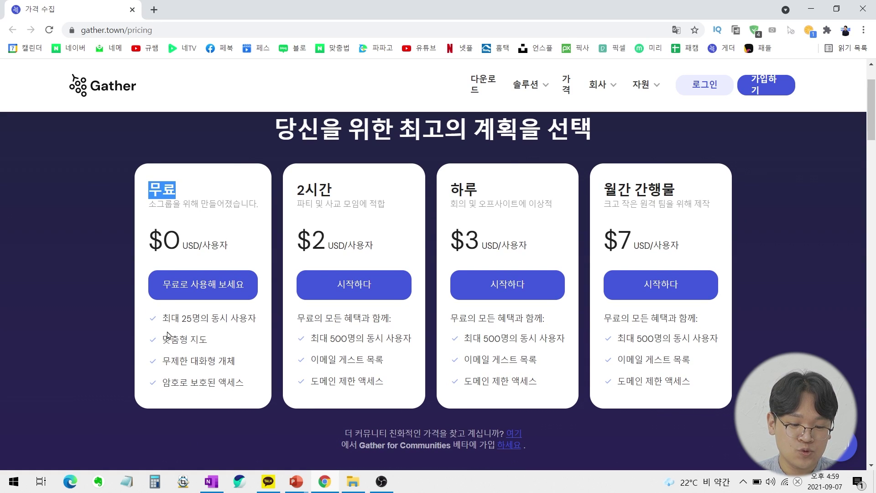
drag(164, 319, 258, 320)
click(262, 322)
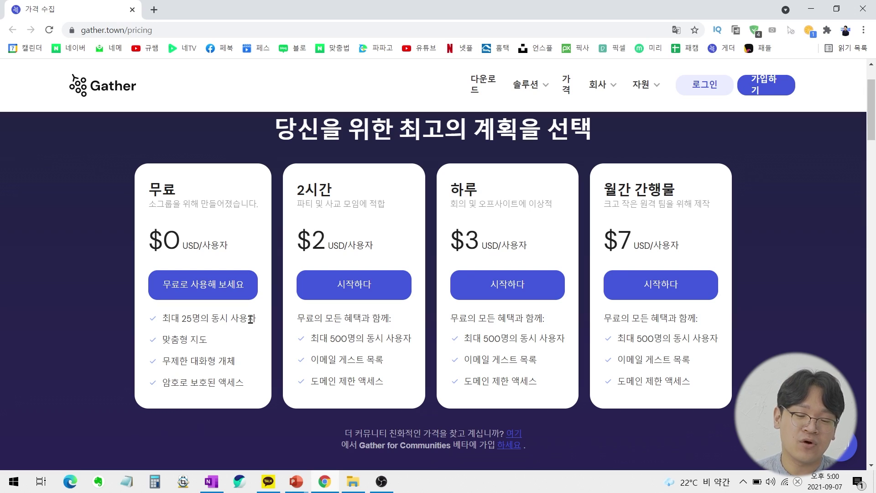
mouse_move(332, 207)
mouse_down()
mouse_move(317, 157)
mouse_move(342, 208)
mouse_up()
mouse_move(346, 262)
mouse_down()
mouse_move(373, 262)
mouse_move(301, 231)
mouse_move(338, 256)
mouse_up()
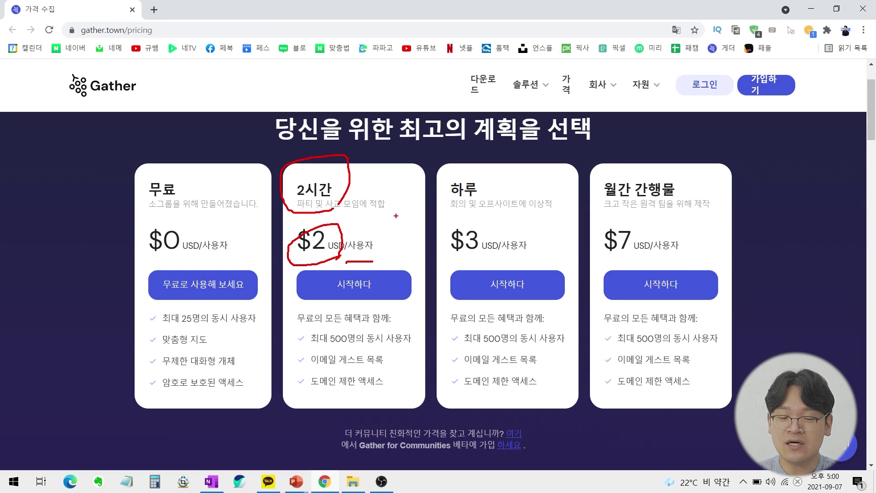
mouse_move(378, 170)
mouse_down()
mouse_move(391, 183)
mouse_move(409, 173)
mouse_up()
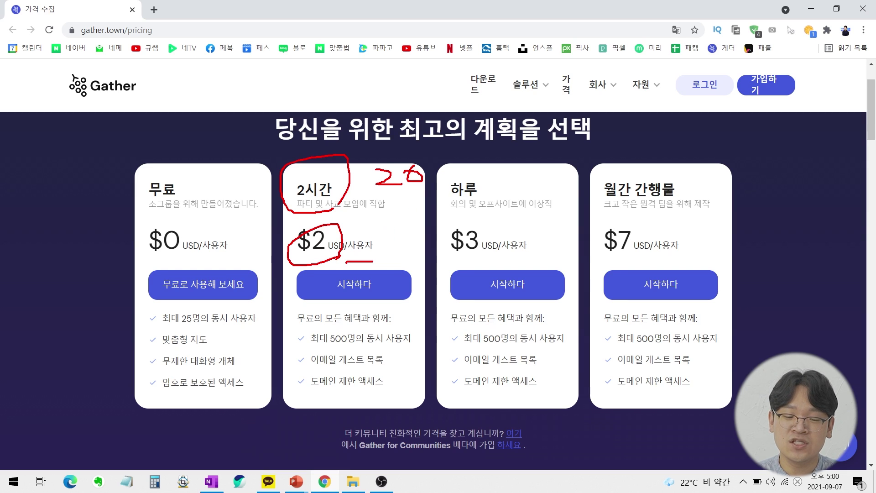
drag(400, 215, 409, 237)
key(e)
mouse_move(340, 220)
mouse_down()
mouse_move(351, 234)
mouse_move(384, 236)
mouse_up()
mouse_move(384, 219)
mouse_down()
mouse_move(369, 236)
mouse_move(411, 230)
mouse_up()
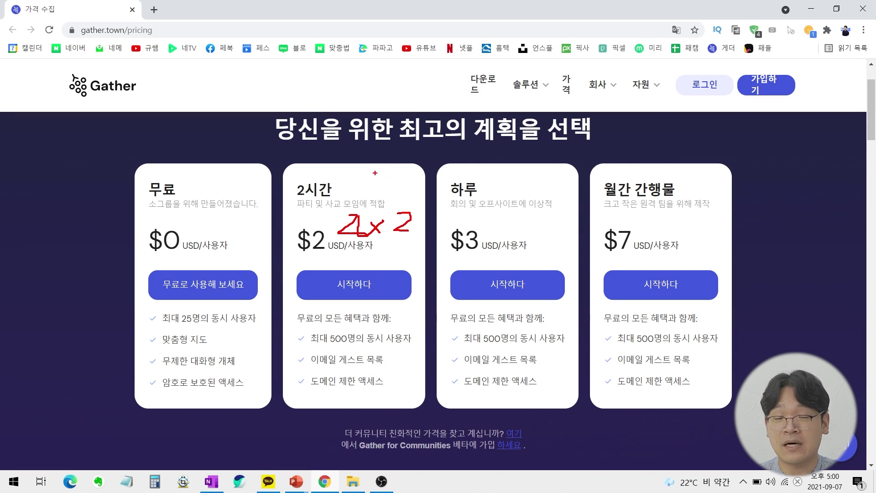
key(Escape)
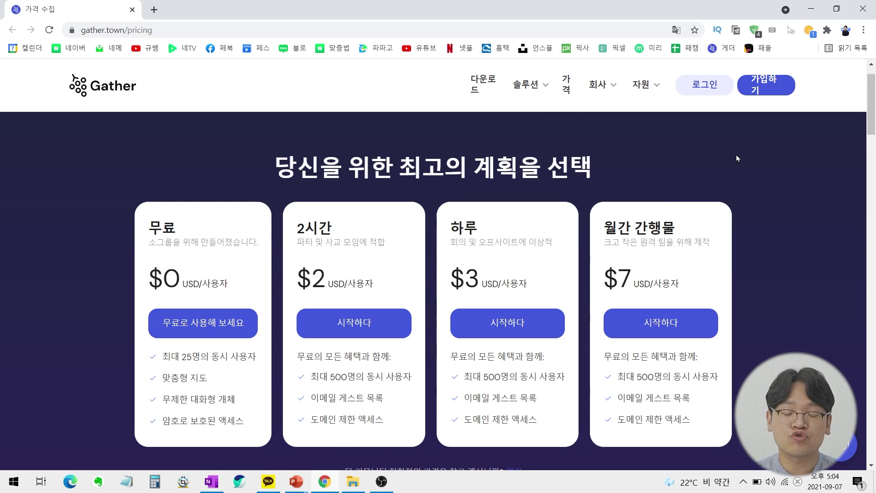
Scroll to the 가격 계산기 pricing calculator and highlight its heading.
scroll(739, 200, down, 8)
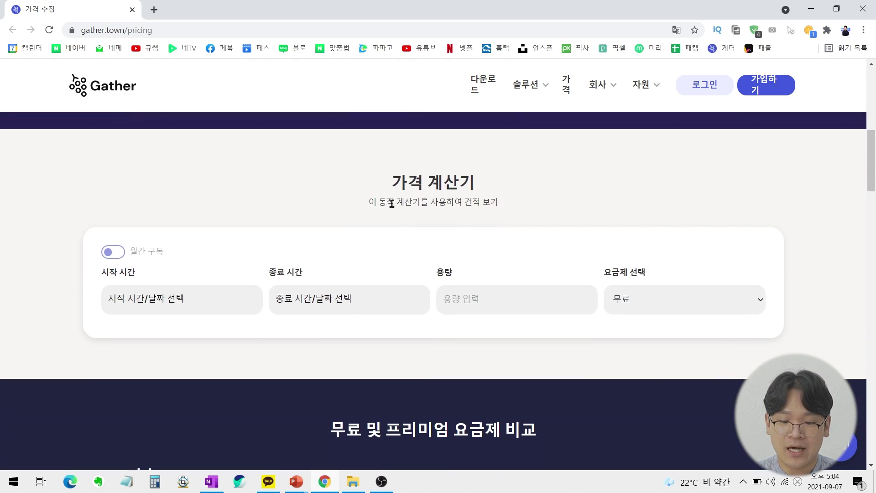
drag(388, 190, 550, 195)
click(554, 206)
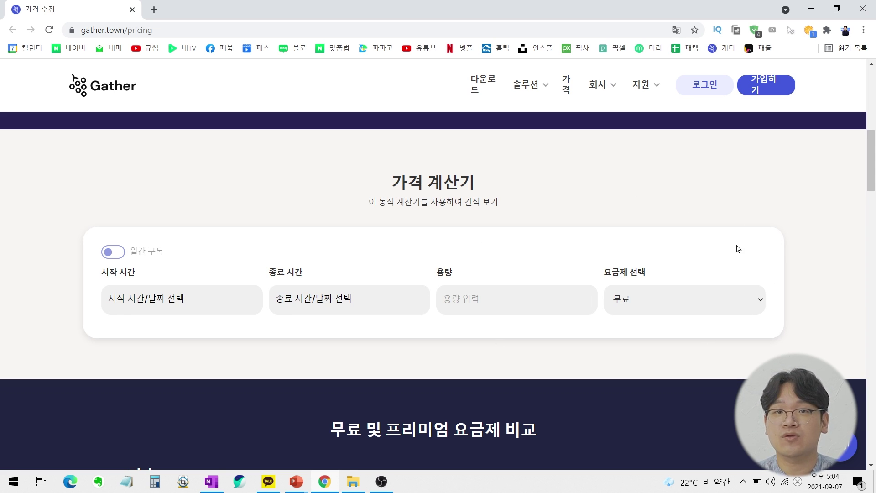
Mark up the 30% education and nonprofit discount, then go to 영업팀에 문의.
scroll(754, 226, down, 5)
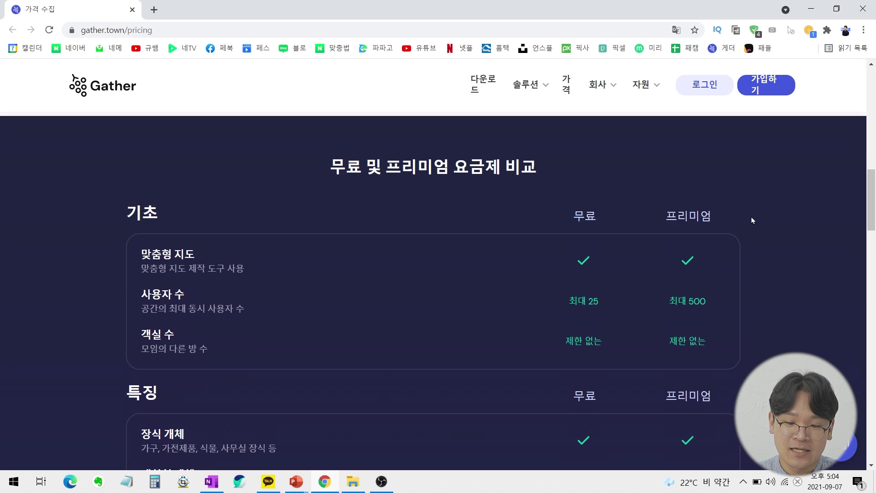
scroll(772, 181, down, 15)
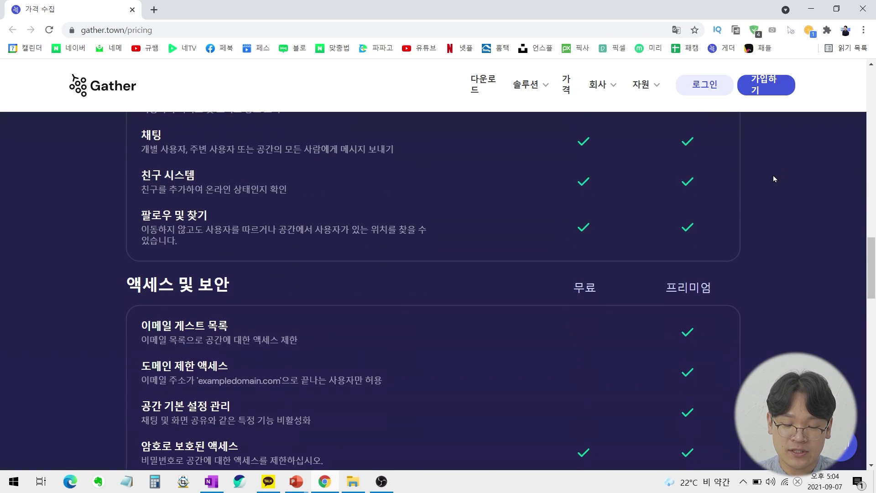
scroll(776, 176, down, 6)
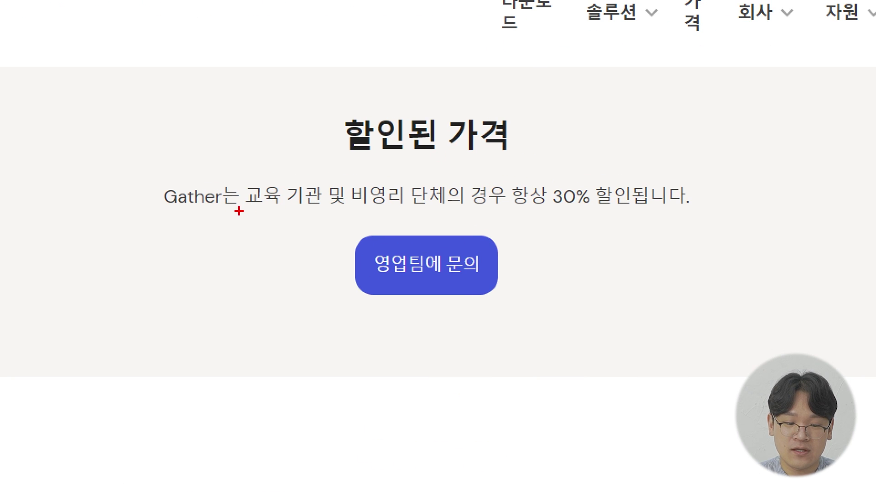
mouse_move(147, 178)
mouse_down()
mouse_move(239, 183)
mouse_move(188, 167)
mouse_up()
mouse_move(259, 215)
mouse_down()
mouse_move(578, 207)
mouse_move(560, 230)
mouse_move(657, 214)
mouse_move(584, 231)
mouse_up()
drag(676, 201, 684, 224)
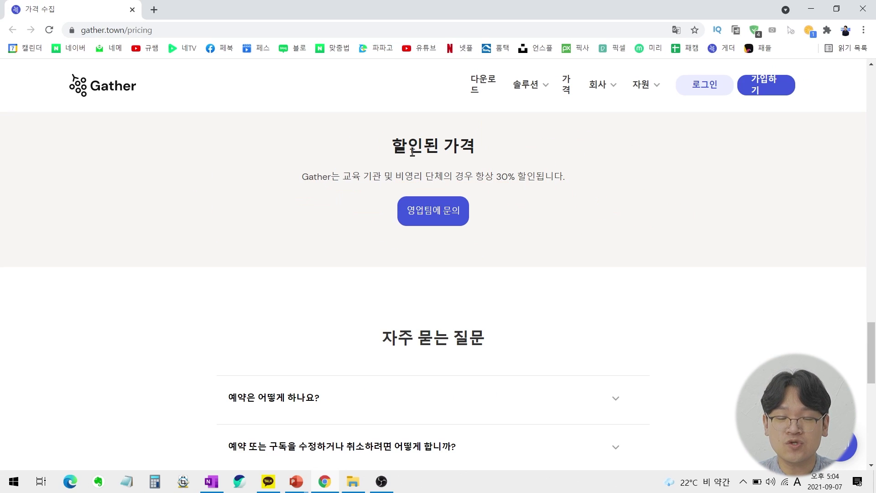
click(451, 210)
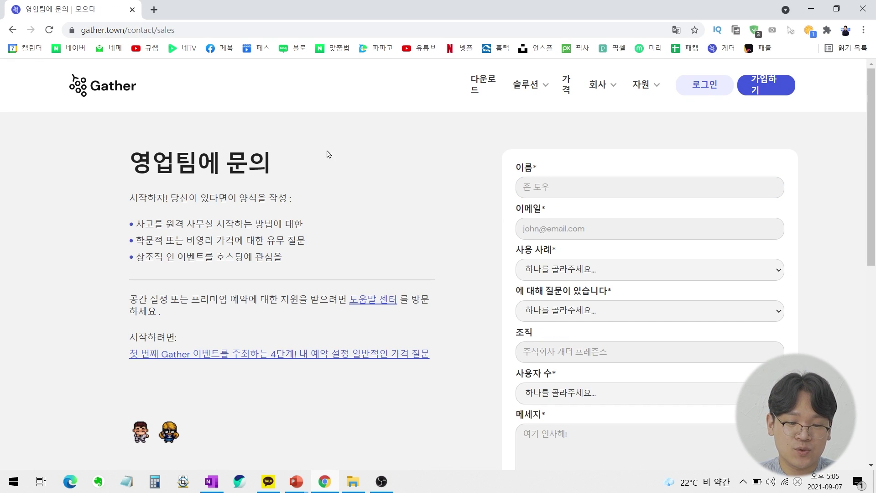
Review the contact-sales form, then return to the 게터타운 요금제 pricing slide.
scroll(419, 176, down, 3)
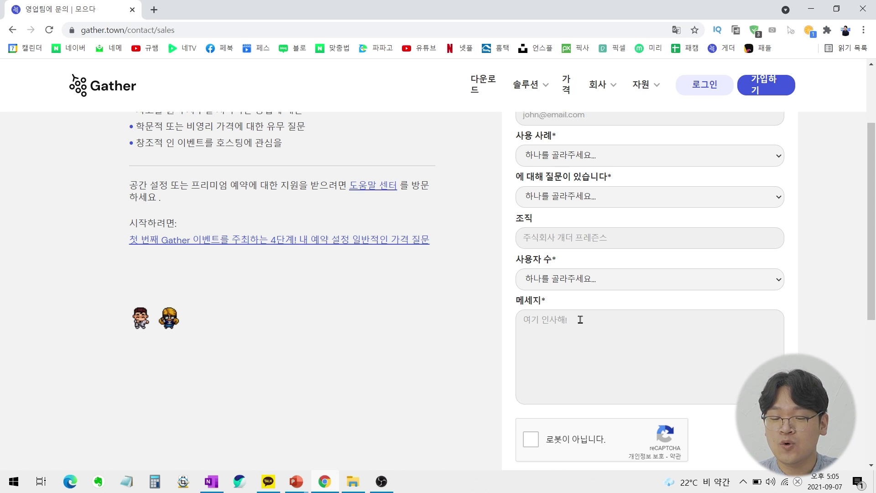
scroll(589, 322, down, 3)
scroll(464, 297, up, 1)
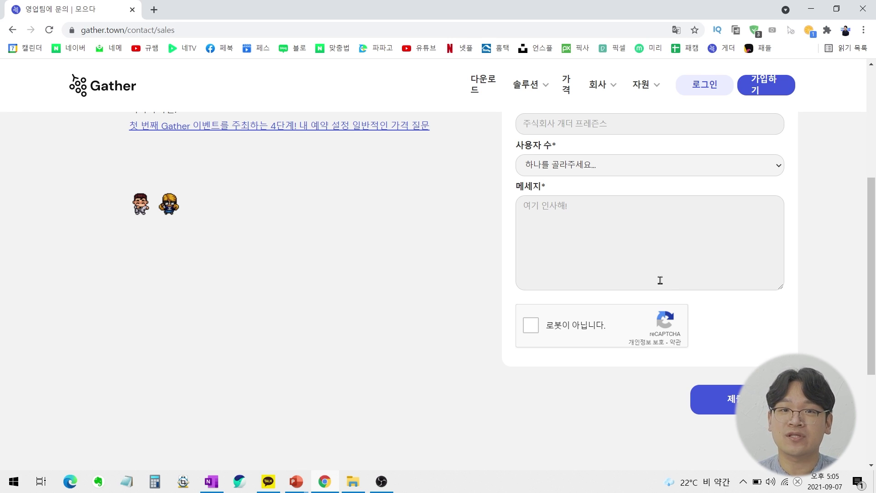
key(alt+Tab)
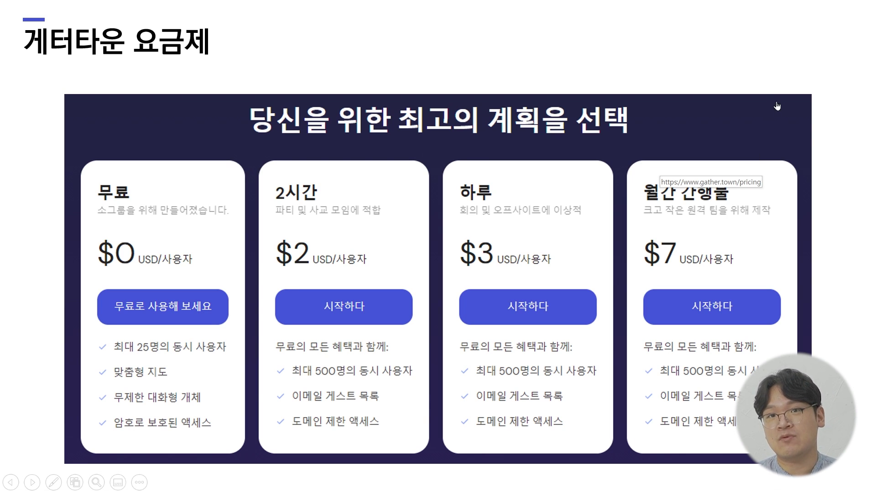
Advance the slideshow past the 가입 및 방 만들기 기능 slide.
click(799, 87)
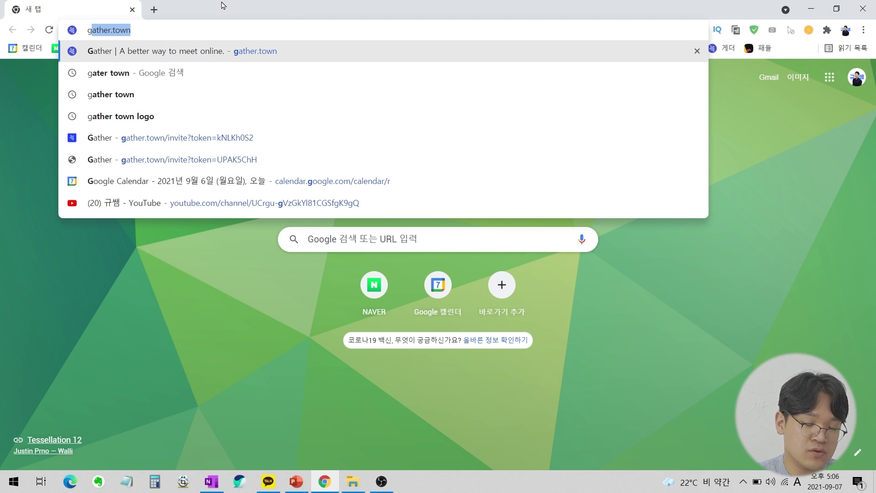
Load gather.town and mark its web address with a box and tick.
key(Return)
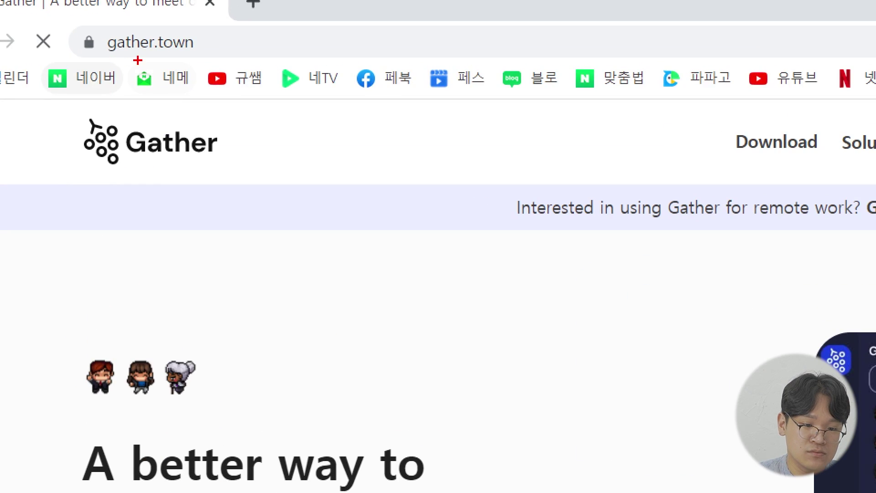
drag(98, 20, 217, 69)
drag(221, 40, 260, 20)
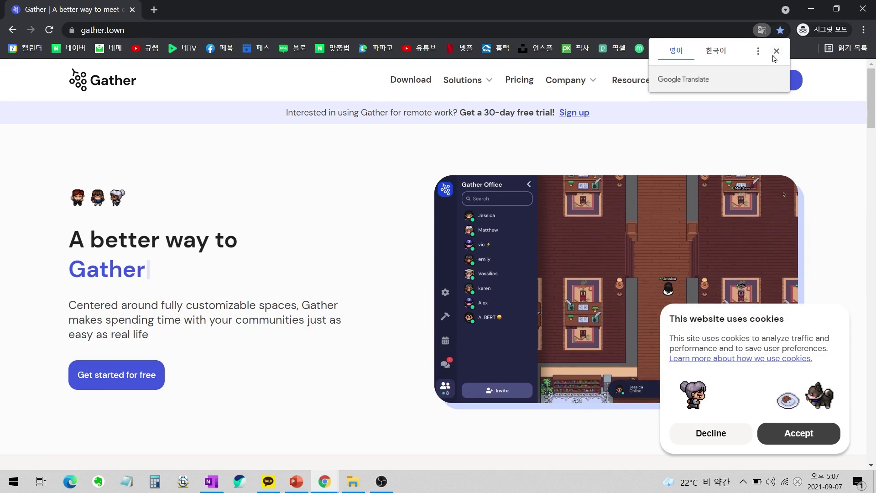
Dismiss the translation pop-up, accept cookies, and reach the Gather app start page.
click(776, 50)
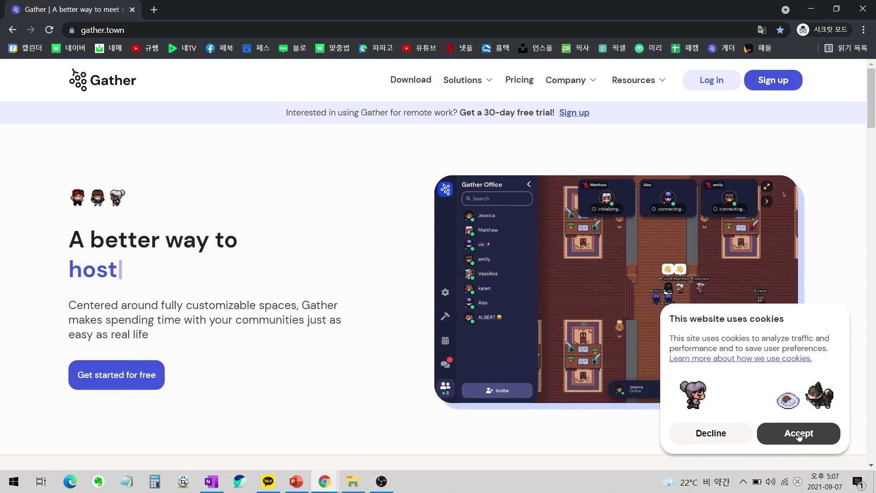
click(799, 435)
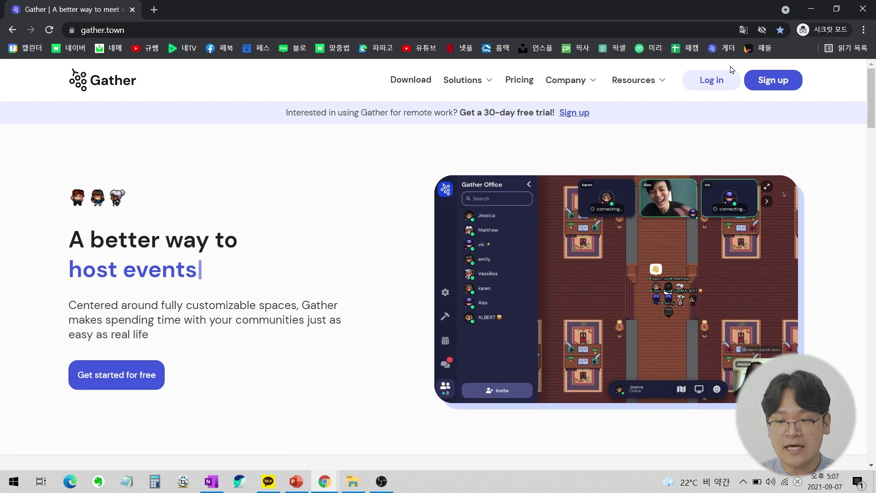
click(789, 86)
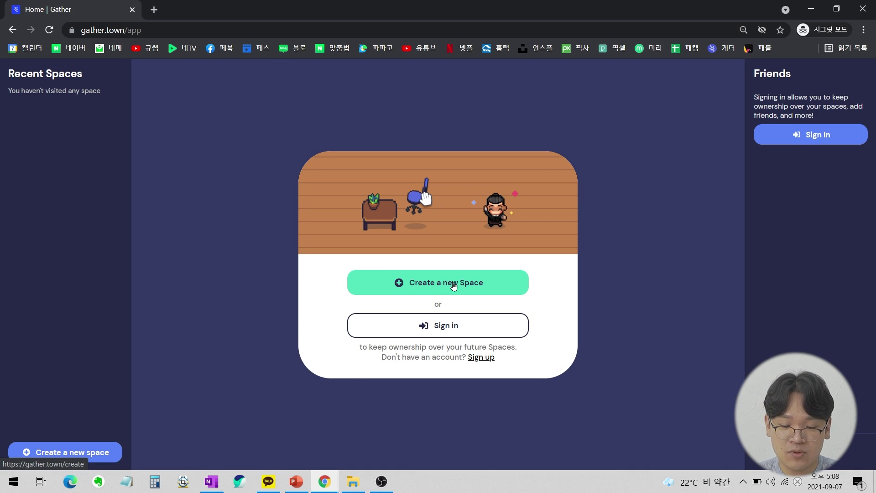
Annotate the create-space and sign-in options, clear the marks, and proceed to sign-in.
drag(344, 266, 543, 302)
drag(528, 261, 558, 259)
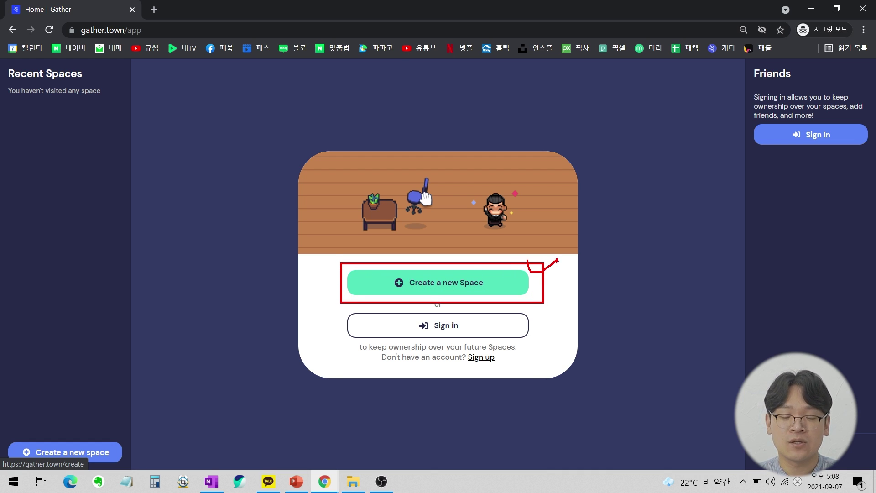
drag(504, 305, 520, 316)
drag(377, 325, 378, 326)
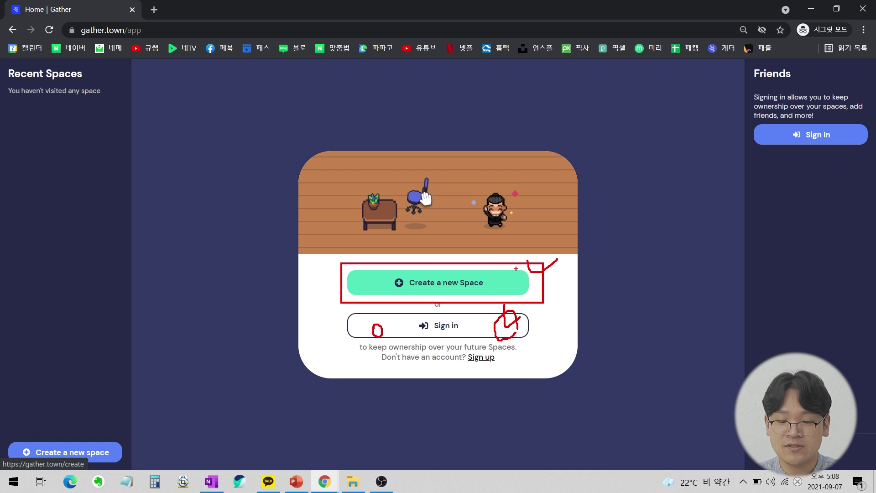
drag(541, 254, 523, 273)
drag(485, 305, 501, 306)
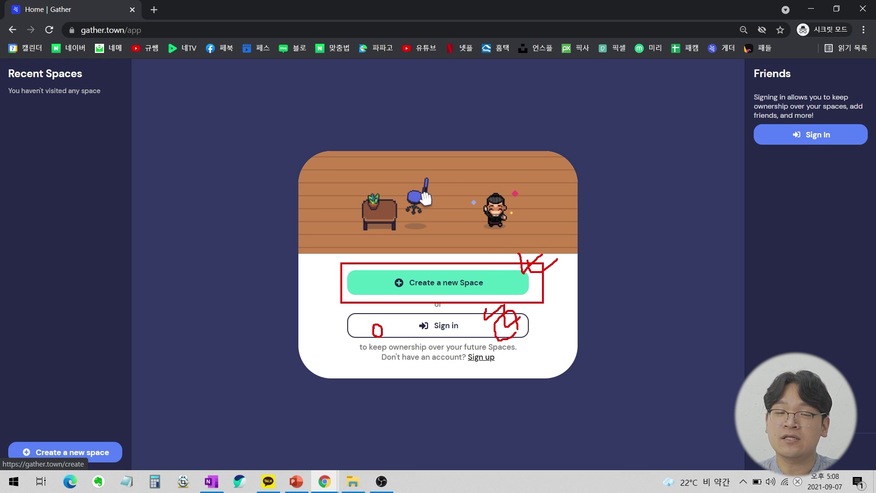
key(Escape)
click(483, 319)
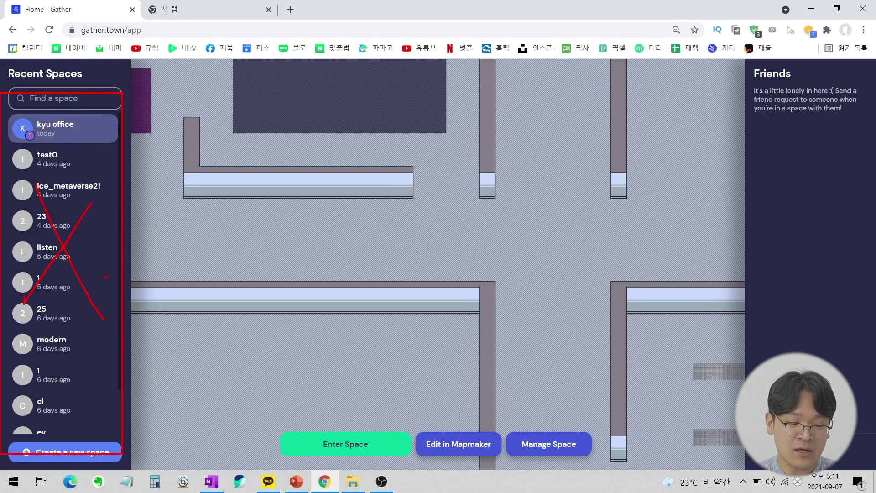
click(89, 459)
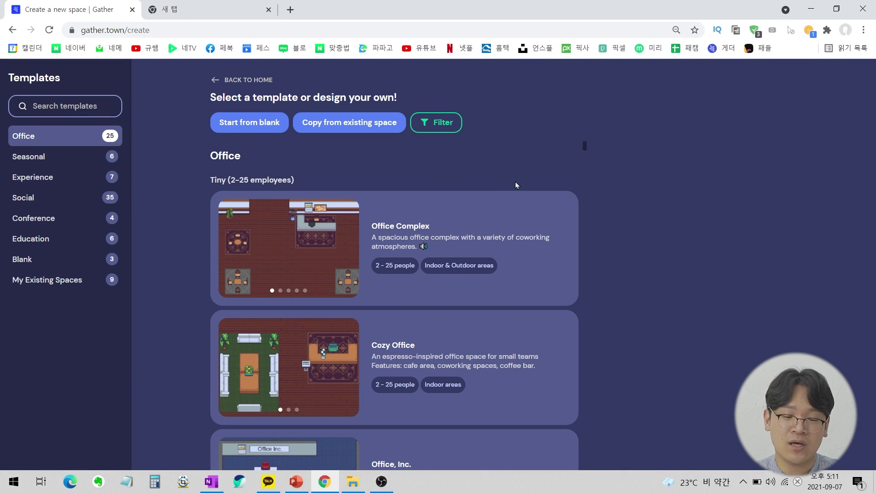
scroll(493, 150, down, 5)
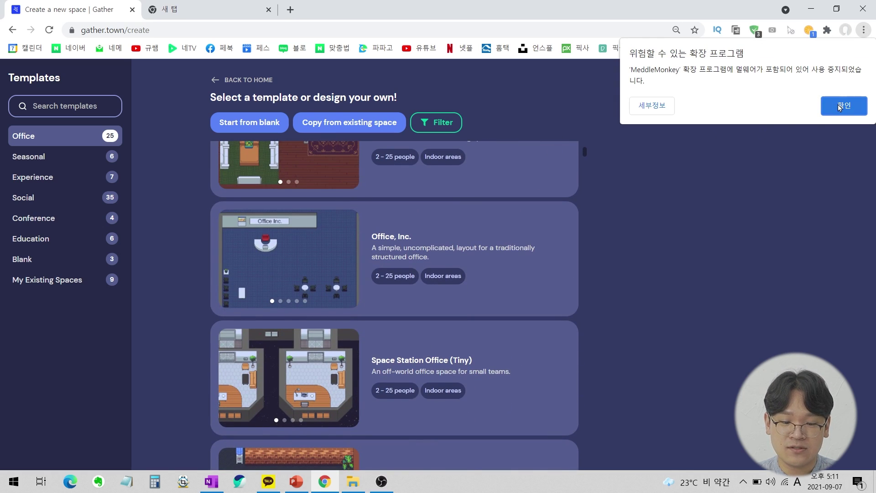
click(843, 106)
scroll(502, 200, up, 5)
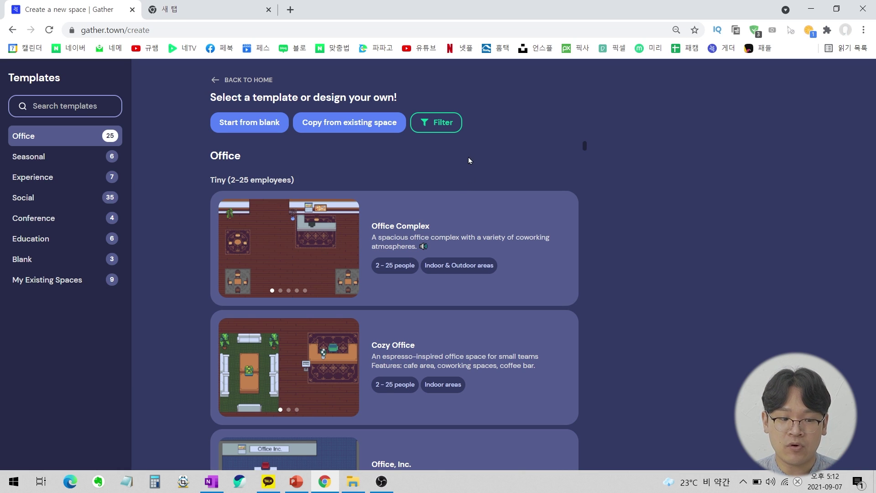
scroll(468, 160, down, 1)
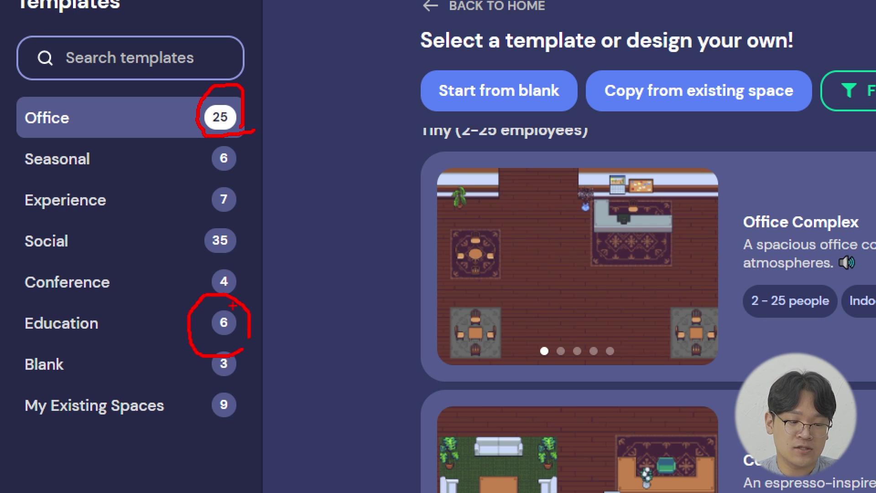
drag(26, 177, 95, 174)
drag(32, 217, 86, 211)
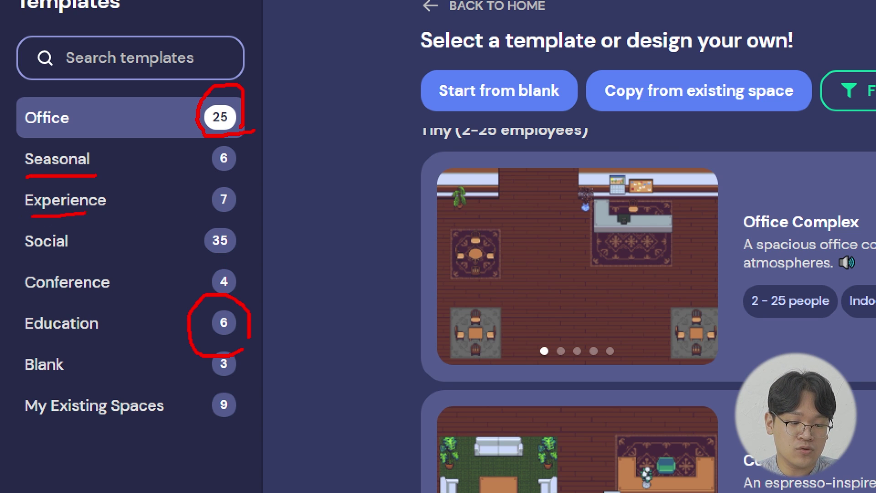
drag(21, 251, 79, 249)
drag(31, 316, 110, 317)
drag(45, 358, 90, 353)
drag(19, 385, 54, 385)
mouse_move(7, 428)
mouse_down()
mouse_move(108, 427)
mouse_move(121, 442)
mouse_up()
drag(159, 419, 150, 436)
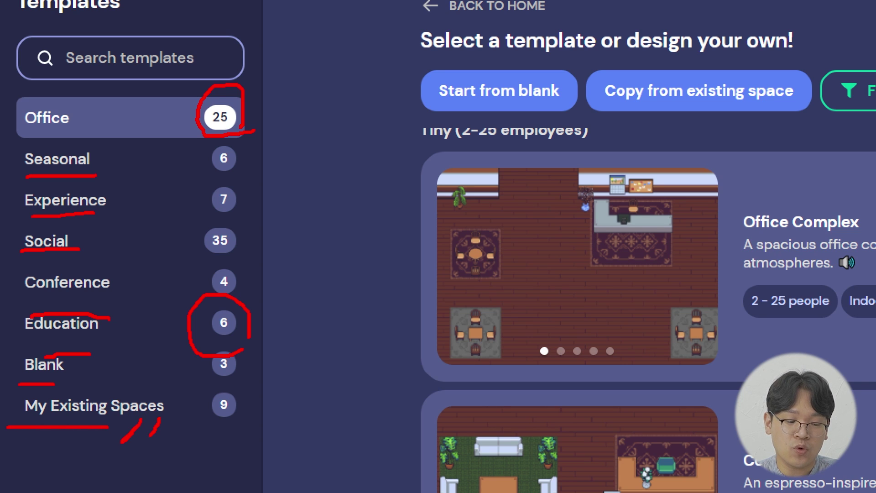
drag(6, 376, 101, 380)
mouse_move(208, 380)
mouse_down()
mouse_move(242, 393)
mouse_move(222, 392)
mouse_move(232, 337)
mouse_up()
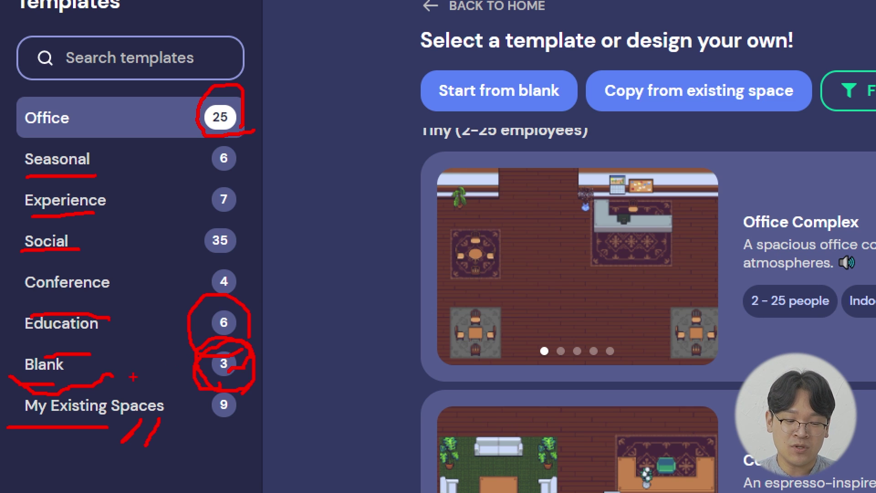
mouse_move(69, 381)
mouse_down()
mouse_move(14, 365)
mouse_move(86, 372)
mouse_up()
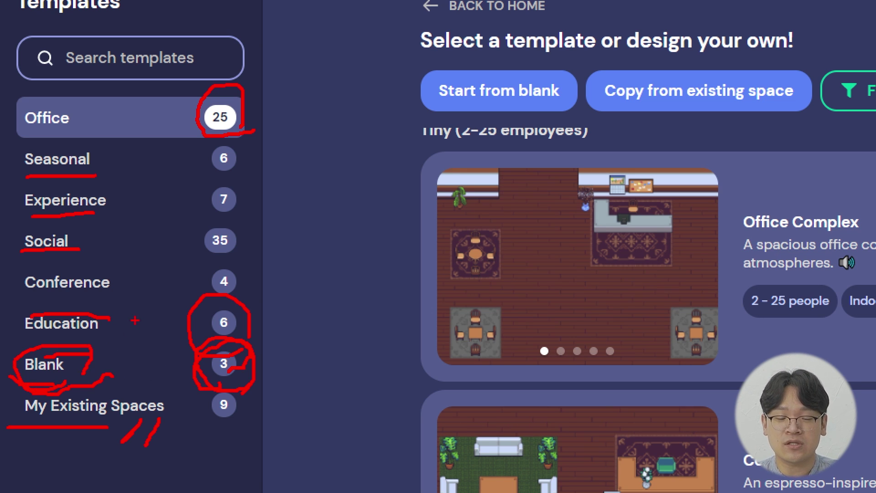
key(Escape)
scroll(548, 227, up, 1)
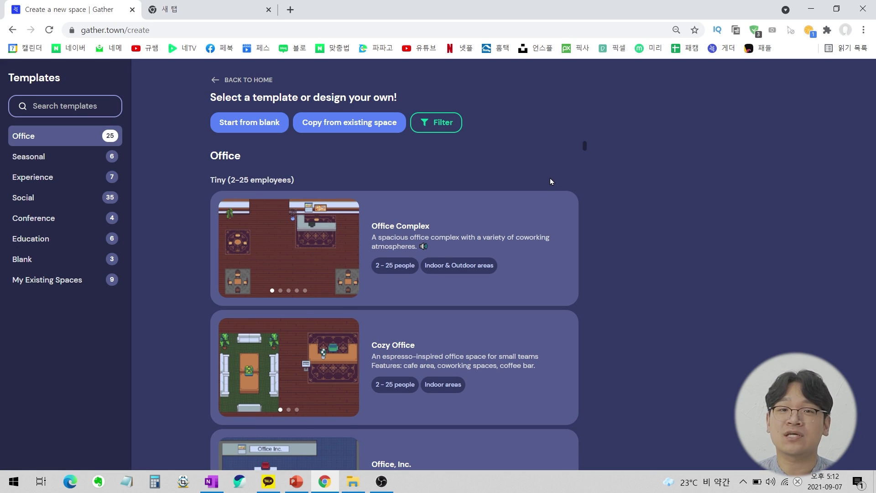
Browse up and down through the Office template cards.
scroll(549, 179, down, 15)
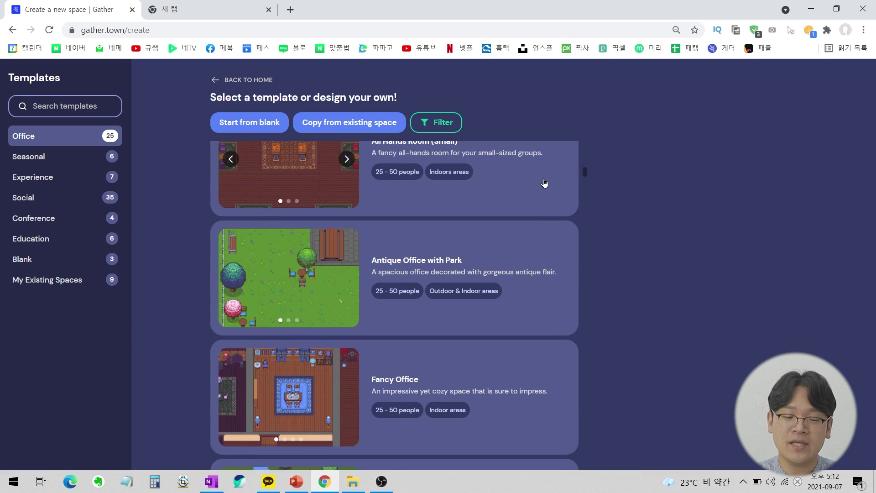
scroll(546, 183, down, 3)
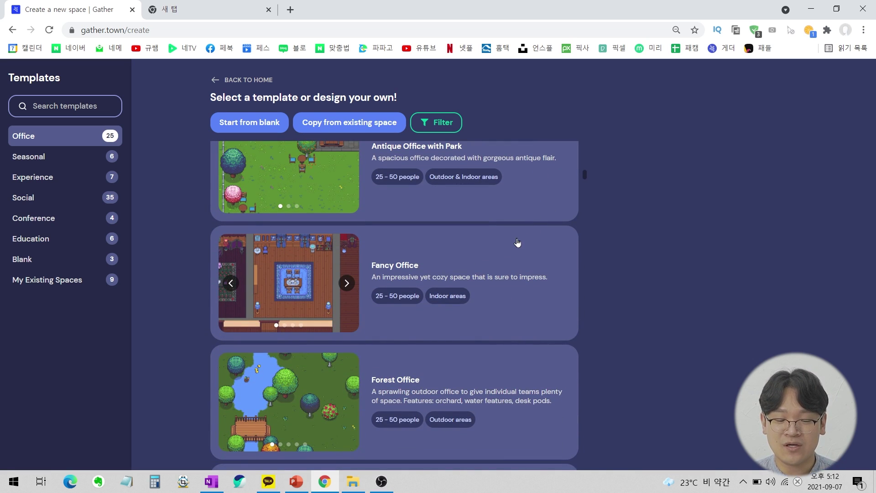
scroll(520, 247, down, 3)
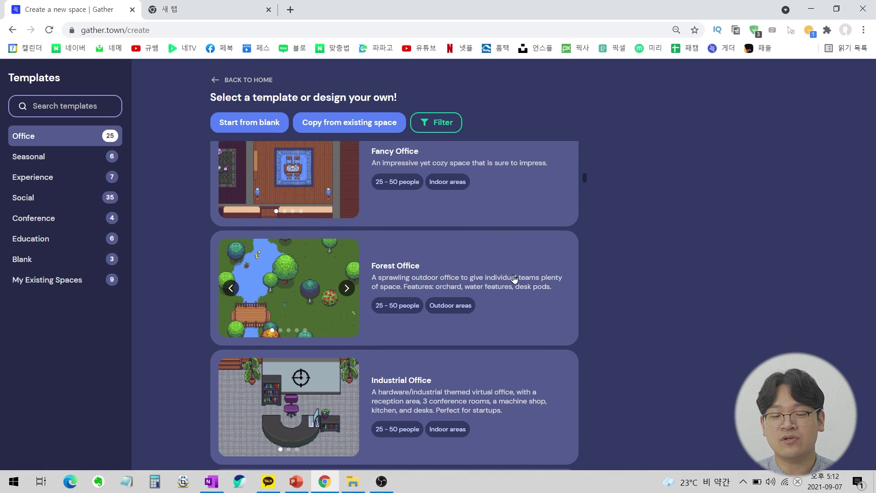
scroll(519, 273, up, 5)
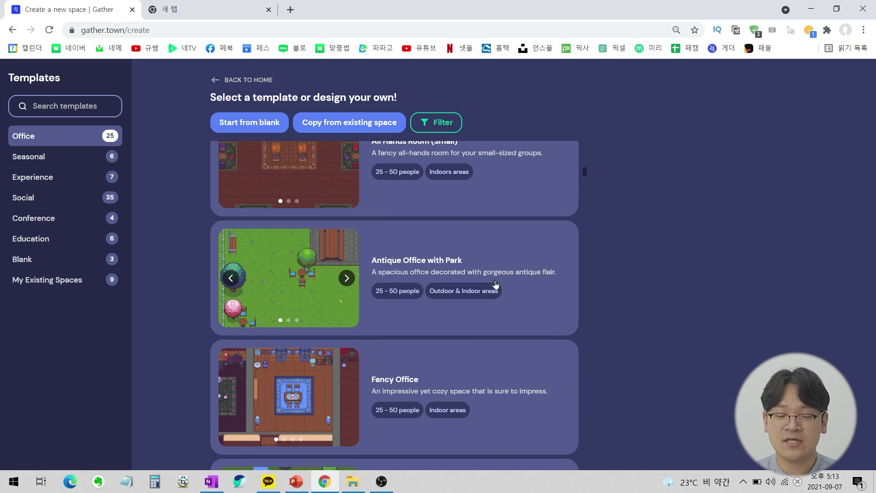
scroll(515, 277, up, 3)
scroll(512, 272, up, 1)
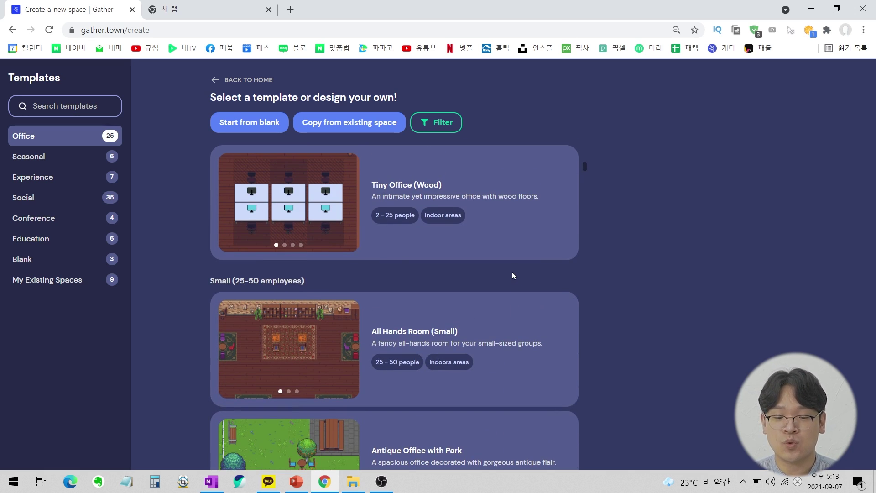
scroll(513, 267, up, 5)
scroll(564, 160, down, 5)
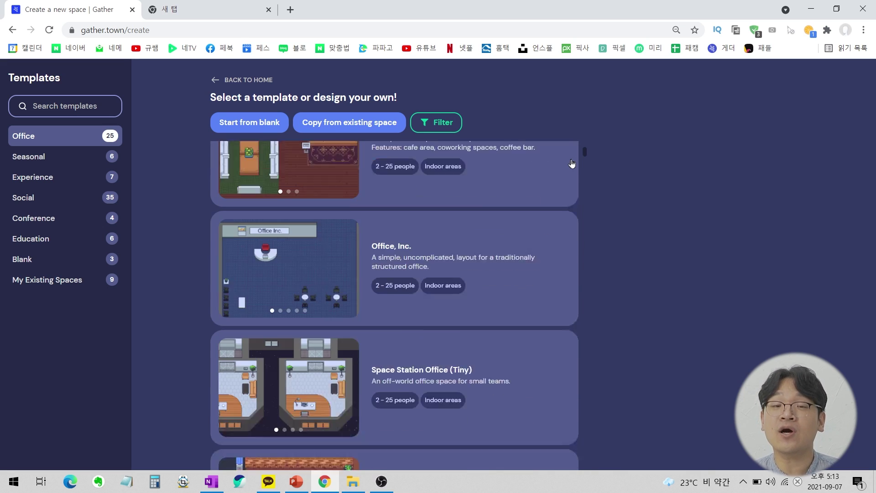
scroll(564, 185, down, 1)
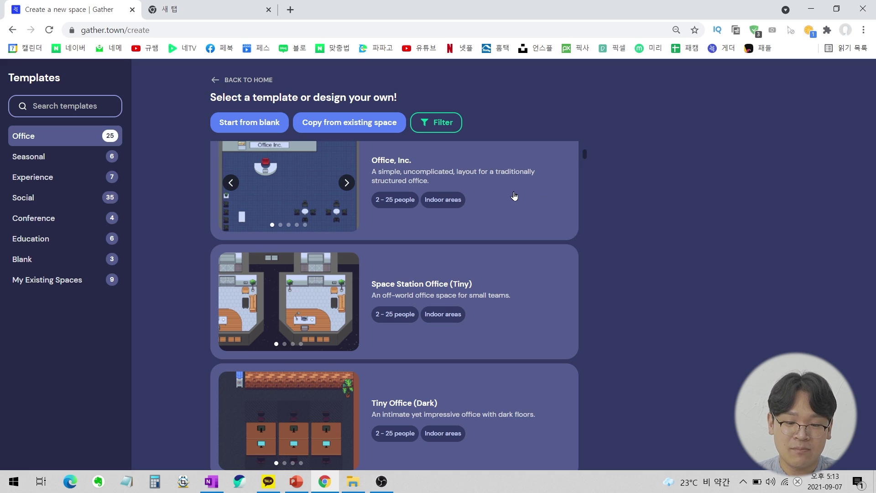
scroll(516, 195, up, 1)
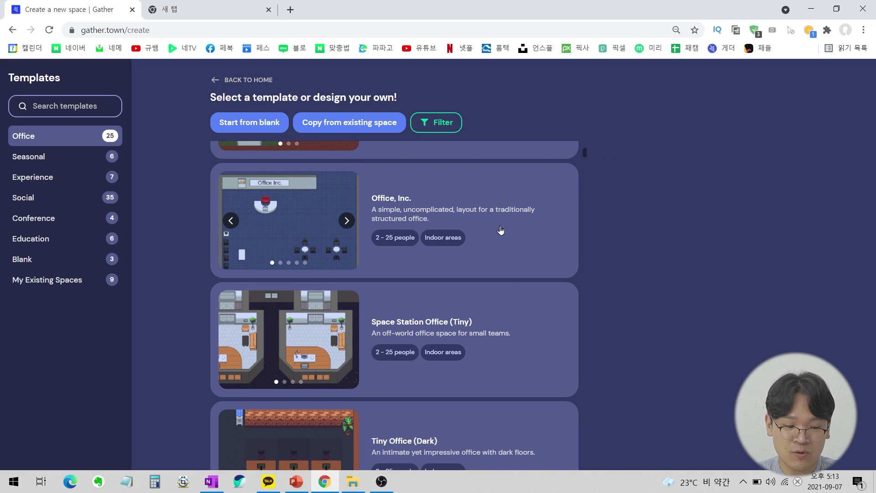
Show the Education templates and pick Classroom (Small).
click(86, 242)
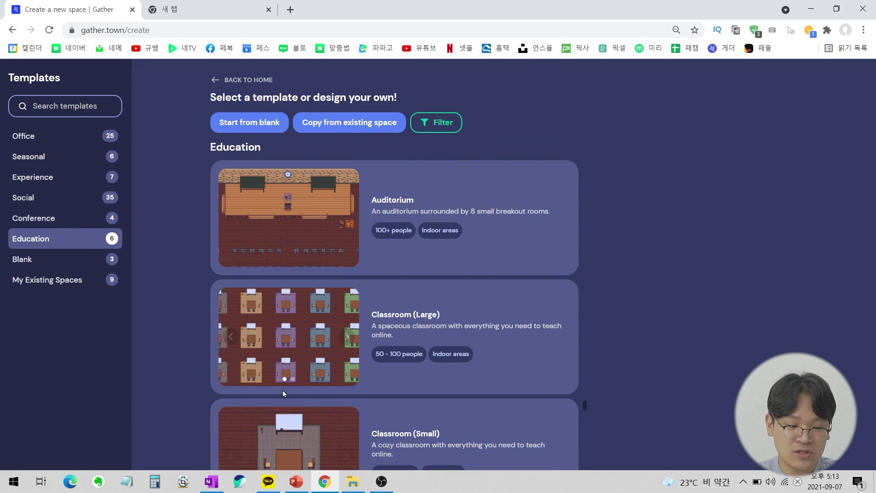
scroll(89, 256, down, 3)
scroll(321, 242, up, 4)
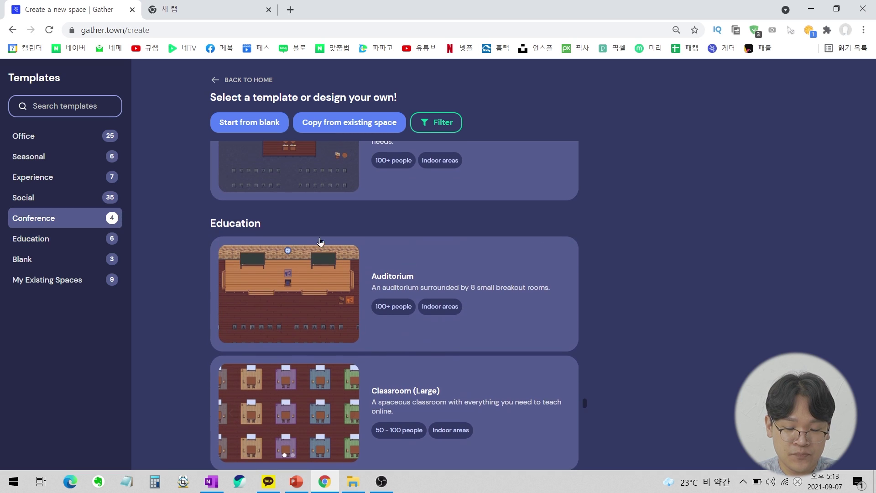
scroll(520, 206, down, 4)
scroll(420, 297, up, 3)
scroll(415, 330, down, 3)
click(482, 330)
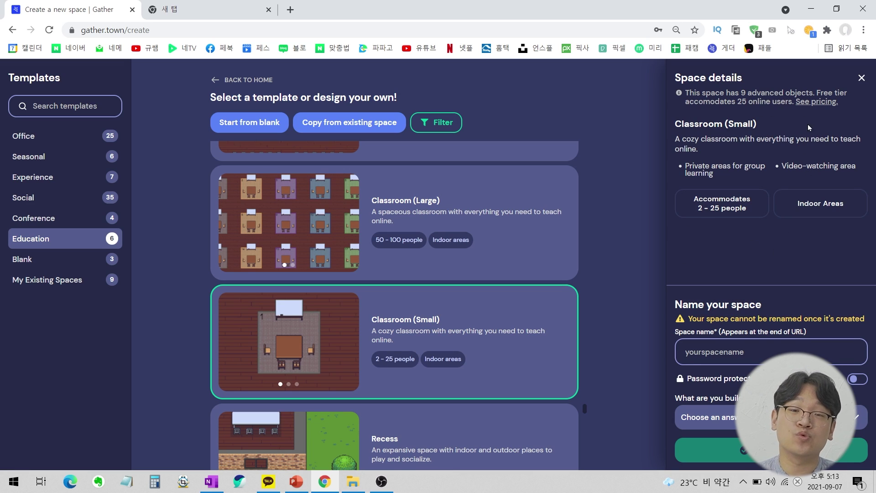
Translate the template page into Korean and mark the private group-study feature text.
right_click(825, 275)
click(708, 317)
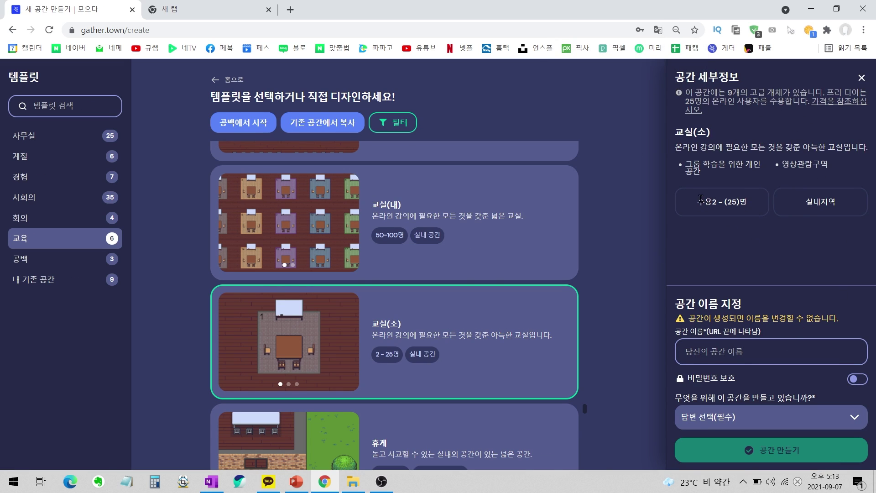
click(813, 203)
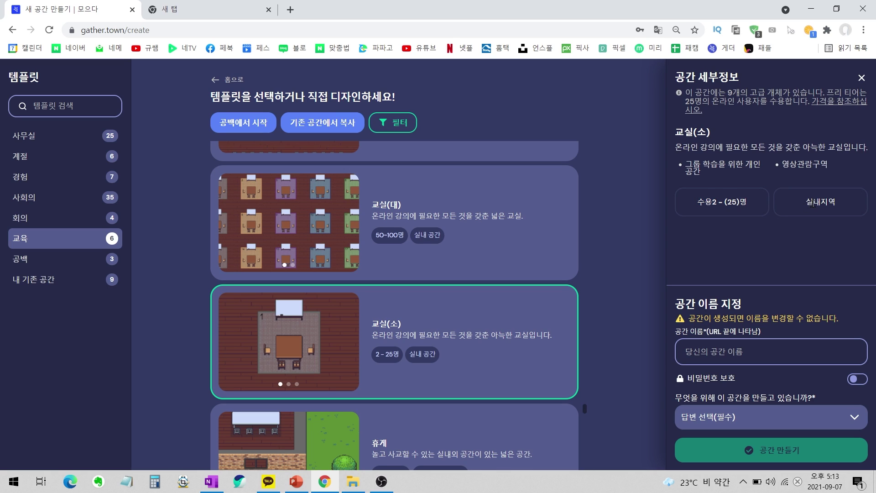
click(845, 200)
drag(686, 162, 752, 178)
click(753, 176)
click(840, 167)
Fill in the space name 311 and turn on password protection with a password.
click(741, 346)
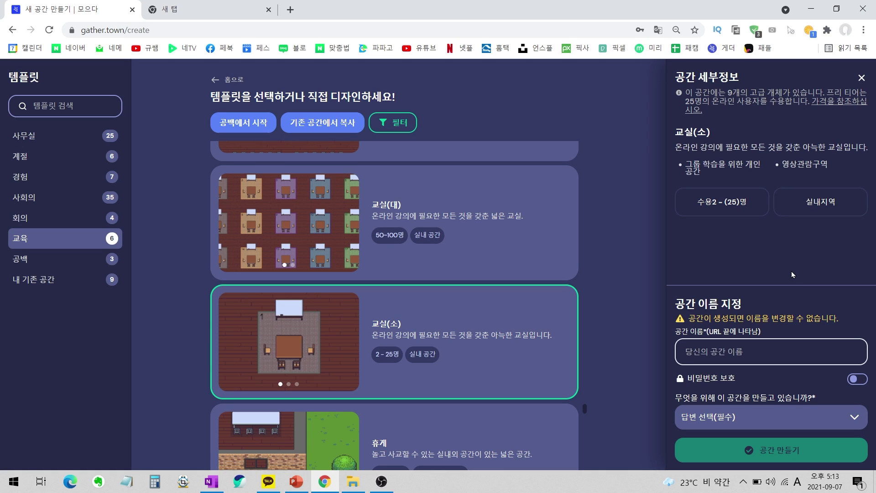
key(Hangul)
text(한구)
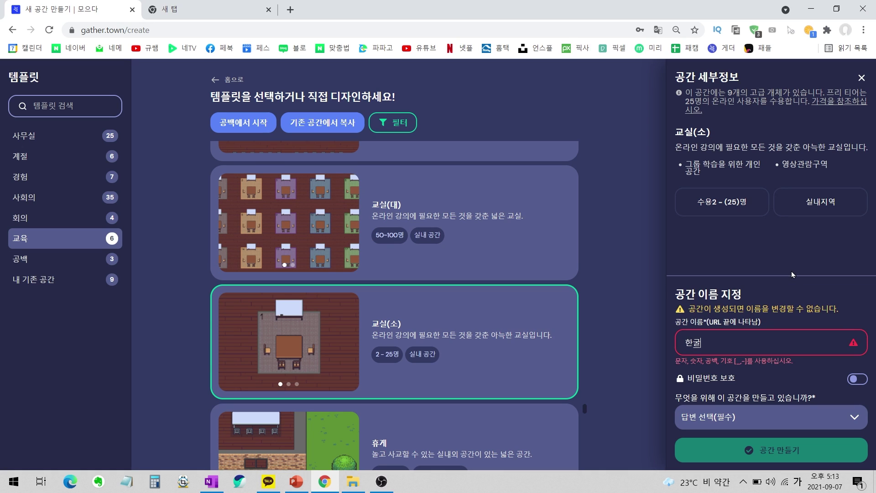
key(BackSpace)
key(BackSpace)
key(BackSpace)
key(Hangul)
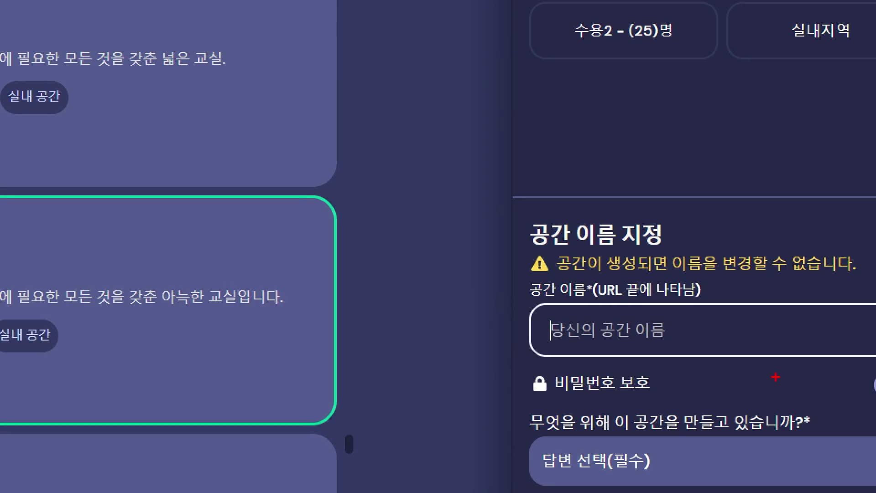
mouse_move(786, 375)
mouse_down()
mouse_move(675, 355)
mouse_move(732, 361)
mouse_up()
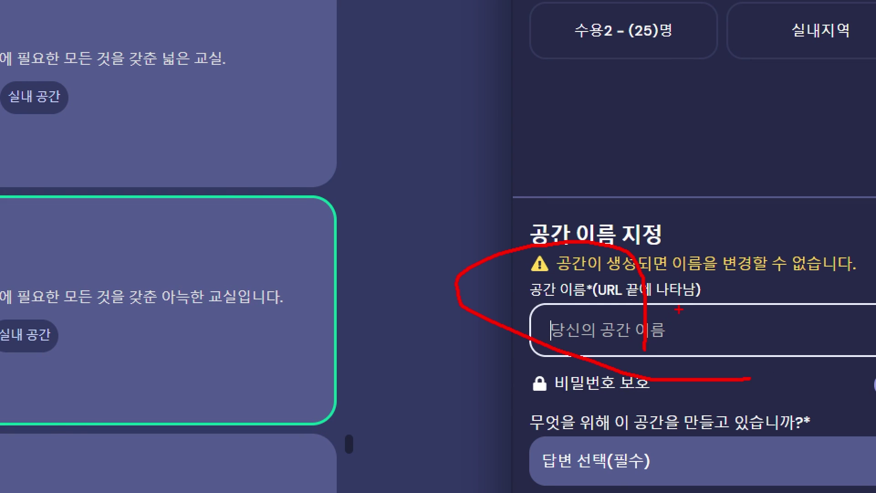
key(Escape)
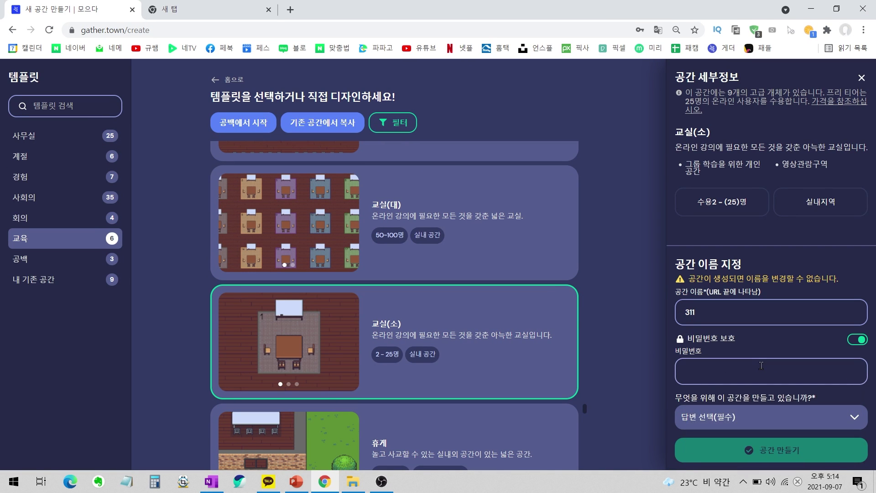
click(761, 367)
text(311)
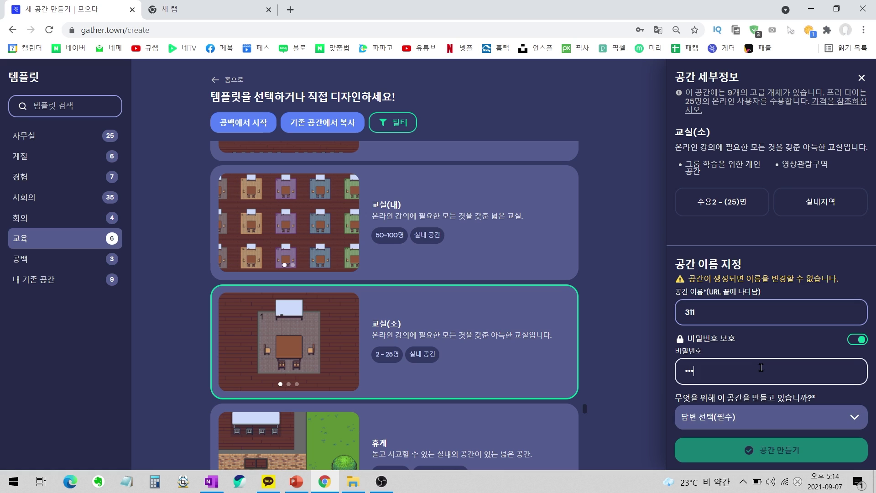
click(660, 371)
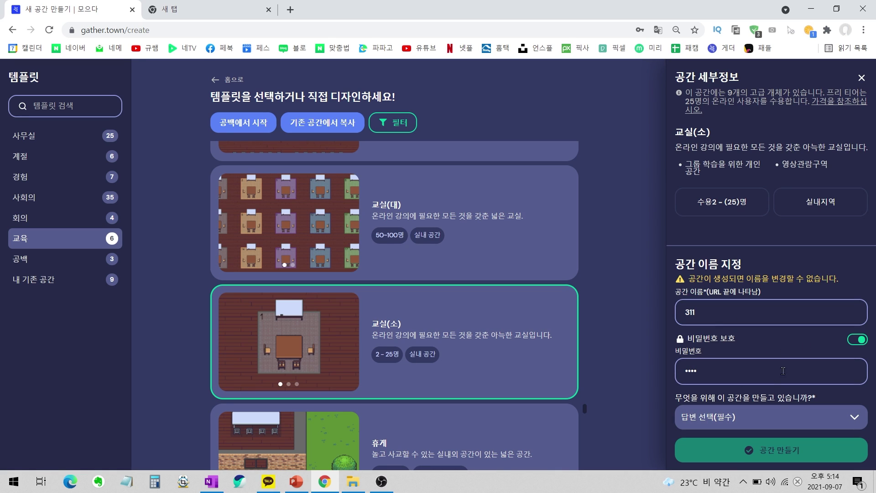
Choose 교육자와 학생 as the purpose, then return to the recent spaces list.
click(776, 420)
click(768, 420)
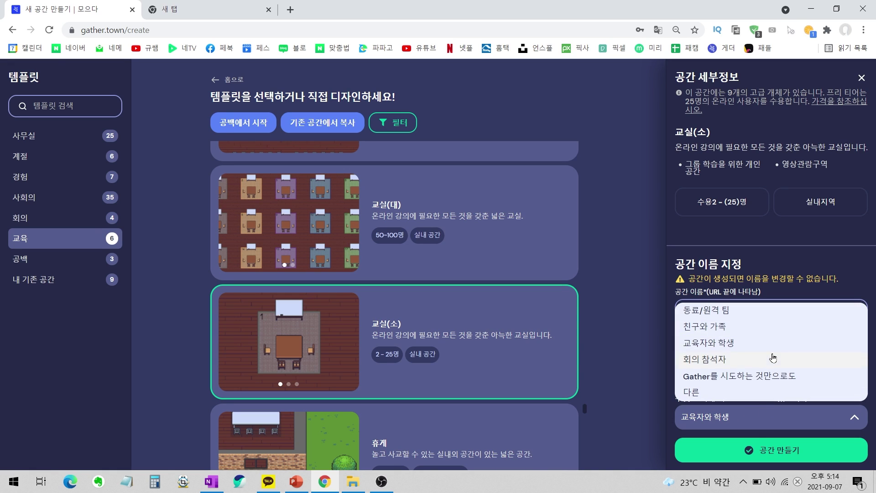
click(749, 350)
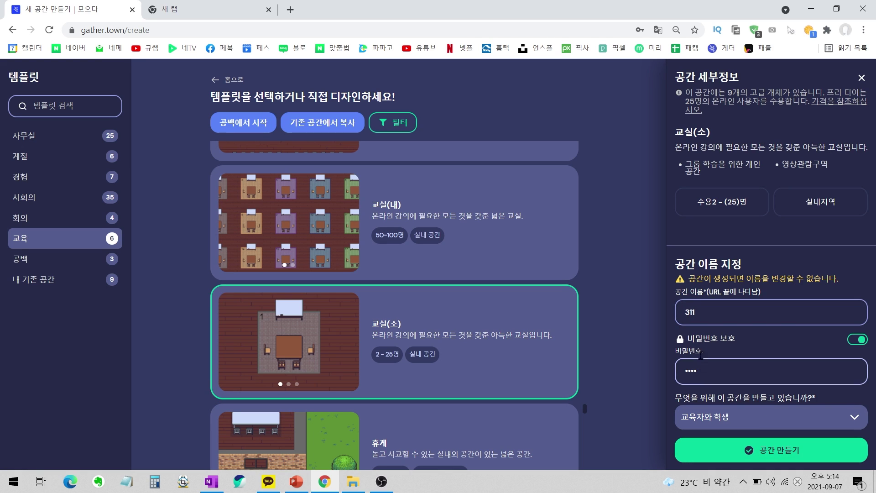
drag(704, 320, 656, 321)
drag(707, 312, 668, 315)
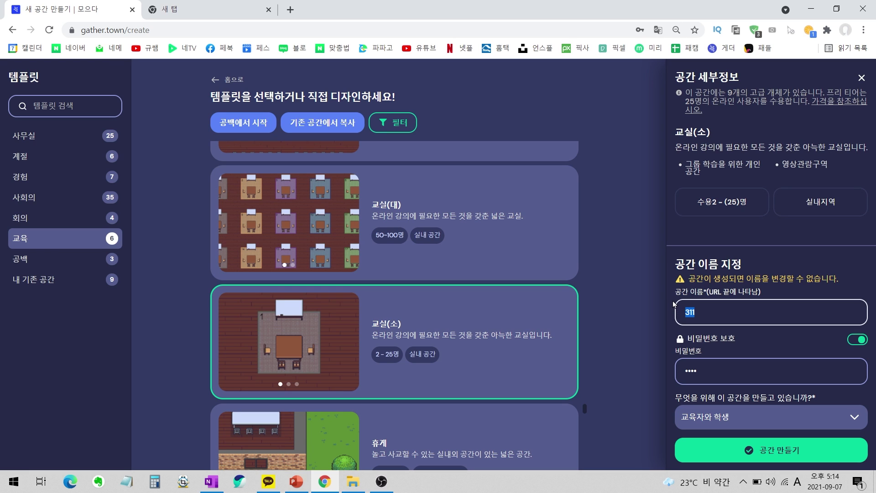
click(12, 30)
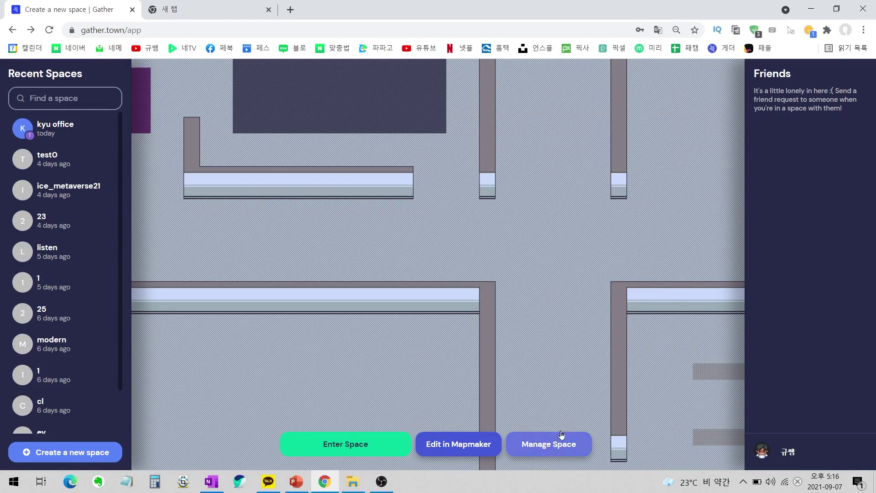
Enter the kyu office space, finish character editing, and join the gathering.
click(368, 445)
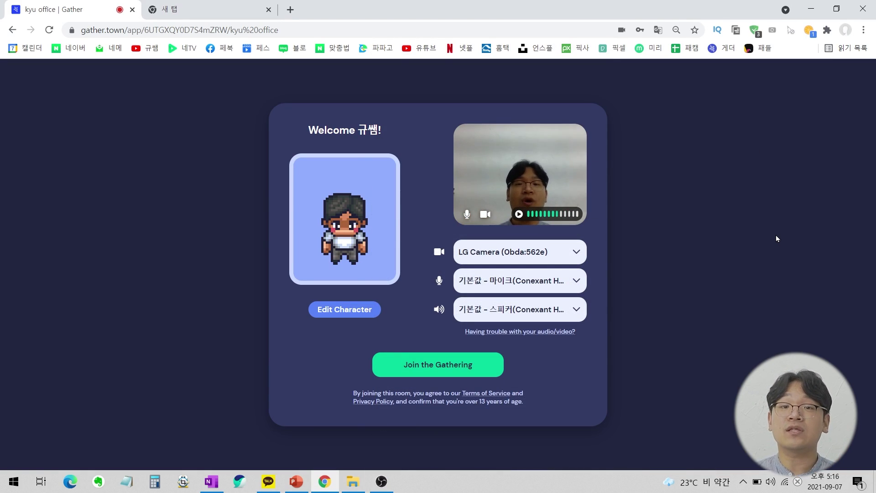
click(356, 306)
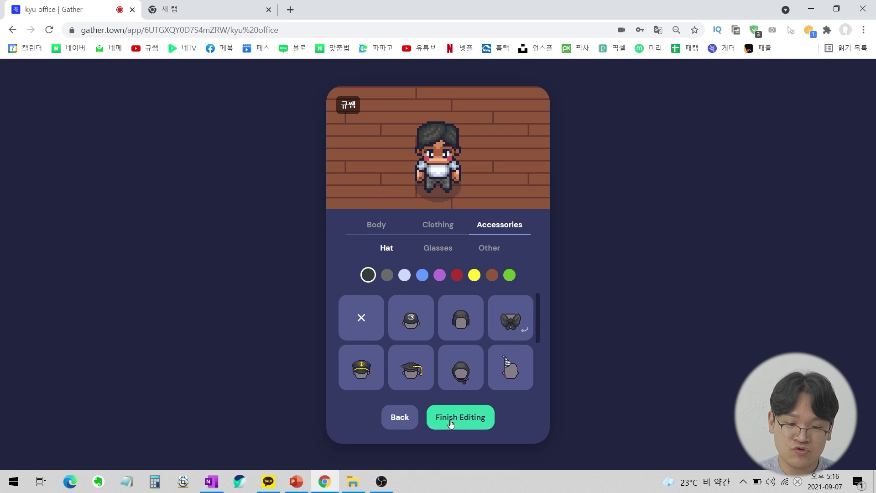
click(447, 417)
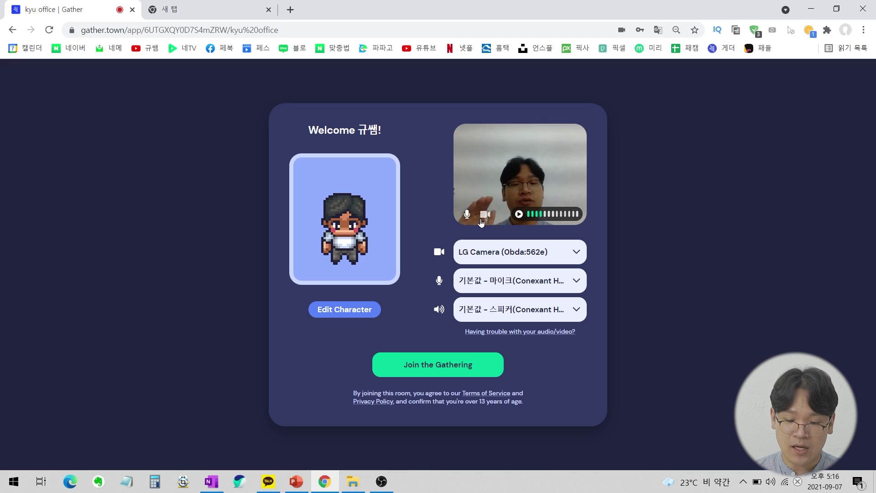
click(448, 372)
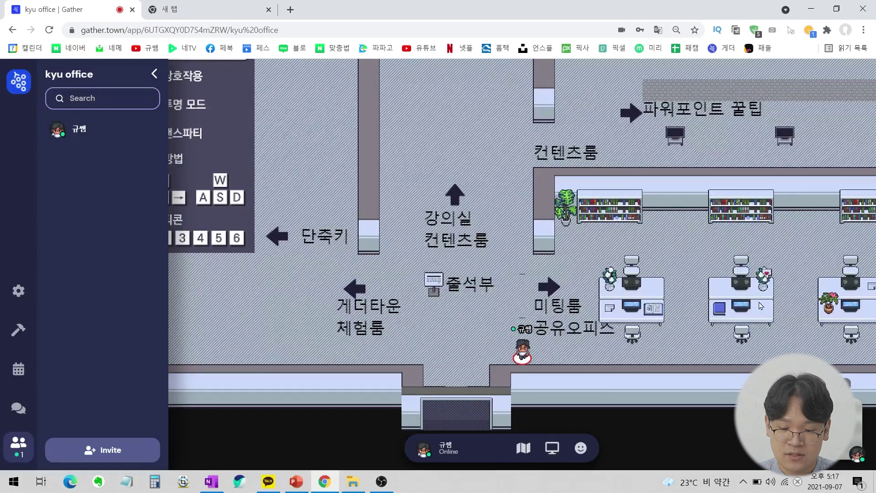
Walk the avatar along the bottom corridor to the 파워포인트 꿀팁 monitor in 컨텐츠룸.
key(Up)
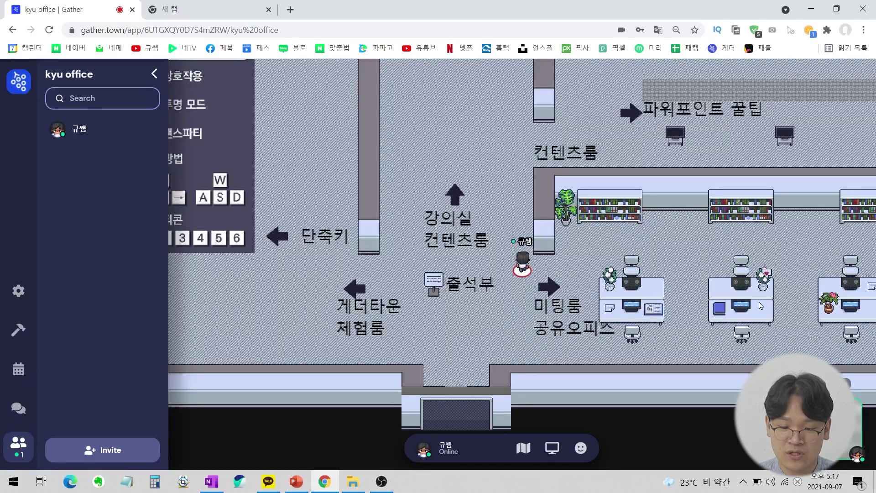
key(Left)
key(Right)
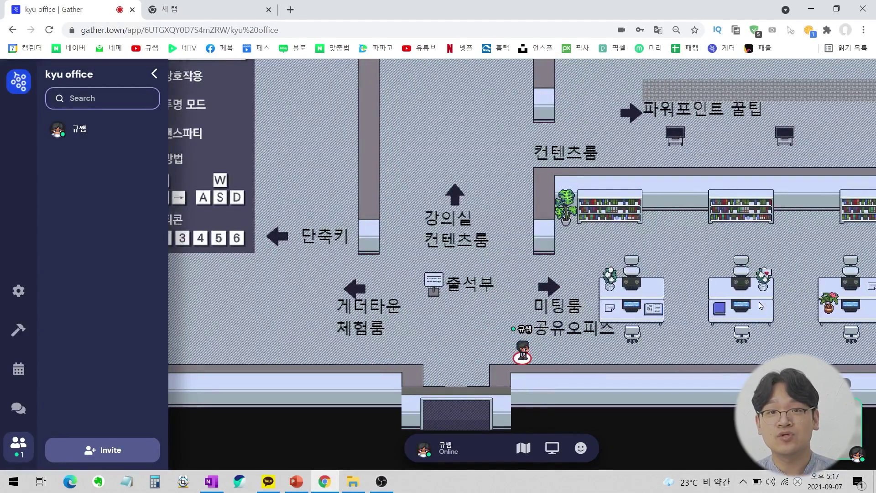
key(Right)
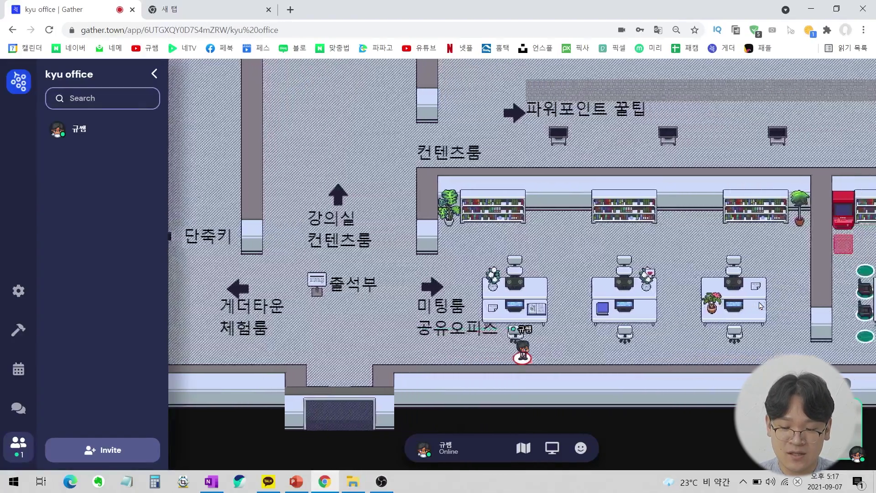
key(Right)
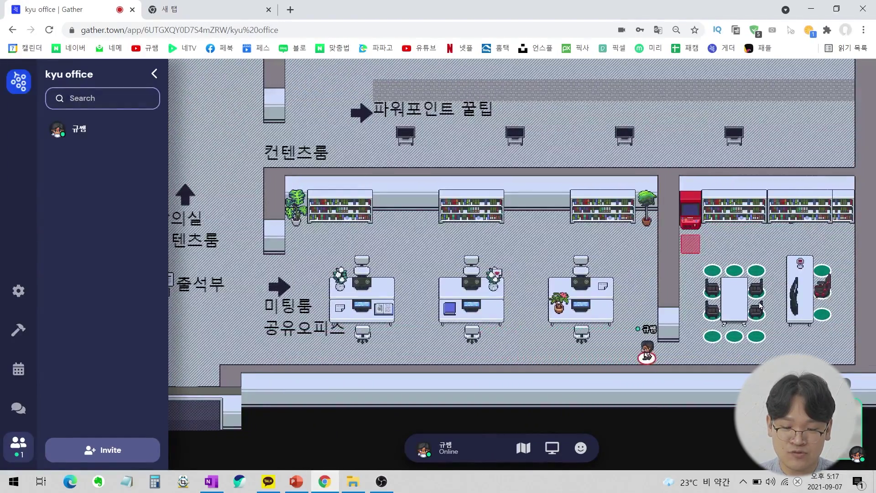
key(Left)
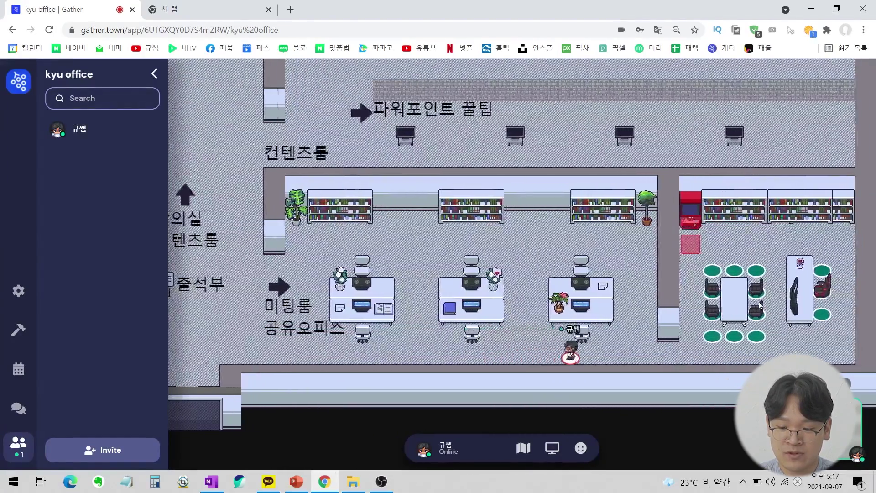
key(Left)
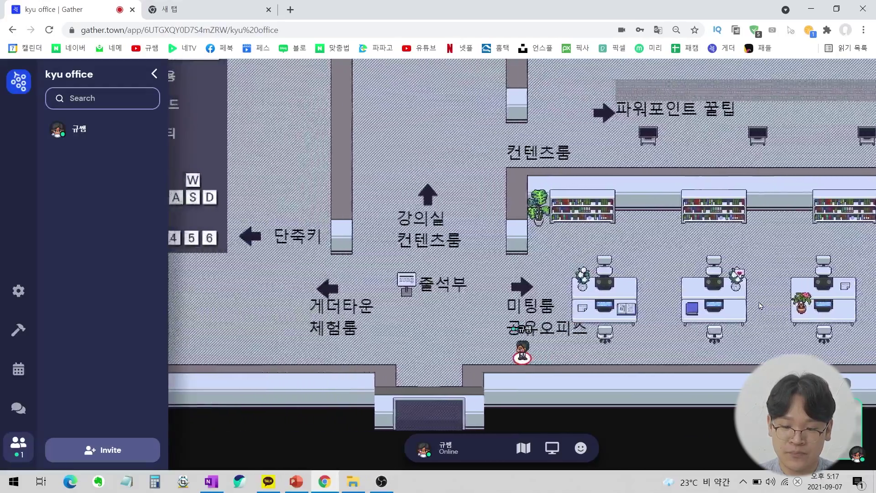
key(Up)
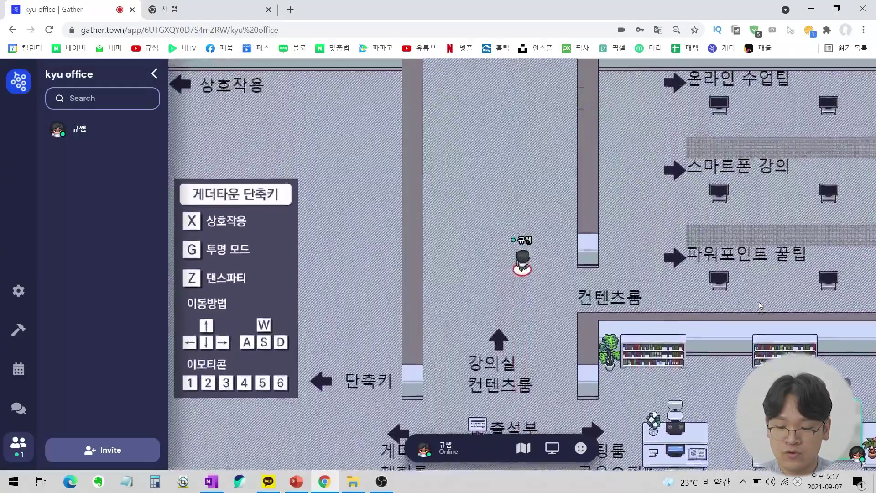
key(Down)
key(Right)
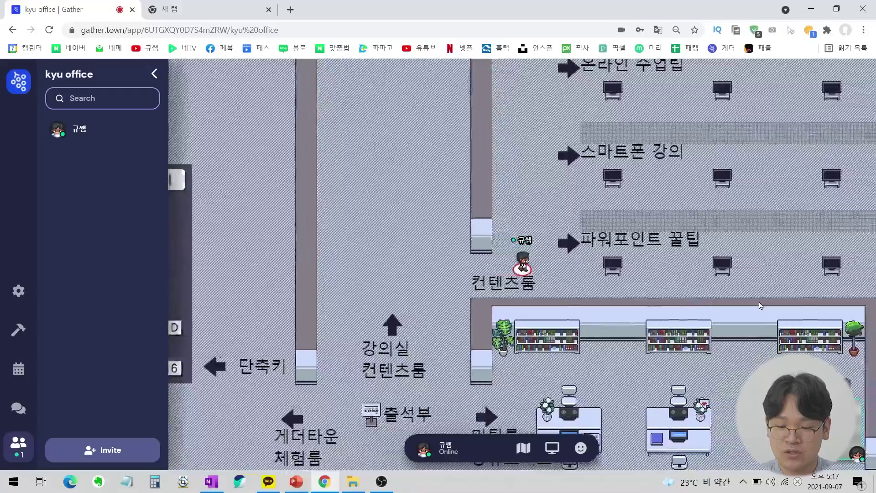
key(Left)
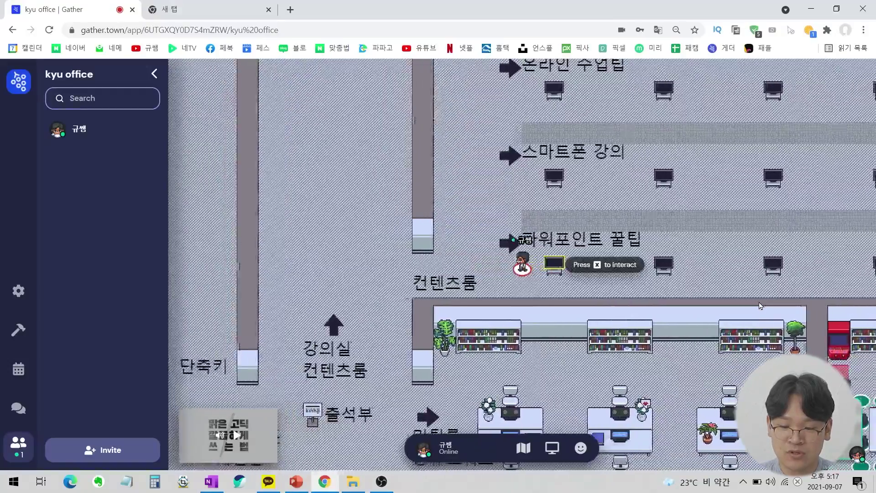
key(Up)
key(Down)
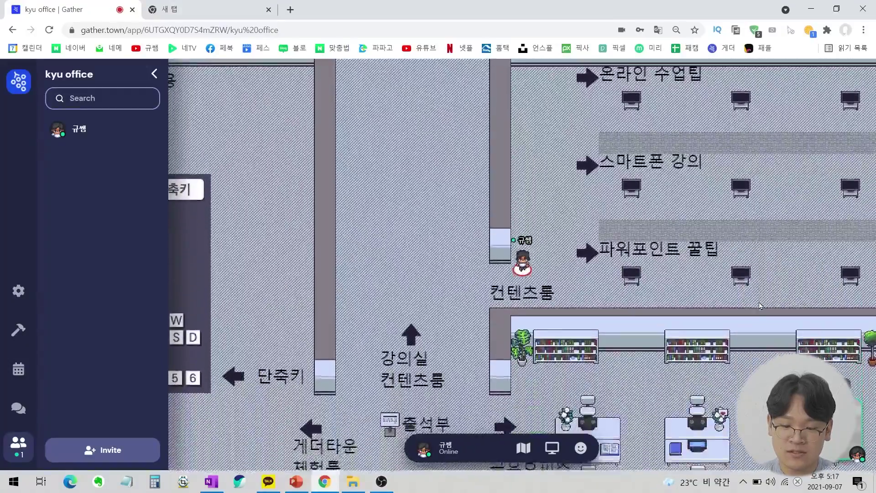
key(Left)
Walk to the Battle Tetris game in 휴게실, then across the 일반 강의실 classroom.
key(Up)
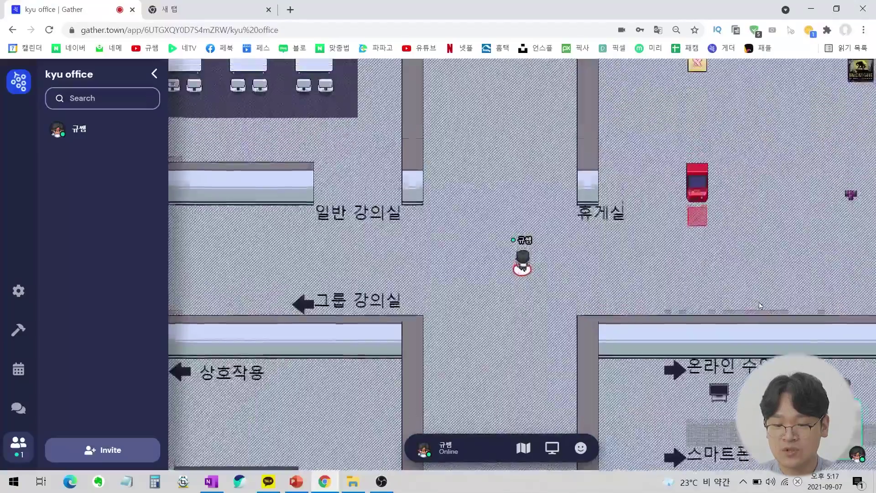
key(Right)
key(Down)
key(Right)
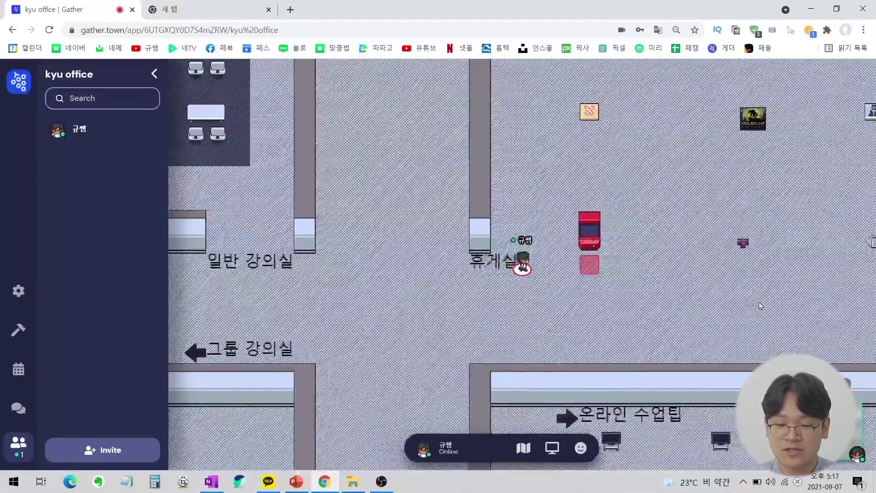
key(Right)
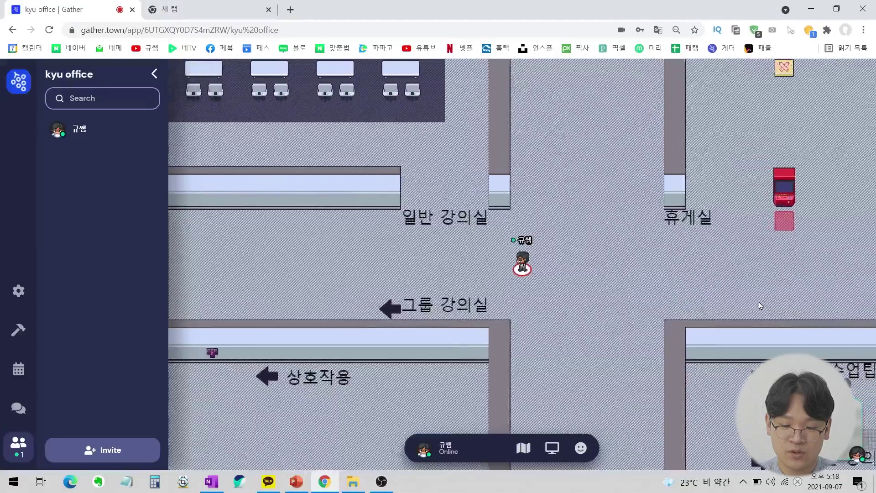
key(Left)
key(Up)
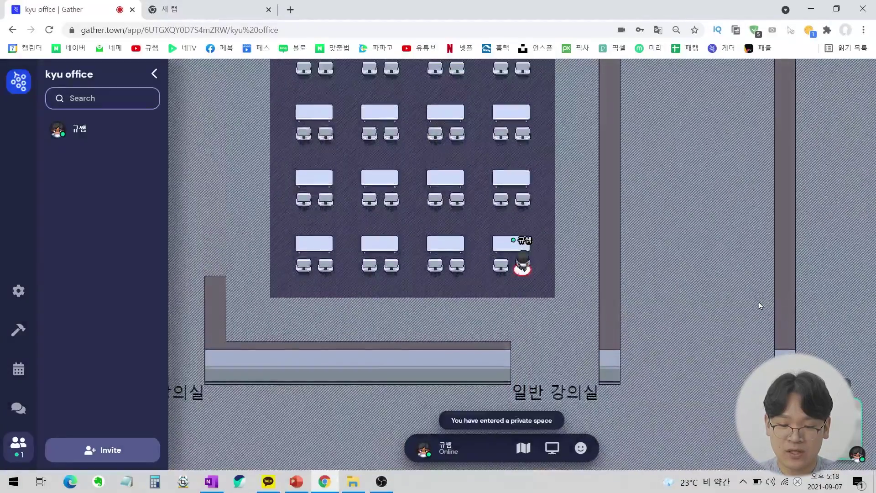
key(Left)
key(Left)
Visit the 그룹 강의실 whiteboard, then walk back past 출석부 toward 게더타운 체험룸.
key(Up)
key(Down)
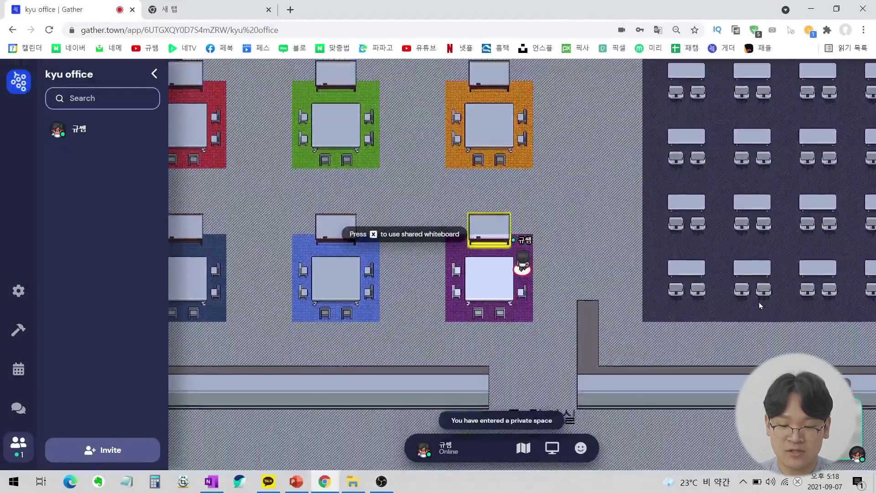
key(Up)
key(Down)
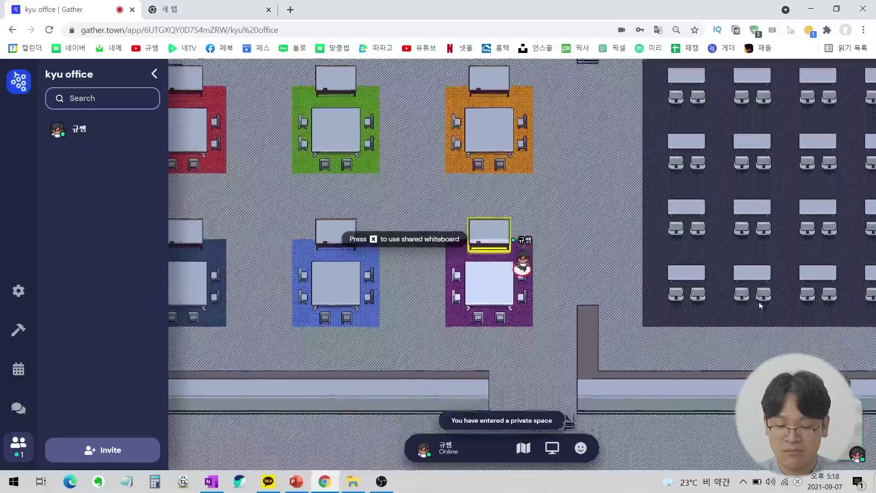
key(Down)
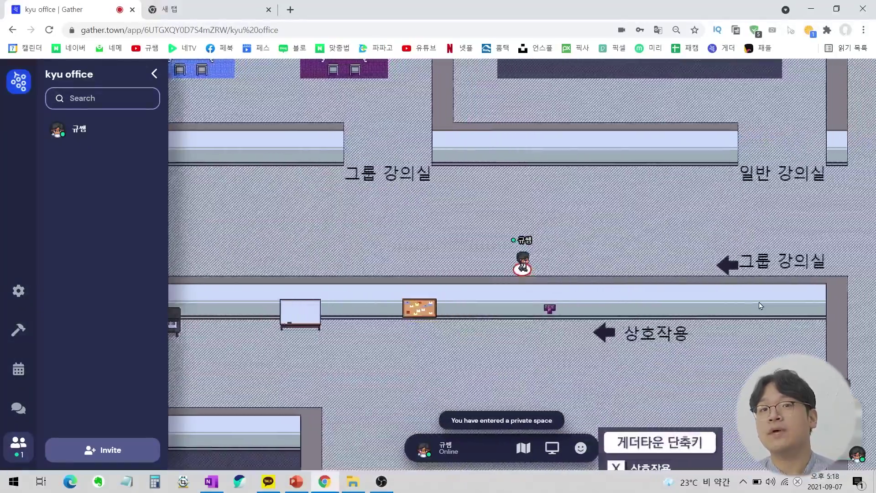
key(Right)
key(Right)
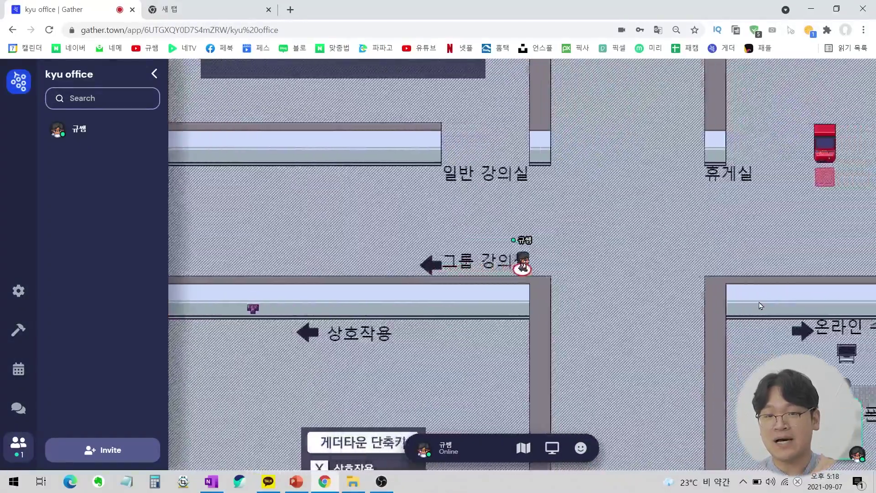
key(Down)
key(Down)
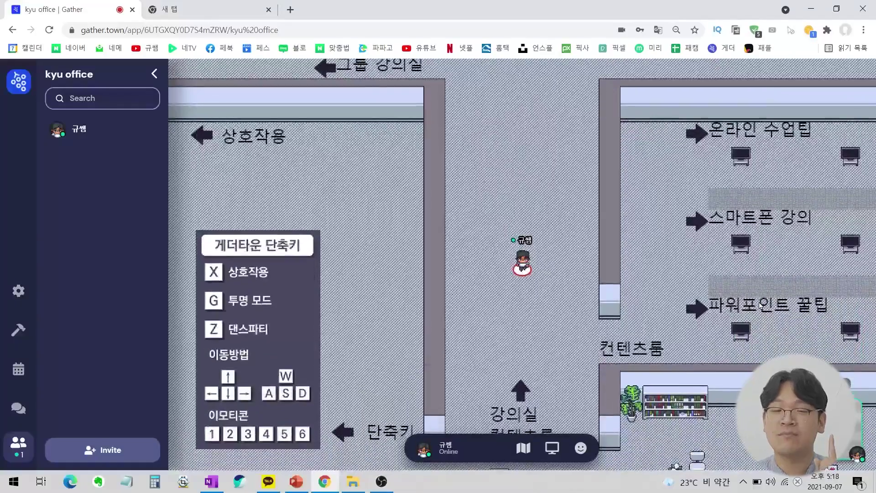
key(Down)
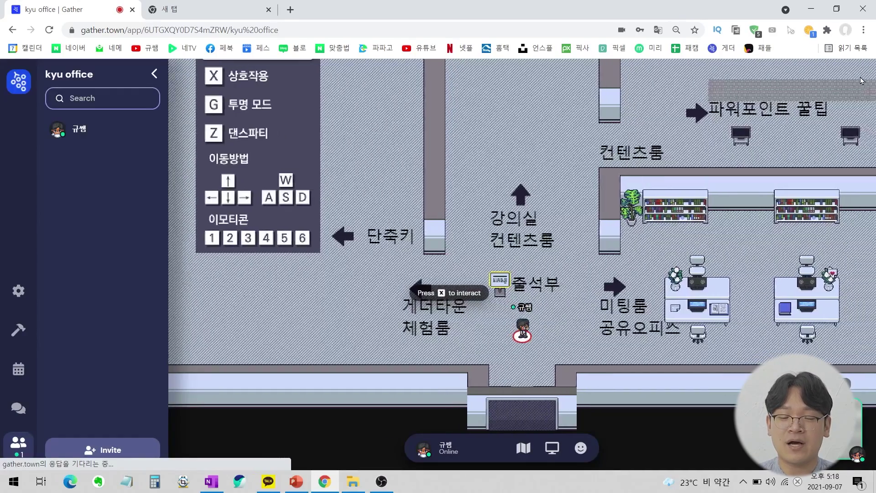
key(Down)
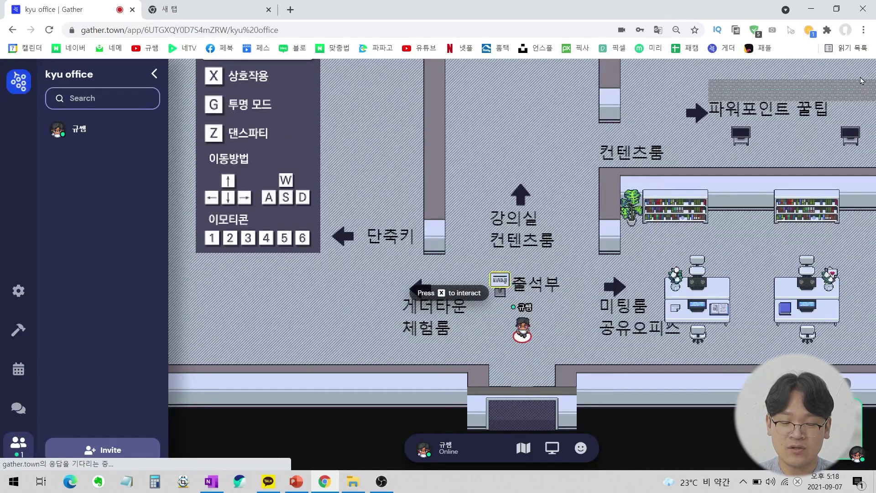
key(Left)
key(Down)
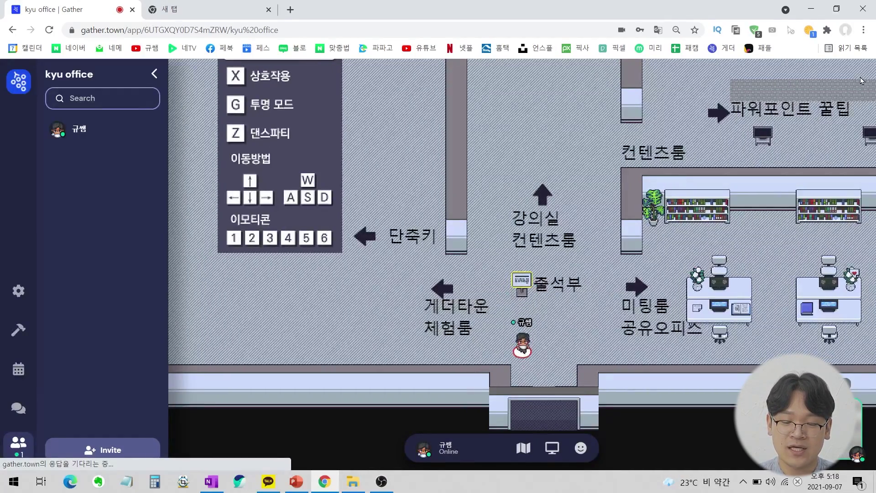
key(Left)
key(Left)
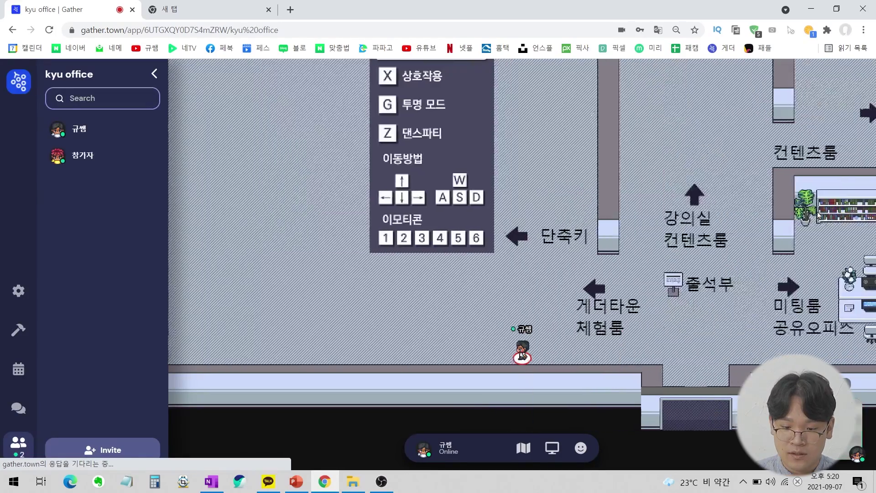
Walk the avatar around the open hall beside the shortcuts panel.
key(Left)
key(Up)
key(Left)
key(Left)
key(Left)
key(Left)
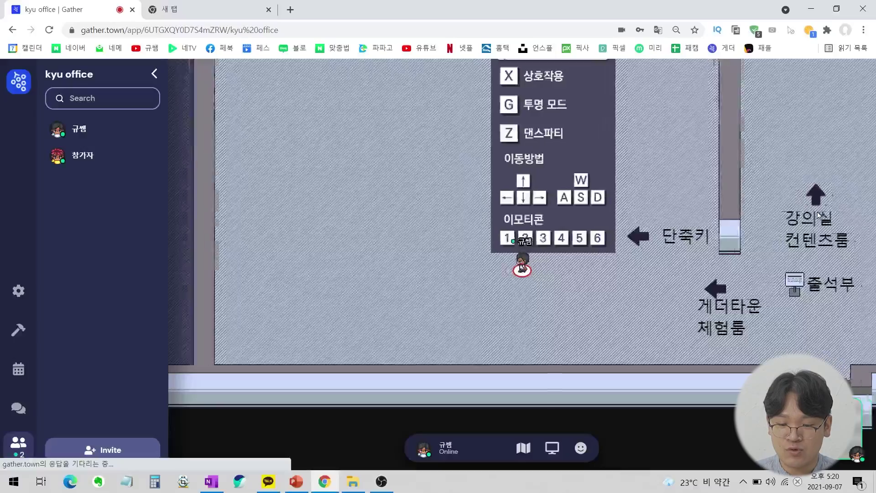
key(Up)
key(Up)
key(Up)
key(Up)
key(Up)
key(Up)
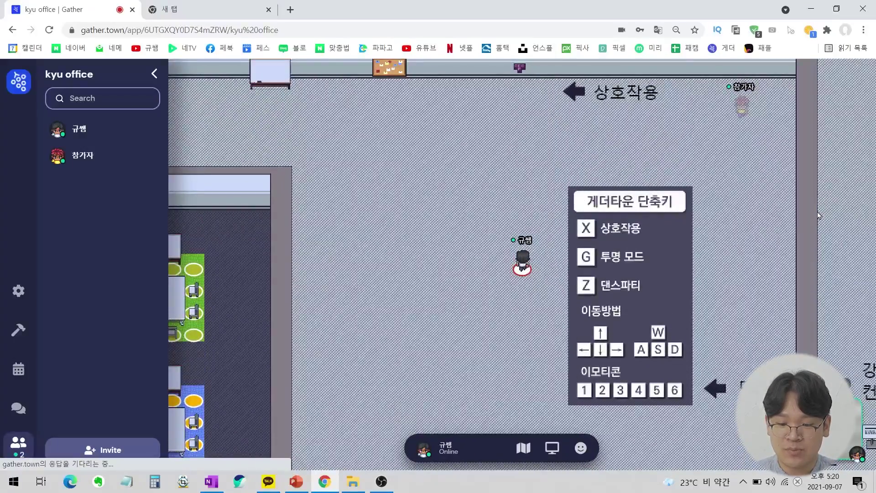
key(Right)
key(Down)
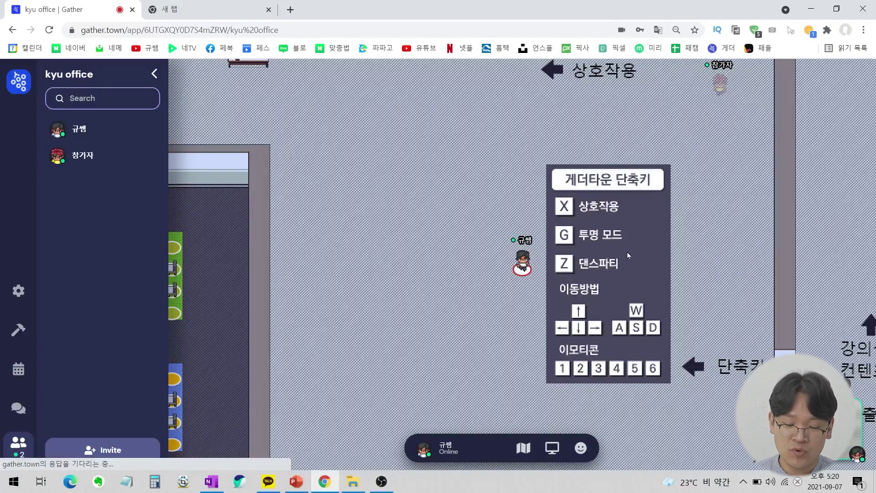
key(Up)
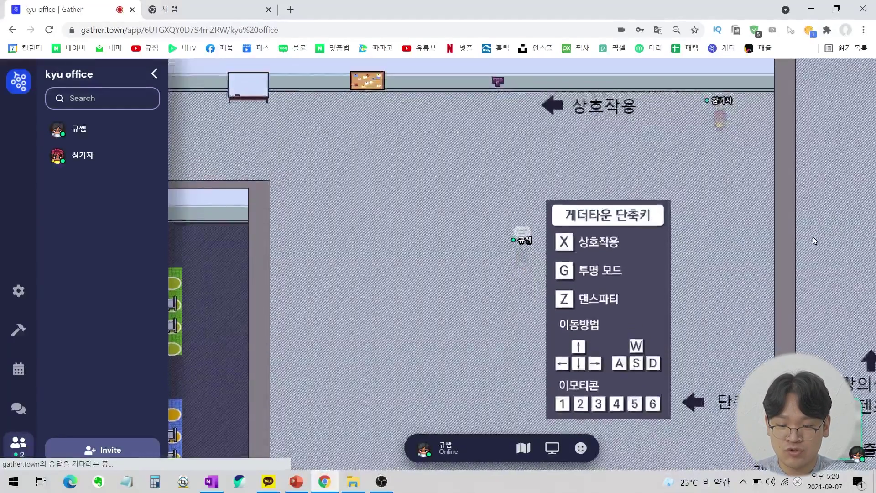
key(Left)
key(Down)
key(Down)
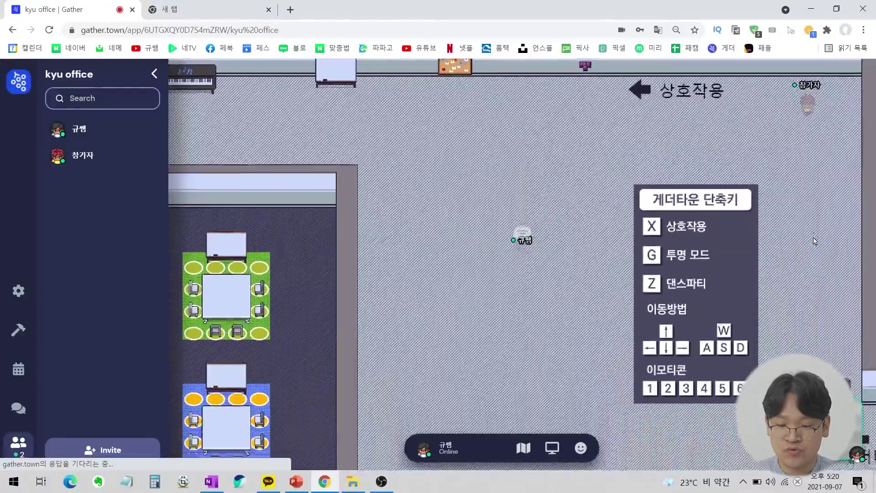
key(Right)
key(Up)
key(Up)
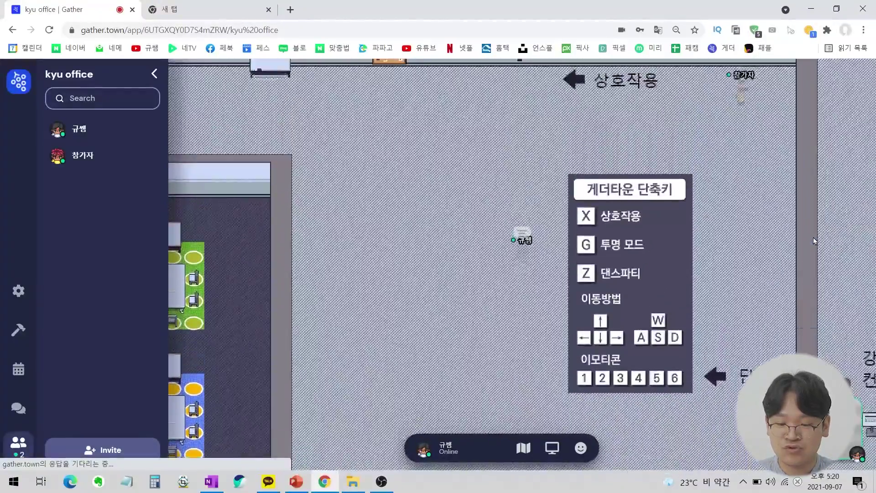
key(Left)
key(Down)
key(Down)
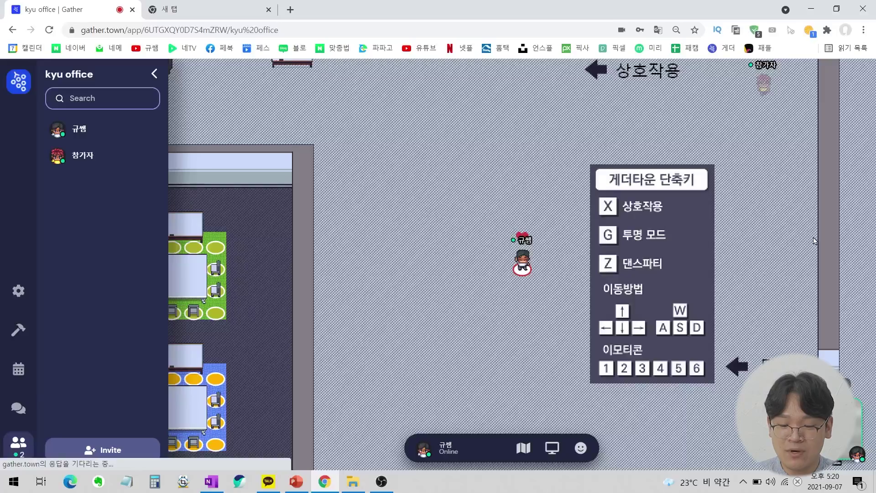
key(Up)
key(Down)
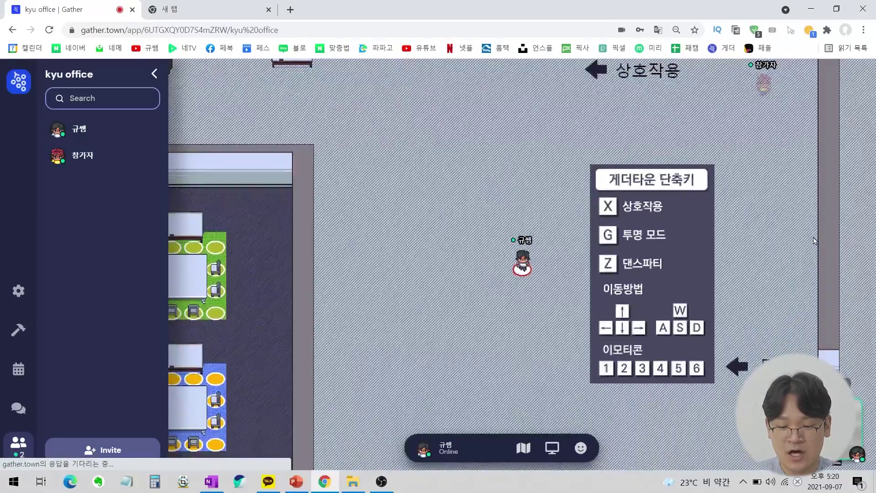
key(Left)
key(Right)
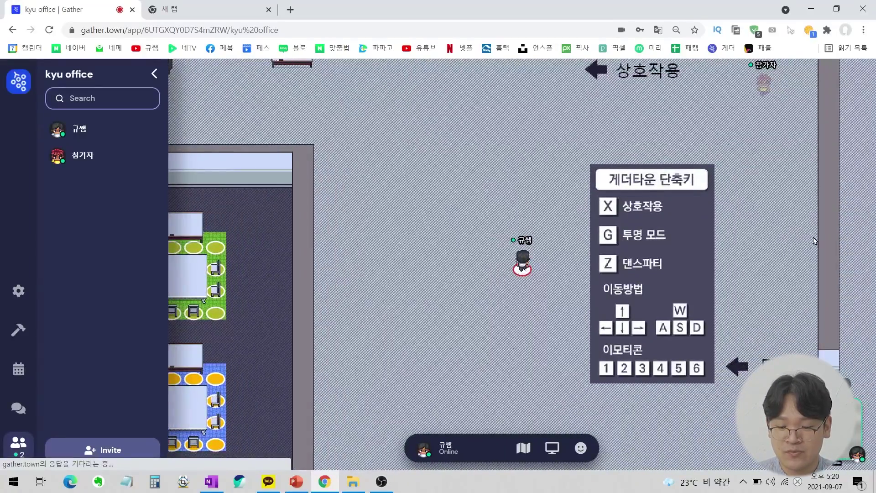
key(Up)
key(Left)
key(Left)
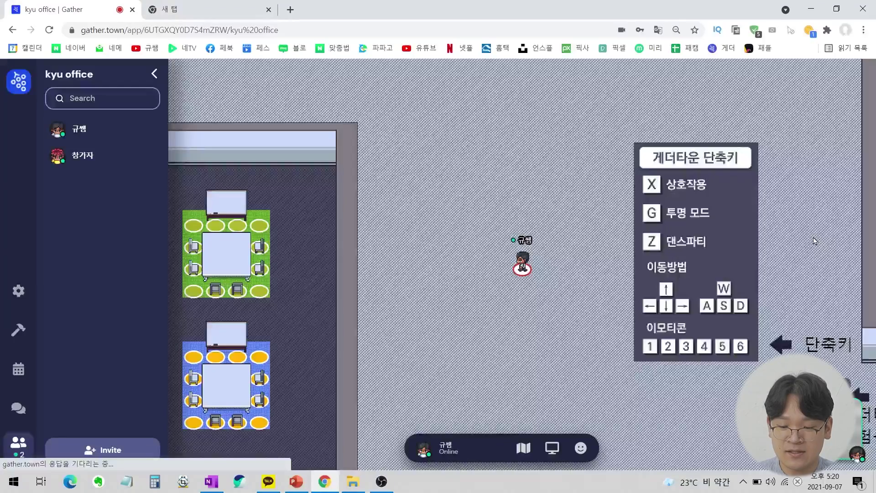
key(Right)
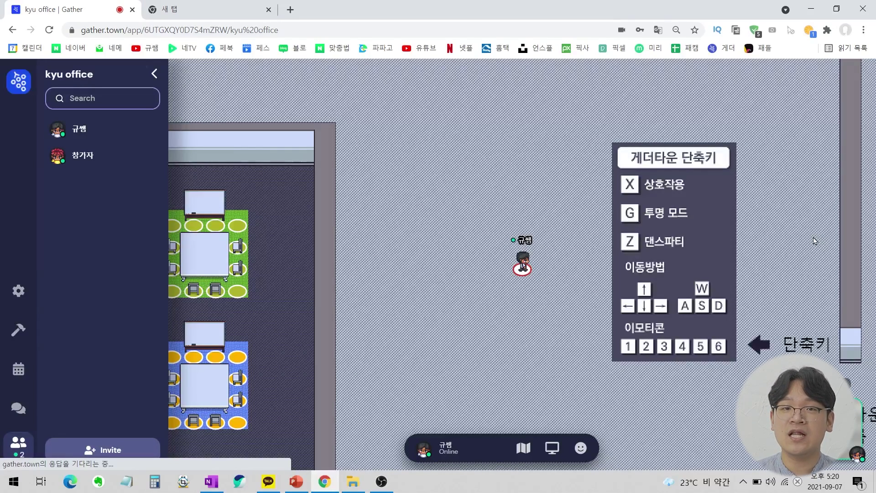
Cycle through heart and party-popper emotes, switch to a raised hand, then clear it.
key(1)
key(2)
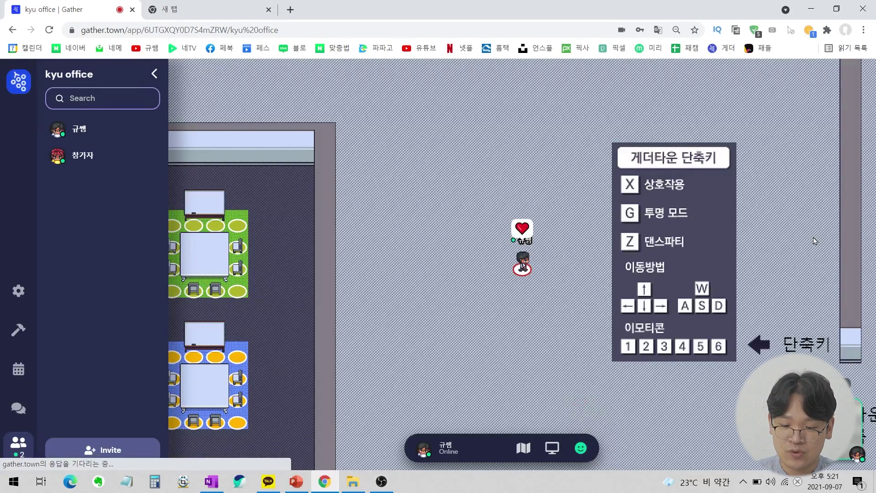
key(3)
key(6)
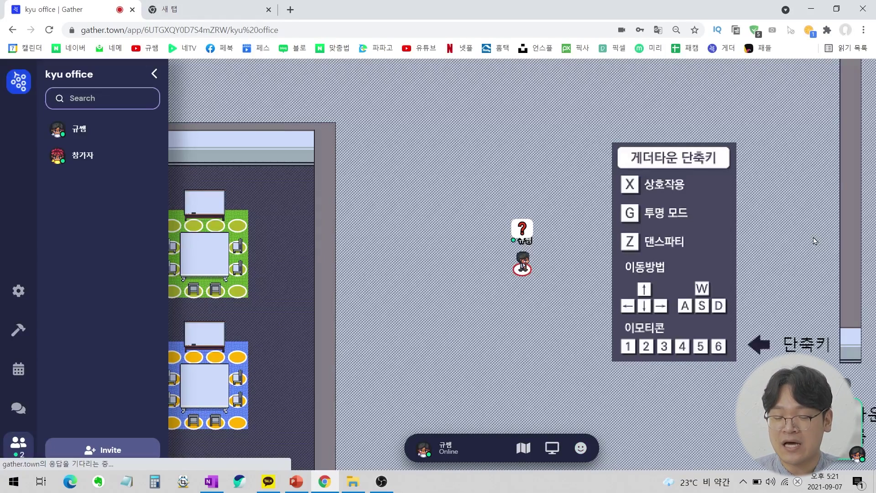
key(1)
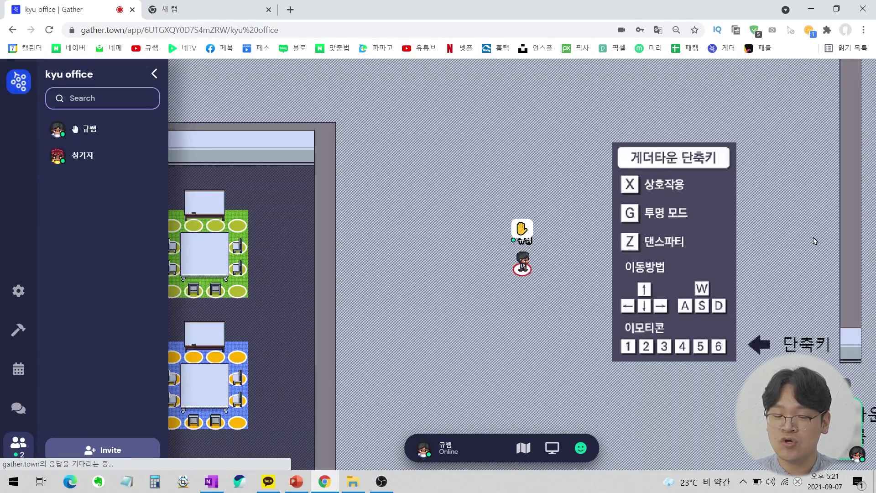
key(6)
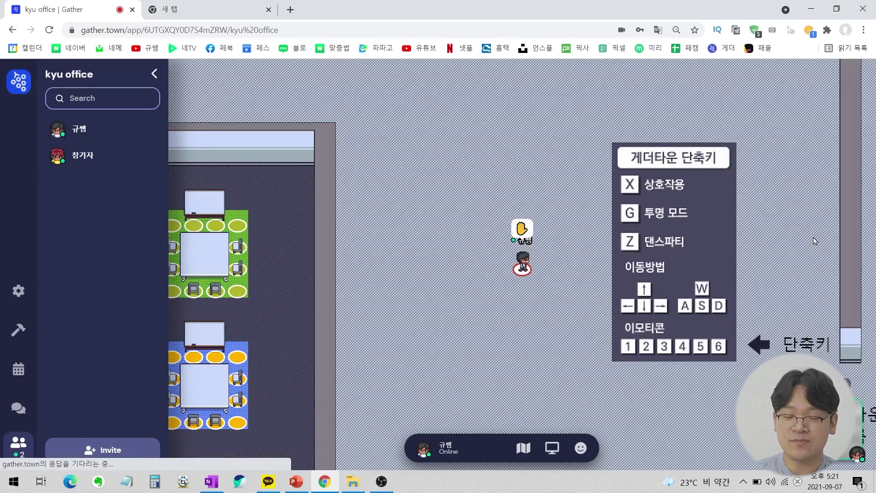
Walk the avatar up the corridor above the 게더타운 단축키 board.
key(Right)
key(Right)
key(Right)
key(Right)
key(Up)
key(Up)
key(Up)
key(Up)
key(Up)
key(Up)
key(Down)
key(Down)
key(Down)
key(Down)
key(Up)
key(Up)
key(Up)
Walk the avatar up and right until it stands beside 참가자.
key(Right)
key(Right)
key(Up)
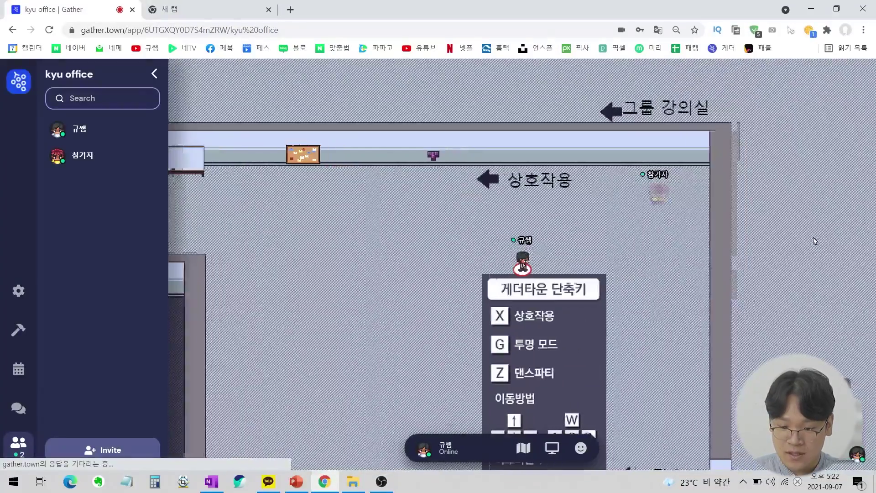
key(Right)
key(Right)
key(Up)
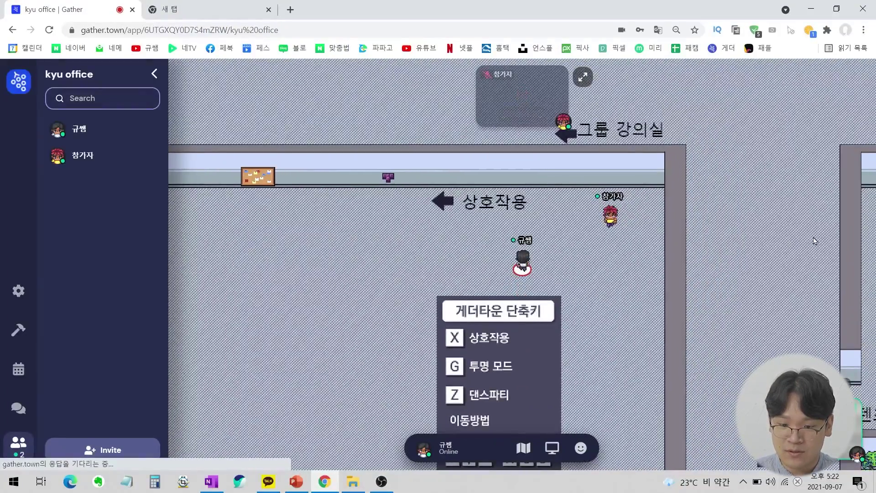
key(Up)
key(Up)
key(Right)
key(Right)
key(Right)
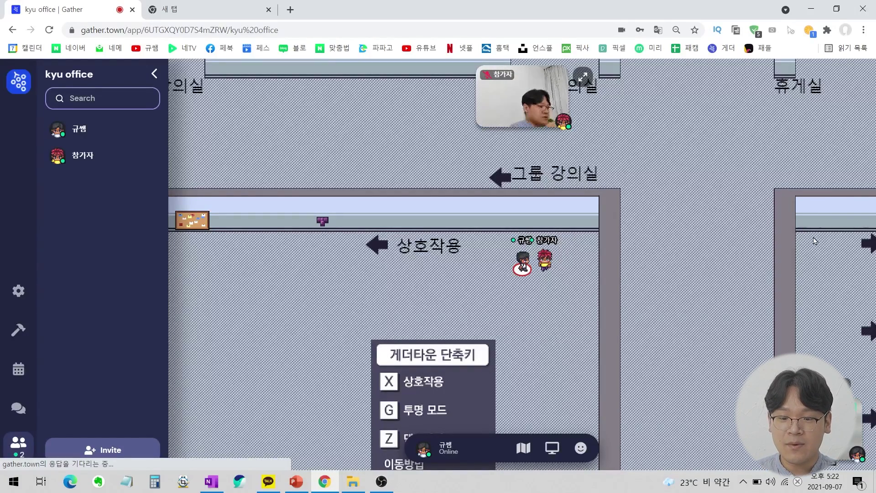
Expand the video call tiles, collapse them again, and start screen sharing.
click(583, 78)
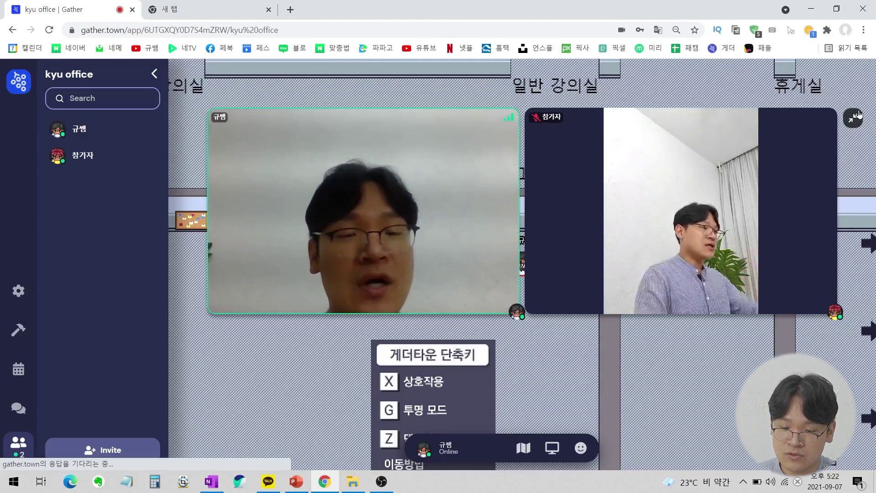
click(854, 117)
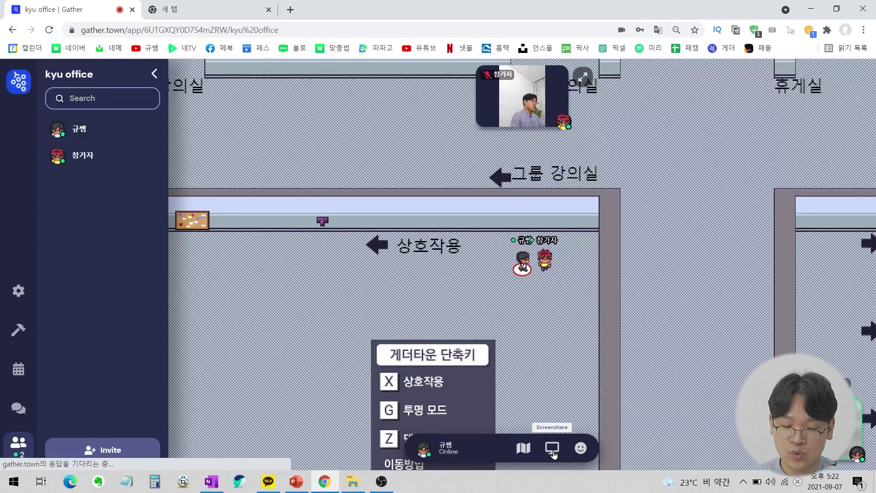
click(557, 452)
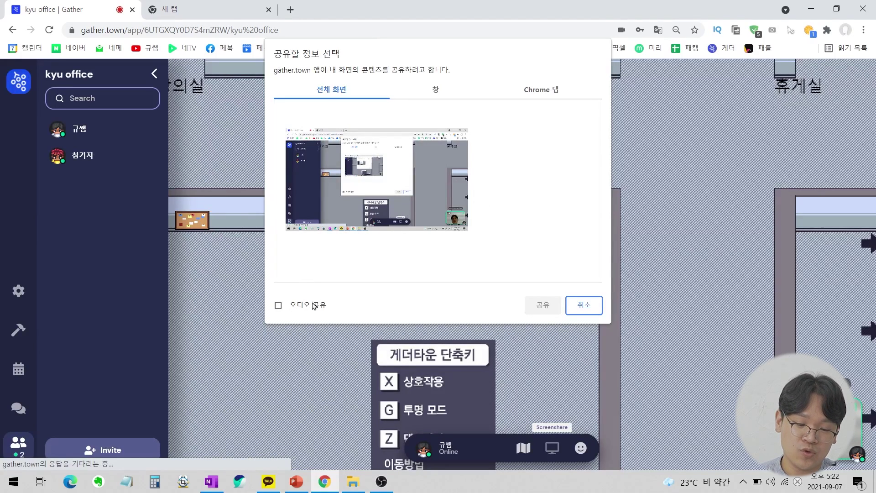
Share the PowerPoint window, with computer audio, from the window list.
click(292, 310)
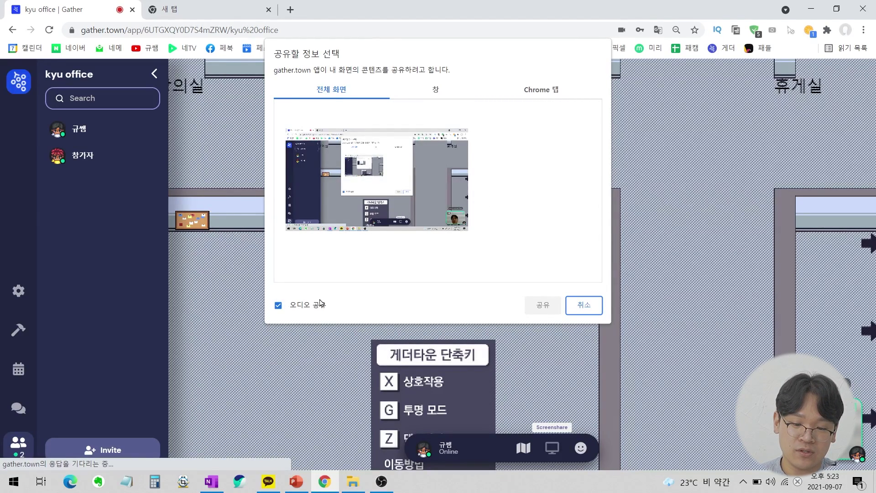
click(420, 195)
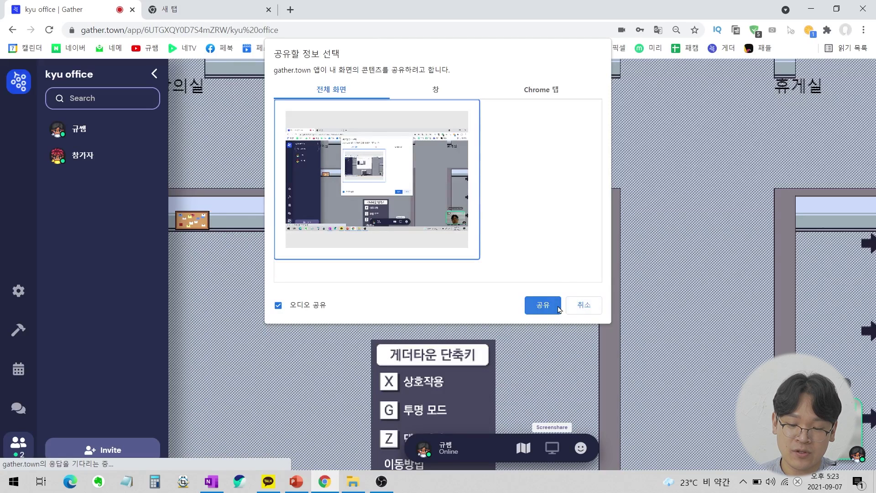
click(435, 91)
click(348, 96)
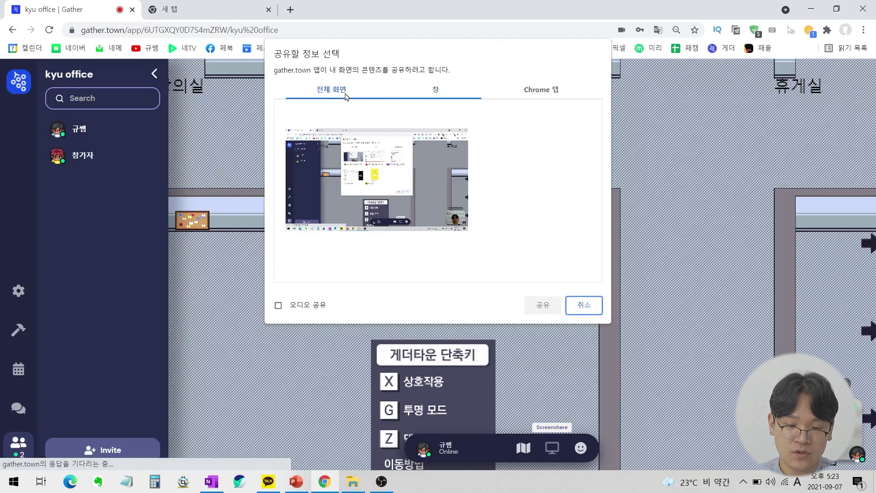
click(439, 93)
click(446, 142)
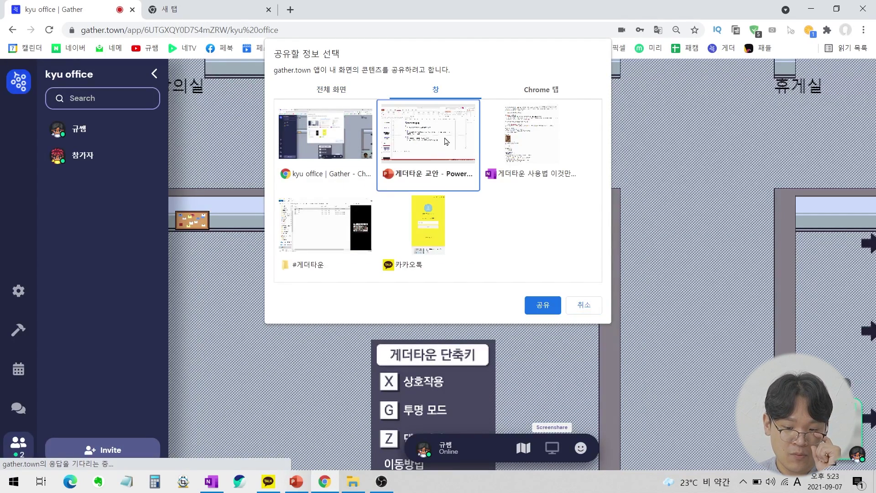
click(543, 305)
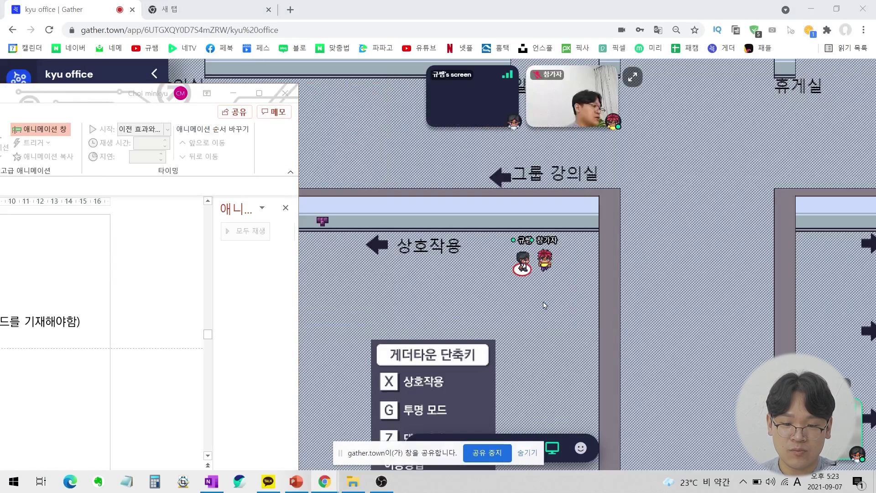
View the shared slide full size, expand and shrink the tiles, then stop sharing.
click(415, 113)
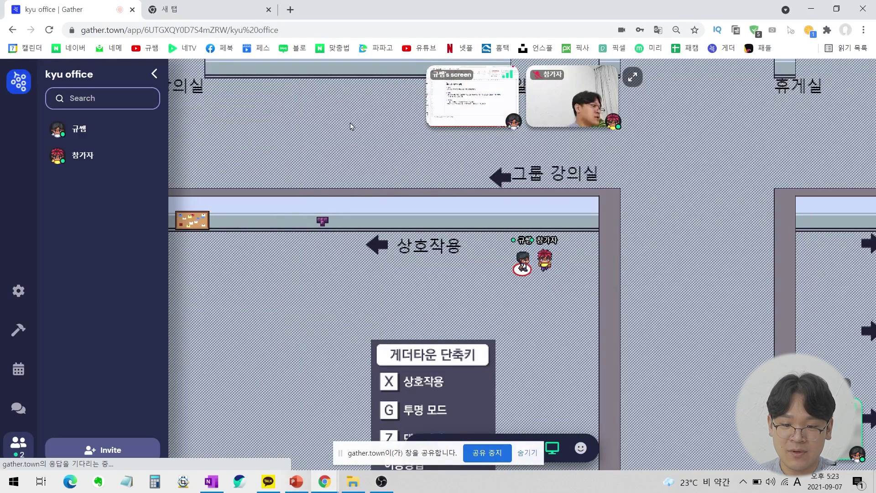
click(471, 83)
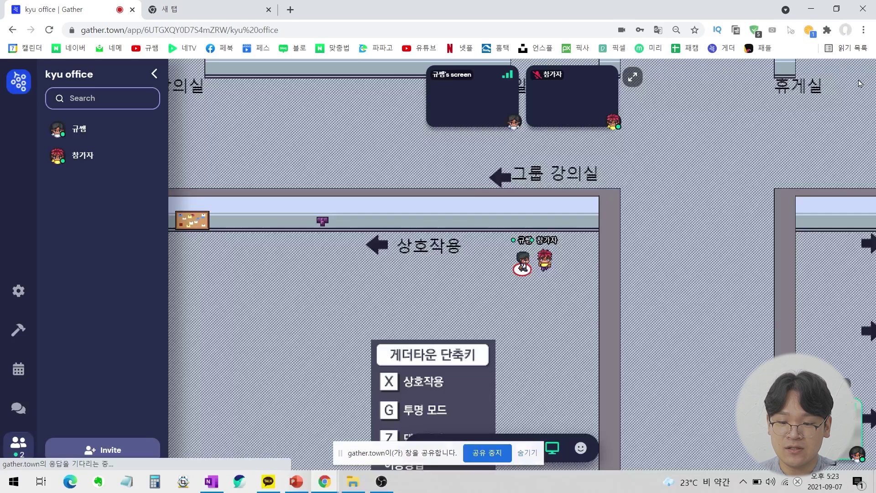
key(Escape)
click(633, 76)
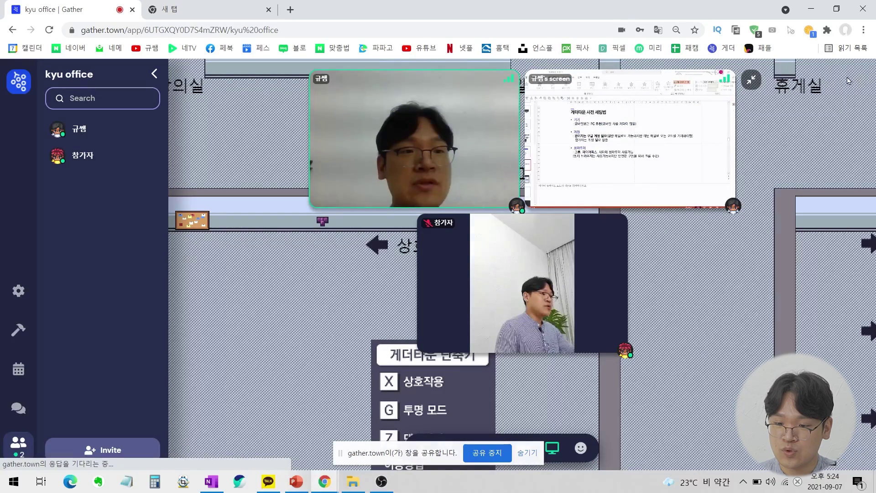
click(751, 82)
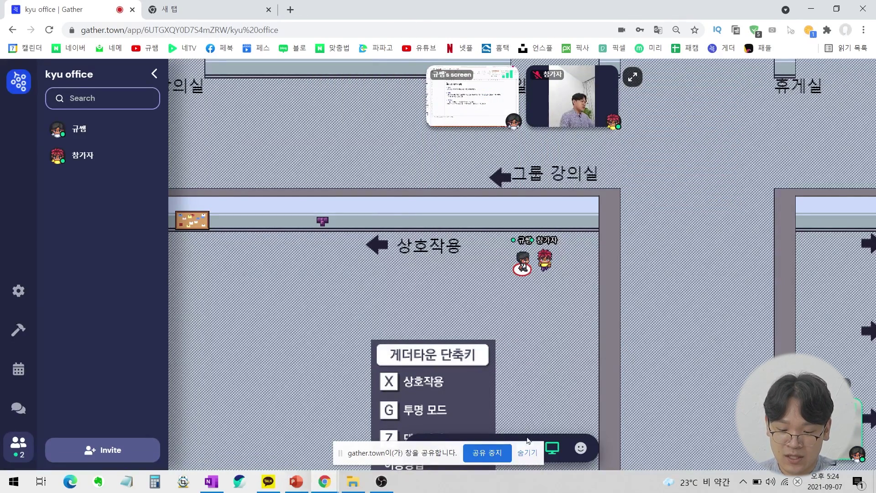
click(487, 455)
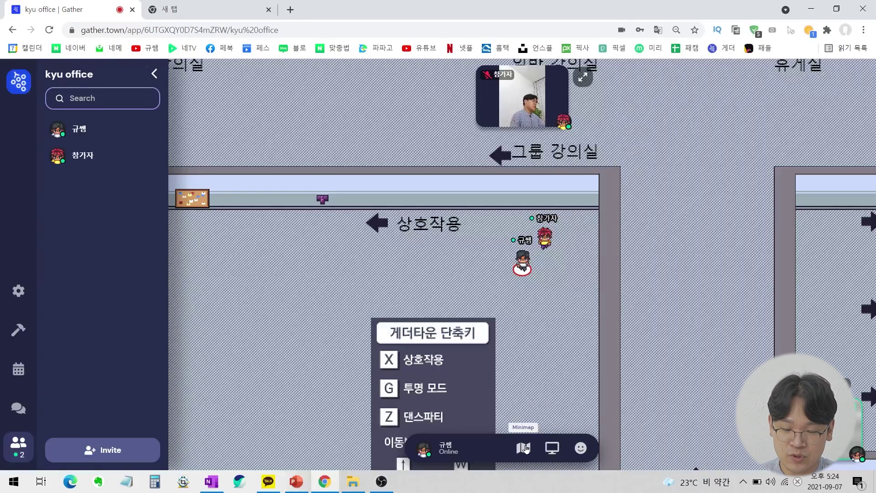
click(525, 448)
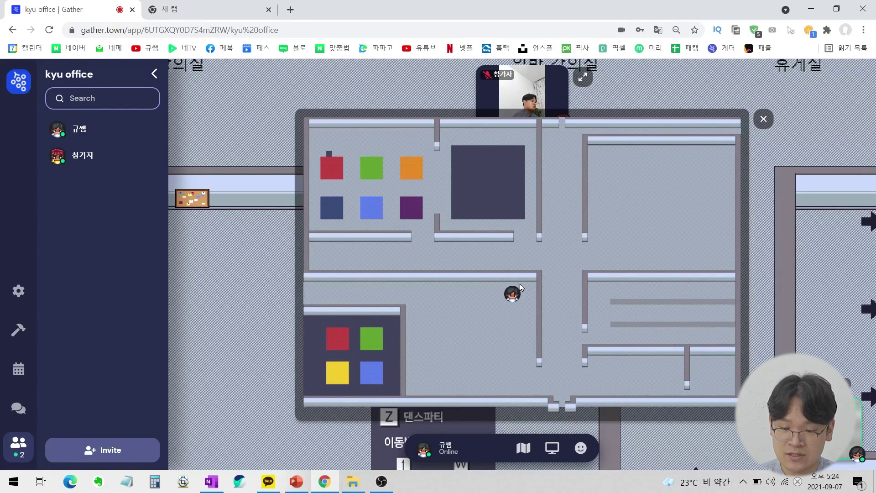
click(764, 119)
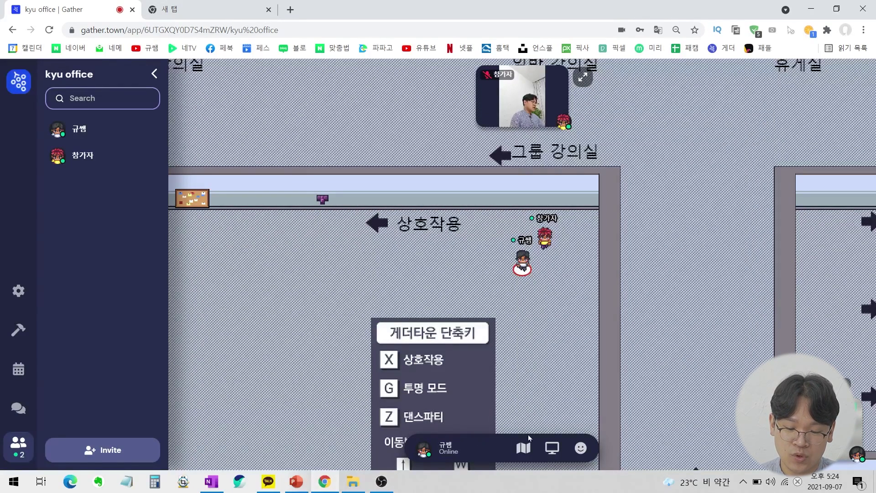
mouse_move(579, 448)
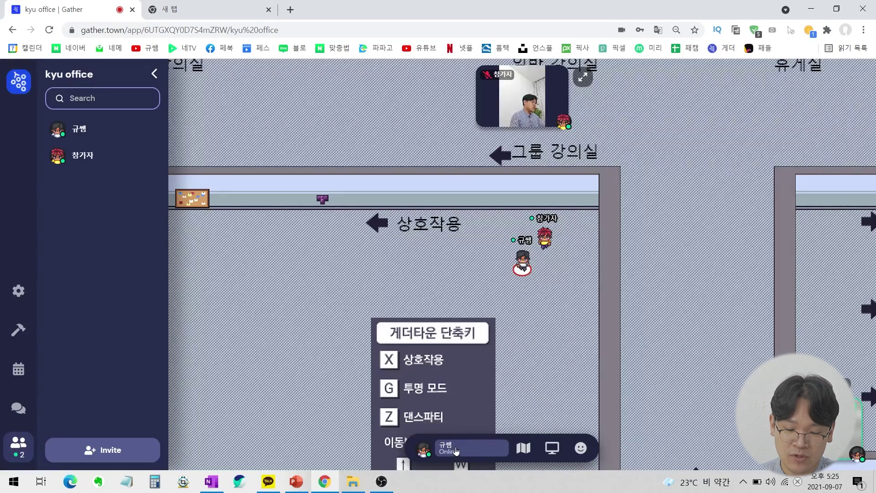
Review the character editor's name and appearance customization, then finish.
click(447, 448)
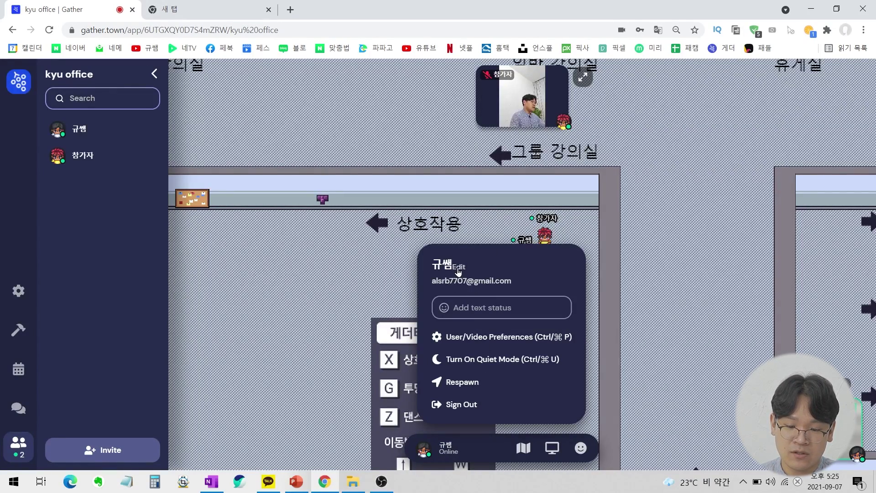
click(458, 269)
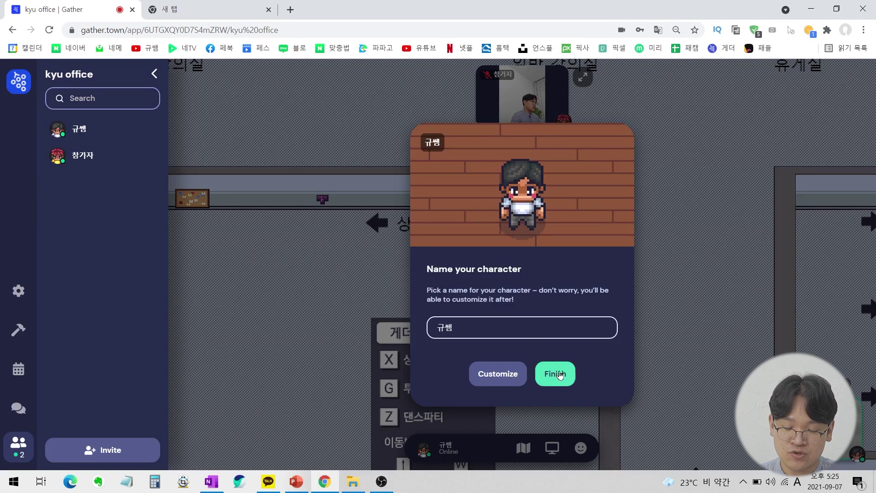
click(520, 379)
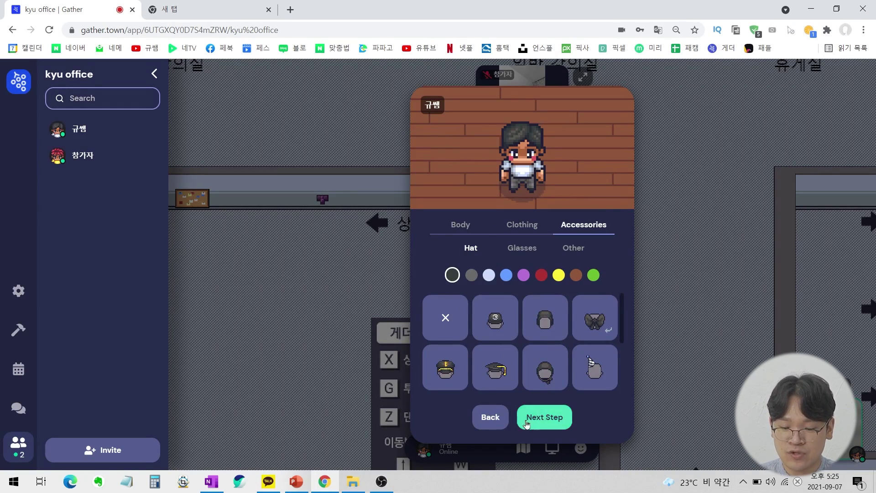
click(539, 417)
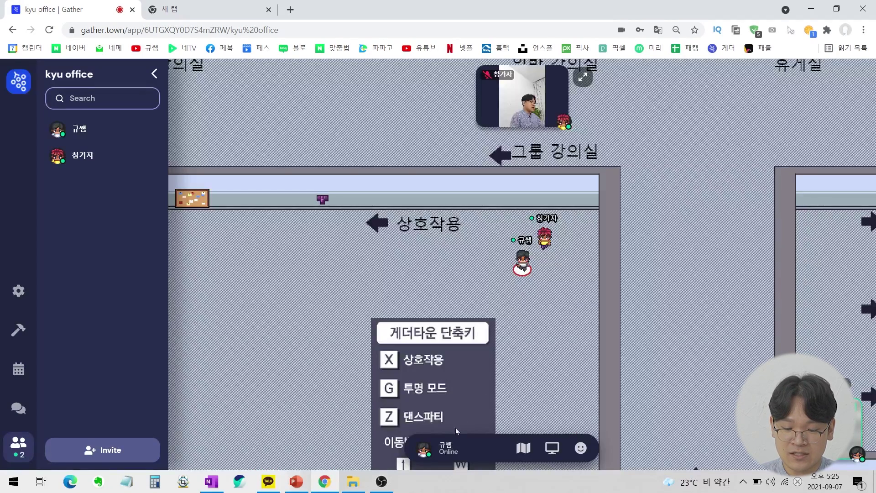
Set your text status to 안녕하세요.
click(447, 448)
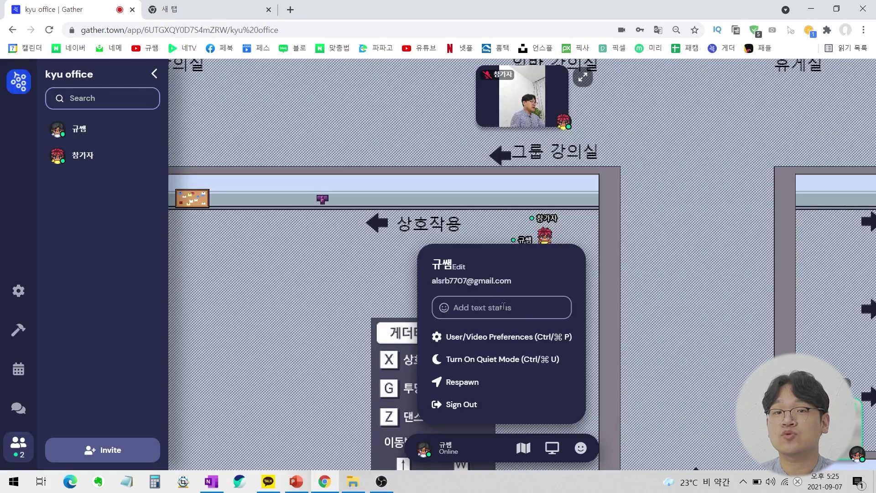
click(488, 308)
text(ㅇ)
key(BackSpace)
text(안녕히)
key(BackSpace)
text(하세요)
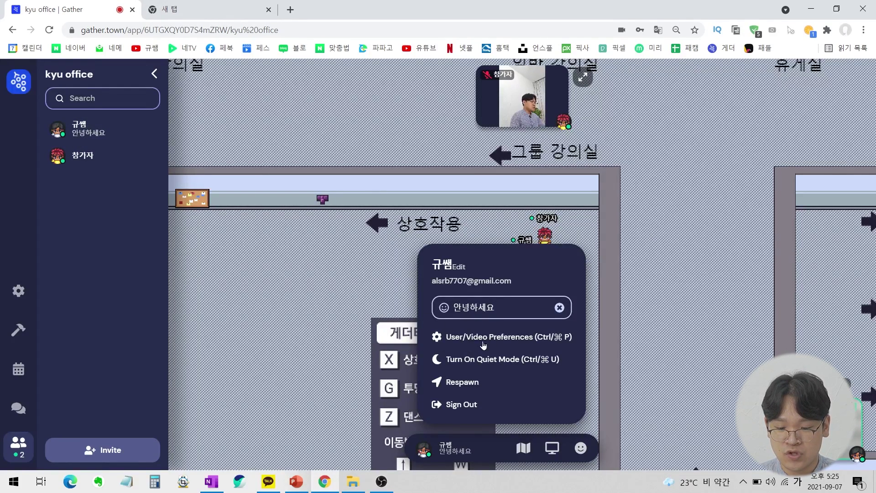
Scroll through the user and video preferences, then close the profile menu.
click(512, 342)
scroll(565, 241, down, 6)
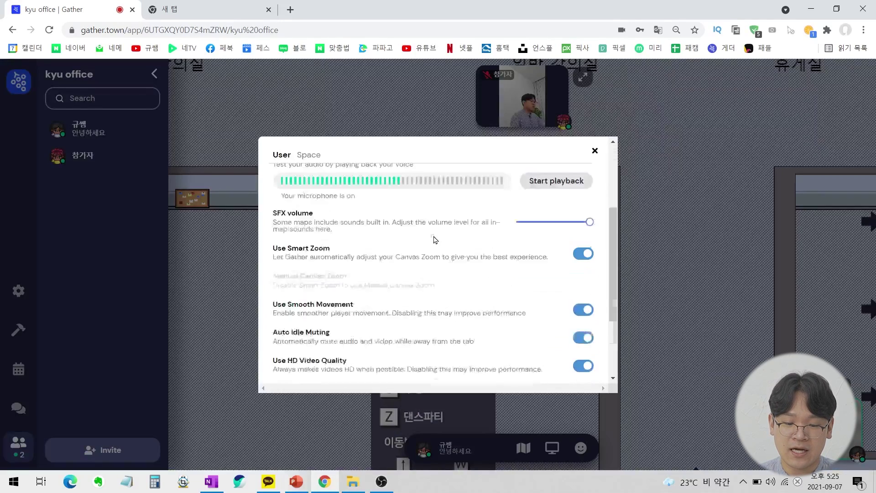
scroll(563, 242, up, 6)
scroll(547, 215, down, 5)
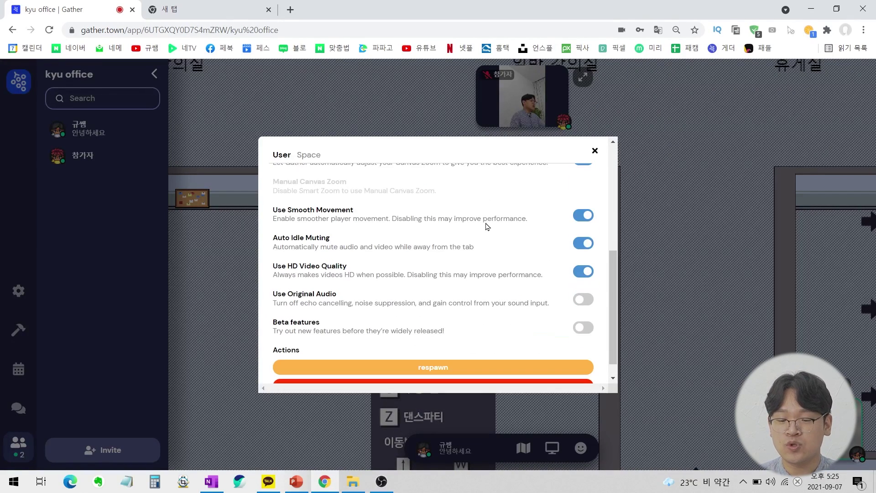
scroll(493, 216, down, 1)
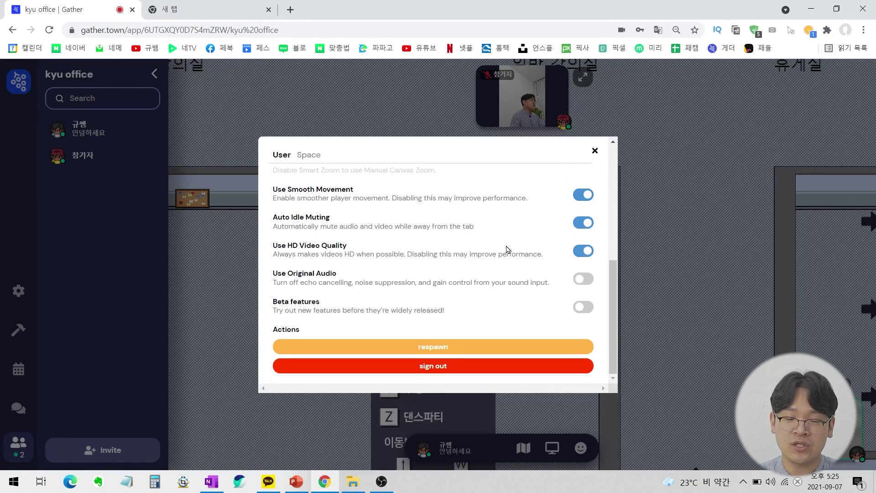
scroll(511, 252, up, 5)
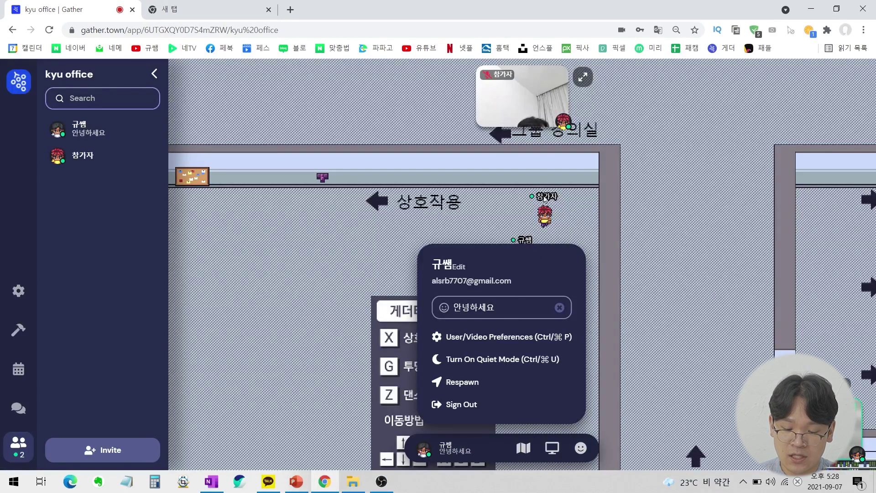
click(508, 366)
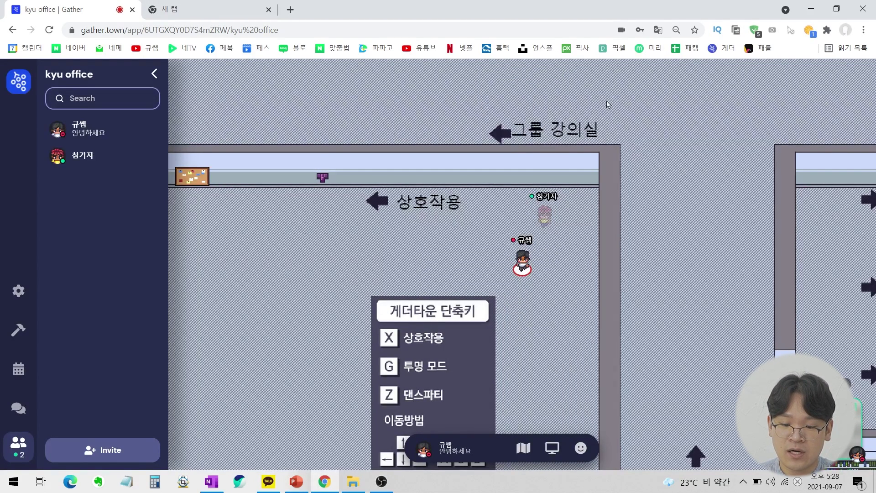
Walk up next to 참가자, step back down, and open your own profile options.
key(Left)
key(Left)
key(Up)
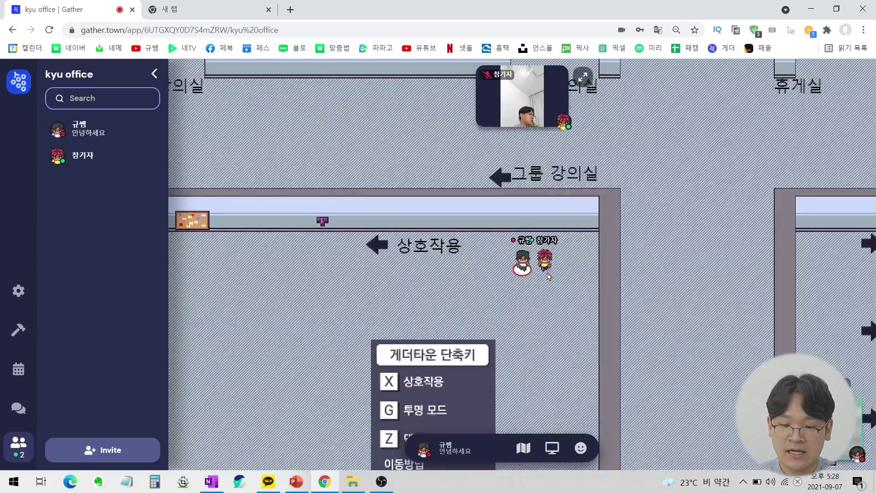
key(Up)
key(Up)
key(Right)
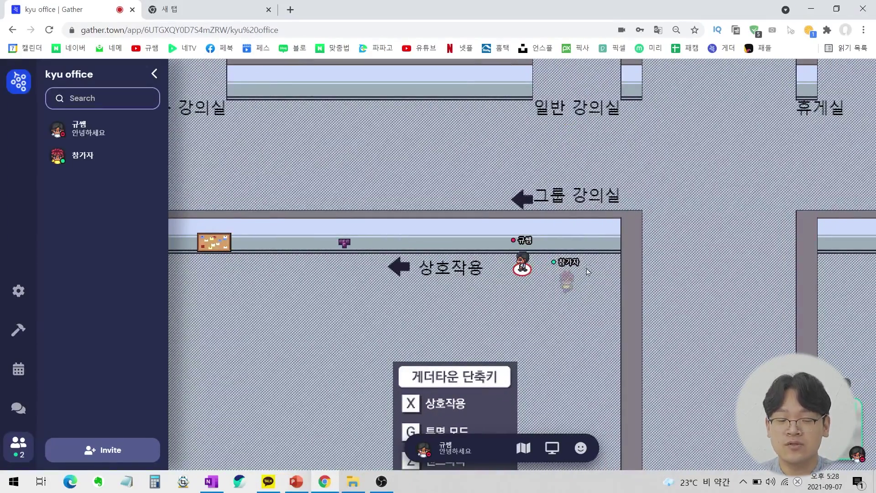
key(Down)
key(Down)
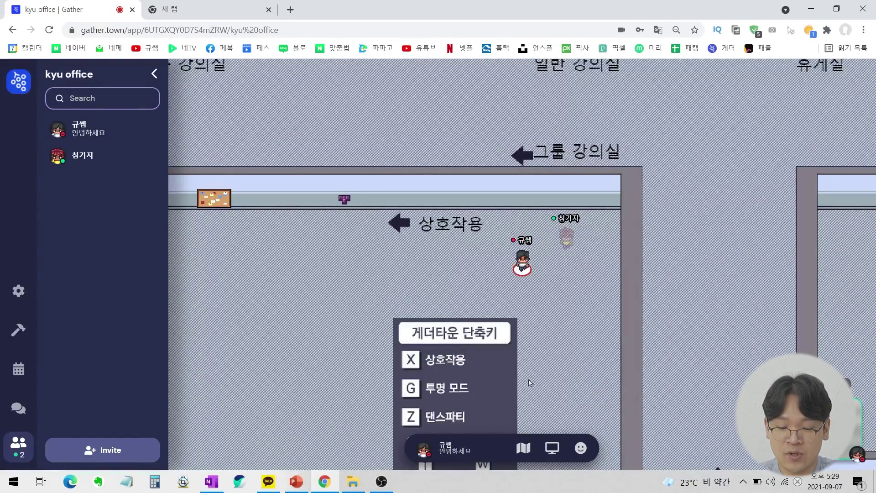
click(449, 451)
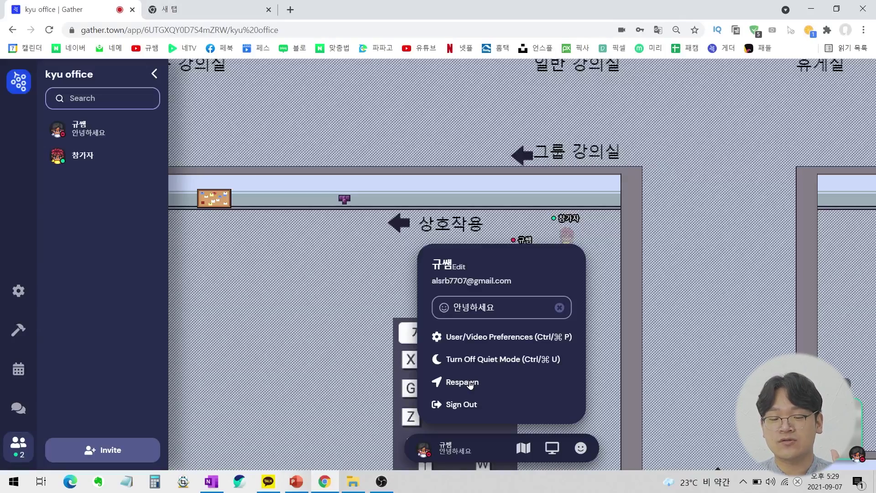
Respawn the avatar at the spawn area.
click(470, 384)
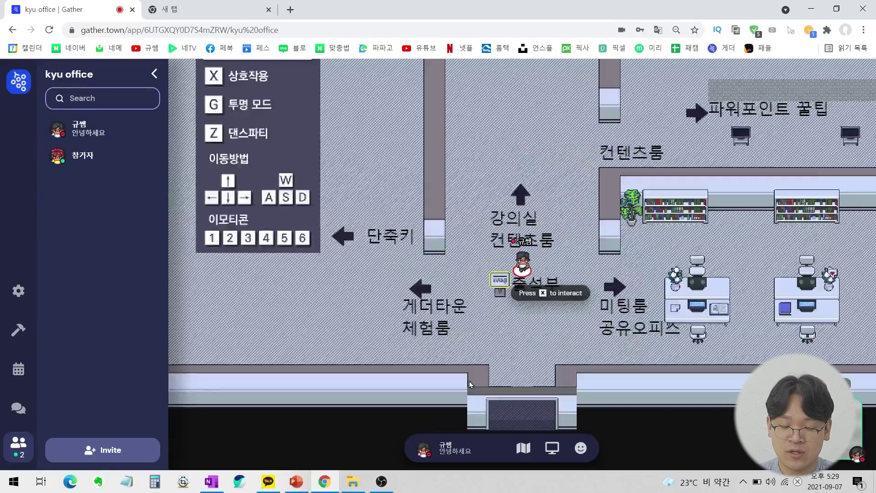
key(Left)
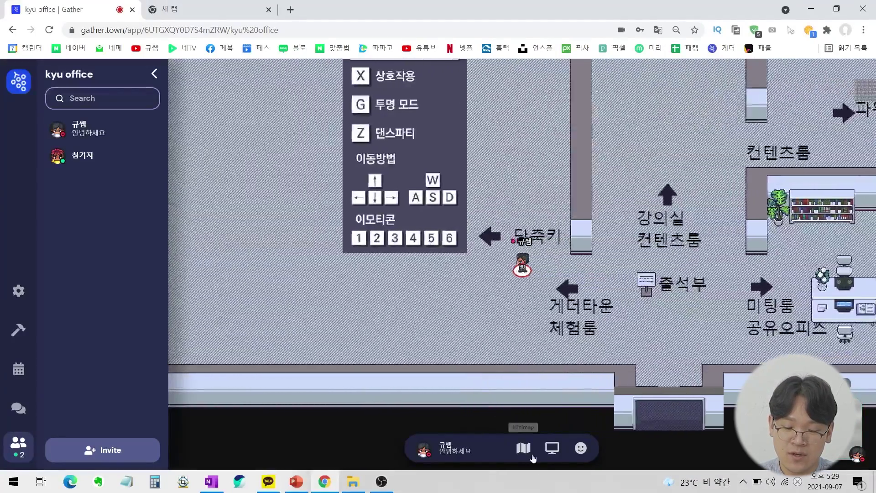
key(Up)
key(Up)
Sign out and re-enter the space by submitting the private-room password prompt.
click(468, 454)
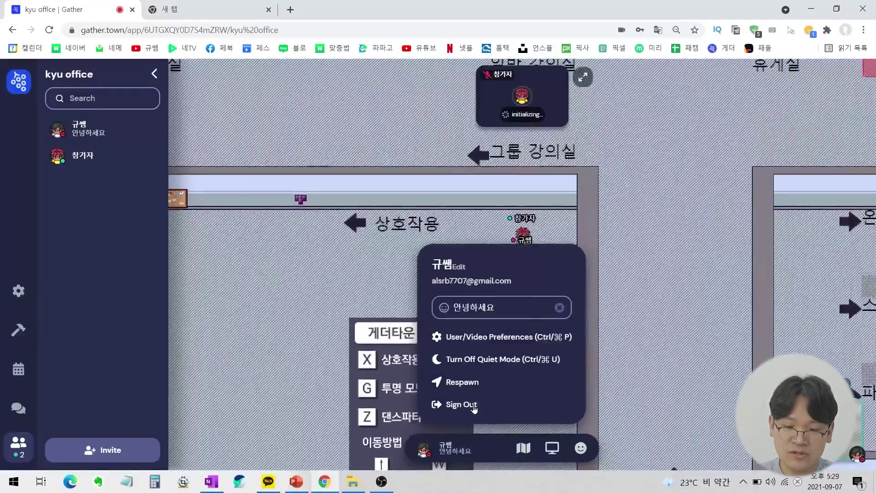
key(Left)
key(Down)
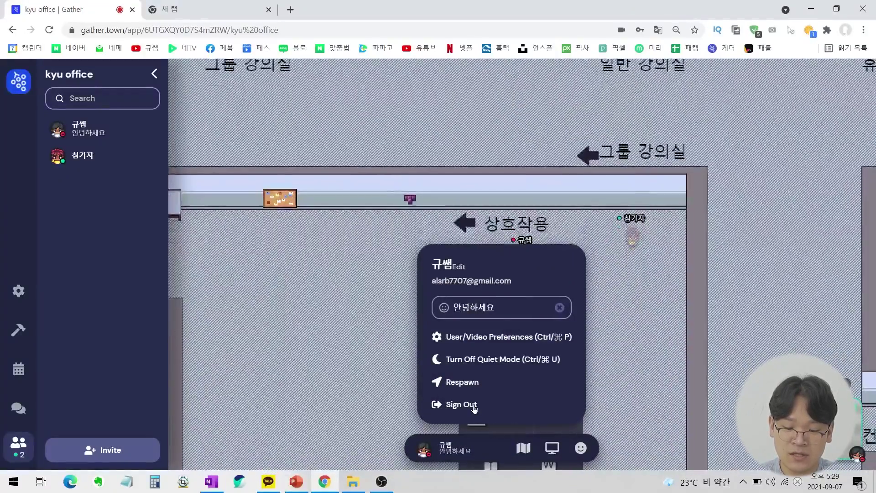
click(462, 404)
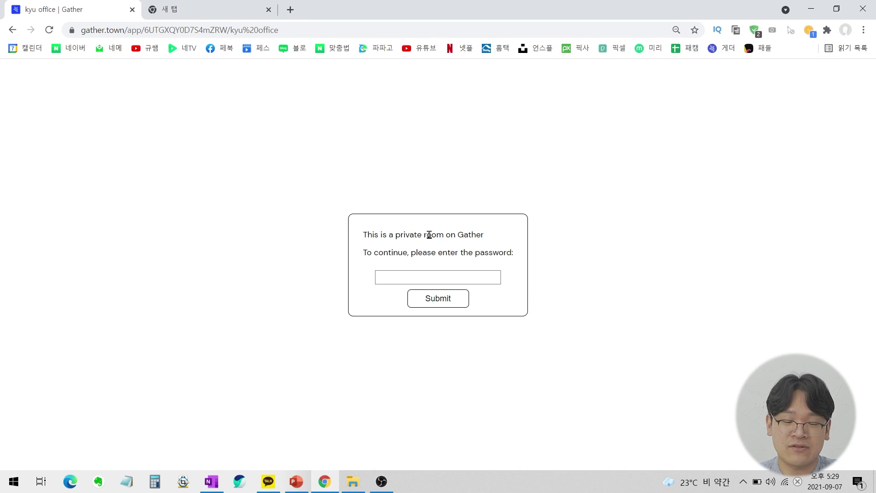
click(438, 298)
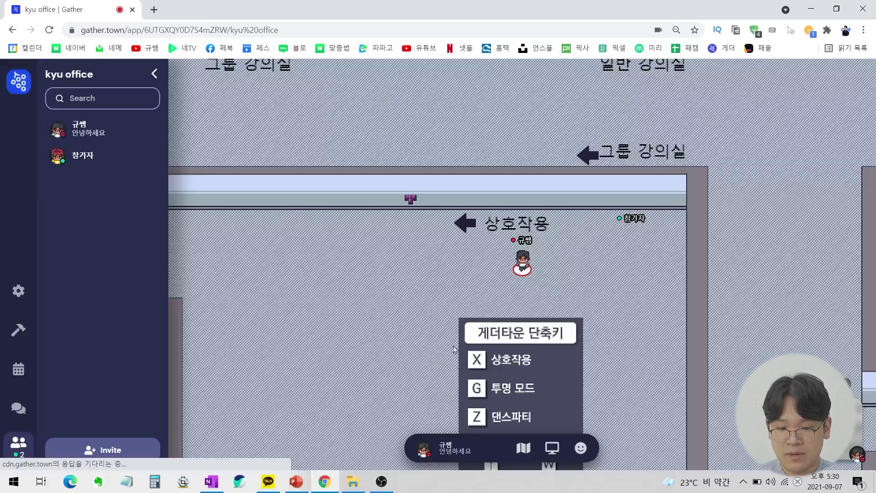
key(Left)
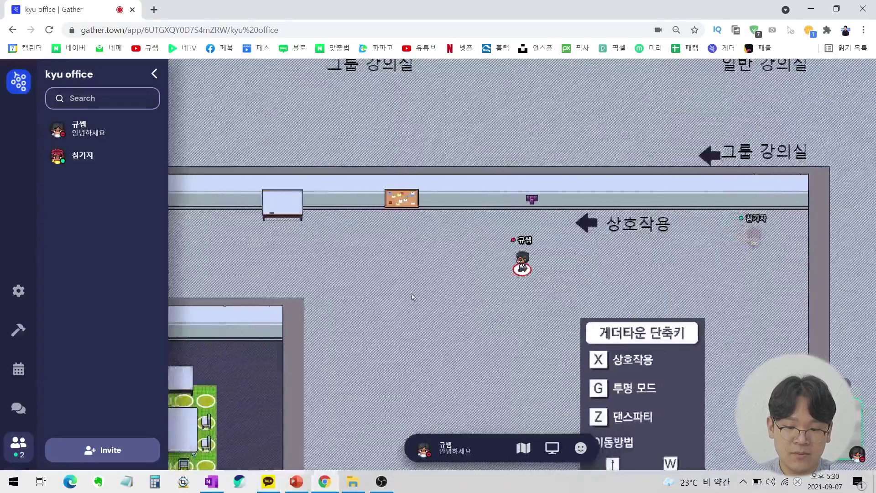
key(Down)
key(Down)
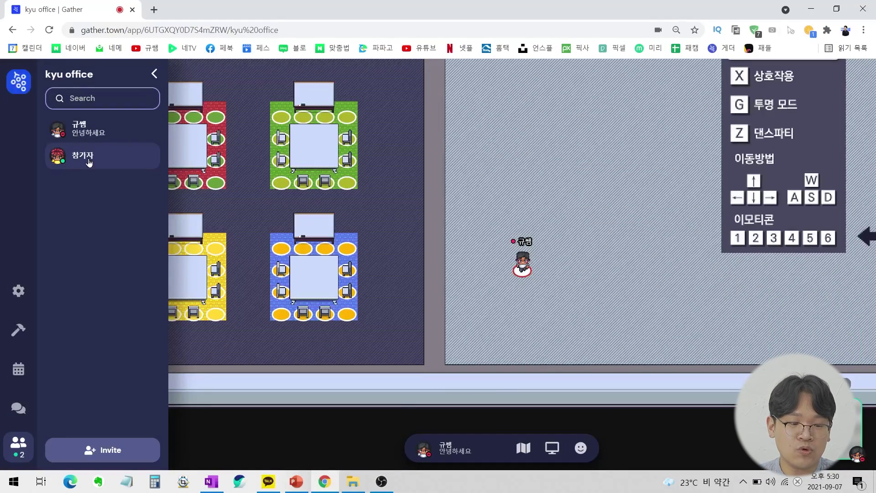
Follow 참가자 from the member list, then break away using the arrow keys.
click(89, 163)
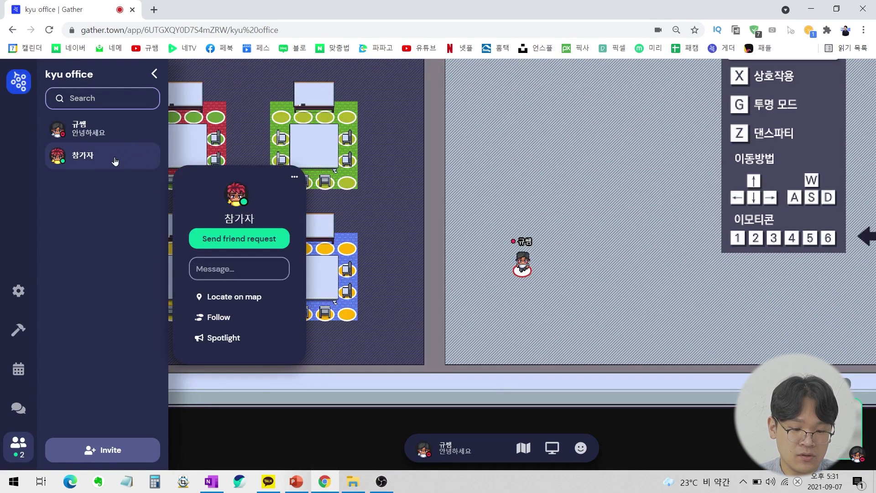
click(252, 324)
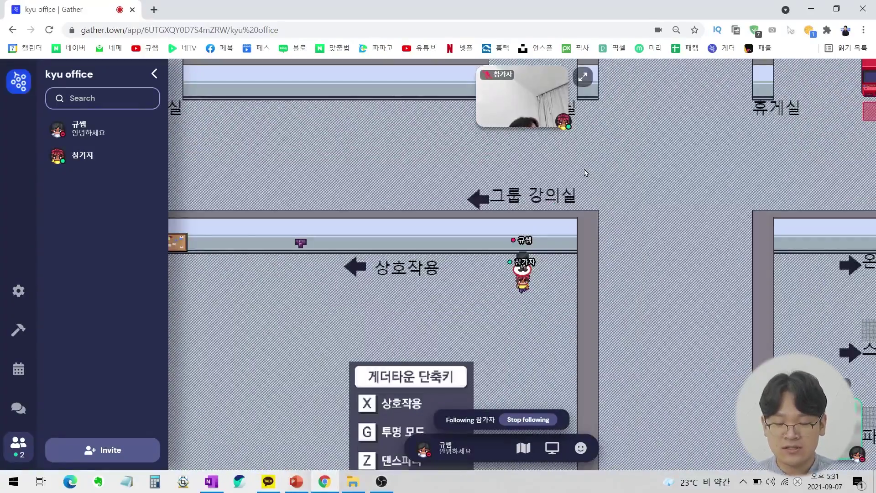
key(Down)
key(Left)
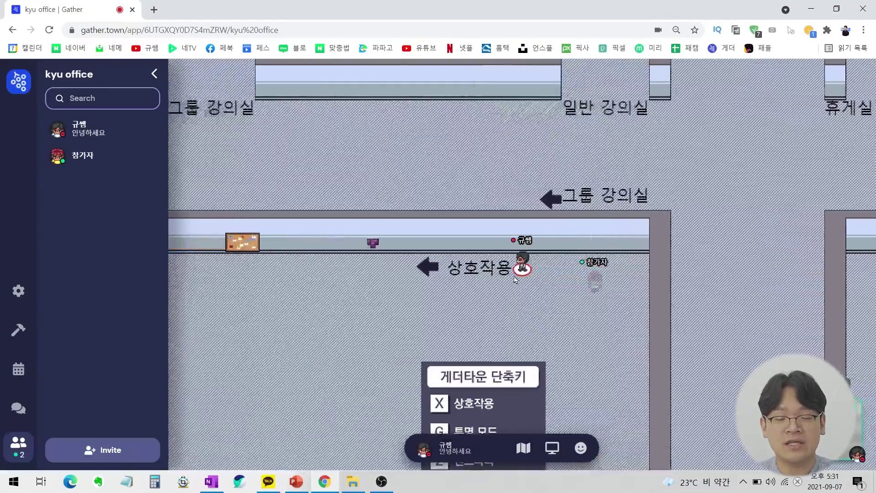
key(Right)
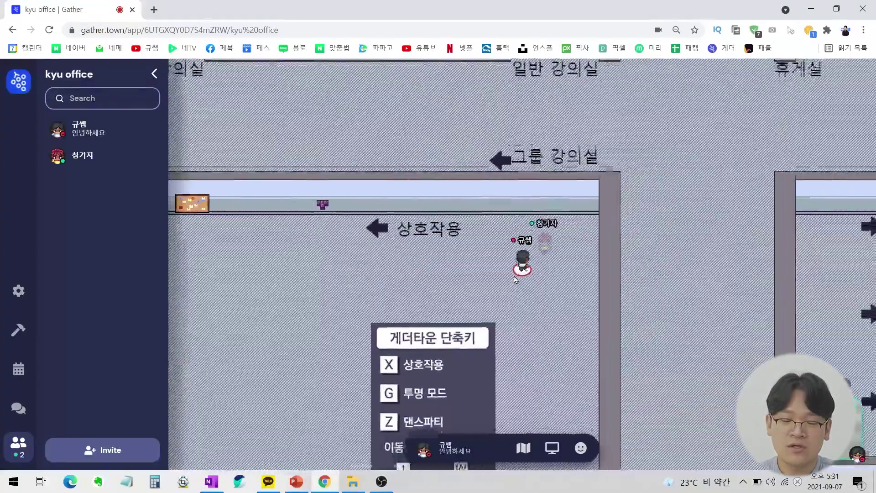
key(Left)
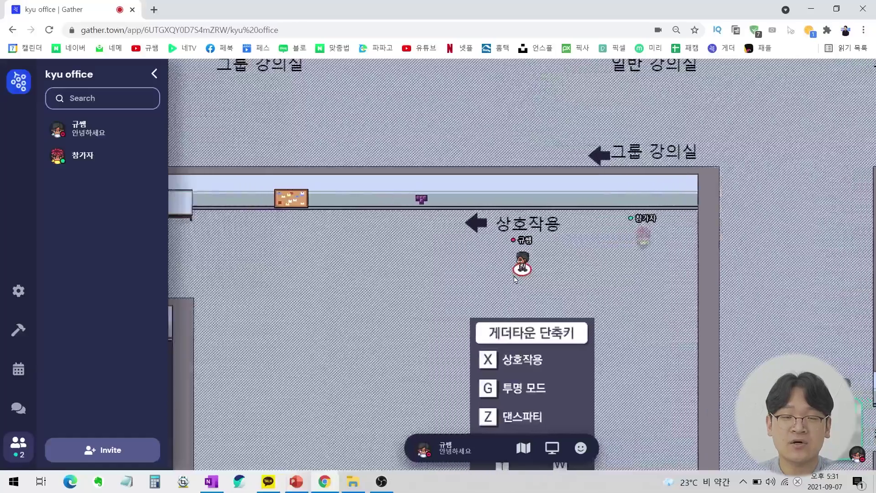
key(Down)
key(Down)
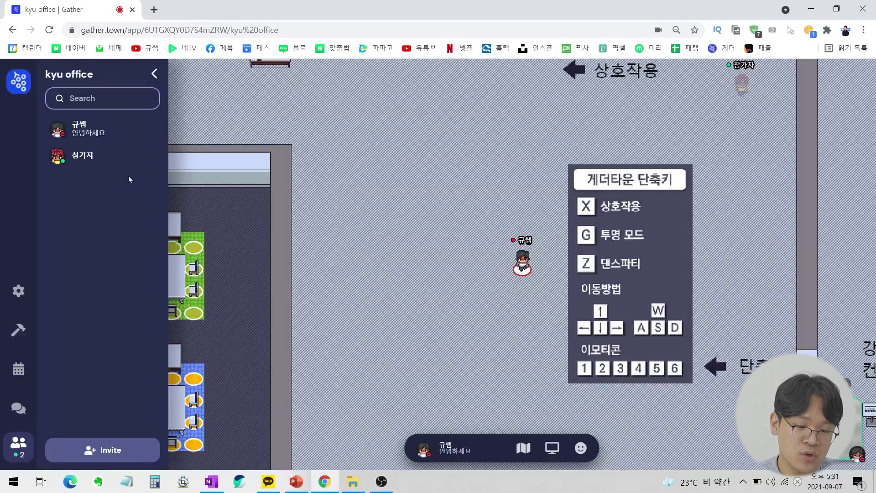
click(124, 154)
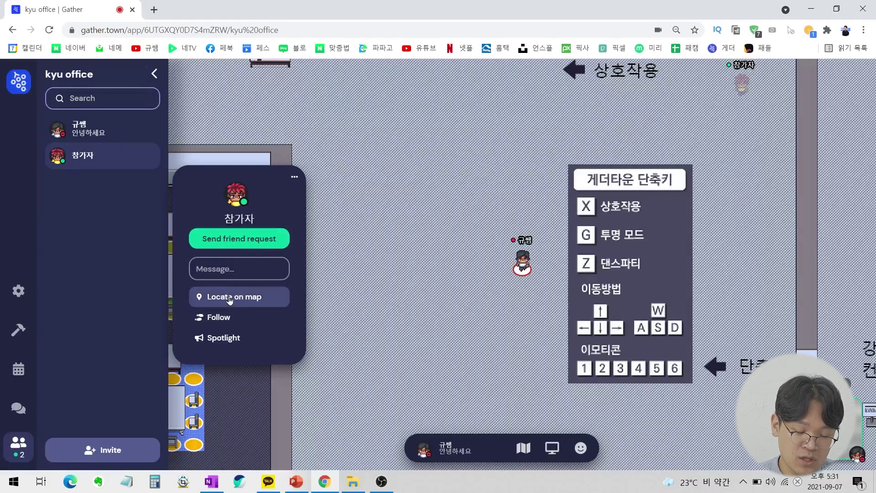
Show the route to 참가자 on the map and walk partway along it.
click(247, 299)
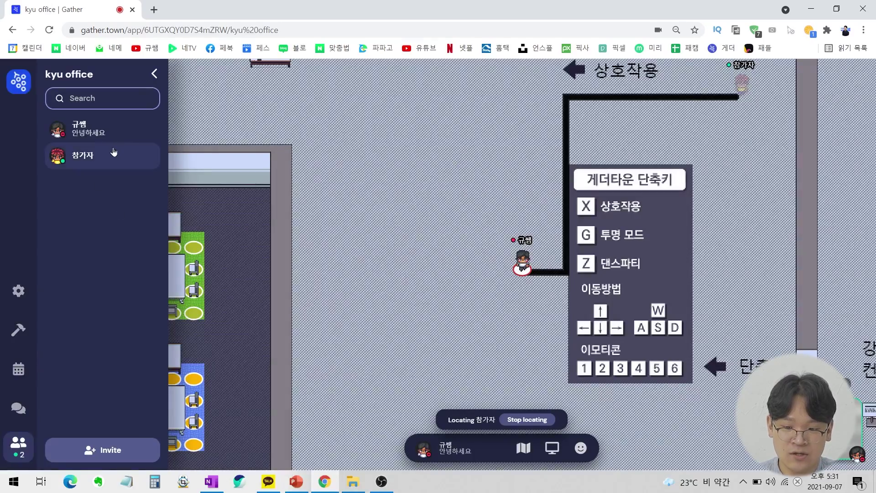
key(Right)
key(Up)
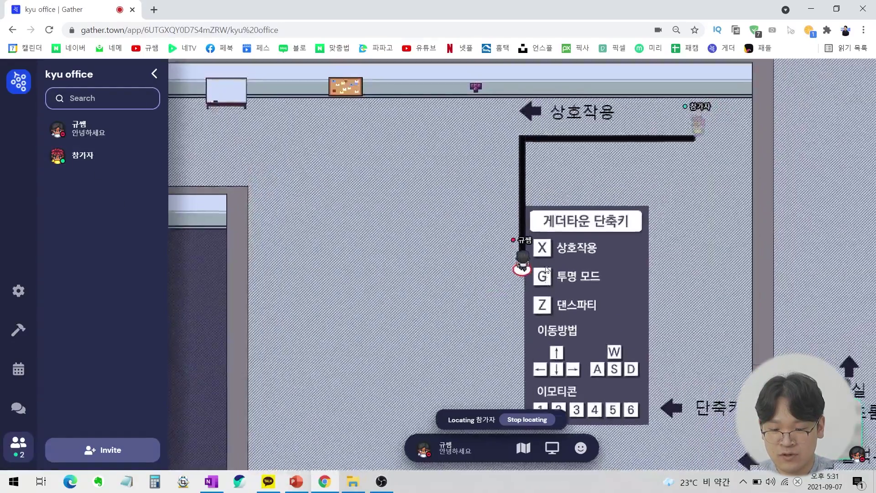
key(Right)
key(Right)
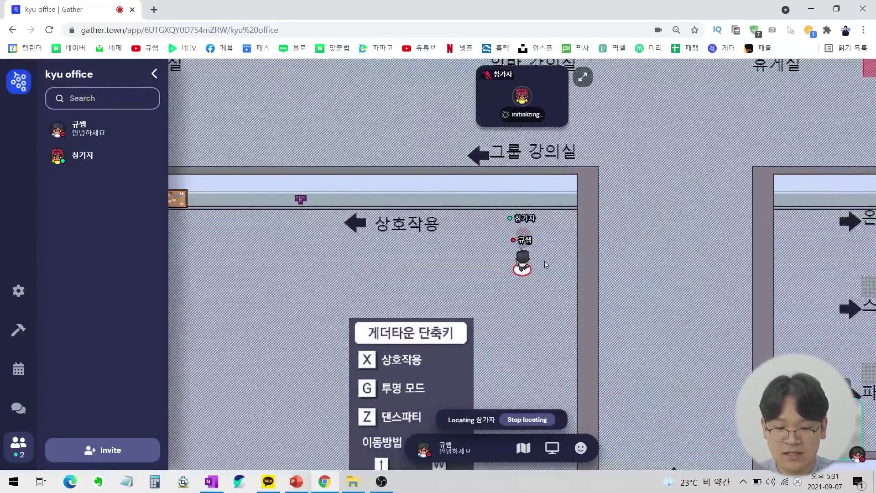
key(Left)
key(Left)
key(Left)
key(Down)
key(Down)
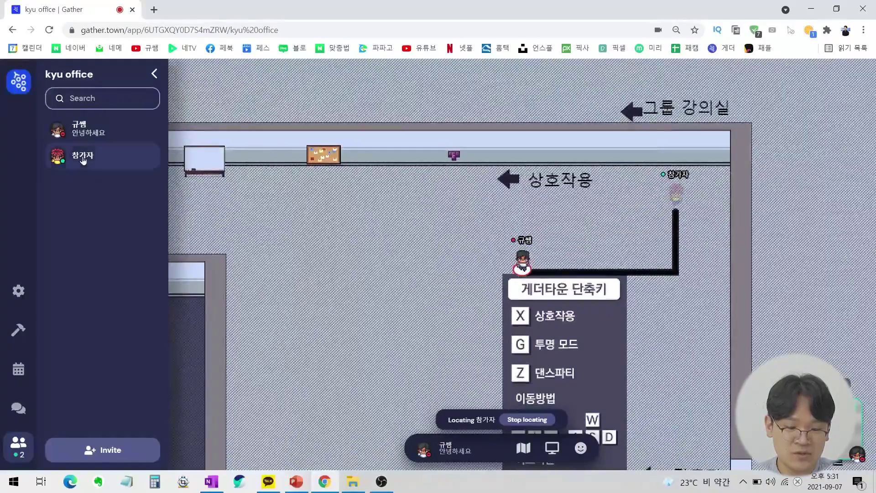
Stop locating 참가자 from their profile card.
click(92, 155)
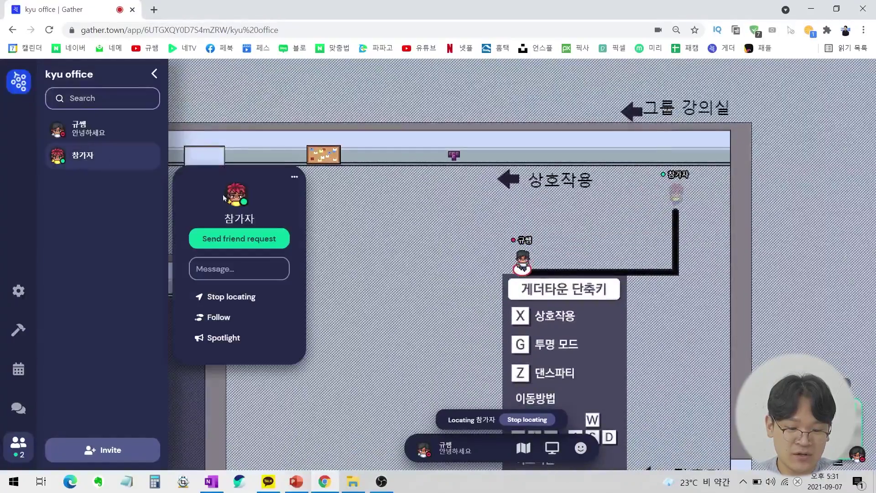
click(238, 297)
key(Left)
key(Left)
key(Down)
key(Down)
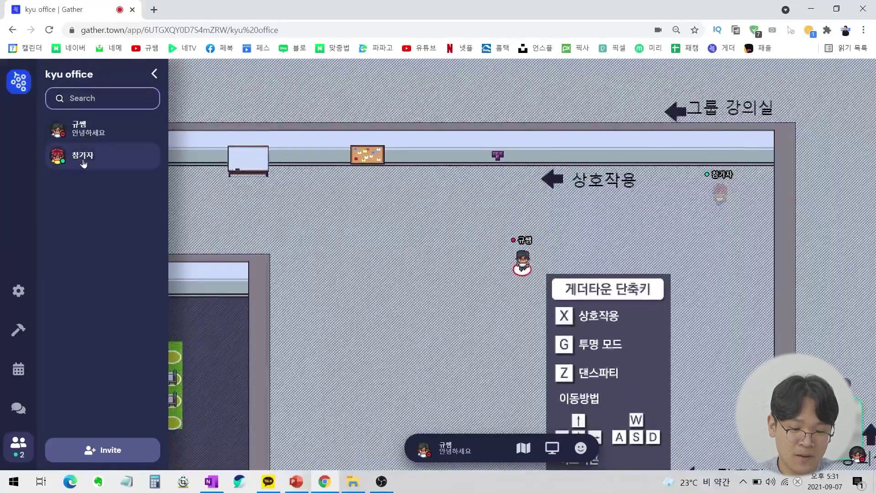
Spotlight 참가자 for everyone and walk to the whiteboard and back.
click(84, 156)
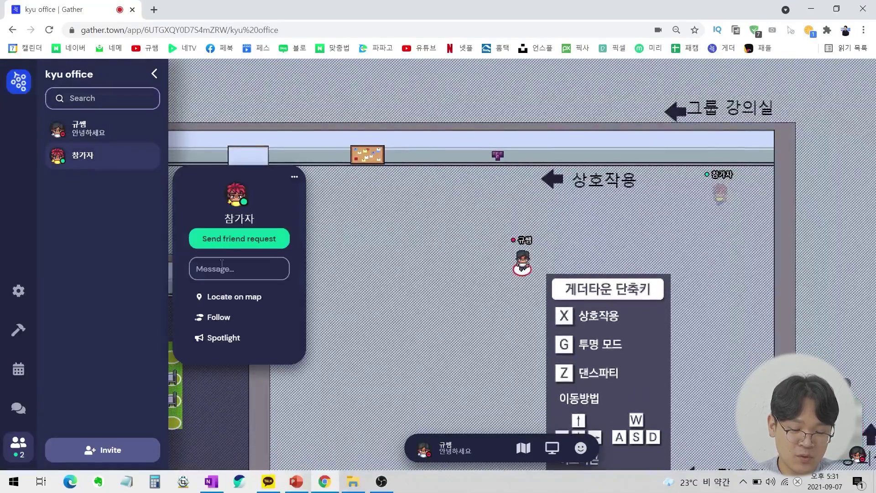
click(240, 340)
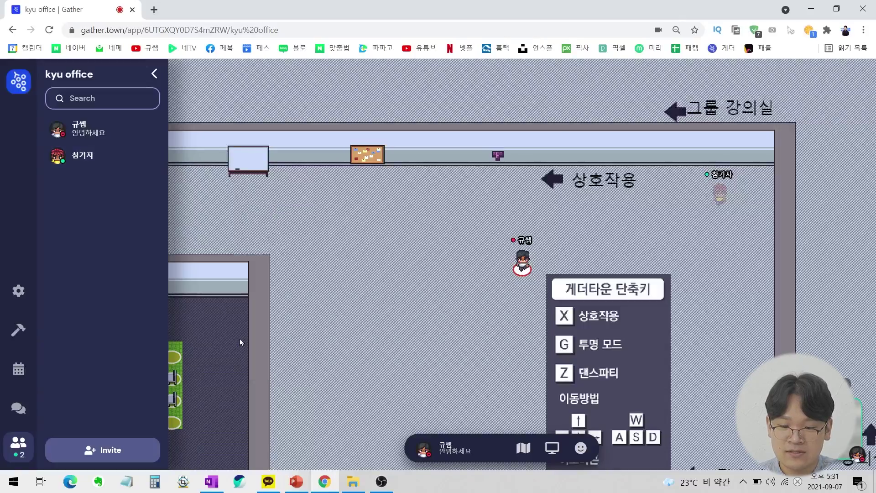
key(Left)
key(Left)
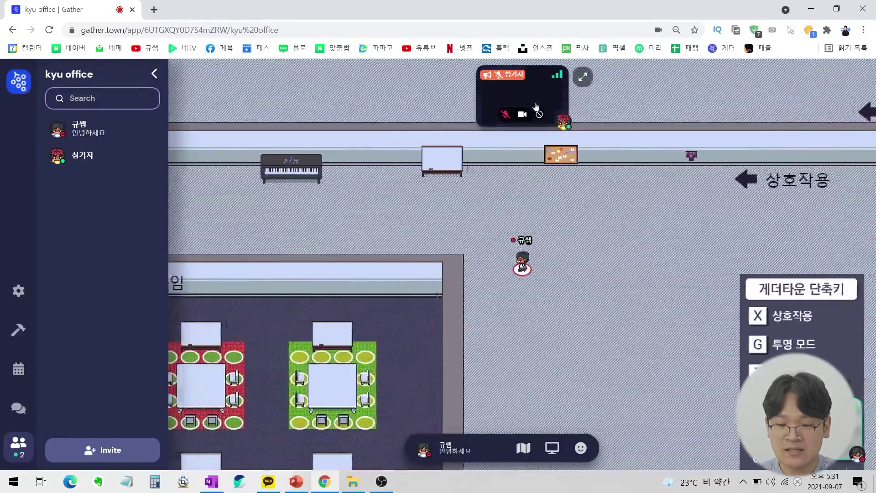
key(Up)
key(Down)
key(Right)
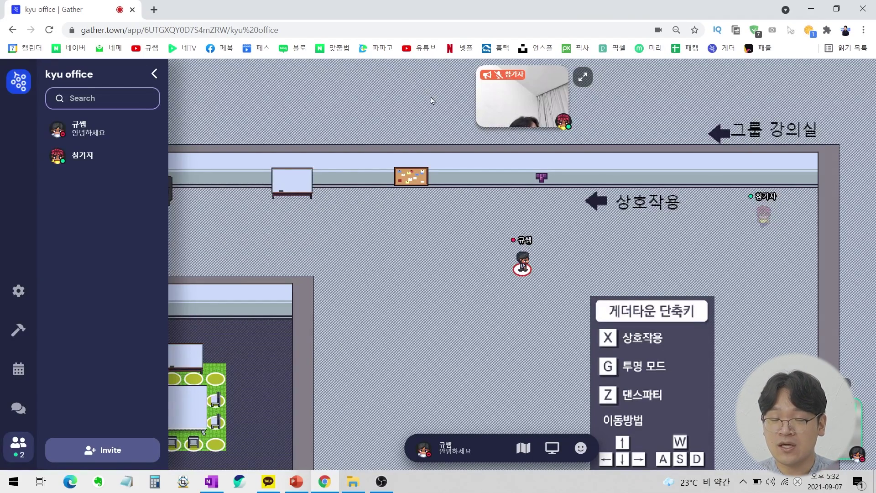
Remove the spotlight from 참가자 and reopen their profile card.
click(525, 96)
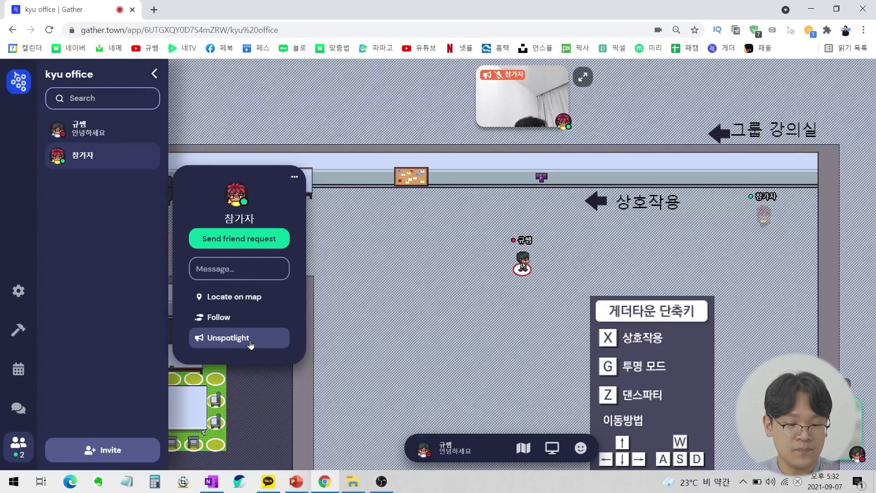
click(250, 339)
click(132, 156)
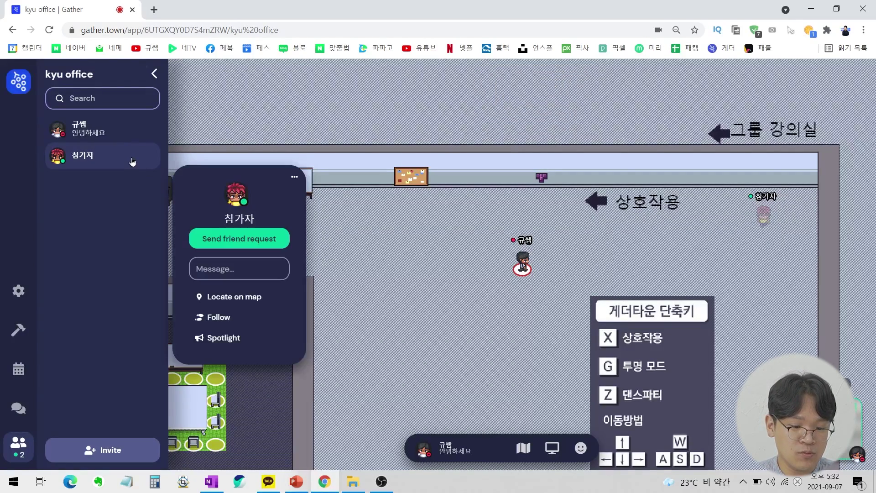
Send 안녕 directly to 참가자 from their profile card.
click(227, 268)
key(Hangul)
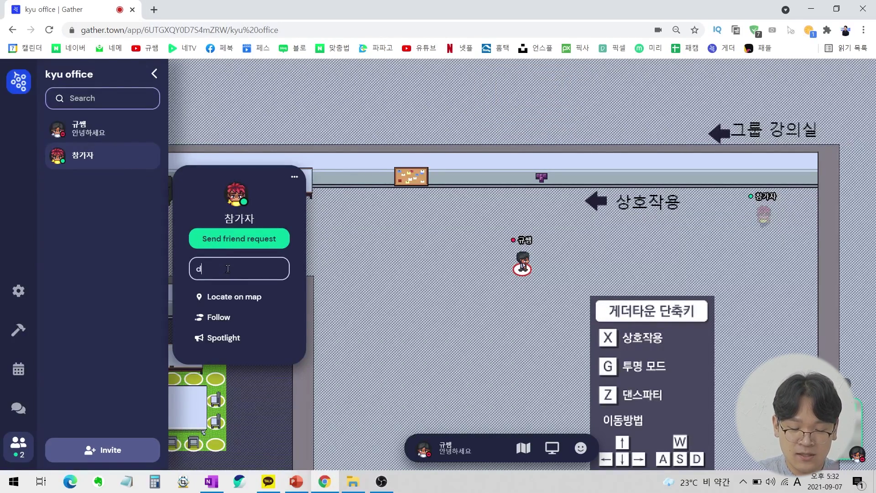
text(안녕)
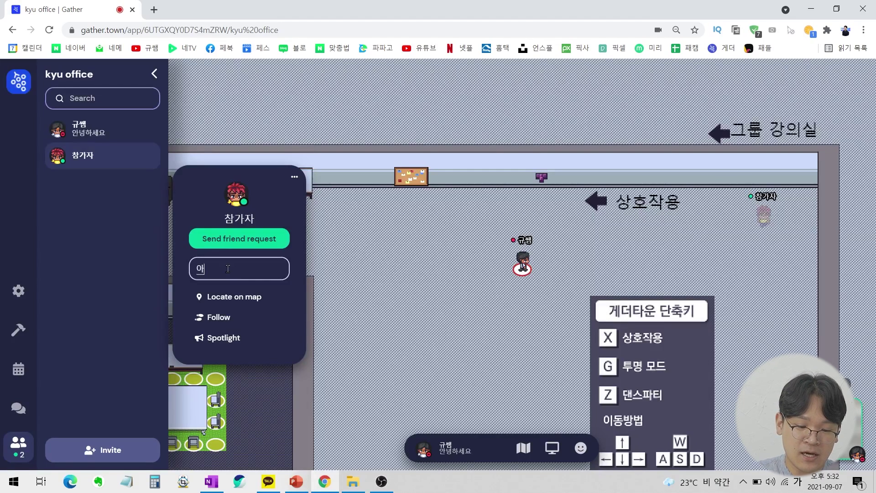
key(Return)
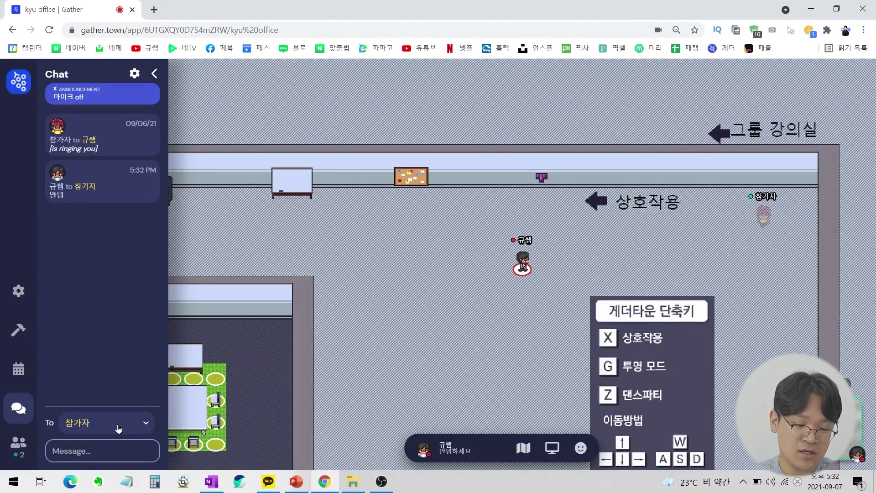
Send 반가워요 in chat to Nearby people.
click(85, 427)
click(120, 359)
click(105, 446)
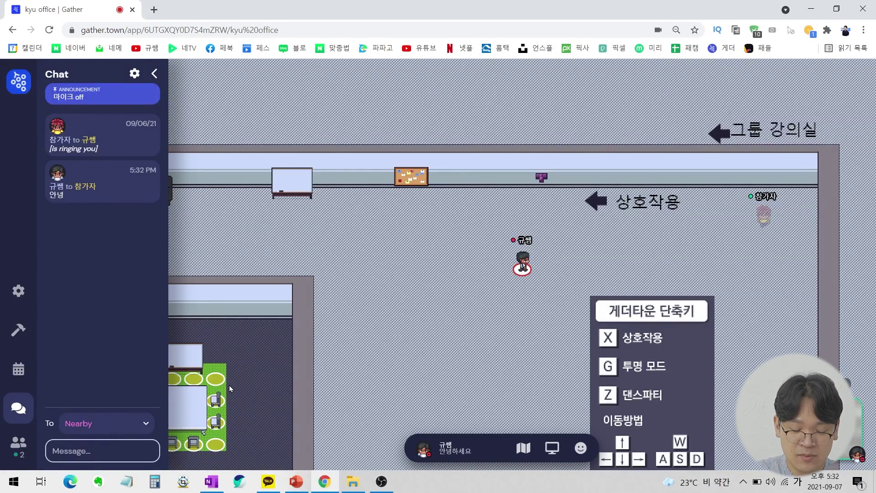
text(ㄷ가워요)
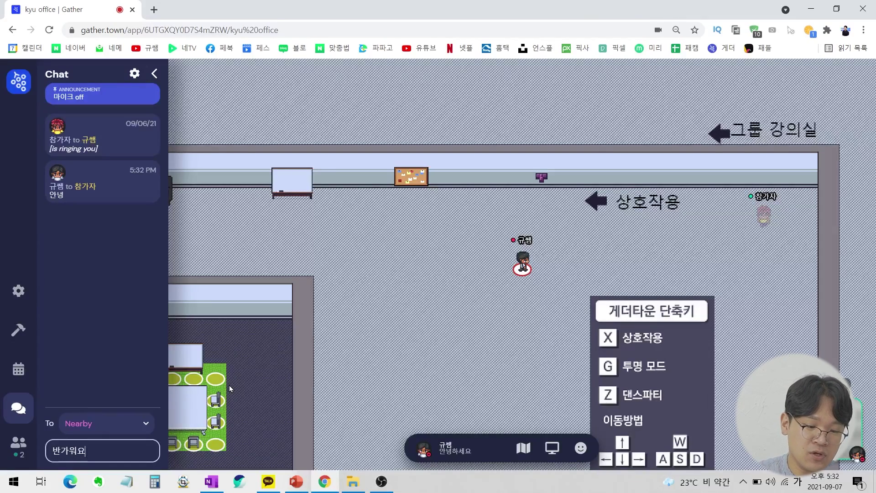
key(Return)
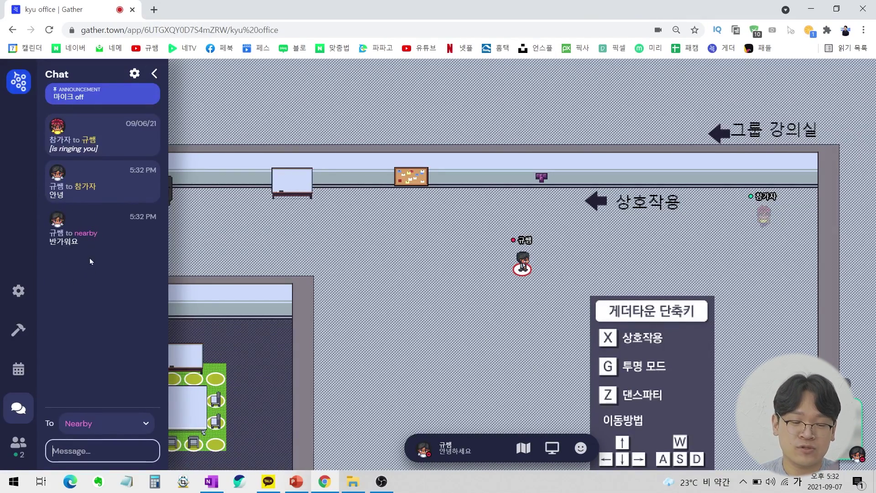
Send 모두 반갑습니다. in chat to Everyone.
click(129, 434)
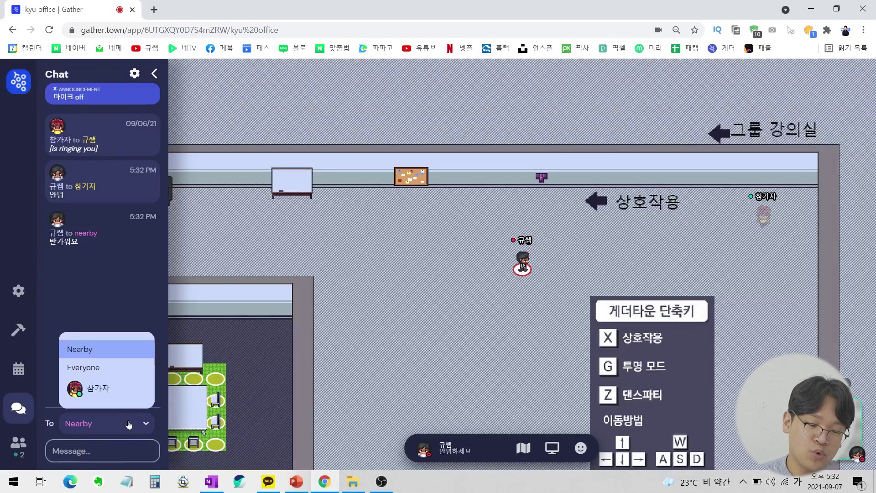
click(108, 372)
click(96, 457)
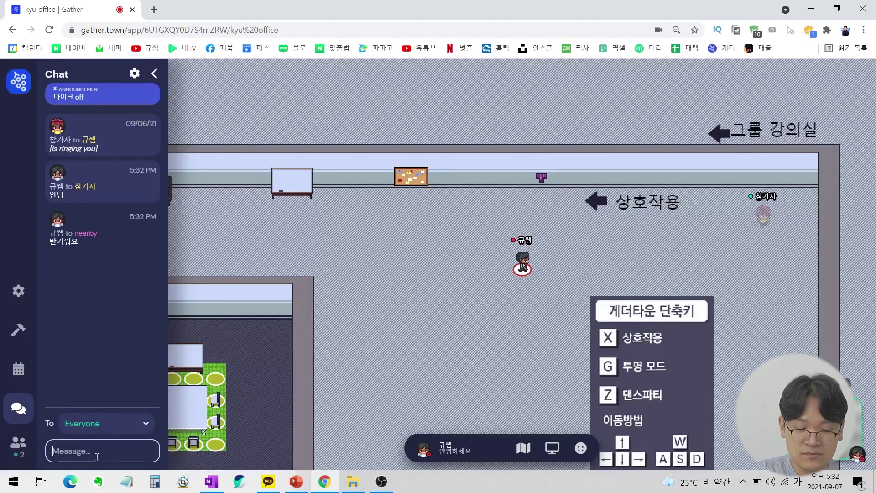
text(배)
key(BackSpace)
key(BackSpace)
key(BackSpace)
text(모둔반갑습니다.)
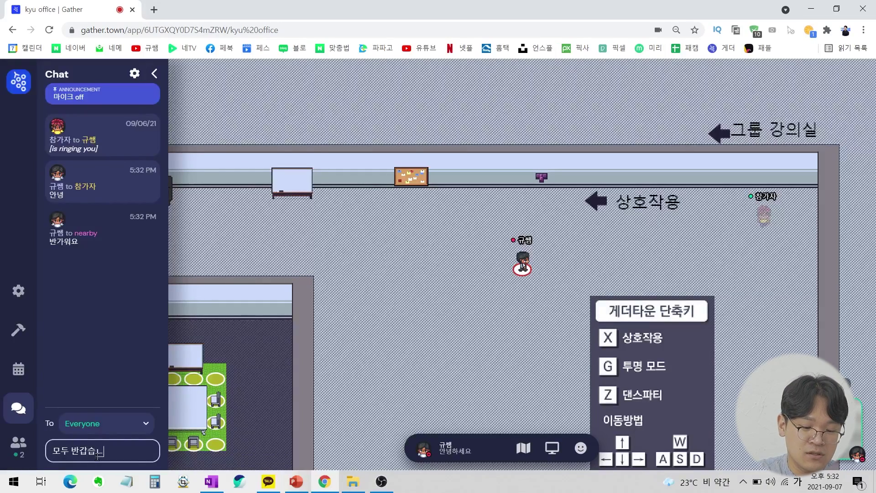
key(Return)
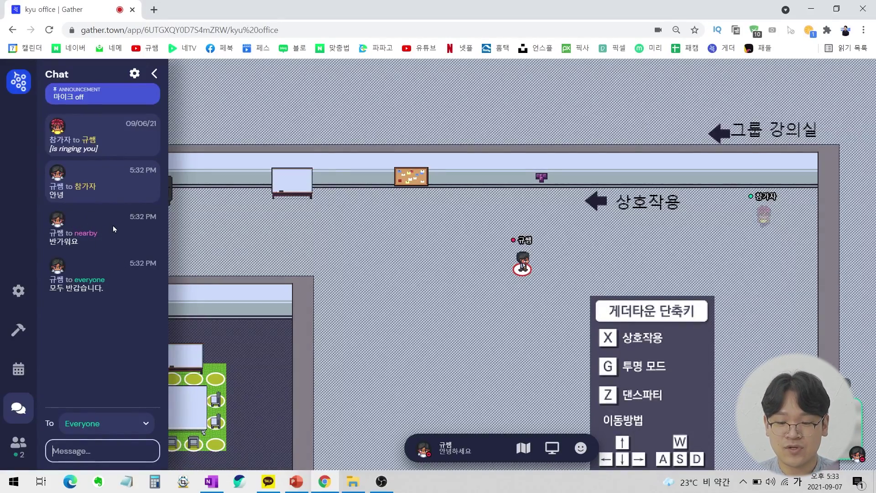
Follow 참가자, then move the avatar to a floor spot with Move here.
double_click(763, 219)
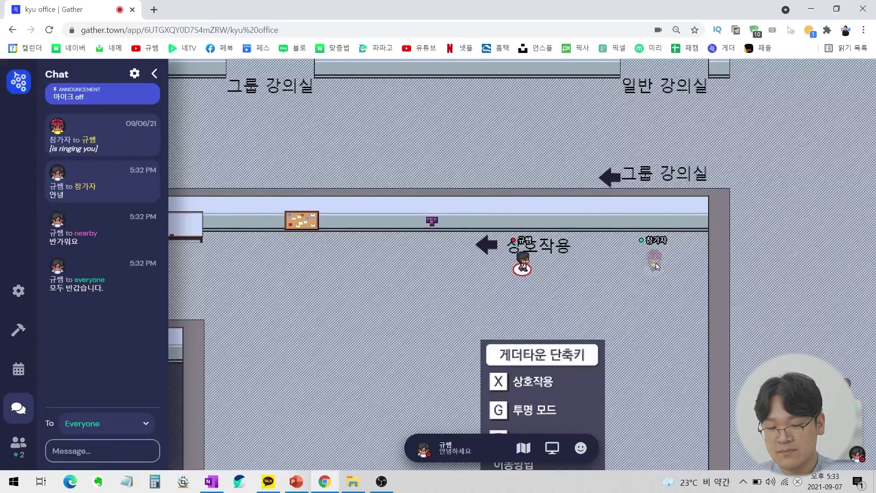
right_click(654, 263)
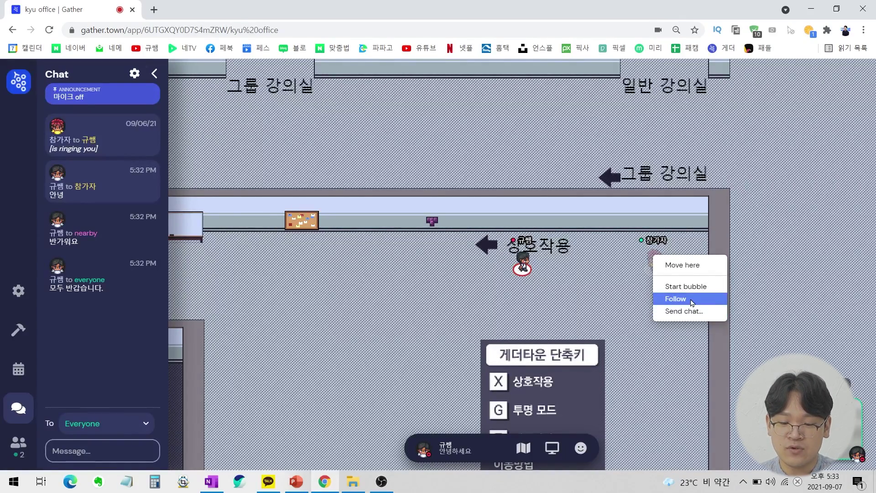
click(693, 302)
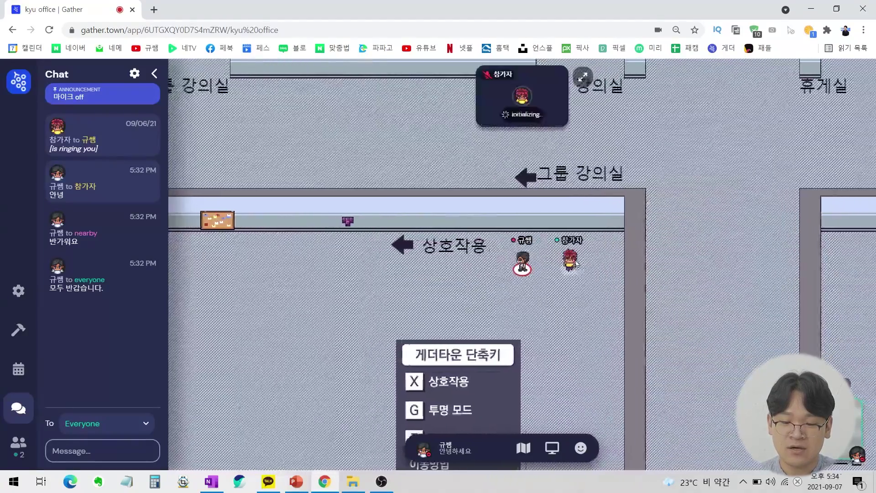
right_click(593, 261)
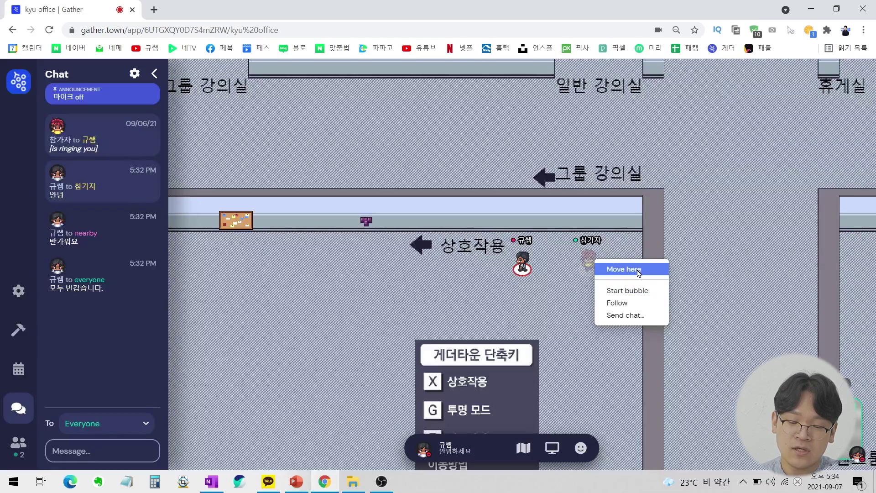
click(307, 264)
right_click(307, 264)
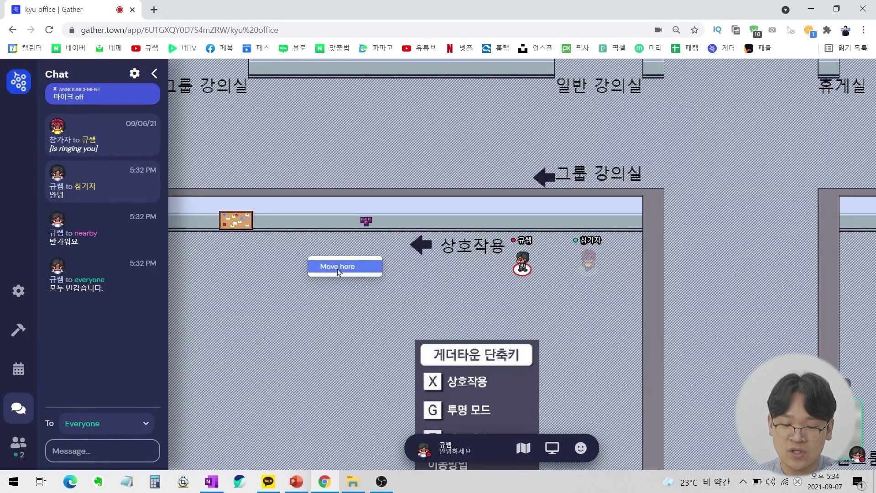
click(339, 270)
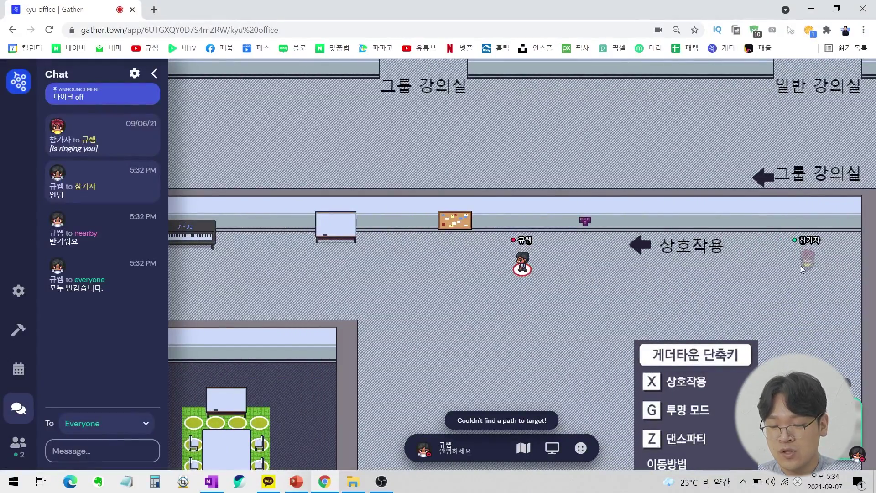
Start a private bubble with 참가자, then leave the bubble.
right_click(799, 269)
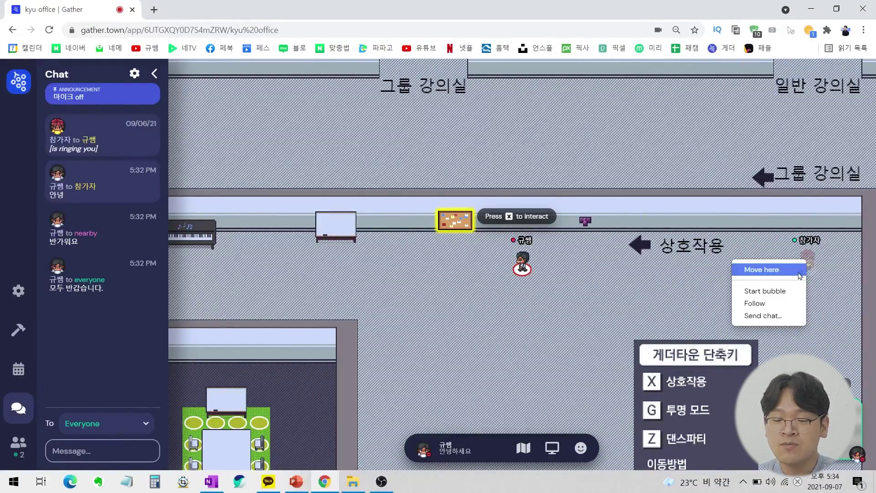
click(785, 292)
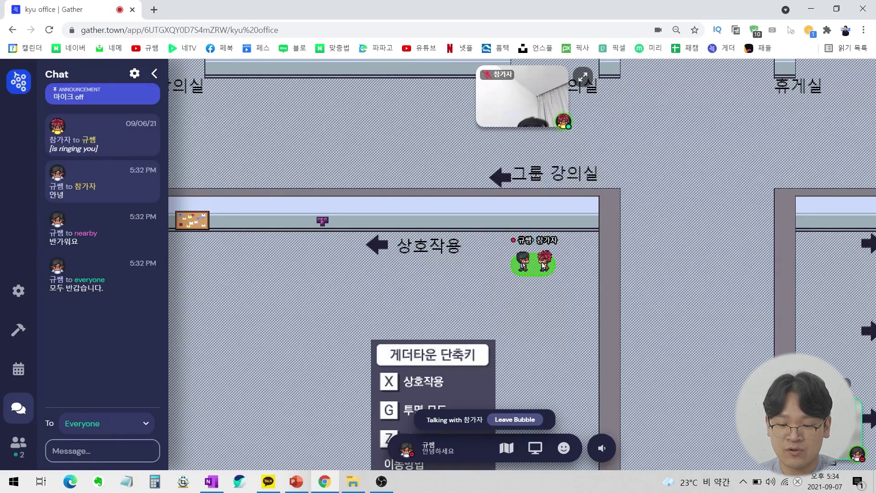
mouse_move(527, 104)
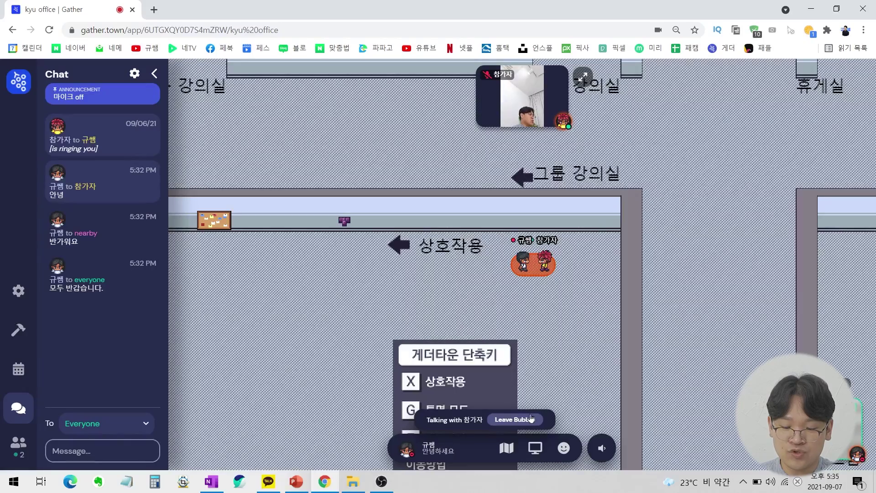
click(516, 420)
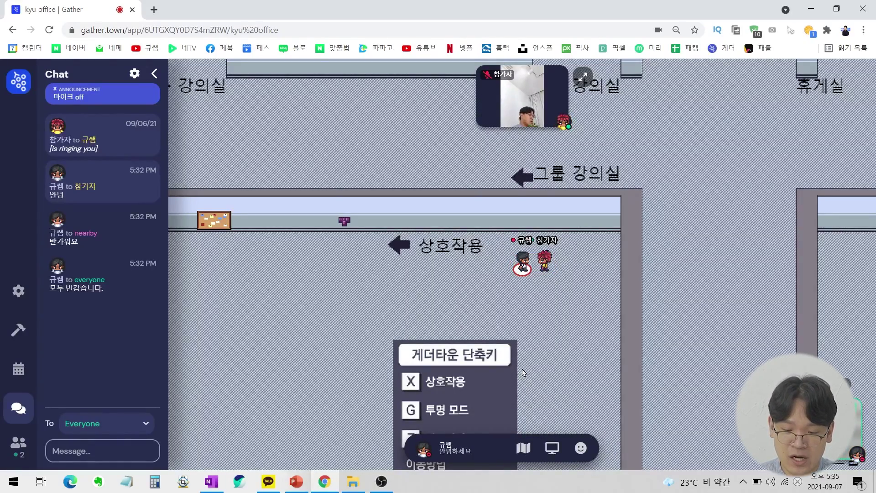
key(Left)
key(Left)
key(Left)
key(Left)
key(Left)
key(Left)
Walk the avatar away from the participant onto the Tetris machine and launch Battle Tetris with X.
key(Down)
key(Down)
key(Down)
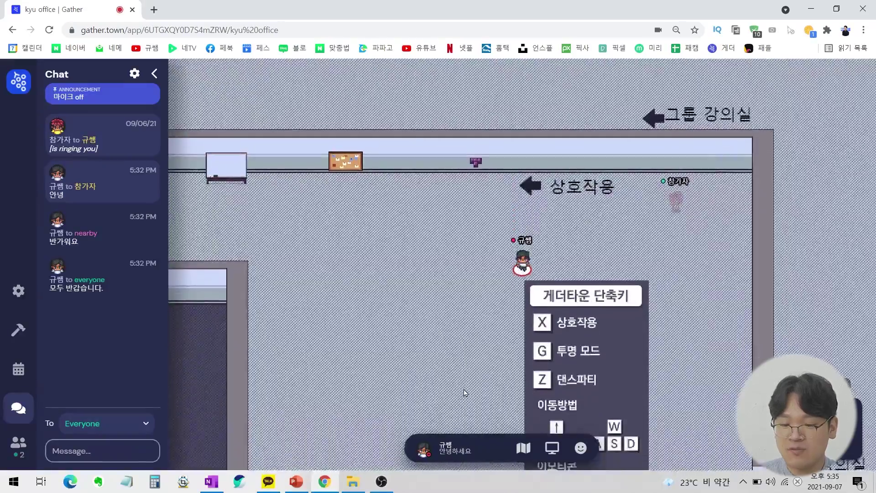
key(Up)
key(Up)
key(Up)
key(Right)
key(Right)
key(Right)
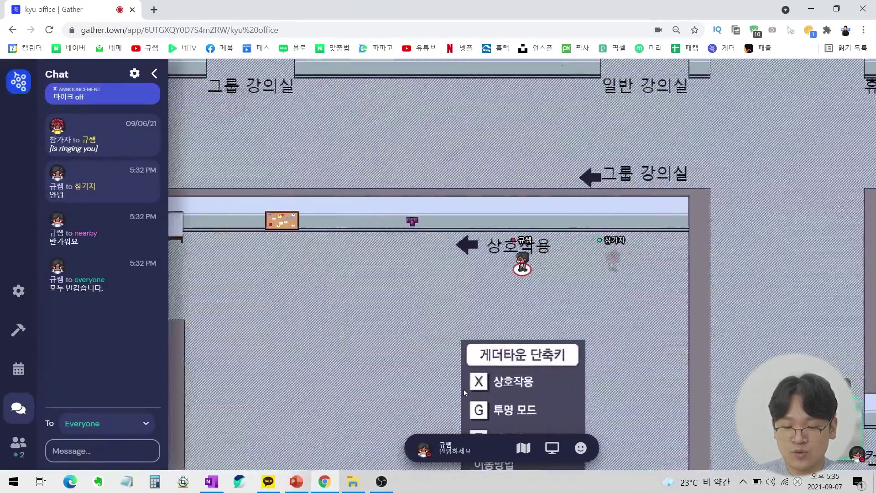
key(Left)
key(Left)
key(Left)
key(Left)
key(Up)
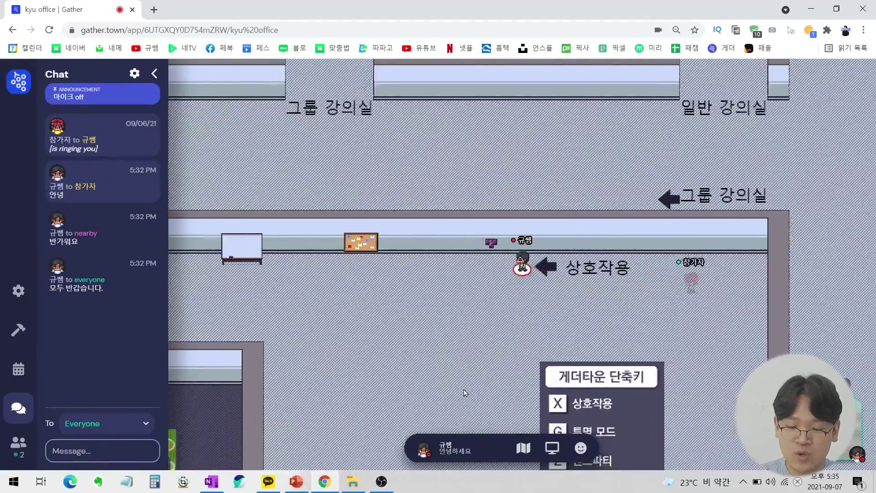
key(Left)
key(Down)
key(Down)
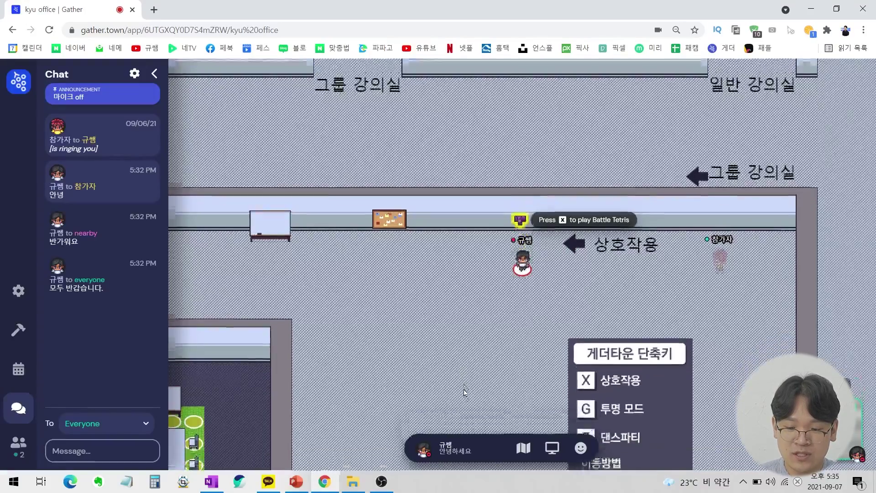
key(Up)
key(Up)
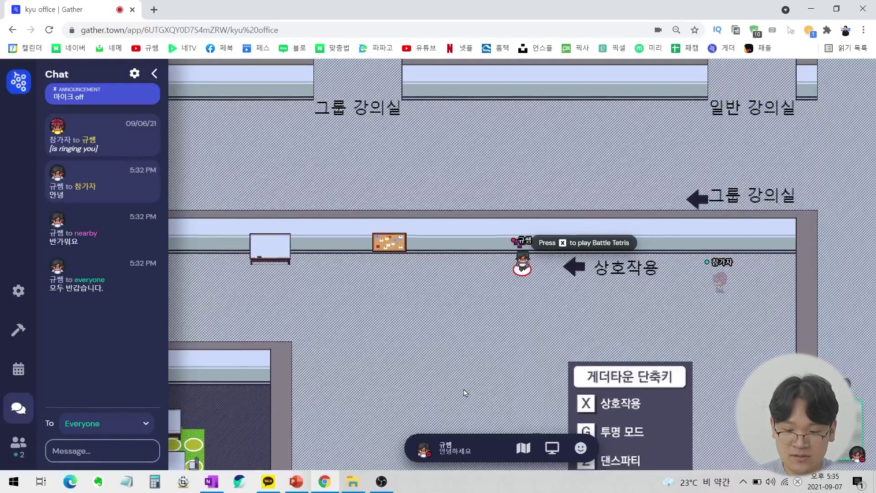
key(Down)
key(Down)
key(Down)
key(Up)
key(Up)
key(Up)
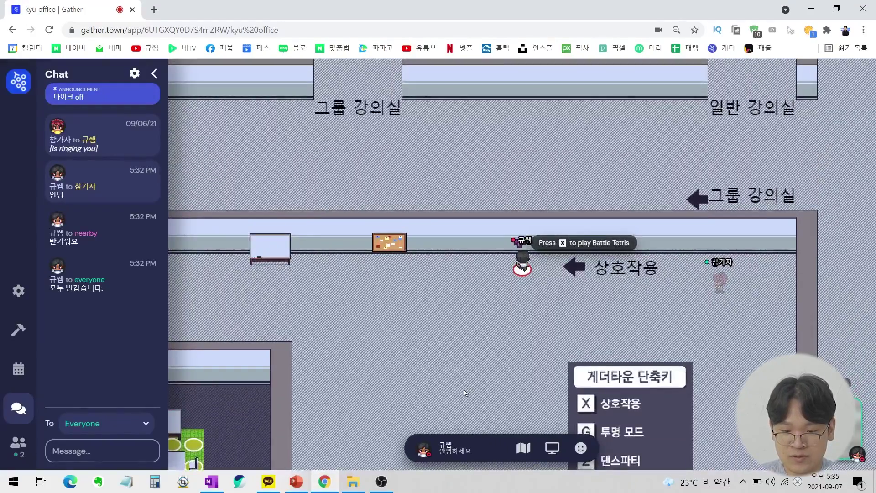
key(x)
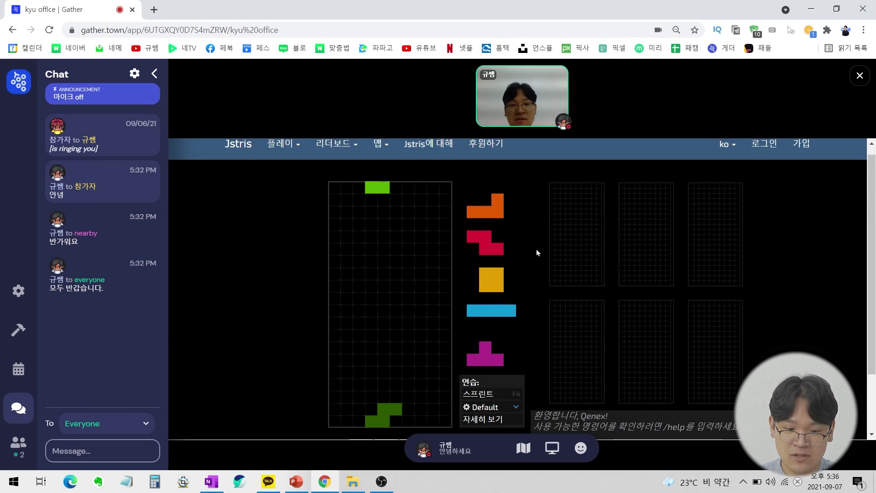
Browse Jstris leaderboards and play modes, join a real-time match, then start a practice game.
click(335, 146)
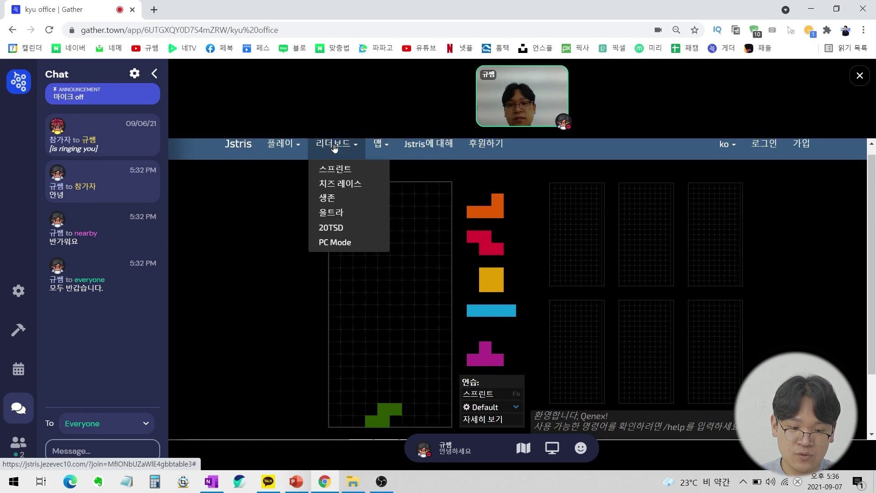
click(300, 149)
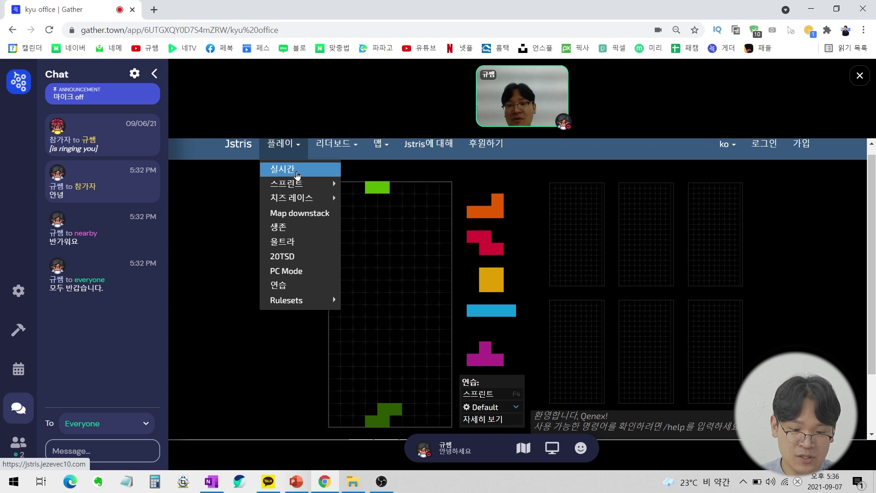
click(298, 170)
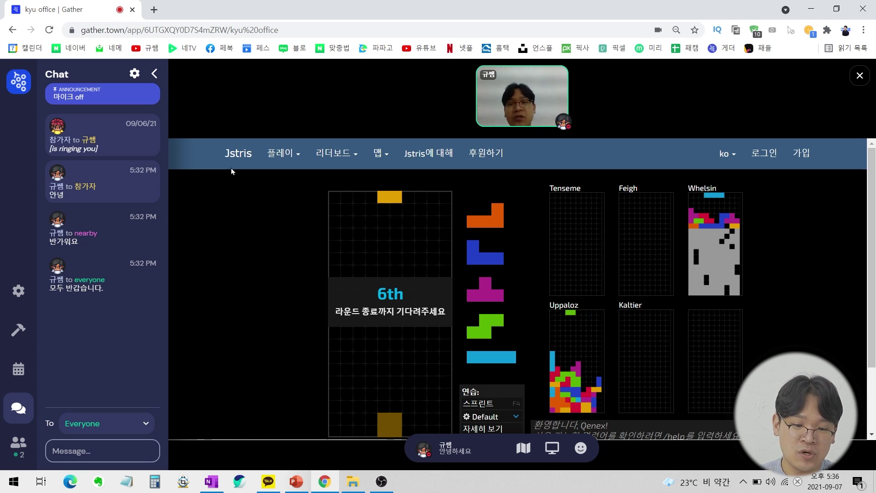
click(287, 153)
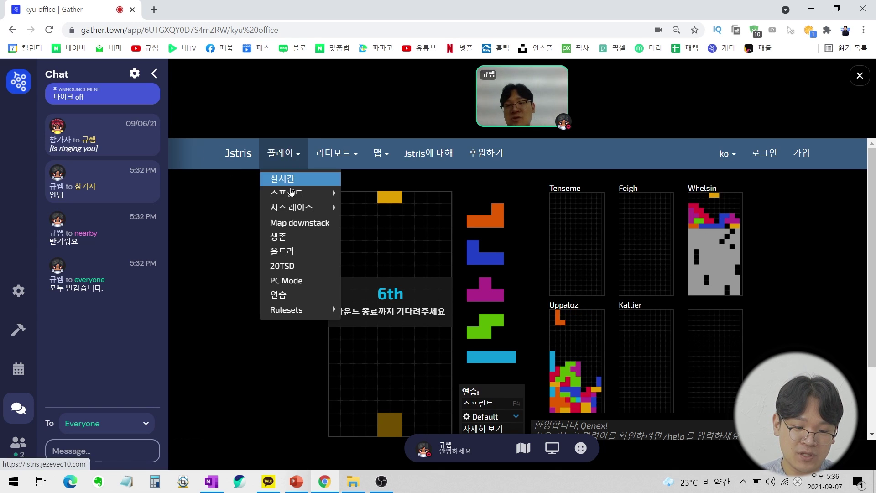
click(280, 295)
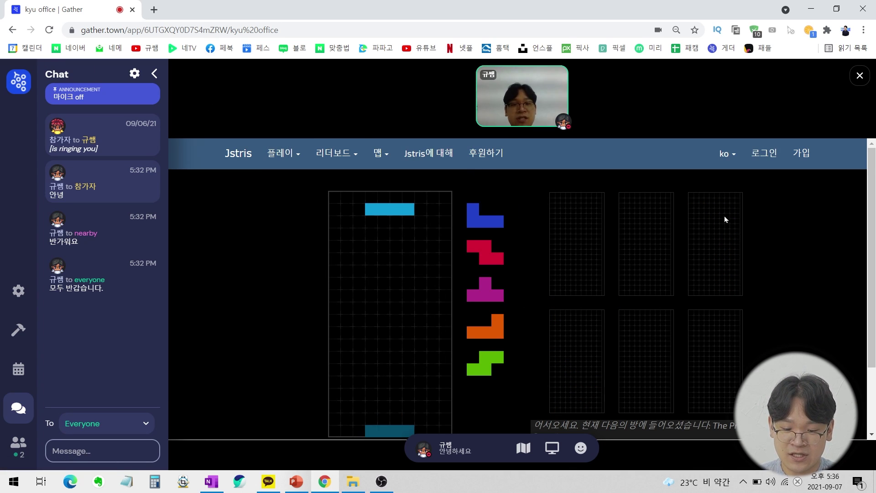
key(space)
key(space)
key(space)
key(space)
key(space)
key(space)
key(space)
key(space)
key(space)
key(space)
key(space)
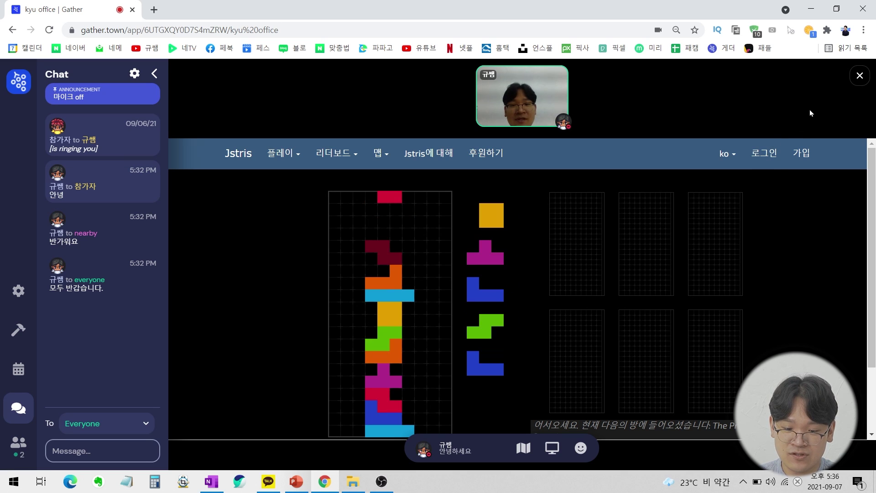
Close Jstris, walk left to the bulletin board and open its Padlet.
click(860, 77)
key(Left)
key(Left)
key(Left)
key(Left)
key(Left)
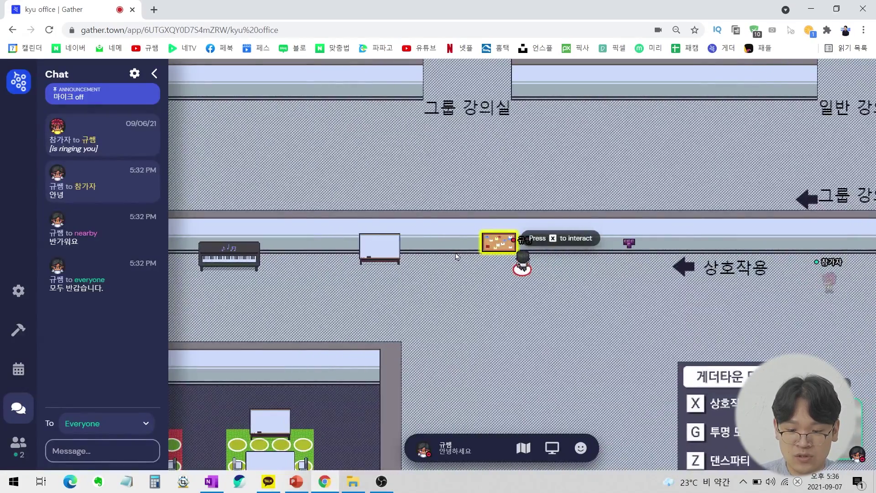
key(x)
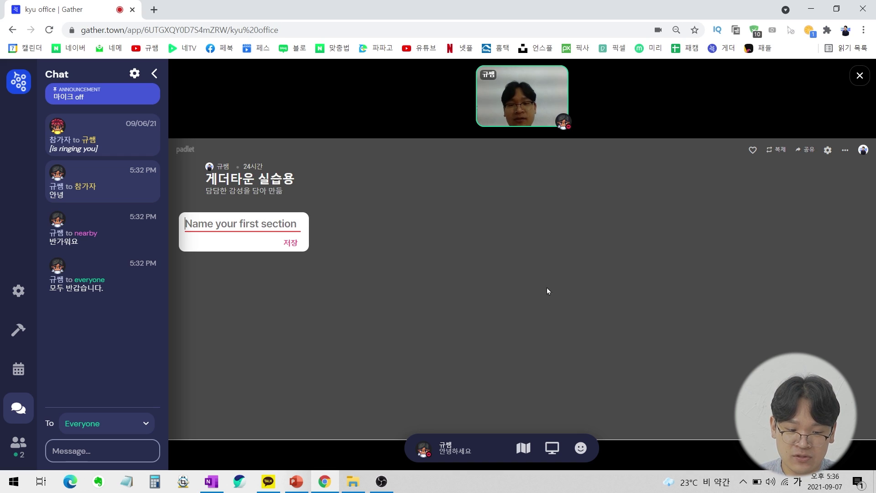
Name the first Padlet section after a participant and publish a '게더타운 느낀점' post under it.
text(ㅊ)
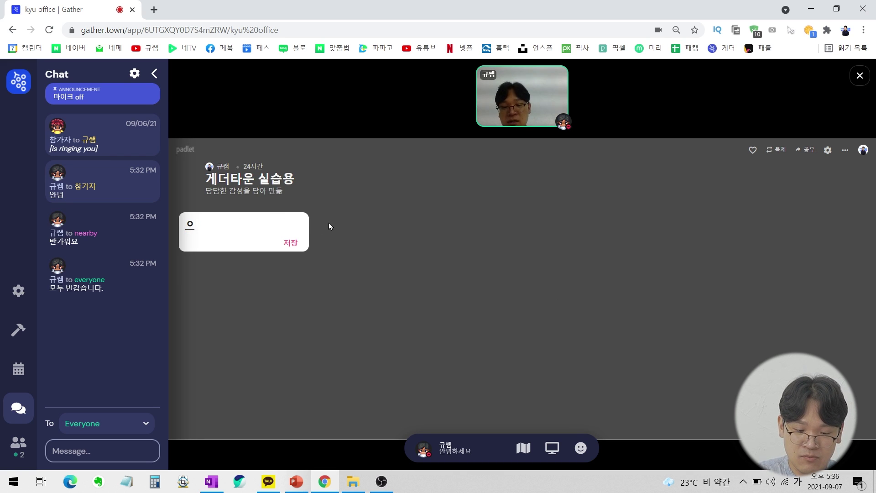
click(293, 245)
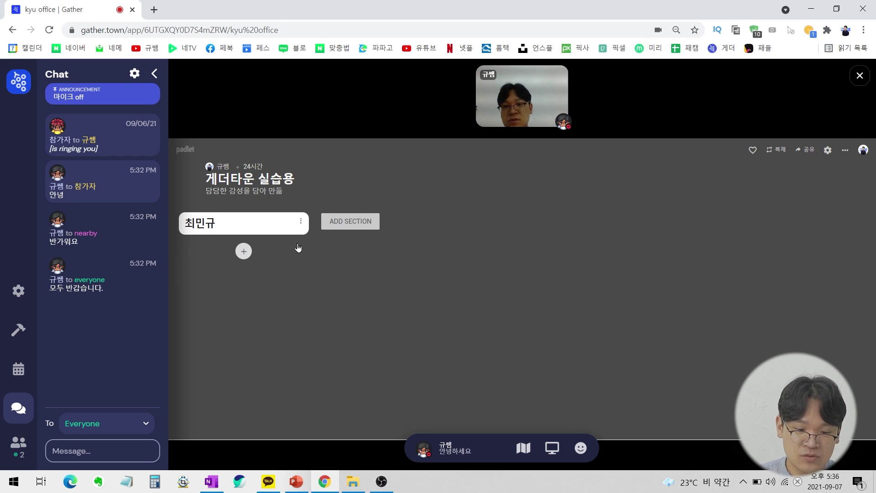
click(252, 249)
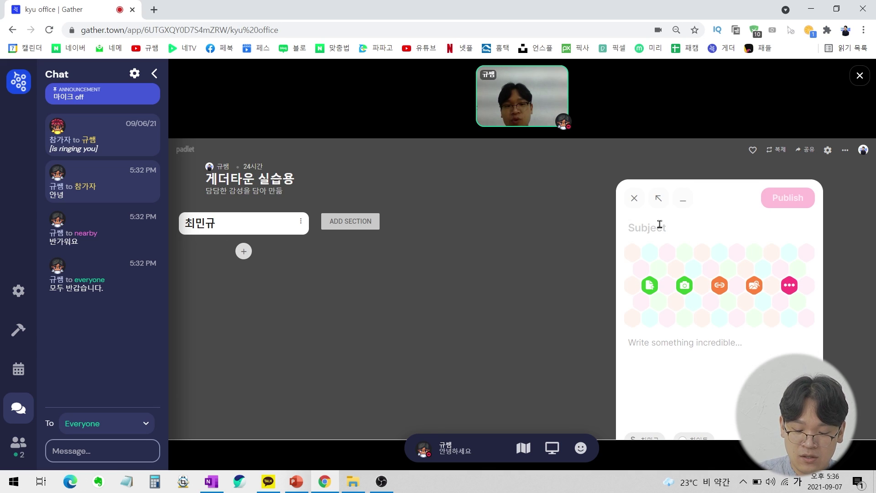
text(게더타운 느낀점)
click(661, 342)
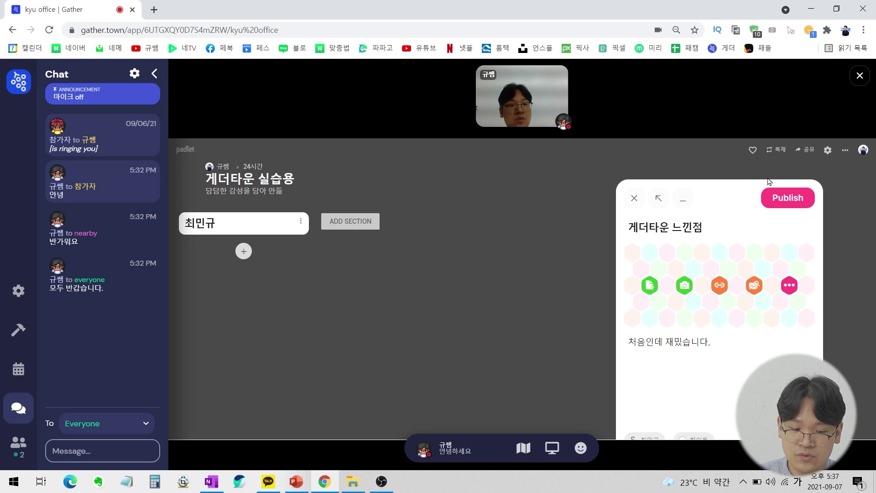
click(778, 198)
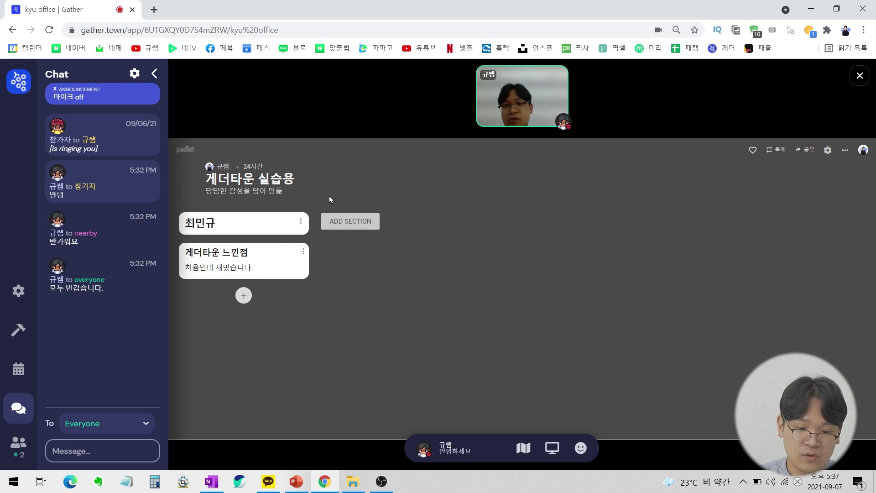
Add a second section named after another participant with a '느낀 점' post, then close the Padlet.
click(343, 215)
text(김철수)
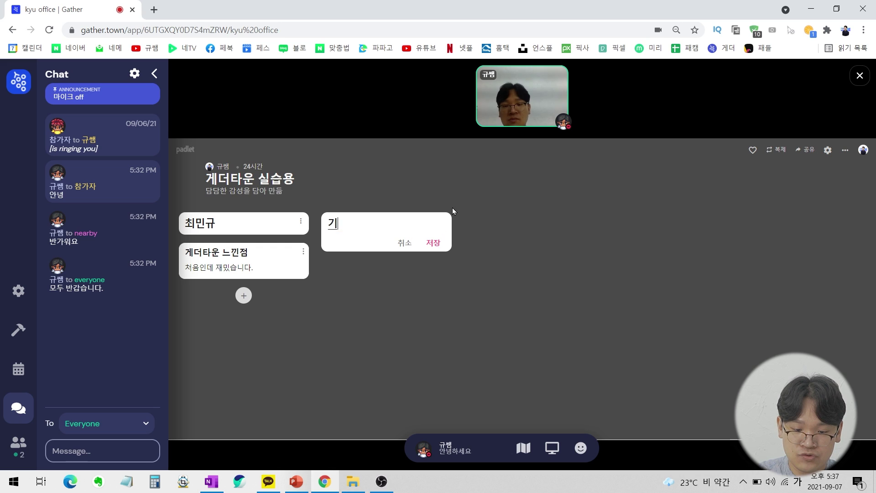
key(Return)
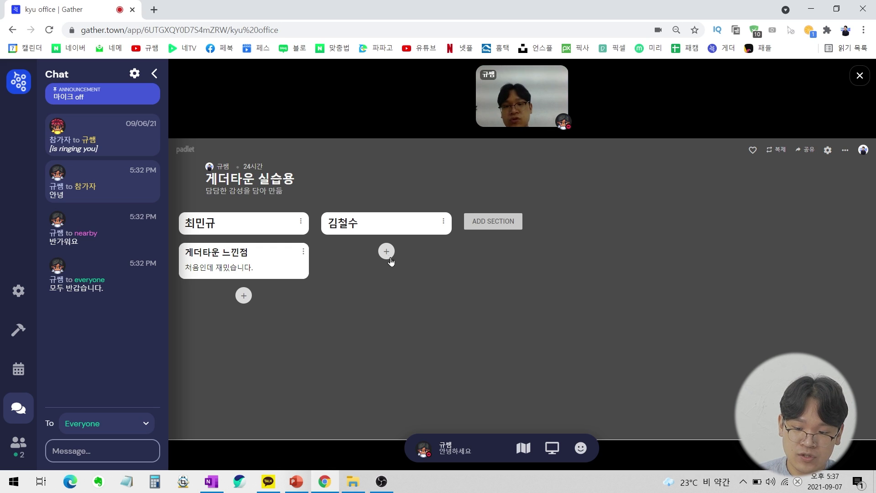
click(386, 251)
text(느낀 점)
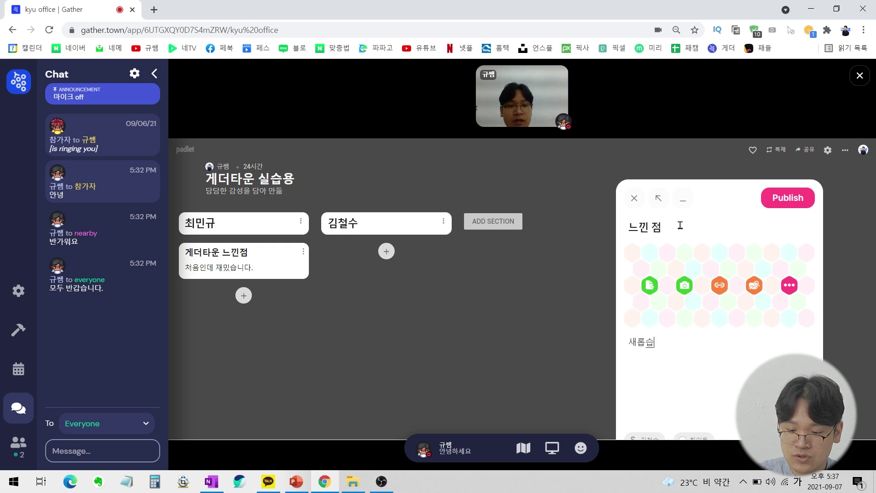
click(776, 204)
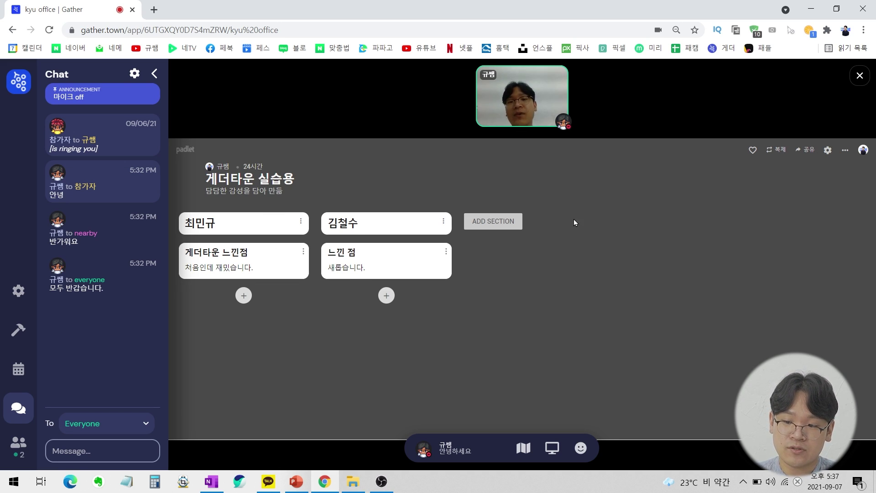
click(860, 76)
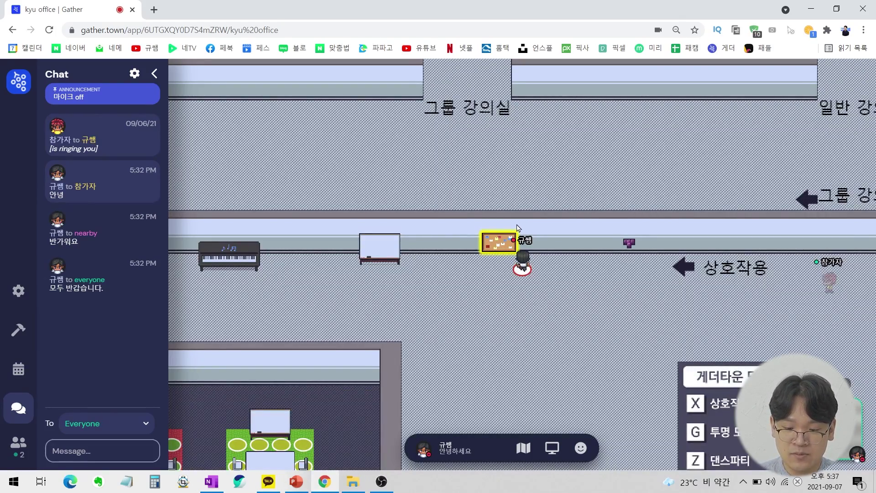
Walk to the shared whiteboard, open it, and select then deselect the existing title and 재밌다 text.
key(Left)
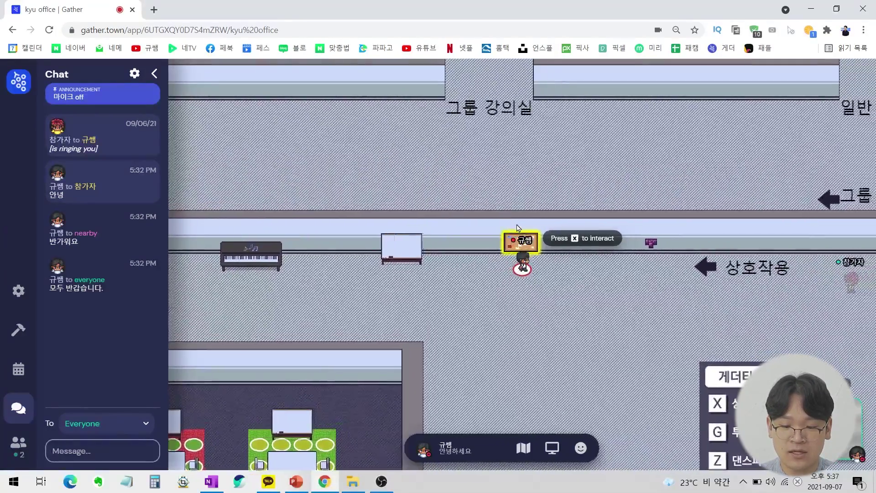
key(Left)
key(Left)
key(Left)
key(Left)
key(Left)
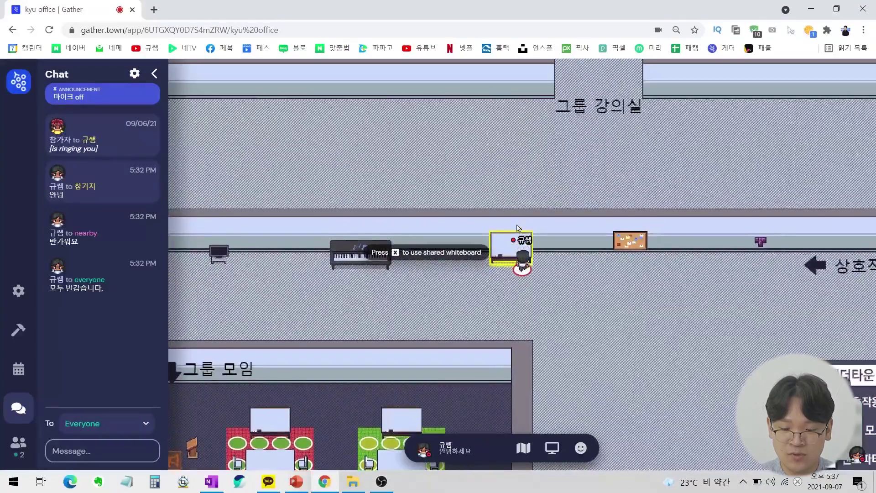
key(x)
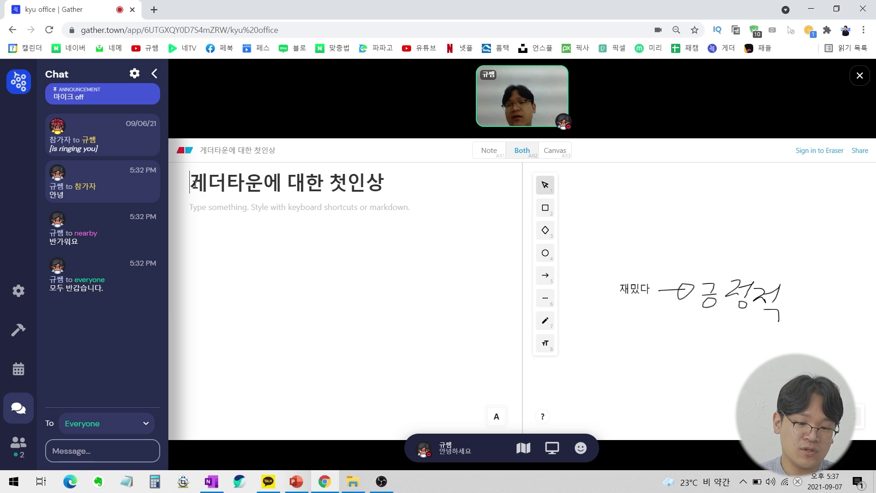
drag(195, 184, 389, 178)
click(392, 178)
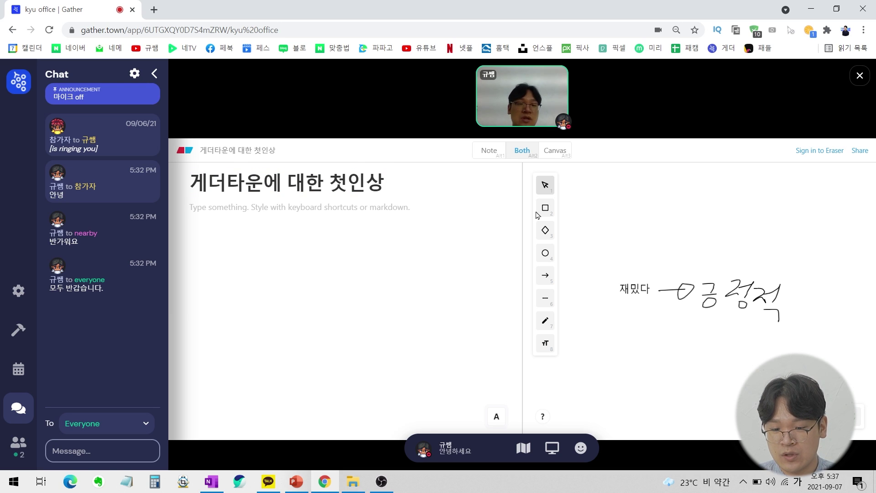
click(636, 296)
click(740, 318)
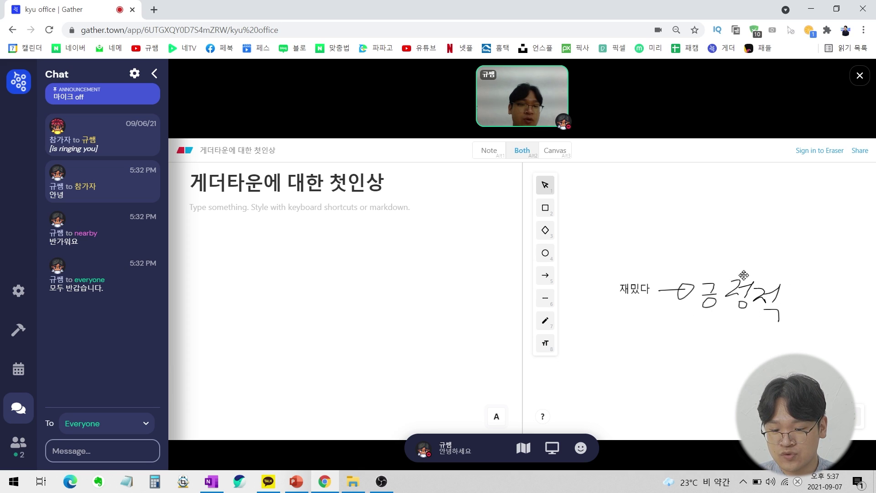
Add a text box with a participant's name followed by '재밌대' to the whiteboard canvas.
click(546, 346)
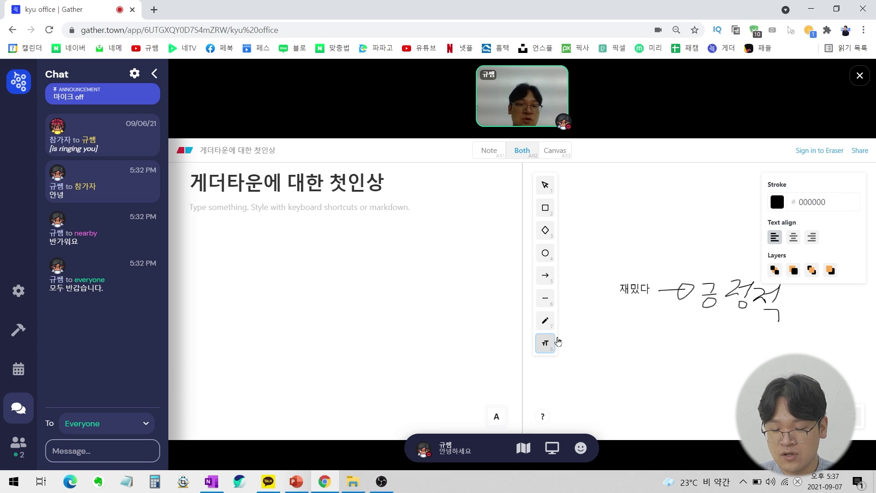
click(653, 208)
text(쵬)
key(BackSpace)
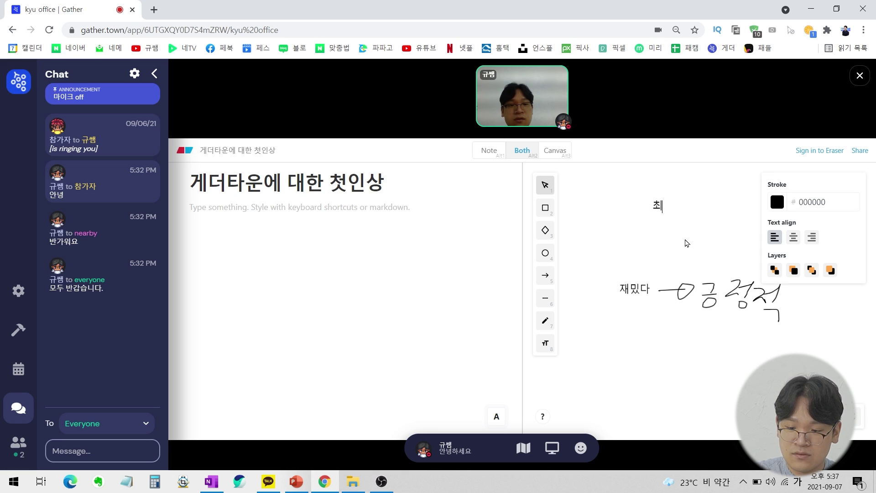
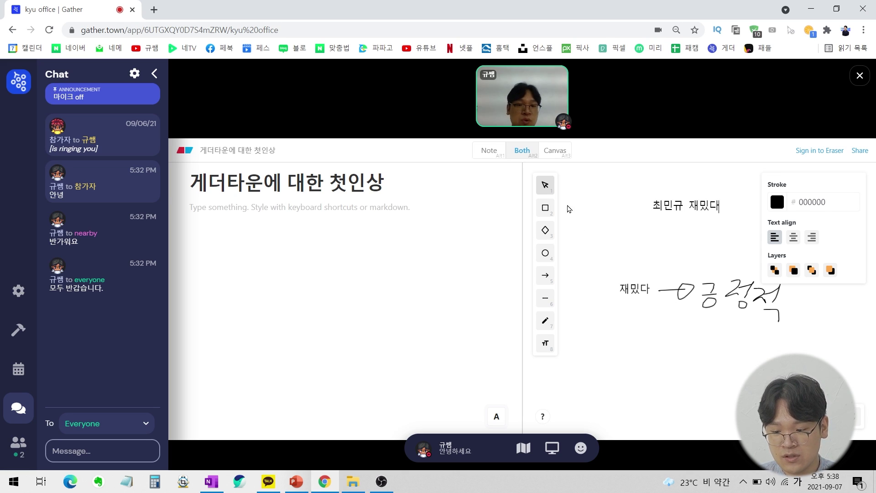
Draw three pencil strokes below the handwriting, then close the whiteboard and walk to the piano.
click(546, 322)
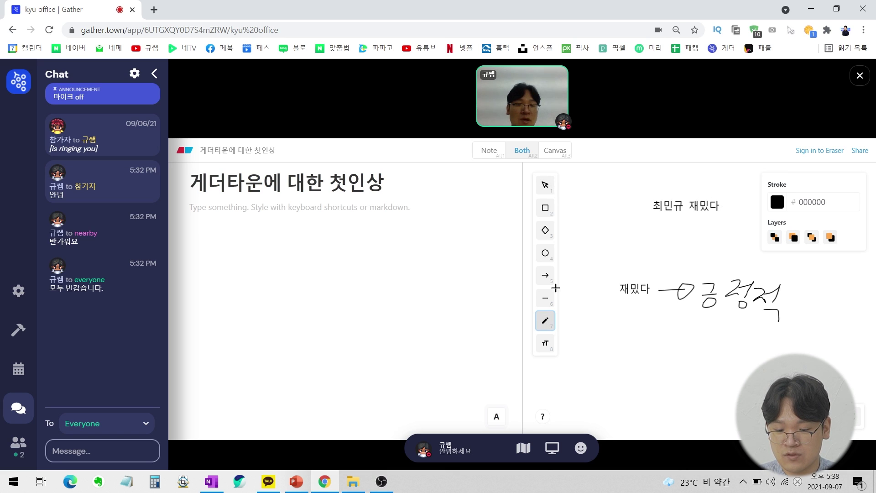
drag(646, 336, 714, 329)
mouse_move(627, 371)
mouse_down()
mouse_move(707, 360)
mouse_move(703, 374)
mouse_up()
drag(736, 351, 721, 375)
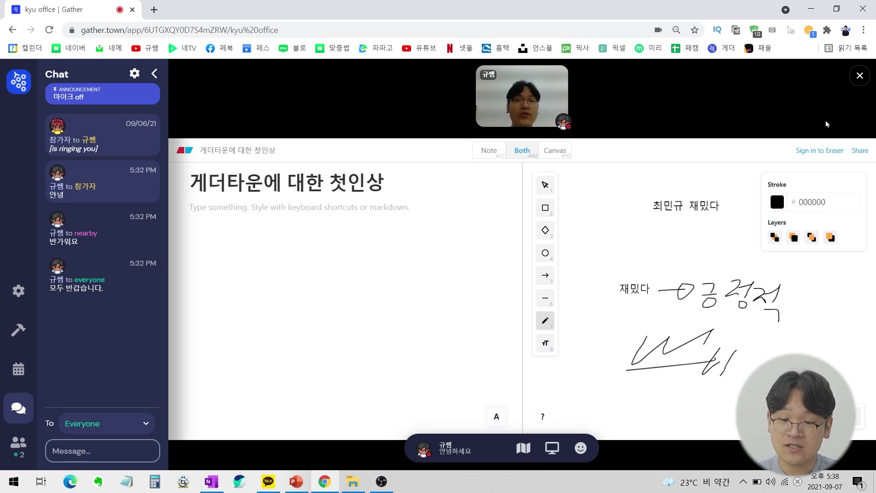
click(859, 77)
key(Left)
key(Left)
key(Left)
key(Left)
key(Left)
key(Left)
key(Left)
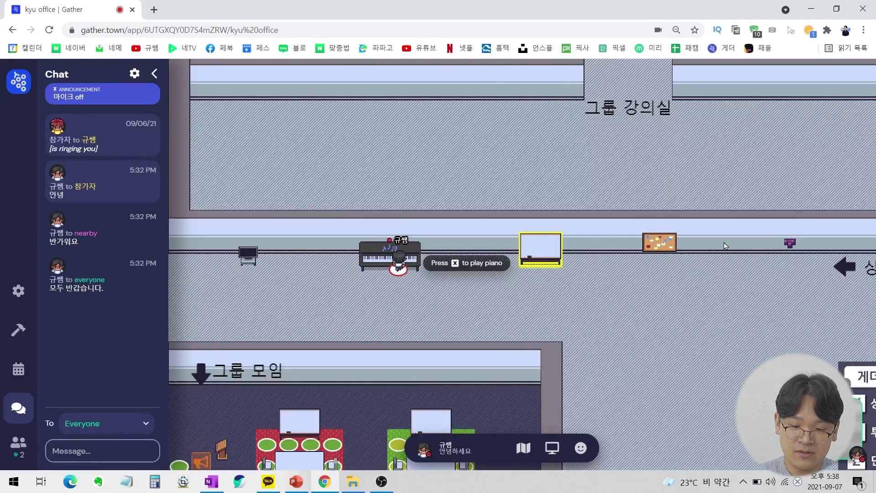
Open the shared piano, play four notes, and save the song as a shareable link.
key(x)
click(452, 342)
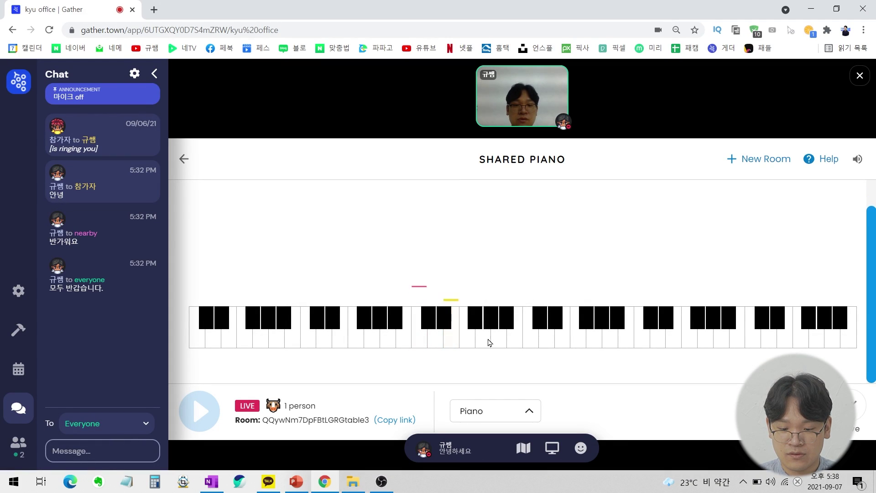
click(483, 340)
click(457, 341)
click(424, 344)
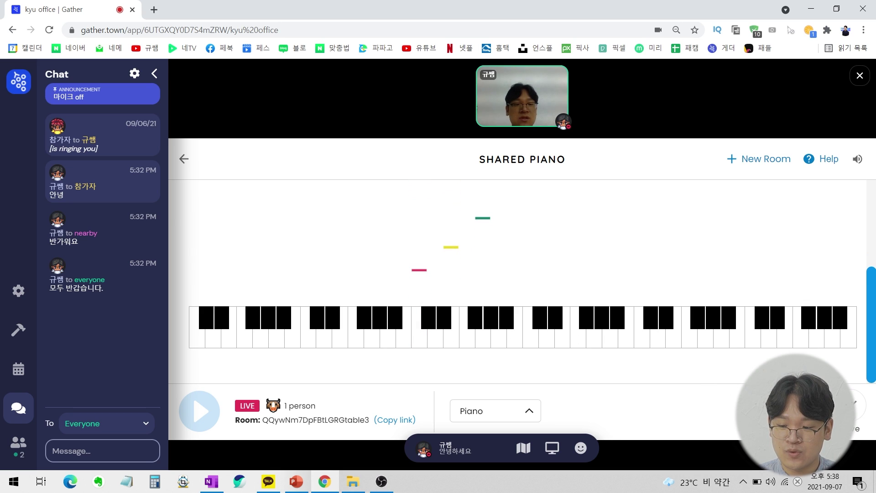
click(854, 410)
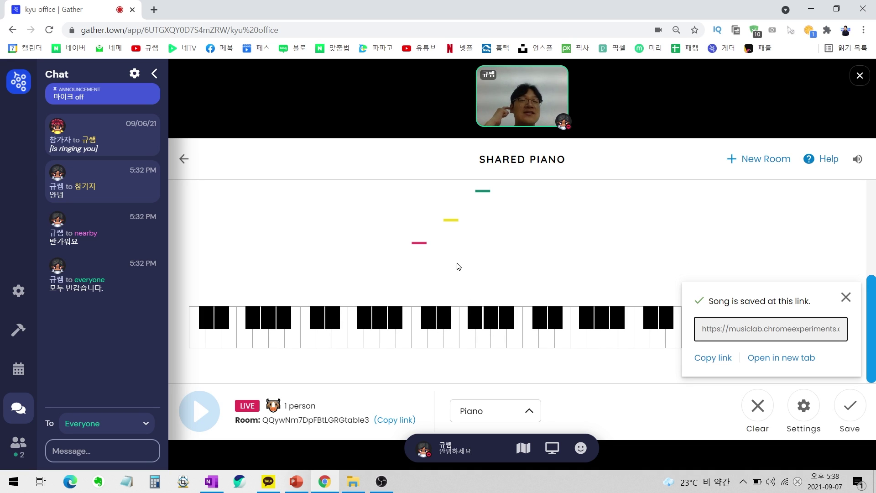
click(845, 298)
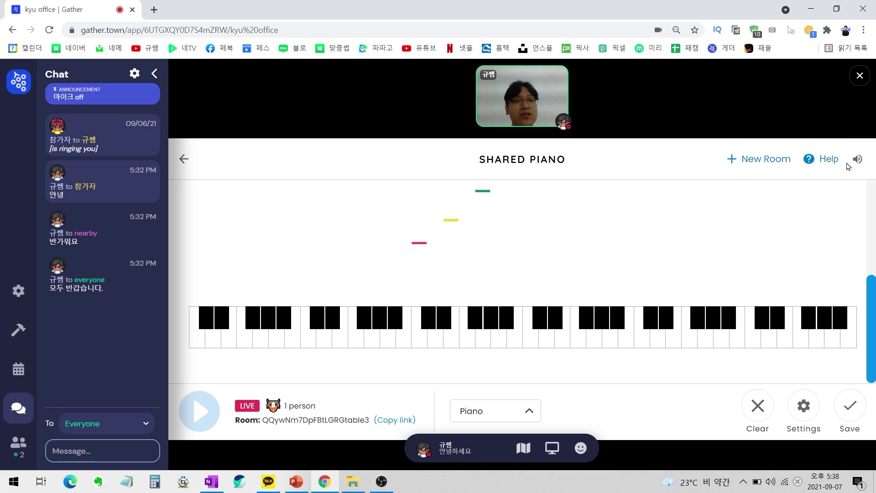
Switch the instrument to Drum Kit, play three notes, close the piano and walk to the TV.
click(514, 412)
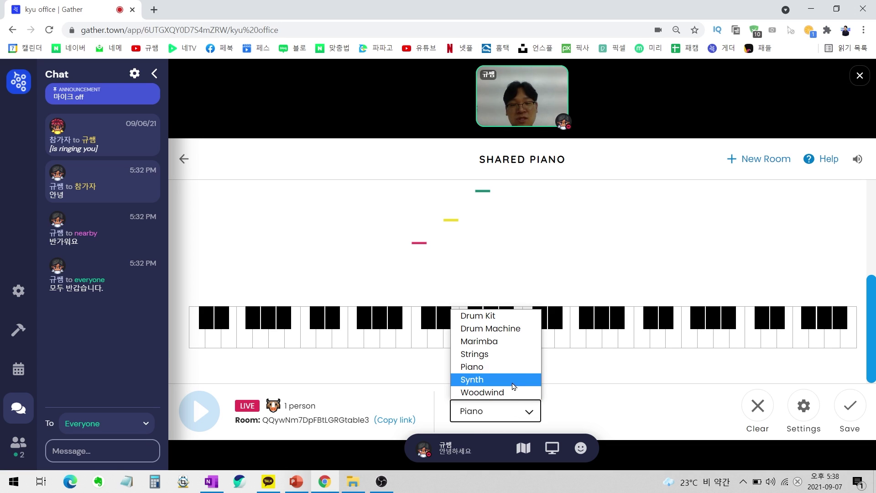
click(505, 317)
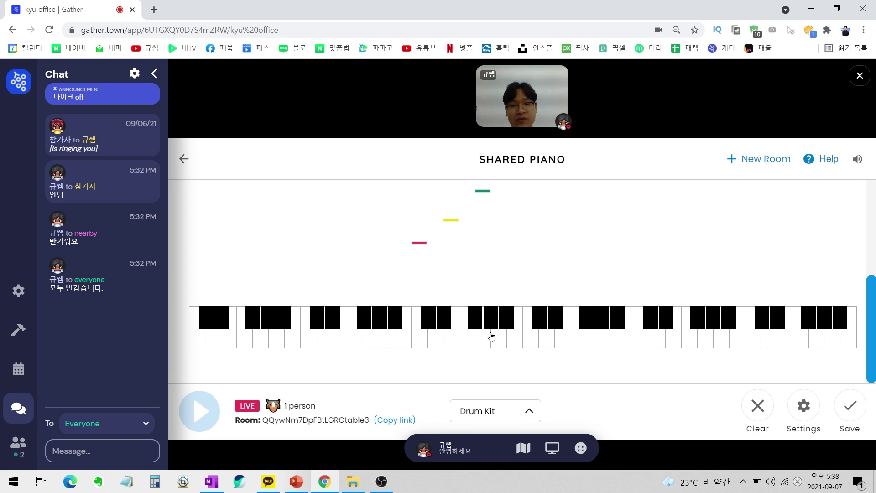
click(531, 337)
click(563, 337)
click(594, 337)
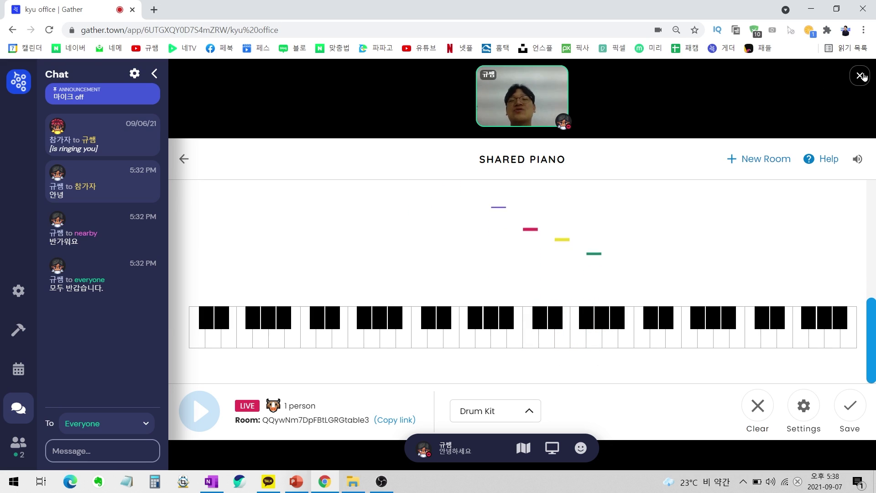
click(863, 75)
key(Left)
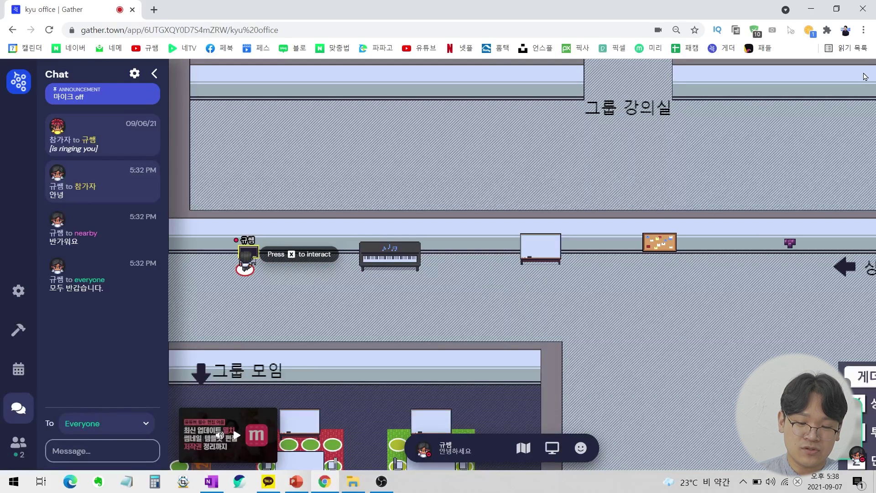
Open the TV's 멸치 editing-app YouTube video, play and pause it, then close the overlay.
key(x)
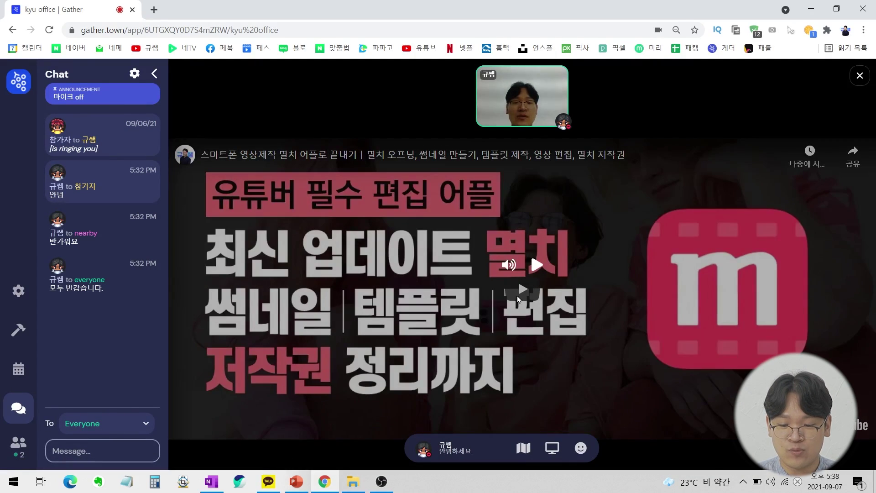
click(538, 265)
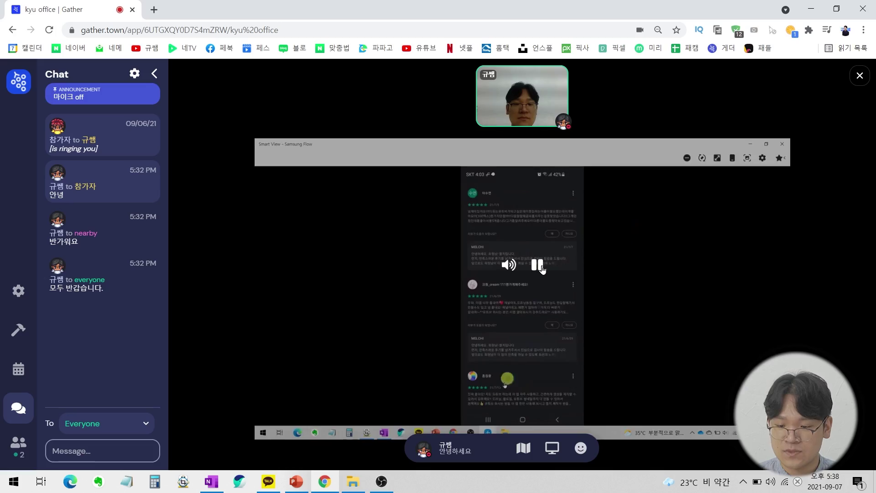
click(541, 270)
click(859, 77)
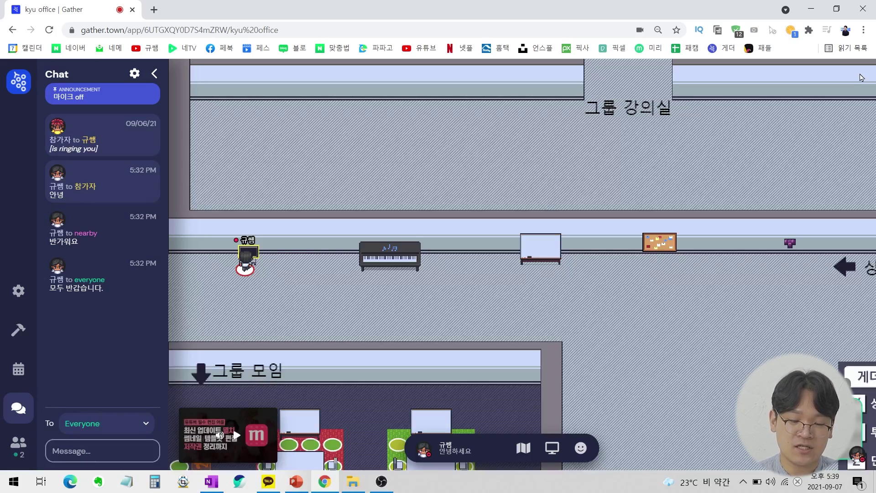
Walk past the piano, bulletin board and TV down into the 그룹 모임 room.
key(Right)
key(Right)
key(Right)
key(Right)
key(Right)
key(Right)
key(Right)
key(Right)
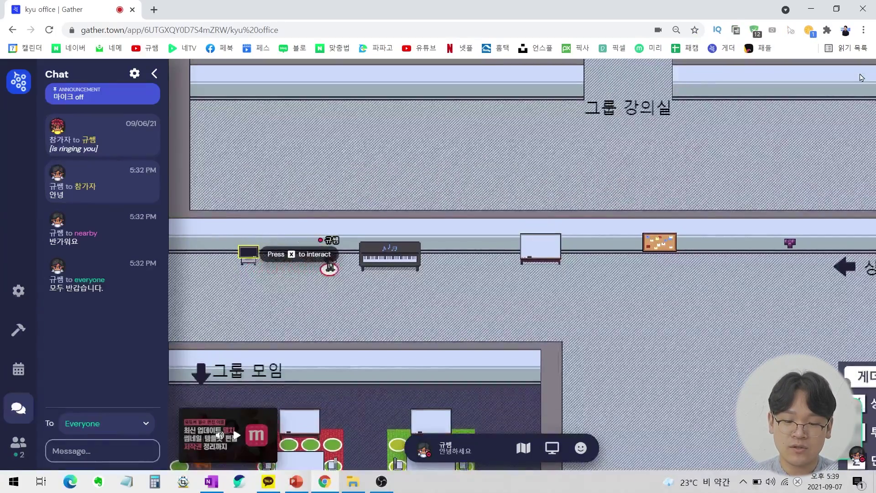
key(Right)
key(Right)
key(Right)
key(Right)
key(Right)
key(Right)
key(Right)
key(Right)
key(Right)
key(Right)
key(Right)
key(Right)
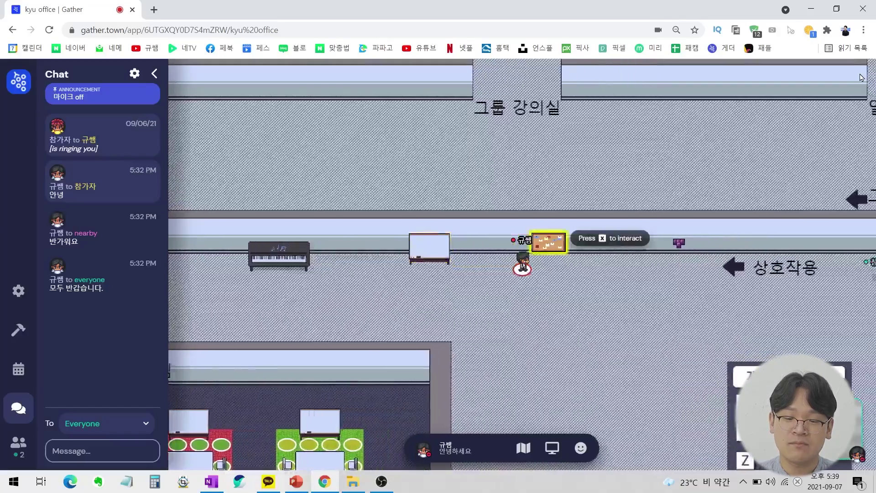
key(Left)
key(Left)
key(Left)
key(Left)
key(Left)
key(Left)
key(Left)
key(Left)
key(Left)
key(Left)
key(Left)
key(Left)
key(Left)
key(Left)
key(Left)
key(Left)
key(Left)
key(Left)
key(Left)
key(Left)
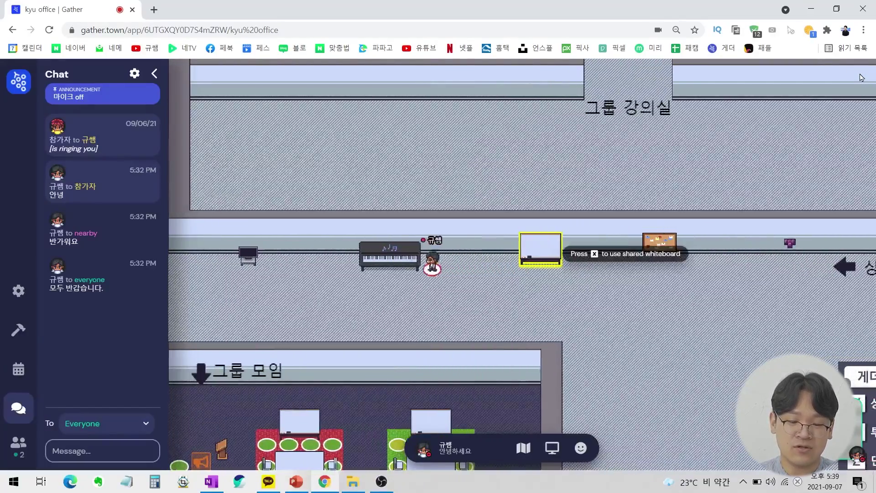
key(Left)
key(Left)
key(Left)
key(Left)
key(Left)
key(Left)
key(Down)
key(Down)
key(Down)
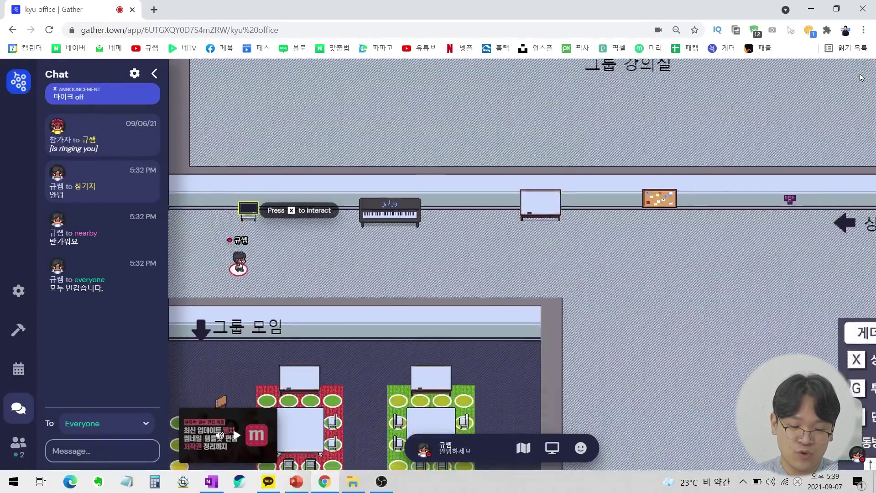
key(Right)
key(Right)
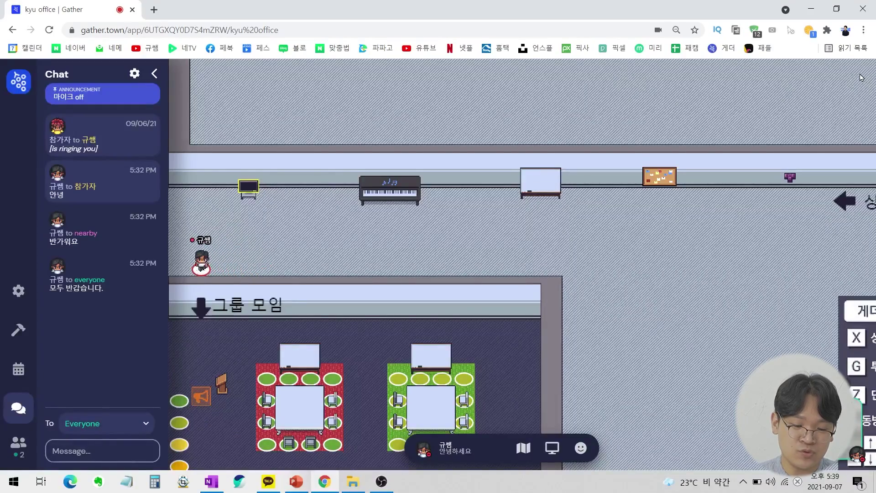
key(Down)
key(Down)
key(Down)
key(Down)
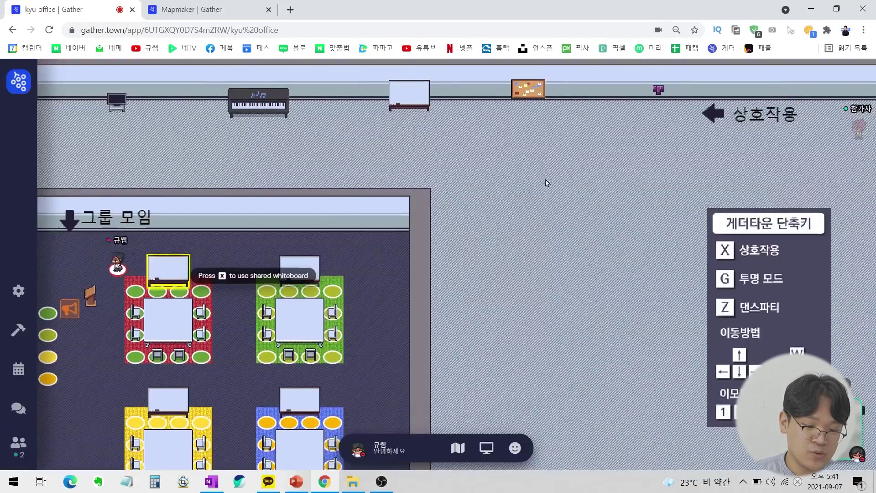
Explore the red table's whiteboard and private space, stepping off and back onto its seat.
key(Down)
key(Down)
key(Down)
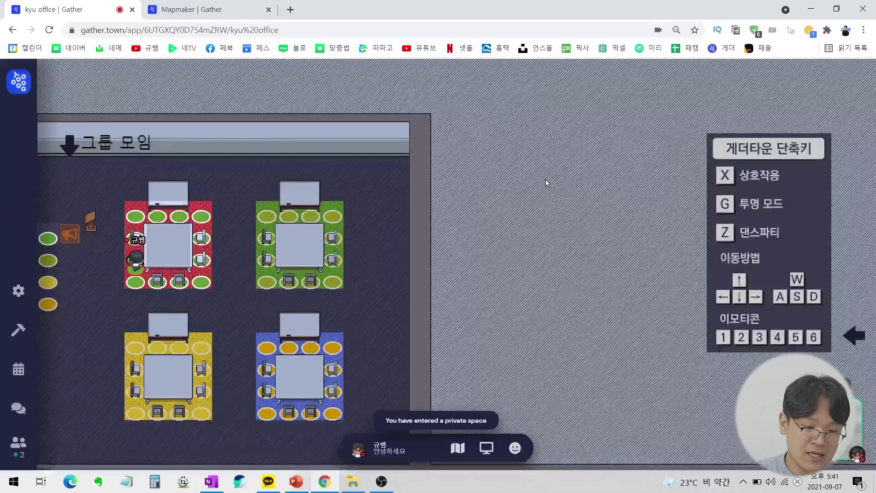
key(Up)
key(Up)
key(Up)
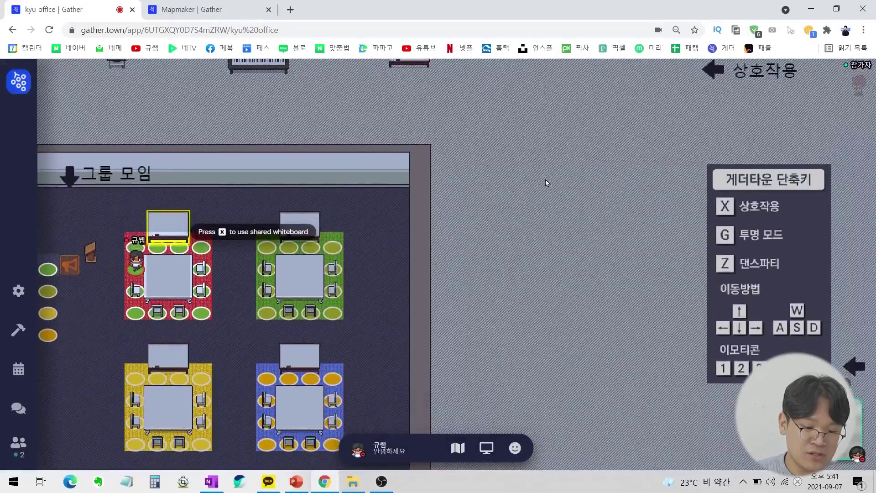
key(Right)
key(Right)
key(Right)
key(Down)
key(Down)
key(Down)
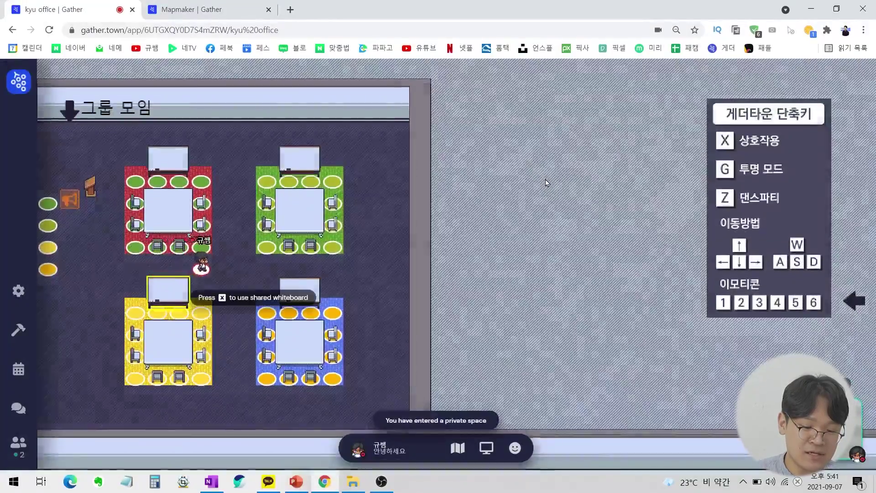
key(Up)
key(Up)
key(Down)
key(Down)
key(Down)
key(Down)
key(Right)
key(Right)
key(Up)
key(Up)
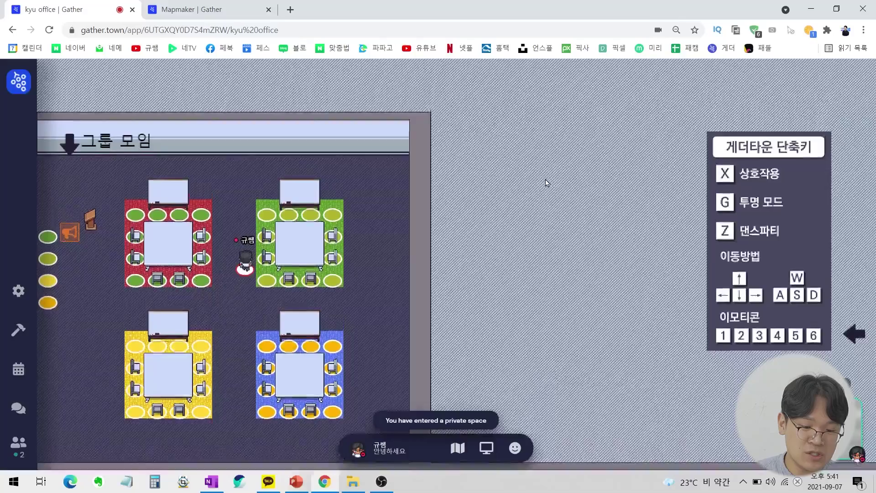
key(Left)
key(Left)
key(Up)
key(Right)
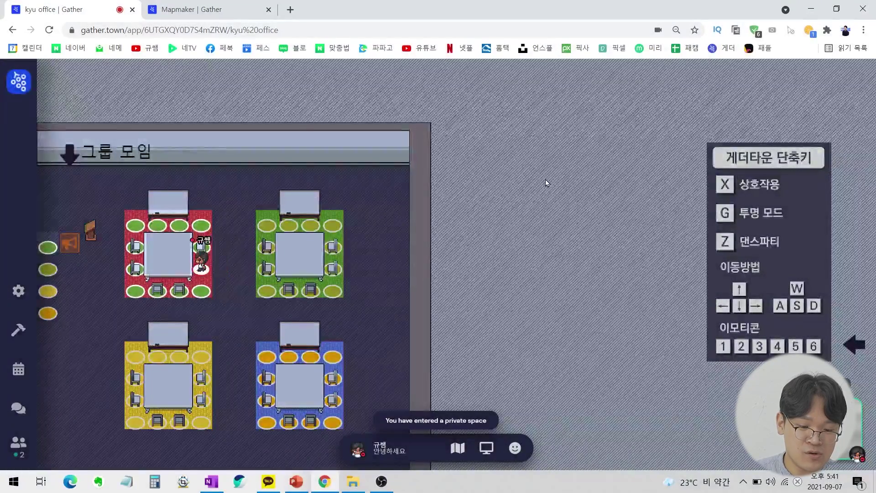
key(Left)
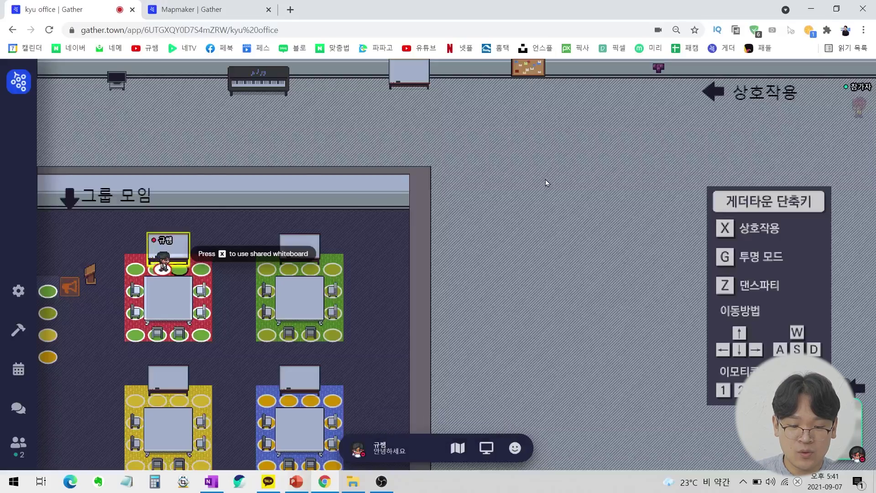
Visit the green and yellow tables' whiteboards and rug, then head back toward the red table.
key(Right)
key(Right)
key(Right)
key(Right)
key(Right)
key(Right)
key(Right)
key(Right)
key(Down)
key(Down)
key(Down)
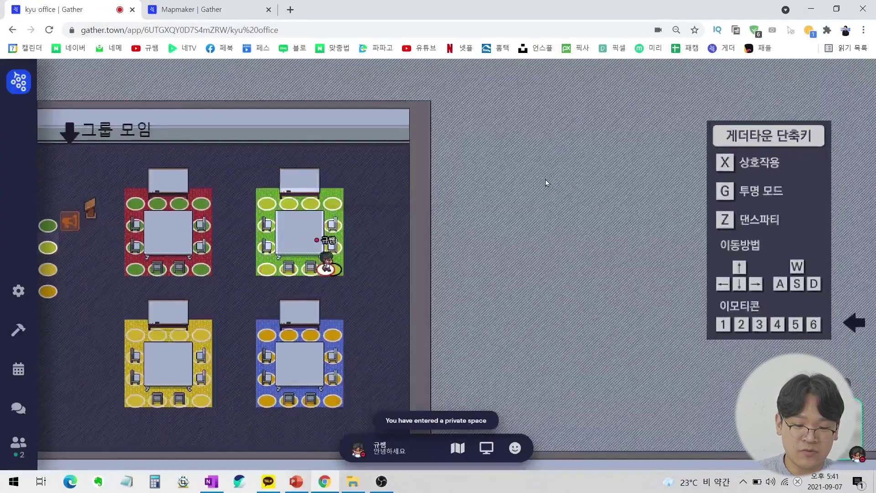
key(Up)
key(Up)
key(Up)
key(Up)
key(Down)
key(Down)
key(Down)
key(Down)
key(Down)
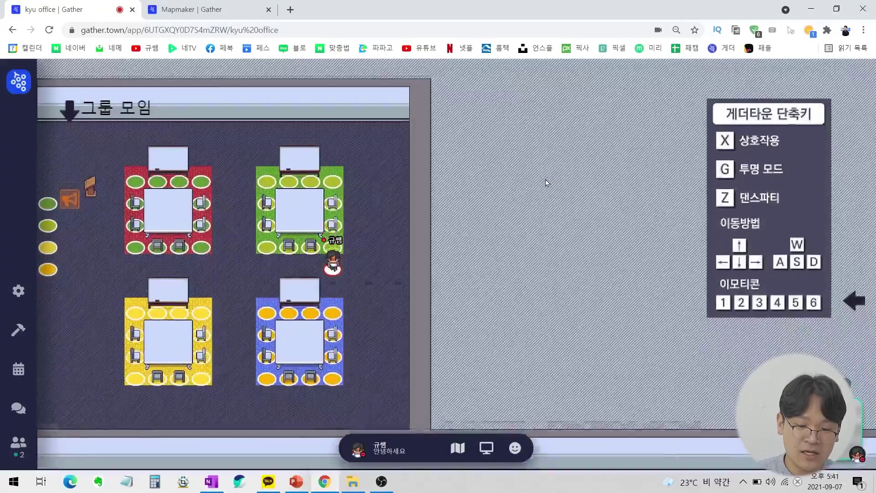
key(Down)
key(Down)
key(Left)
key(Left)
key(Left)
key(Left)
key(Left)
key(Left)
key(Left)
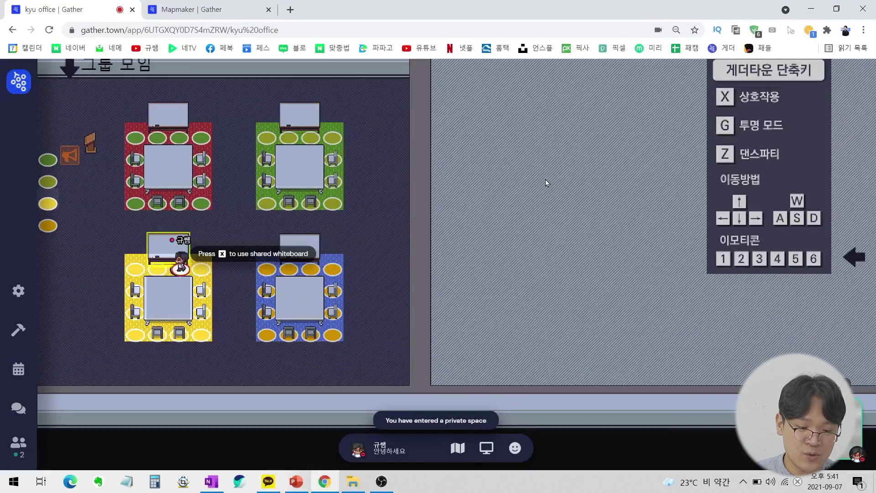
key(Down)
key(Down)
key(Down)
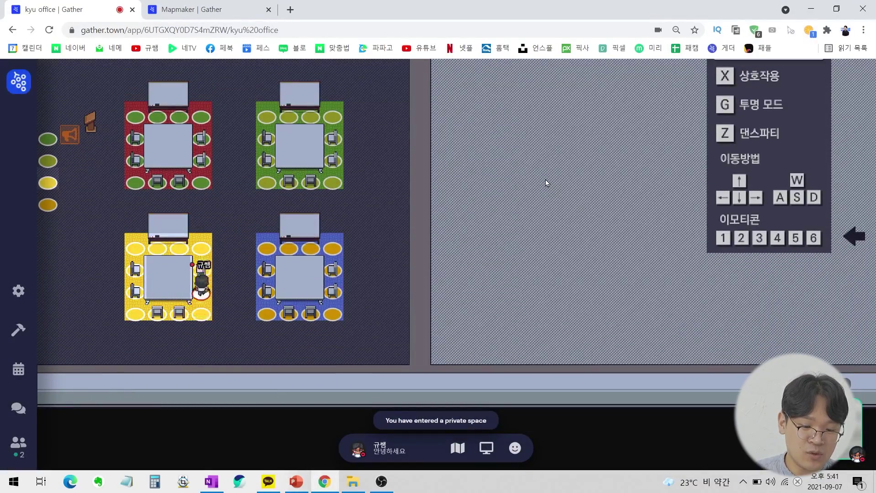
key(Up)
key(Up)
key(Left)
key(Left)
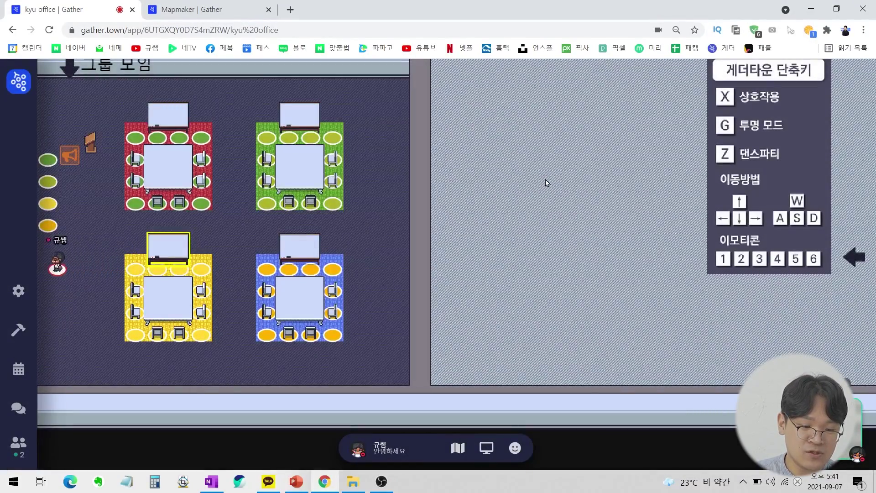
key(Right)
key(Right)
key(Right)
key(Up)
key(Up)
key(Up)
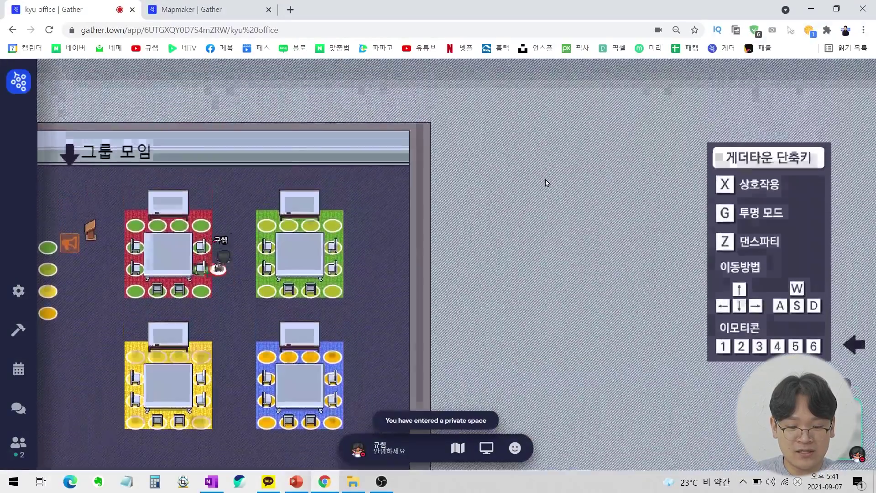
key(Right)
key(Right)
key(Left)
key(Left)
key(Left)
key(Down)
key(Down)
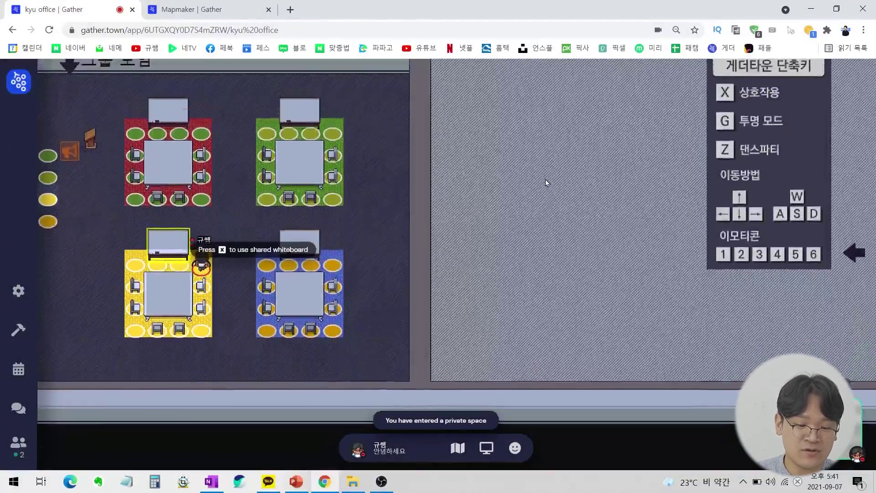
Try the left-wall seats and megaphone spot, then step onto the spotlight square to broadcast.
key(Left)
key(Left)
key(Left)
key(Left)
key(Left)
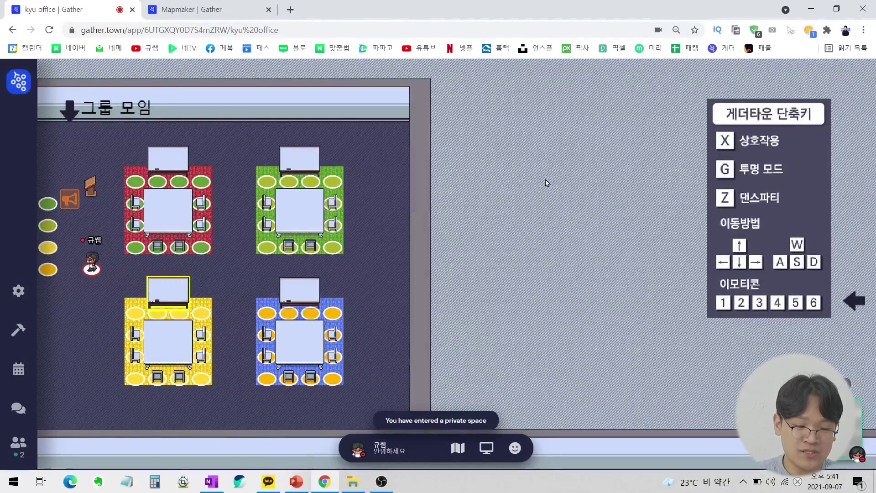
key(Left)
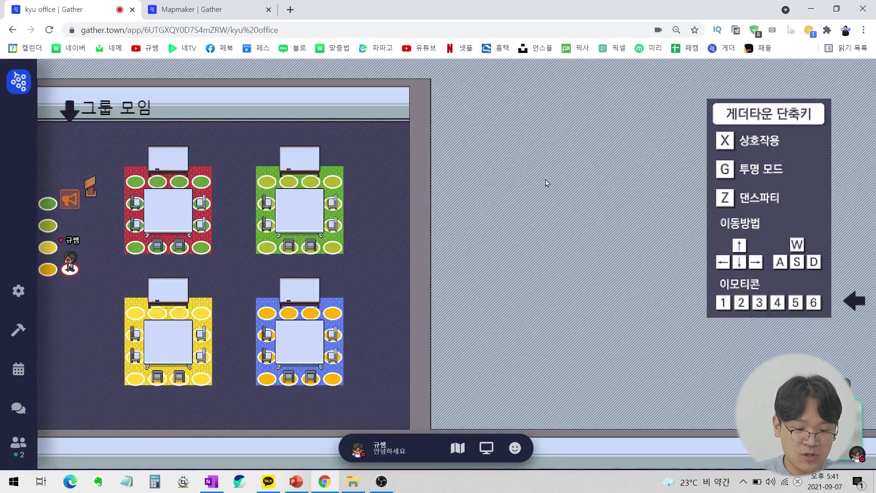
key(Left)
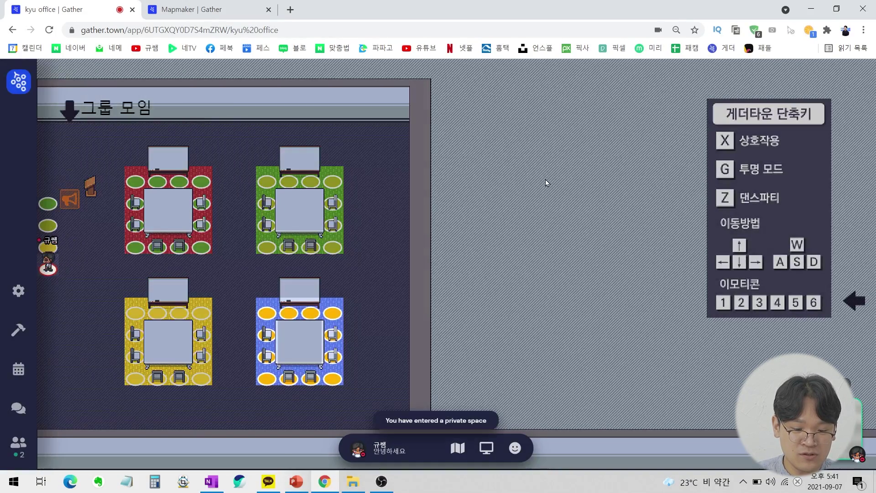
key(Up)
key(Up)
key(Up)
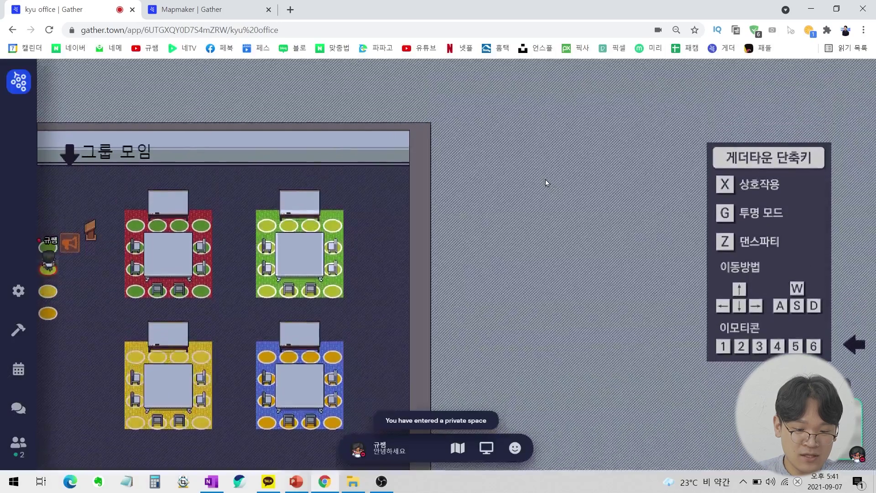
key(Down)
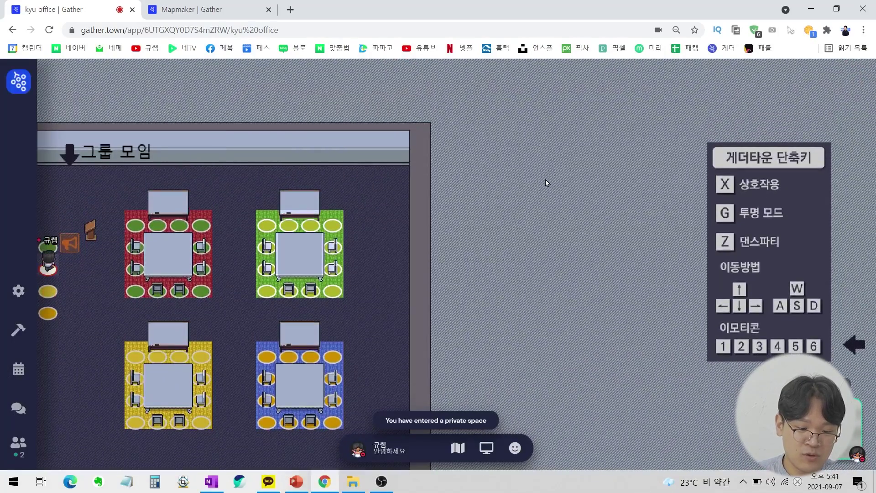
key(Up)
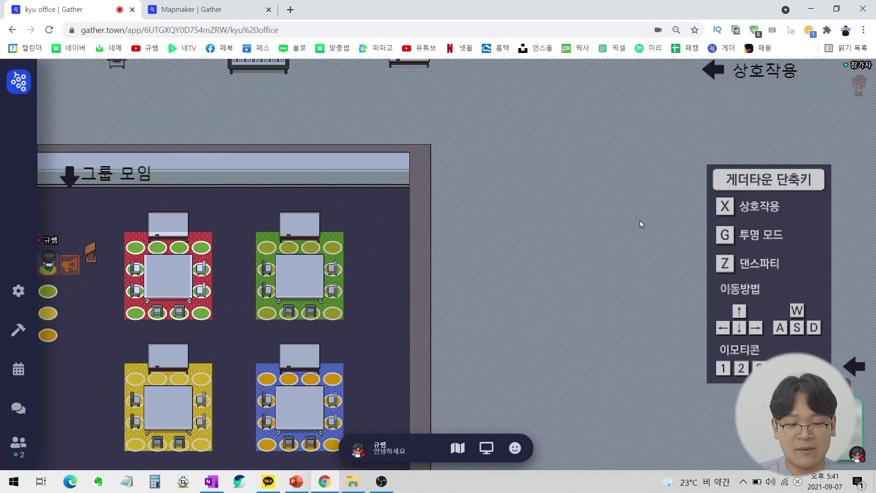
key(Down)
key(Down)
key(Down)
key(Right)
key(Up)
key(Up)
key(Up)
key(Right)
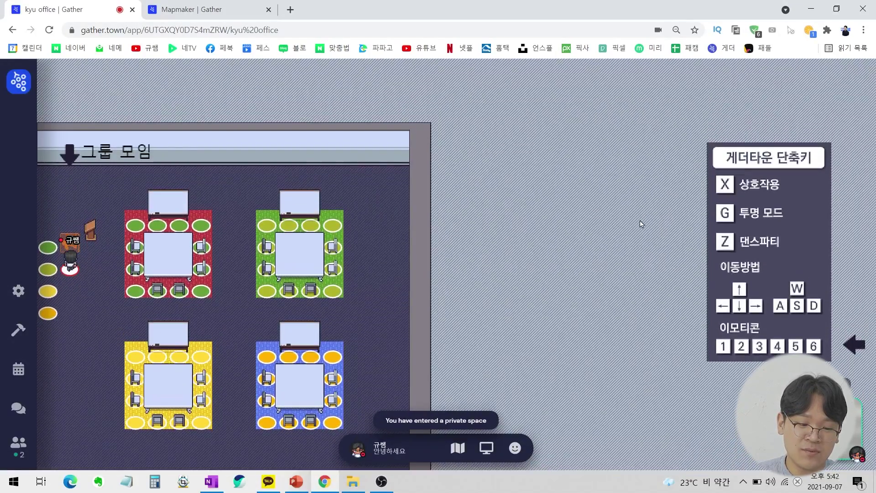
key(Down)
key(Down)
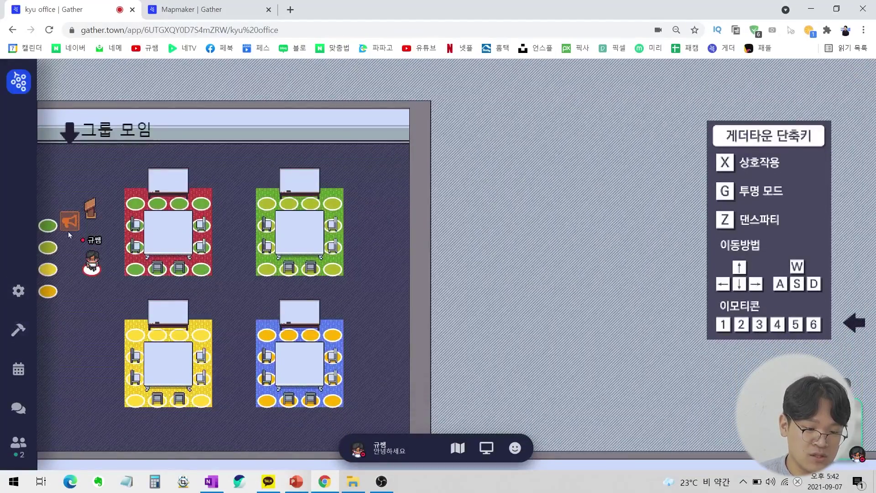
key(Left)
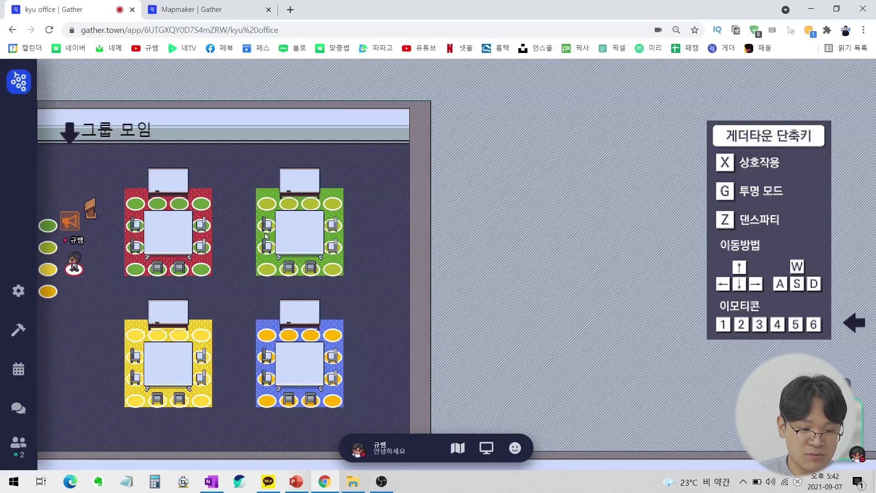
key(Up)
key(Up)
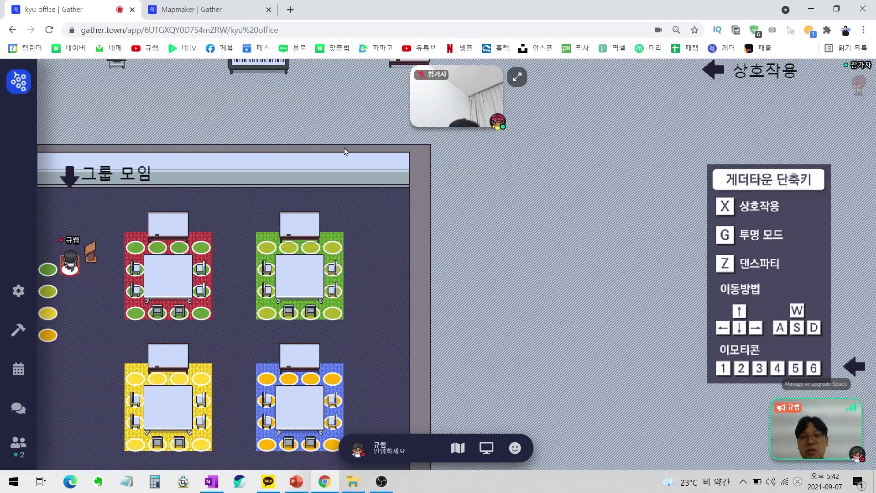
Leave the spotlight square, walk out of the group room a few tiles down, and open the participant list.
key(Down)
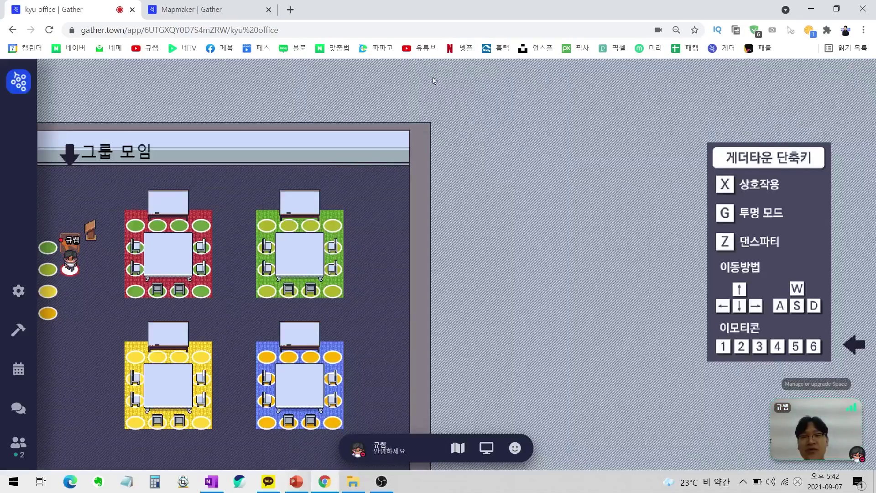
key(Up)
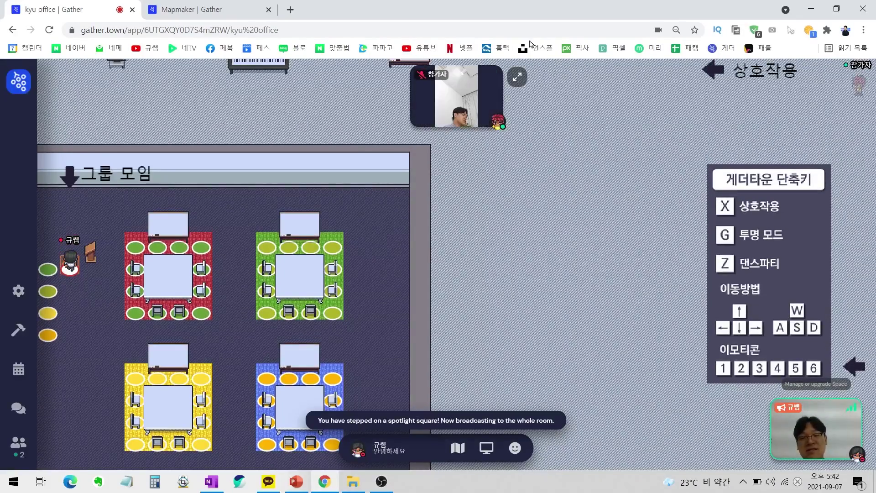
click(595, 287)
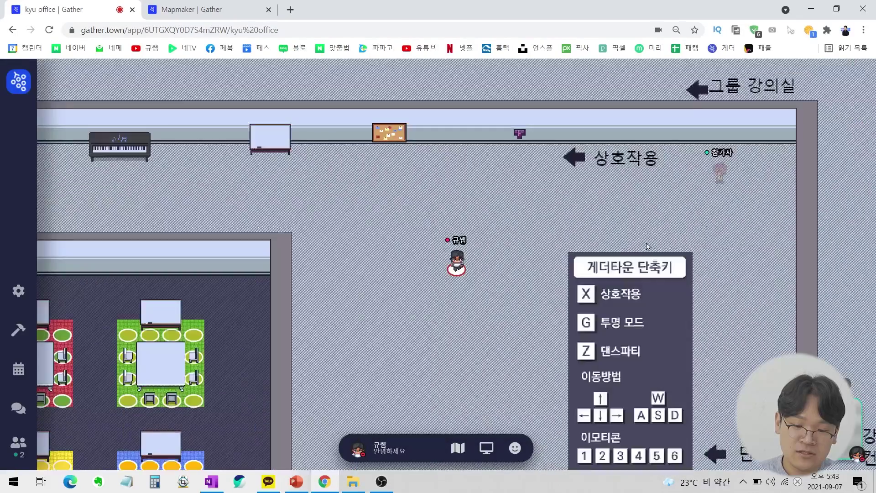
key(Down)
key(Down)
key(Down)
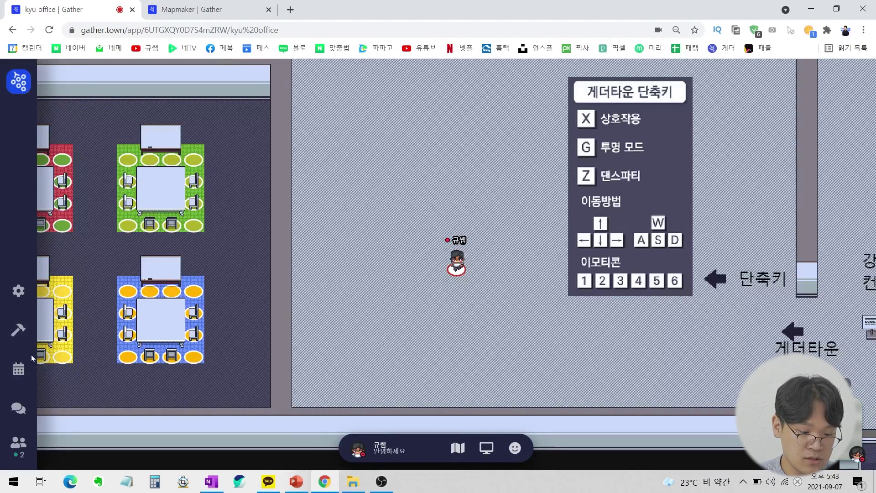
click(23, 445)
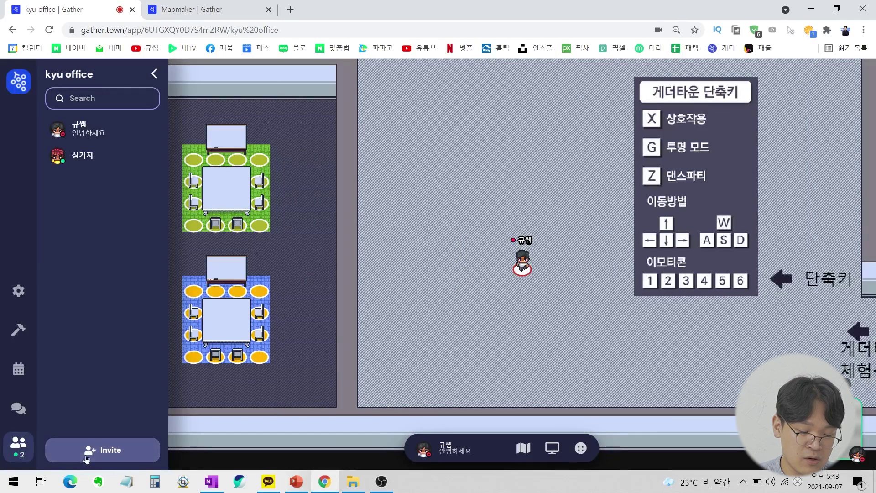
In the invite dialog, try 1 month and never, then set 6-hour expiry and copy the link.
click(105, 453)
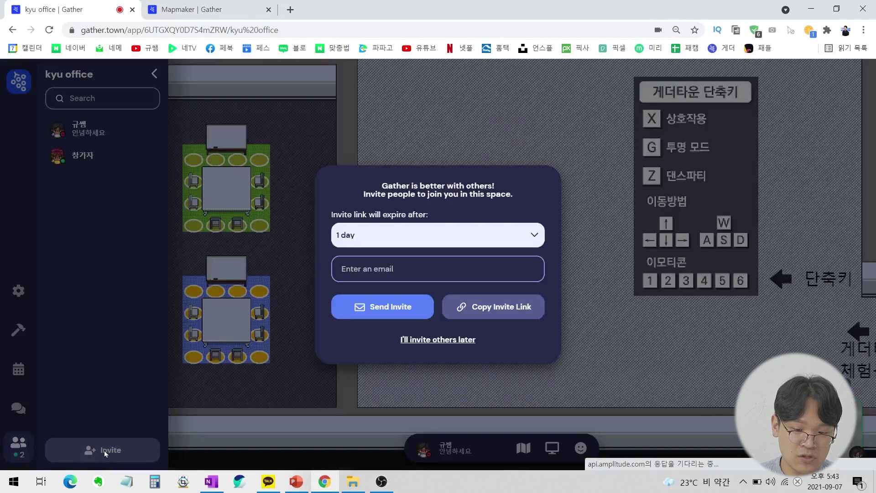
click(424, 241)
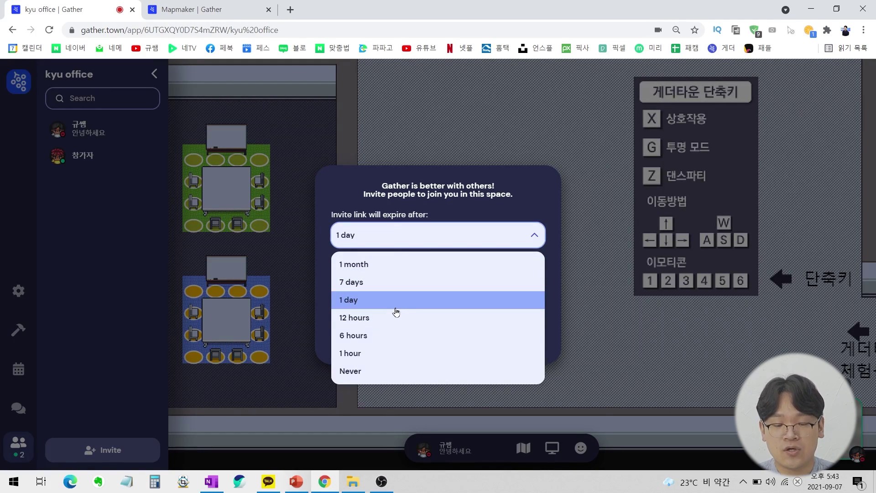
click(427, 265)
click(445, 237)
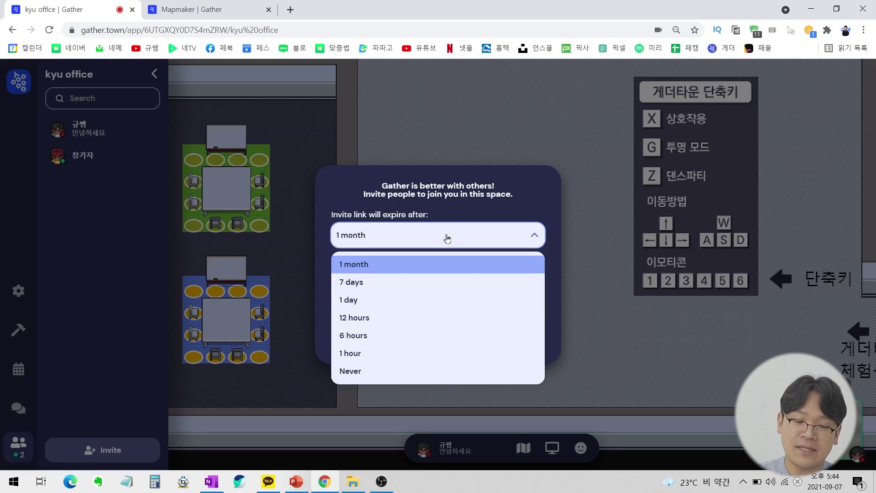
click(378, 372)
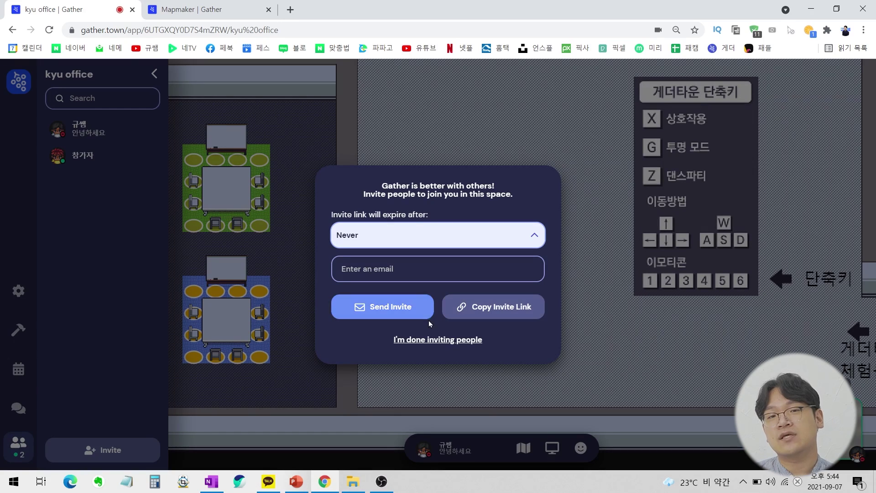
click(485, 242)
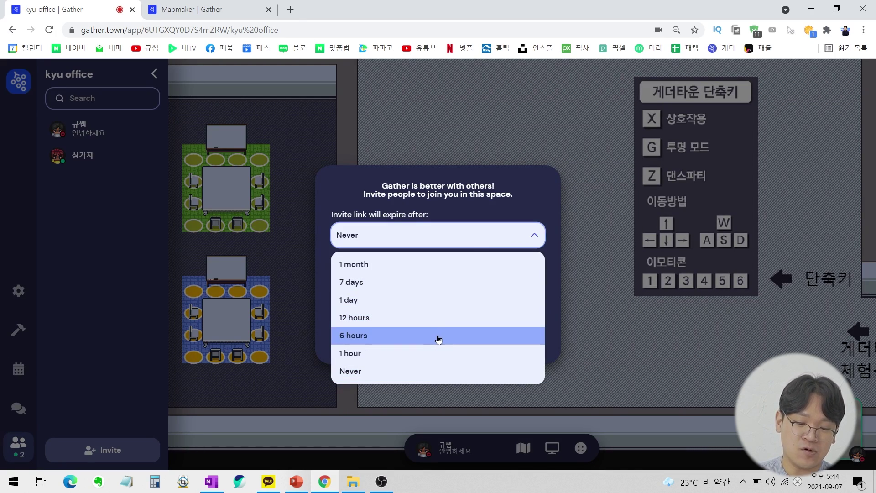
click(439, 339)
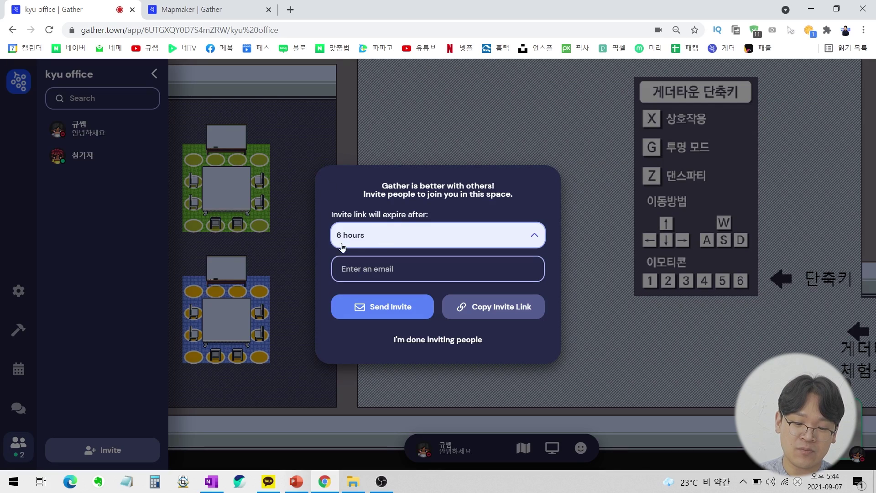
click(473, 309)
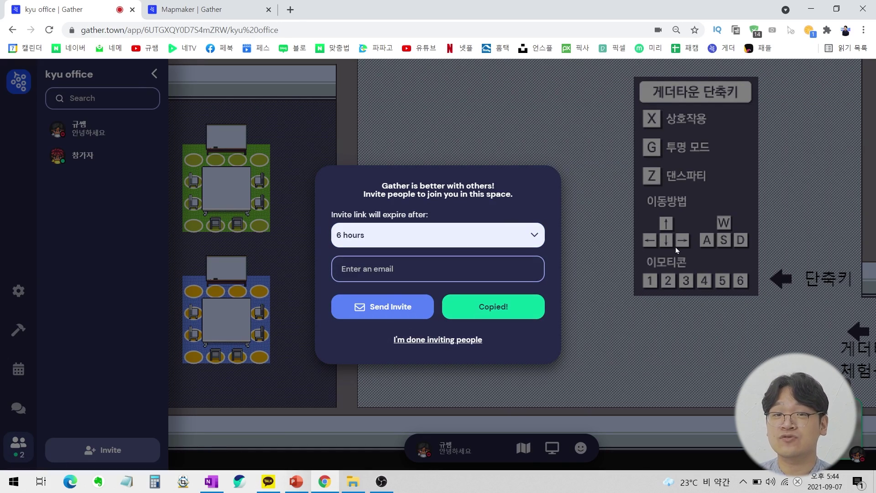
Reset the invite expiry to never, finish inviting, walk right and down, and open space settings.
click(524, 235)
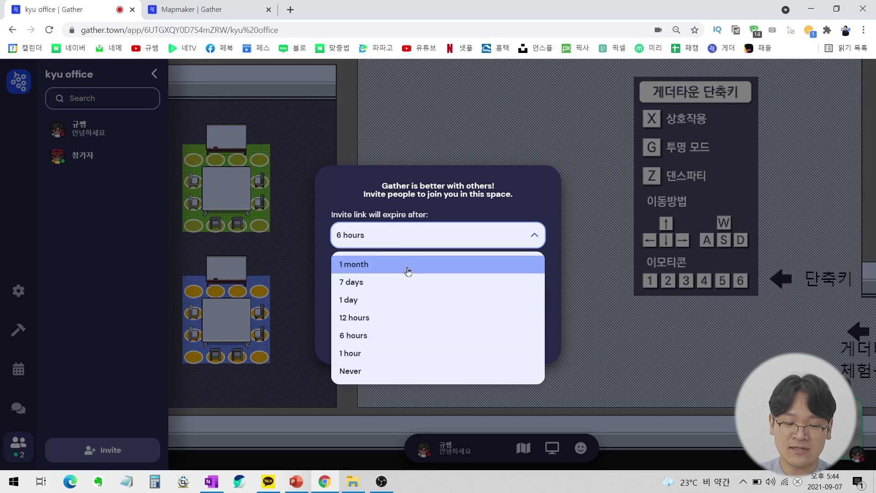
click(396, 372)
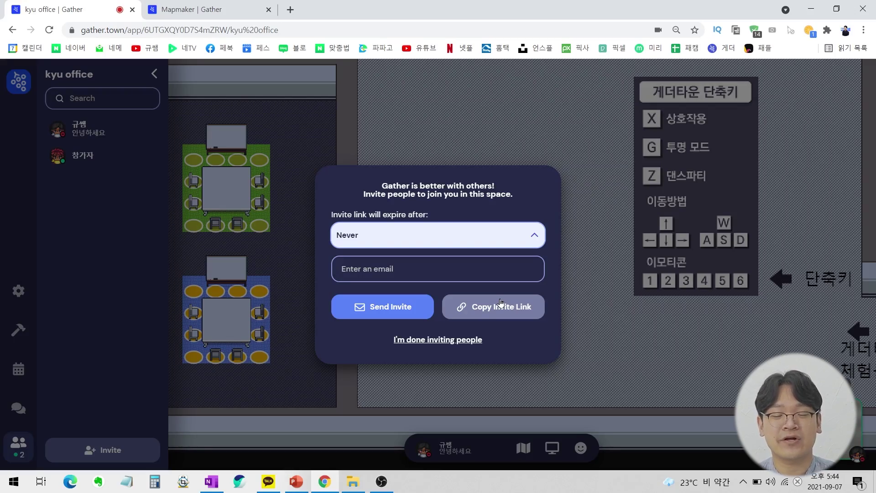
click(501, 303)
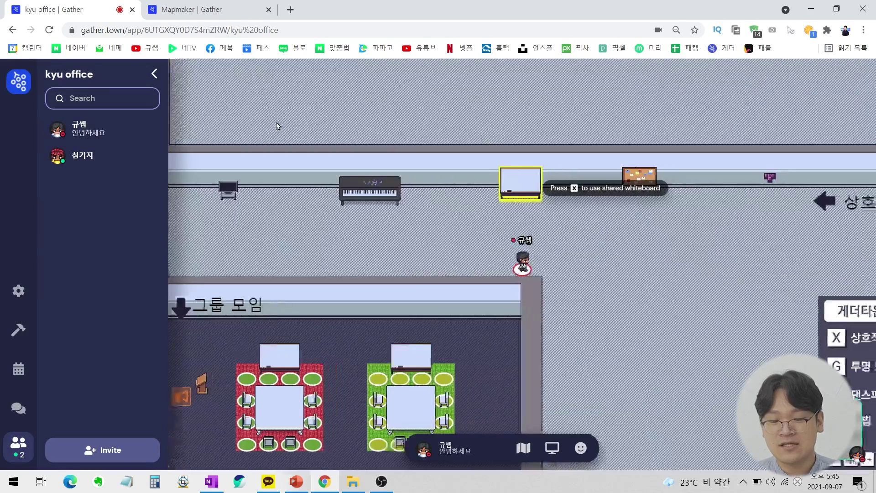
key(Right)
key(Down)
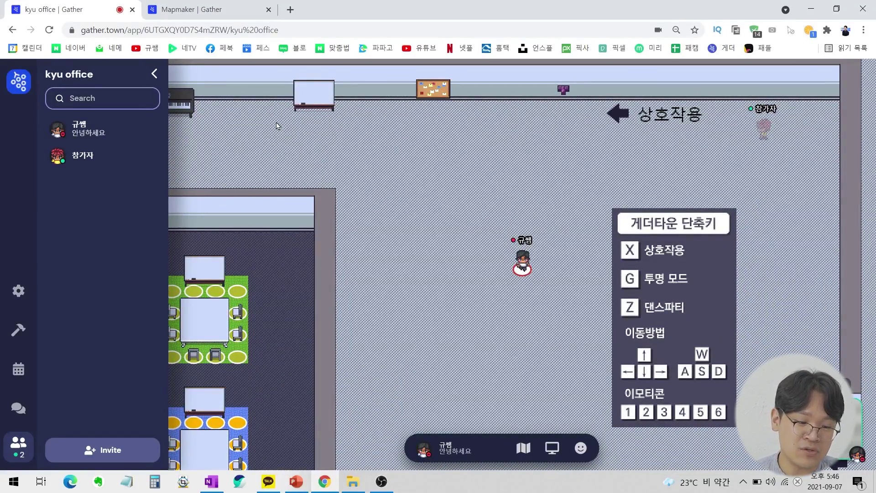
click(19, 292)
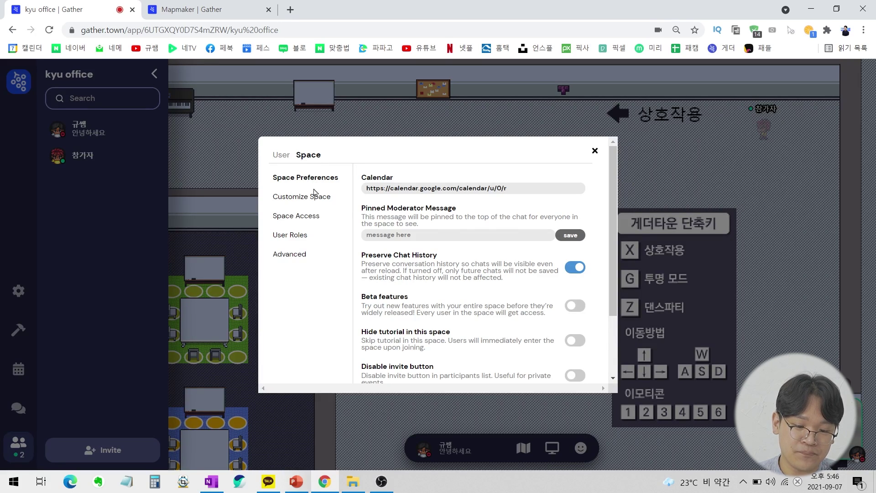
Go to the Space Access settings and translate the page into Korean.
click(317, 215)
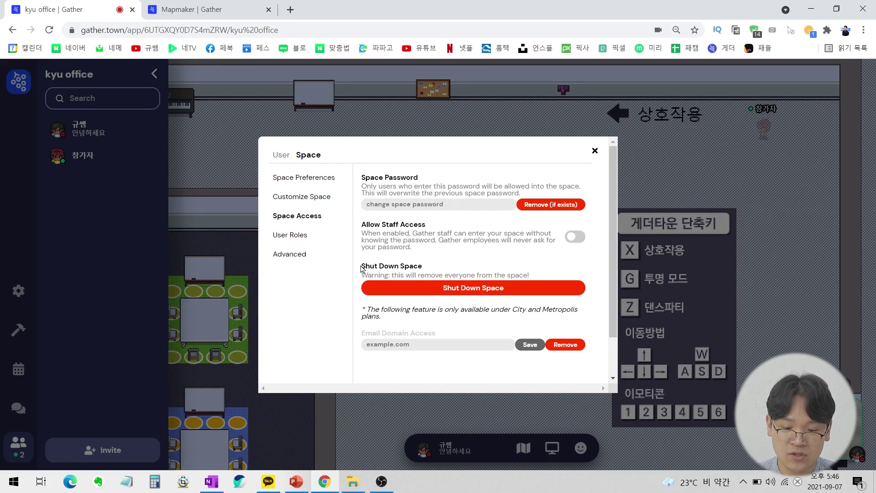
drag(359, 269, 450, 267)
click(449, 266)
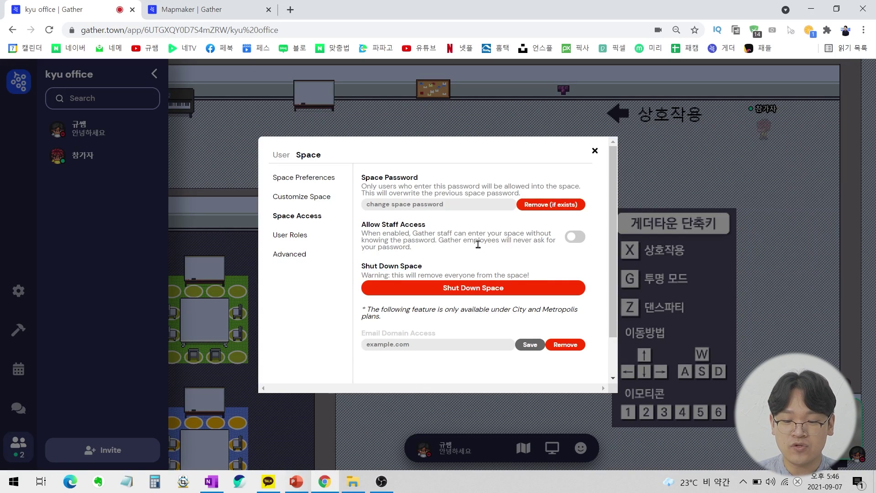
right_click(471, 253)
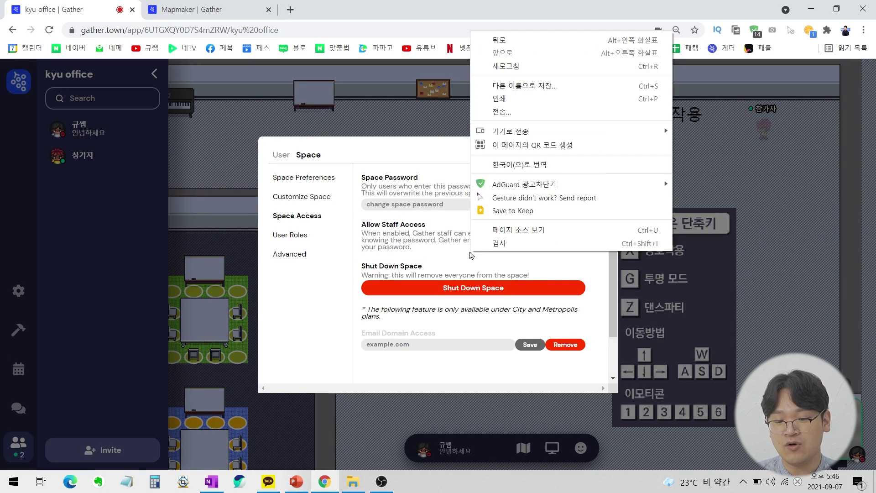
click(538, 171)
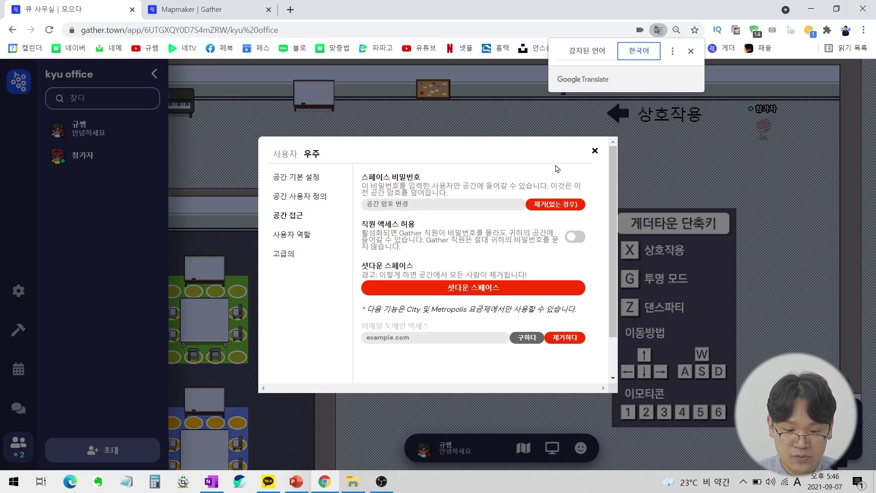
Read the shutdown warning, then shut down the kyu office space, removing everyone.
drag(361, 279, 544, 276)
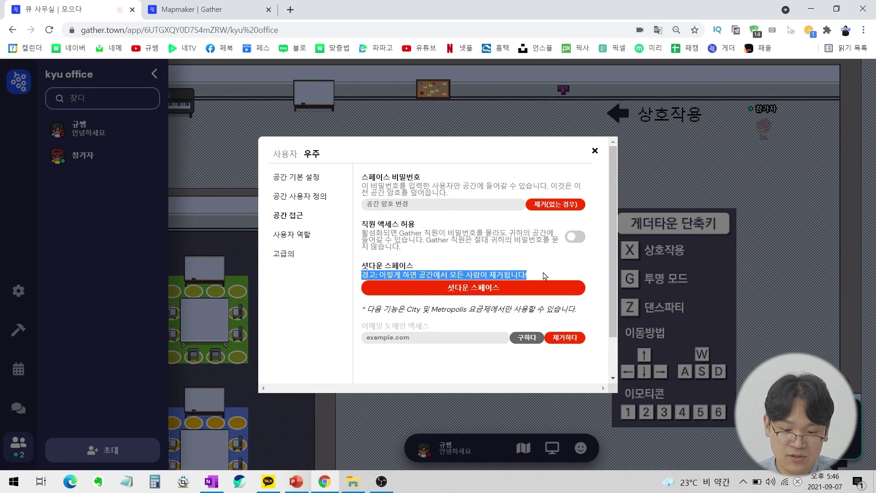
click(544, 276)
scroll(545, 276, down, 1)
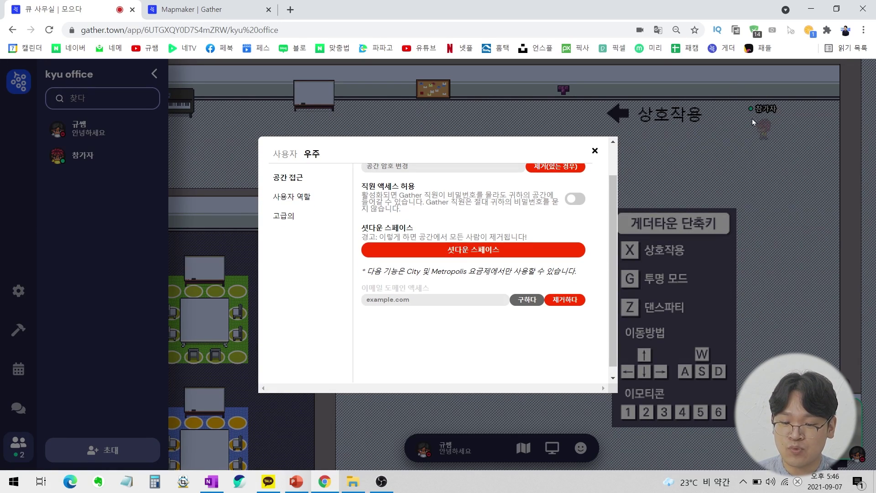
click(546, 251)
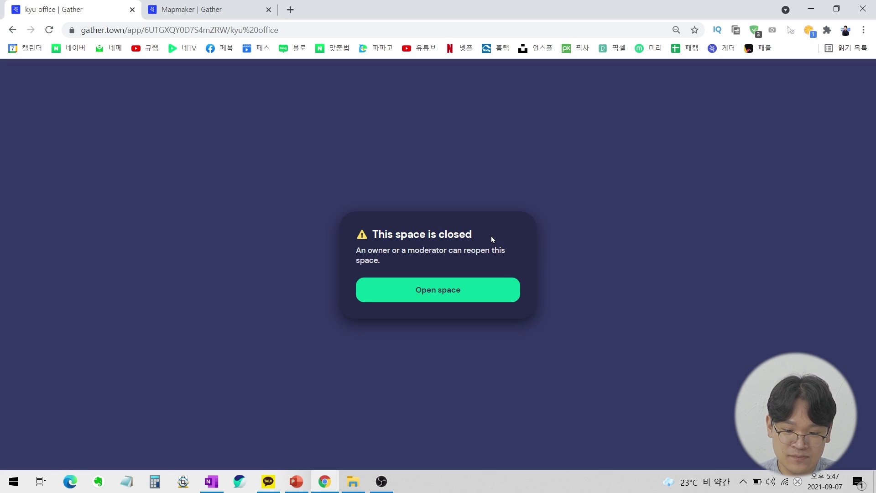
Translate the 'This space is closed' notice into Korean.
right_click(495, 231)
click(555, 372)
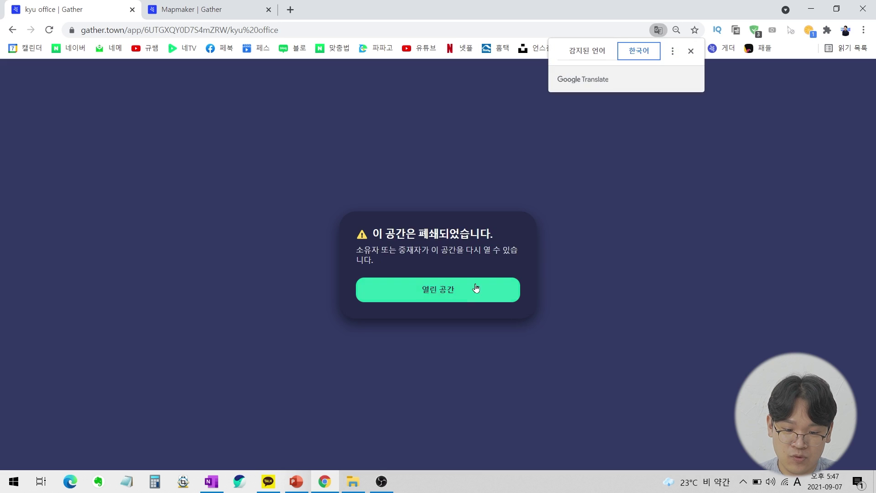
drag(376, 231, 487, 233)
click(512, 240)
Reopen the kyu office space and rejoin it via Join the Gathering.
drag(390, 250, 472, 260)
click(465, 277)
click(456, 291)
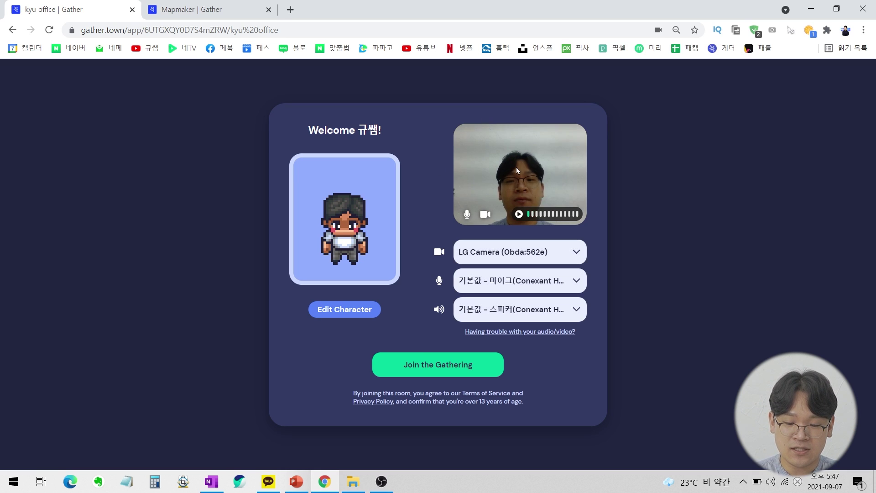
click(456, 366)
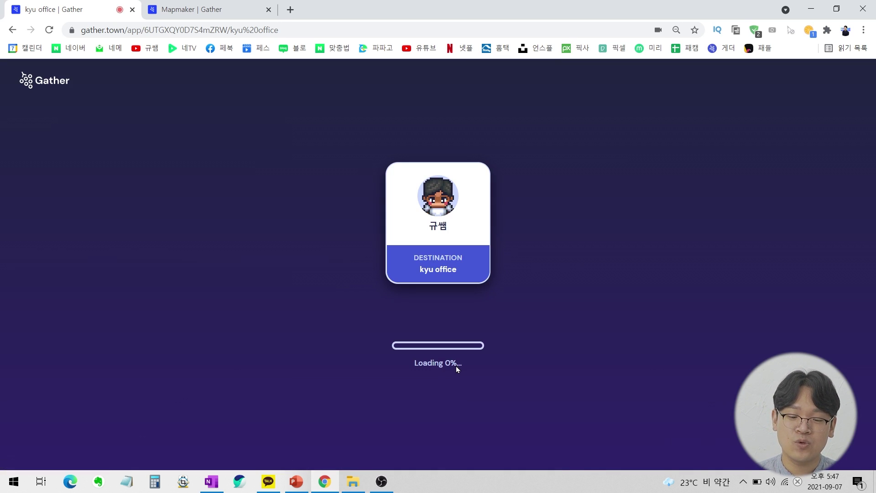
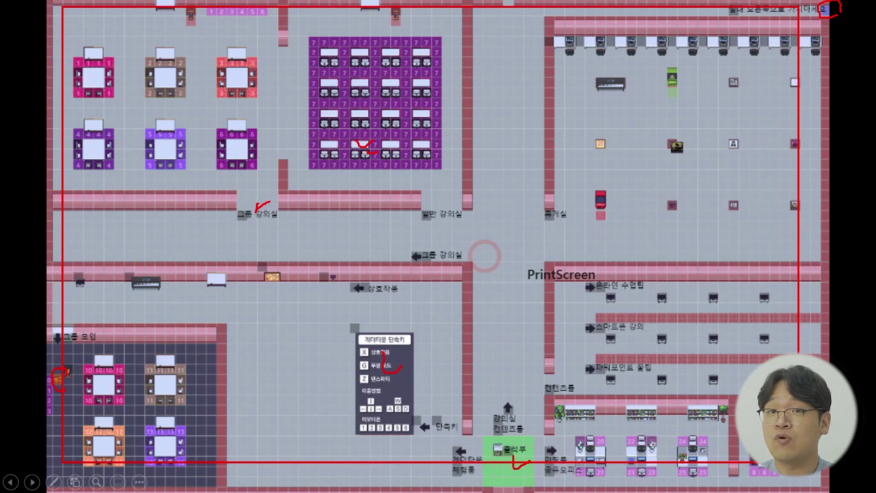
Clear the slide's ink and circle the top-left classroom gaps in red ink, then return to Chrome.
key(e)
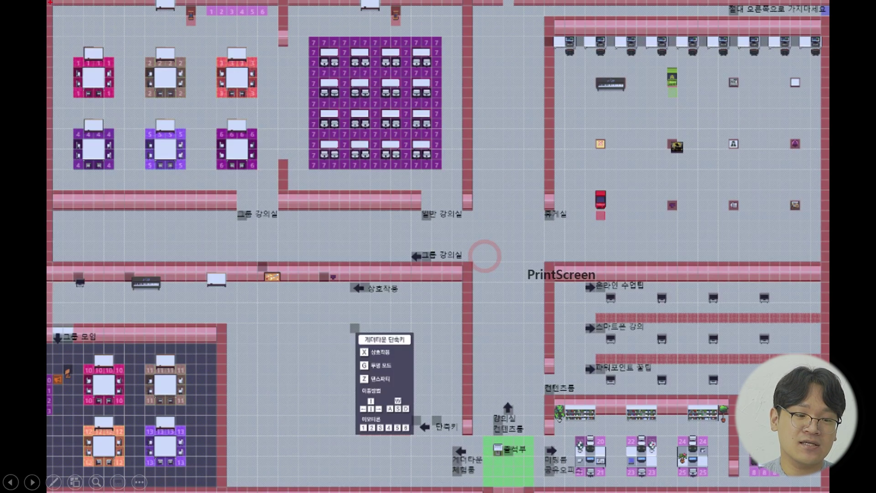
key(Right)
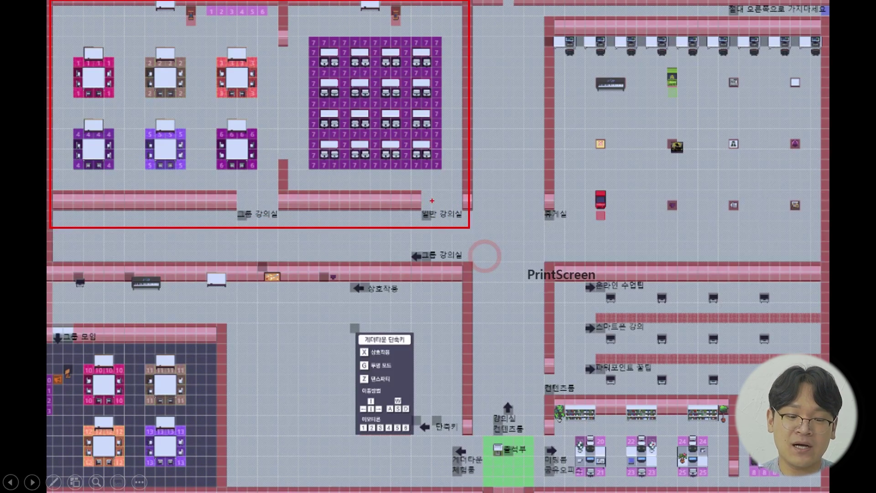
mouse_move(280, 78)
mouse_down()
mouse_move(279, 146)
mouse_move(250, 69)
mouse_move(297, 127)
mouse_up()
mouse_move(454, 85)
mouse_down()
mouse_move(454, 121)
mouse_move(470, 84)
mouse_up()
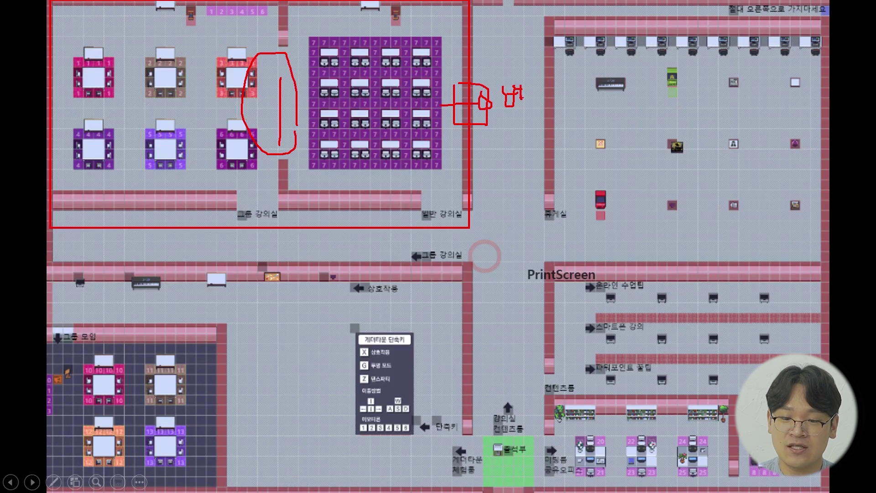
mouse_move(535, 132)
mouse_down()
mouse_move(484, 121)
mouse_move(520, 137)
mouse_up()
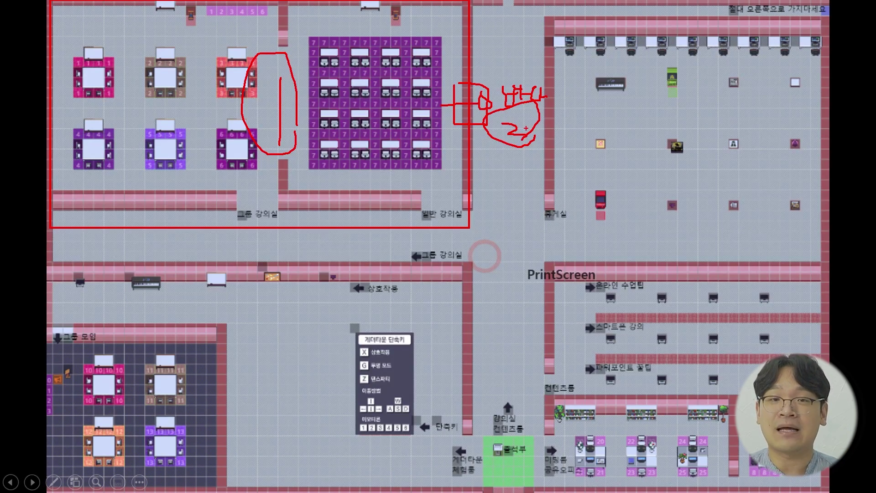
key(alt+Tab)
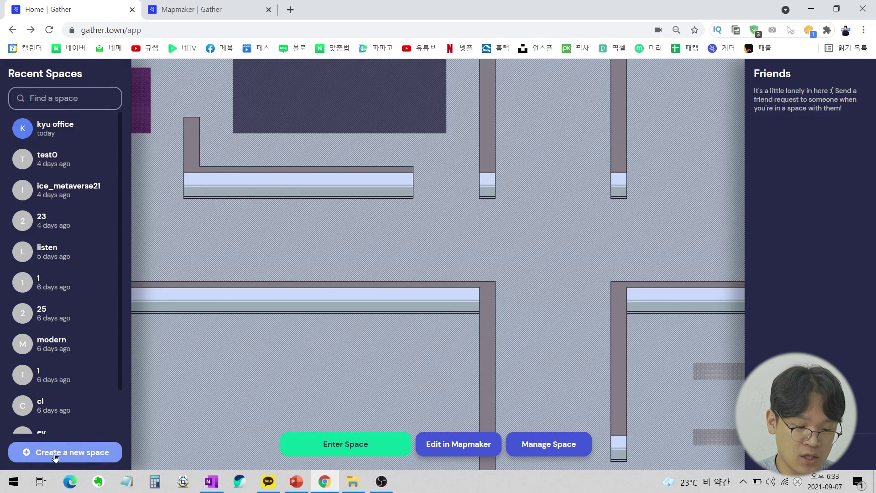
Start a new space from the Education category's Classroom (Small) template.
click(70, 451)
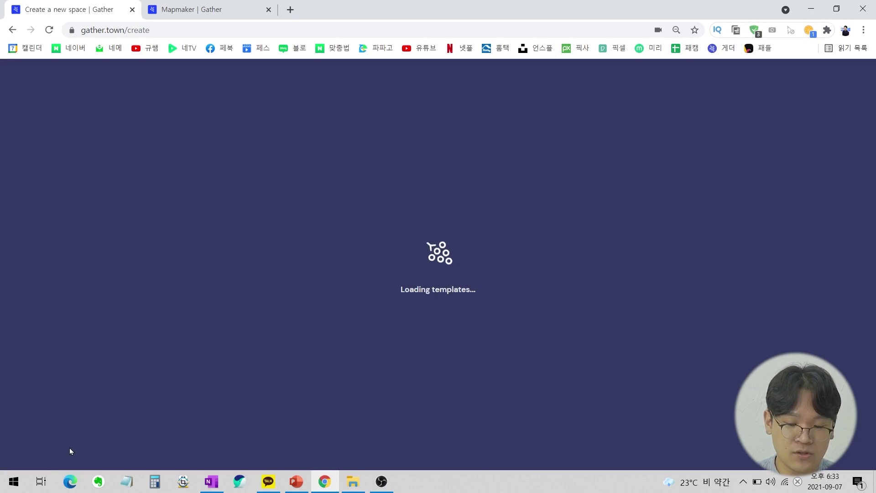
scroll(557, 148, down, 1)
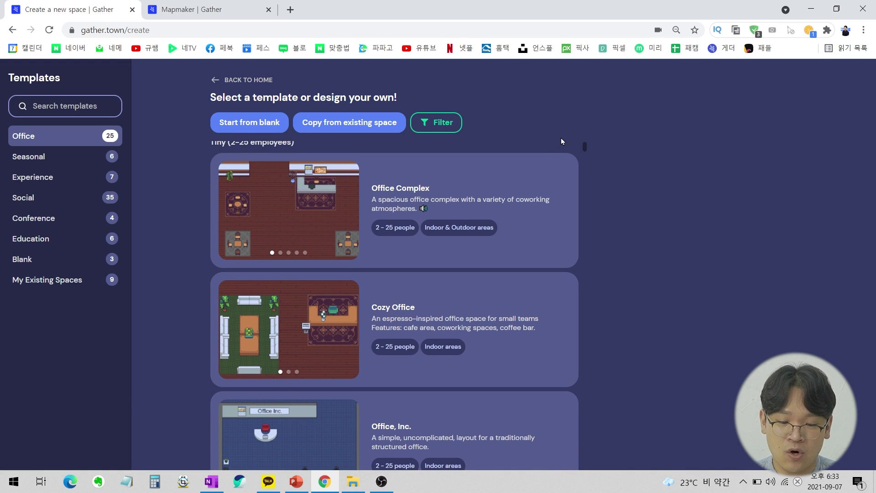
click(95, 242)
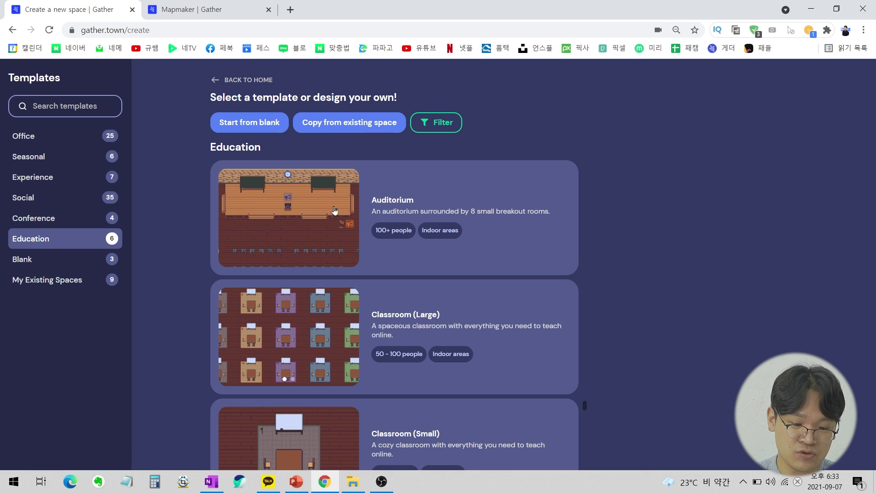
scroll(334, 210, down, 3)
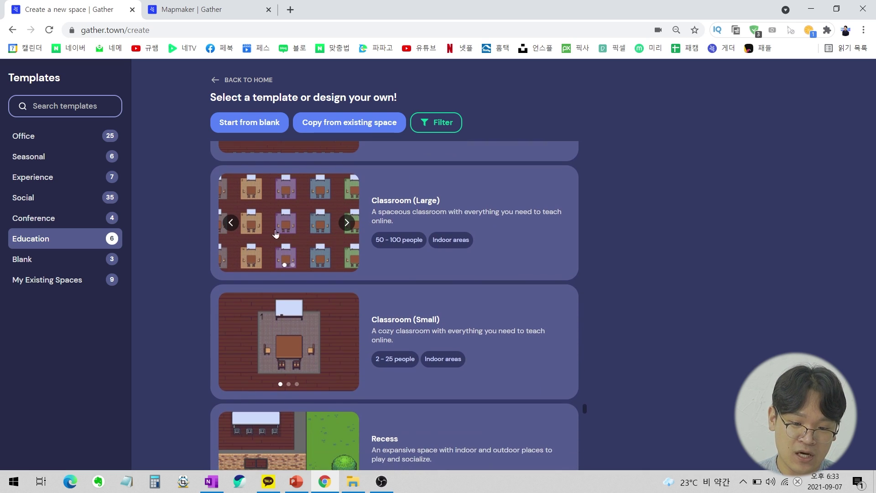
scroll(413, 214, down, 2)
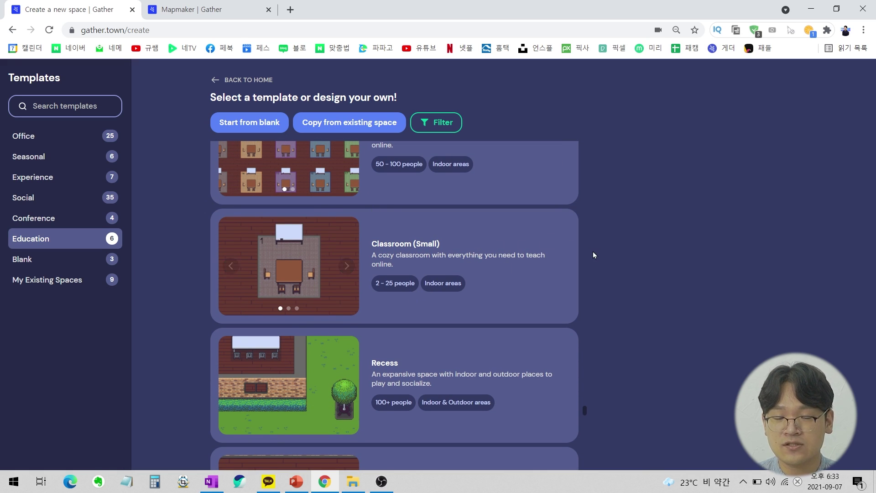
click(527, 247)
Name the space 'TEST 331', set a space password, choose Educators and students, and create it.
text(TEST 331)
click(855, 377)
click(782, 366)
text(331)
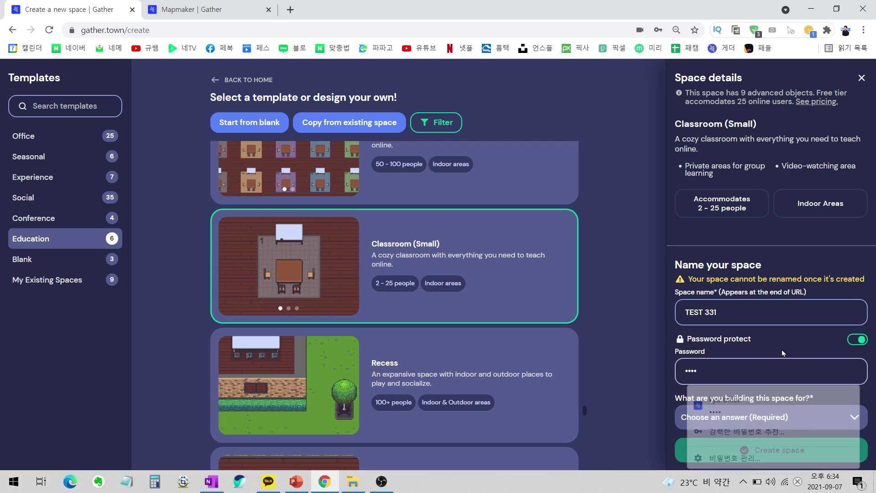
click(776, 417)
click(740, 343)
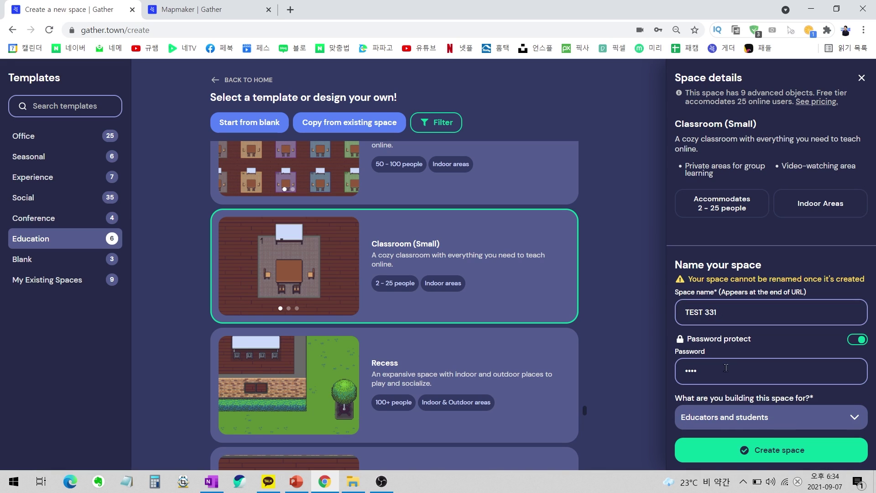
click(803, 451)
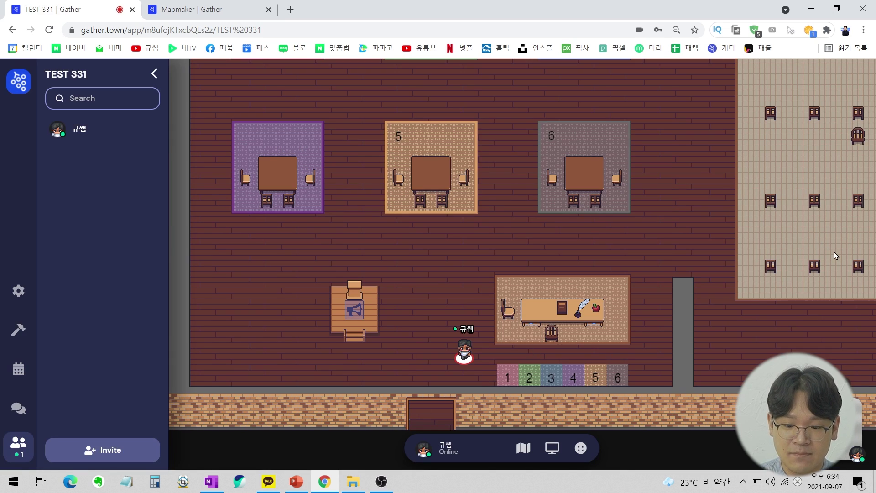
Walk the avatar up the room and around table 2's rug and whiteboard.
key(Up)
key(Up)
key(Up)
key(Up)
key(Up)
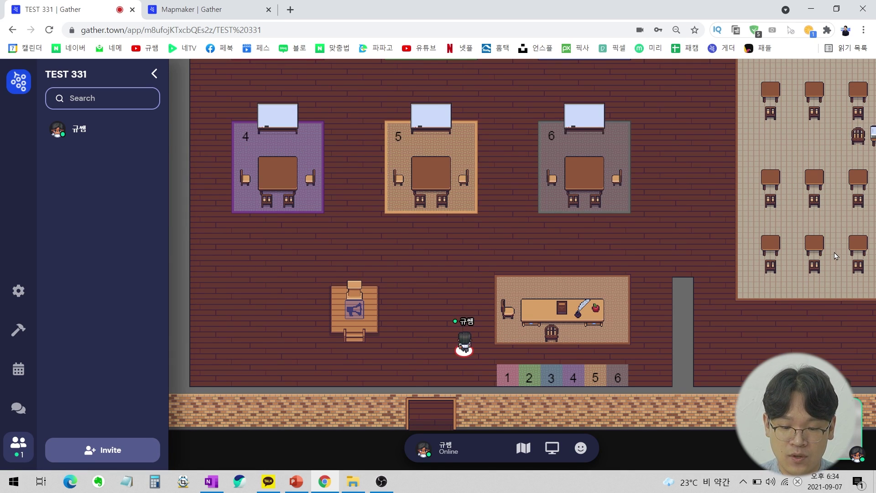
key(Right)
key(Right)
key(Up)
key(Up)
key(Up)
key(Up)
key(Up)
key(Up)
key(Up)
key(Up)
key(Up)
key(Up)
key(Up)
key(Up)
key(Up)
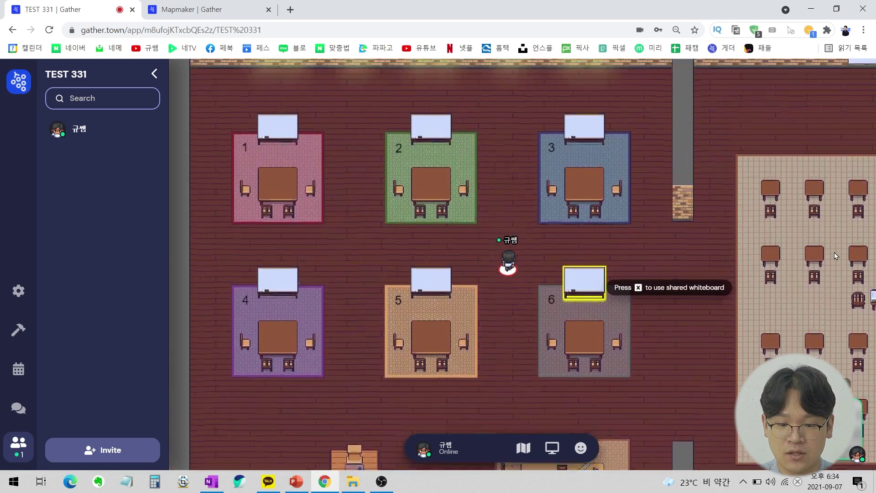
key(Left)
key(Left)
key(Left)
key(Down)
key(Down)
key(Down)
key(Down)
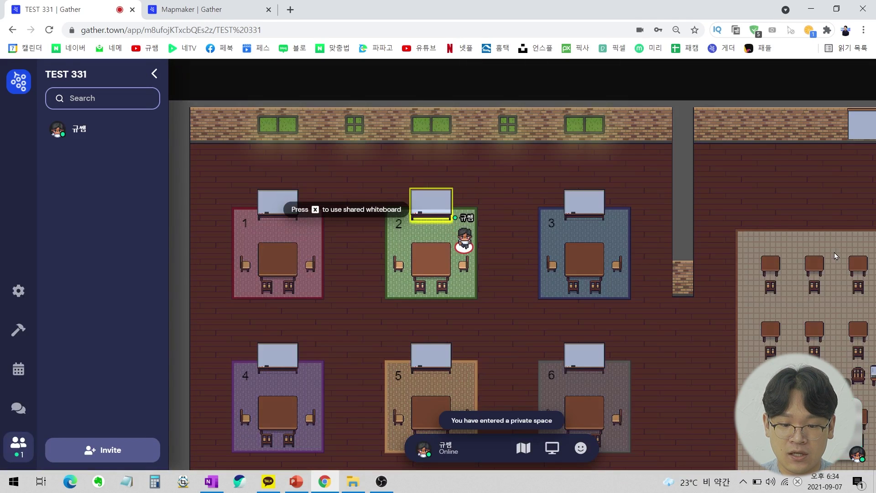
key(Left)
key(Left)
key(Up)
key(Up)
key(Right)
key(Right)
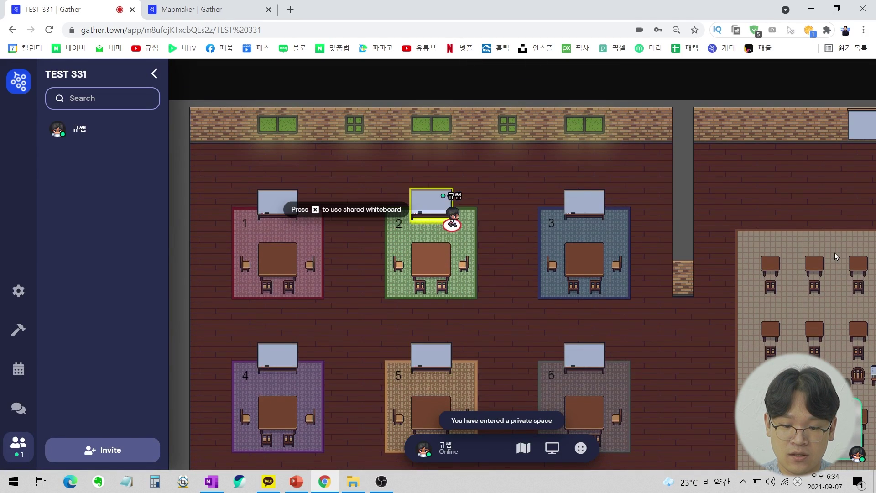
key(Down)
key(Down)
key(Left)
key(Left)
key(Up)
key(Left)
key(Up)
key(Up)
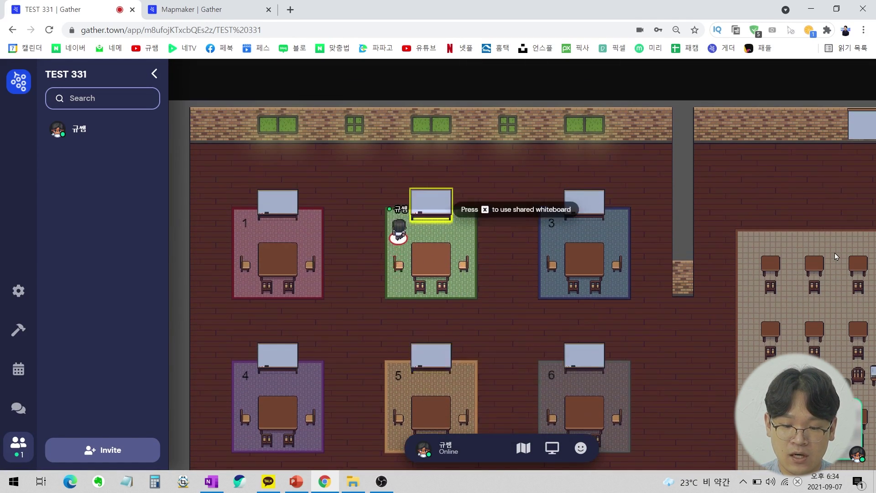
key(Right)
key(Right)
key(Right)
key(Down)
key(Down)
key(Right)
key(Right)
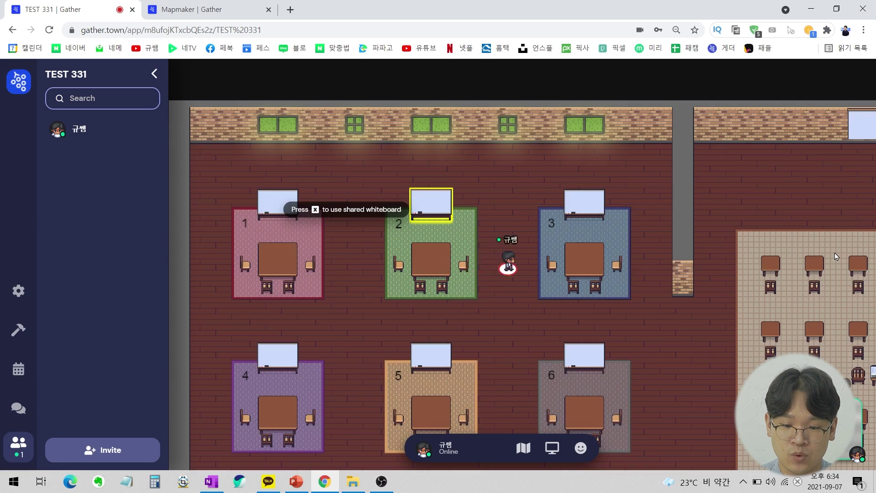
key(Left)
key(Left)
key(Right)
key(Left)
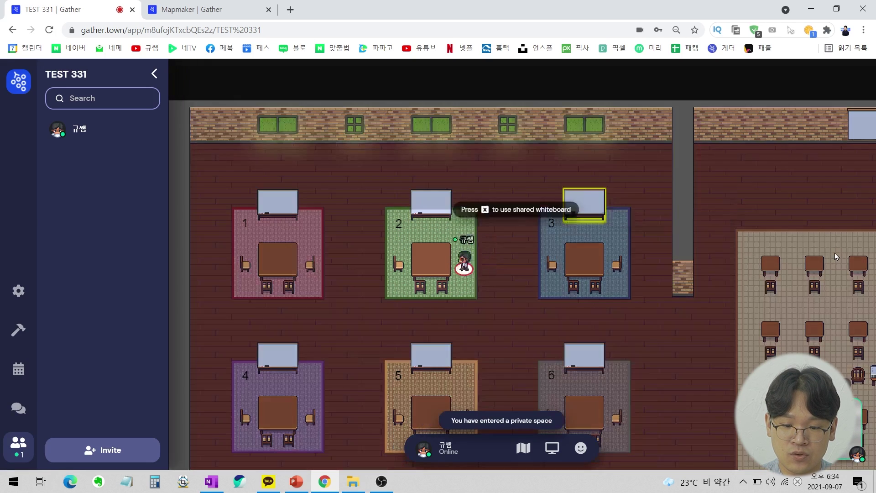
Walk past tables 3 and 6, along the numbered tiles, and onto the podium spotlight.
key(Right)
key(Right)
key(Right)
key(Right)
key(Down)
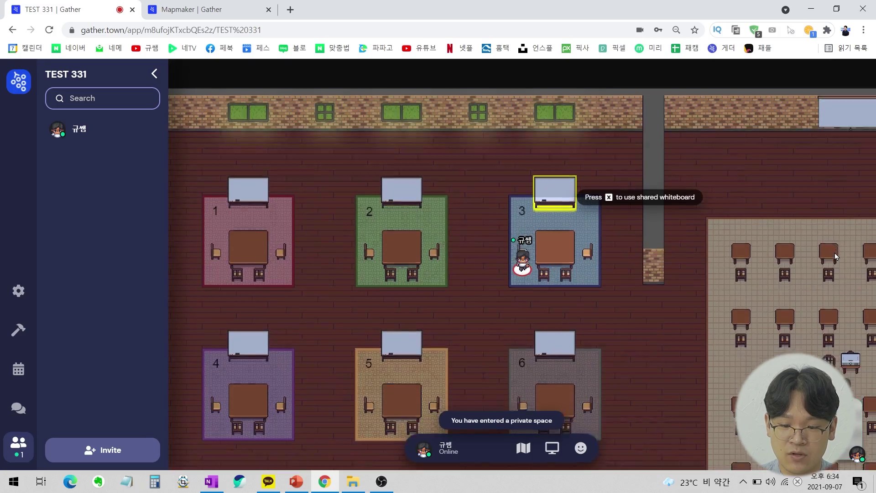
key(Right)
key(Down)
key(Down)
key(Down)
key(Left)
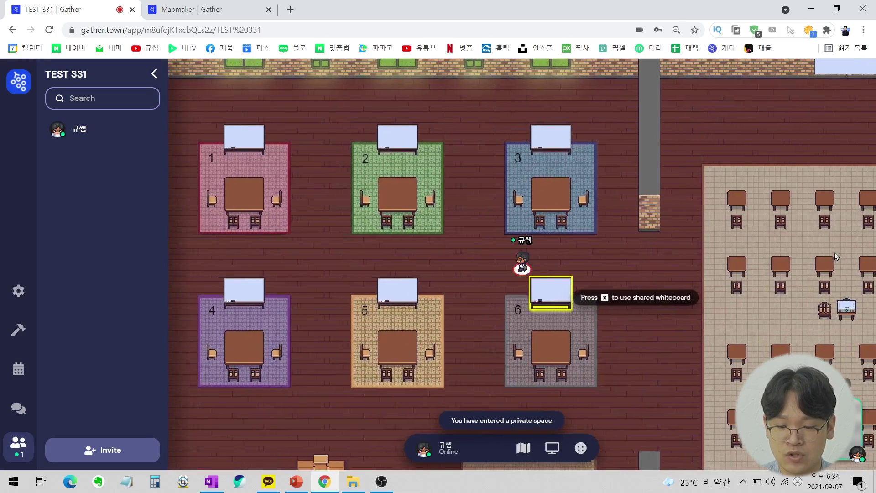
key(Down)
key(Down)
key(Right)
key(Down)
key(Down)
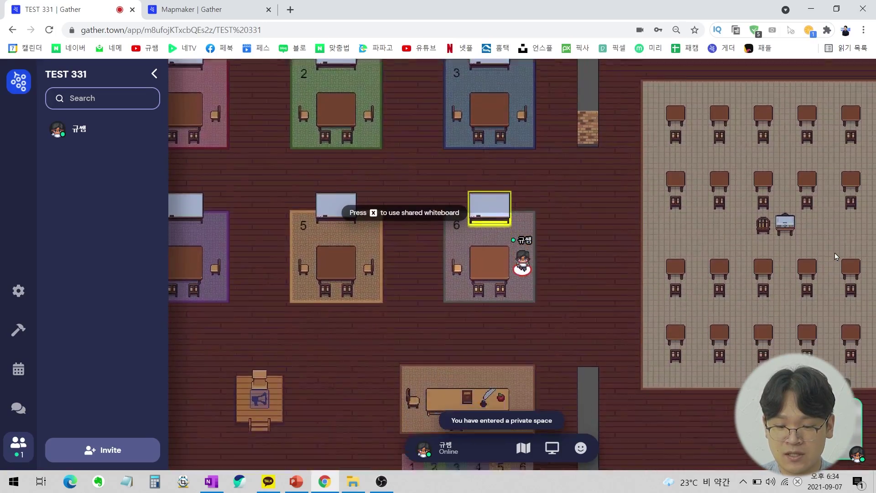
key(Right)
key(Down)
key(Down)
key(Down)
key(Right)
key(Down)
key(Down)
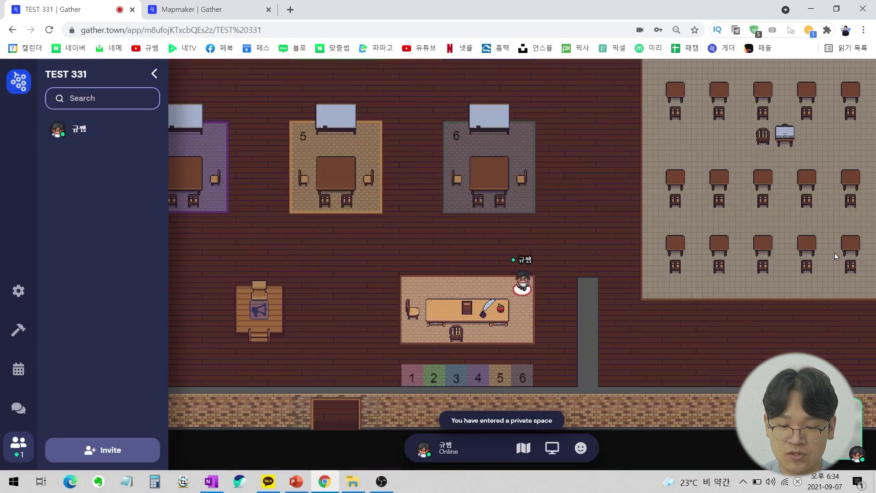
key(Down)
key(Down)
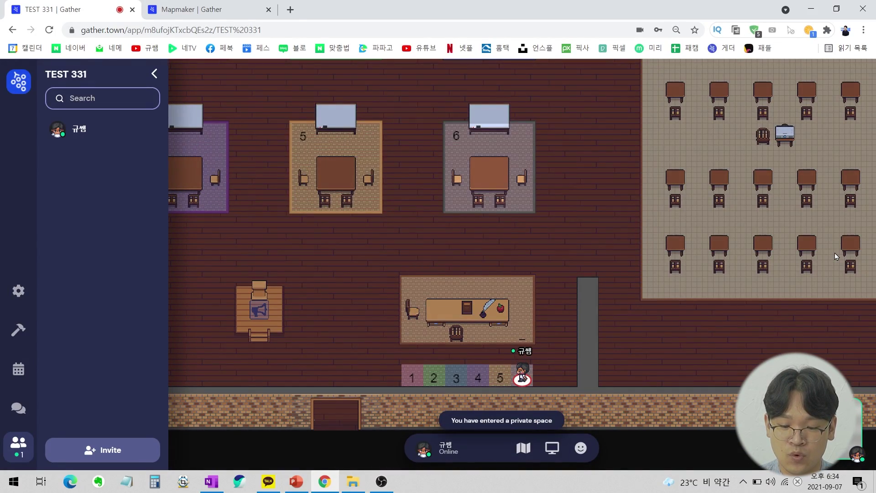
key(Left)
key(Left)
key(Left)
key(Left)
key(Left)
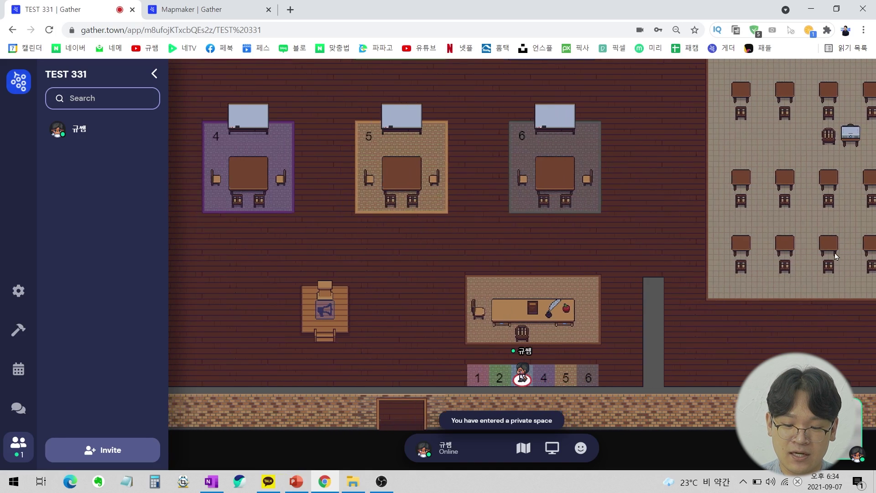
key(Left)
key(Left)
key(Left)
key(Left)
key(Left)
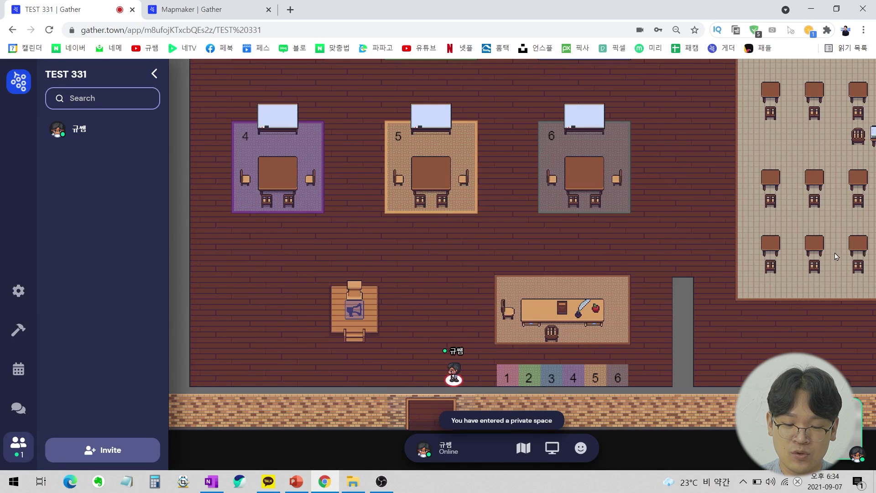
key(Left)
key(Left)
key(Up)
key(Up)
key(Up)
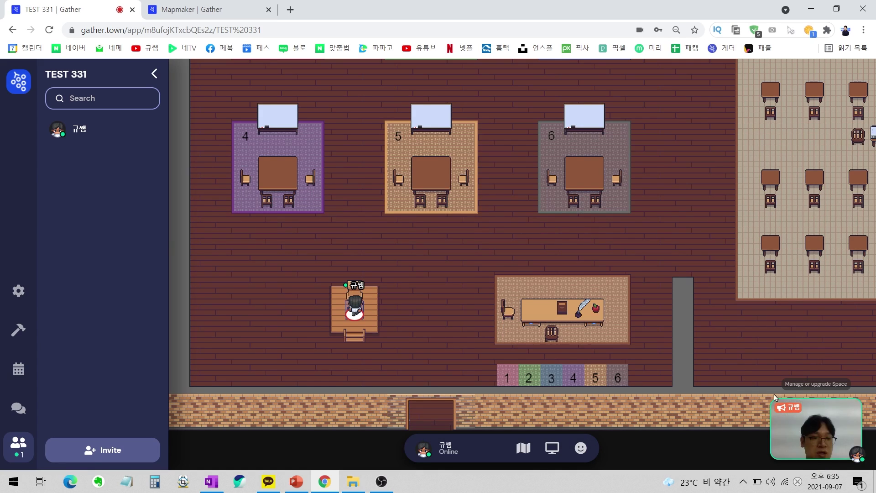
Walk off the podium through the desk rows and onto the front spotlight square.
key(Down)
key(Right)
key(Up)
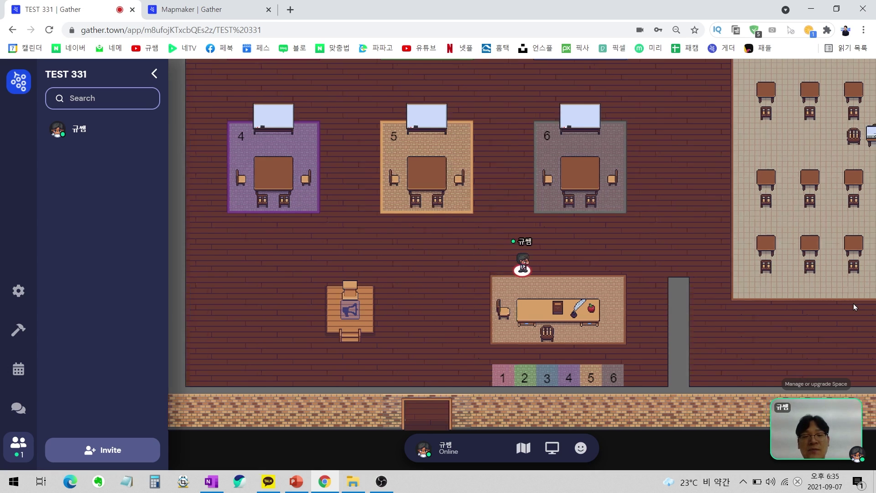
key(Right)
key(Right)
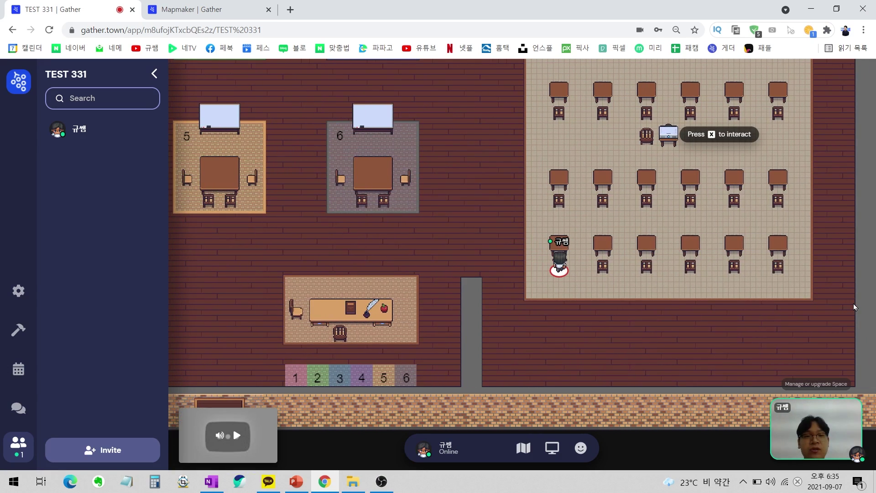
key(Up)
key(Up)
key(Right)
key(Up)
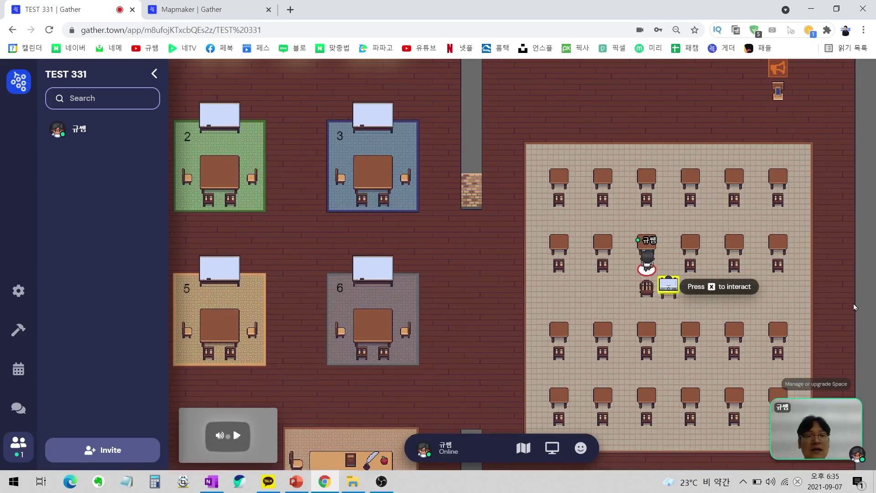
key(Left)
key(Right)
key(Up)
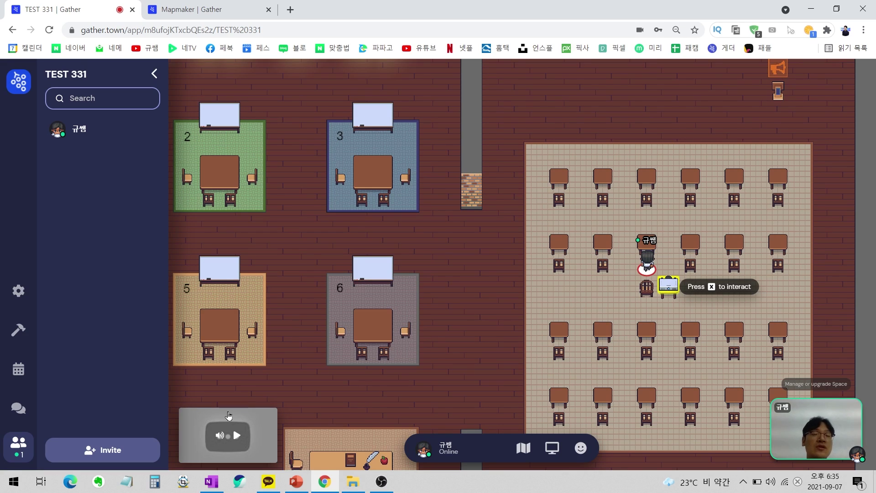
key(Up)
key(Right)
key(Right)
key(Right)
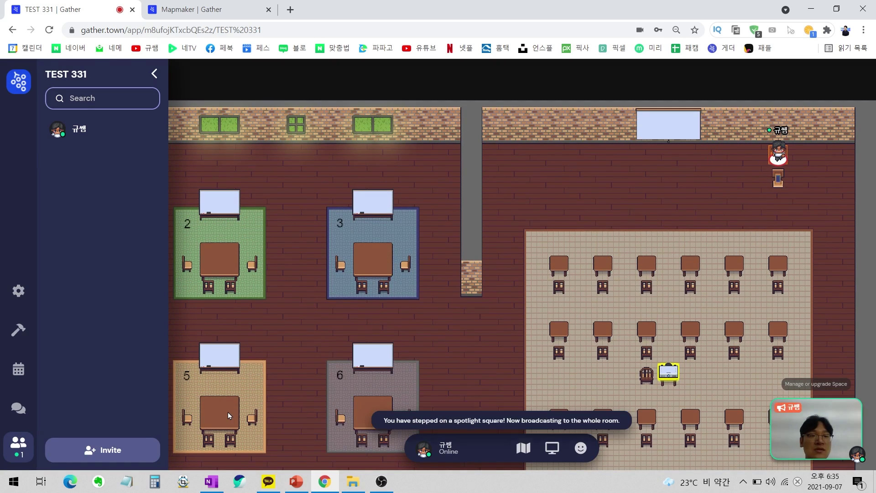
Draw red loops around the lower desk rows and room 3.
mouse_move(831, 396)
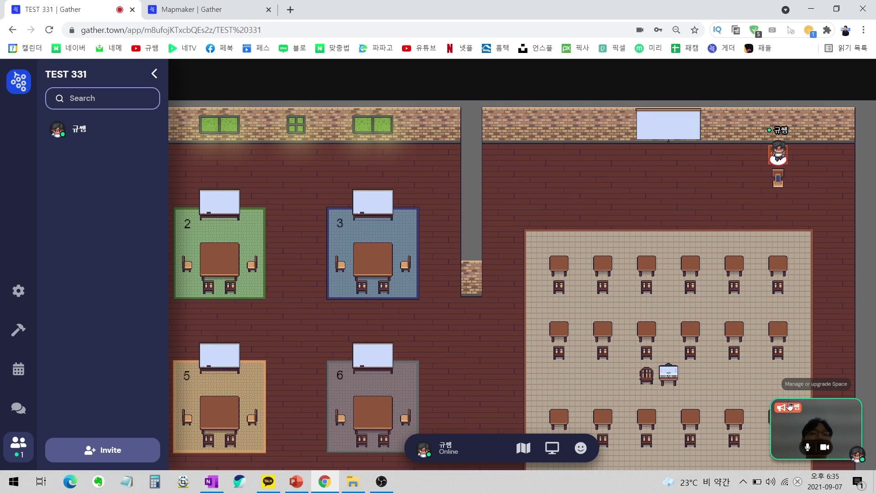
mouse_move(767, 301)
mouse_down()
mouse_move(542, 381)
mouse_move(792, 304)
mouse_up()
drag(376, 308, 398, 343)
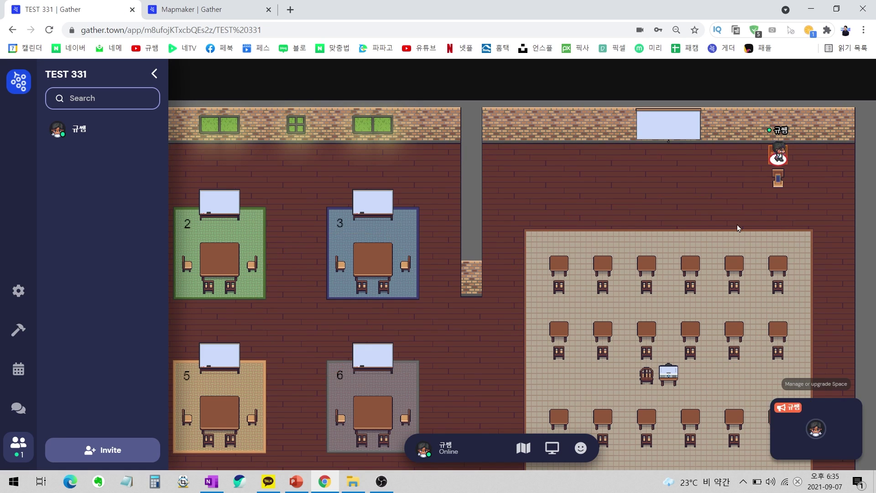
Walk the avatar along the lower corridor past table 5 to the bottom doorway.
key(Down)
key(Left)
key(Left)
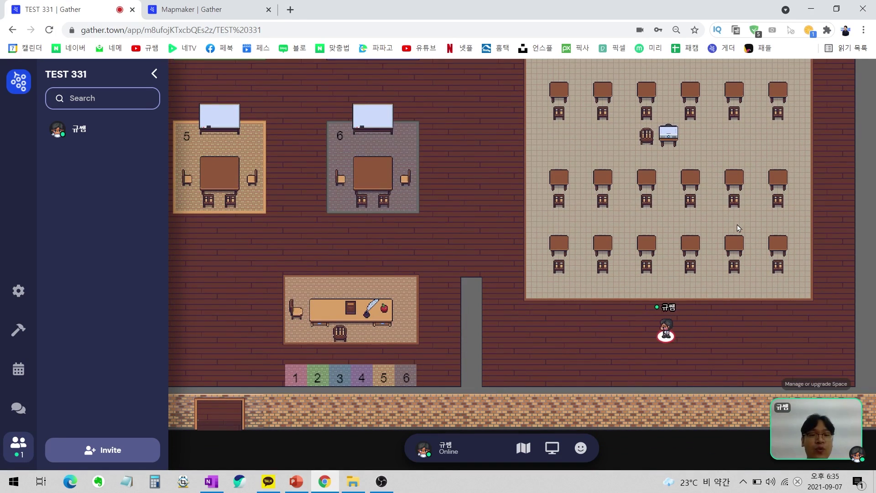
key(Up)
key(Left)
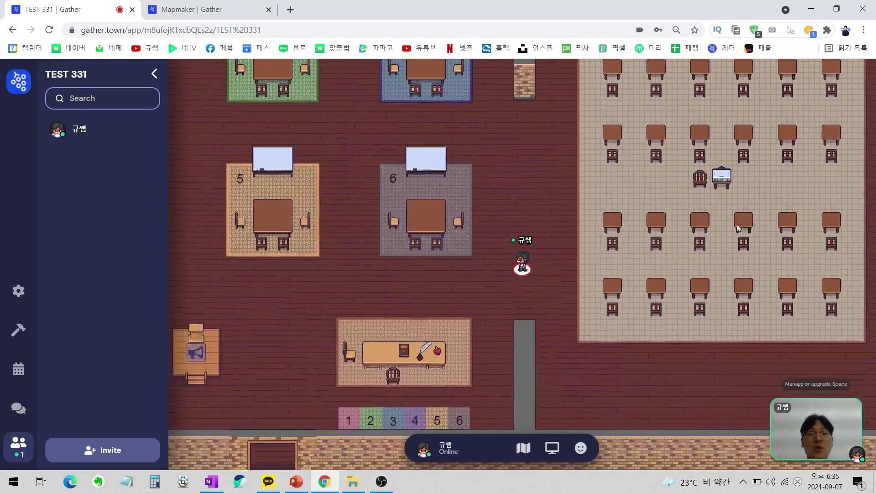
key(Down)
key(Right)
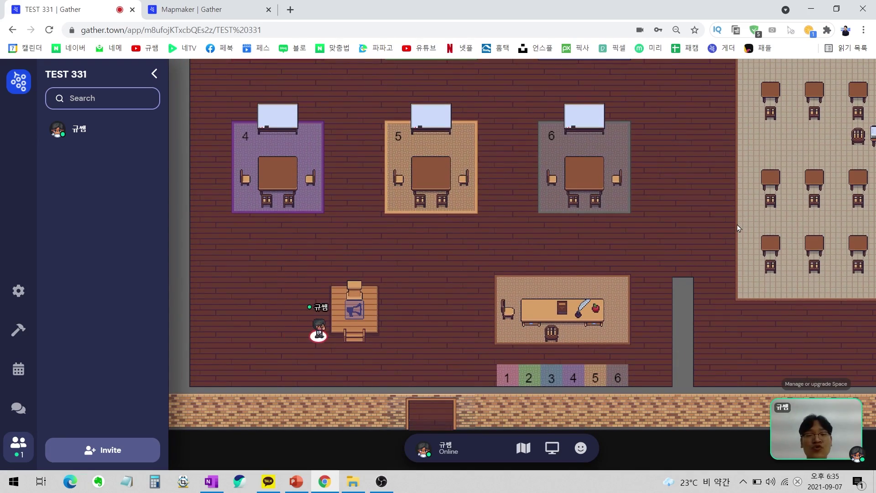
key(Up)
key(Right)
key(Down)
key(Left)
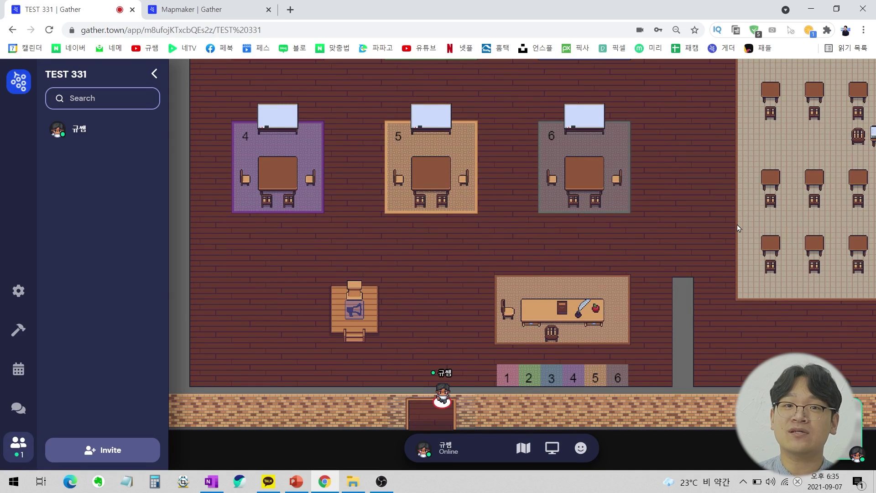
Walk into the front desk's private area, up beside room 3, and back down.
key(Up)
key(Right)
key(Up)
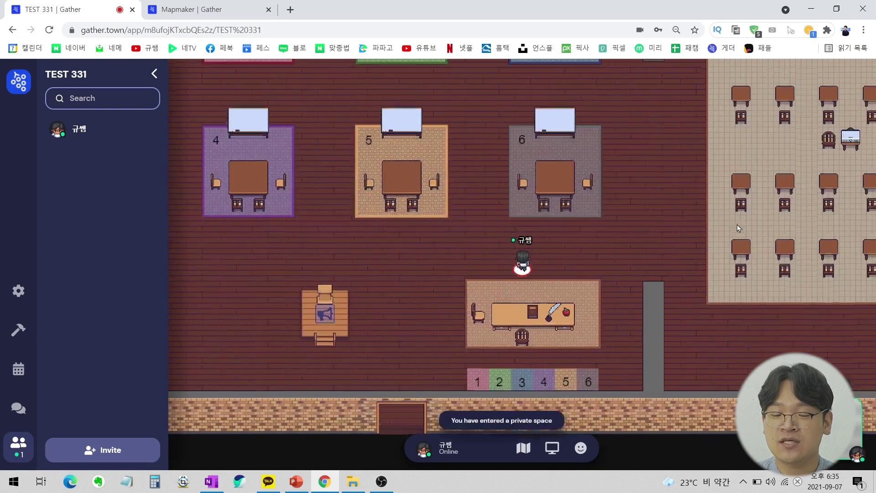
key(Up)
key(Right)
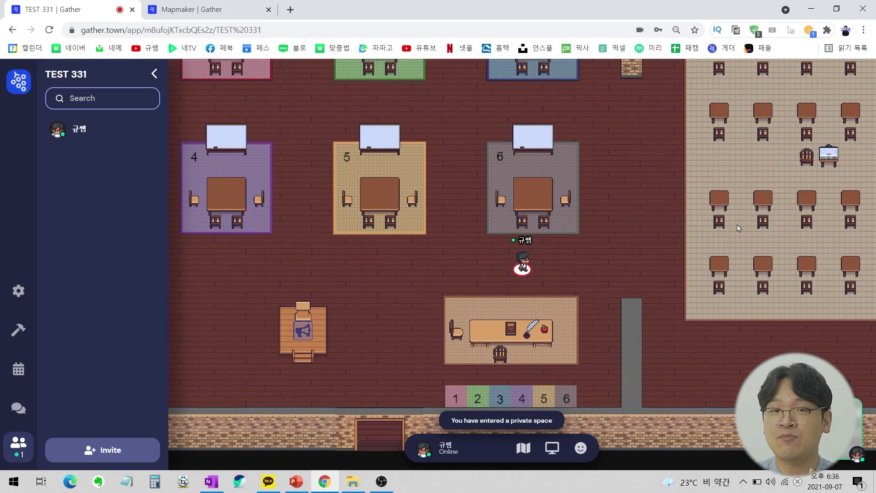
key(Right)
key(Up)
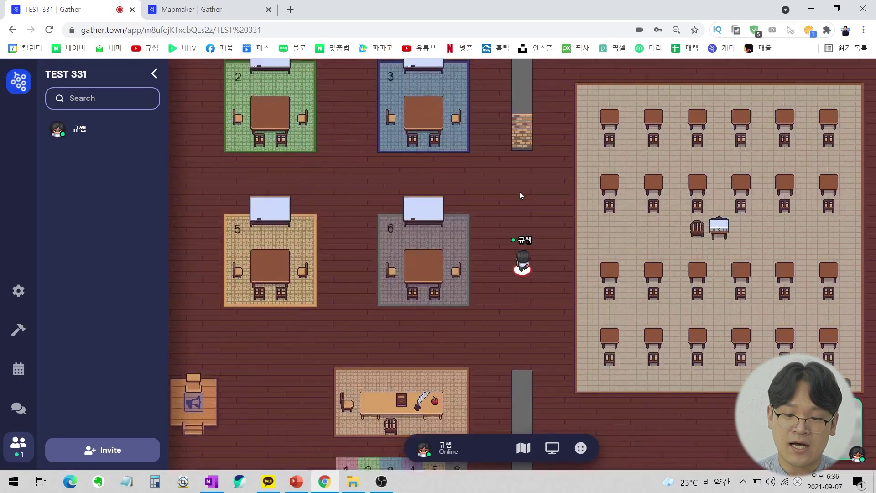
key(Right)
key(Down)
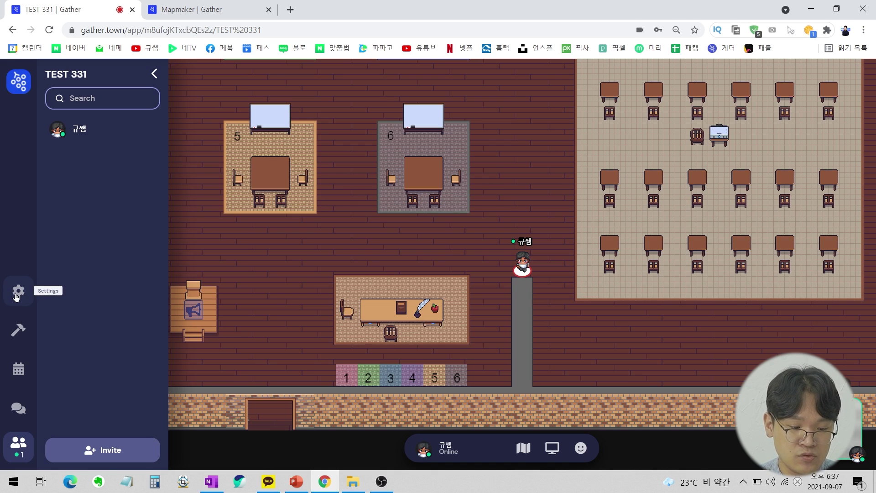
click(18, 291)
Open the TEST 331 map in Mapmaker via Customize Space and switch to the Select tool.
click(321, 199)
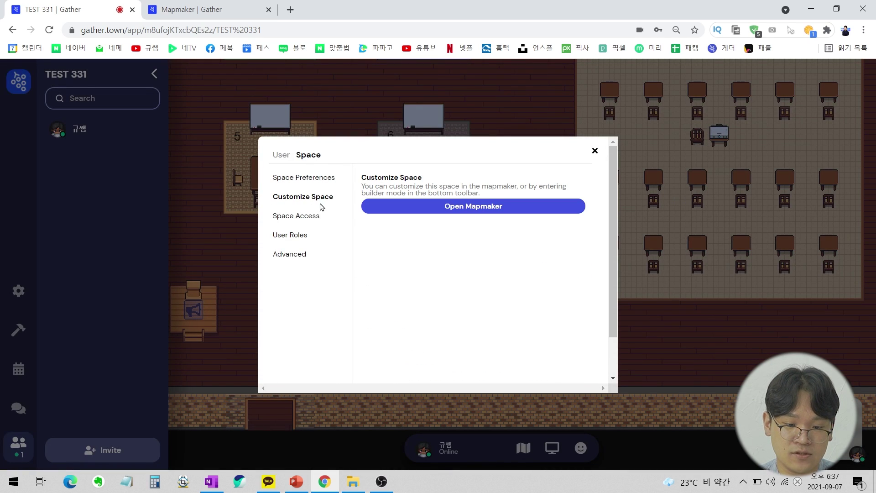
click(502, 209)
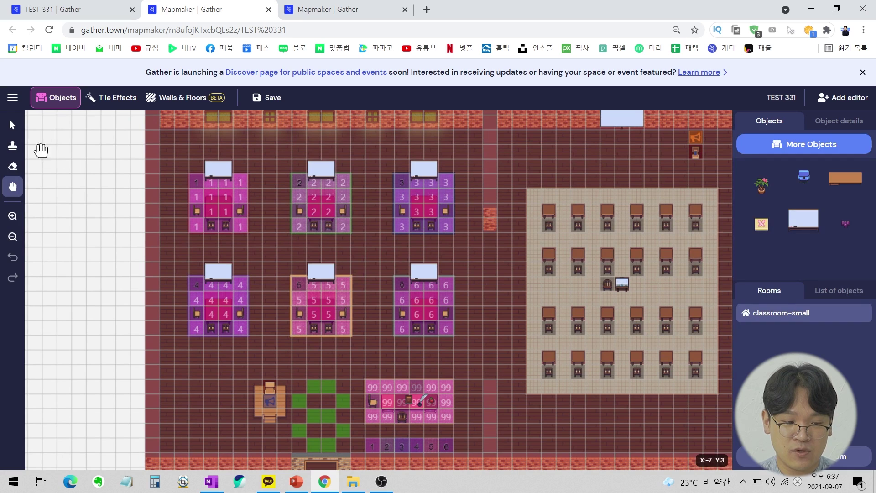
click(13, 124)
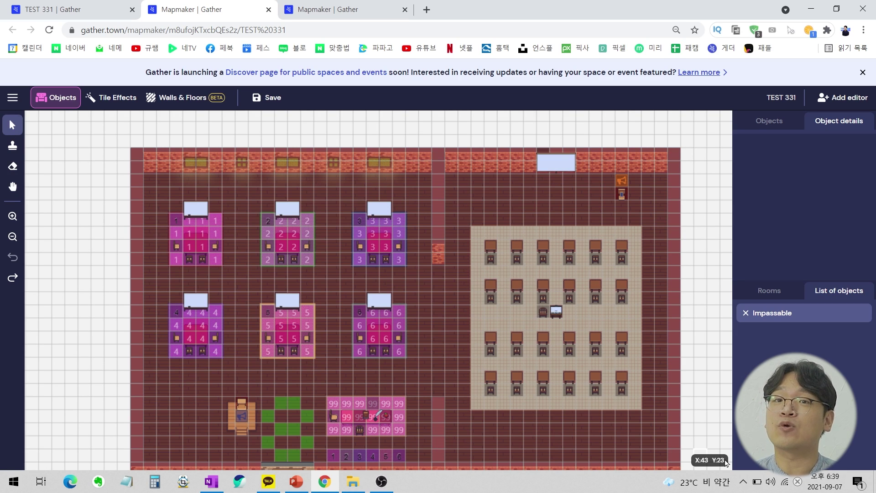
scroll(726, 462, down, 1)
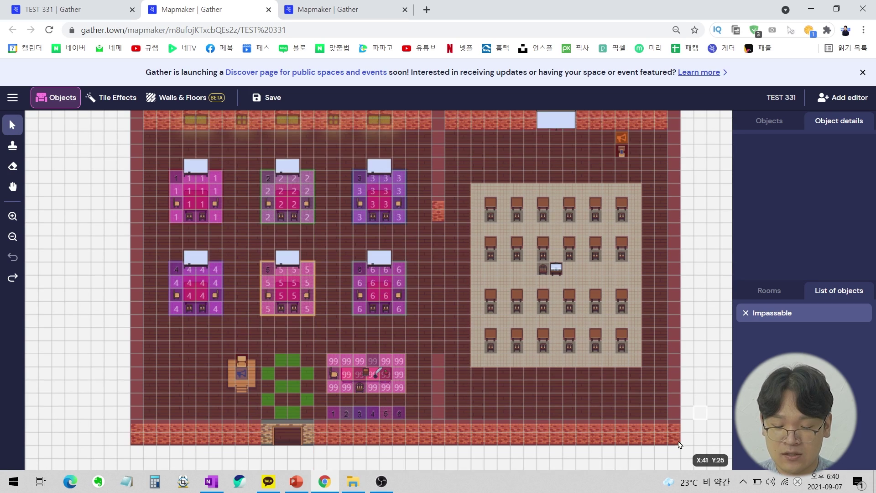
scroll(656, 404, up, 2)
scroll(542, 263, down, 2)
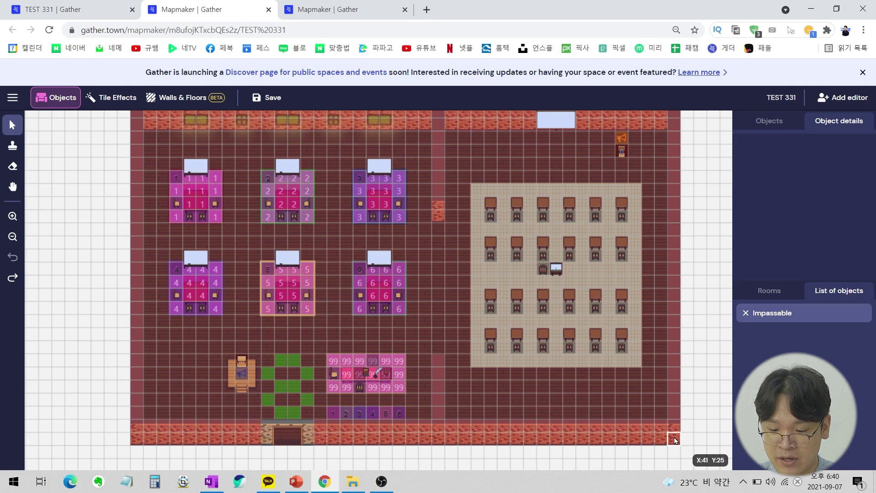
scroll(587, 132, up, 1)
scroll(656, 295, down, 3)
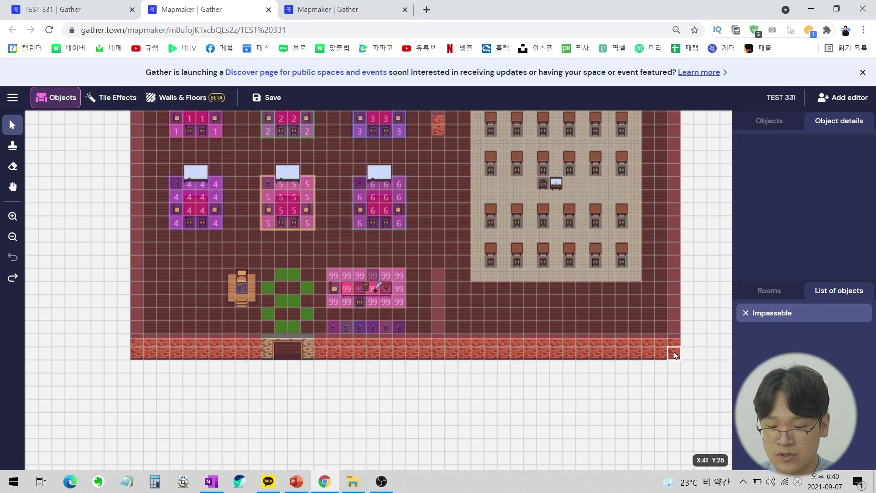
scroll(675, 355, up, 1)
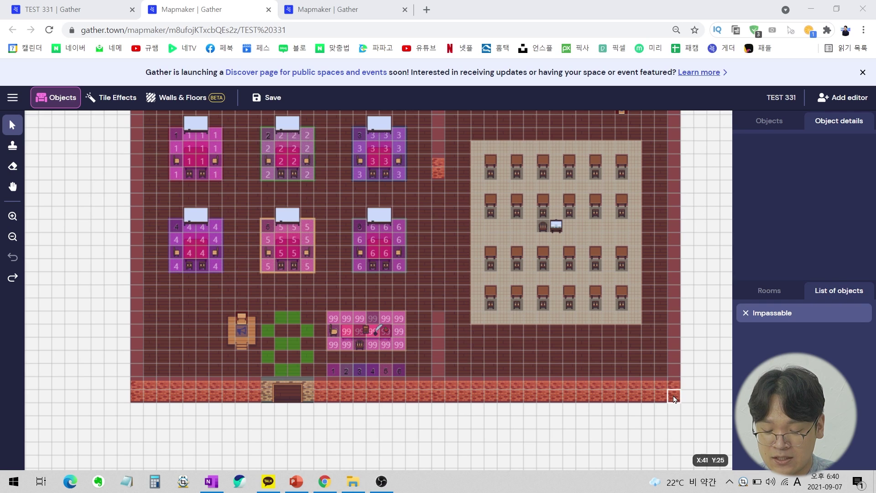
Take a screen capture of the map coordinate readout and dismiss the result window.
key(ctrl+shift+c)
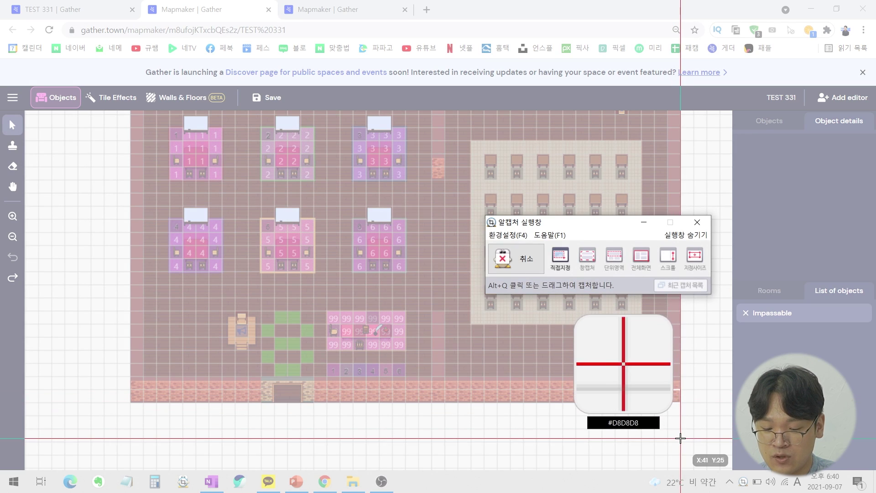
drag(681, 438, 744, 474)
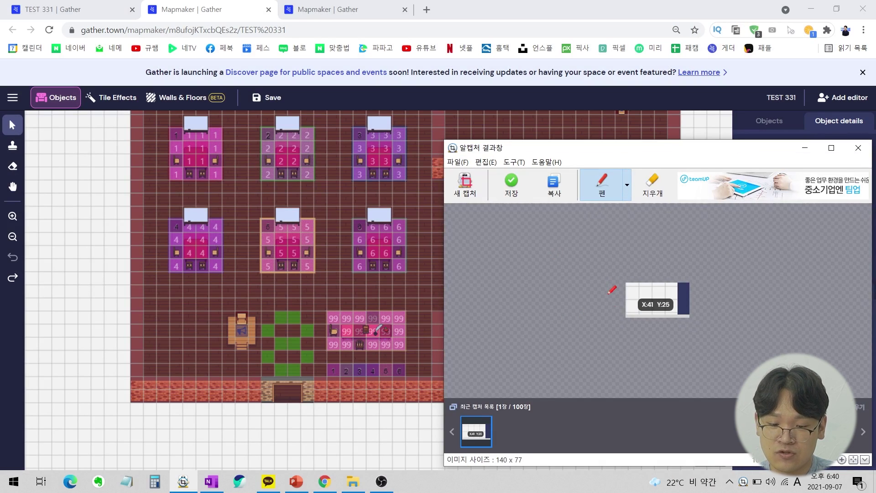
key(Escape)
scroll(597, 319, up, 2)
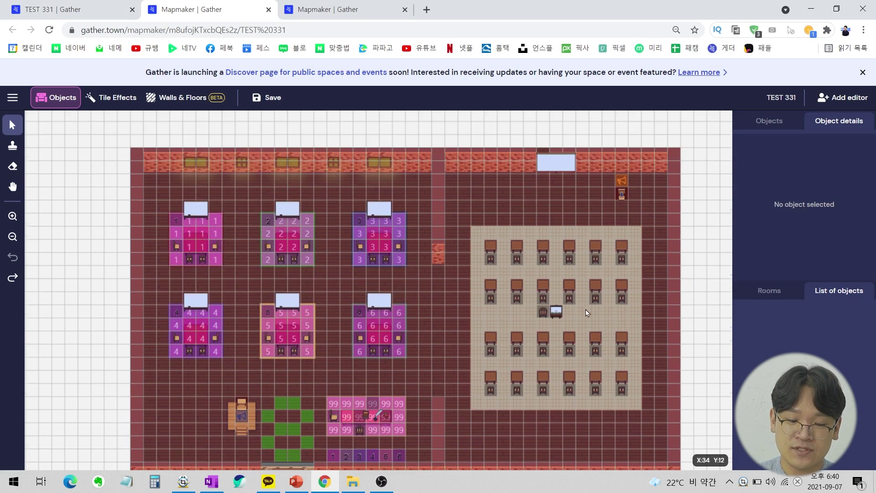
scroll(467, 226, down, 1)
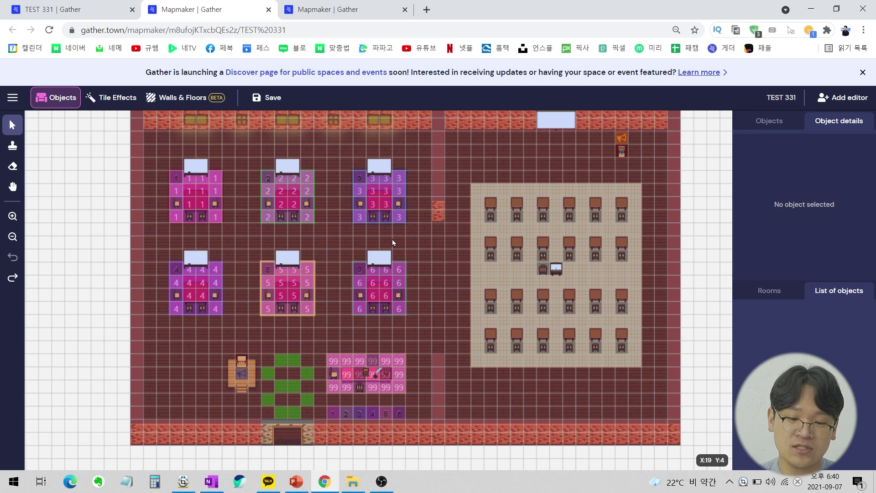
scroll(503, 206, down, 3)
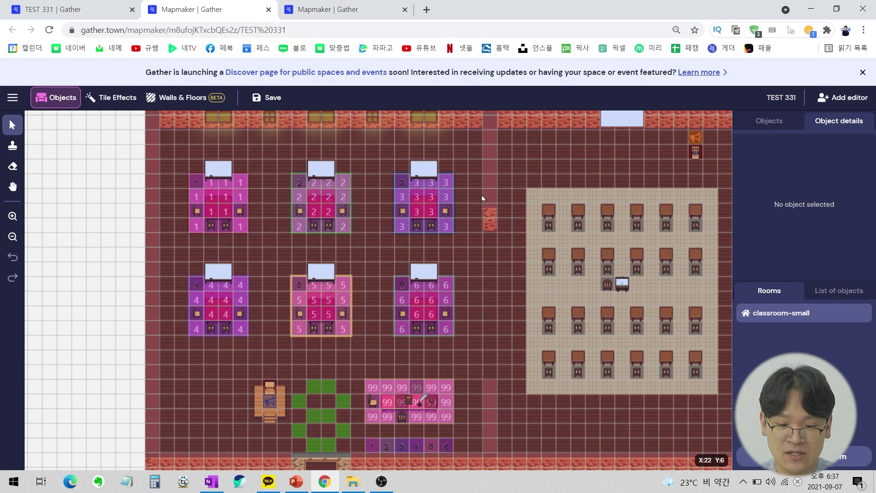
click(13, 146)
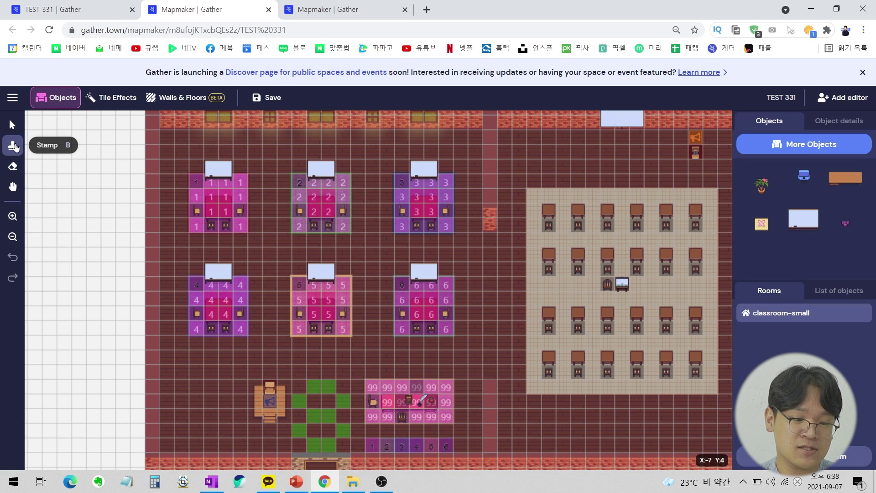
click(12, 167)
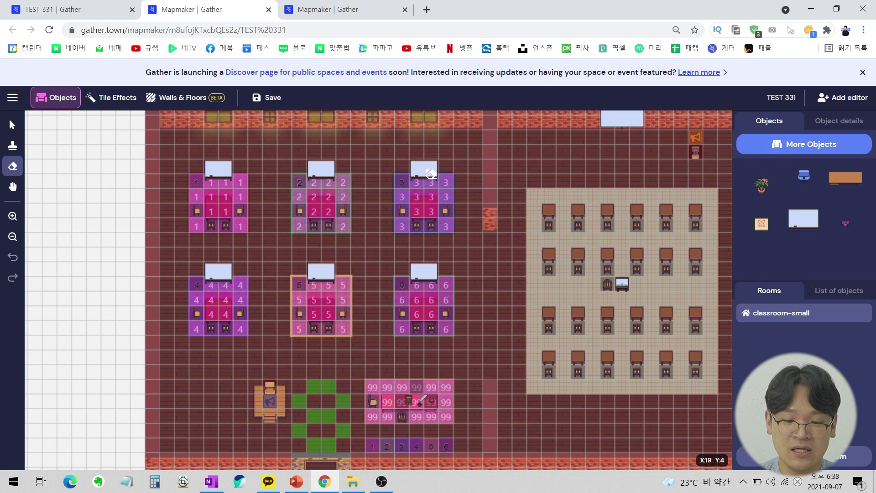
click(431, 174)
click(319, 172)
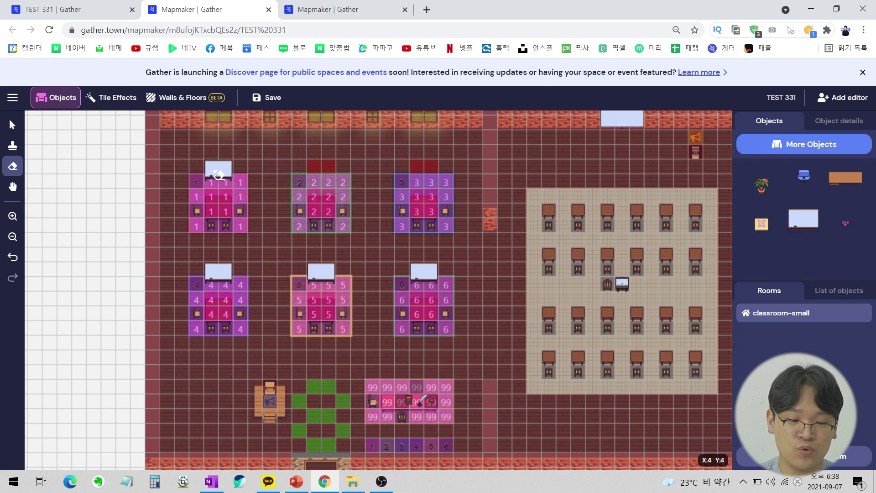
click(218, 175)
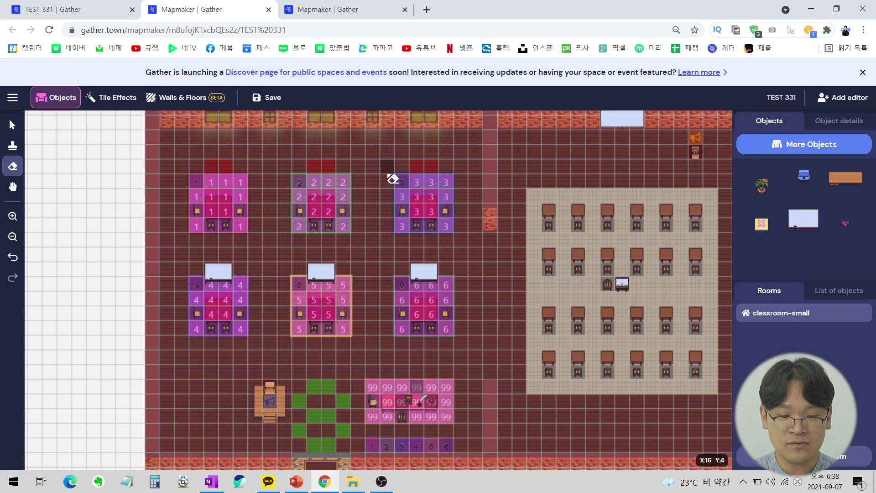
key(ctrl+z)
key(ctrl+z)
key(ctrl+z)
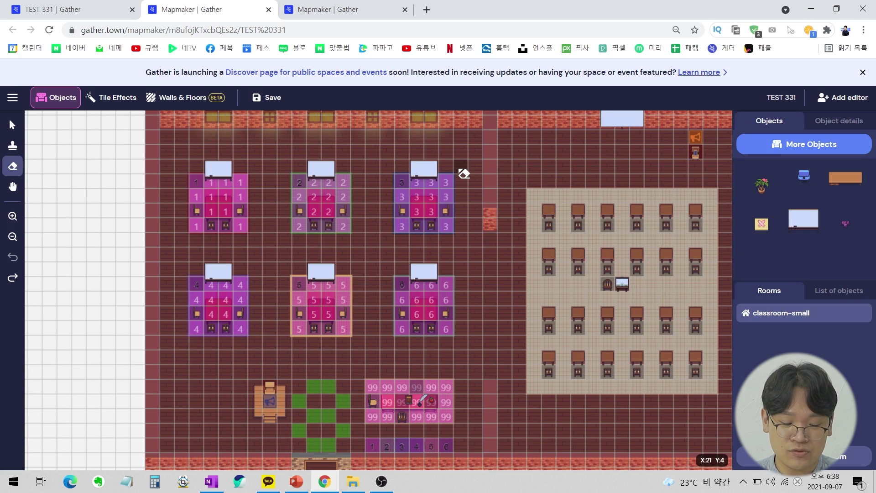
key(ctrl+shift+z)
key(ctrl+shift+z)
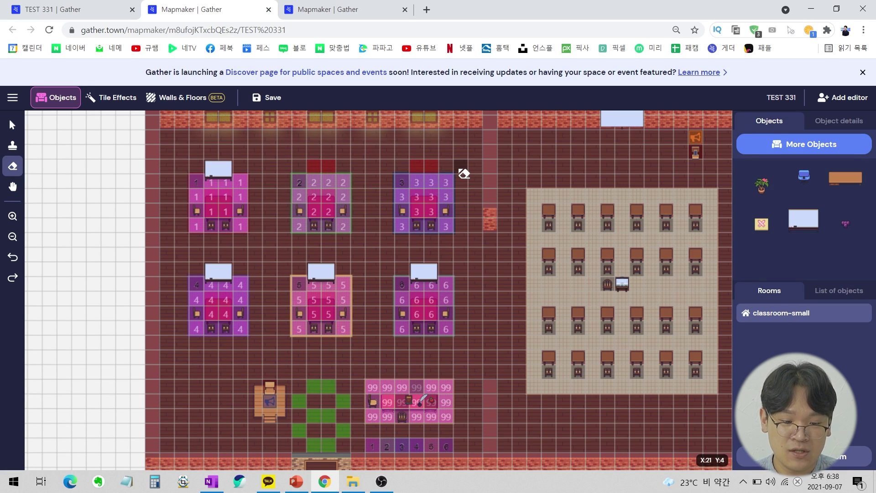
key(ctrl+shift+z)
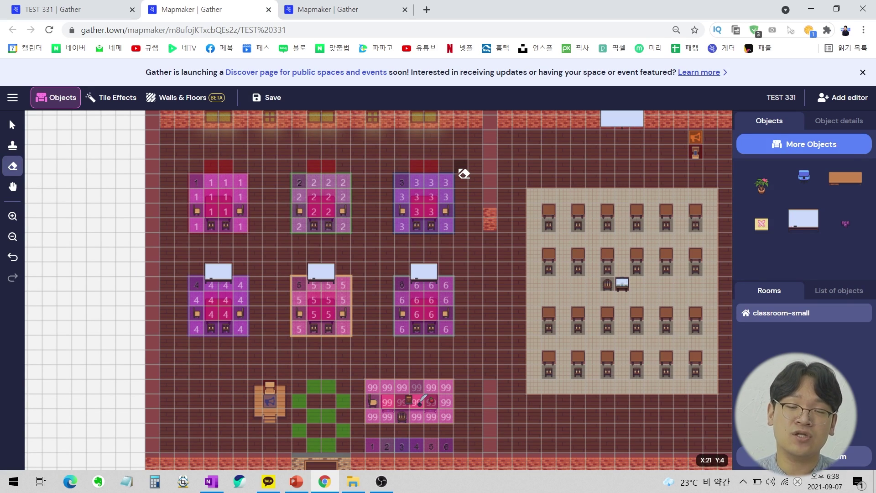
key(ctrl+z)
key(ctrl+z)
key(ctrl+z)
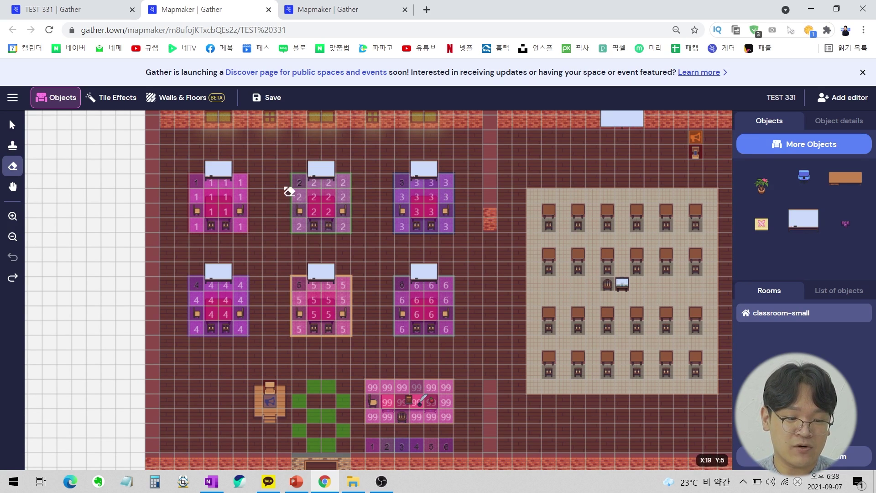
click(12, 187)
mouse_move(469, 254)
mouse_down()
mouse_move(169, 156)
mouse_move(435, 296)
mouse_move(396, 149)
mouse_move(238, 231)
mouse_move(324, 212)
mouse_move(310, 220)
mouse_up()
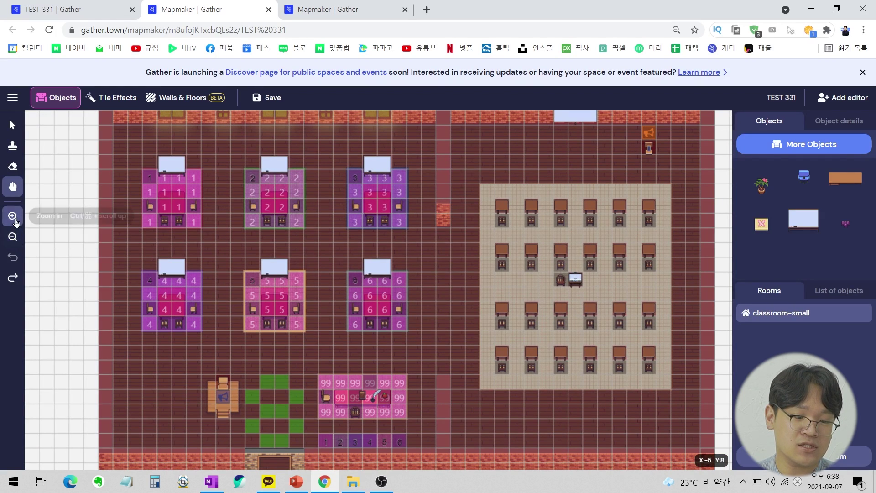
scroll(444, 244, down, 2)
scroll(450, 251, up, 2)
scroll(449, 252, down, 3)
scroll(442, 258, up, 2)
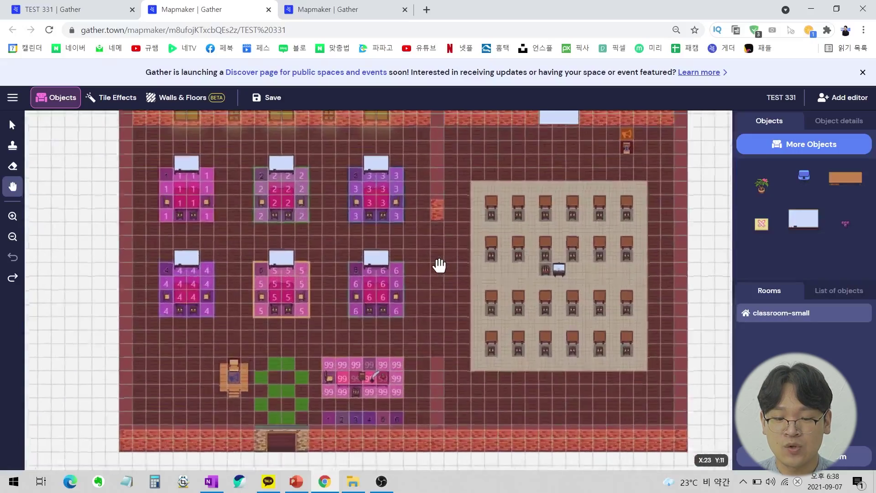
scroll(439, 259, down, 3)
scroll(440, 260, up, 3)
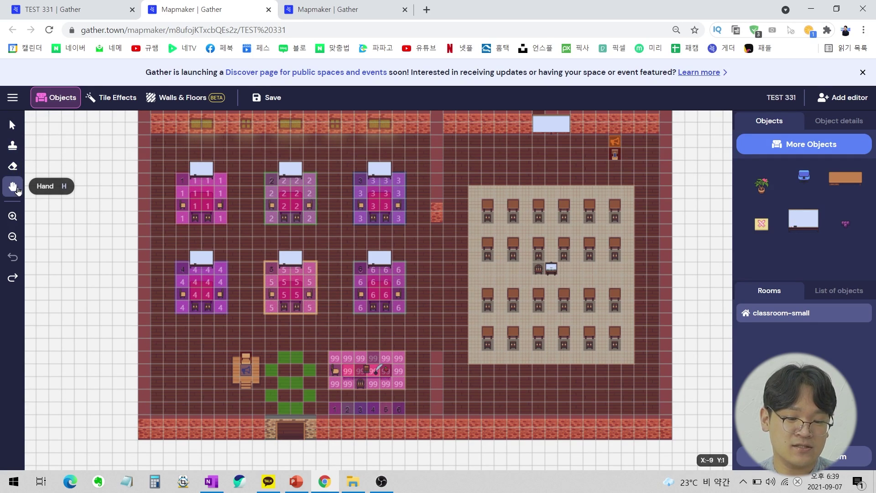
scroll(398, 265, up, 3)
scroll(398, 265, down, 3)
scroll(387, 256, up, 2)
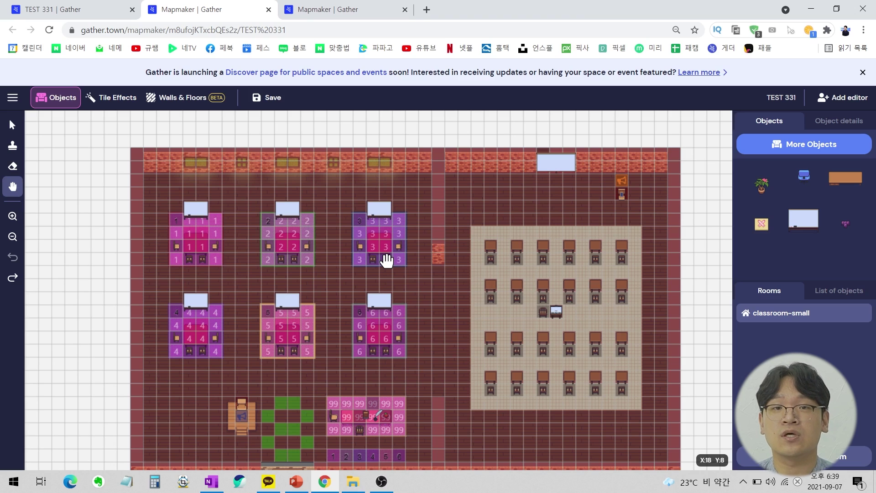
scroll(438, 228, down, 1)
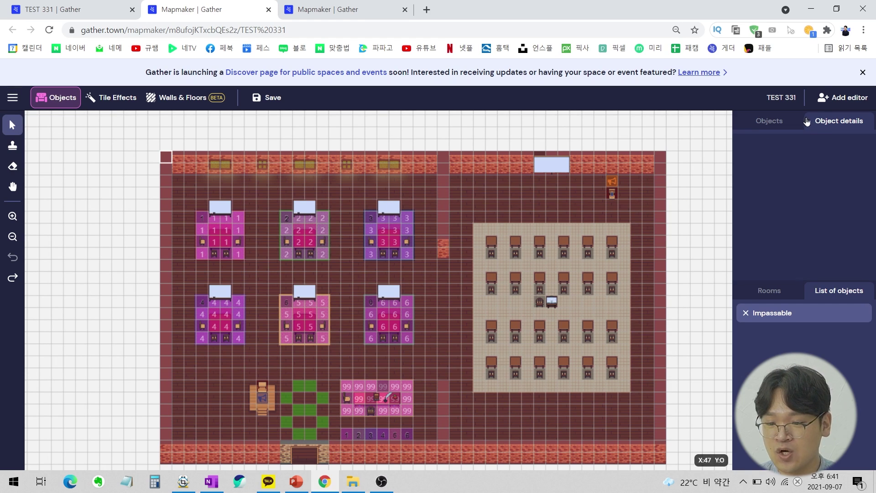
Select 4th of July Bunting (Large) from the full object catalogue as the object to place.
click(784, 120)
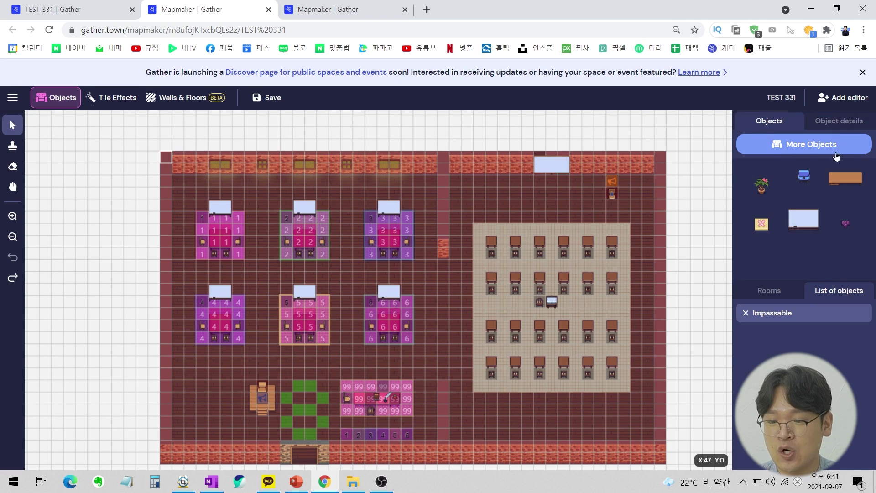
click(812, 142)
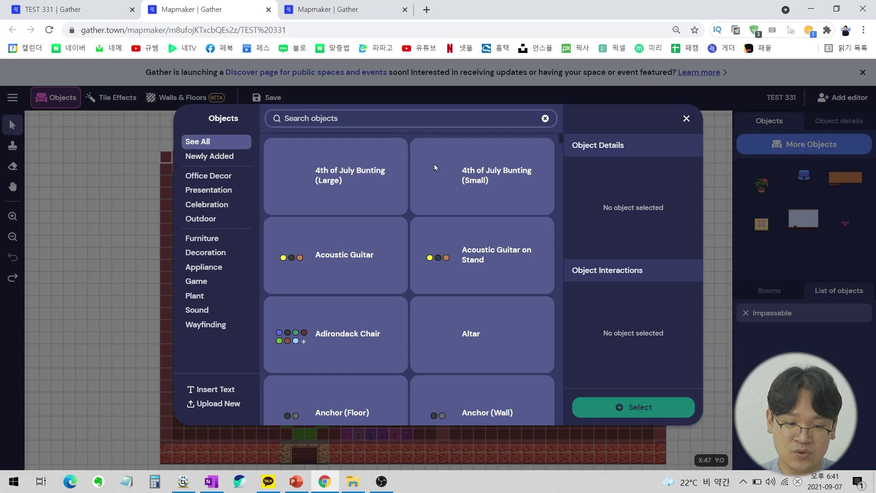
scroll(367, 206, down, 15)
scroll(361, 224, down, 10)
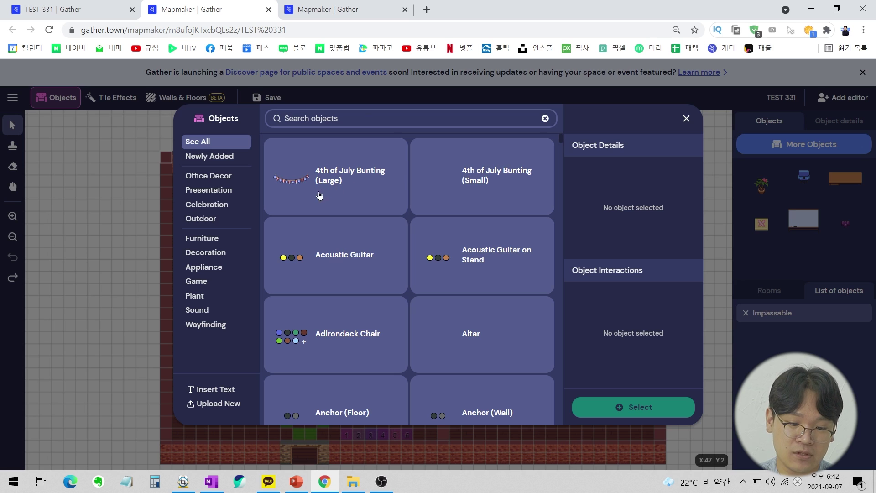
click(294, 188)
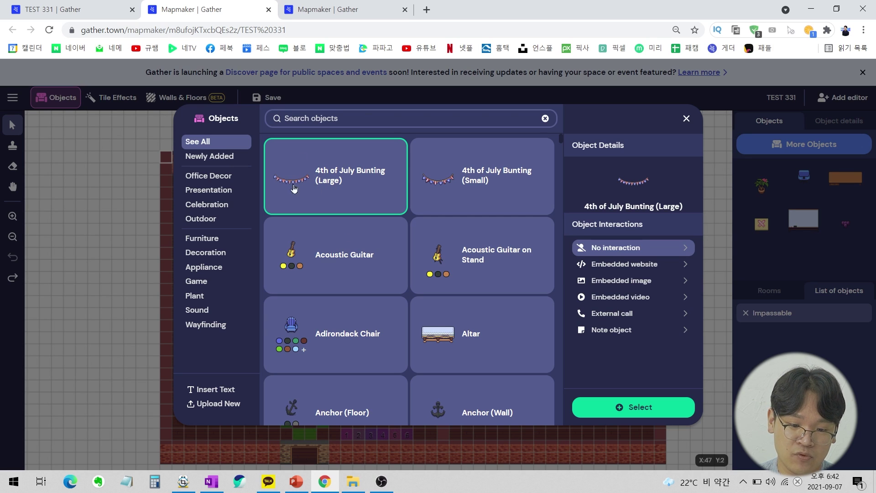
click(632, 411)
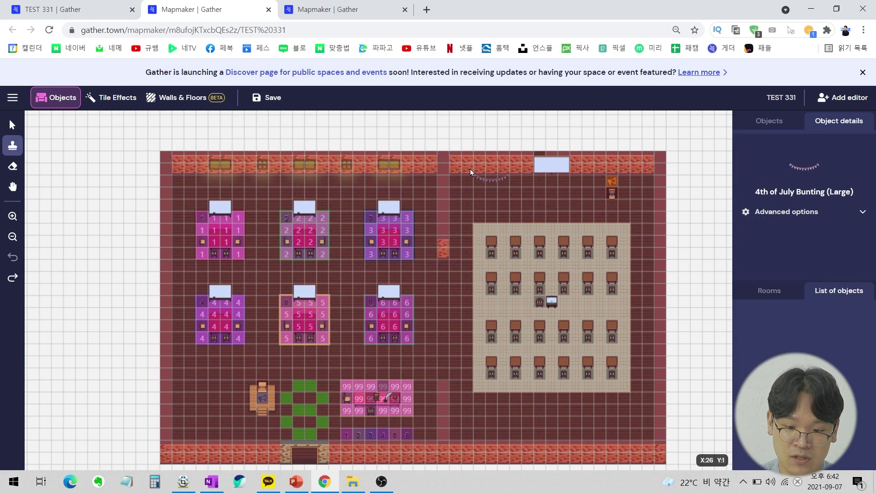
click(462, 168)
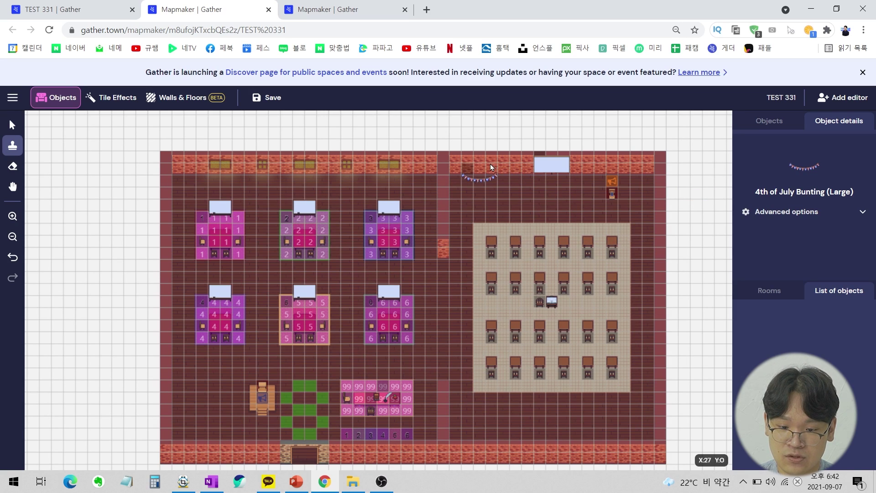
click(480, 181)
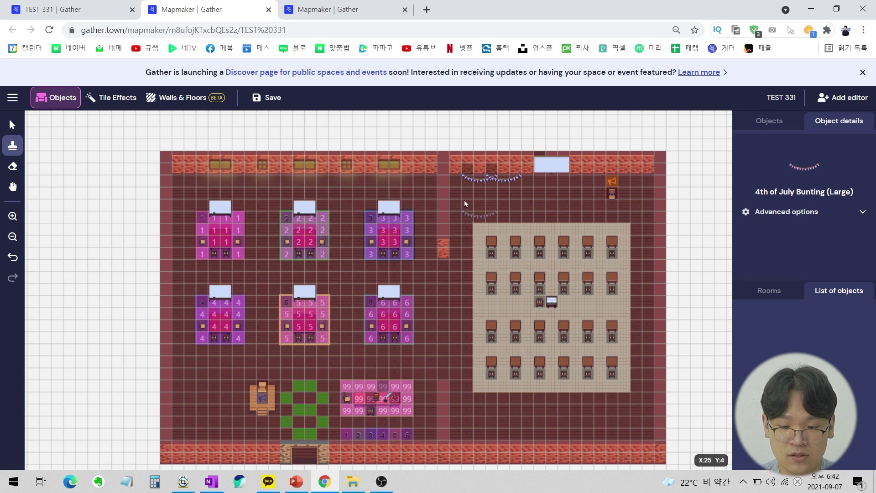
key(v)
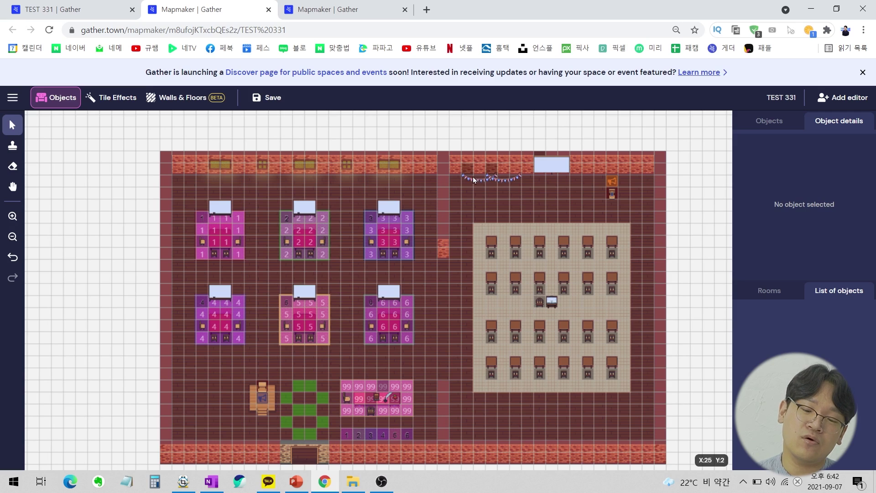
key(ctrl+z)
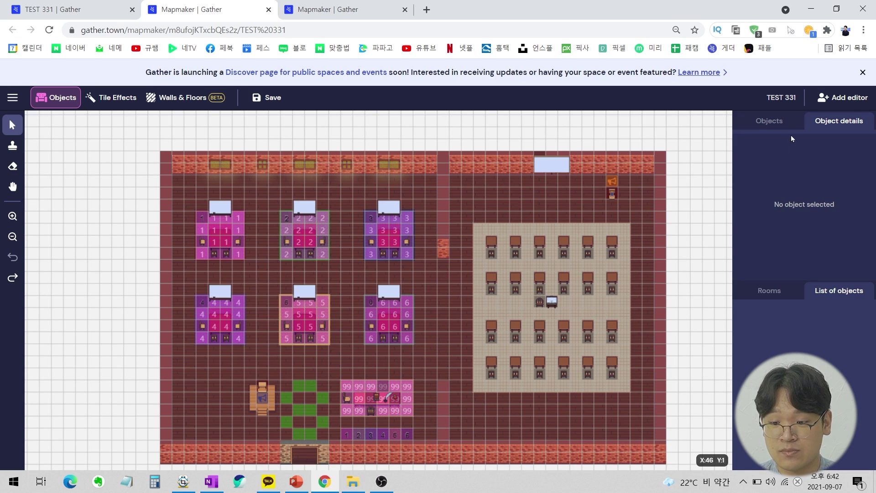
Pick the Desk with Drawers from recent objects and rotate it through four quarter turns.
click(775, 128)
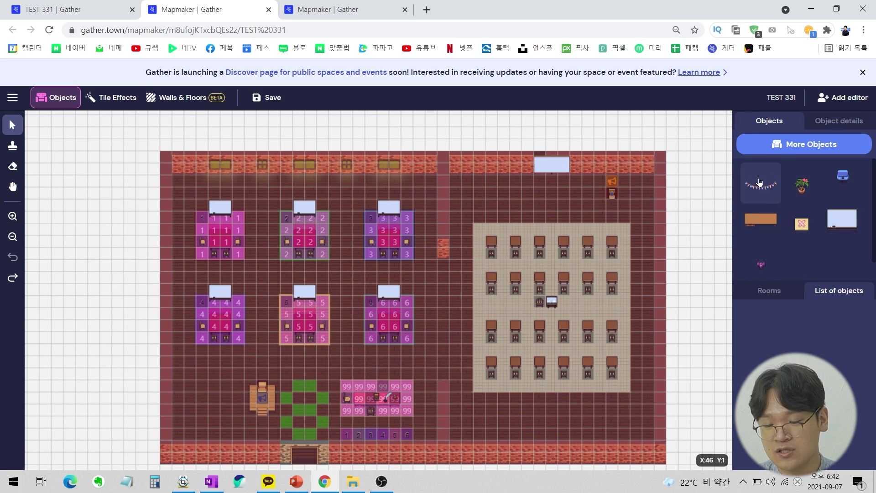
click(746, 190)
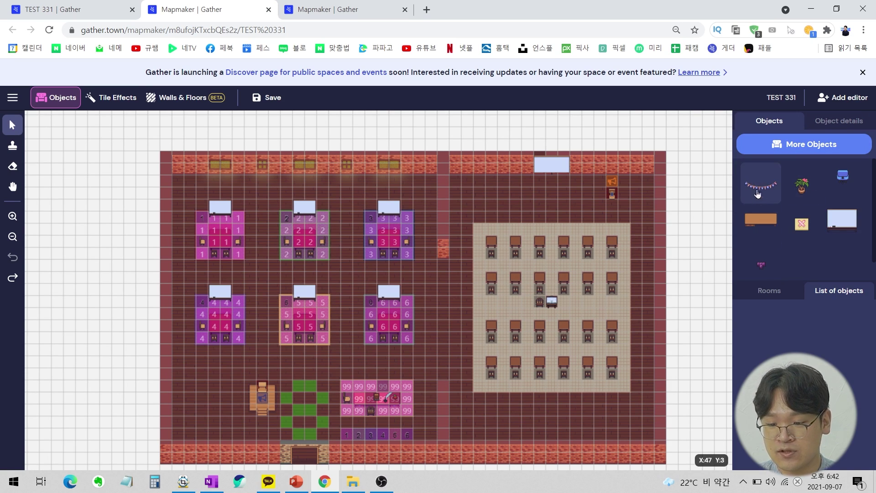
click(769, 218)
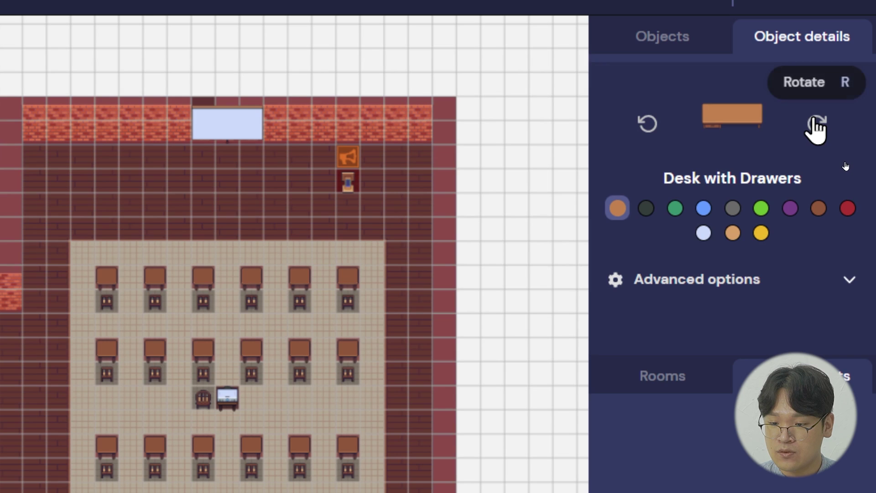
click(817, 124)
click(818, 127)
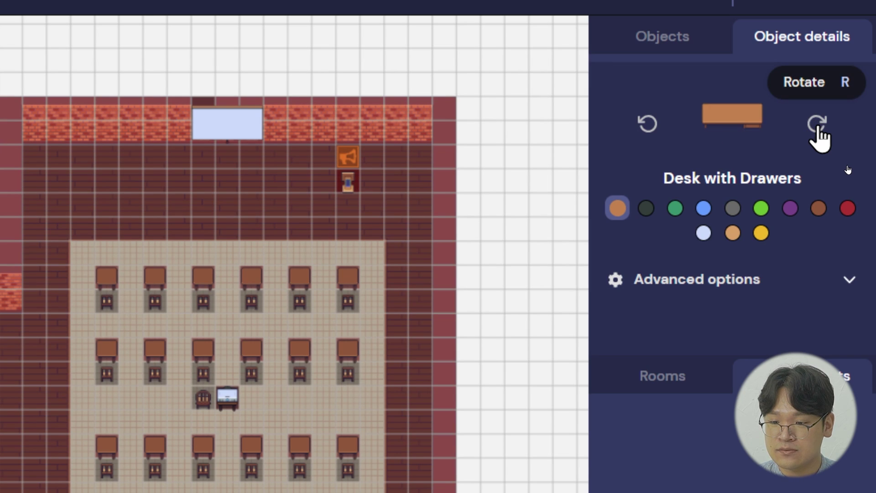
click(818, 128)
click(818, 128)
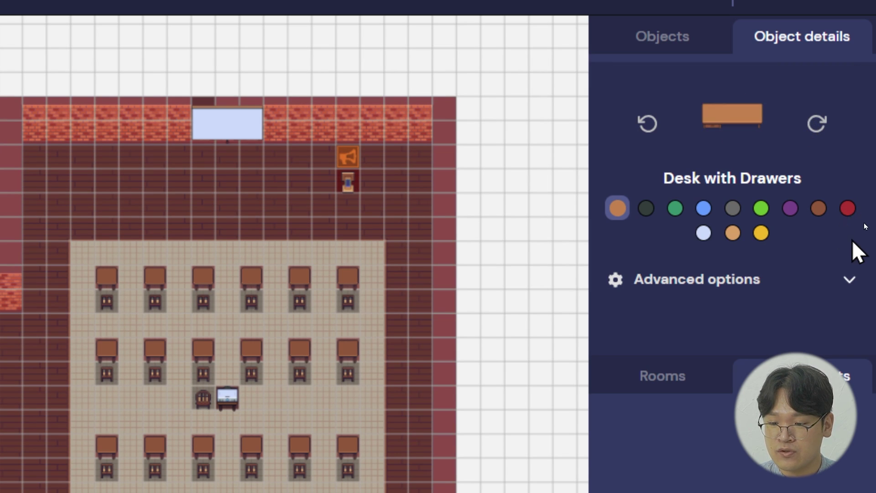
Try red, brown, purple and green swatches, settling on light blue for the desk.
click(848, 209)
click(818, 209)
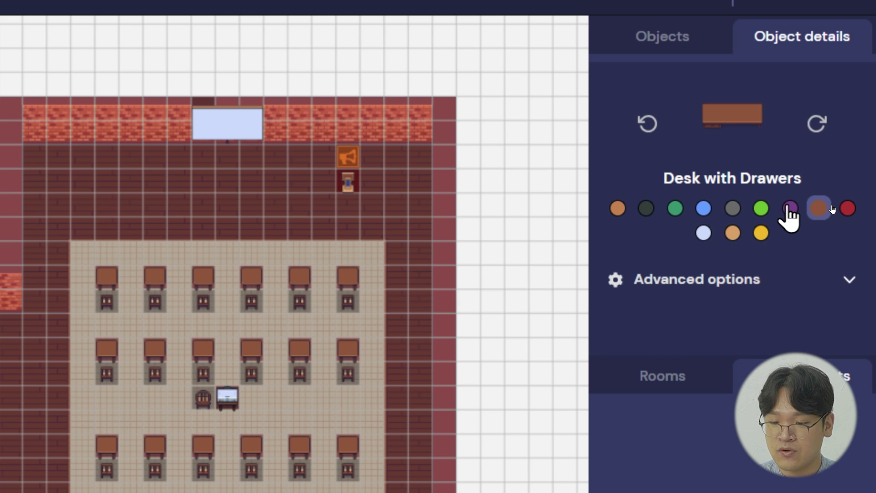
click(790, 208)
click(761, 208)
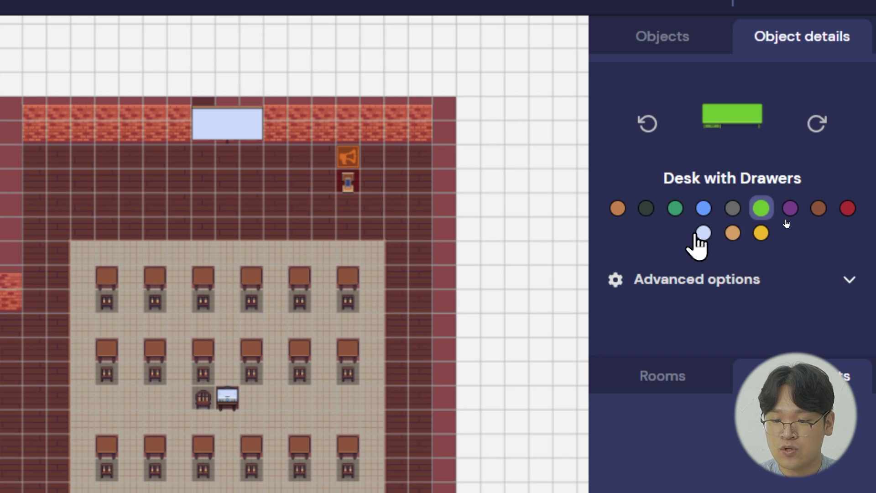
click(704, 234)
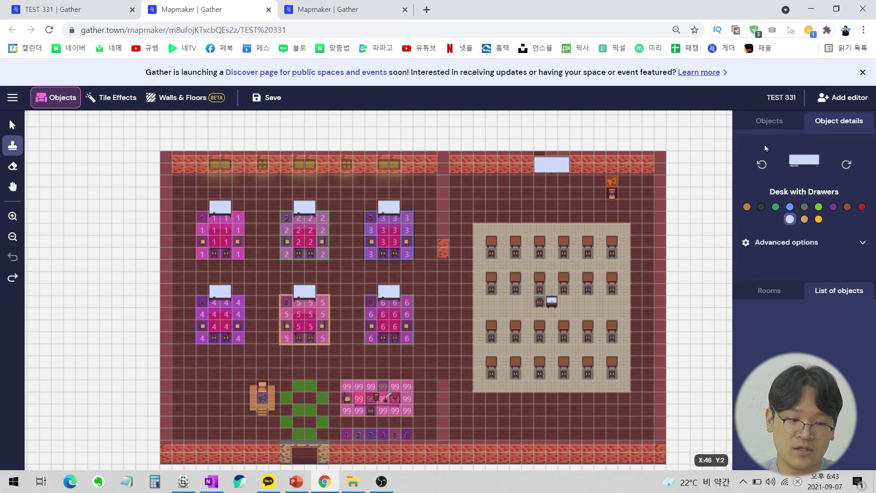
click(116, 101)
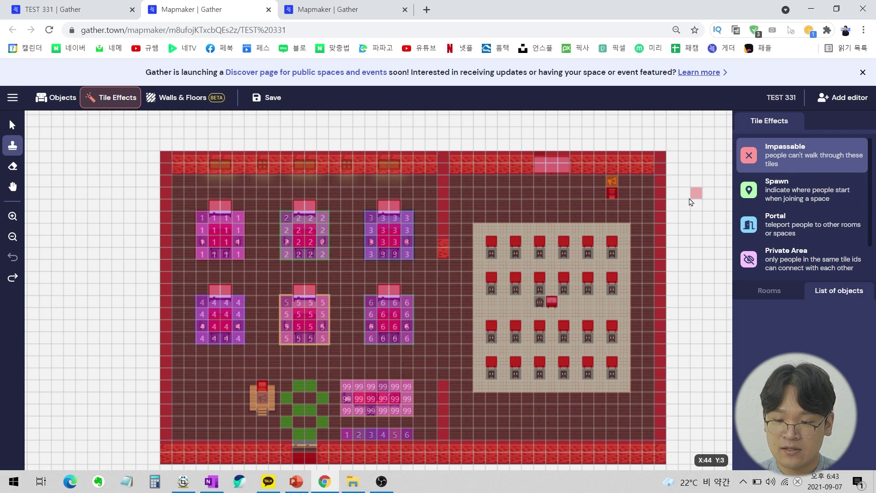
drag(479, 229, 628, 255)
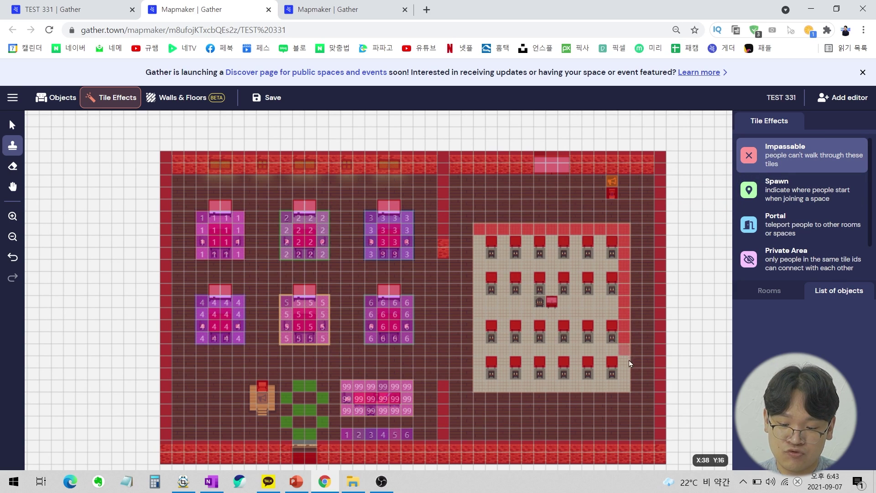
drag(628, 384, 551, 387)
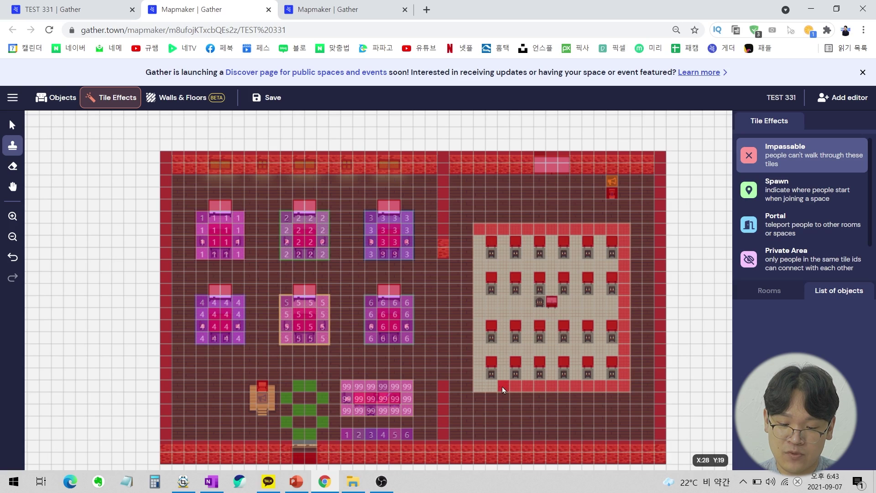
key(ctrl+z)
key(ctrl+z)
key(ctrl+z)
key(ctrl+z)
key(ctrl+z)
key(ctrl+z)
key(ctrl+z)
key(ctrl+z)
key(ctrl+z)
key(ctrl+z)
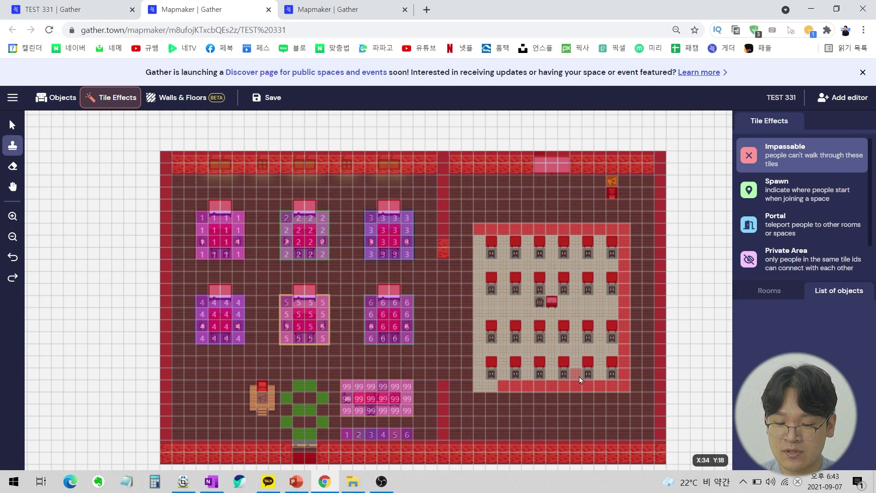
key(ctrl+z)
key(ctrl+z)
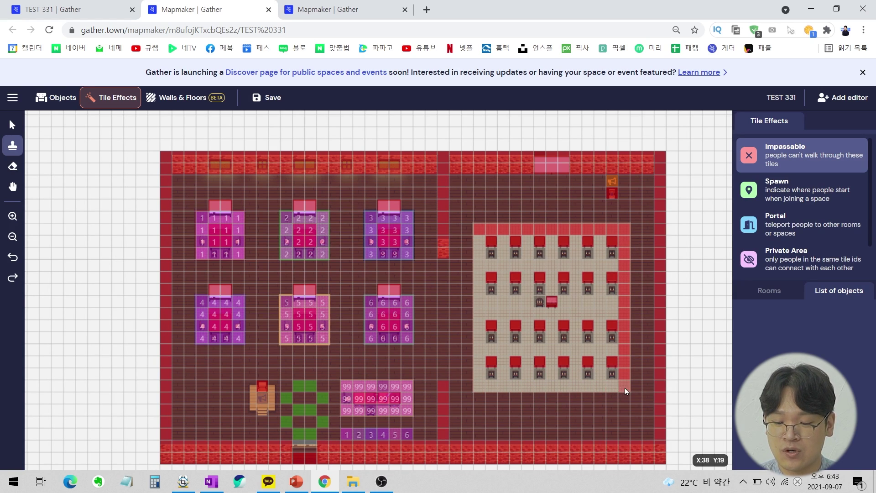
key(ctrl+z)
key(ctrl+z)
key(ctrl+z)
key(ctrl+z)
key(ctrl+z)
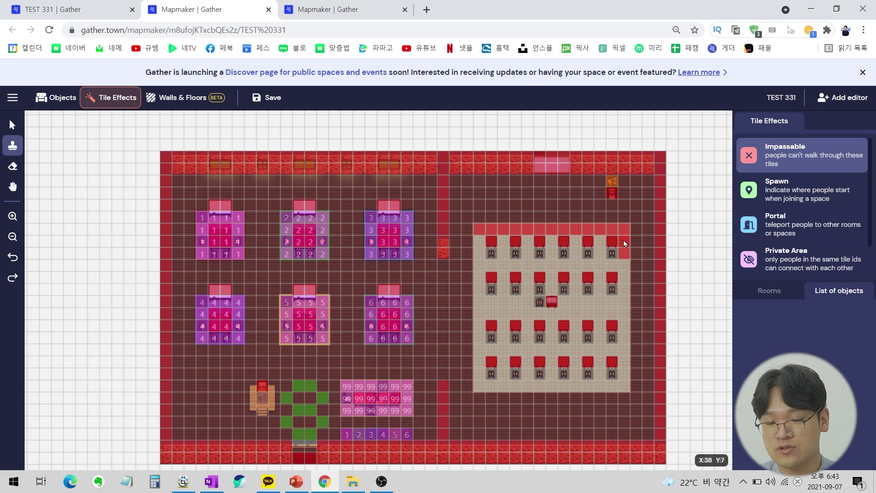
key(ctrl+z)
key(ctrl+z)
key(ctrl+z)
key(ctrl+z)
key(ctrl+z)
key(ctrl+z)
key(ctrl+z)
mouse_move(498, 198)
mouse_down()
mouse_move(480, 219)
mouse_move(492, 202)
mouse_up()
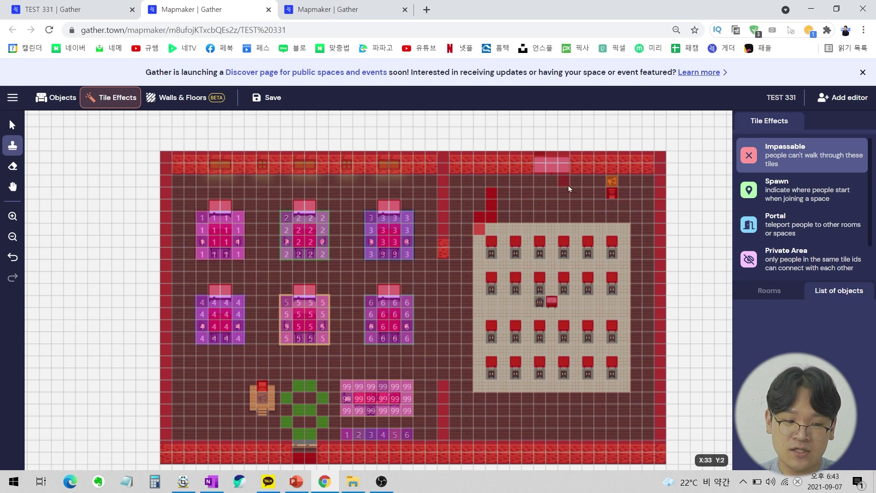
click(12, 167)
mouse_move(511, 203)
mouse_down()
mouse_move(493, 193)
mouse_move(483, 231)
mouse_up()
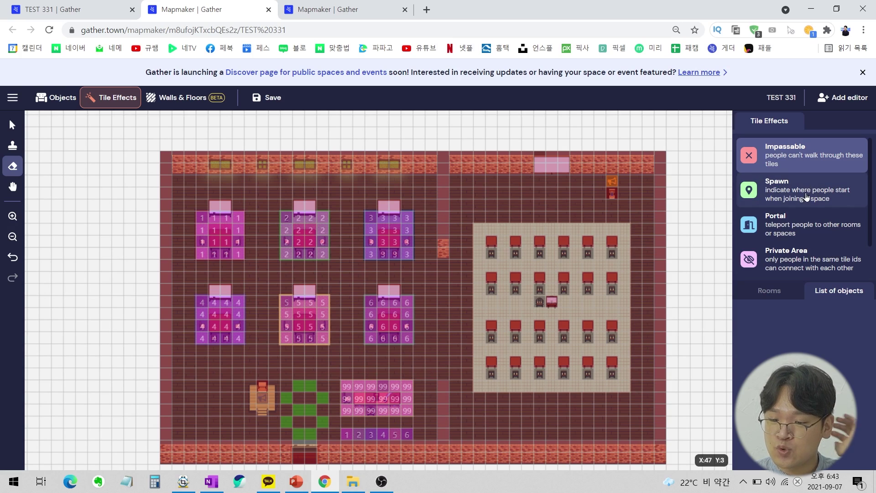
Place an s1 spawn tile, undo the stray one, and trim the extra character from the spawn ID.
click(790, 191)
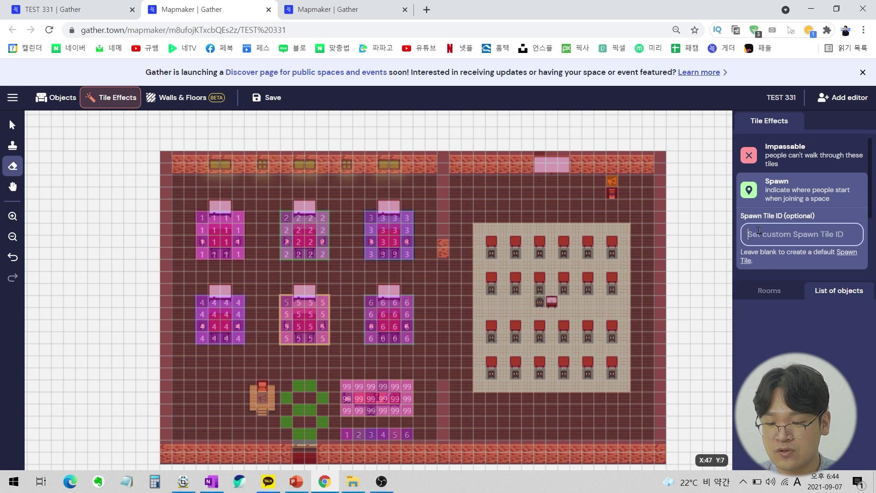
text(s1)
click(13, 145)
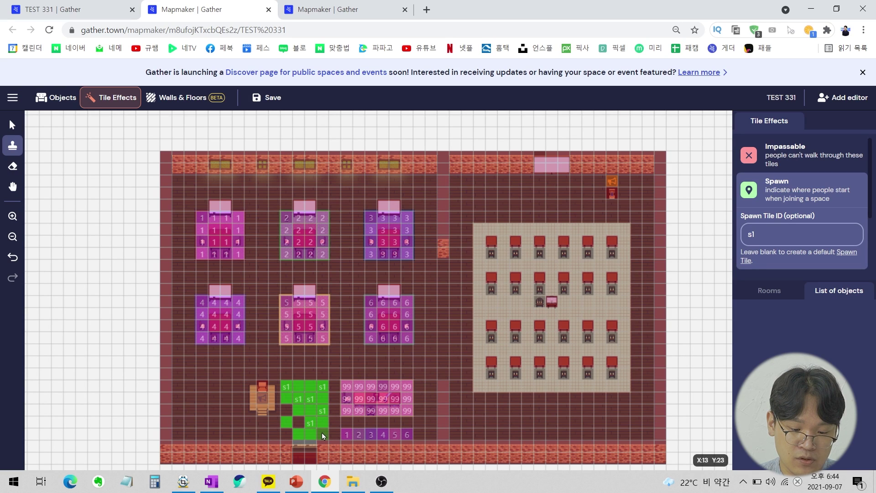
click(286, 436)
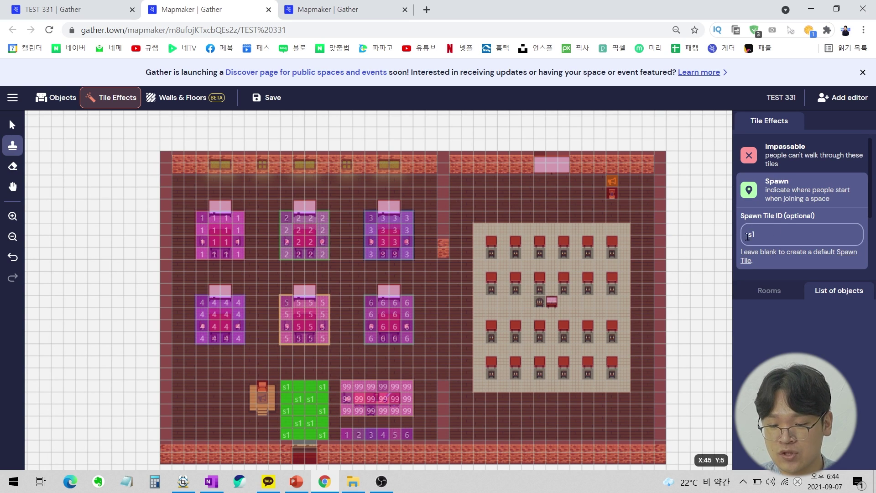
key(ctrl+z)
key(BackSpace)
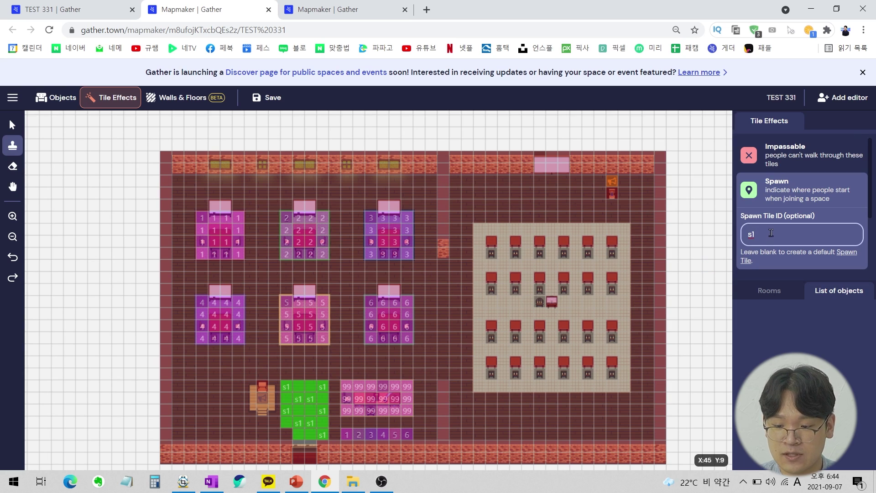
scroll(771, 233, down, 1)
click(803, 228)
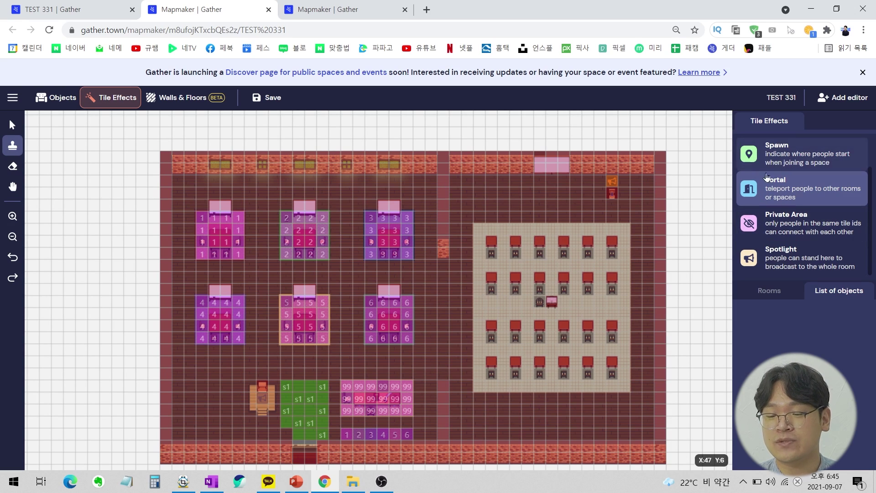
Paint private area 7 tiles on the floor below the seating area.
click(789, 226)
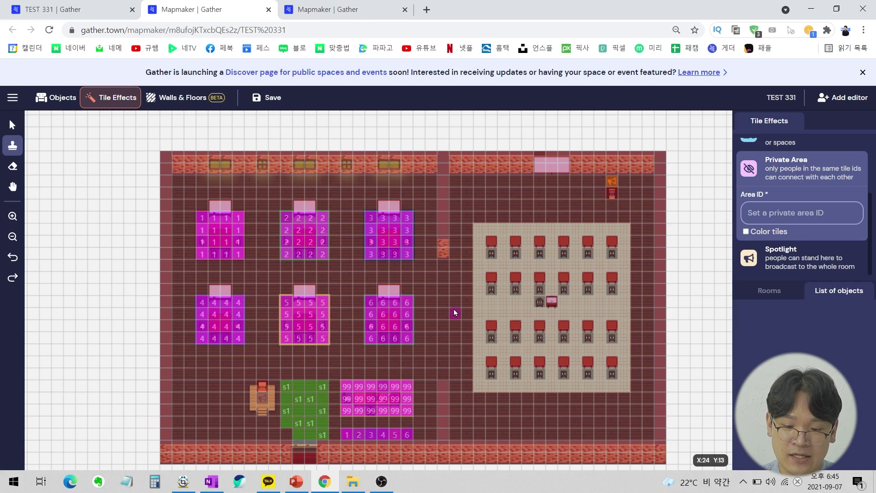
click(783, 209)
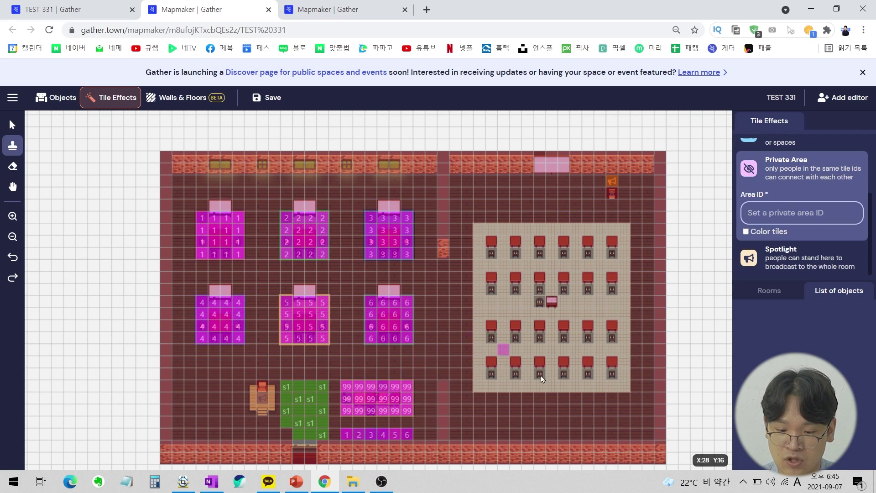
text(7)
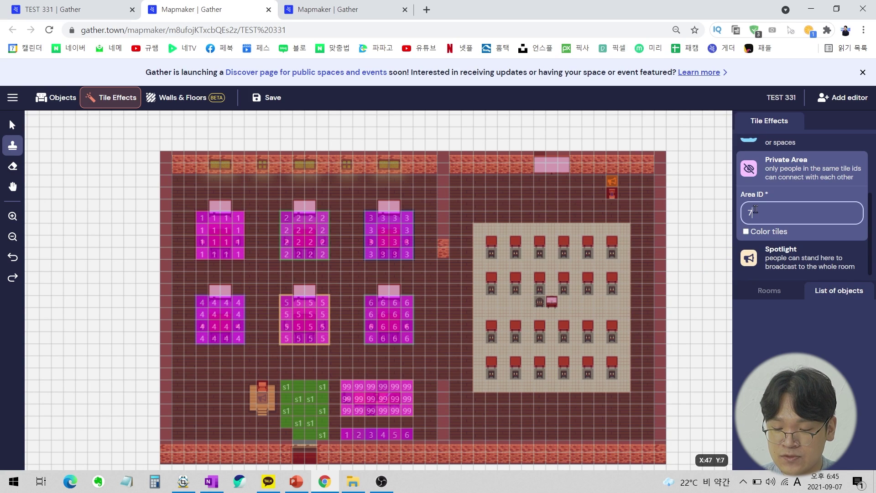
drag(479, 401, 479, 412)
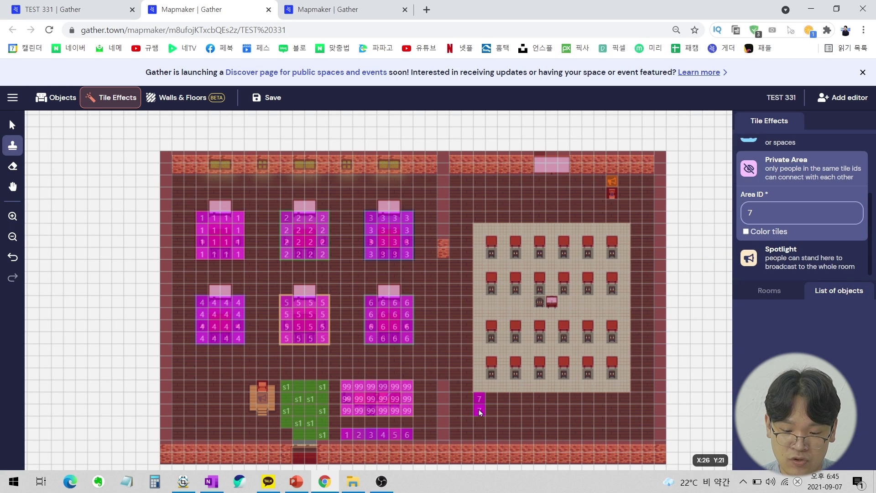
click(479, 436)
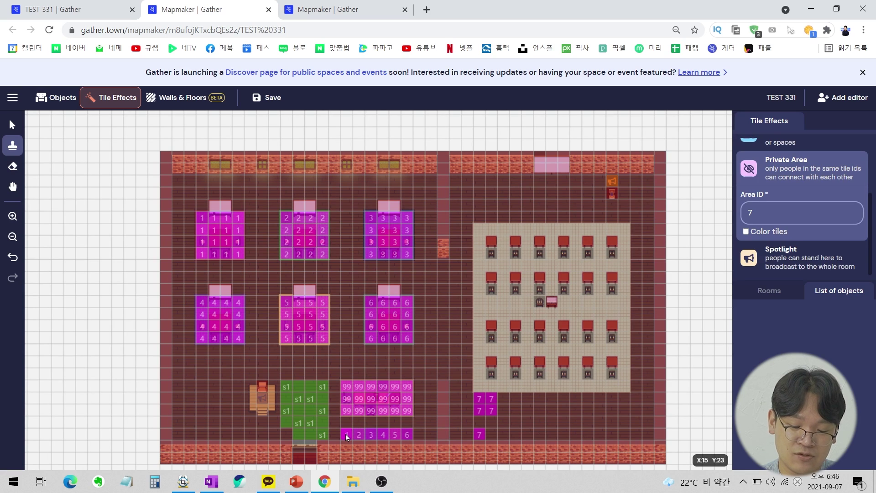
Turn on tile colouring, paint private area 8 right of area 7, and save the map.
click(746, 232)
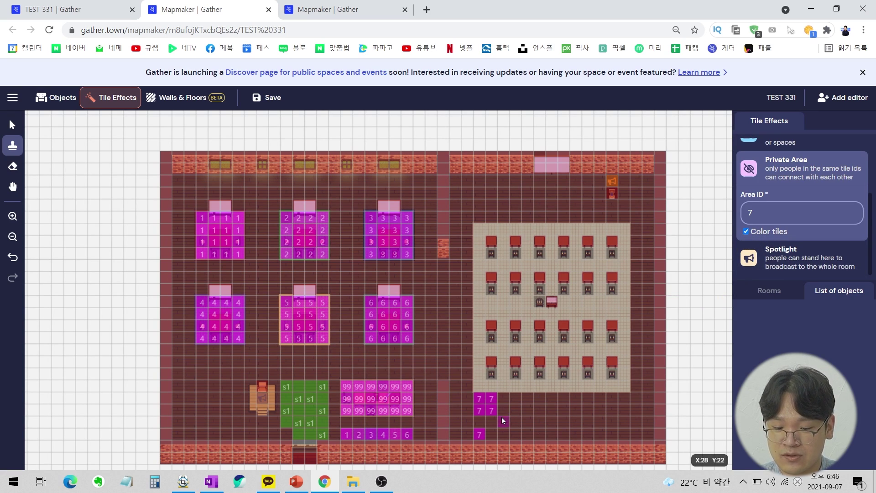
click(743, 215)
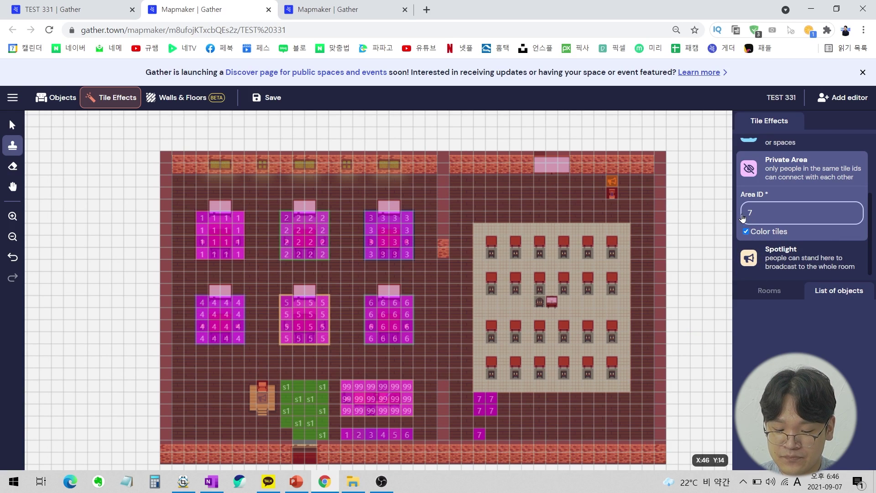
key(BackSpace)
text(8)
click(527, 399)
click(528, 410)
click(540, 411)
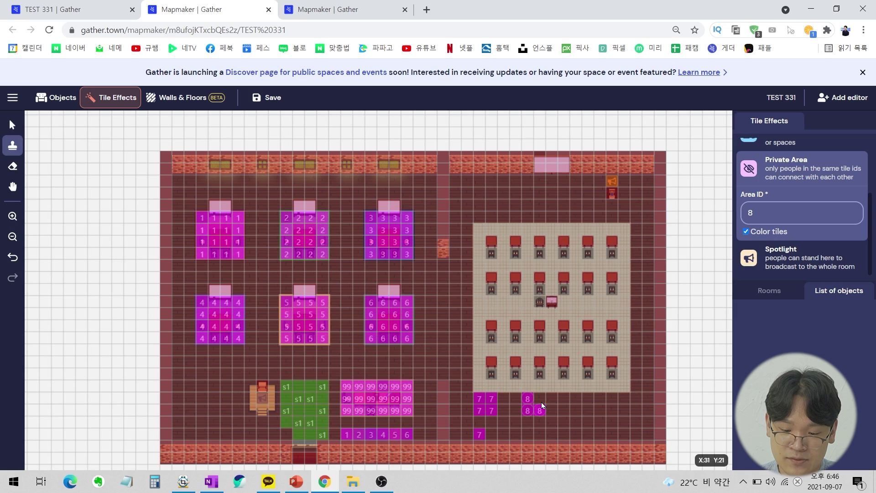
click(540, 398)
click(528, 435)
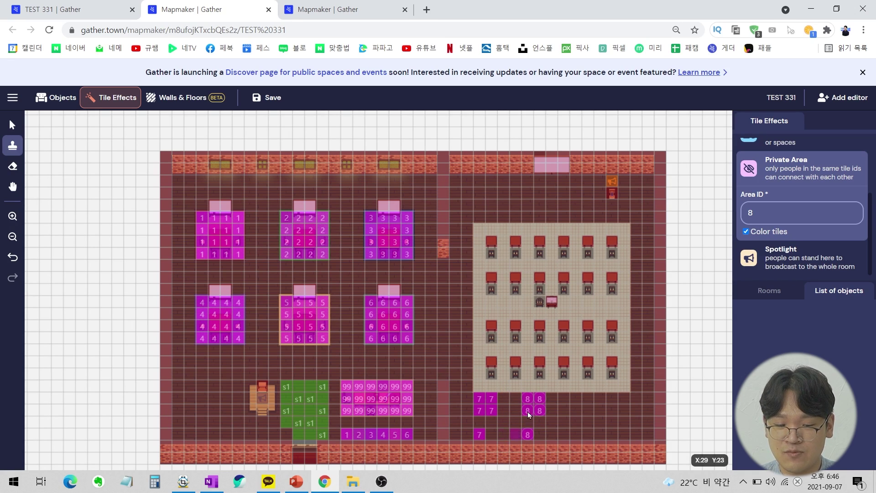
click(275, 90)
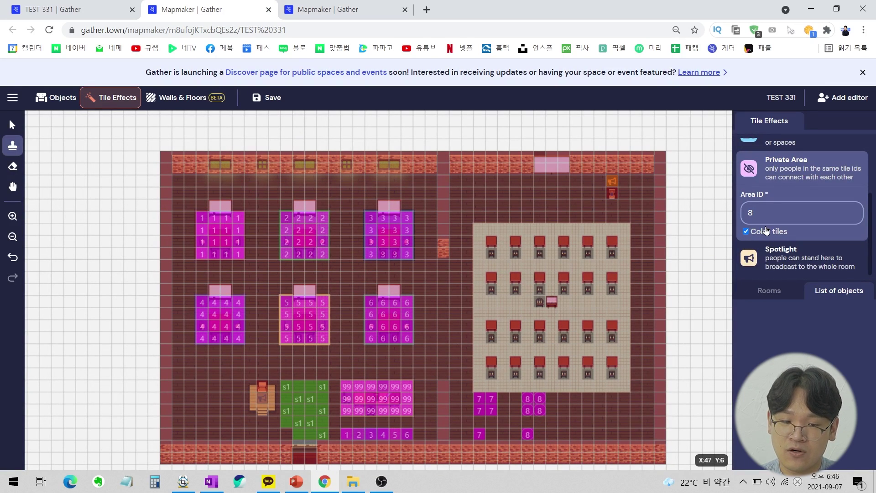
click(64, 7)
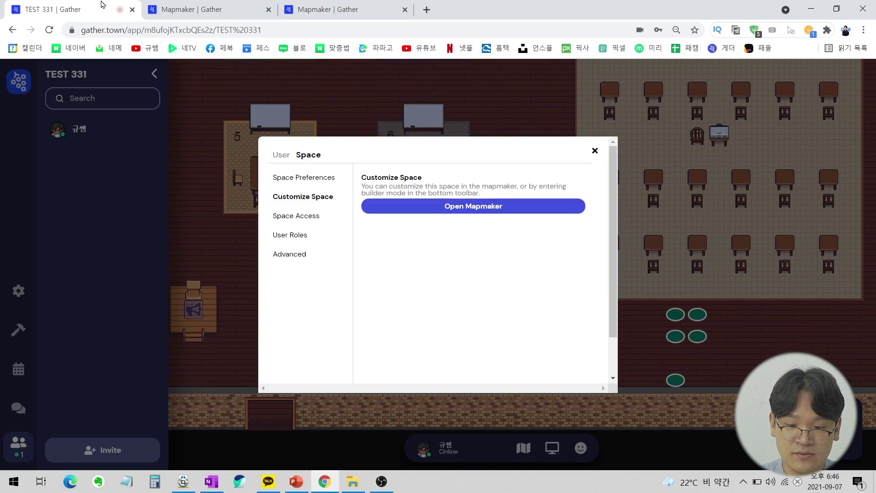
Close the space settings and walk the avatar into the new private area.
click(594, 150)
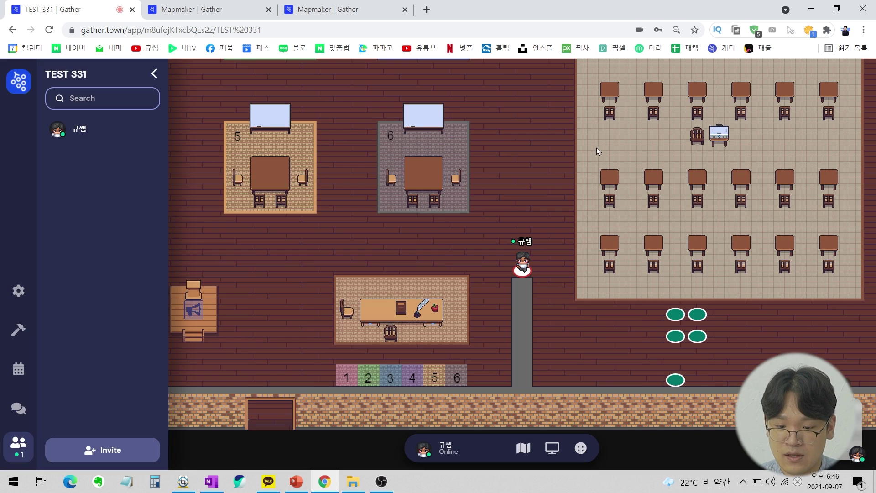
double_click(631, 301)
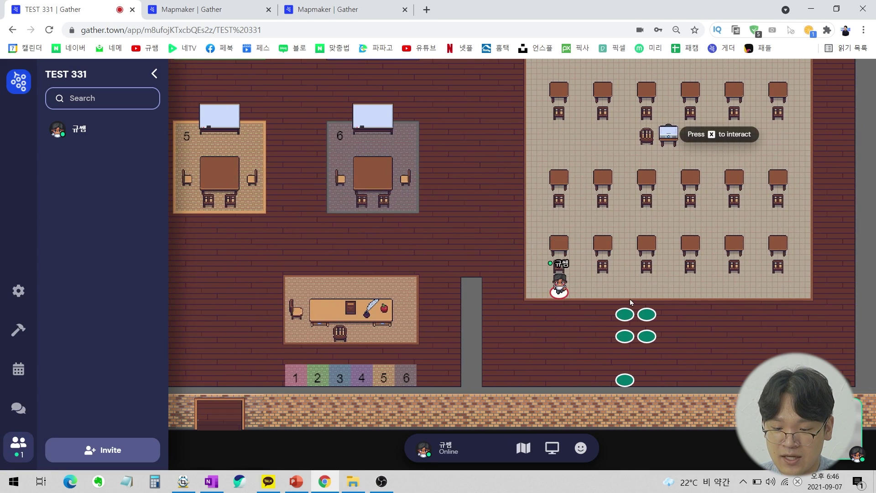
double_click(624, 315)
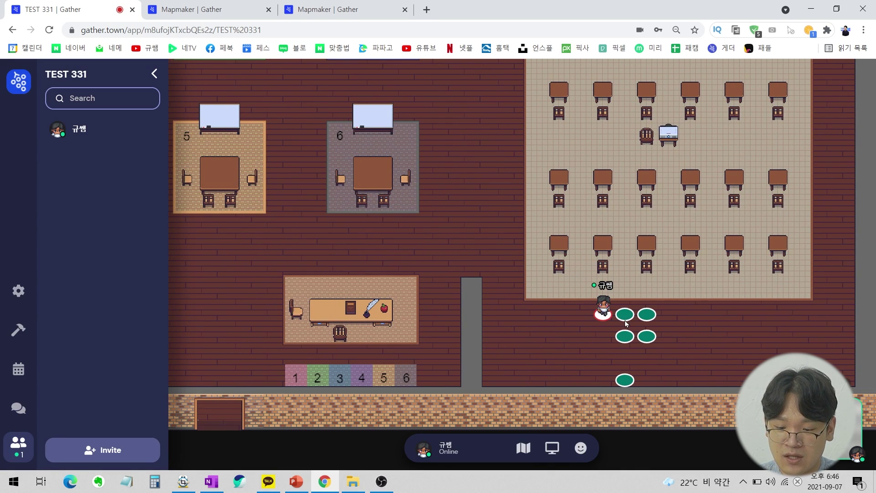
key(Right)
key(Right)
key(Right)
key(Down)
key(Down)
key(Up)
key(Up)
key(Left)
key(Down)
key(Left)
key(Down)
key(Down)
Walk the avatar along the private area's edge, then go back to Mapmaker.
key(Left)
key(Left)
key(Left)
key(Left)
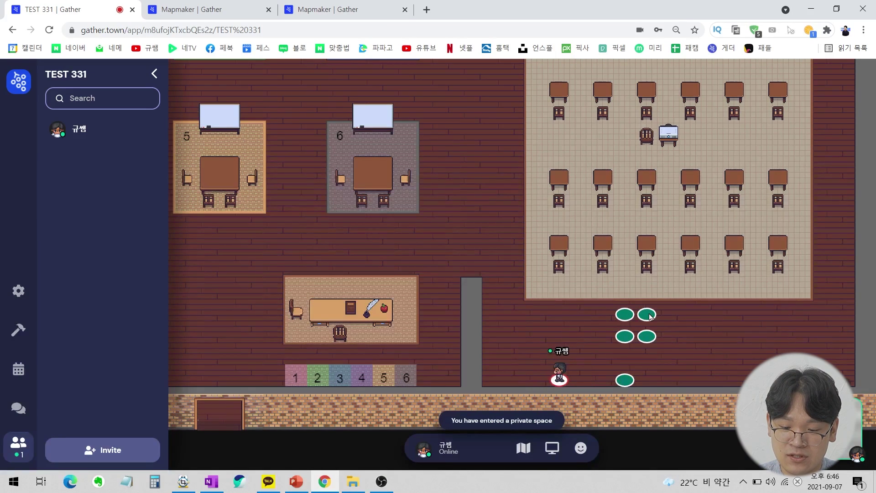
key(Up)
key(Up)
key(Up)
key(Right)
key(Down)
key(Up)
key(Left)
key(Down)
key(Down)
key(Down)
key(Up)
key(Up)
key(Up)
key(Right)
key(Left)
key(Down)
key(Down)
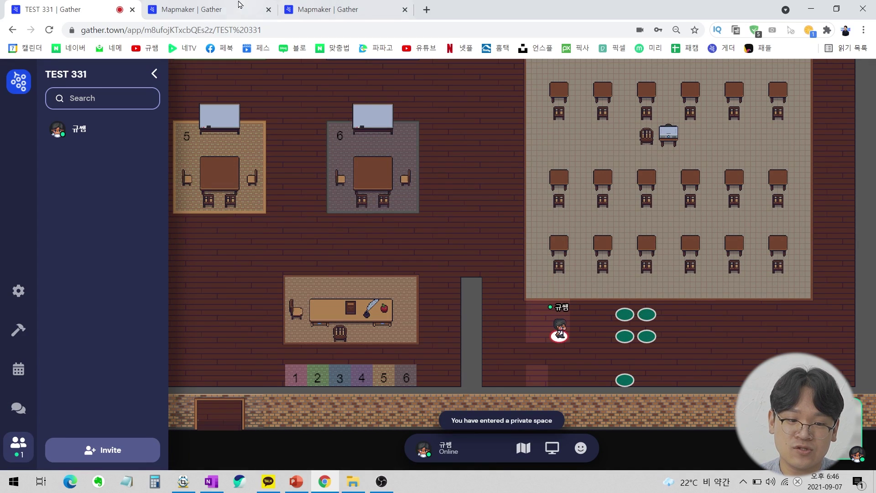
click(256, 9)
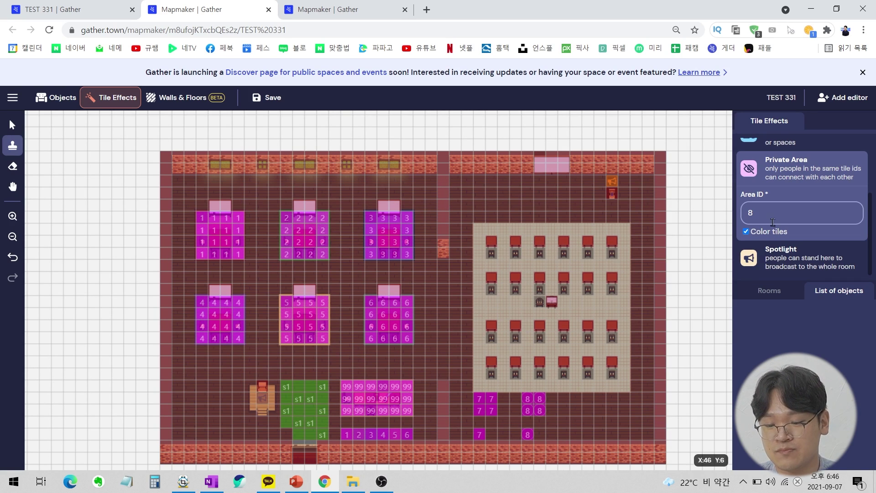
Stamp a Spotlight tile near the front wall, then return to object editing.
click(789, 253)
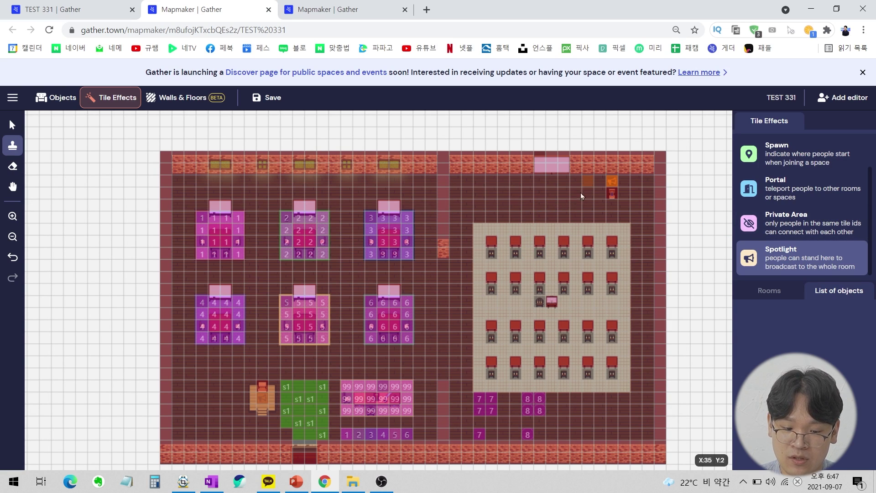
drag(623, 169, 621, 167)
drag(272, 390, 268, 409)
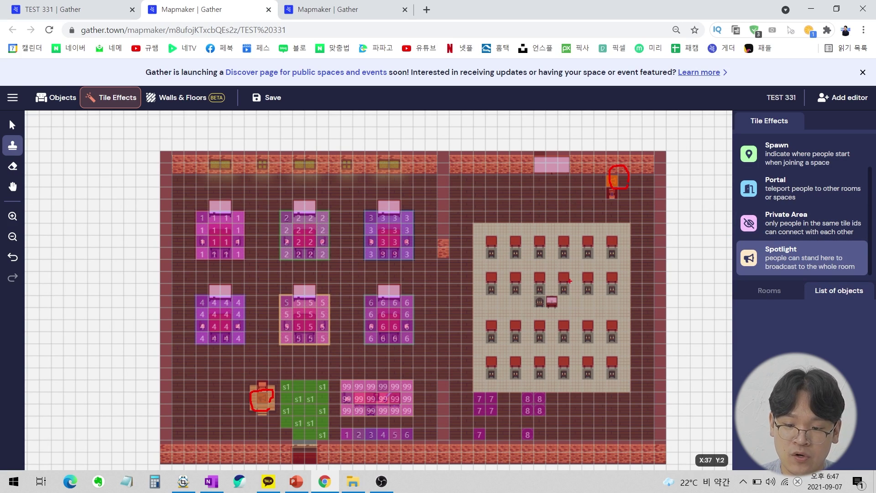
key(Escape)
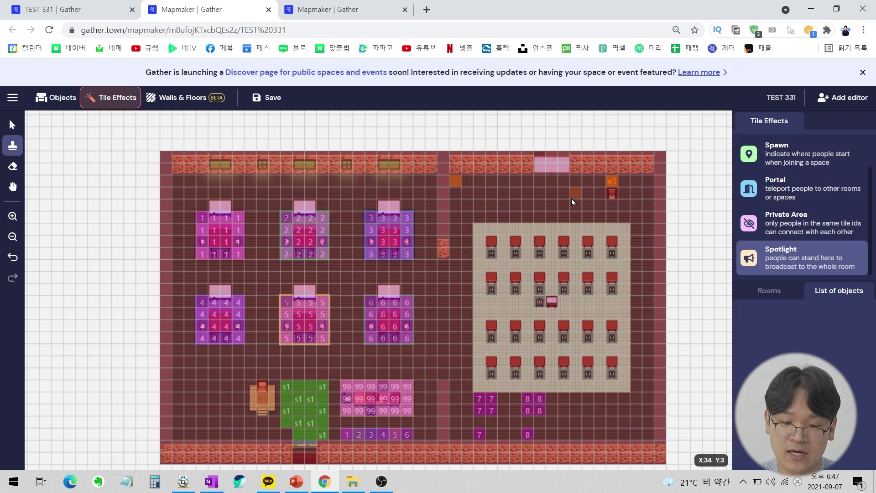
click(56, 97)
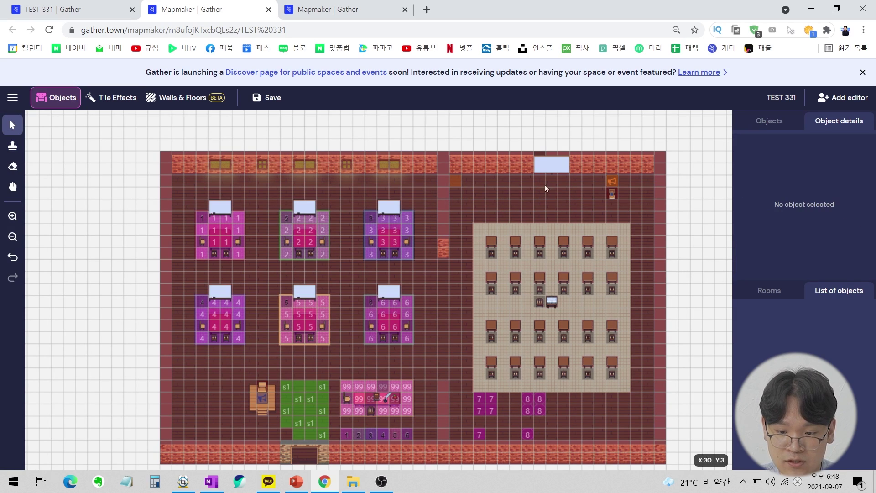
Copy the front speaker object, place a second one to its left, and save.
click(614, 182)
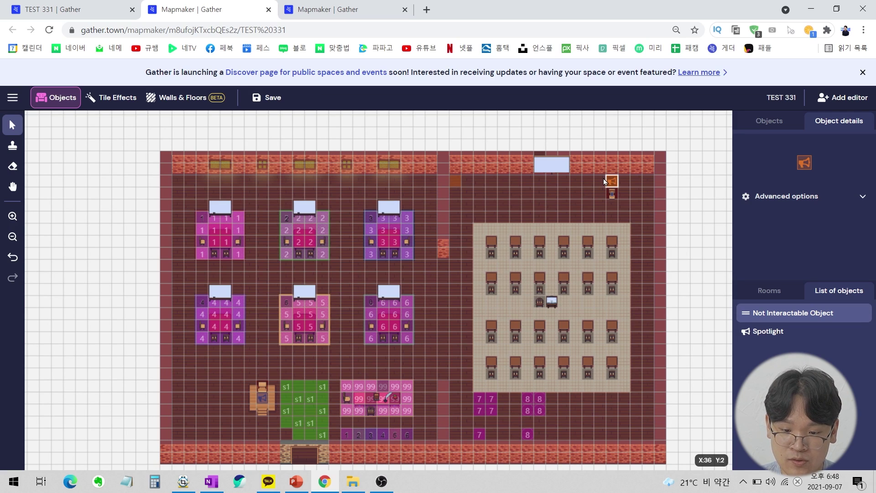
key(ctrl+c)
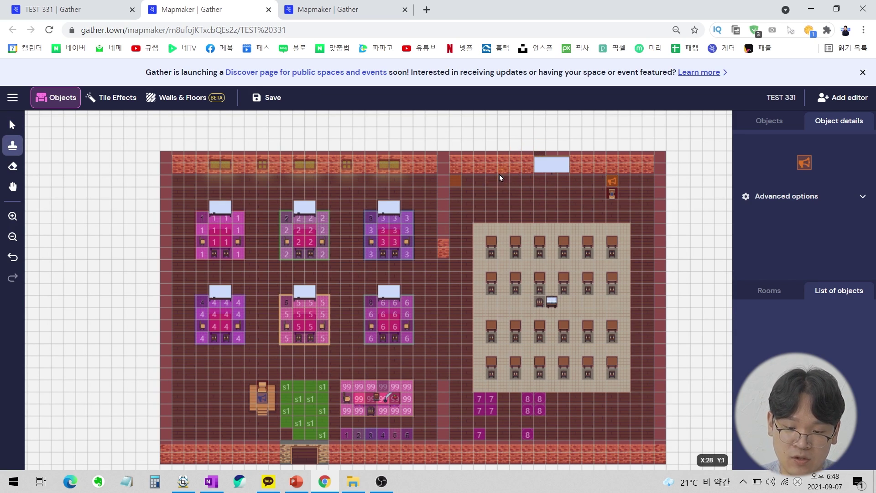
click(476, 183)
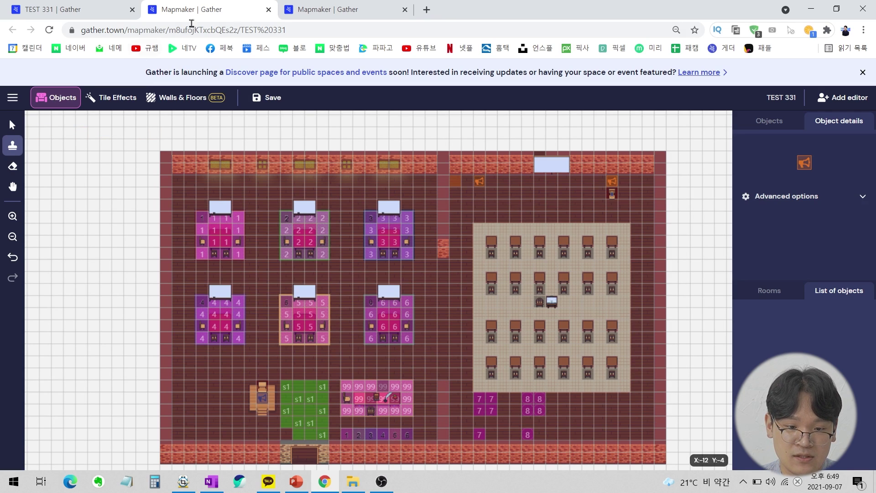
click(260, 97)
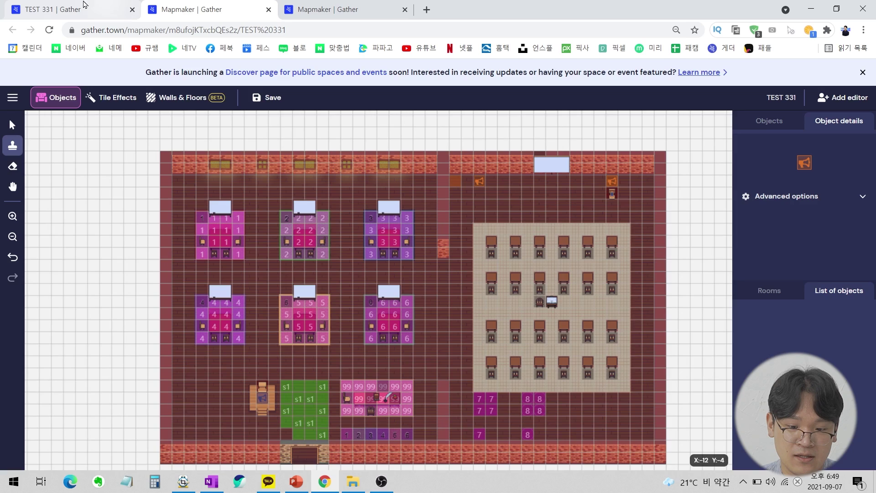
click(96, 7)
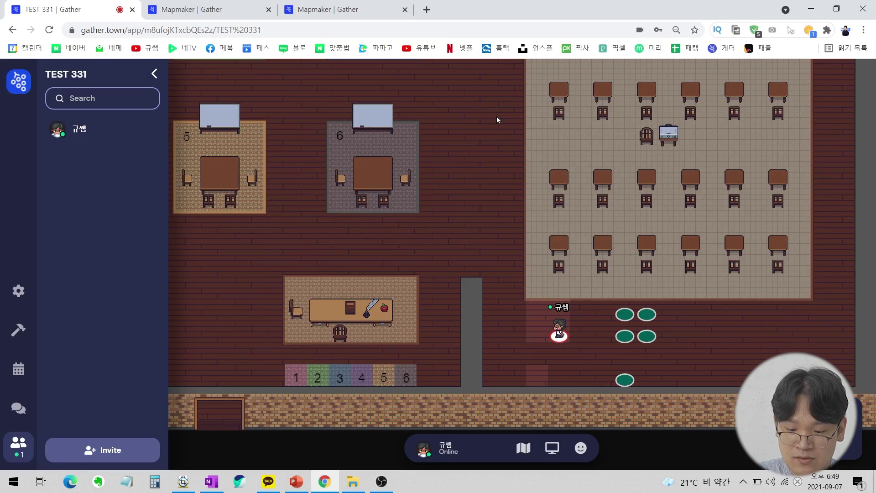
Walk the avatar to the front wall and onto the spotlight floor tile.
key(Left)
key(Left)
key(Up)
key(Up)
key(Up)
key(Up)
key(Up)
key(Up)
key(Up)
key(Up)
key(Up)
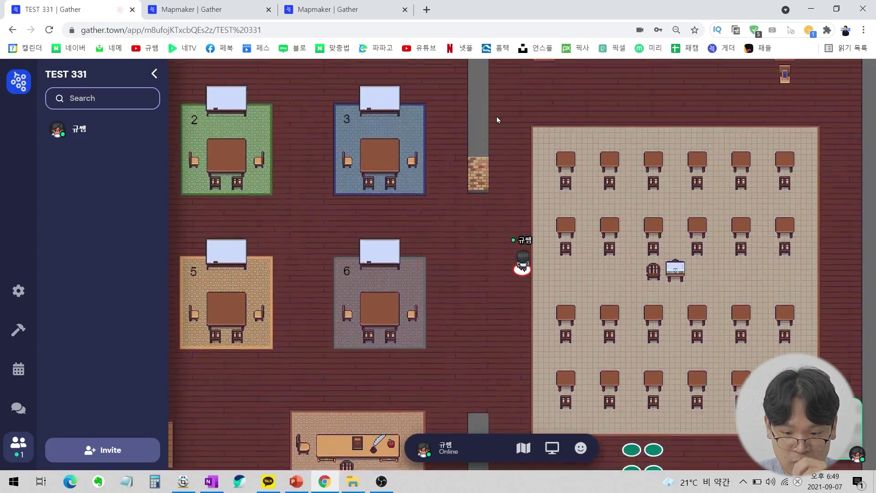
key(Up)
key(Up)
key(Up)
key(Up)
key(Up)
key(Up)
key(Up)
key(Up)
key(Up)
key(Up)
key(Right)
key(Right)
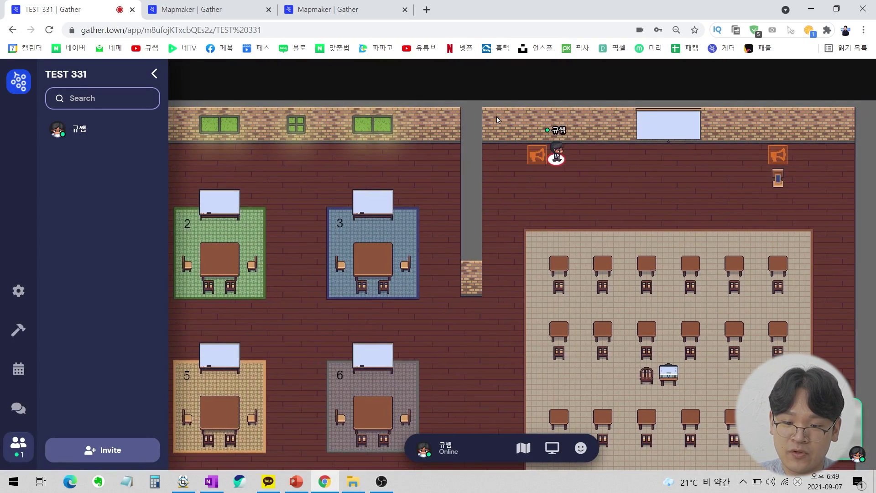
key(Right)
key(Right)
key(Right)
key(Right)
key(Right)
key(Right)
key(Right)
key(Right)
key(Right)
key(Right)
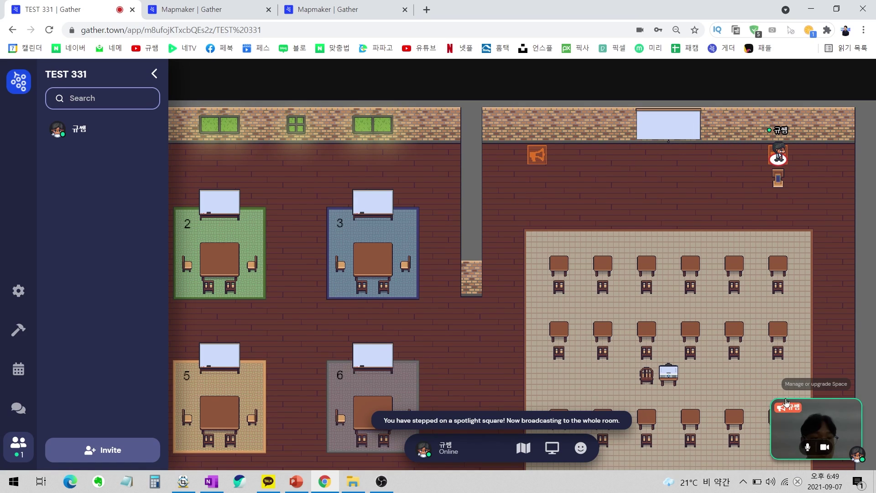
key(Left)
key(Left)
key(Left)
key(Left)
key(Left)
key(Left)
key(Left)
key(Left)
key(Left)
key(Left)
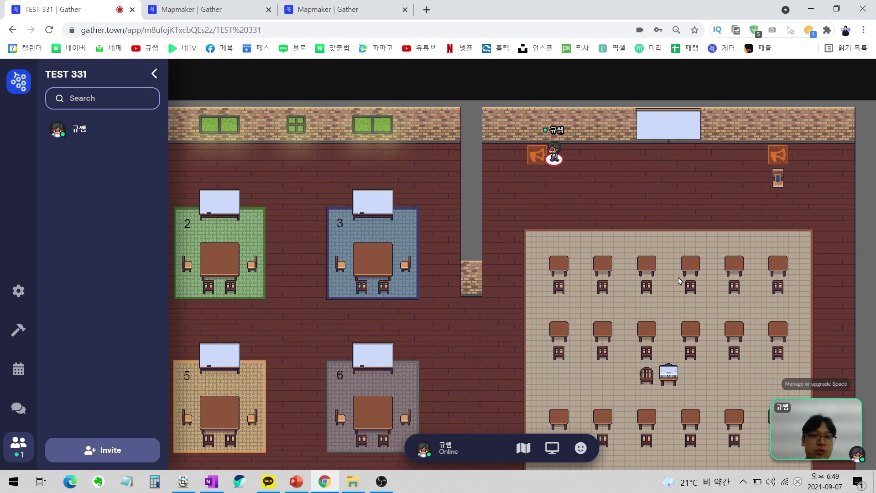
key(Left)
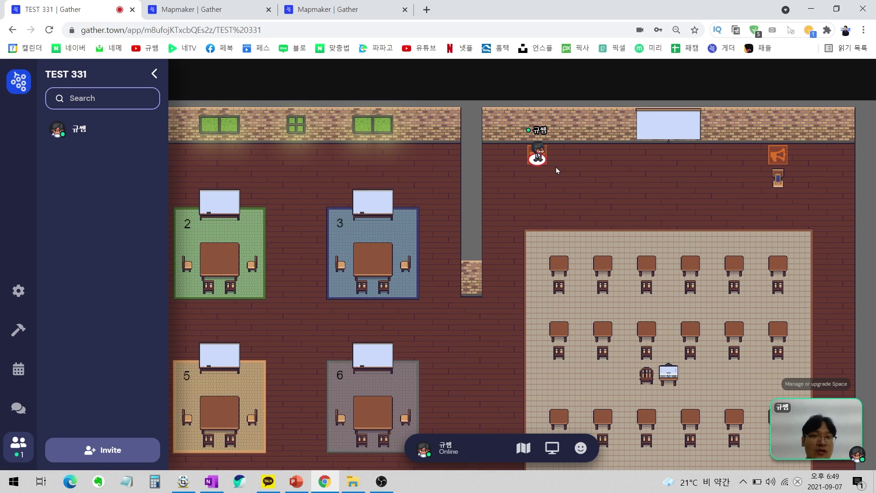
double_click(494, 153)
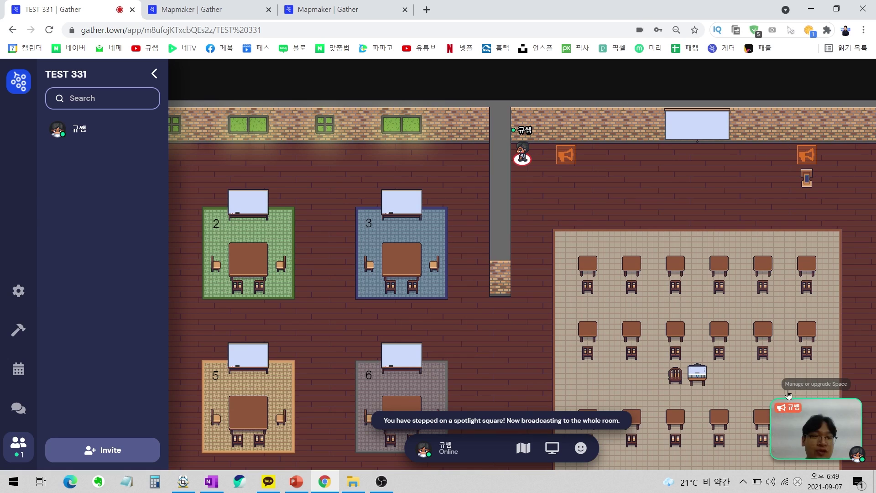
Place a megaphone marker on the front spotlight tile and save the map.
mouse_move(775, 414)
click(207, 9)
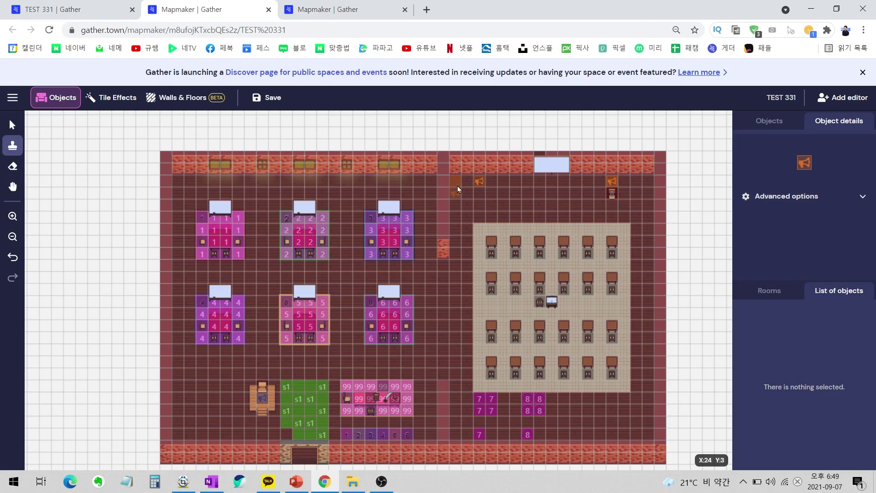
click(456, 181)
click(772, 121)
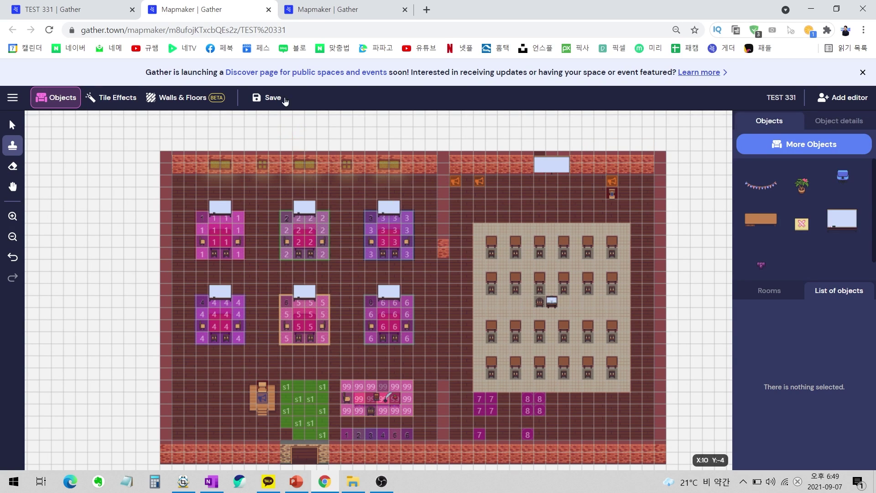
click(284, 100)
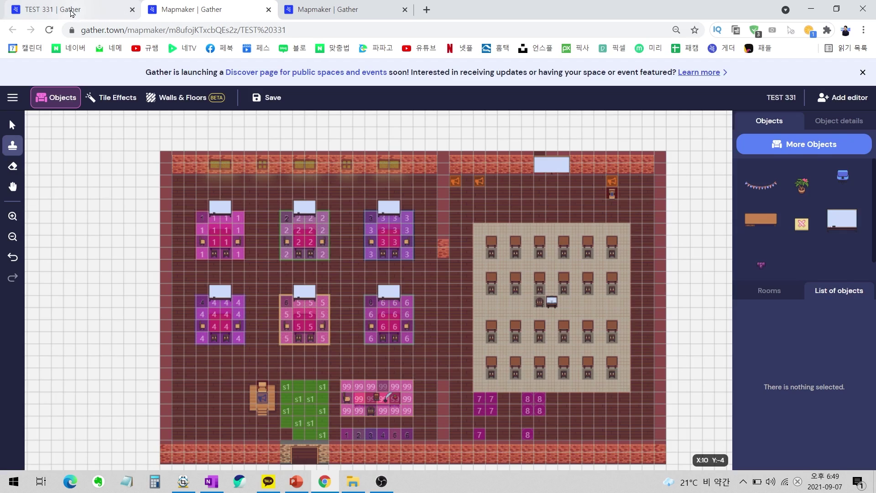
Test the spotlight by stepping the avatar off and back onto the square.
click(73, 9)
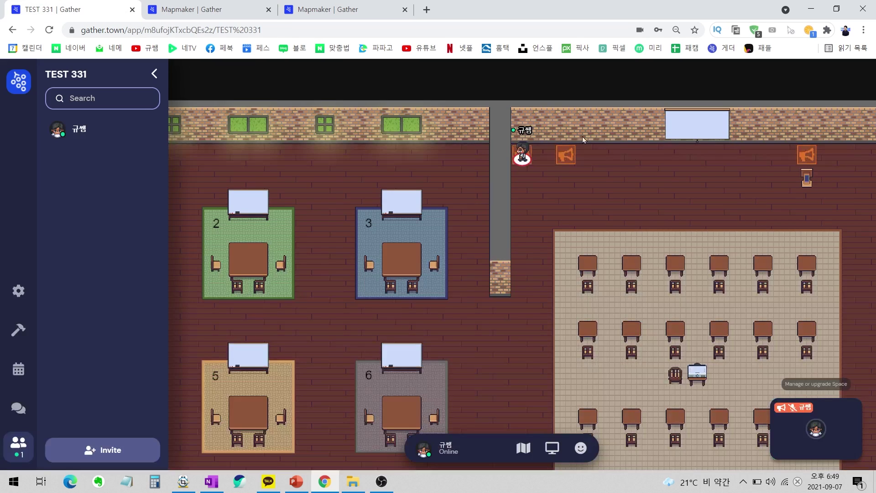
key(Right)
key(Left)
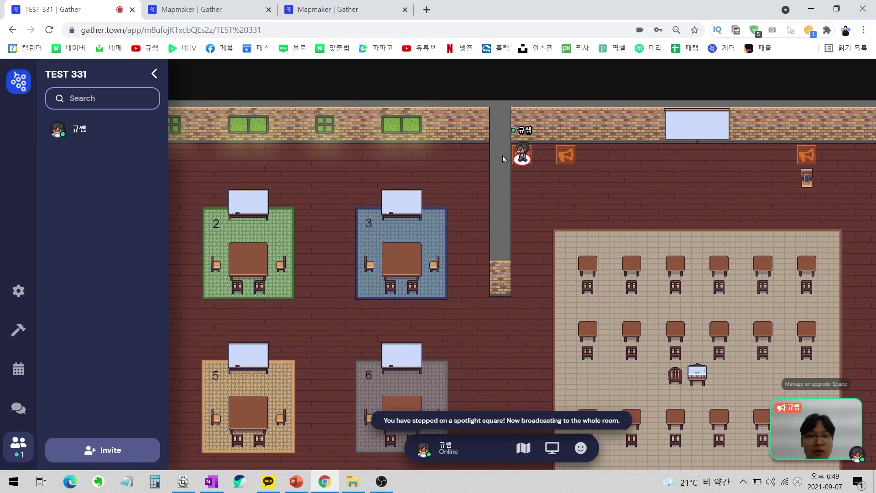
click(258, 13)
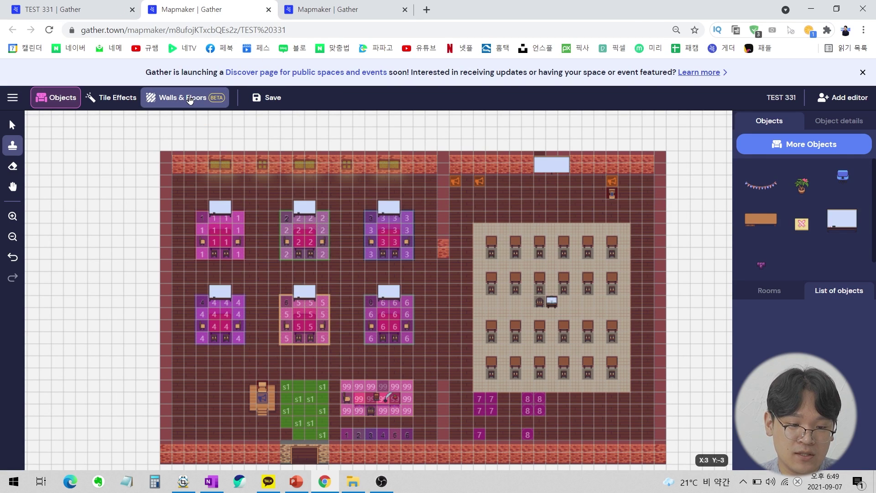
Enter walls and floors editing, accepting the beta background-image warning.
click(190, 99)
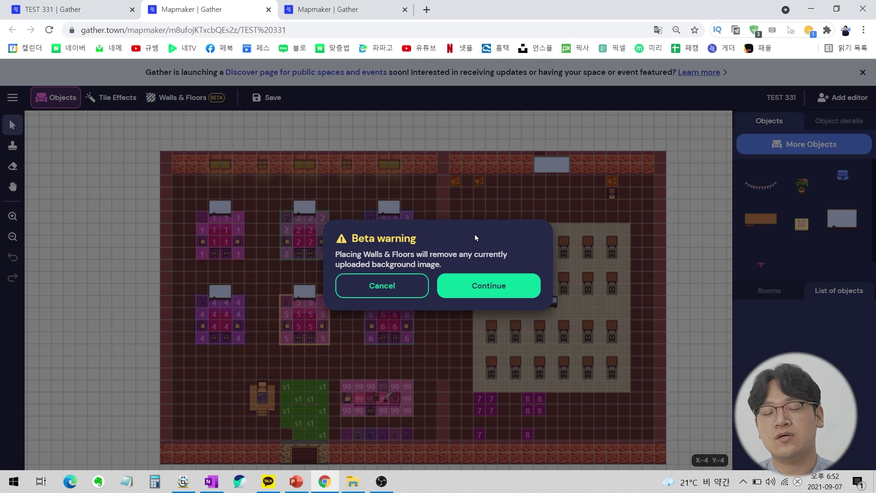
click(392, 291)
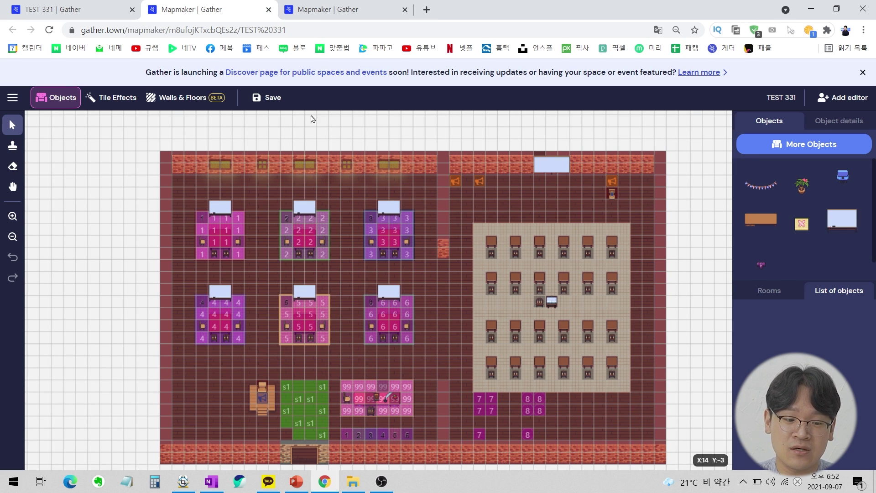
click(178, 98)
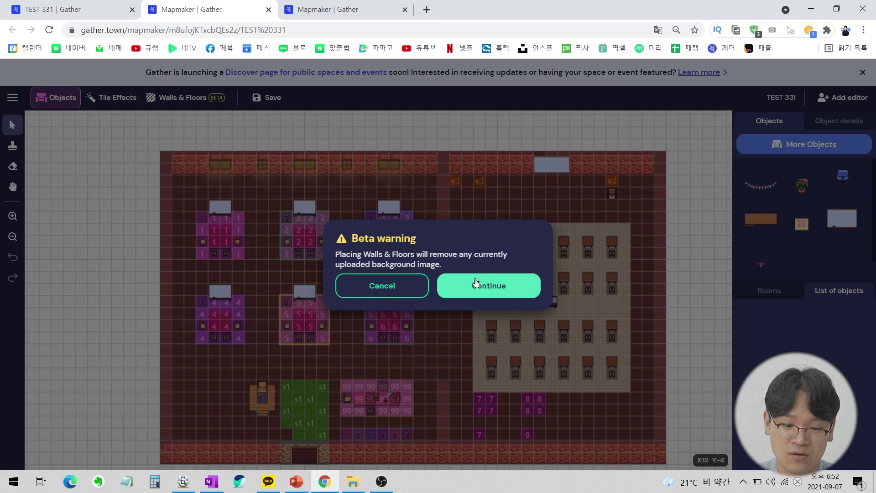
click(475, 285)
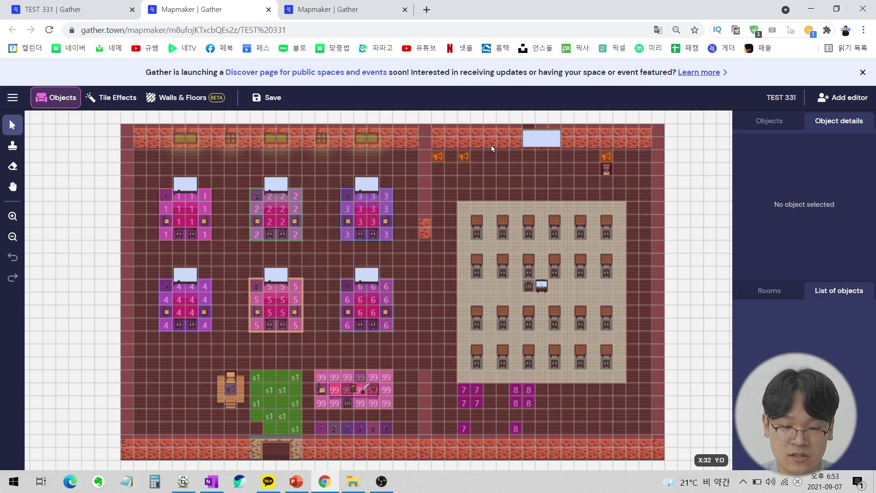
Capture screenshots of the X:41 Y:25 readout and the whole classroom map, then open Gather home.
key(ctrl+shift+d)
drag(681, 439, 745, 473)
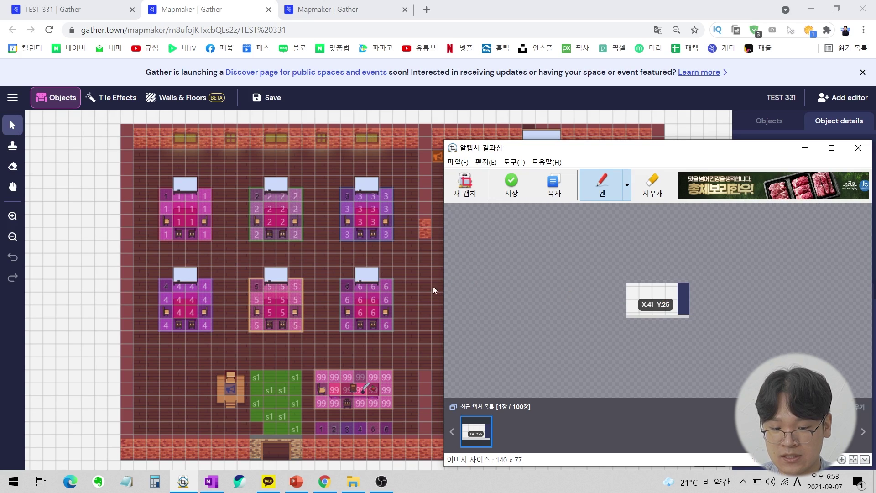
click(378, 252)
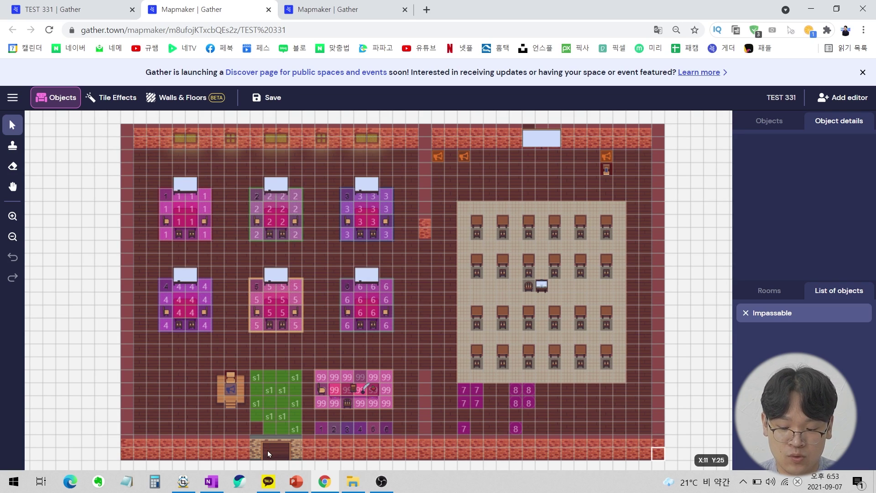
key(ctrl+shift+d)
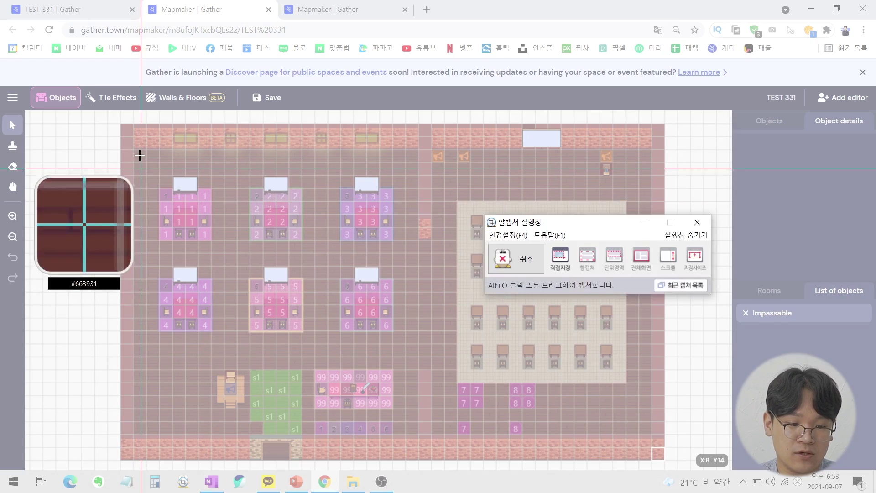
drag(696, 464, 670, 463)
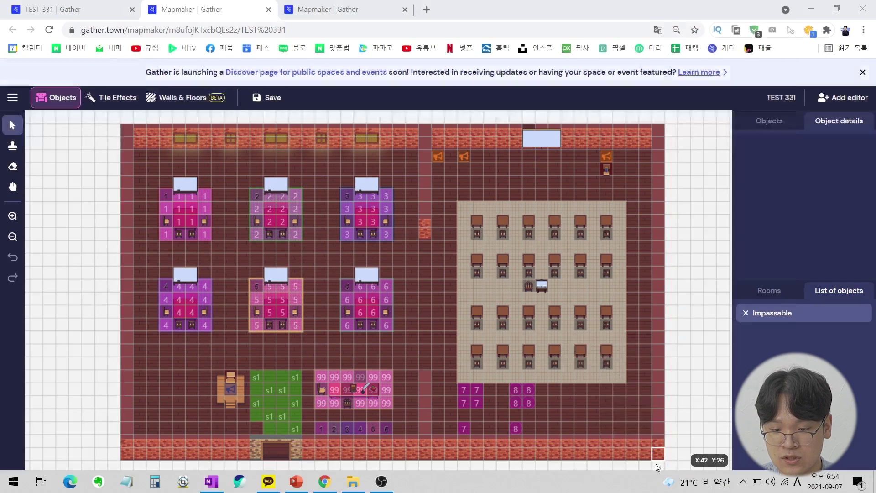
click(722, 8)
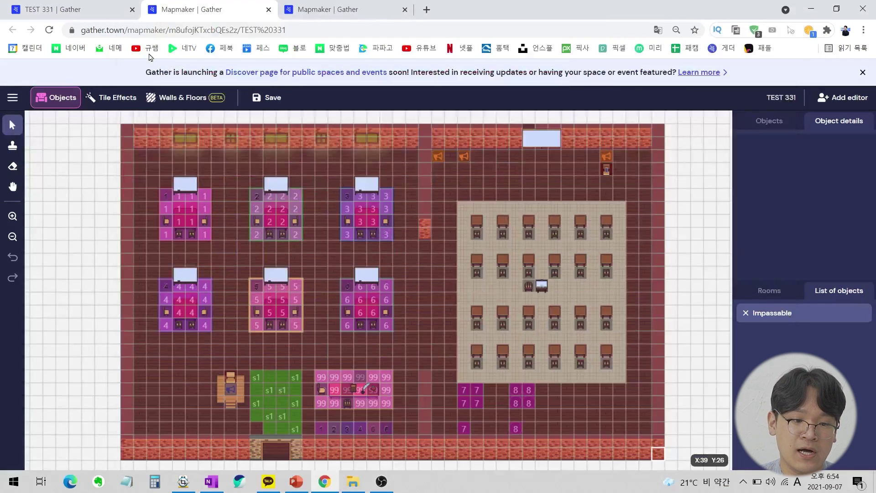
click(347, 9)
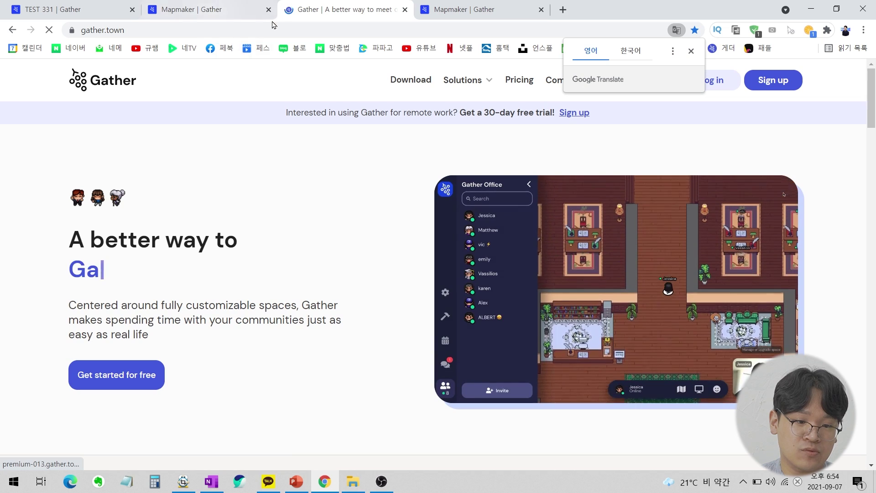
Start a new space from the Blank start-from-scratch template.
drag(354, 4, 89, 10)
click(71, 451)
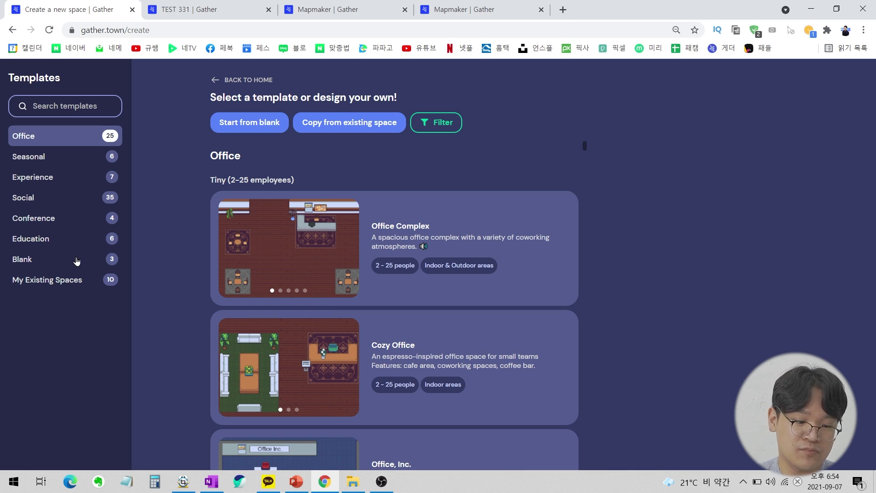
click(77, 261)
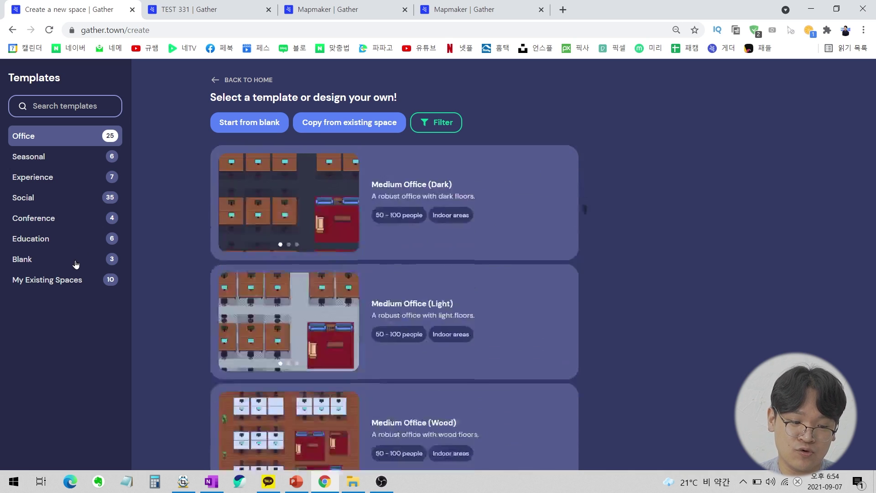
scroll(287, 319, down, 2)
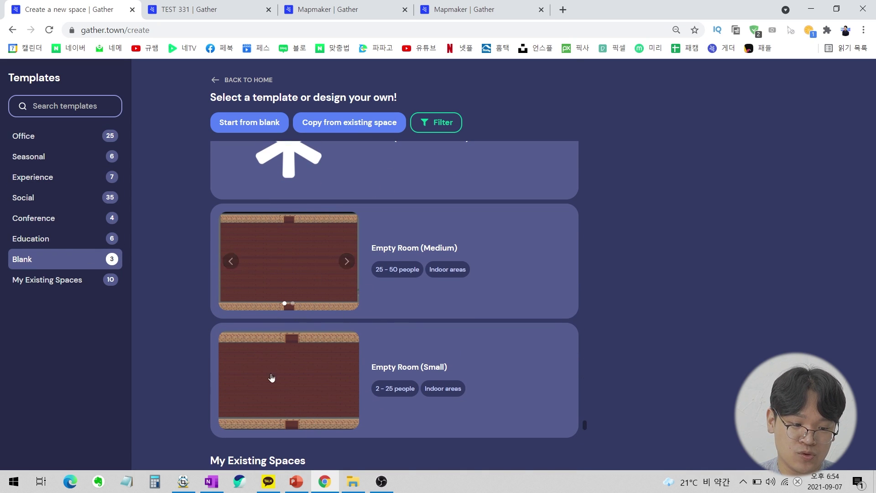
scroll(341, 227, up, 2)
click(312, 202)
Name the space 'test class01' and set its purpose to Educators and students.
click(751, 353)
text(test class01)
click(708, 417)
click(721, 342)
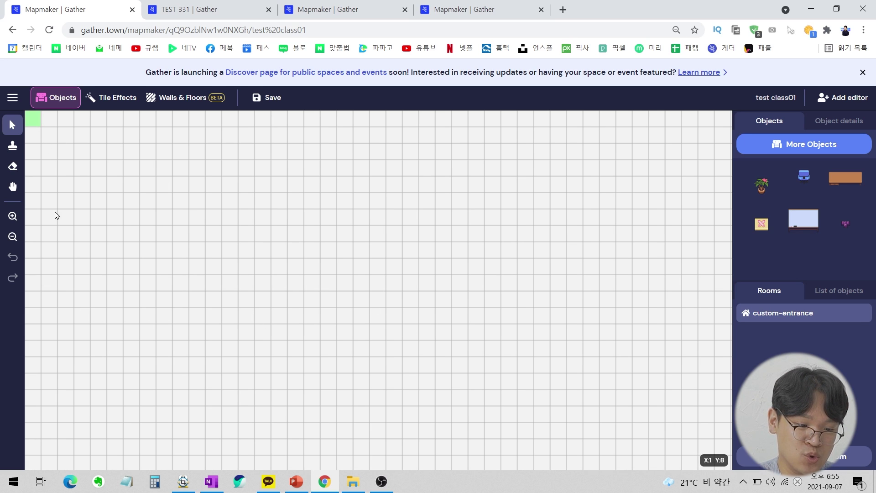
click(36, 121)
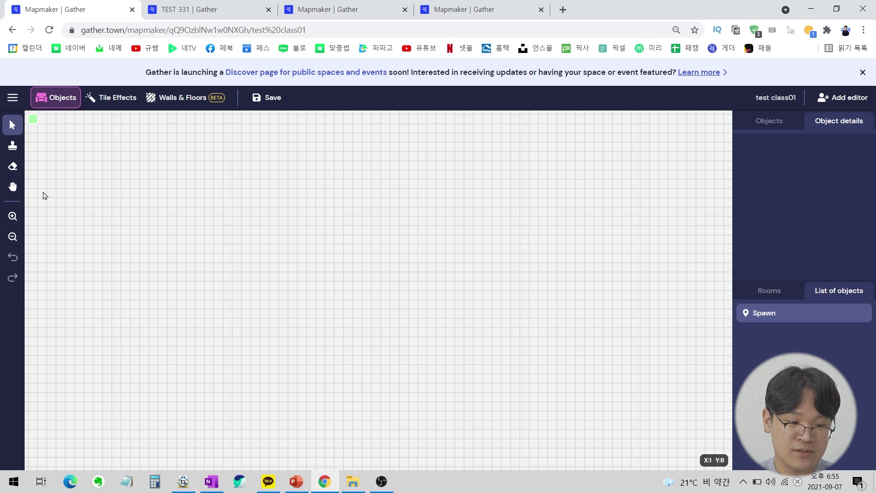
click(13, 186)
drag(274, 255, 319, 270)
drag(340, 391, 574, 335)
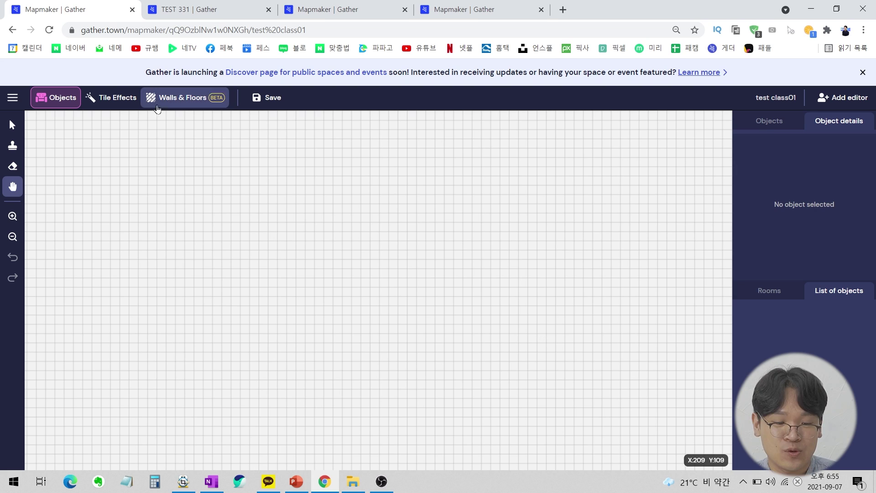
Briefly enter walls and floors, then pan the map to bring the spawn tile into view.
click(197, 101)
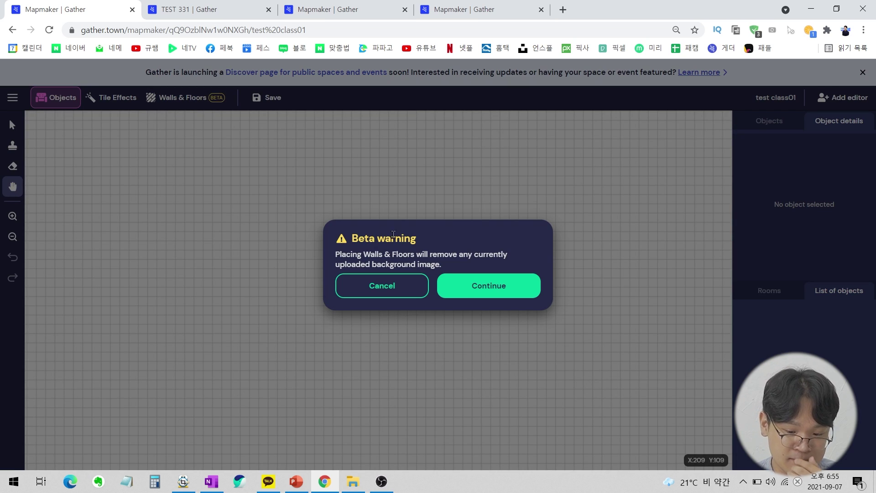
click(469, 288)
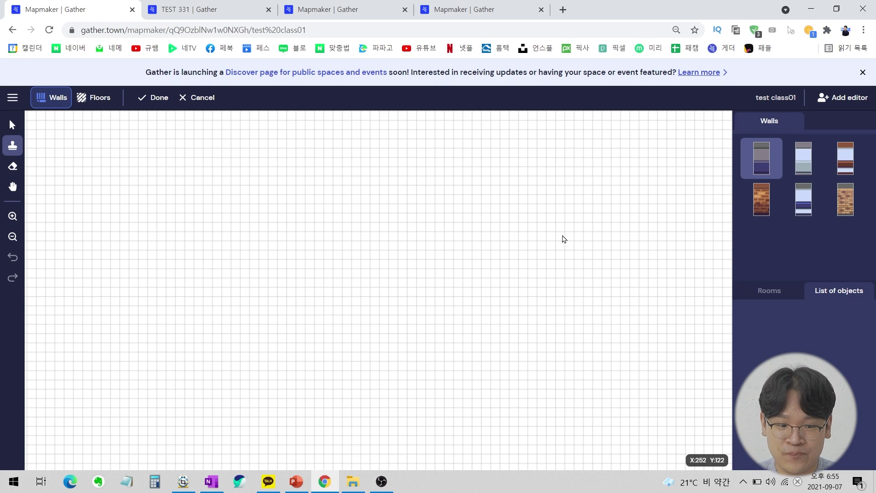
click(154, 98)
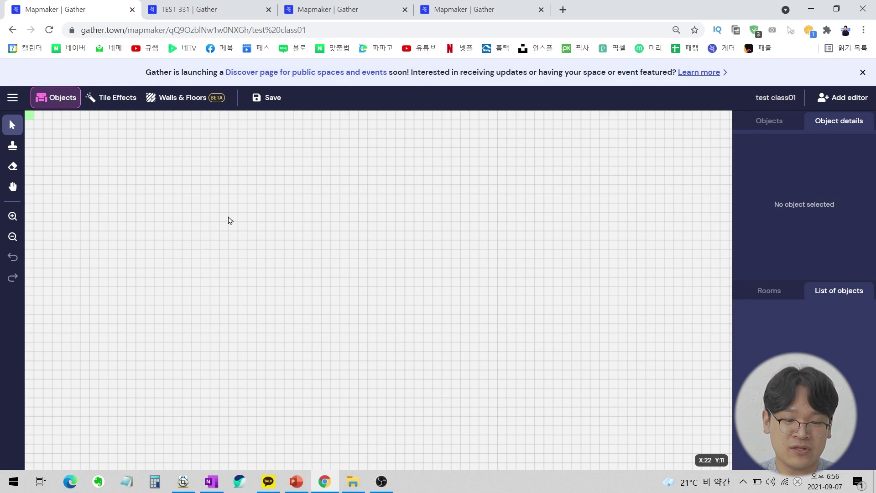
scroll(362, 298, down, 2)
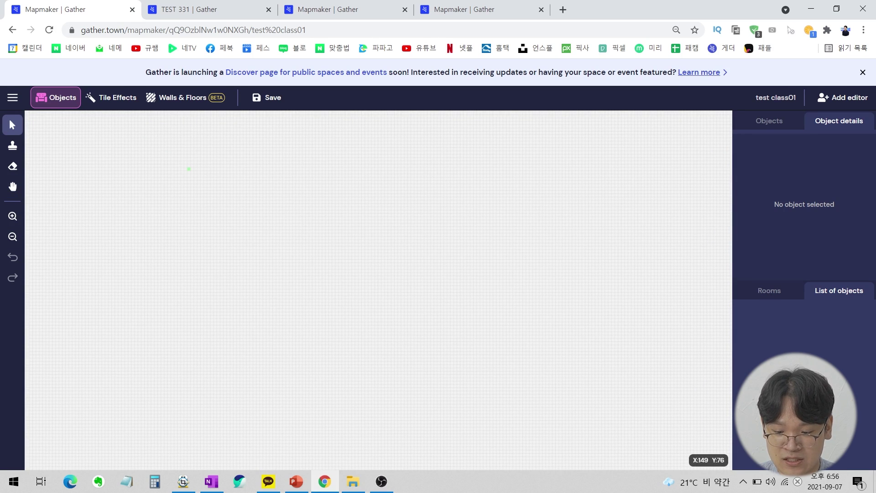
key(h)
drag(358, 242, 208, 226)
scroll(327, 264, up, 5)
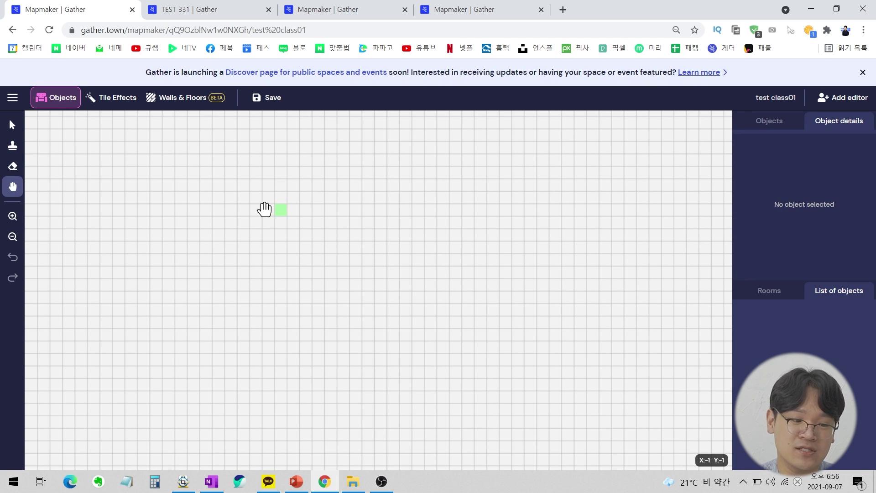
click(12, 124)
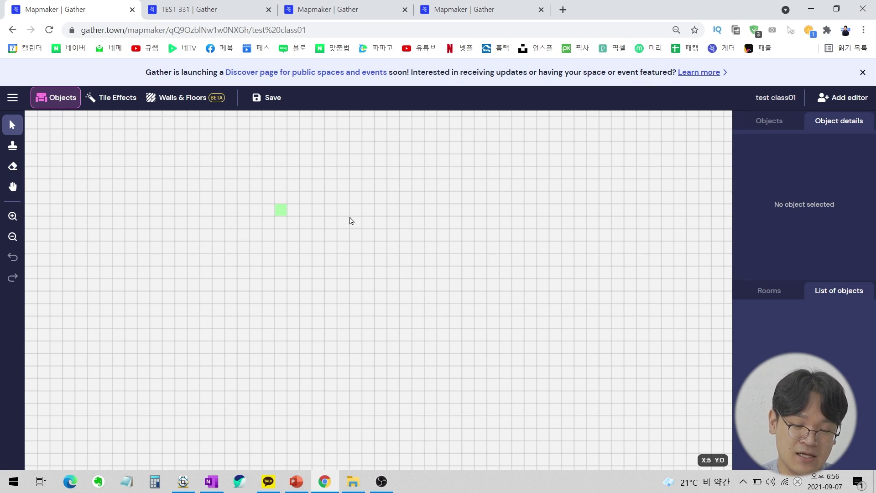
Circle the X:41 Y:25 readout in red, then place the green start cell top-left and open walls & floors.
key(alt+Tab)
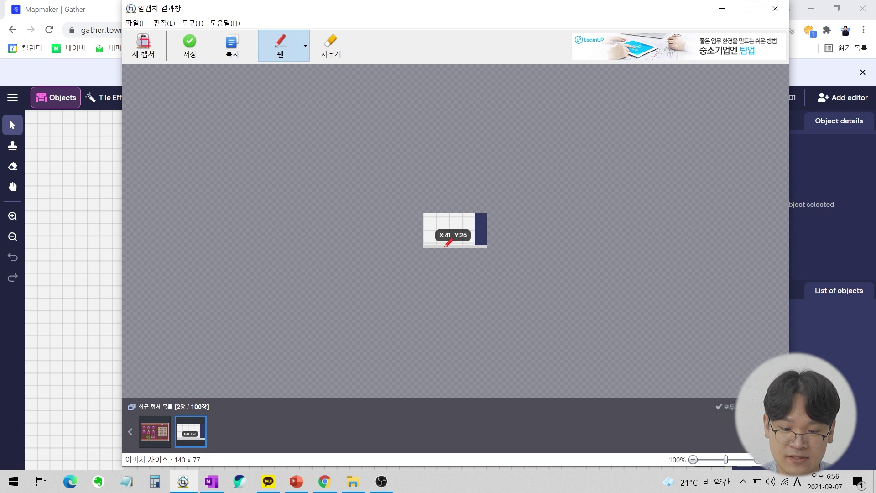
mouse_move(445, 246)
mouse_down()
mouse_move(427, 215)
mouse_move(469, 235)
mouse_move(463, 246)
mouse_up()
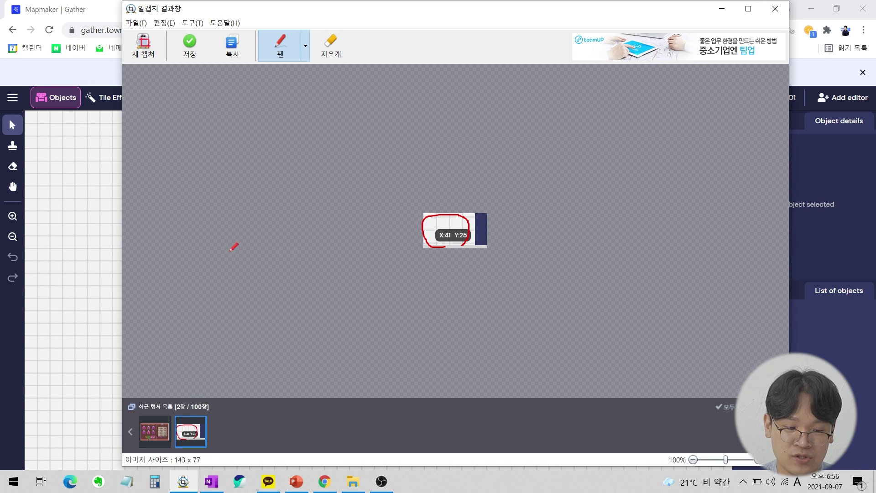
click(85, 244)
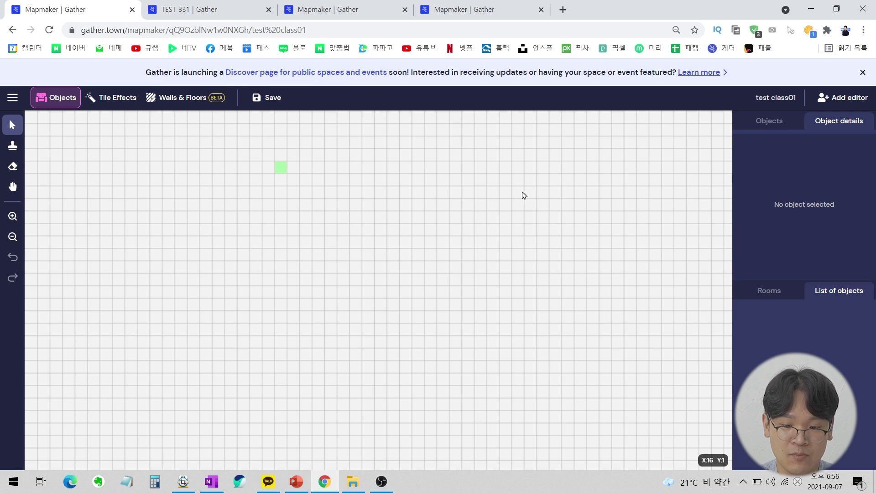
key(space)
drag(572, 269, 391, 230)
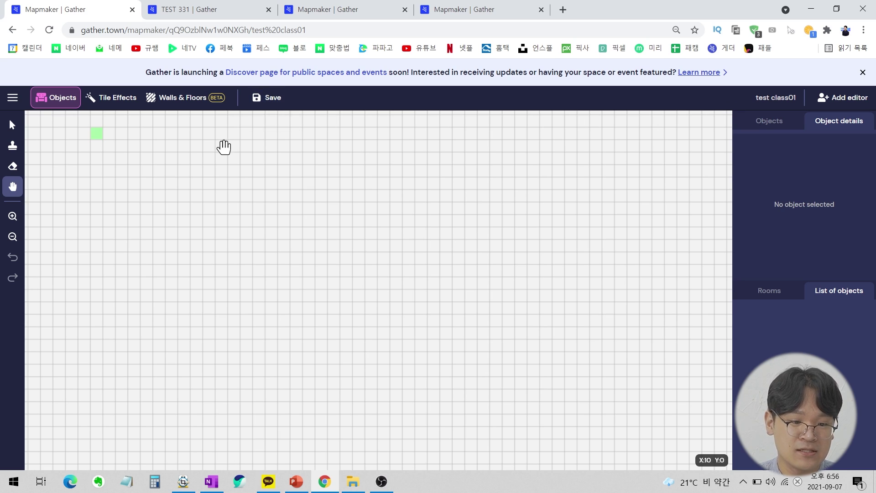
click(182, 99)
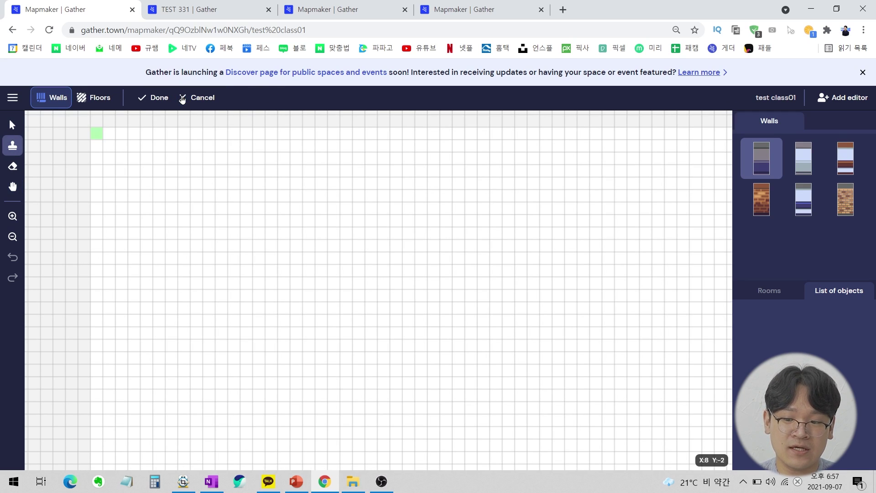
Paint light blue striped floor over a 41 by 25 rectangle from the green start cell.
click(94, 100)
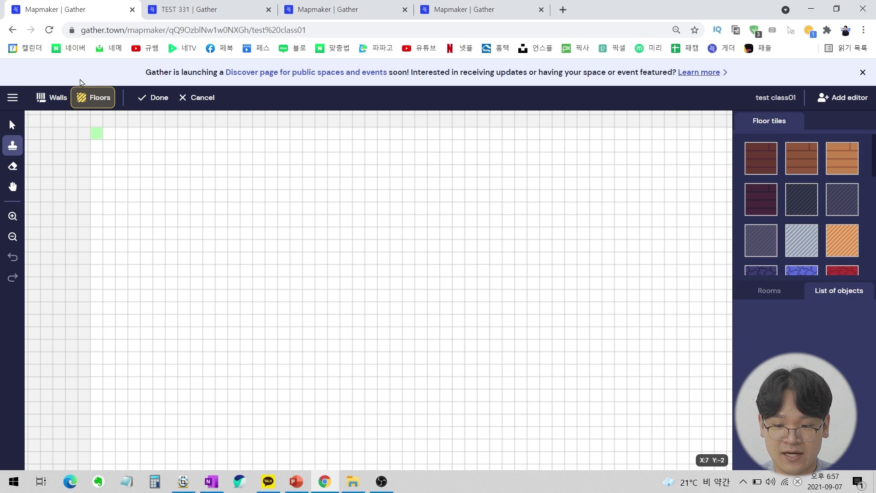
click(801, 244)
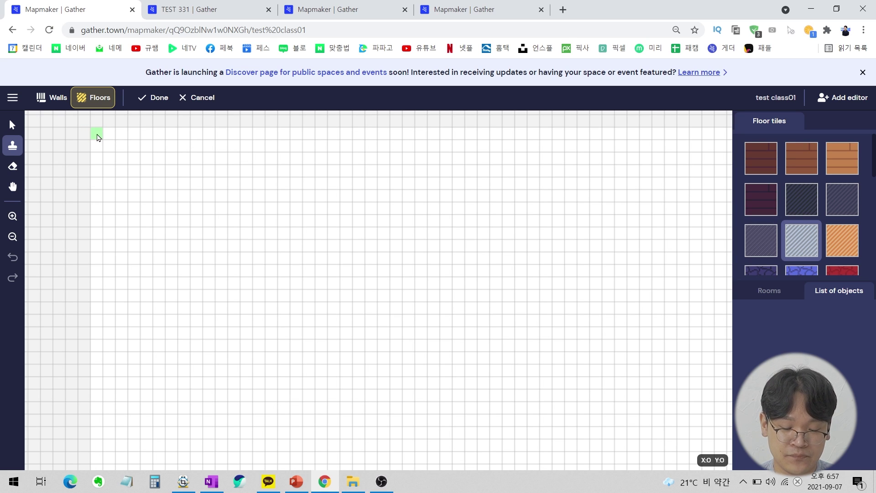
click(190, 486)
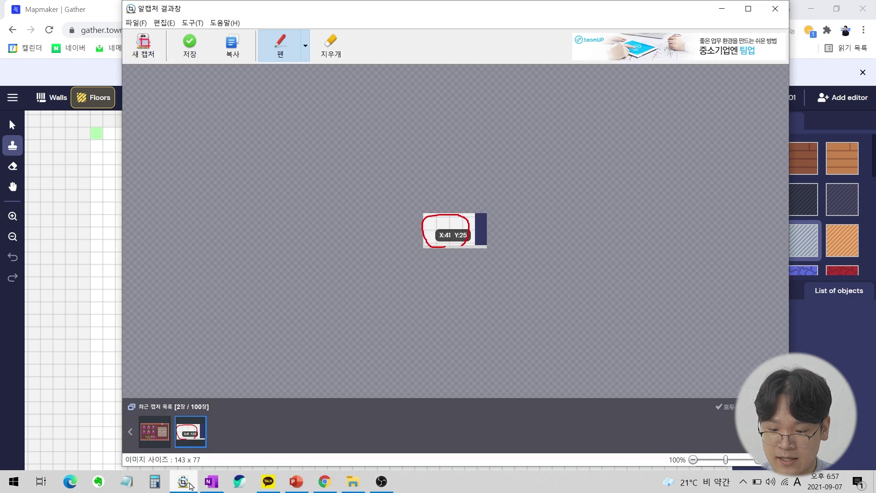
click(190, 486)
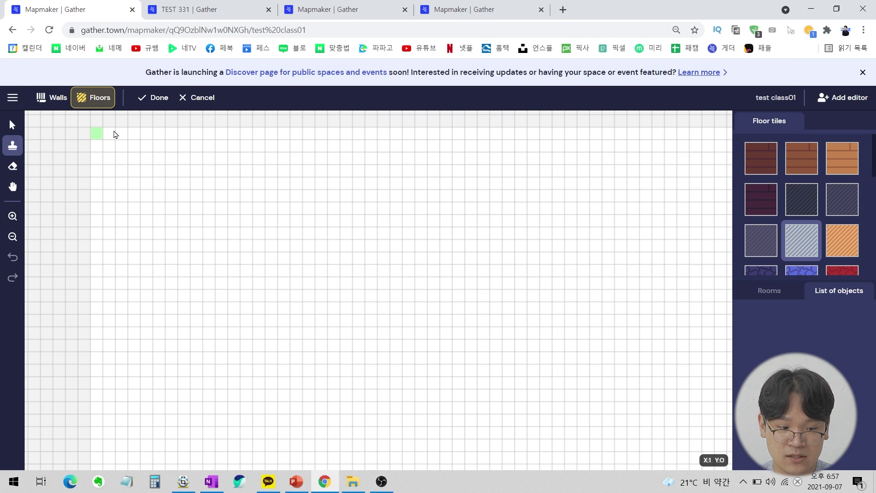
drag(102, 135, 612, 450)
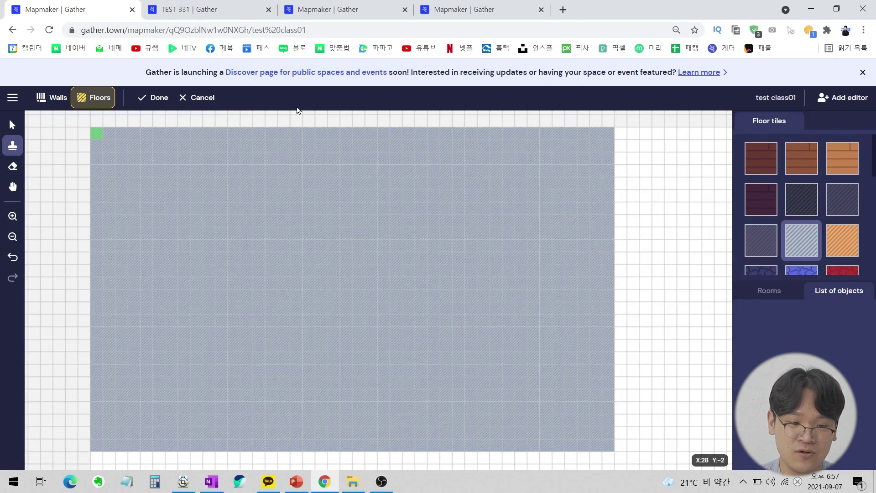
click(48, 103)
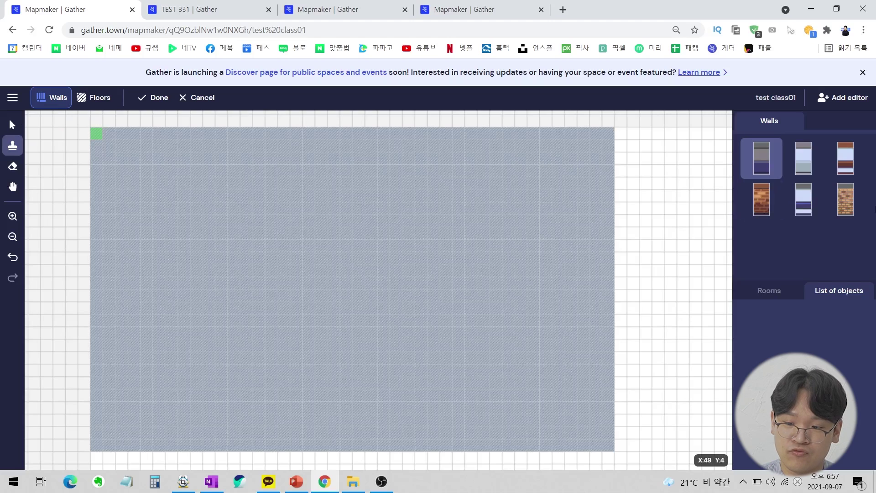
Choose the light blue wall style and draw walls along the floor's top and bottom edges.
click(806, 156)
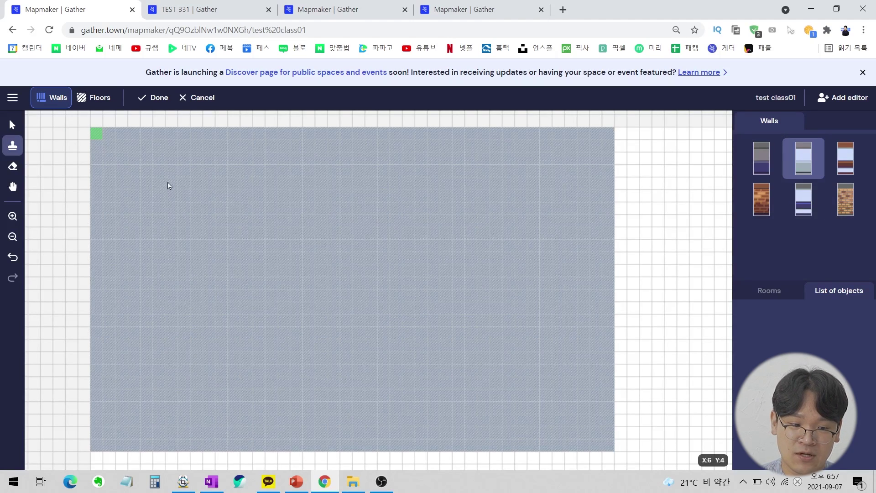
mouse_move(96, 133)
mouse_down()
mouse_move(597, 135)
mouse_move(608, 207)
mouse_move(603, 405)
mouse_move(611, 442)
mouse_up()
scroll(611, 441, down, 1)
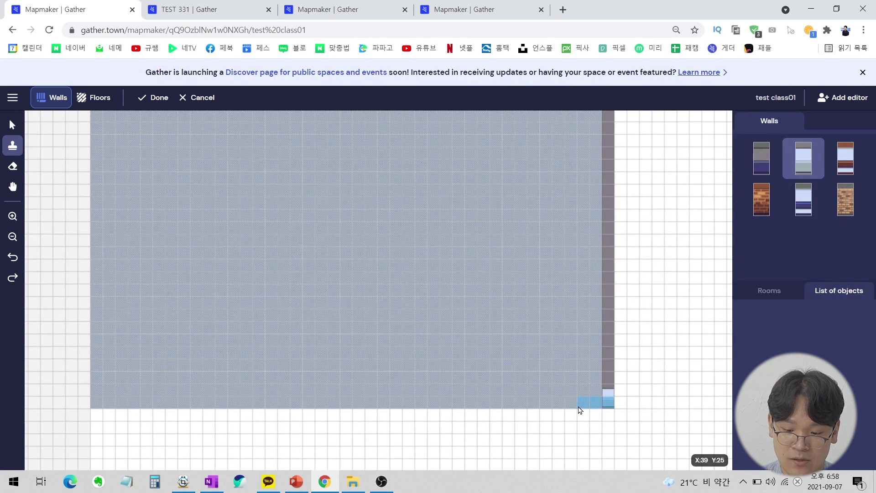
drag(610, 404, 90, 405)
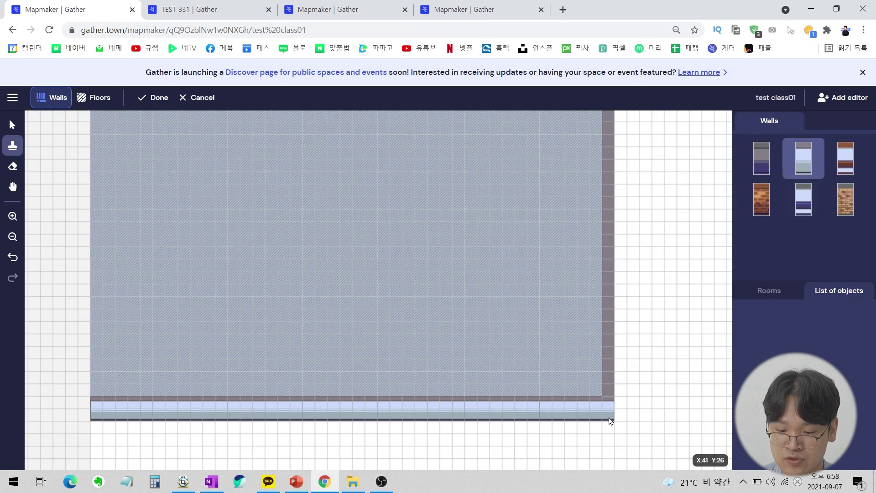
key(ctrl+z)
Redraw the bottom wall row from the right corner and run a wall up the left edge.
drag(608, 391, 582, 392)
drag(517, 398, 200, 394)
drag(110, 395, 109, 396)
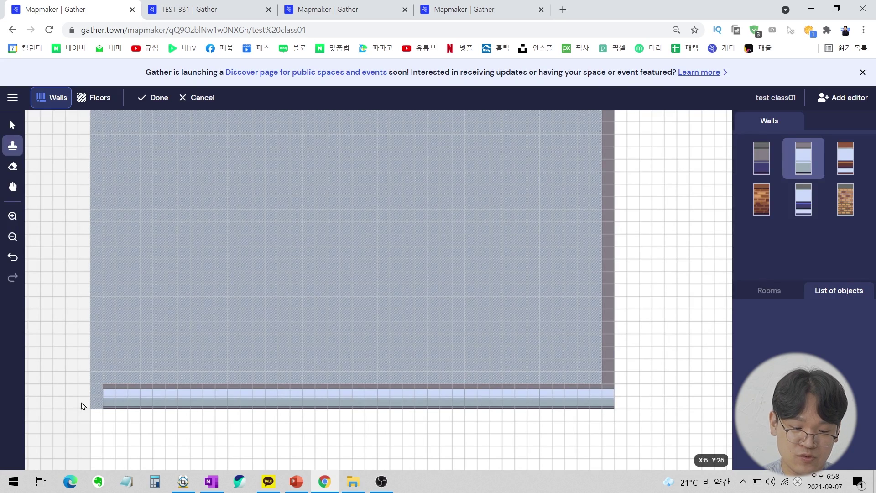
key(ctrl+z)
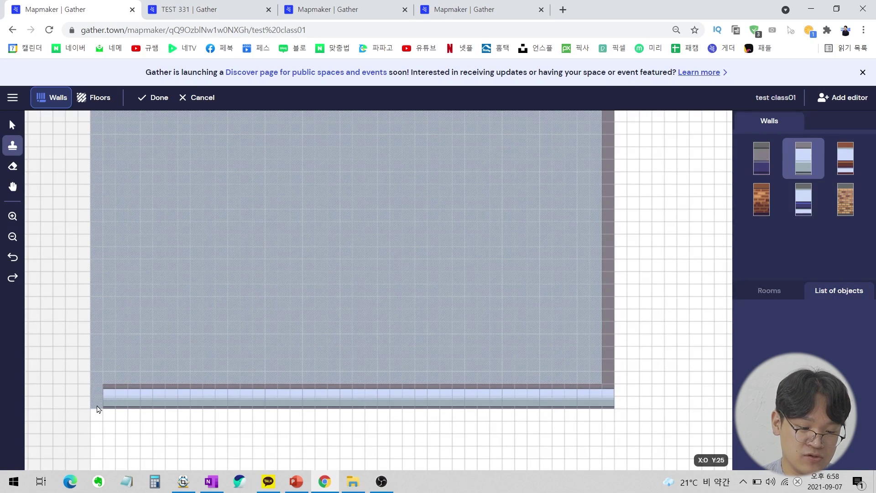
click(98, 389)
key(ctrl+z)
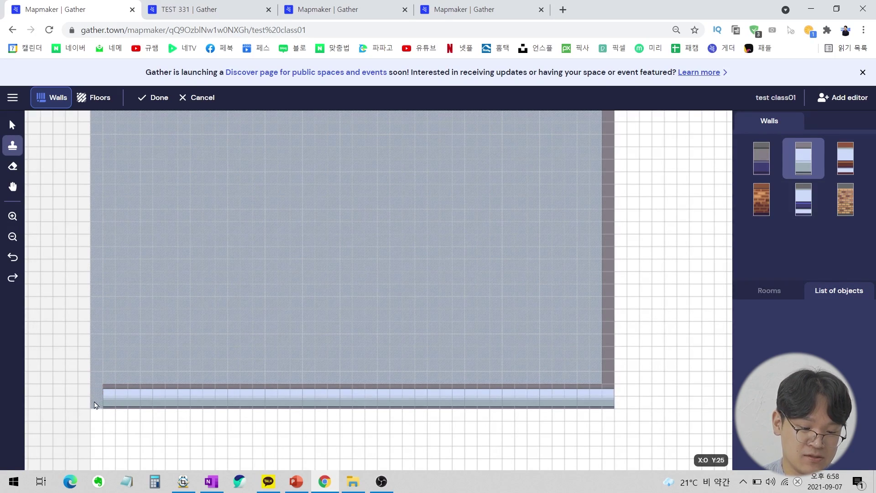
drag(98, 392, 105, 133)
Scroll over the walled room and bring up the reference classroom map capture.
scroll(120, 160, up, 5)
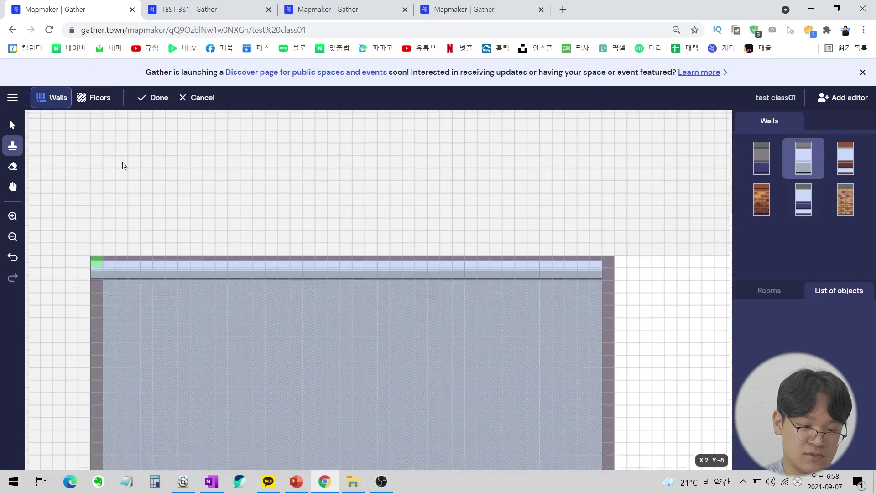
scroll(101, 278, down, 1)
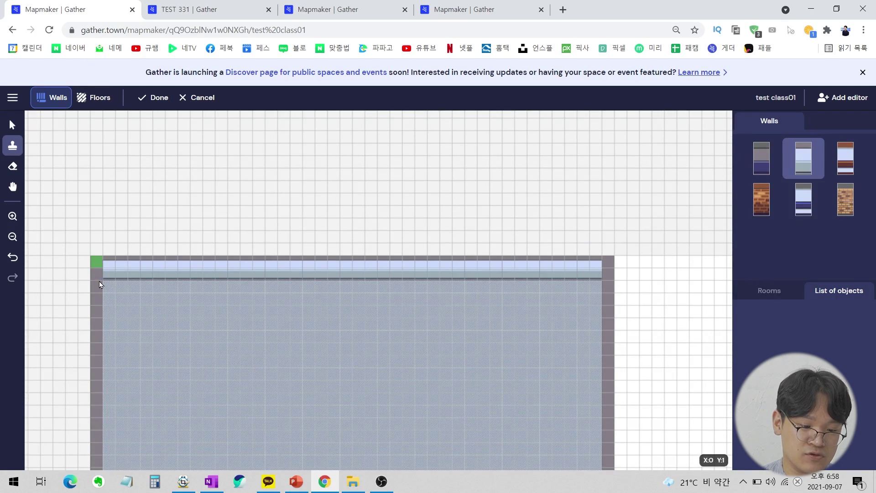
scroll(474, 319, down, 2)
scroll(261, 177, down, 3)
scroll(299, 197, up, 2)
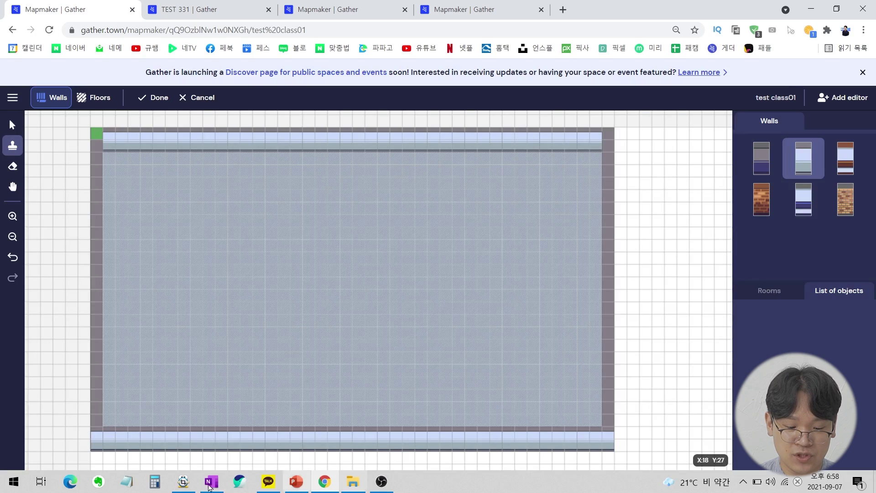
click(183, 481)
Compare the classroom layout against the ALCapture reference map.
click(155, 431)
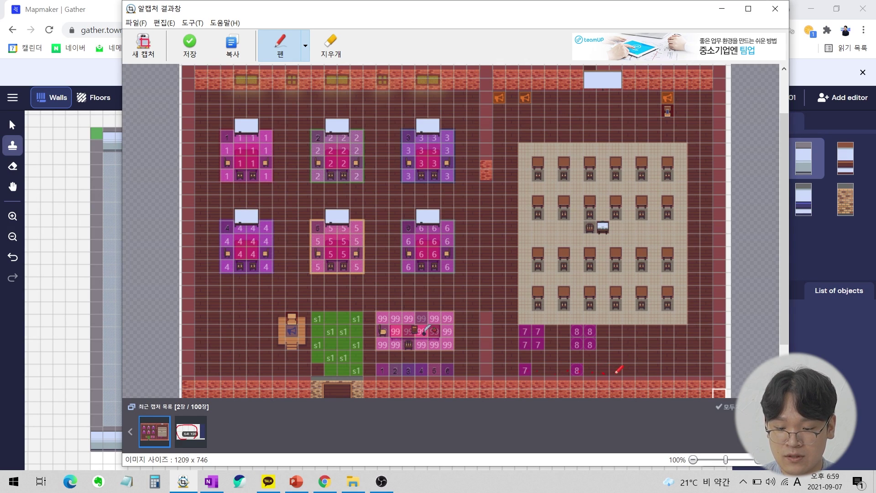
click(1, 385)
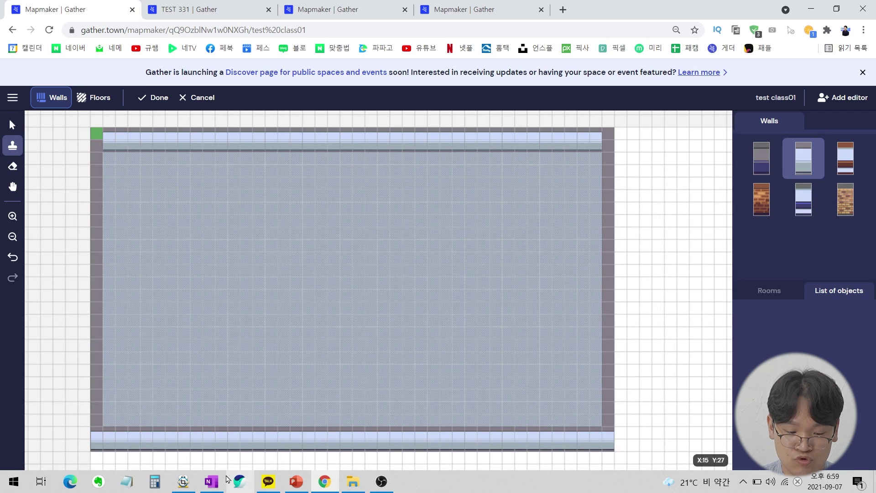
click(183, 482)
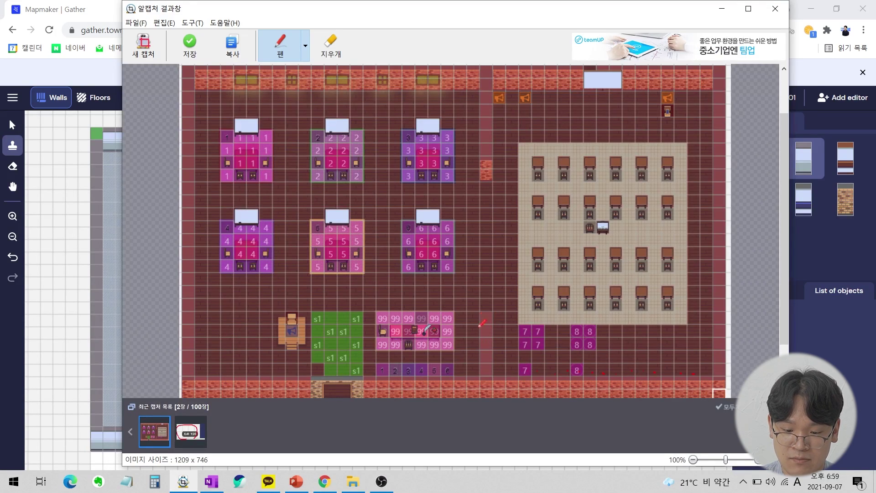
key(alt+Tab)
Draw the column-22 dividing wall up from the bottom and down from the top, leaving a middle gap.
click(372, 420)
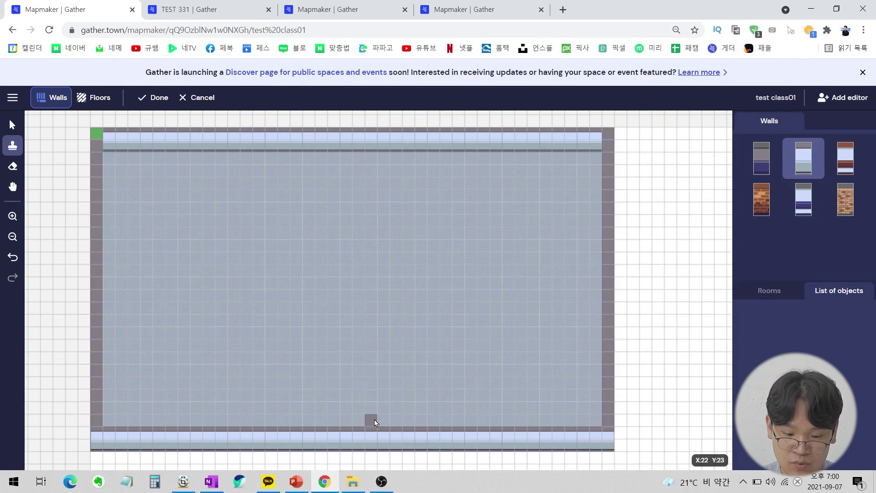
drag(372, 420, 375, 370)
drag(370, 143, 370, 213)
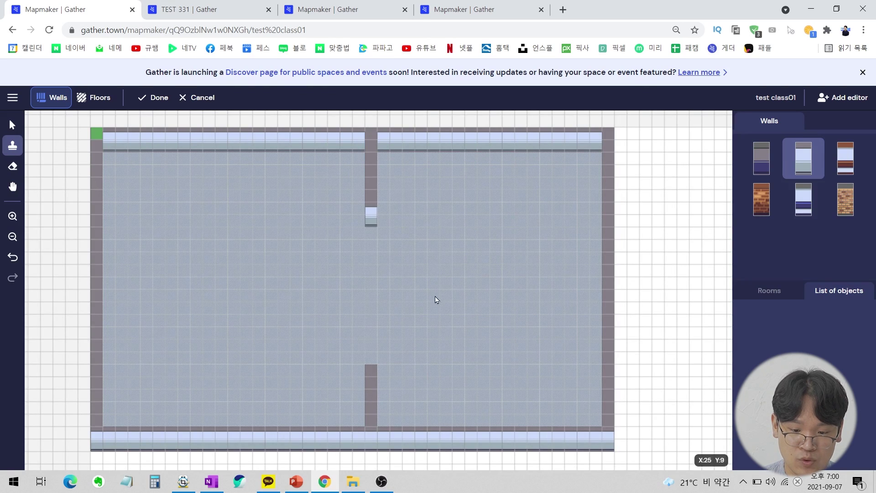
key(alt+Tab)
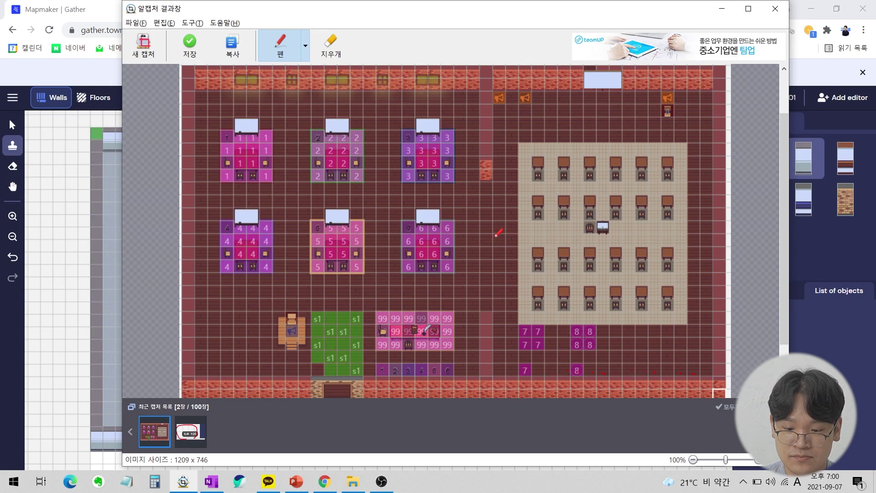
key(alt+Tab)
key(alt+Tab)
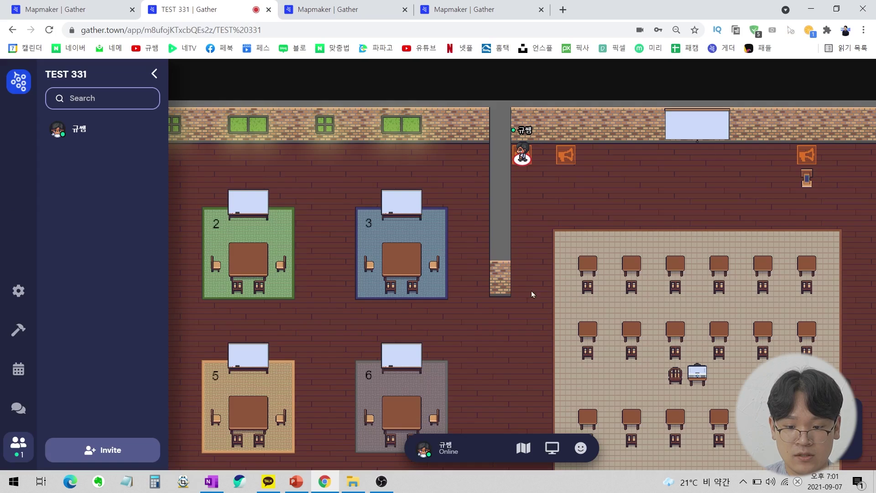
Zoom out and walk around TEST 331's divider, then return to test class01 in Floors mode.
key(ctrl+minus)
key(ctrl+minus)
key(ctrl+minus)
key(ctrl+minus)
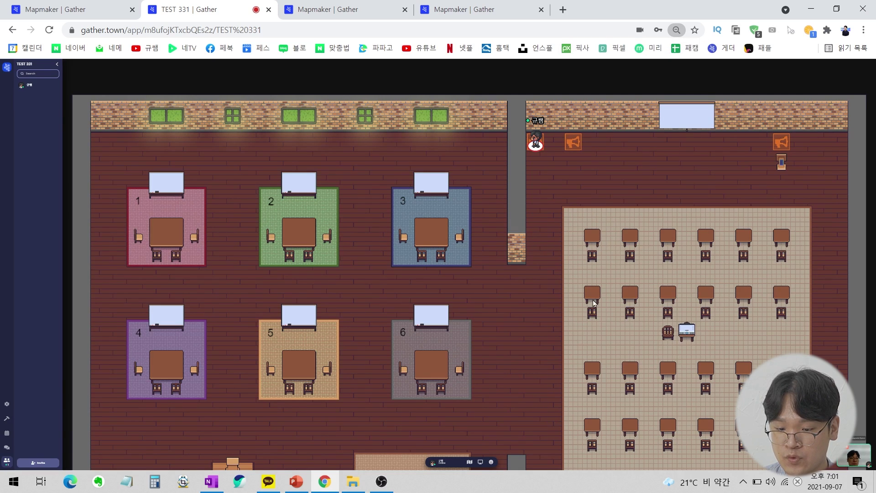
key(Down)
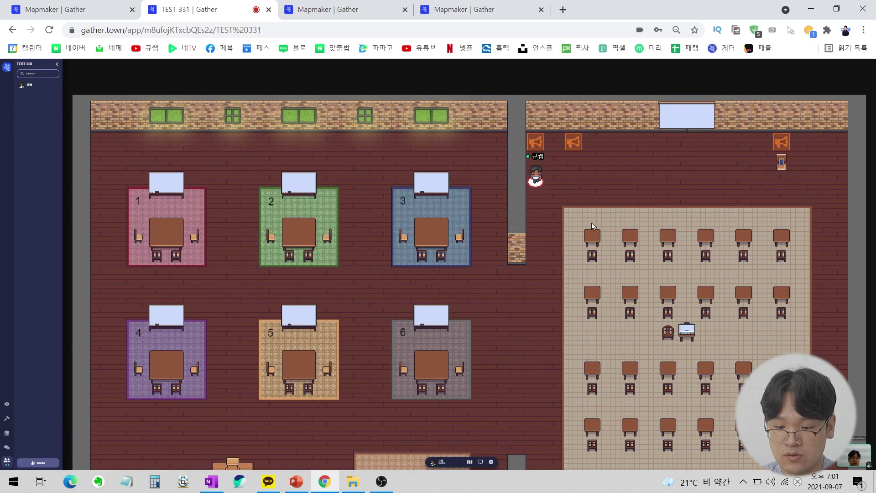
key(Up)
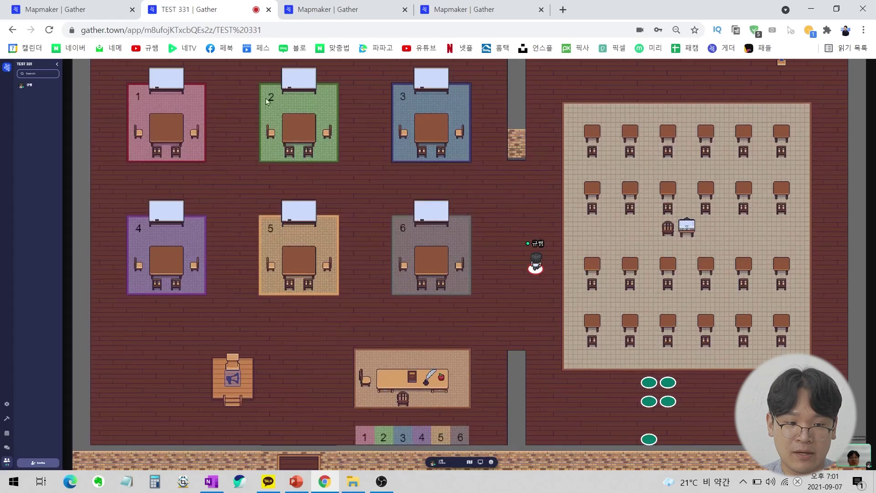
click(76, 6)
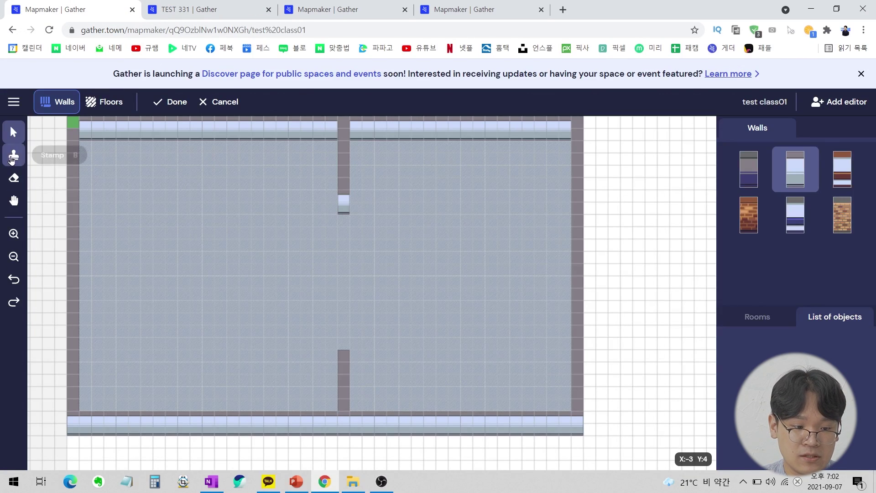
click(105, 102)
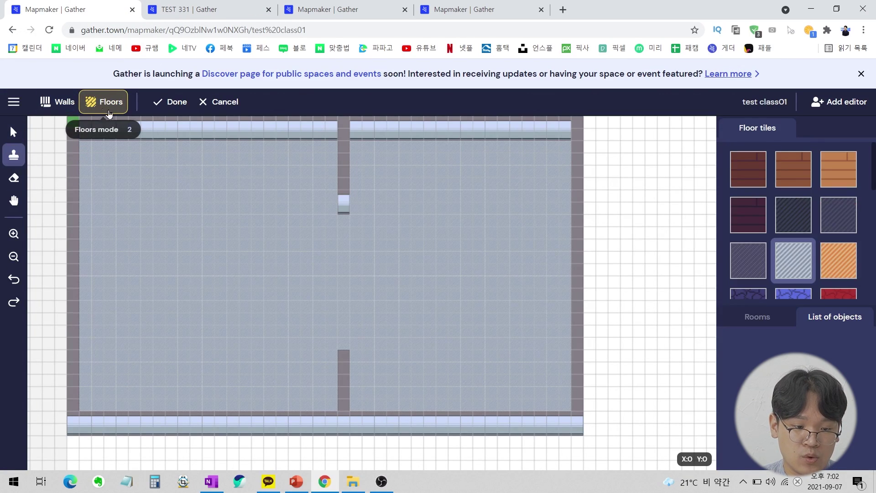
Pick the dark striped floor tile, checking TEST 331 before returning to test class01.
scroll(799, 215, down, 5)
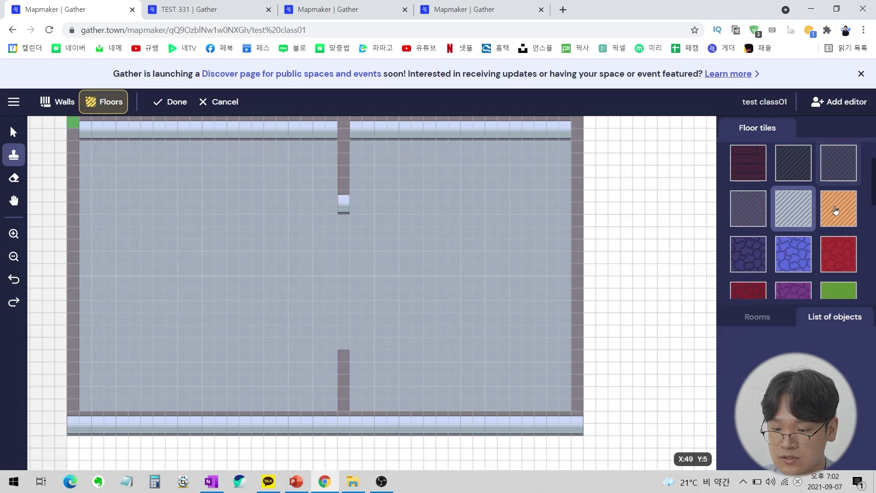
scroll(773, 178, down, 2)
scroll(773, 200, up, 6)
scroll(771, 205, down, 2)
scroll(768, 215, up, 1)
scroll(766, 224, down, 1)
scroll(762, 242, up, 3)
click(761, 272)
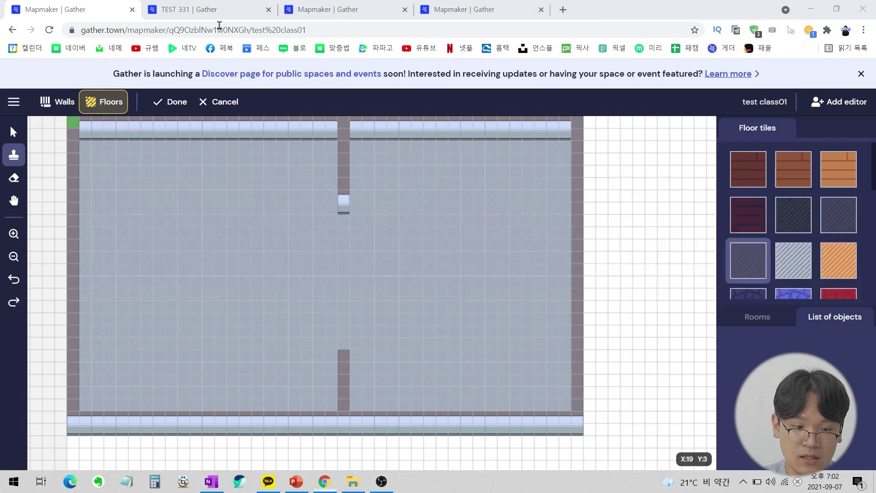
click(194, 10)
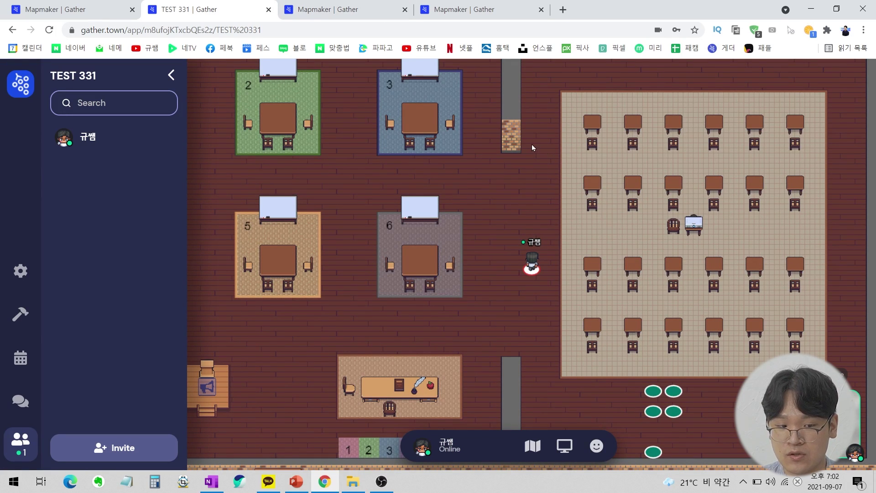
click(114, 10)
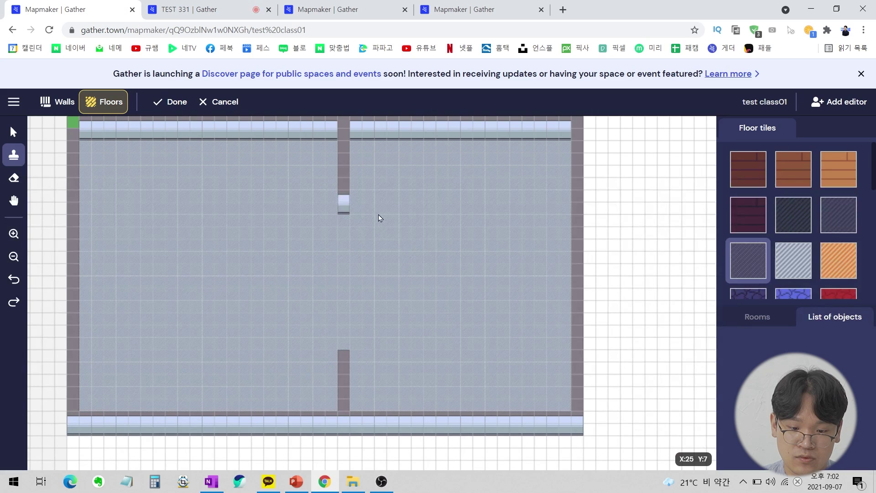
Paint a dark floor rectangle across the right room and finish the floor edit.
drag(383, 212, 544, 211)
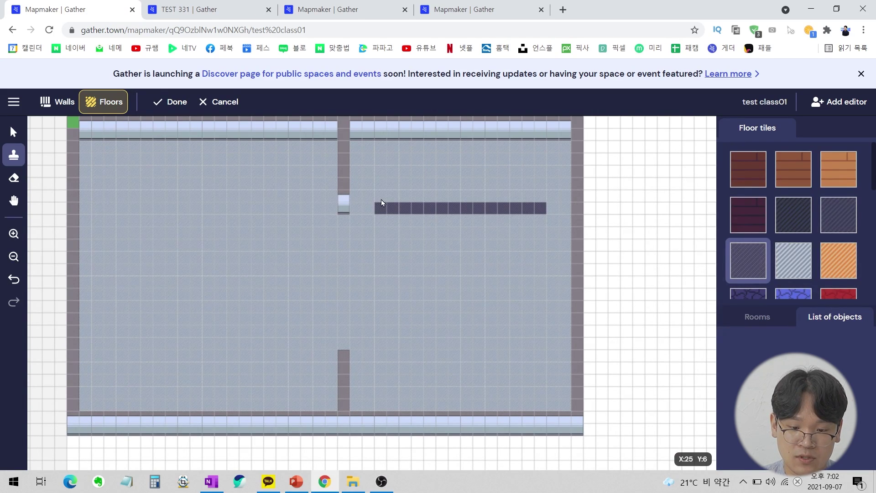
mouse_move(384, 204)
mouse_down()
mouse_move(389, 358)
mouse_move(543, 360)
mouse_up()
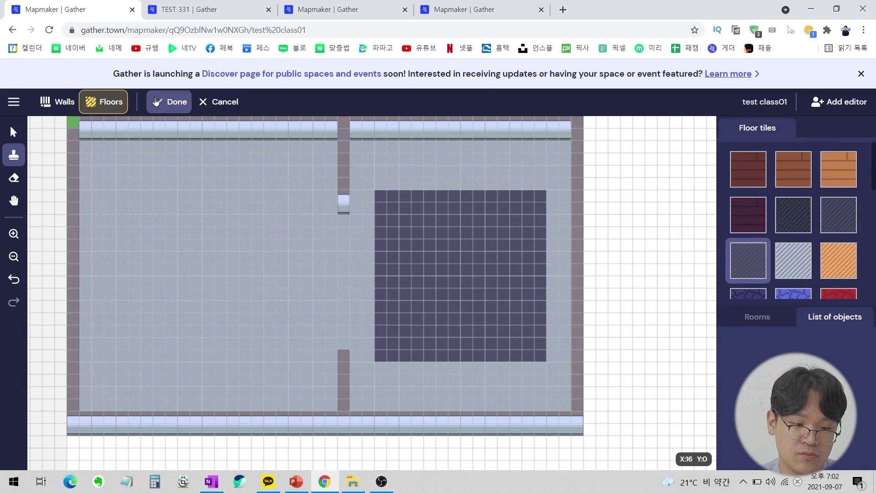
click(175, 104)
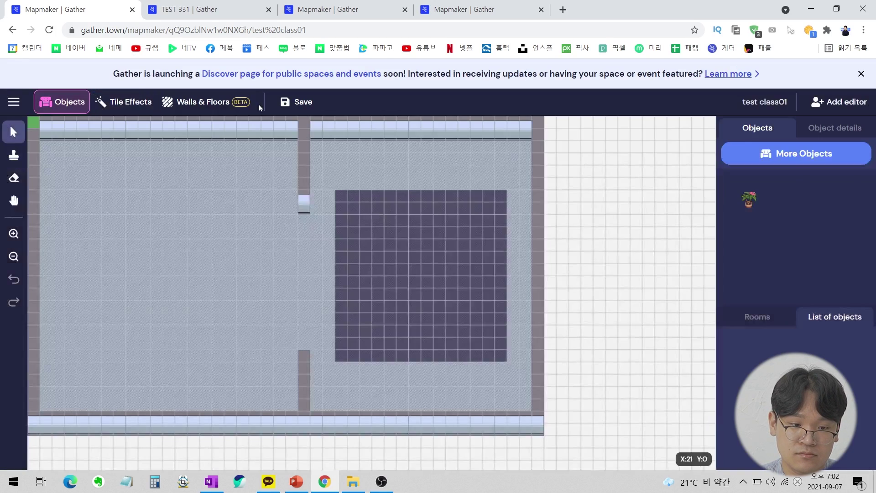
Walk around the TEST 331 space for reference, then return to test class01.
click(210, 6)
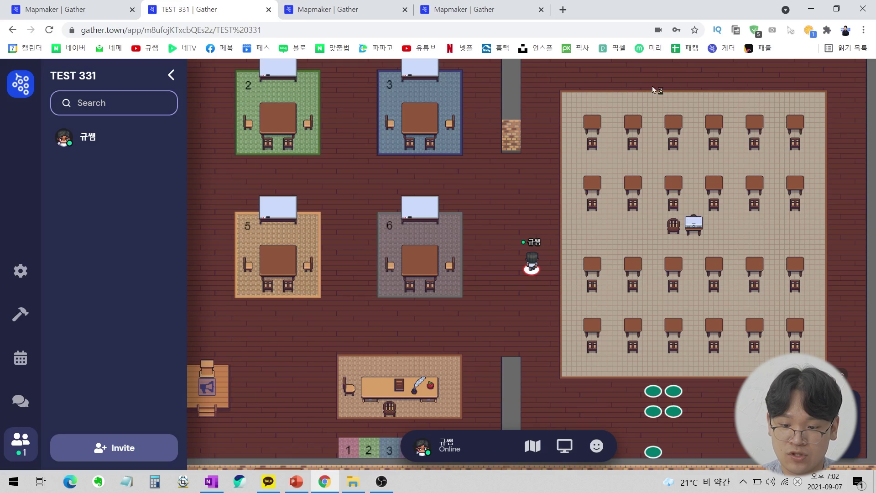
key(Up)
key(Up)
key(Right)
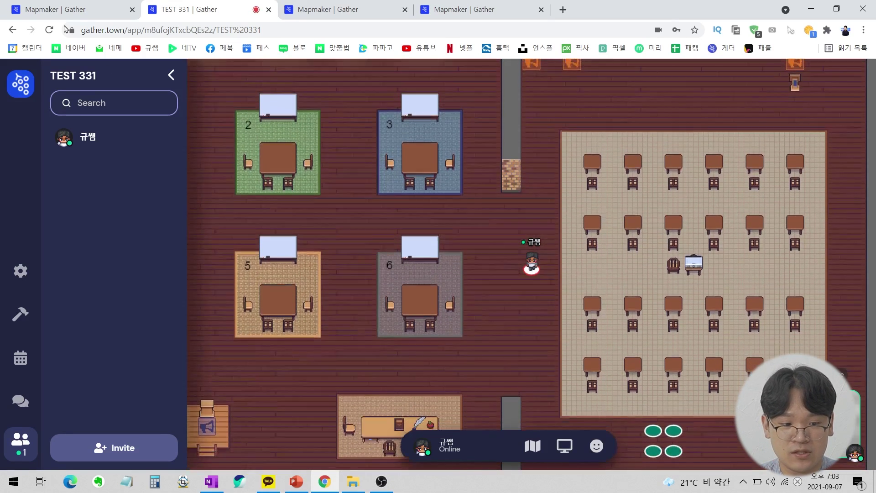
click(48, 6)
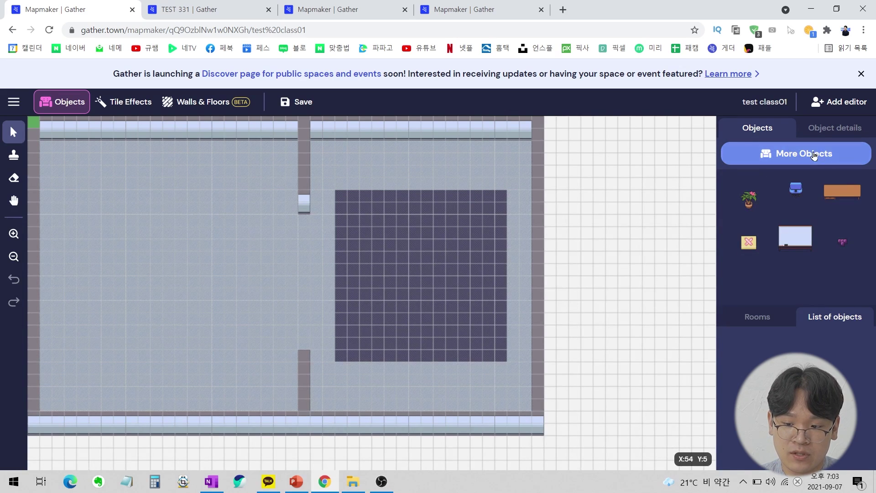
Search 'Ta' in More Objects and select the Small Square Table (Antique) for placement.
click(815, 156)
text(Ta)
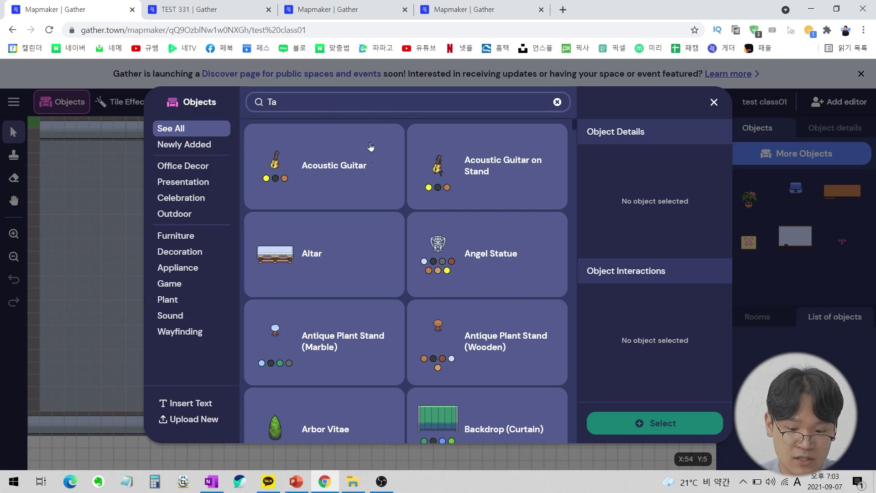
scroll(400, 200, down, 5)
scroll(400, 201, down, 18)
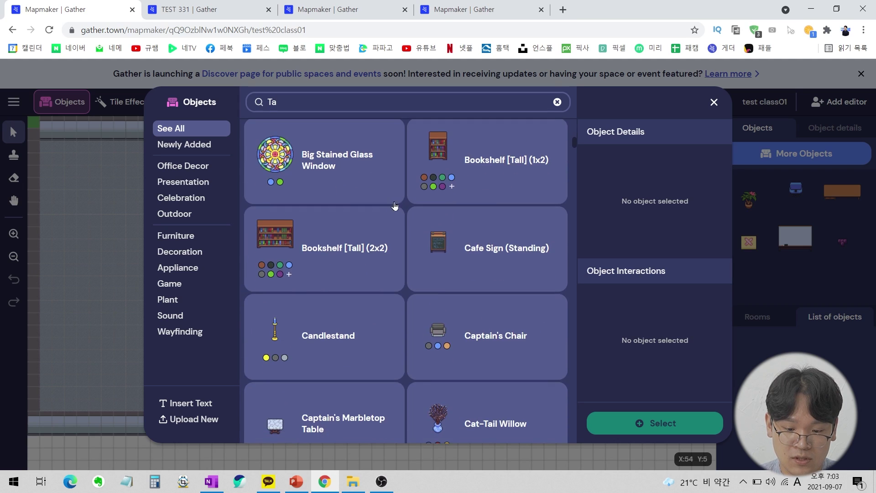
scroll(411, 197, down, 18)
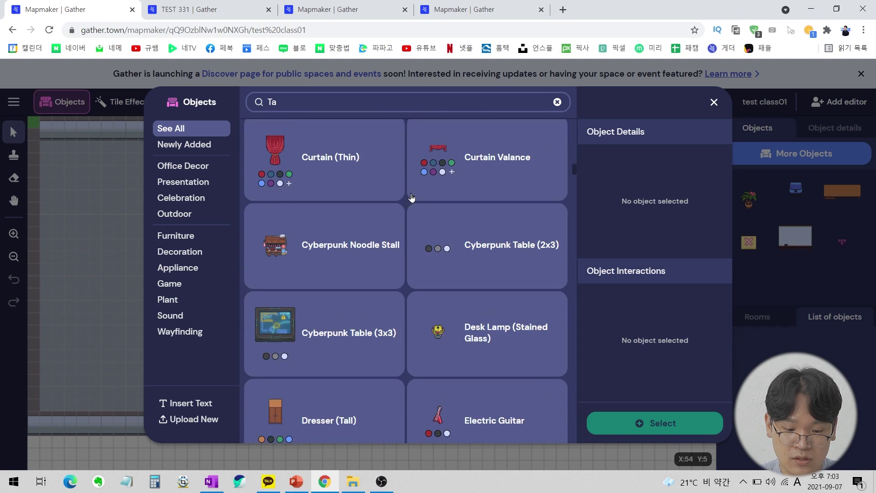
scroll(412, 197, down, 18)
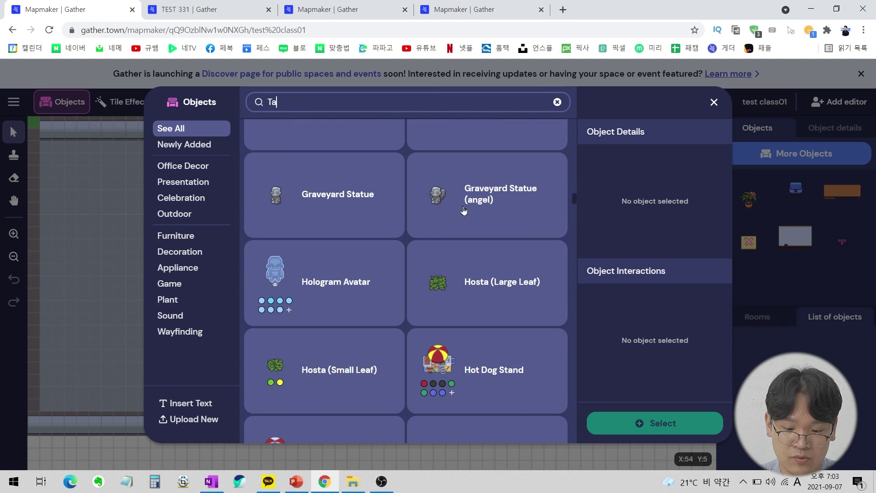
scroll(498, 220, down, 18)
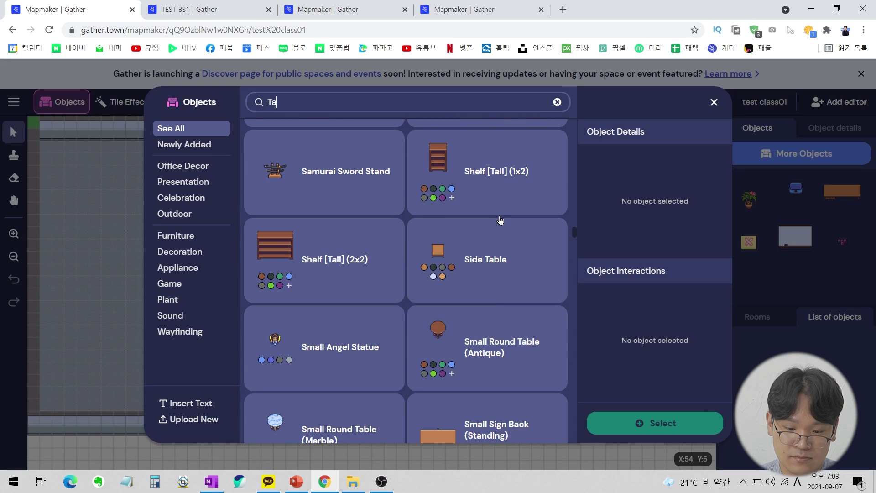
scroll(501, 233, up, 5)
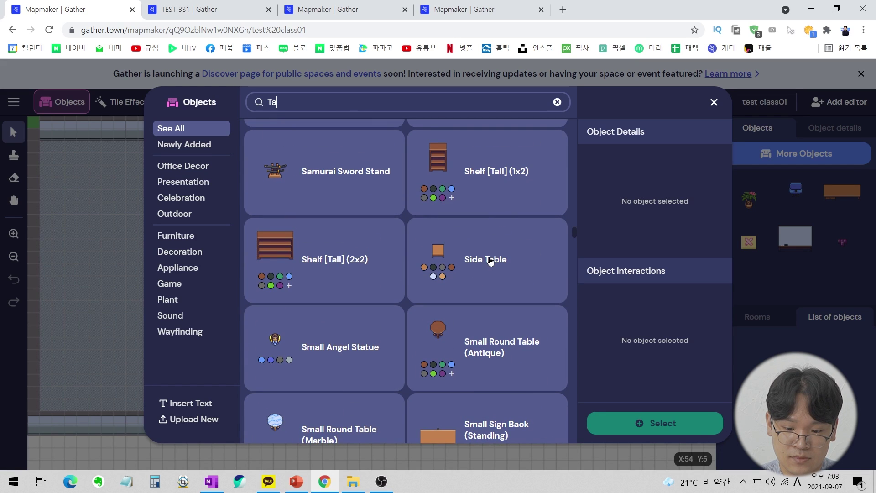
scroll(488, 260, down, 5)
scroll(482, 258, up, 1)
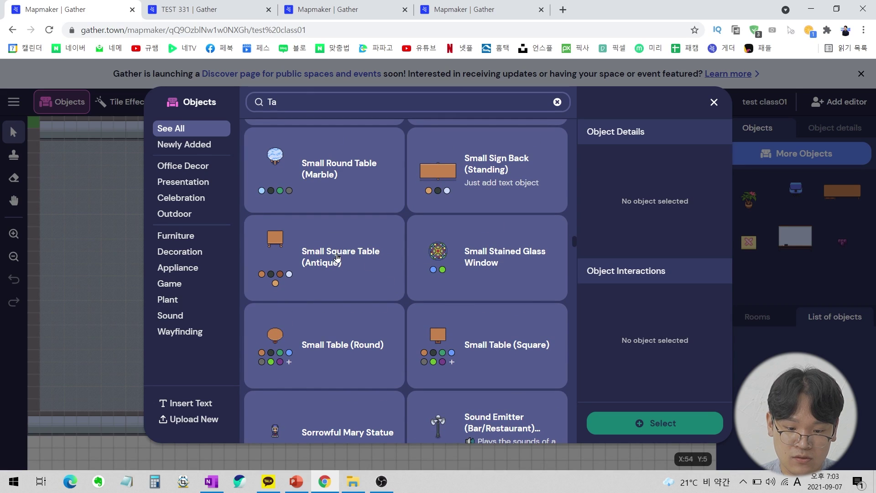
click(337, 259)
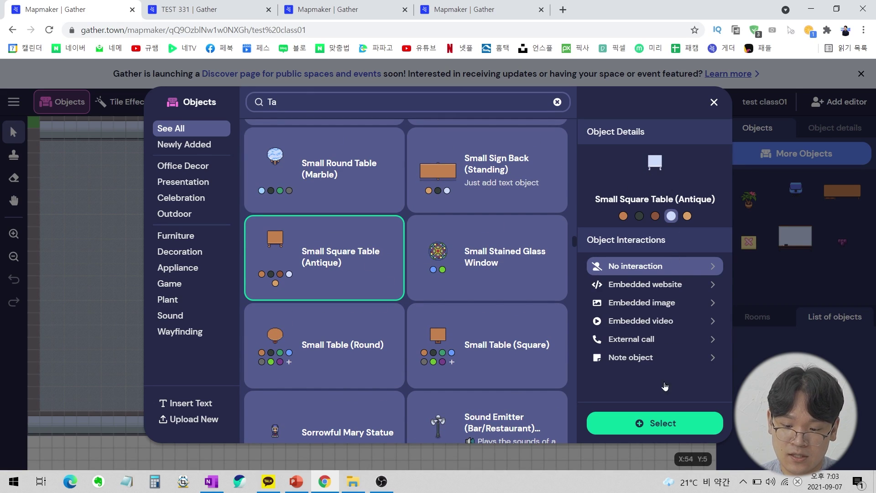
click(658, 428)
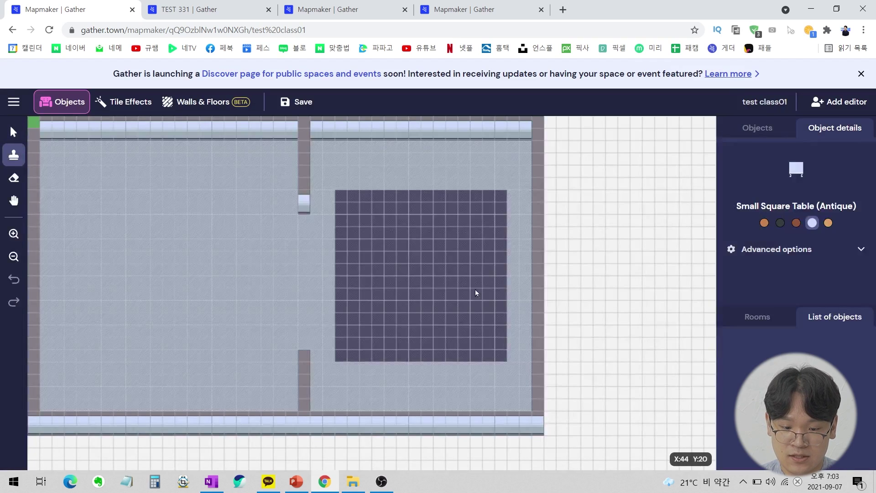
Check TEST 331's table layout against the test class01 map.
key(ctrl+Tab)
key(ctrl+Tab)
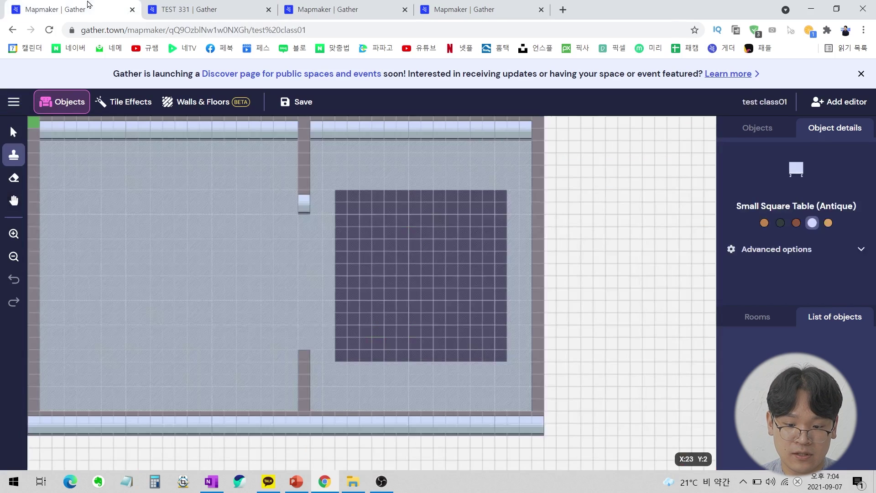
click(86, 9)
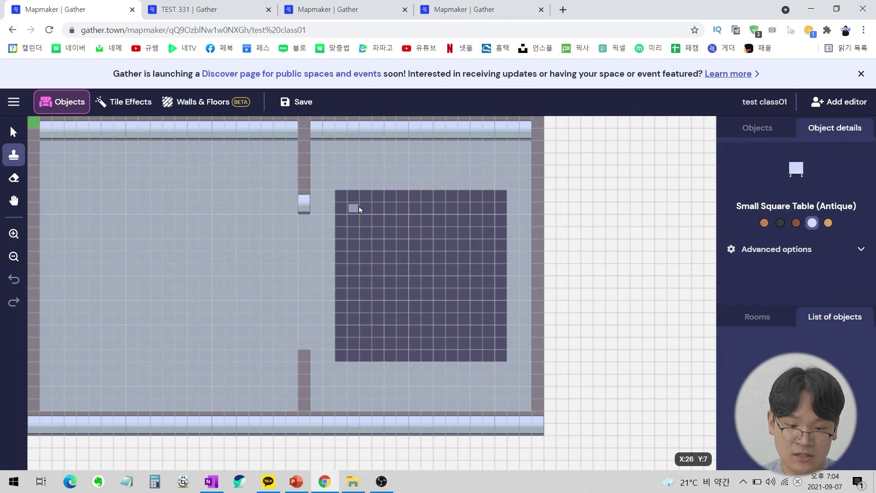
click(206, 9)
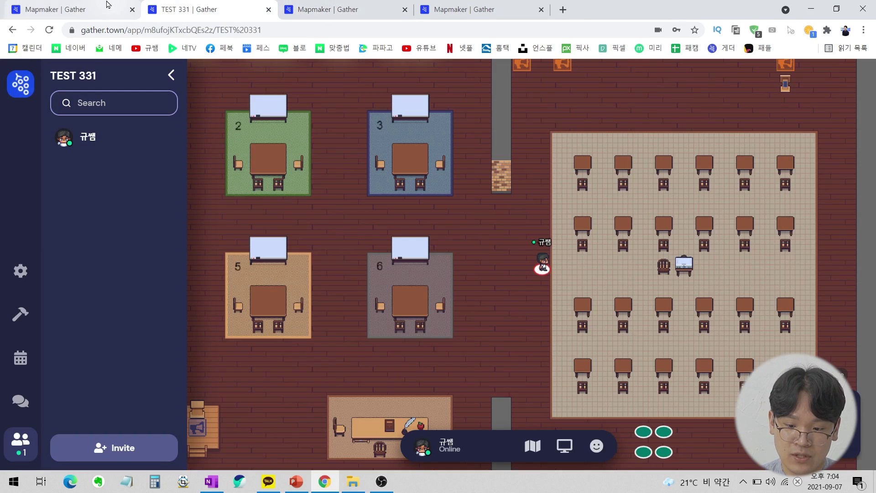
click(95, 5)
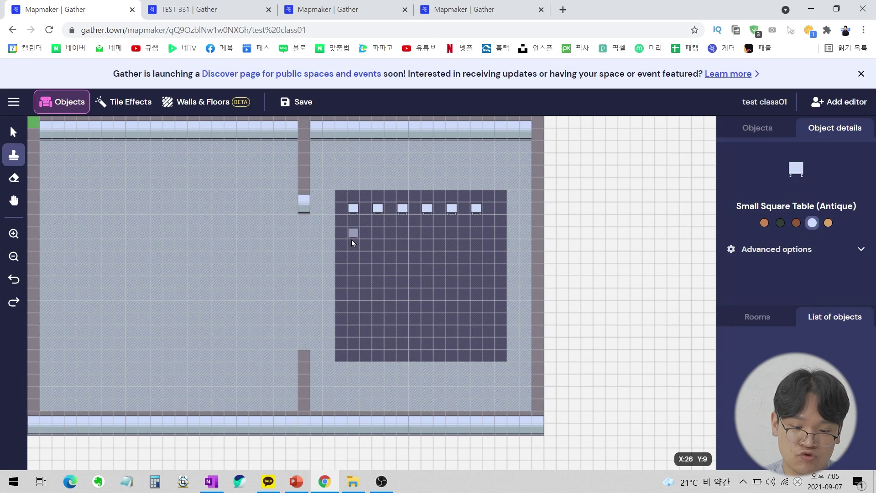
Stamp a row of six Small Square Tables and start the next row.
click(352, 247)
click(379, 248)
click(403, 248)
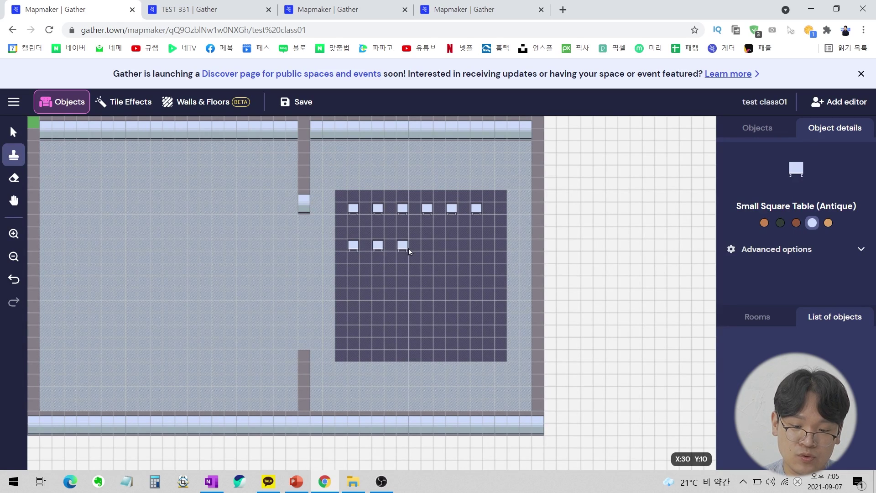
click(438, 251)
click(429, 249)
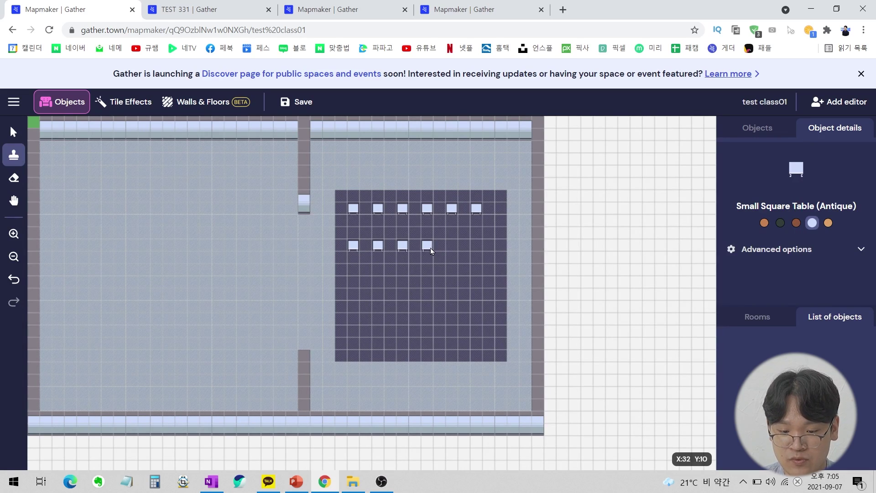
click(452, 249)
click(476, 251)
click(479, 283)
click(455, 283)
click(428, 283)
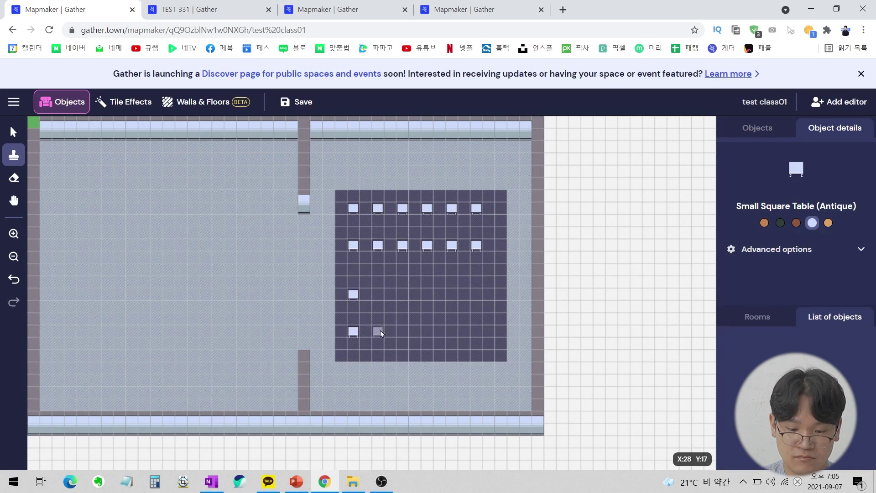
Fill the remaining table rows, exit stamping, and view TEST 331.
click(378, 333)
click(377, 297)
click(402, 296)
click(403, 333)
click(428, 333)
click(428, 297)
click(452, 297)
click(477, 333)
click(452, 333)
click(477, 297)
key(v)
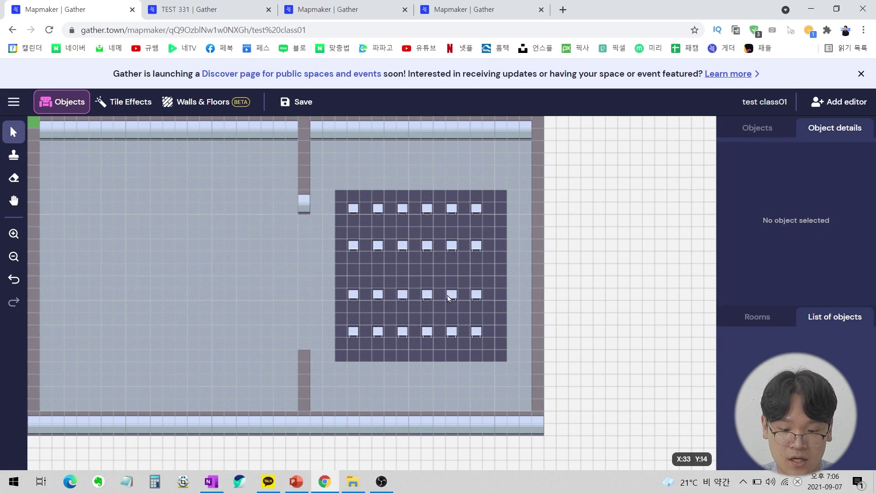
click(194, 8)
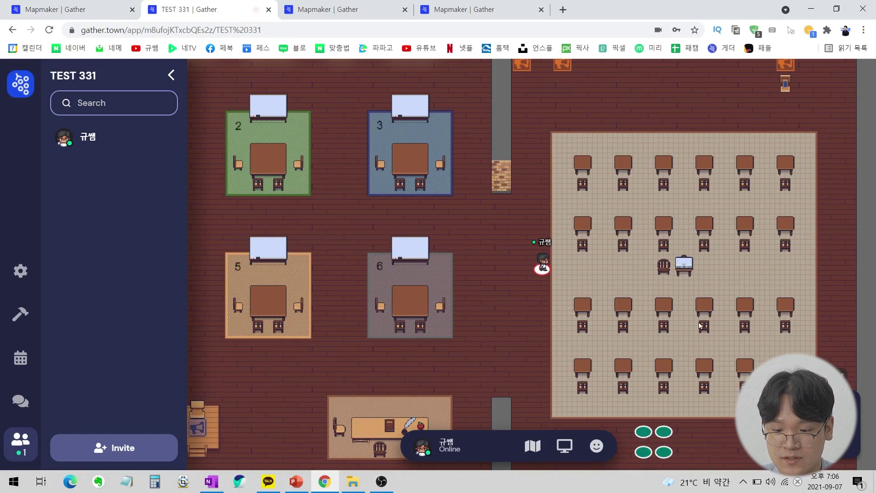
Search 'ch' and select a rotated, pale lavender Chair (Small) for placement.
click(55, 9)
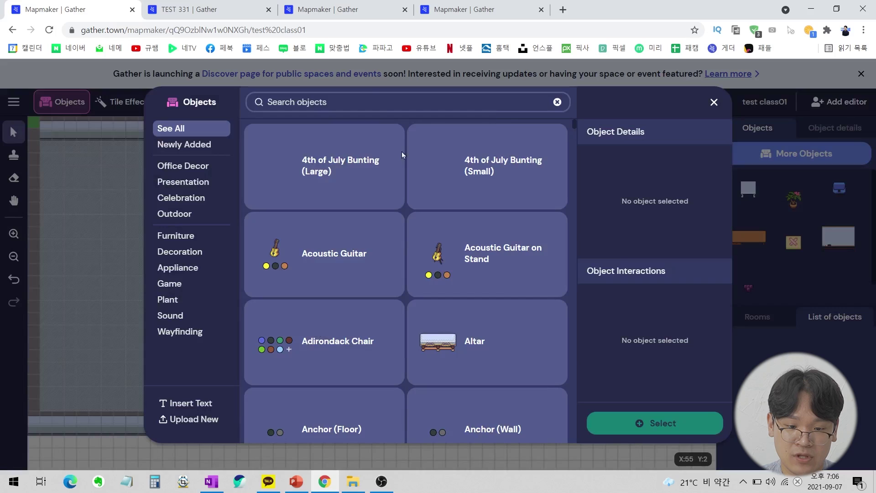
text(ch)
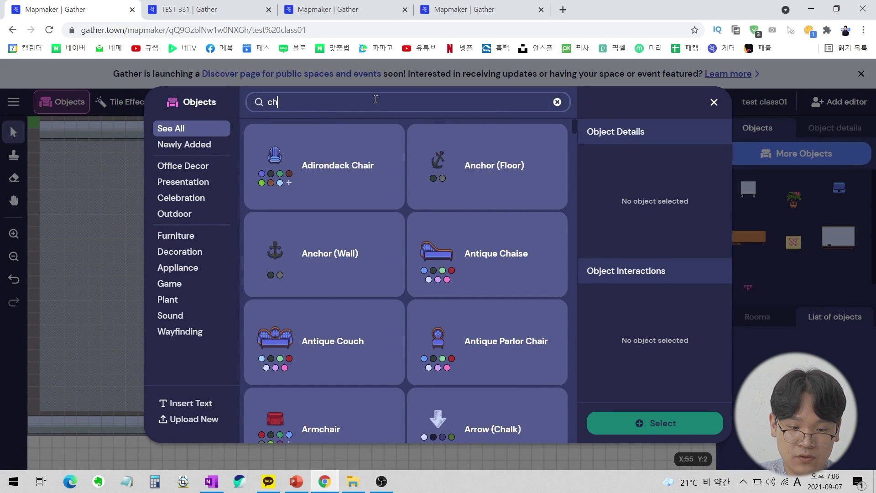
scroll(394, 199, down, 10)
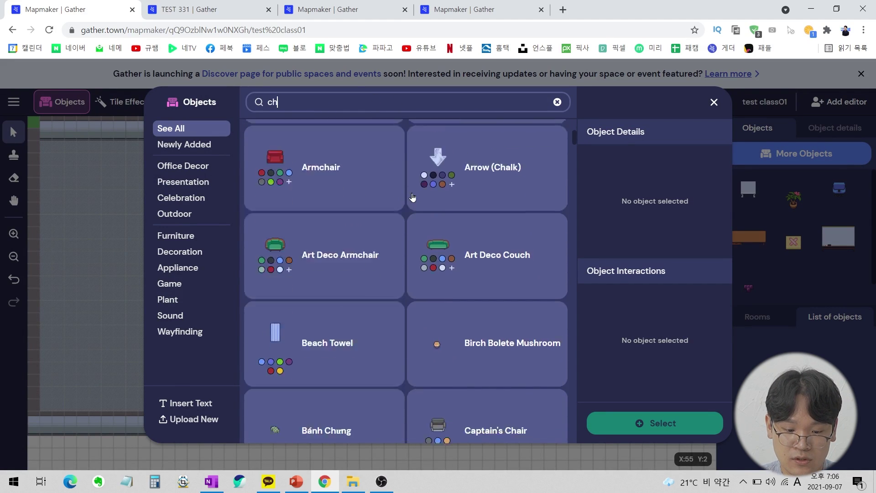
scroll(432, 191, down, 2)
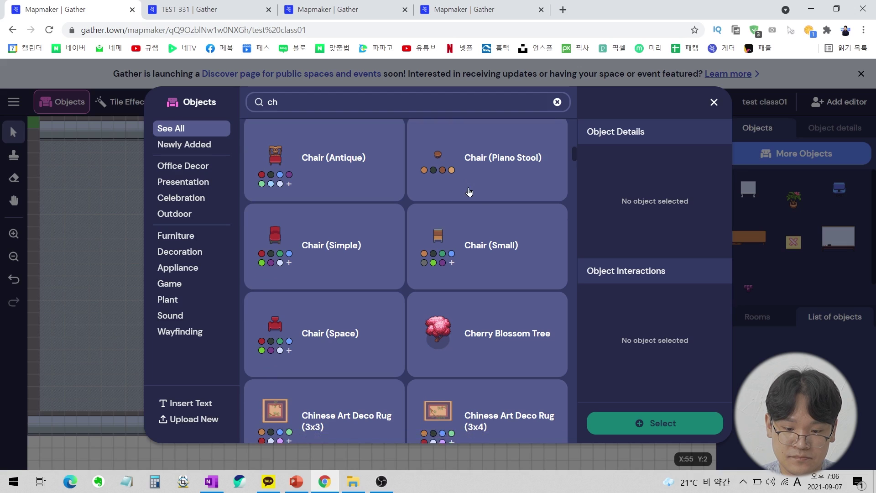
click(472, 192)
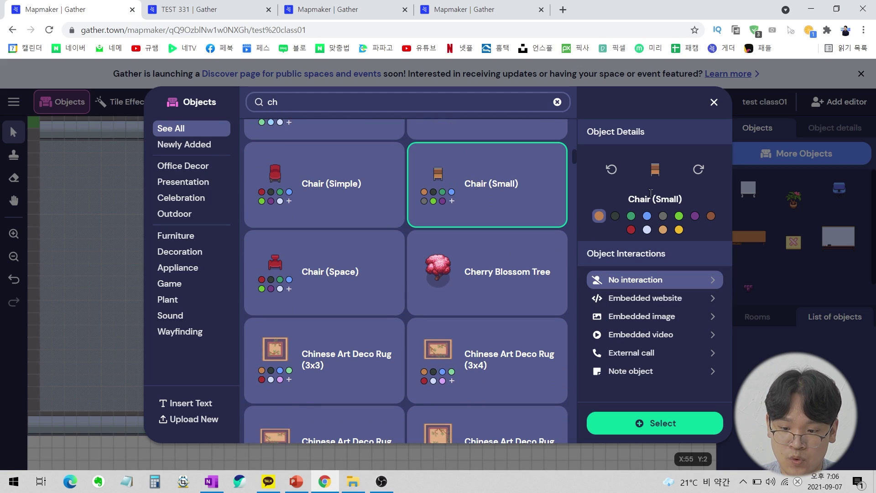
click(699, 171)
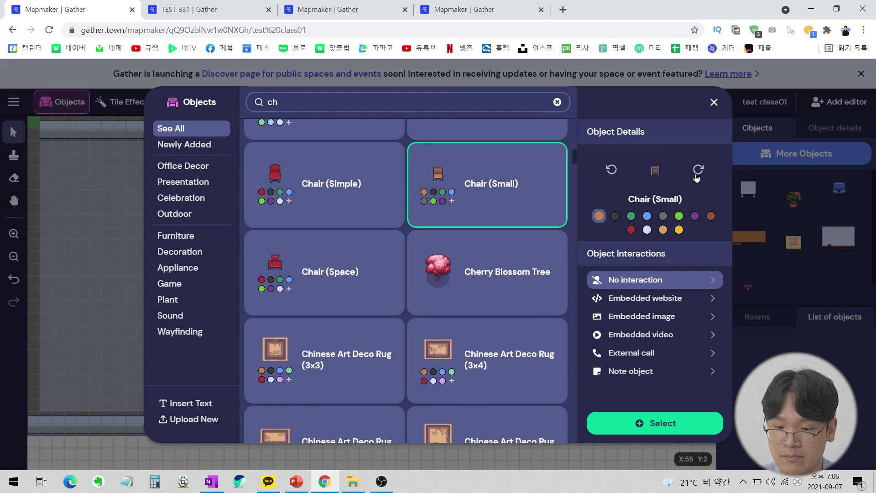
click(647, 230)
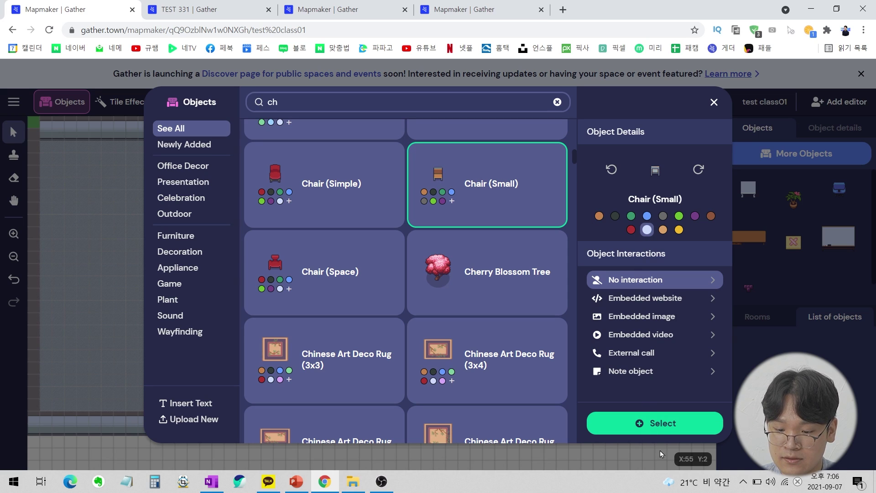
click(658, 422)
Stamp small chairs beneath the remaining desks.
click(357, 220)
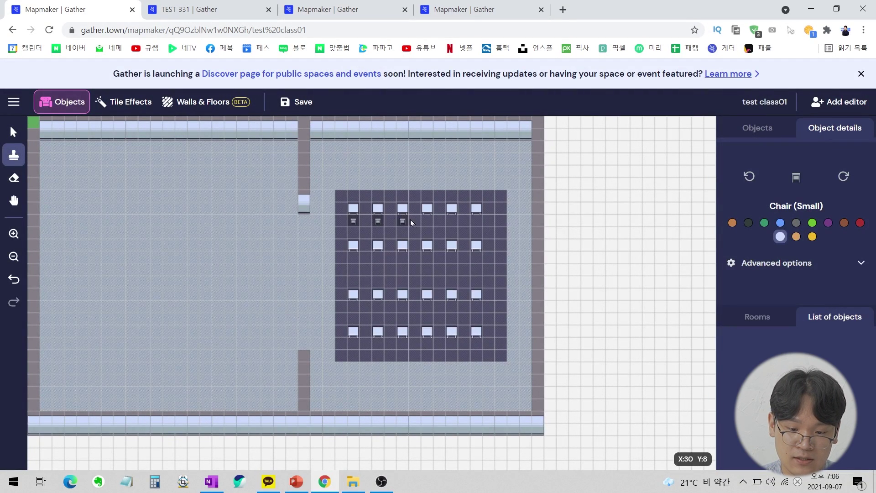
click(476, 221)
click(477, 258)
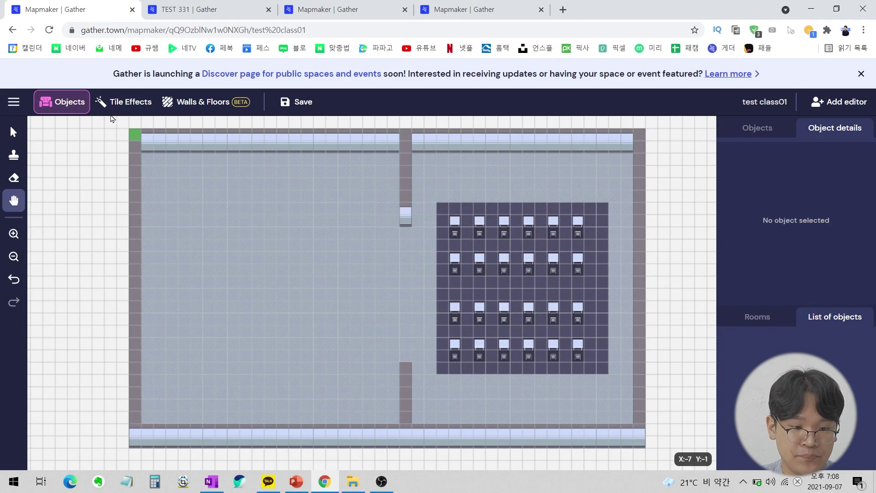
Paint dark floor one column further along the seating area's left edge.
click(123, 102)
click(208, 102)
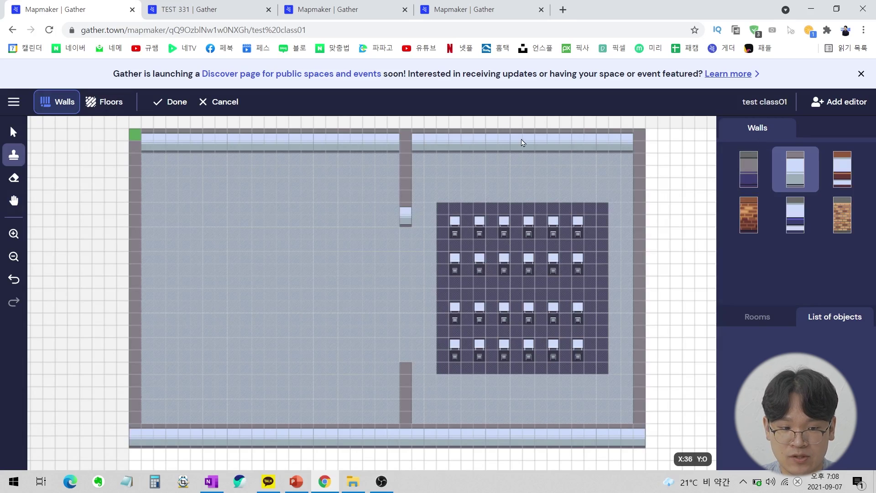
click(107, 103)
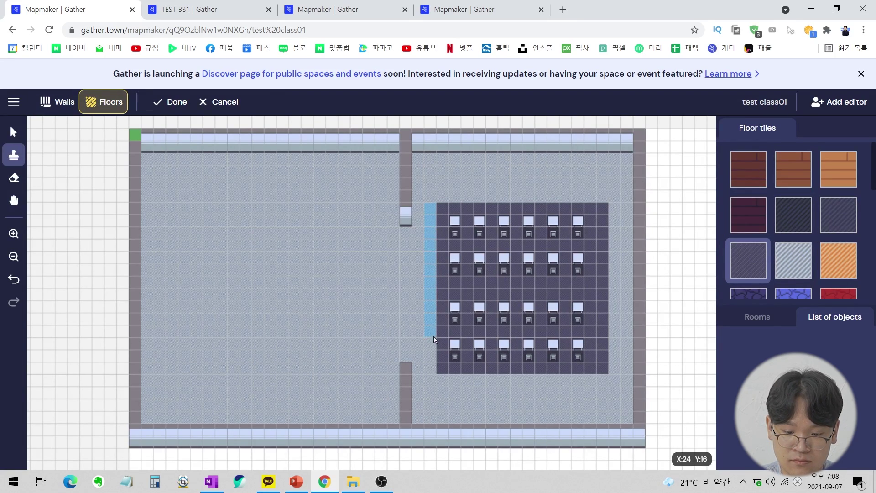
drag(433, 365, 433, 366)
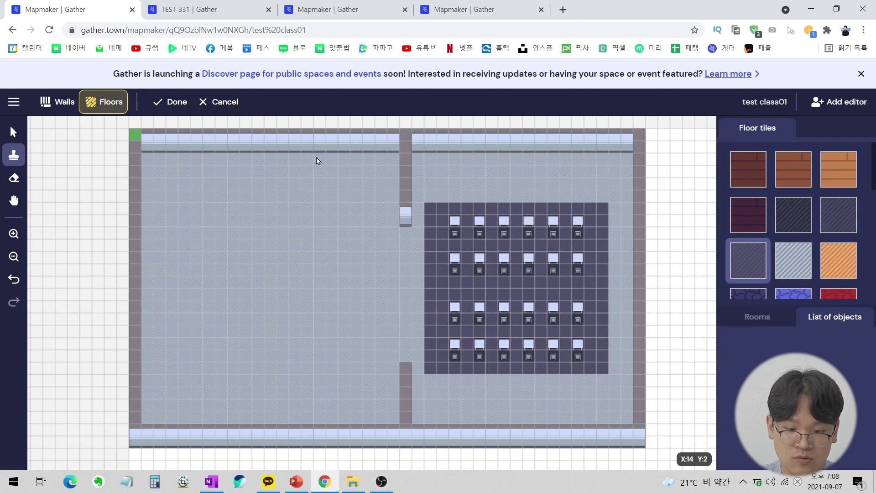
Walk around the live TEST 331 space, then return and finish the floor edit.
click(183, 10)
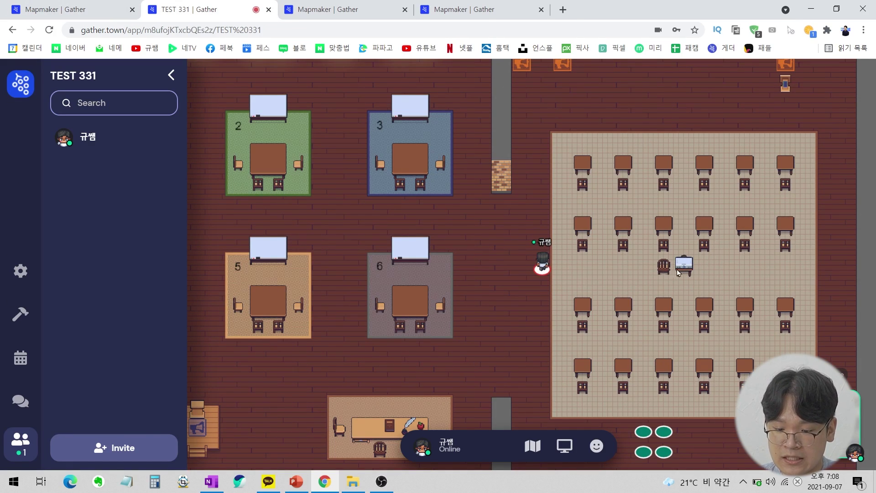
key(Up)
key(Up)
key(Up)
key(Up)
key(Up)
key(Up)
key(Right)
key(Right)
key(Right)
key(Right)
key(Right)
key(Right)
key(Right)
key(Right)
key(Right)
key(Right)
key(Right)
key(Right)
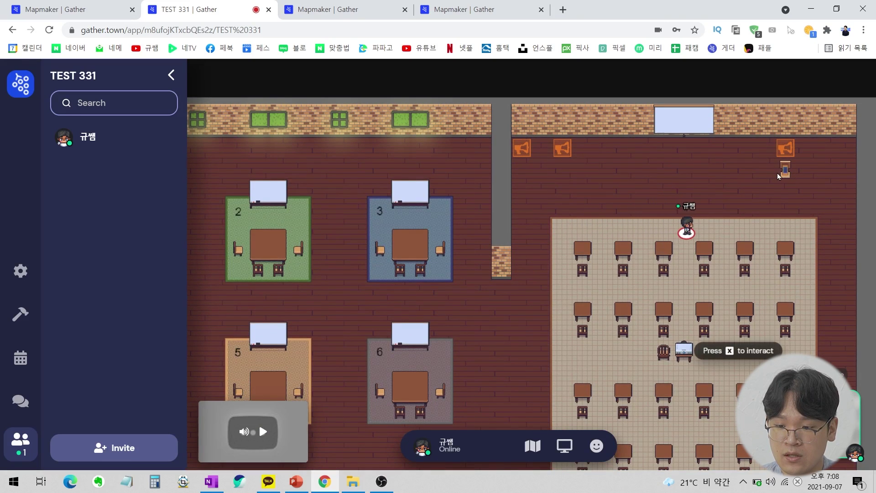
key(Up)
key(Up)
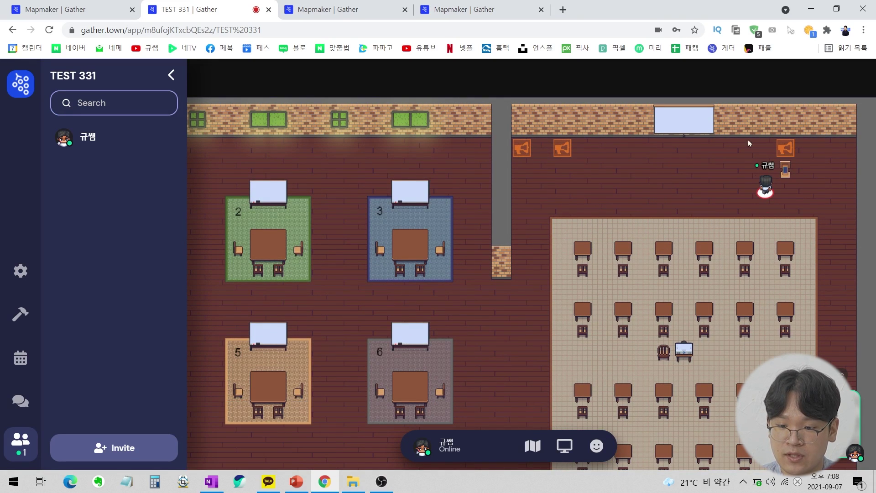
key(Left)
key(Left)
key(ctrl+1)
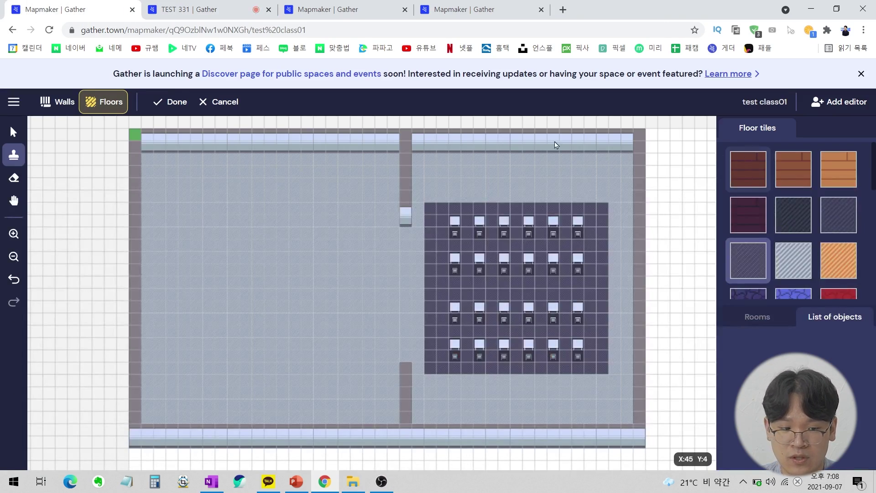
click(178, 101)
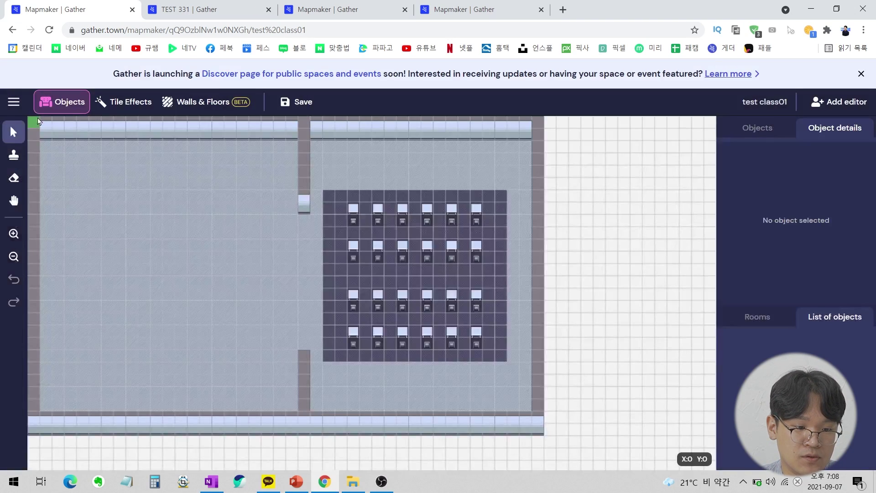
Search 'Pod' in More Objects and place a Small Podium just below the top wall.
click(775, 127)
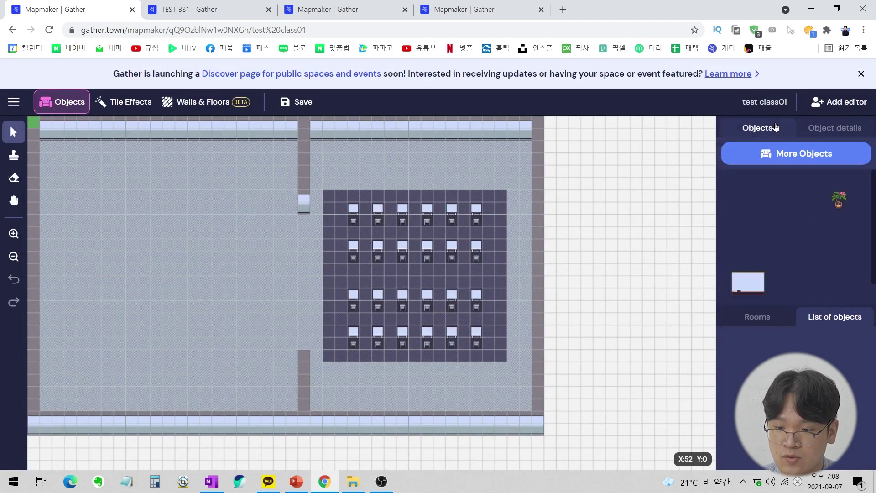
click(797, 160)
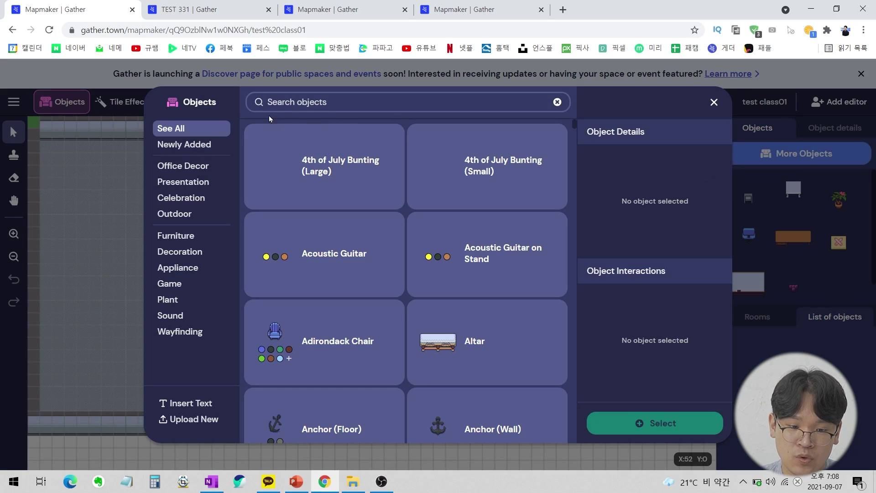
click(302, 103)
text(P)
key(BackSpace)
text(Pod)
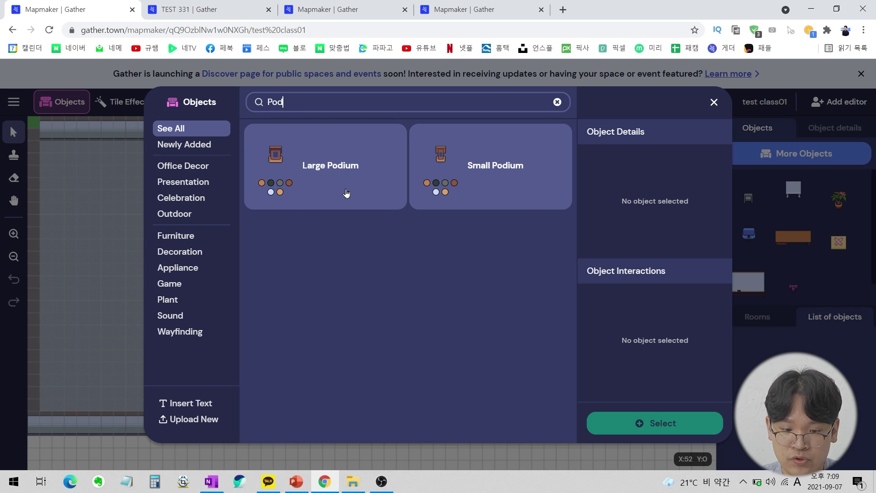
click(466, 174)
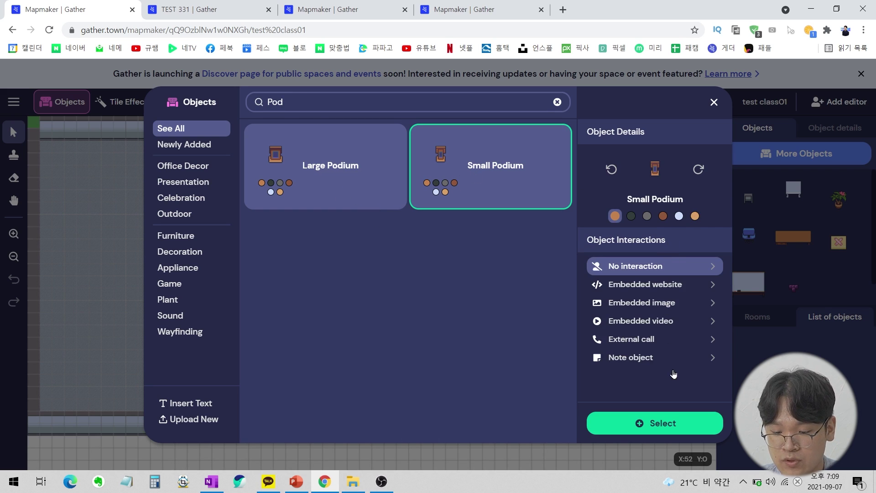
click(657, 424)
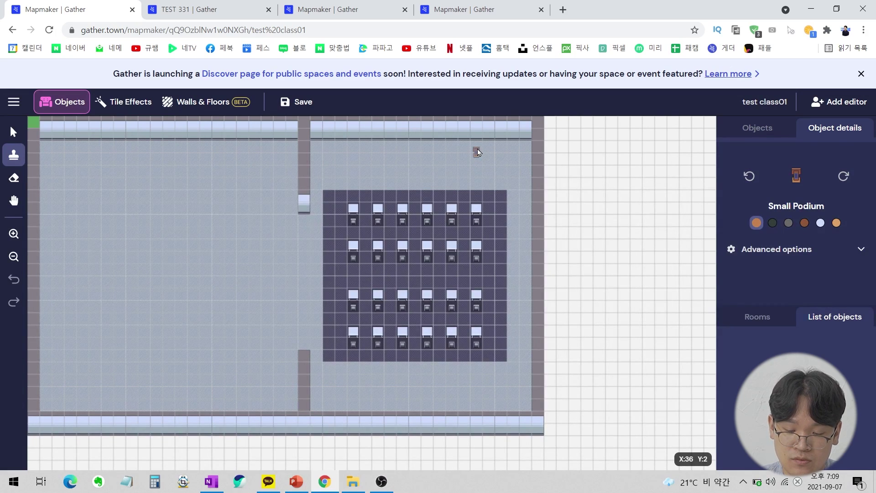
click(477, 149)
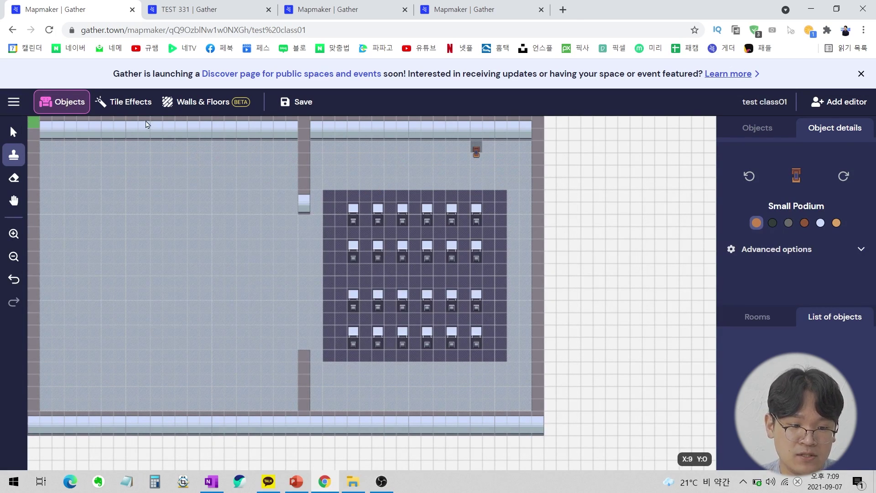
Place a Presentation-category Spotlight Indicator at the podium.
click(764, 130)
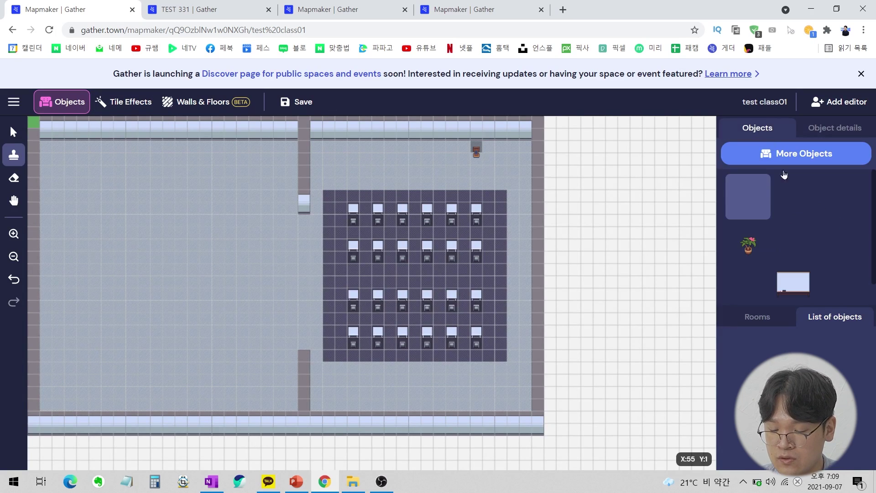
scroll(810, 219, up, 1)
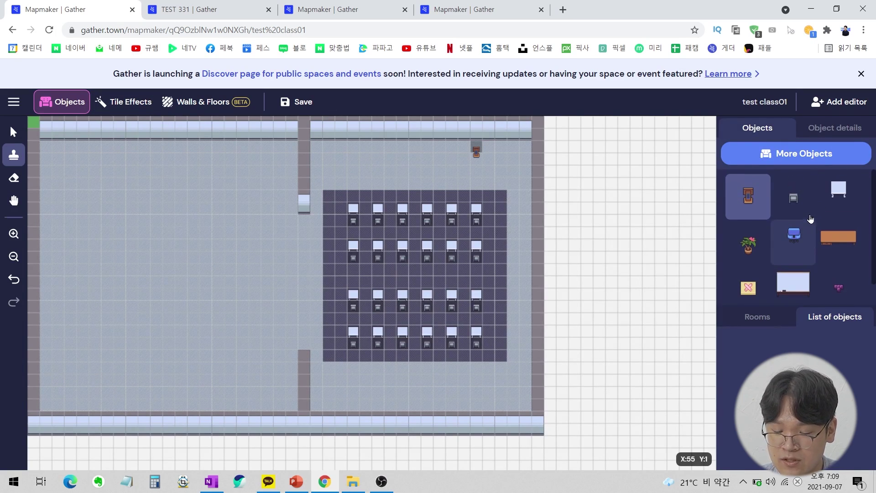
click(781, 163)
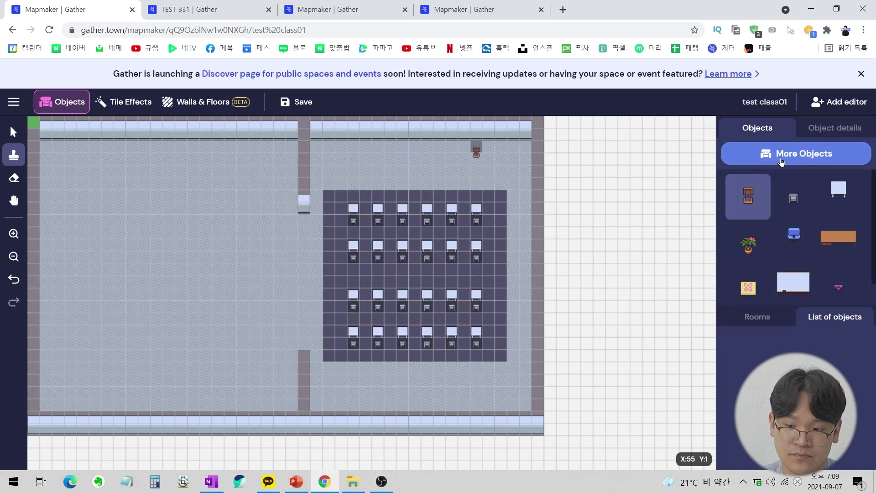
click(196, 182)
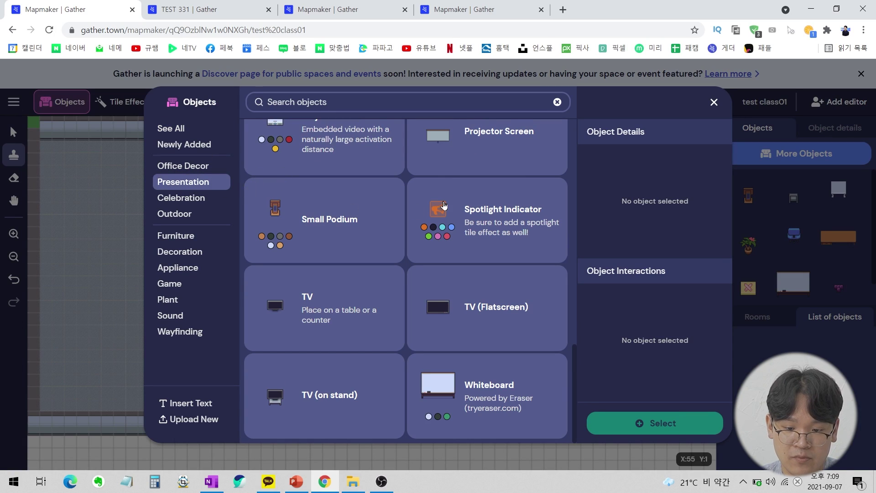
click(488, 221)
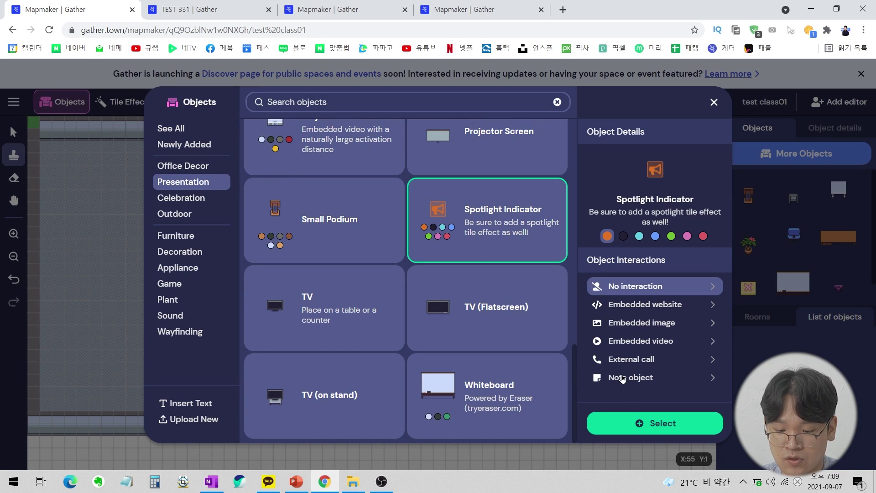
click(642, 422)
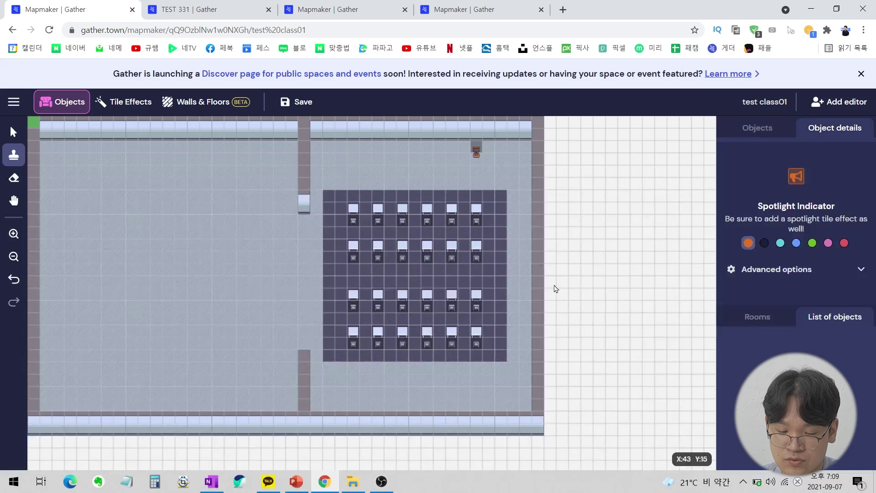
click(478, 151)
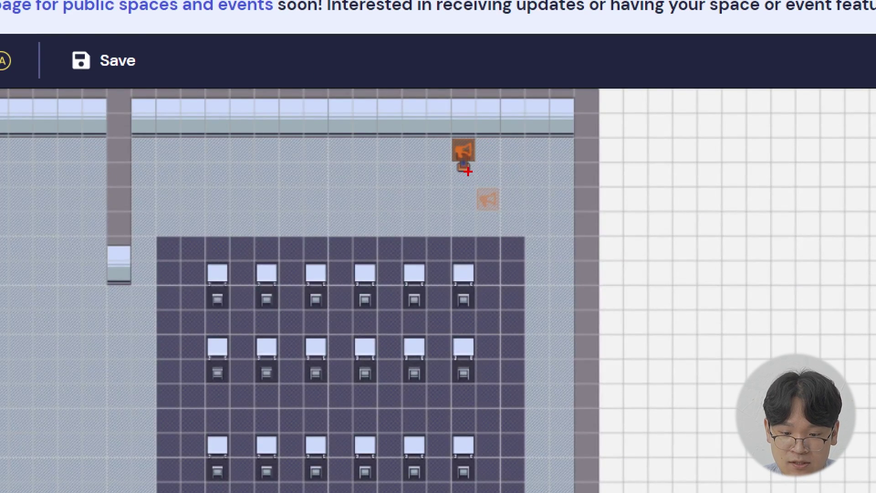
Select the placed spotlight indicator with the Select arrow tool.
drag(479, 147, 446, 143)
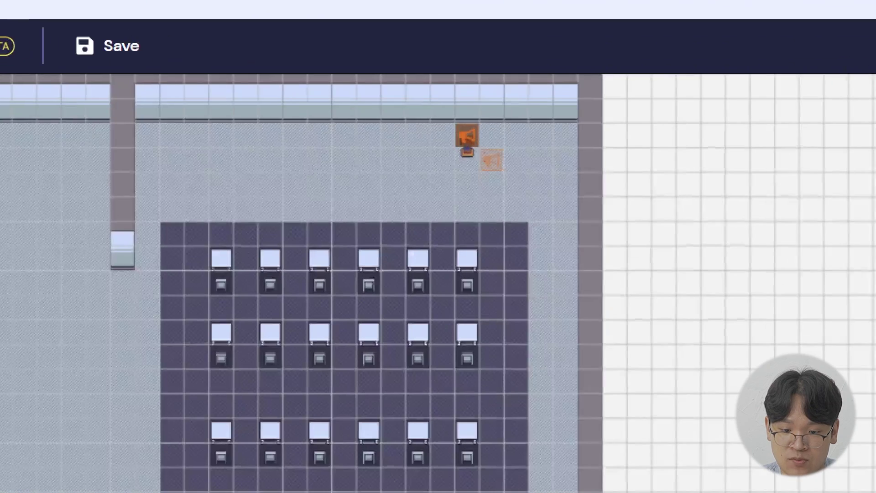
mouse_move(467, 183)
mouse_down()
mouse_move(498, 166)
mouse_move(456, 158)
mouse_up()
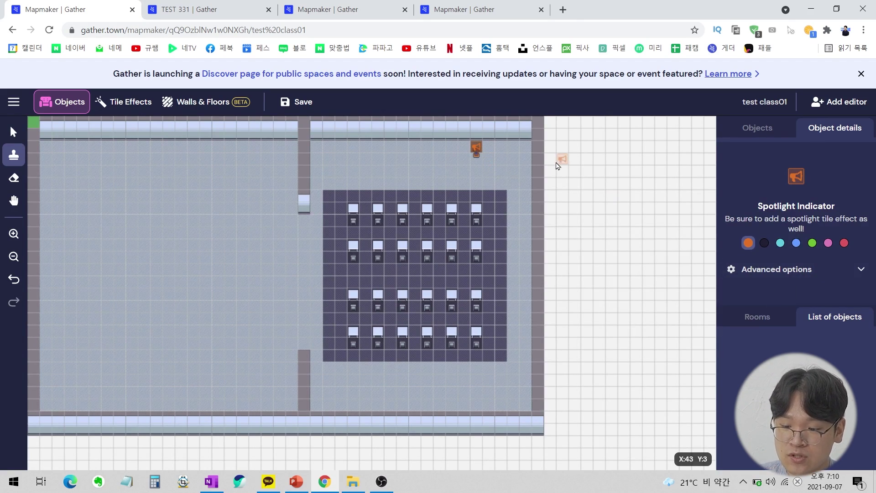
click(13, 132)
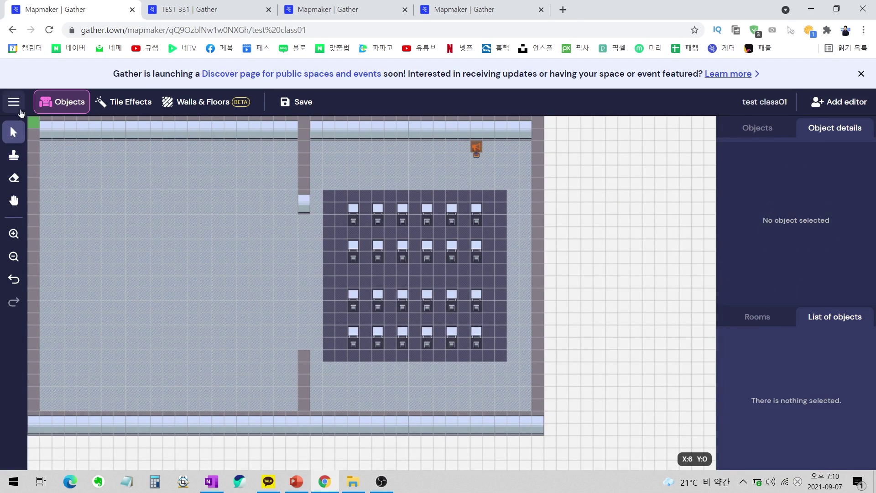
click(477, 147)
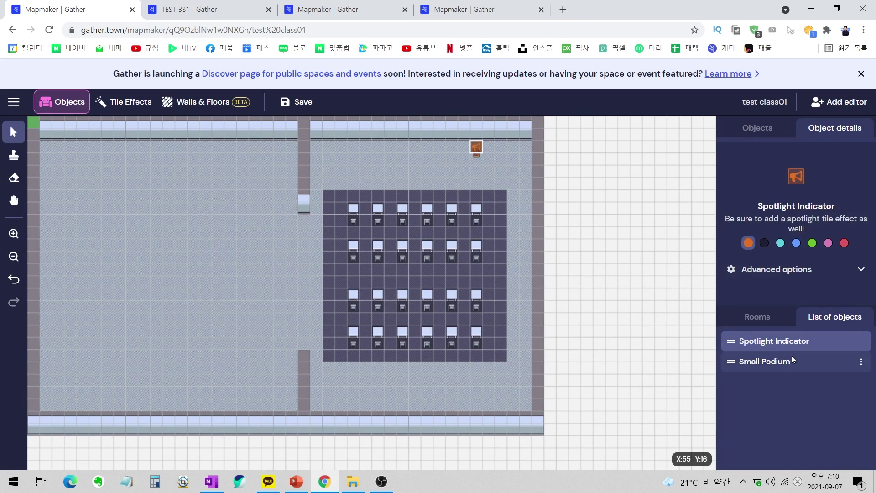
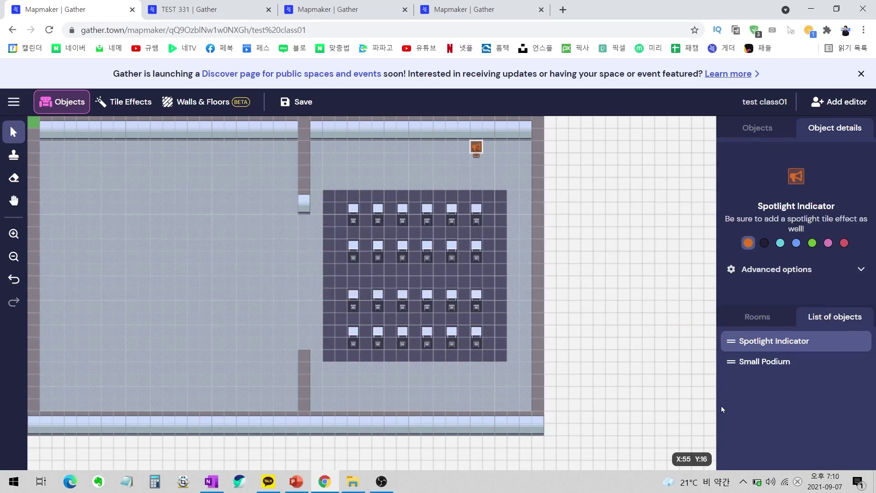
Move the Spotlight Indicator below the Small Podium in the object list and select the podium.
drag(731, 359, 730, 371)
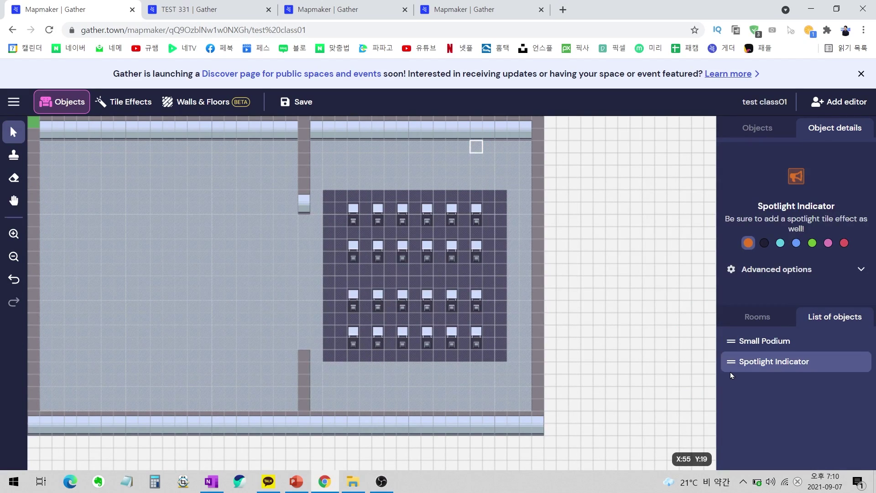
click(530, 173)
click(476, 155)
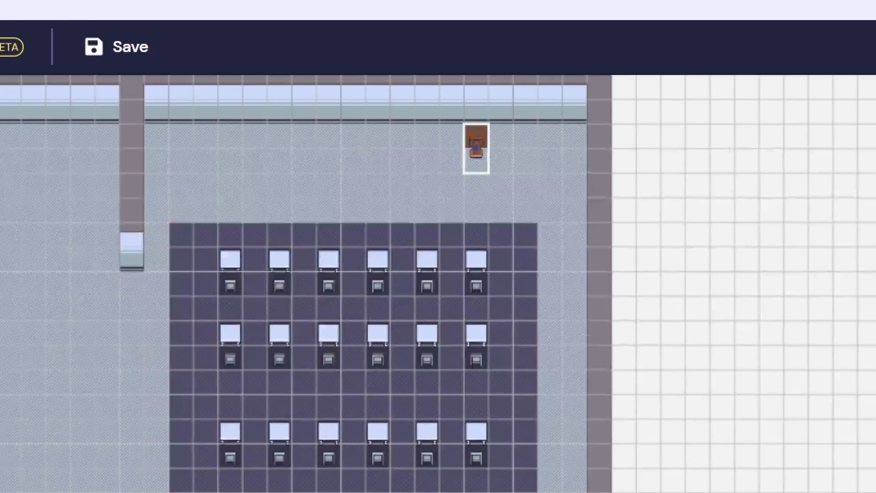
Undo the accidental drag of the podium and switch to Tile Effects.
drag(491, 168, 468, 137)
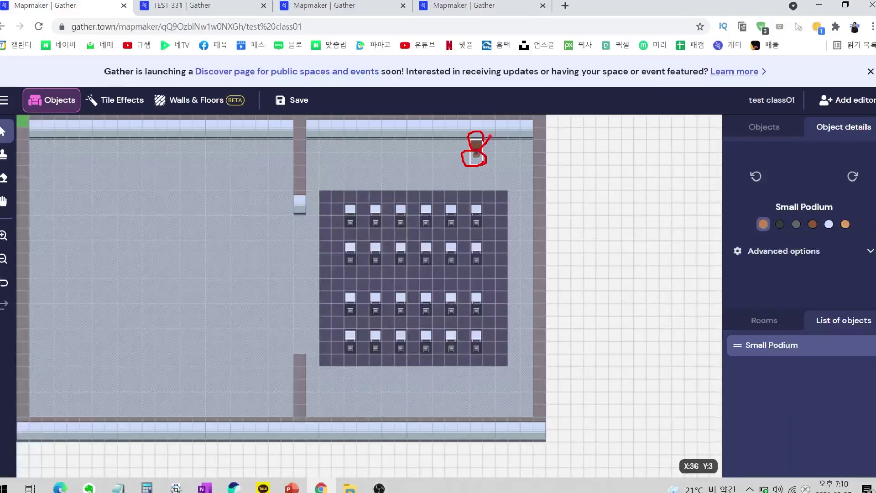
key(Escape)
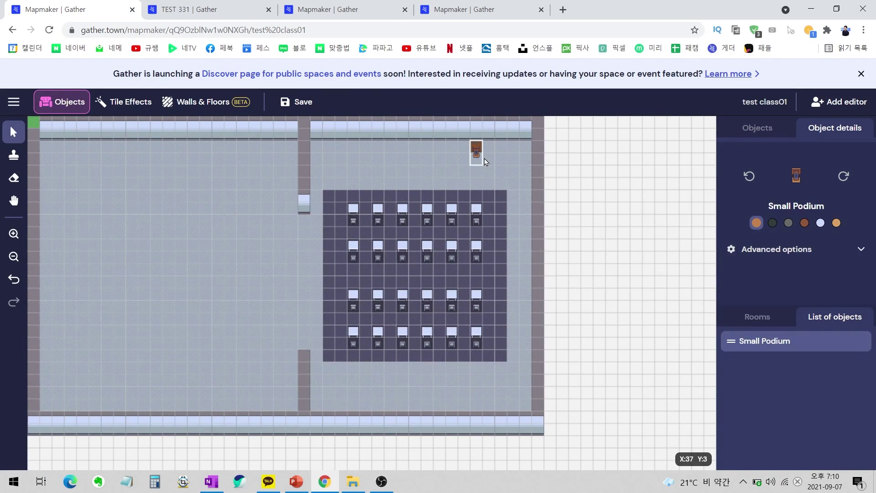
key(ctrl+z)
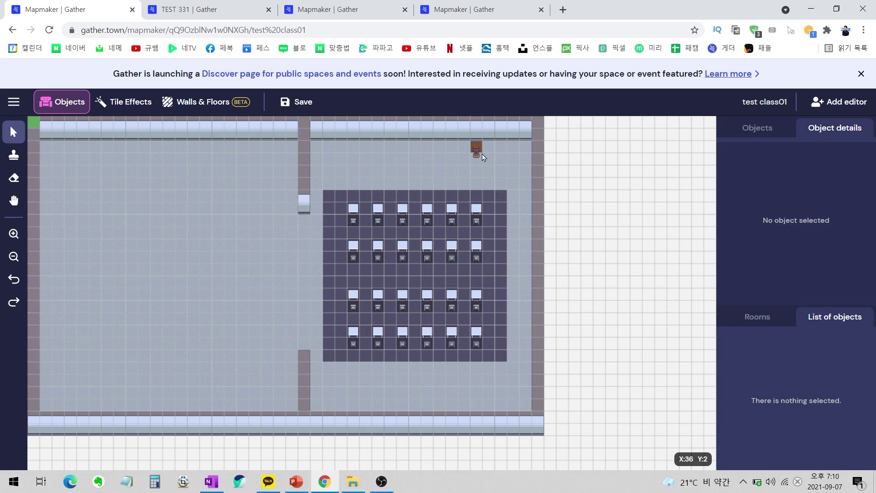
click(119, 102)
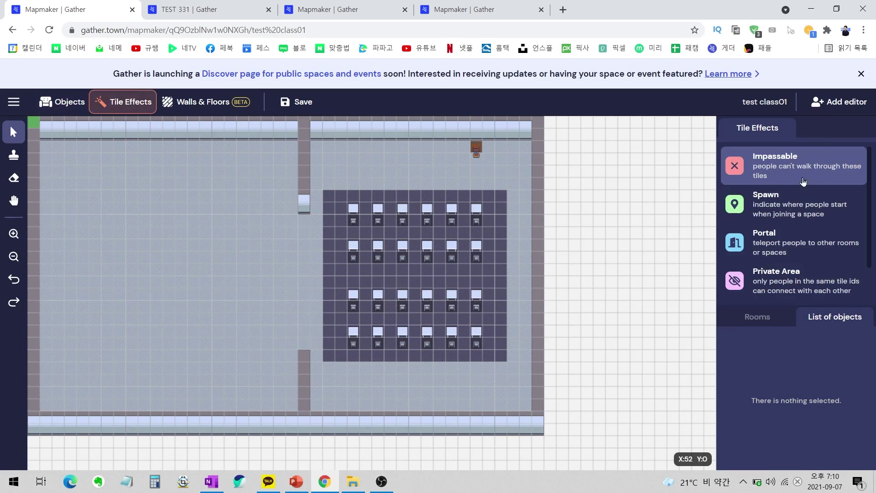
Stamp a Spotlight tile effect on the podium tile and confirm it lists podium, indicator and spotlight.
scroll(758, 256, down, 2)
click(751, 287)
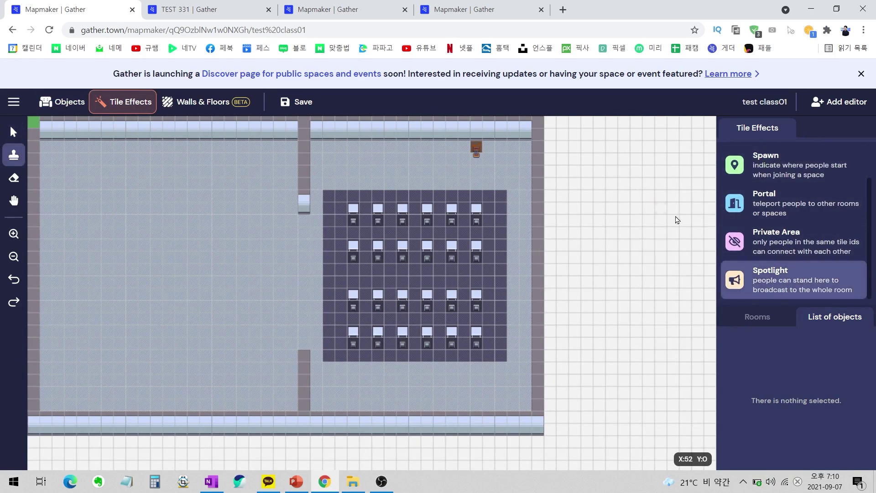
click(476, 146)
click(14, 133)
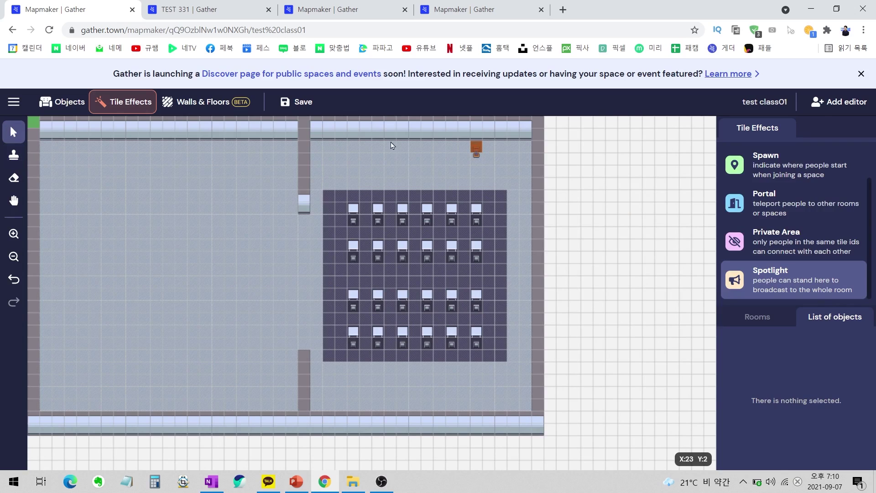
click(475, 148)
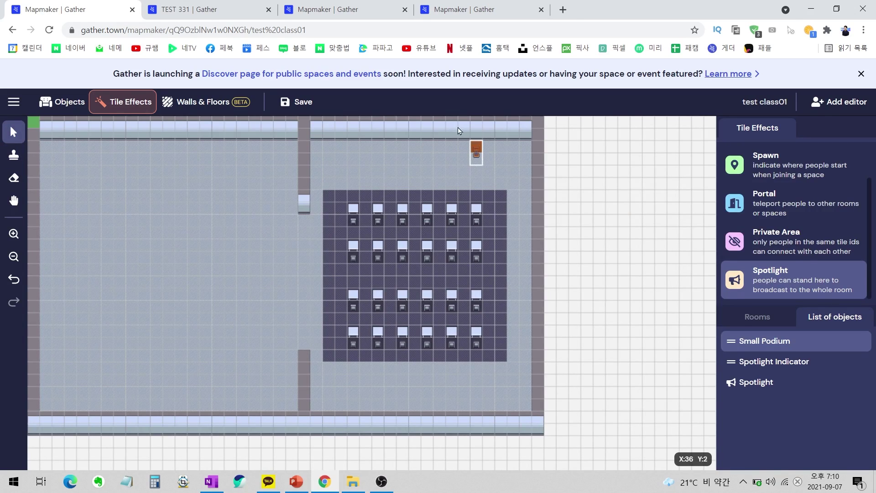
click(475, 171)
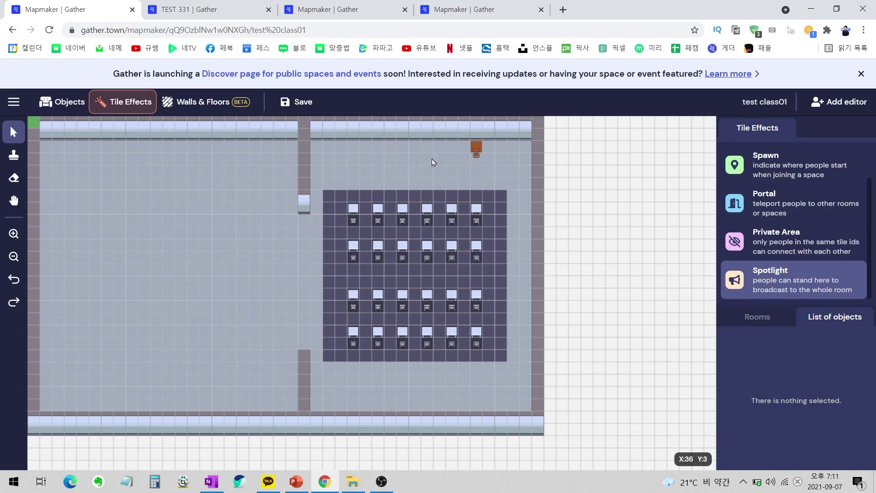
click(62, 104)
Search 'sc' in More Objects and place a Projector Screen on the top wall beside the podium.
click(782, 133)
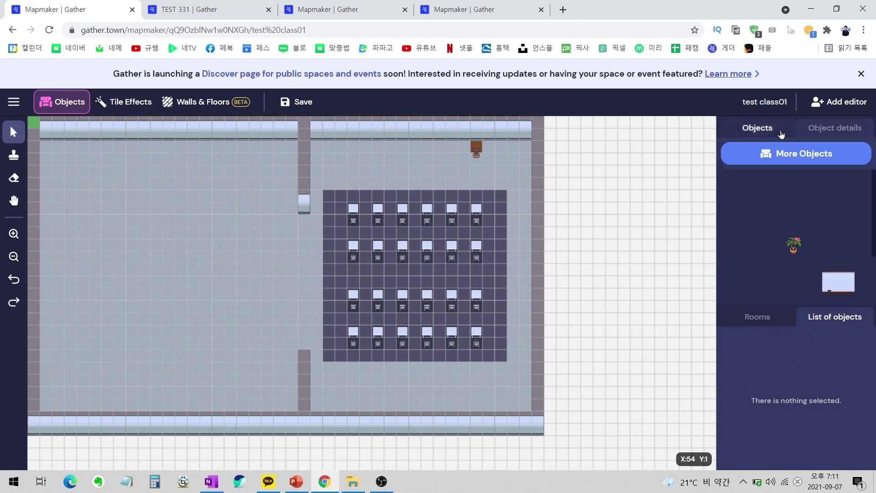
click(773, 146)
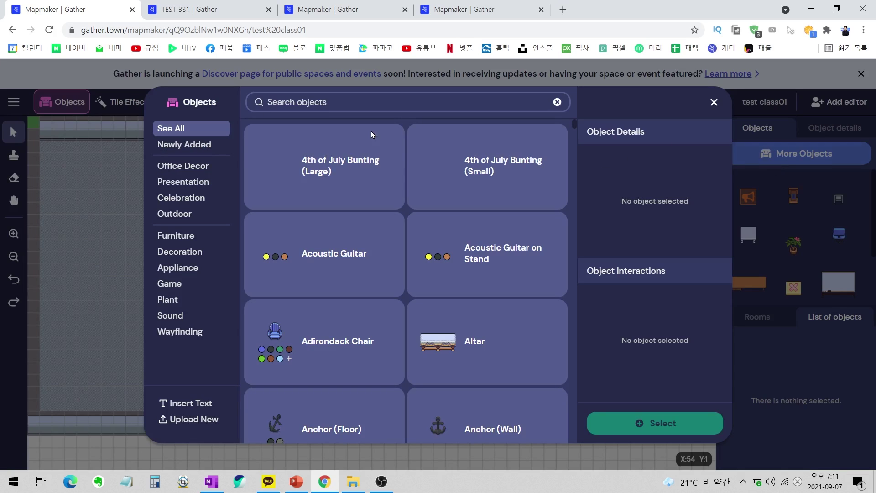
text(sc)
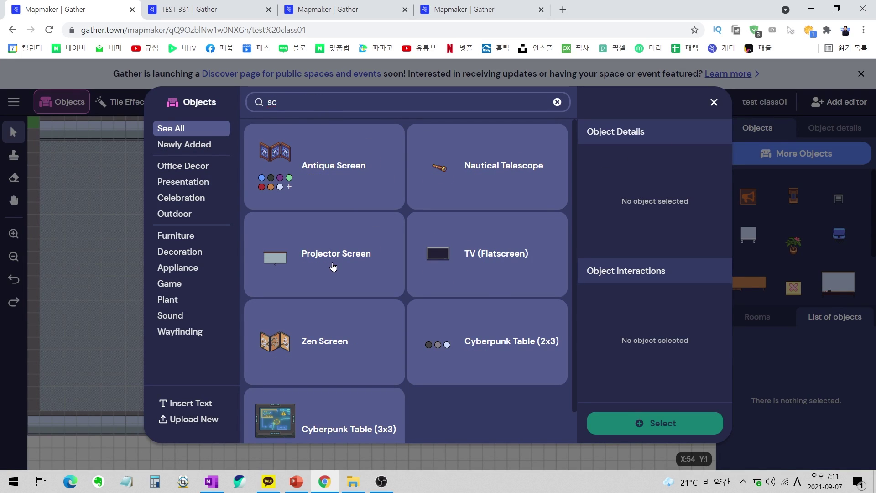
click(333, 267)
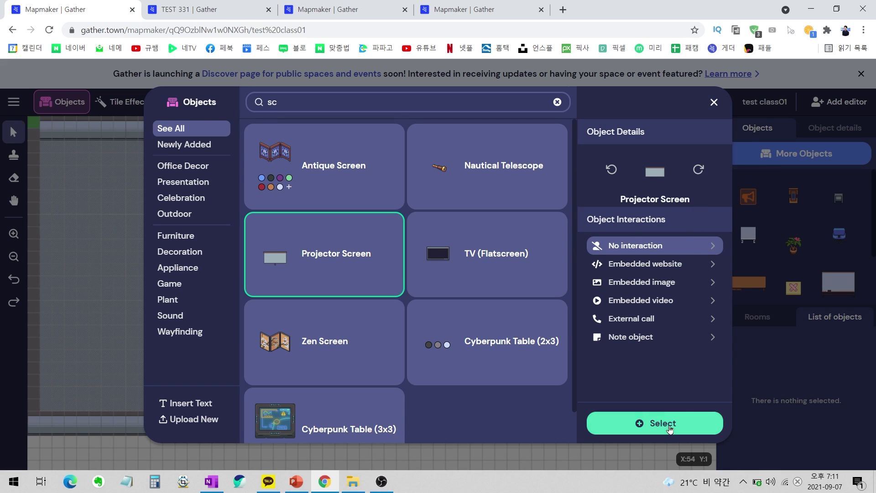
click(685, 423)
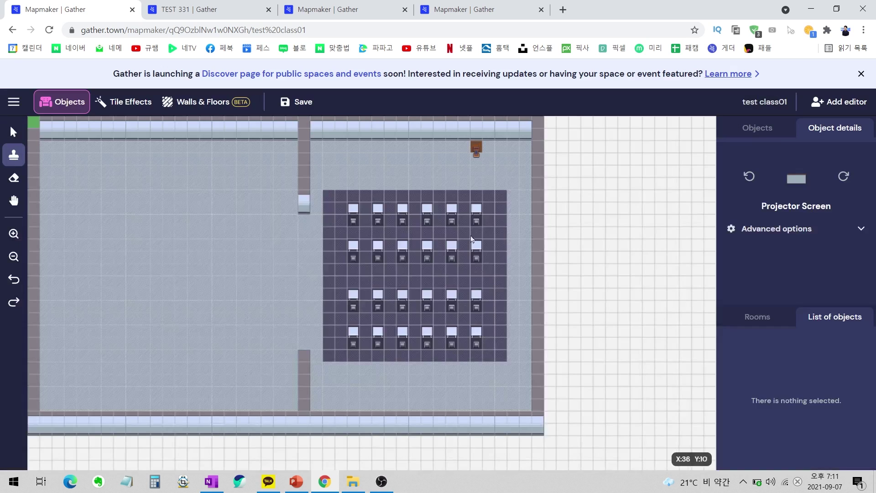
click(409, 140)
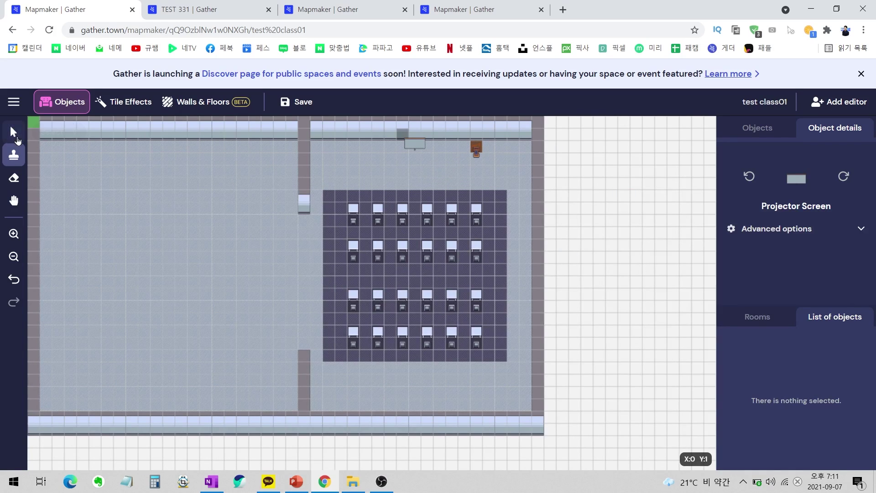
click(14, 132)
key(h)
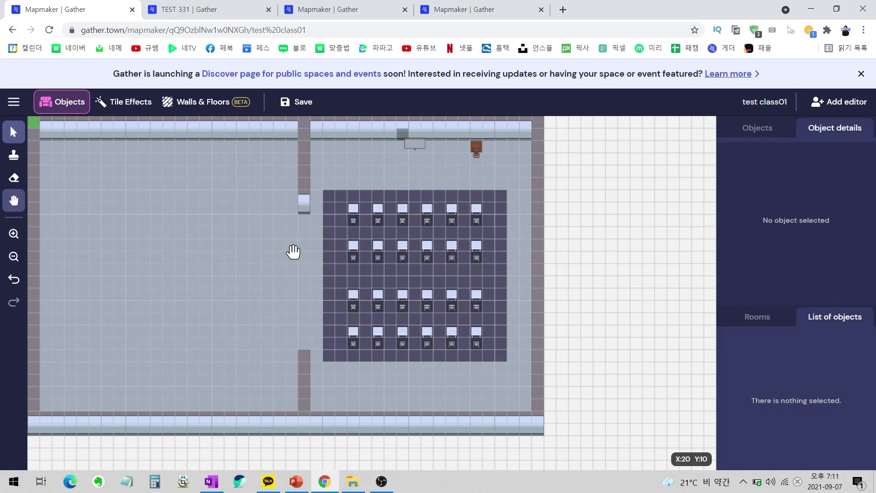
drag(248, 254, 359, 269)
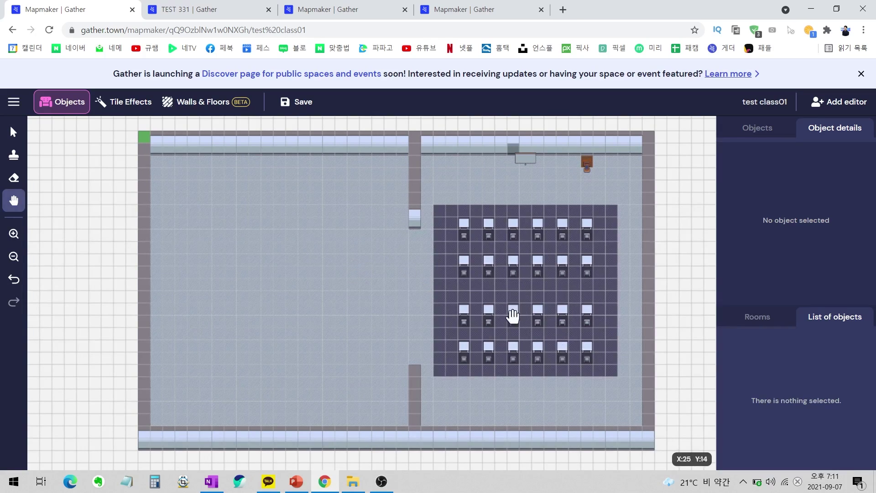
drag(524, 236, 541, 238)
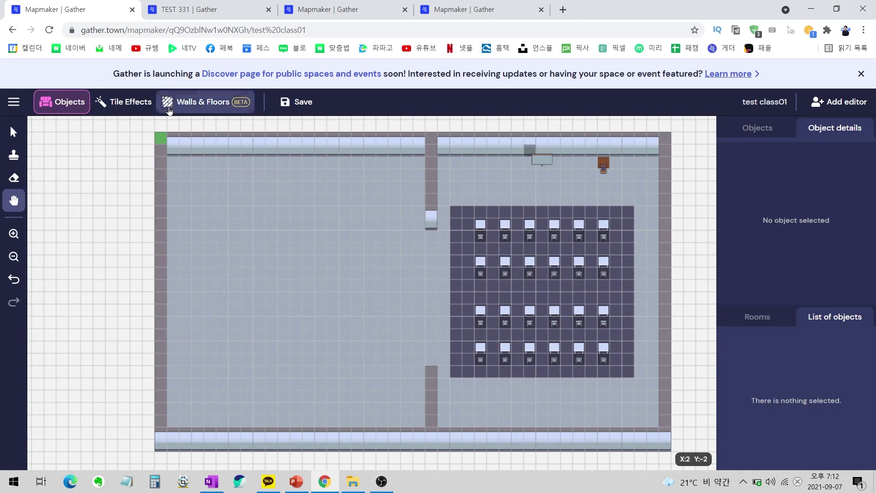
Open Floors editing, then view the live TEST 331 space's group-table layout for reference.
click(200, 101)
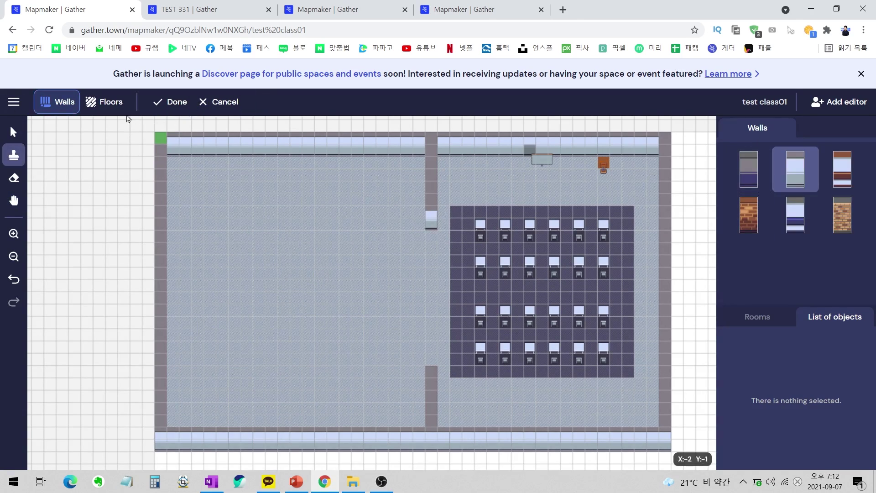
click(104, 101)
click(201, 10)
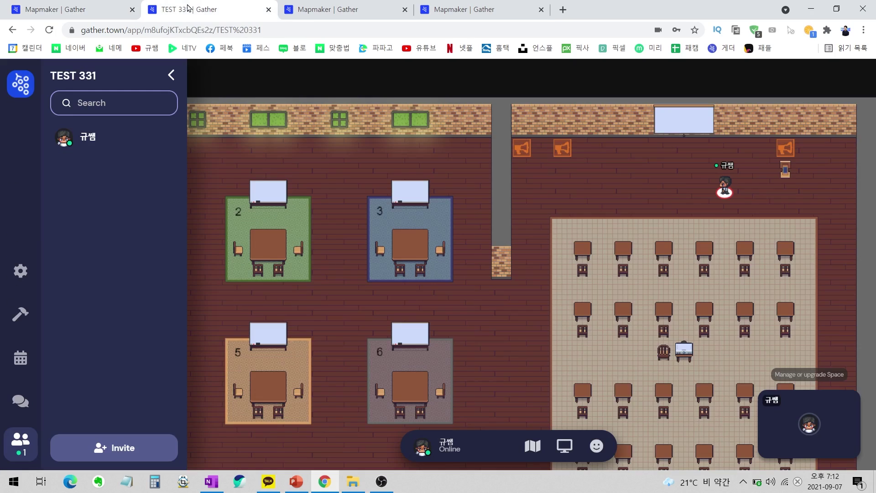
click(309, 300)
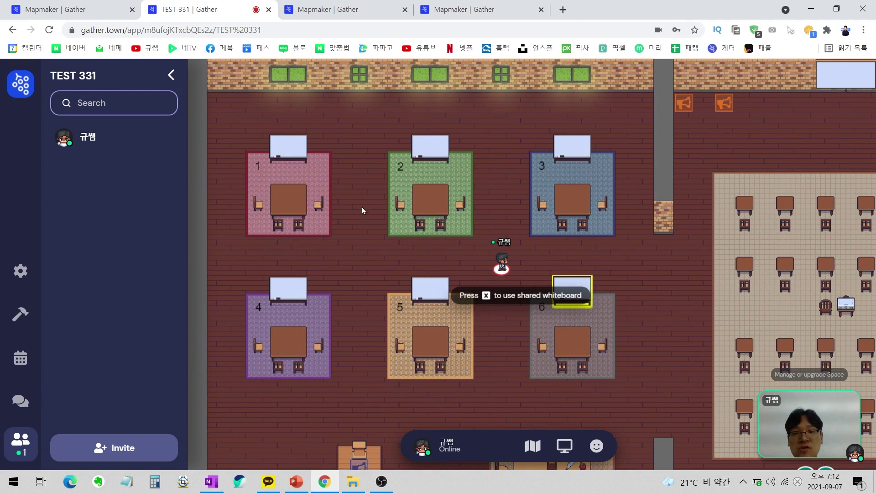
Paint red, green and yellow 4x4 floor squares in a row beside the desk area.
click(76, 6)
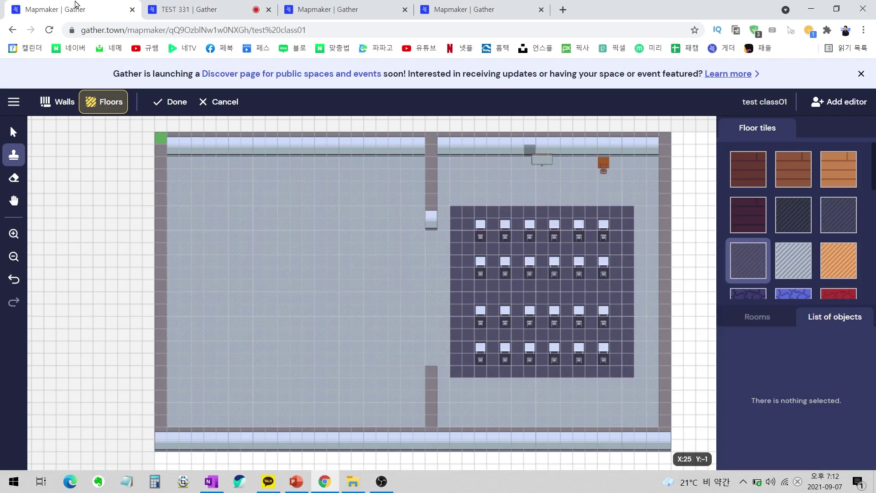
scroll(796, 211, down, 5)
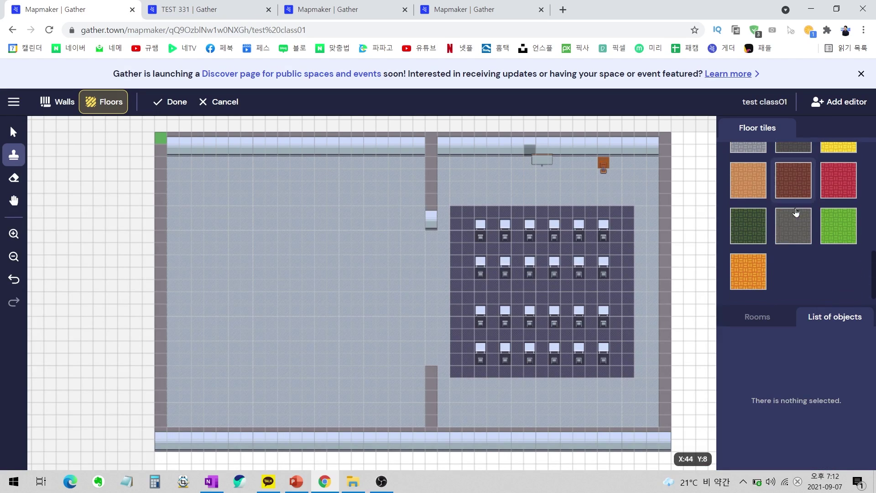
click(838, 180)
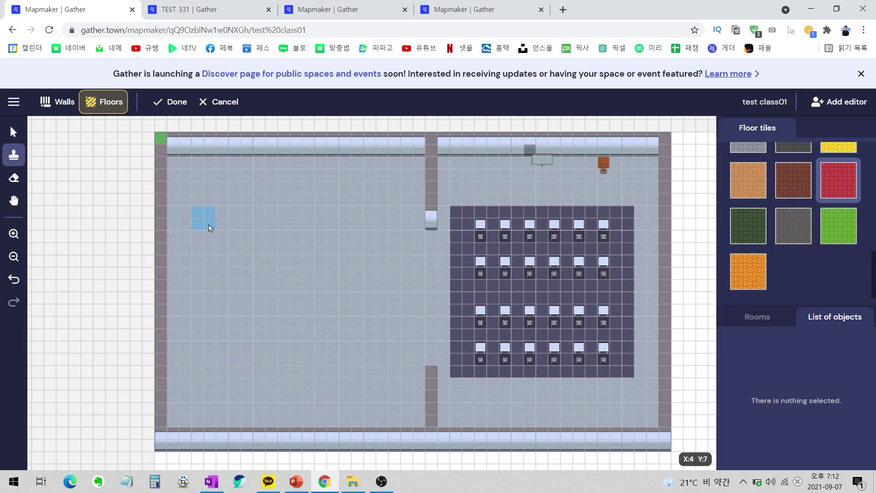
drag(210, 227, 234, 249)
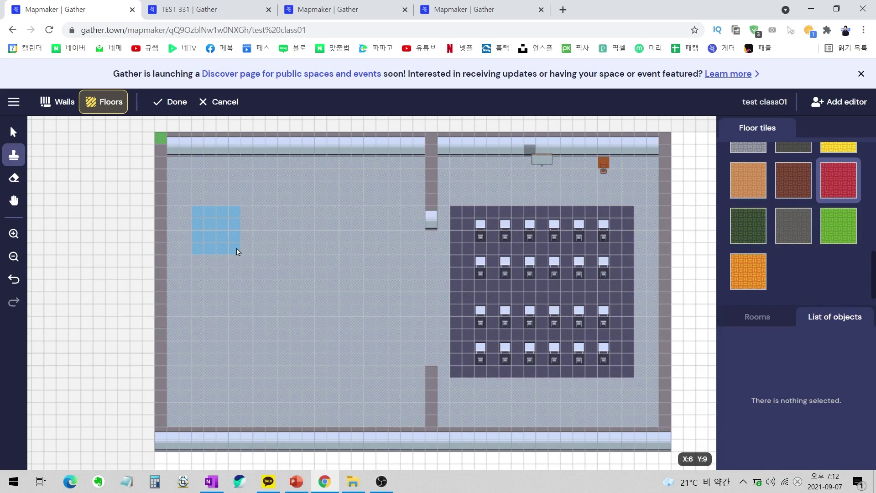
drag(236, 251, 237, 251)
click(839, 226)
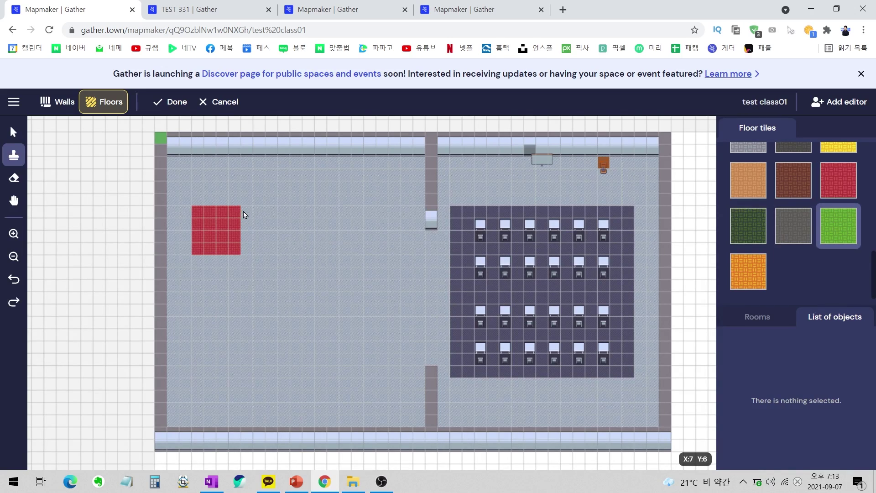
drag(285, 215, 303, 230)
drag(326, 253, 327, 253)
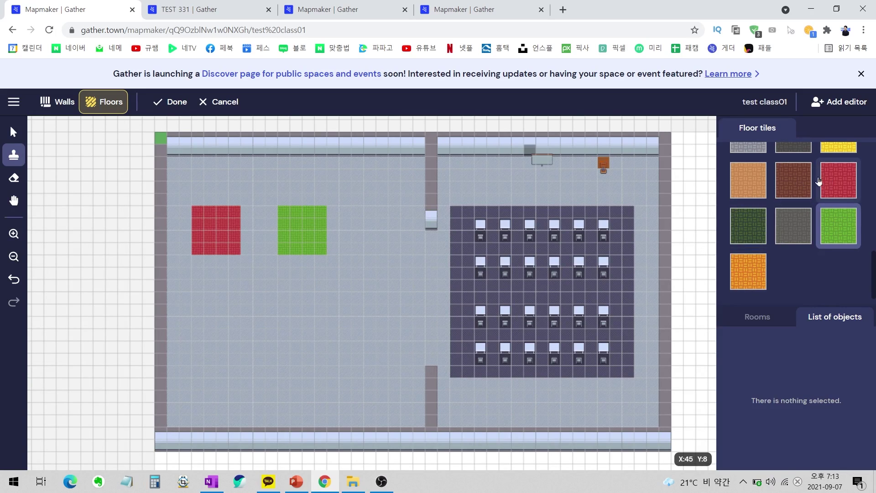
click(839, 147)
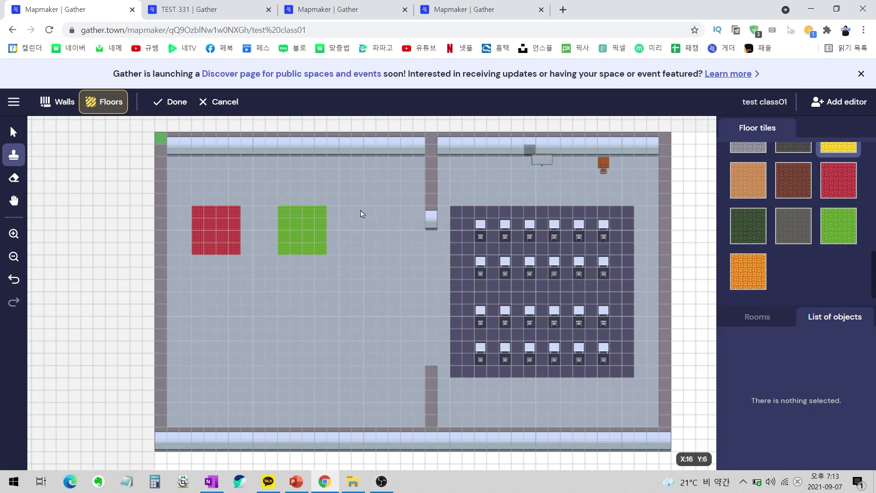
key(ctrl+z)
drag(377, 226, 411, 253)
Paint blue, teal and peach 4x4 floor squares below them and leave floor editing.
scroll(794, 206, up, 3)
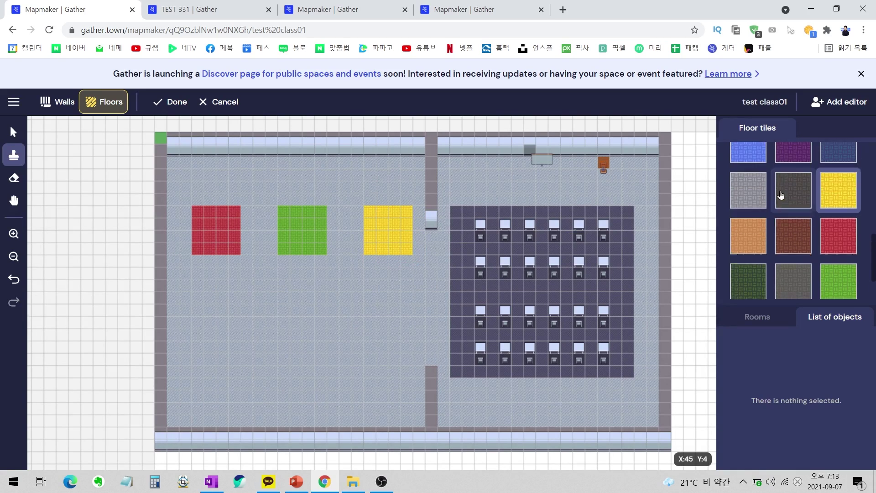
click(749, 205)
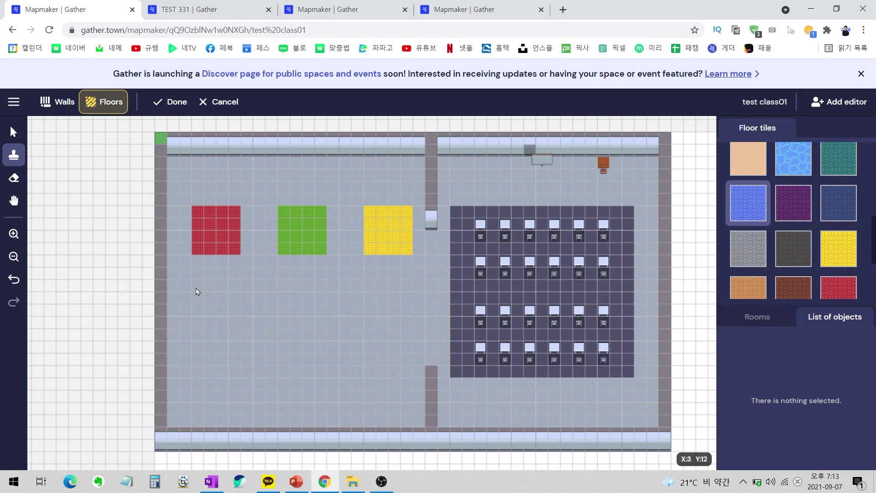
drag(196, 297, 237, 336)
click(839, 159)
drag(321, 332, 323, 338)
click(748, 160)
drag(369, 299, 409, 342)
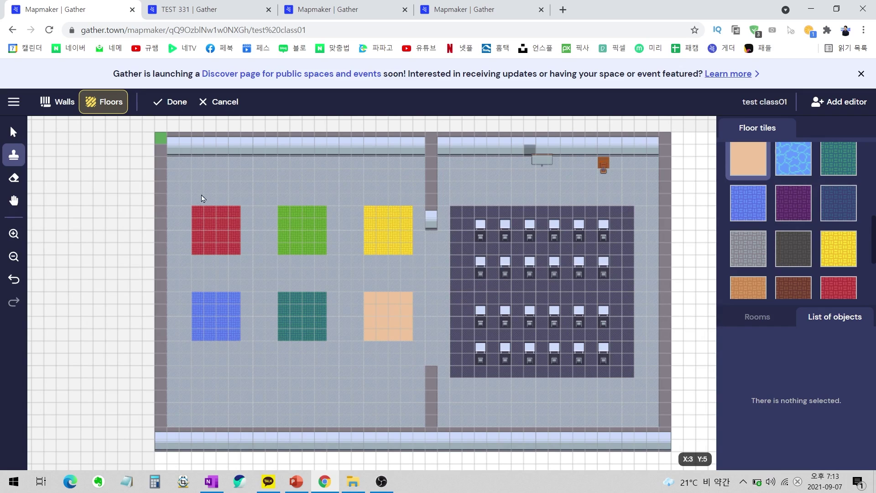
click(169, 103)
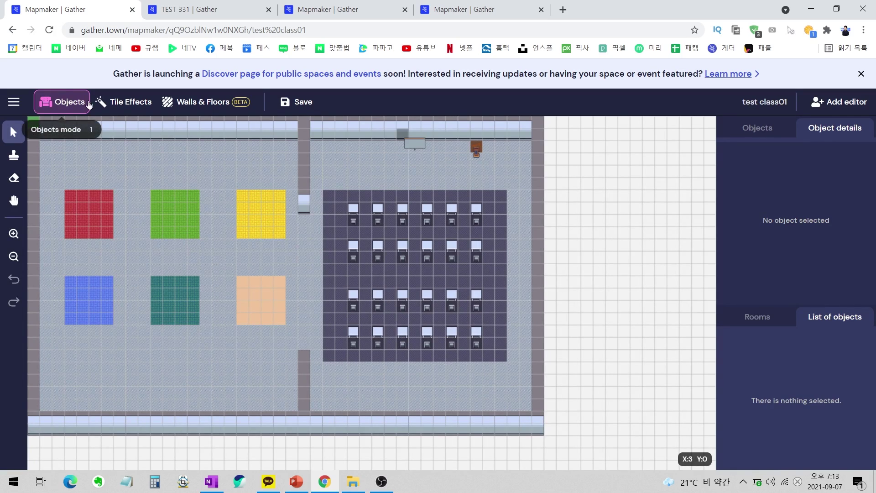
Search 'ta' and select a pale-blue Chippendale Table (2x2) for placement.
click(744, 136)
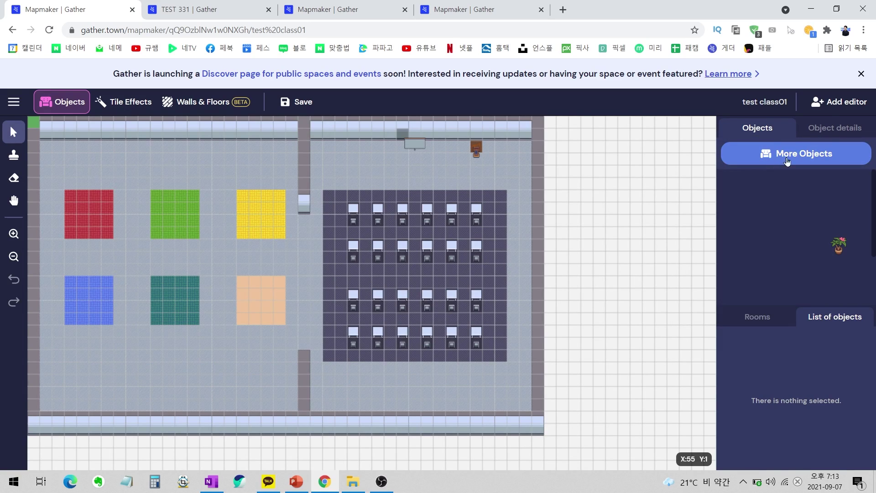
click(773, 155)
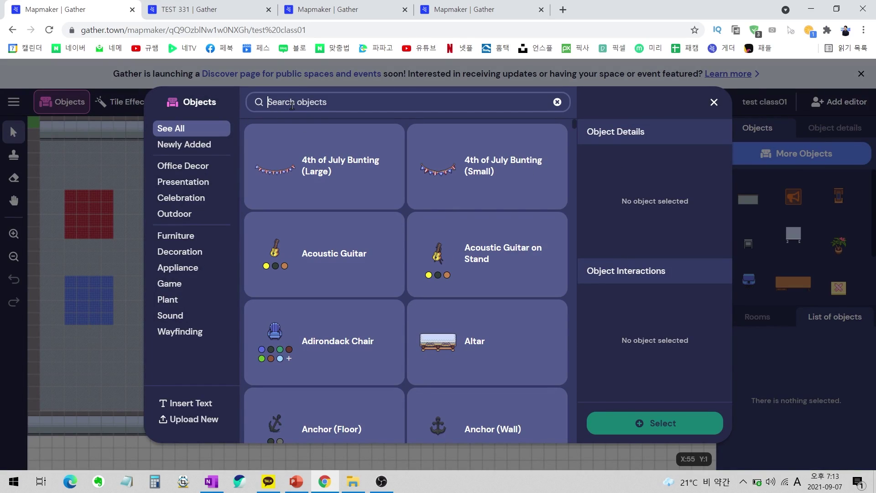
text(ta)
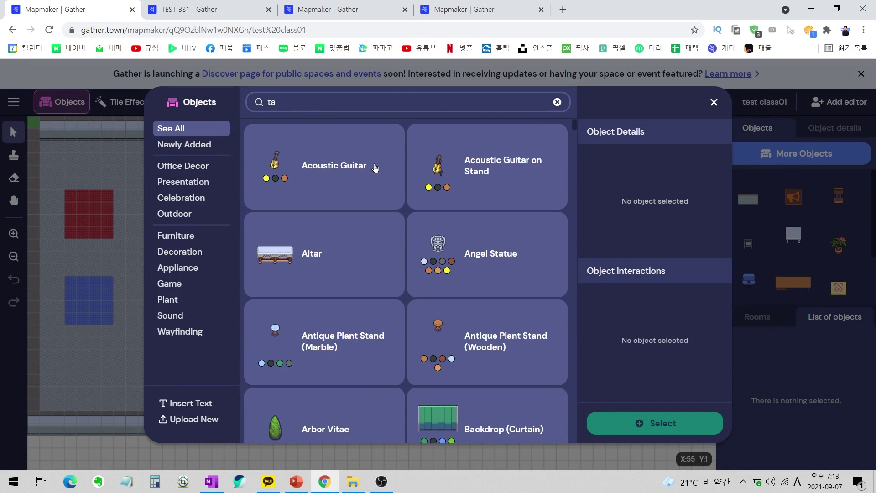
scroll(377, 169, down, 20)
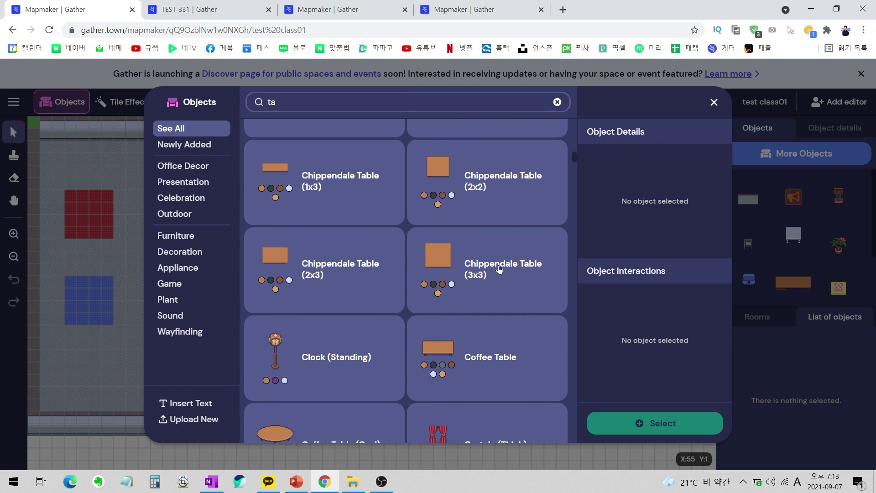
click(460, 173)
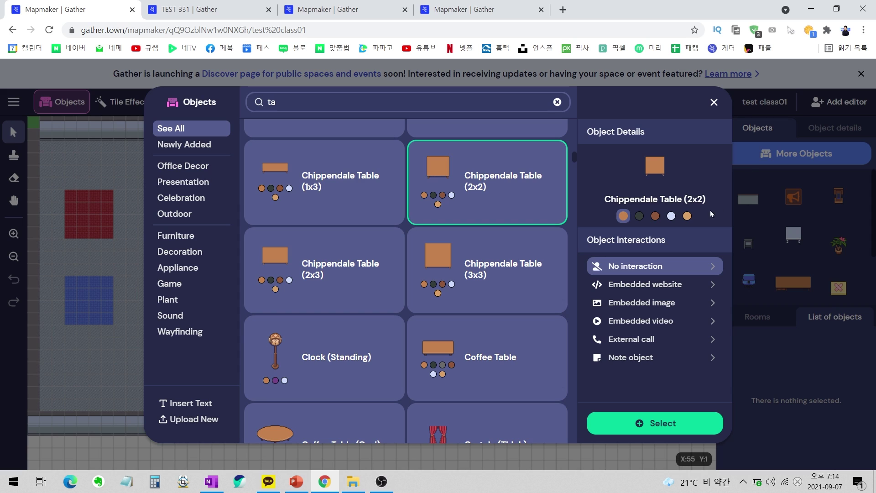
click(671, 217)
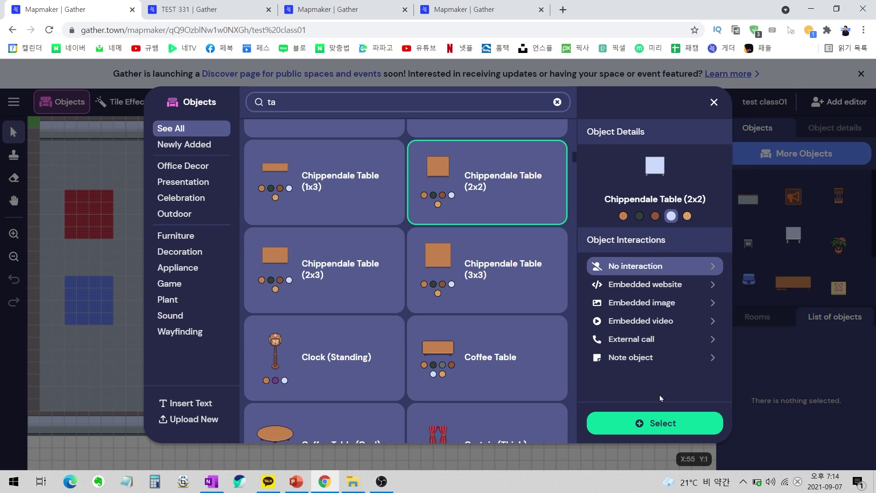
click(658, 421)
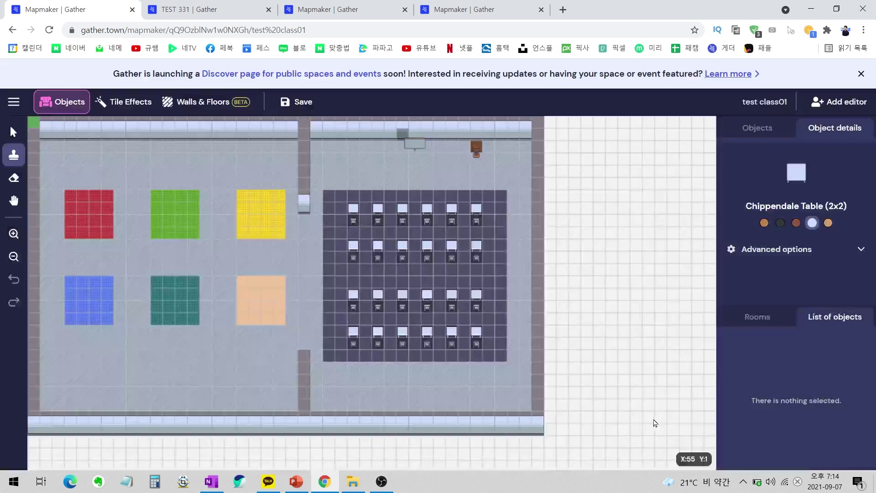
Place a table on each of the red, green, yellow, peach, teal and blue squares.
click(74, 205)
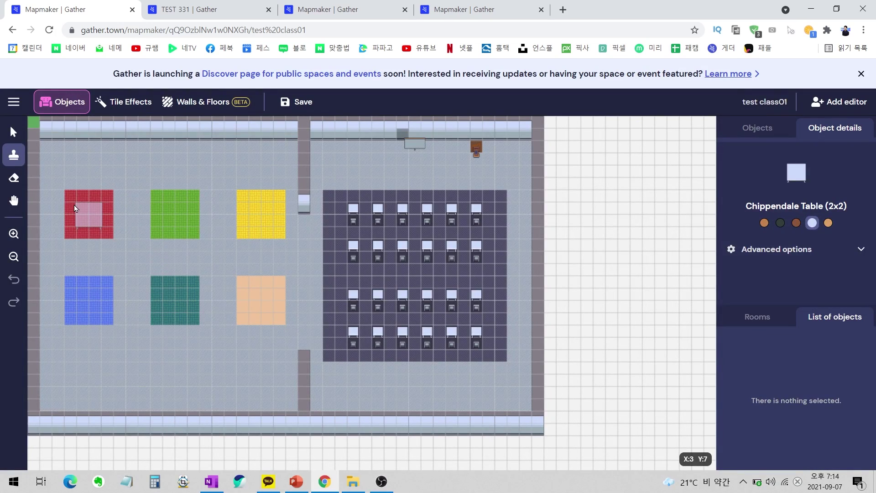
click(160, 206)
click(243, 207)
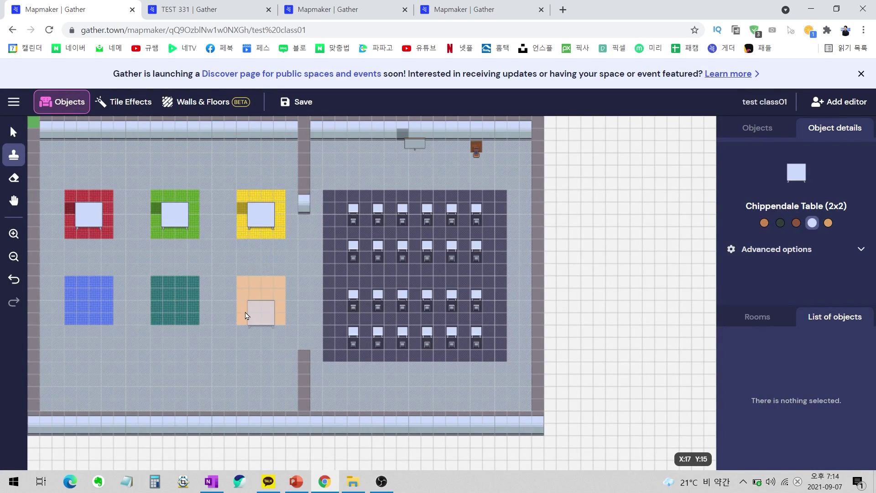
click(247, 295)
click(173, 292)
click(76, 297)
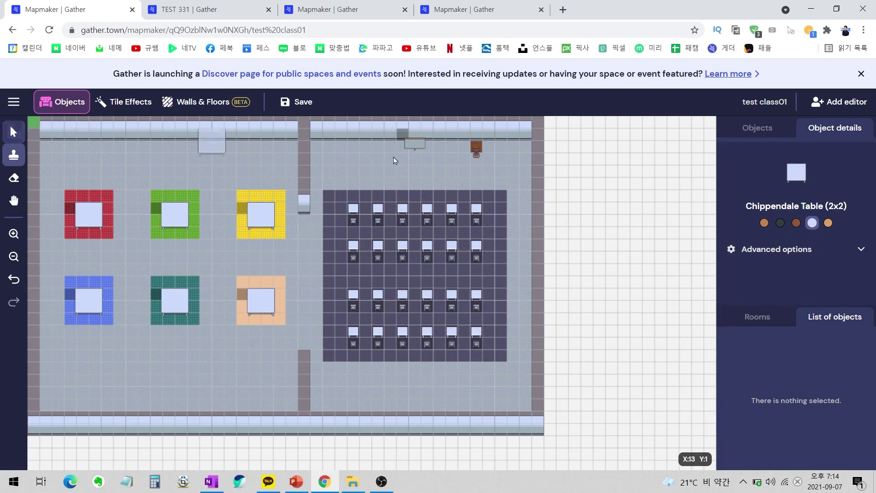
Copy a small chair from the desk rows and stamp one below the yellow table.
click(13, 133)
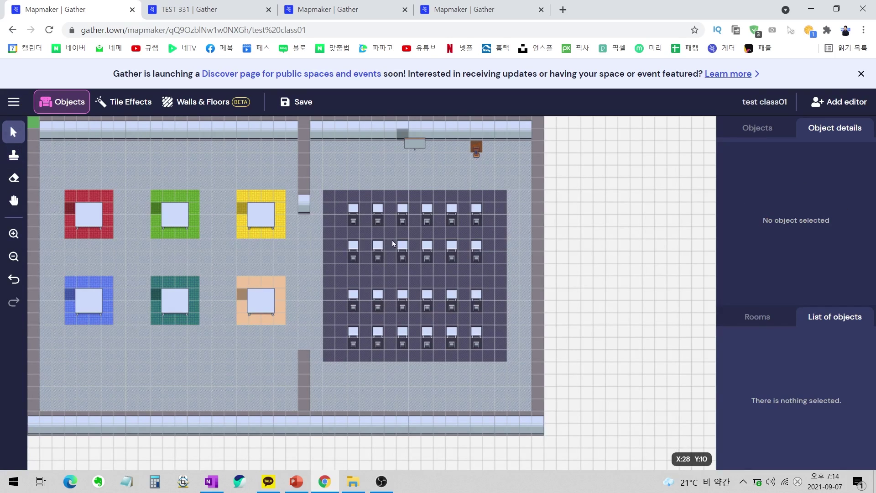
click(354, 222)
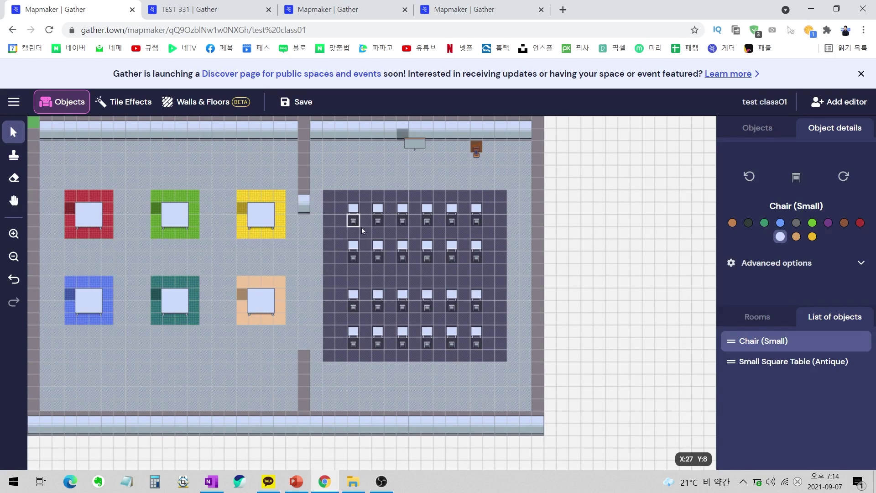
key(b)
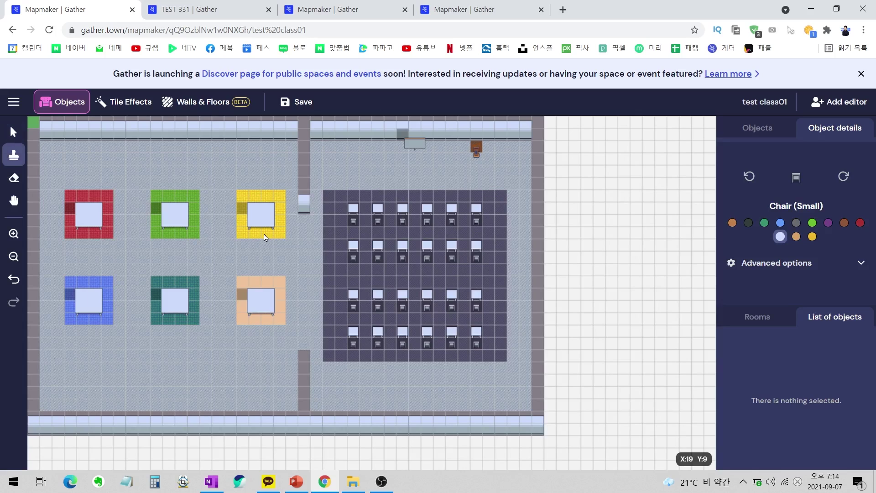
click(262, 233)
Stamp small chairs below the green, blue, teal and peach tables.
click(172, 236)
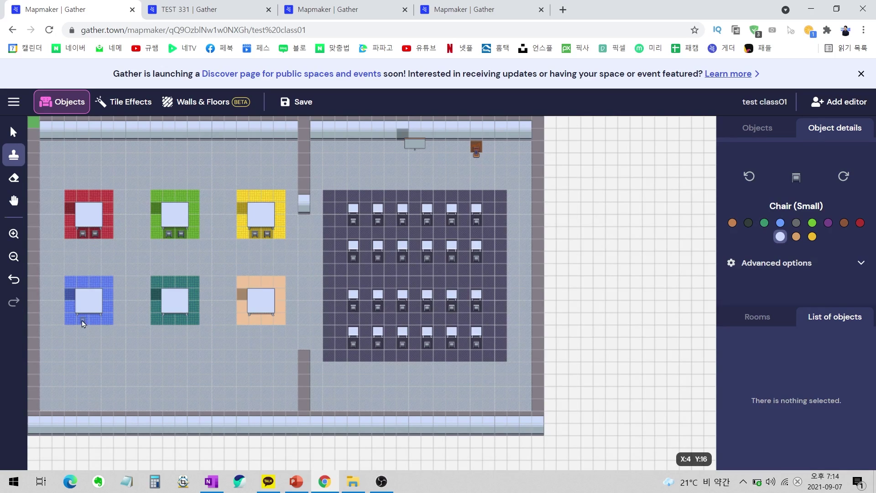
click(95, 322)
click(169, 324)
click(255, 323)
click(267, 323)
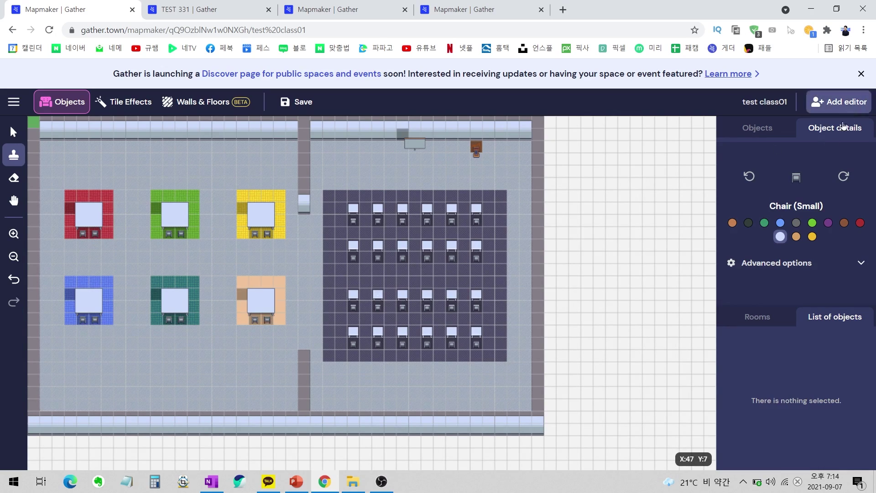
Rotate the chair sideways and seat two chairs on the right side of every table.
click(749, 177)
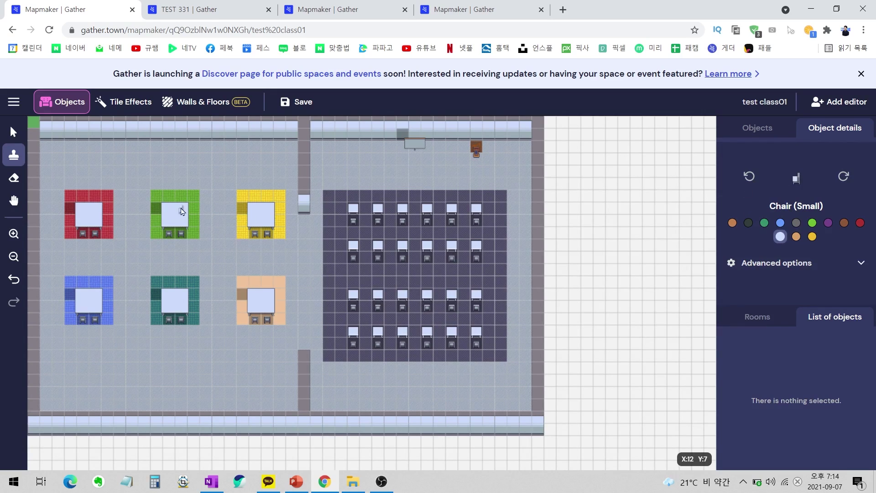
click(194, 210)
click(194, 222)
click(280, 209)
click(280, 222)
click(280, 295)
click(280, 307)
click(194, 307)
click(194, 295)
click(108, 295)
click(107, 307)
click(107, 210)
click(108, 222)
Rotate the chair the other way and seat two chairs on the left side of every table.
click(844, 177)
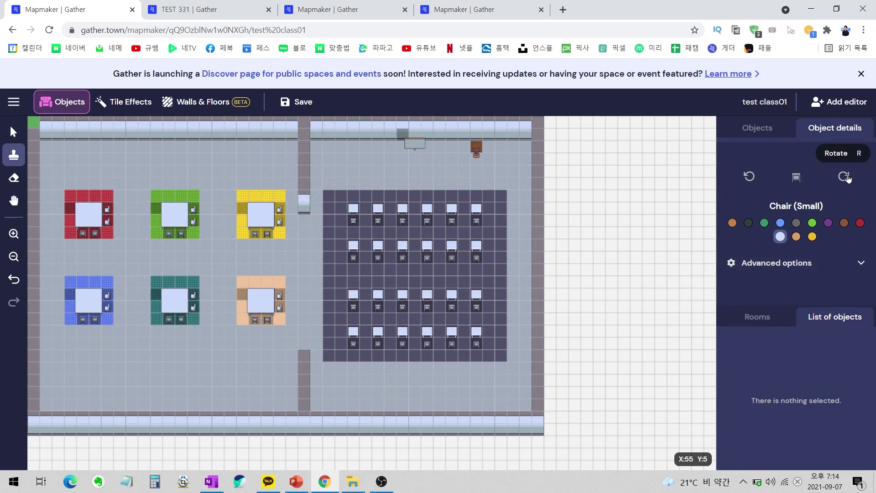
click(844, 176)
click(243, 210)
click(243, 222)
click(243, 295)
click(243, 308)
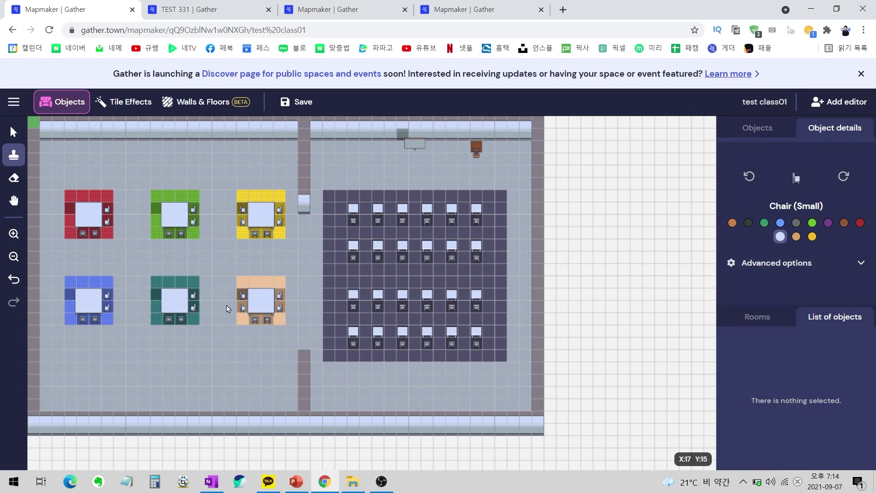
click(156, 296)
click(156, 307)
click(70, 296)
click(71, 307)
click(70, 210)
click(70, 222)
click(157, 222)
click(157, 210)
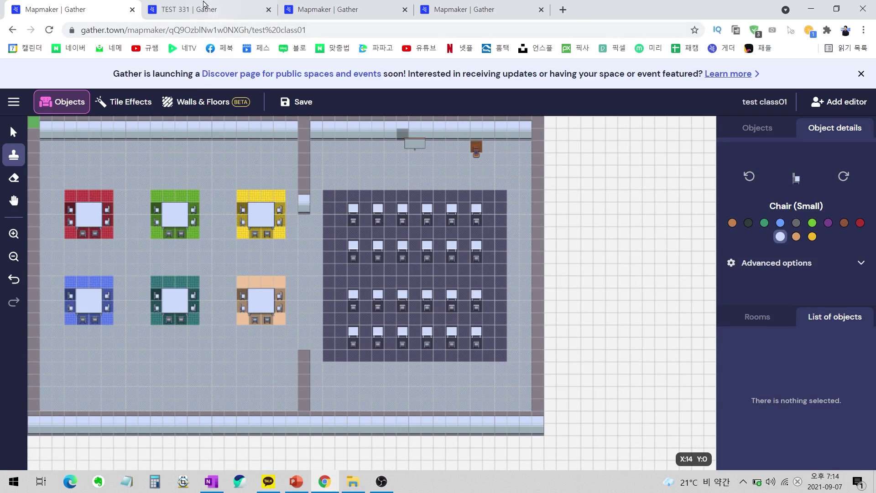
Check the TEST 331 space, then return to the map editor's object palette.
key(ctrl+Tab)
click(70, 4)
click(763, 128)
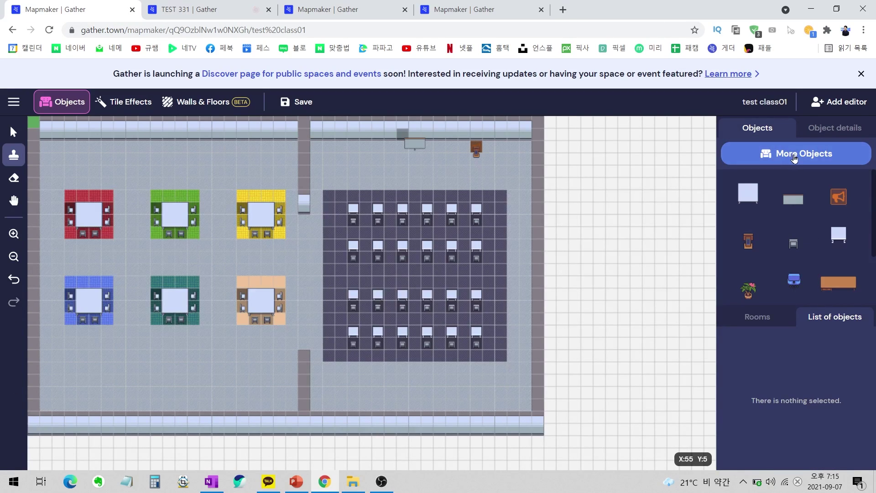
Search 'whi' and stamp a Whiteboard above each of the six tables.
click(789, 155)
click(351, 97)
text(whi)
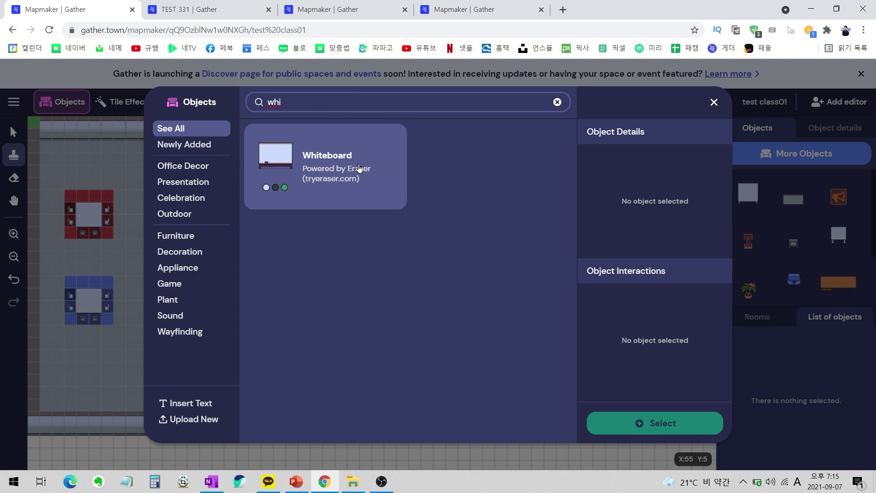
click(359, 169)
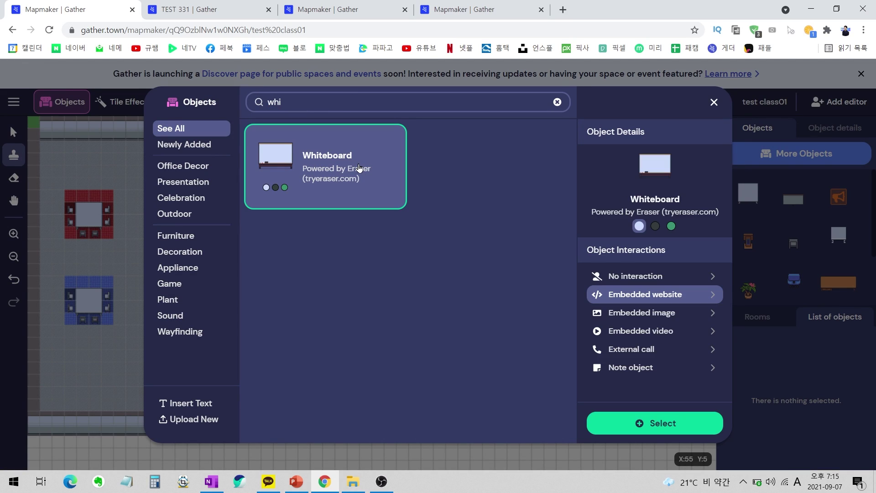
click(653, 419)
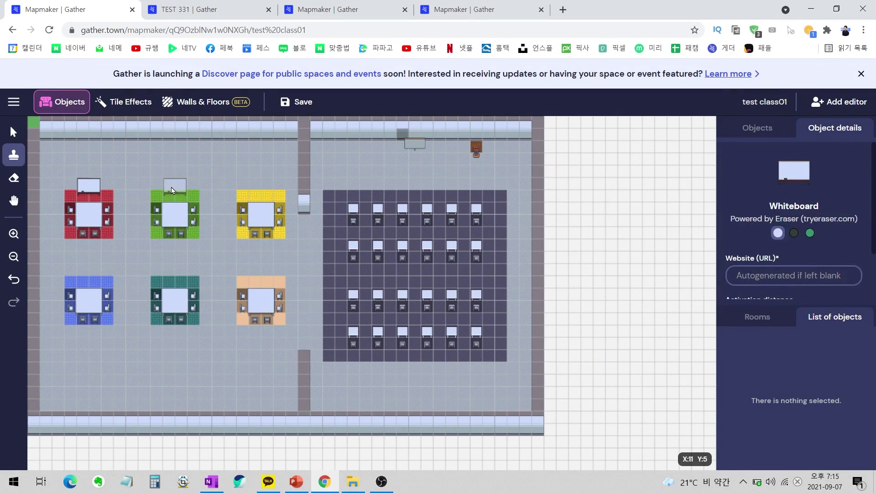
key(v)
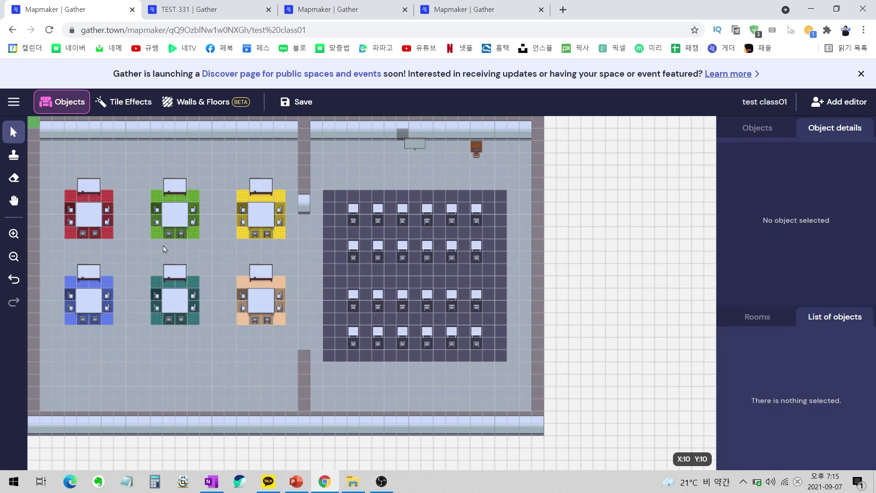
click(763, 485)
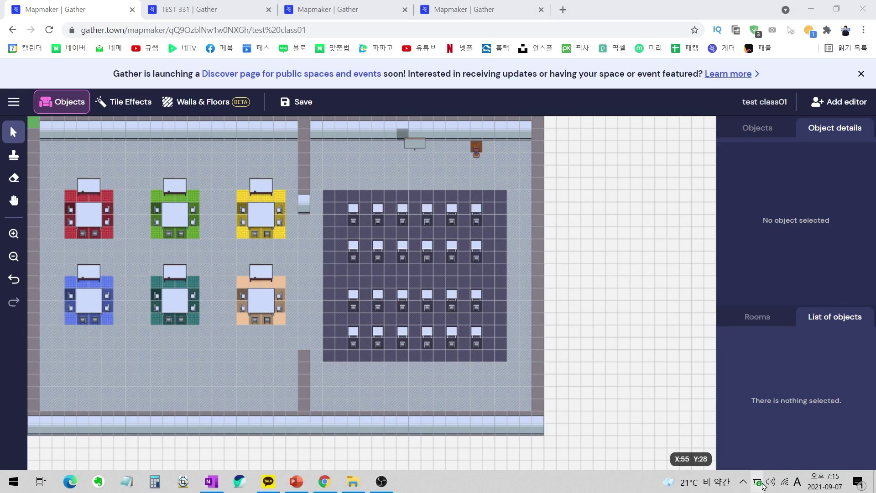
click(124, 101)
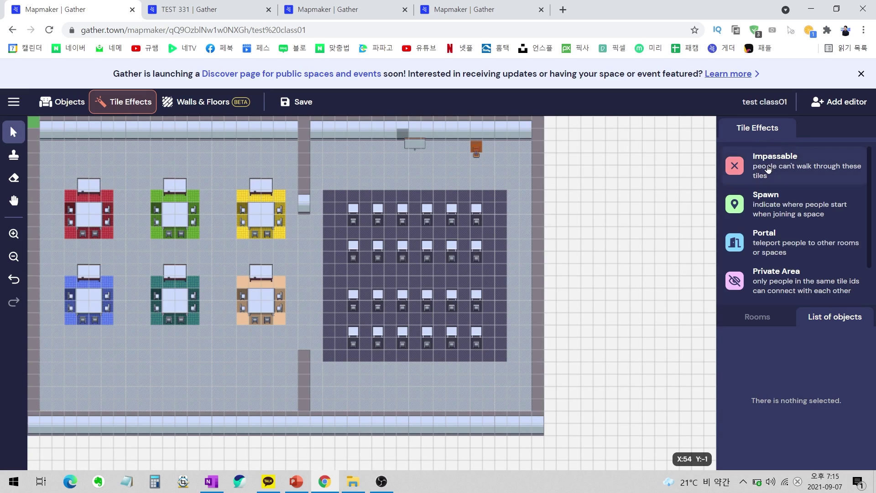
Paint Private Area ID 1 tiles around the red table plus one in the top row.
scroll(796, 201, down, 1)
click(789, 249)
scroll(785, 231, down, 1)
text(1e)
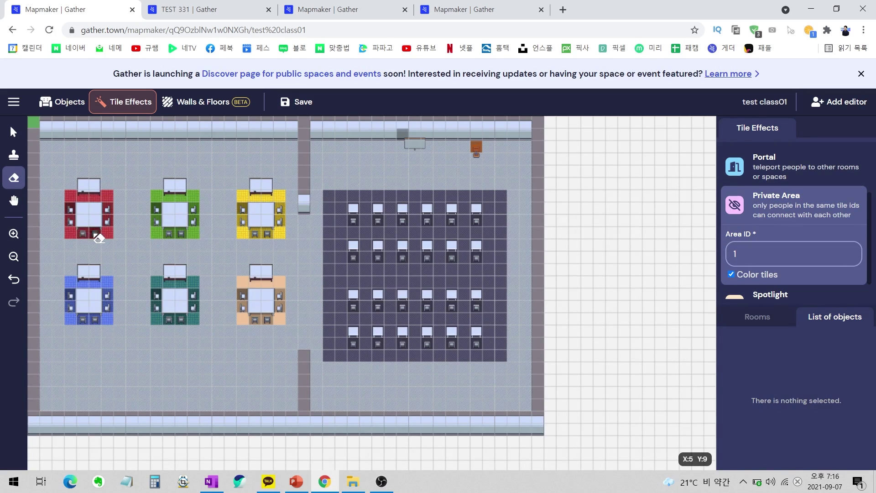
click(14, 153)
mouse_move(69, 200)
mouse_down()
mouse_move(71, 234)
mouse_move(105, 235)
mouse_move(107, 206)
mouse_up()
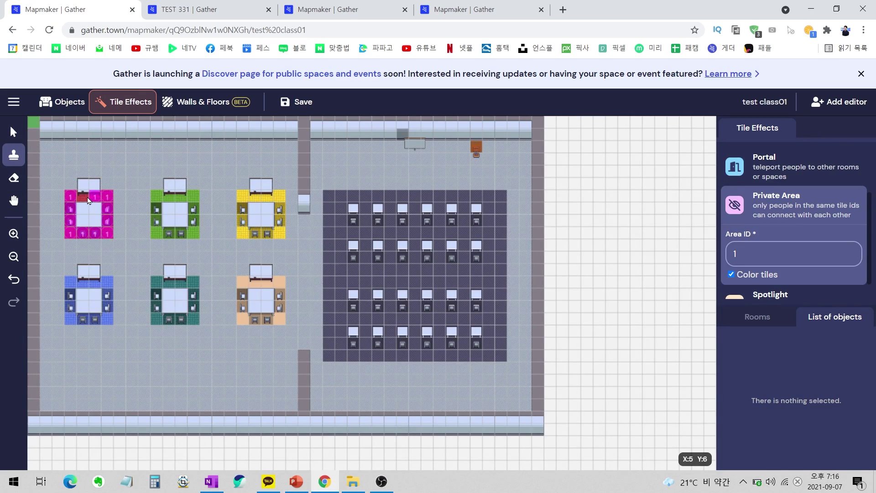
click(205, 152)
Paint Private Area IDs 2 and 3 around the green and yellow tables, with matching top-row tiles.
click(787, 255)
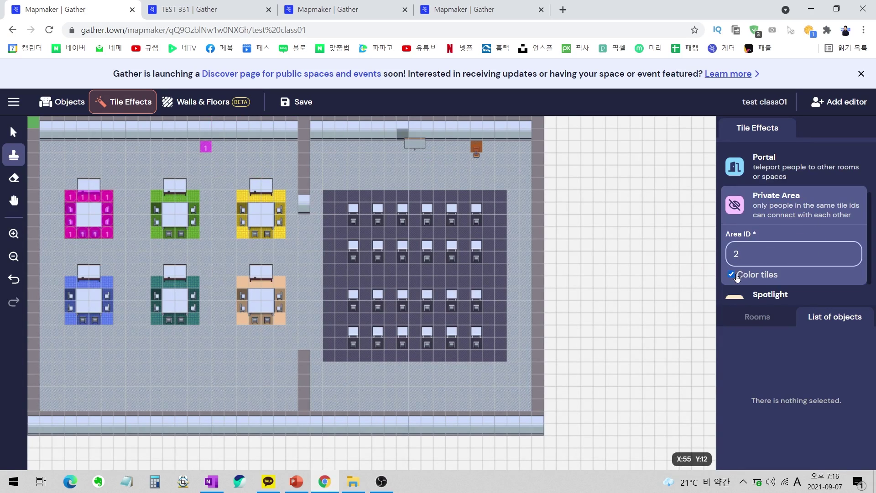
mouse_move(157, 197)
mouse_down()
mouse_move(157, 223)
mouse_move(194, 231)
mouse_move(195, 199)
mouse_move(173, 203)
mouse_up()
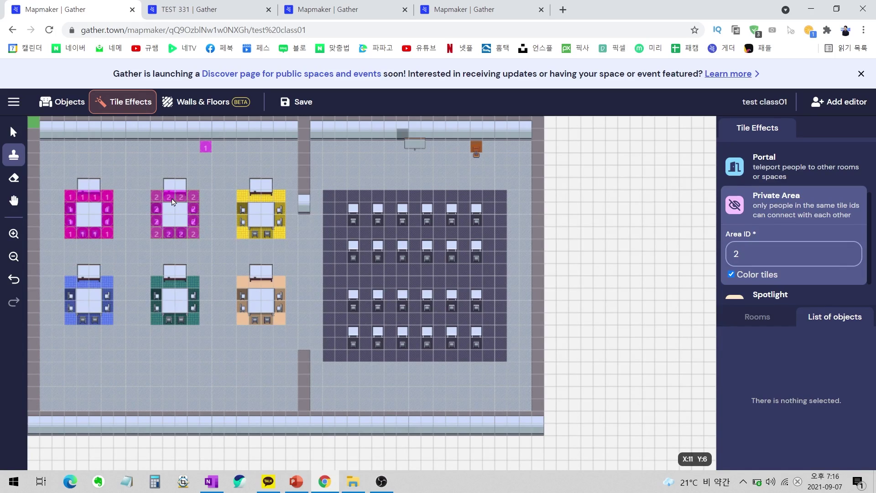
click(218, 147)
click(794, 254)
key(BackSpace)
text(3)
click(242, 201)
mouse_move(243, 204)
mouse_down()
mouse_move(280, 234)
mouse_move(256, 197)
mouse_up()
click(230, 147)
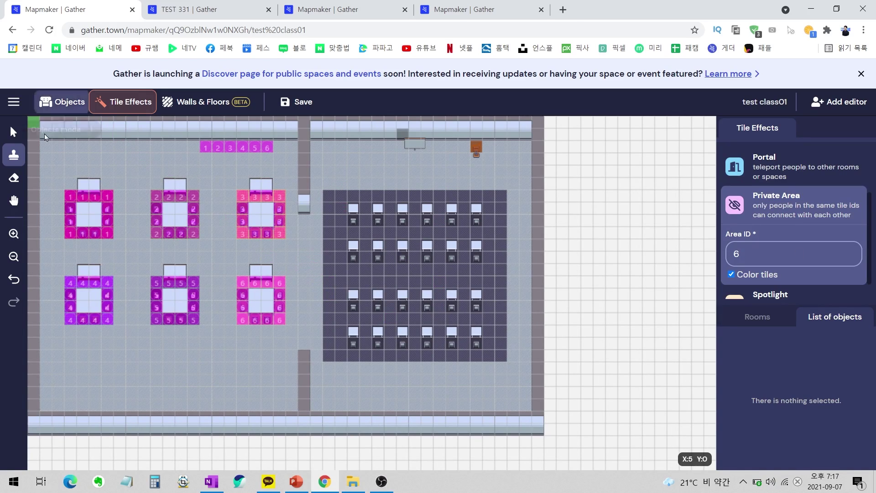
Choose the Spotlight tile effect for painting.
click(13, 132)
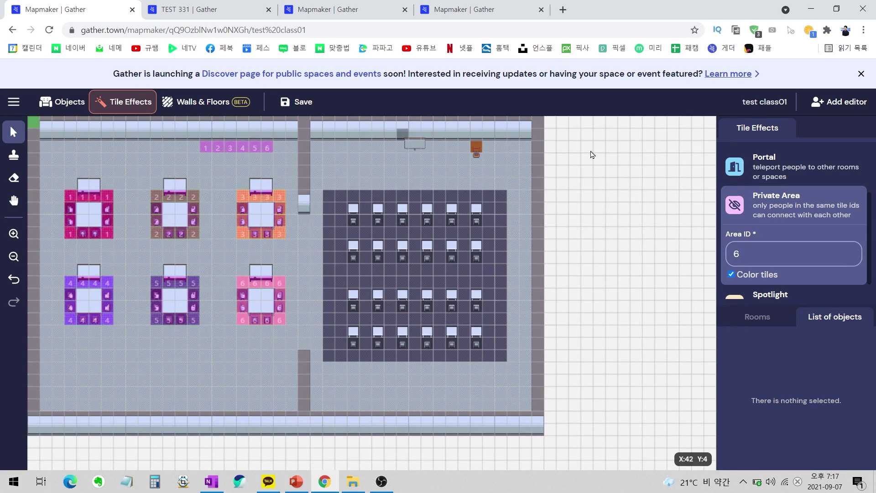
scroll(799, 169, up, 2)
scroll(789, 257, down, 3)
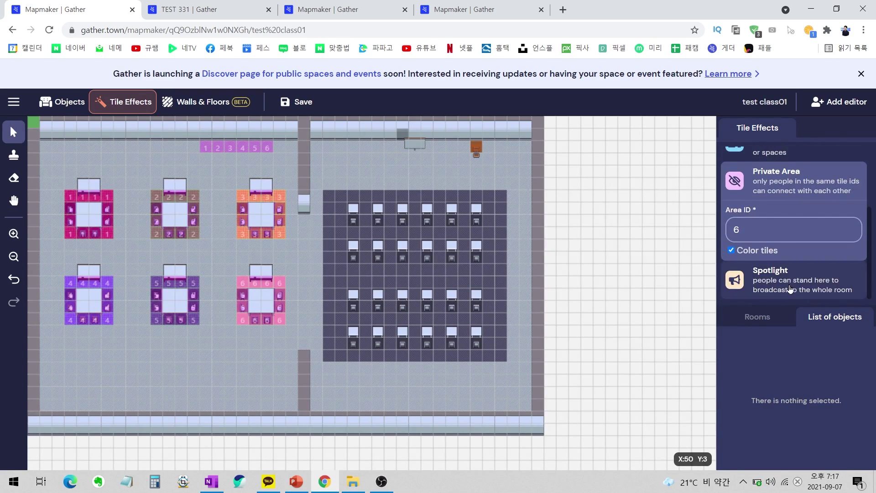
click(790, 280)
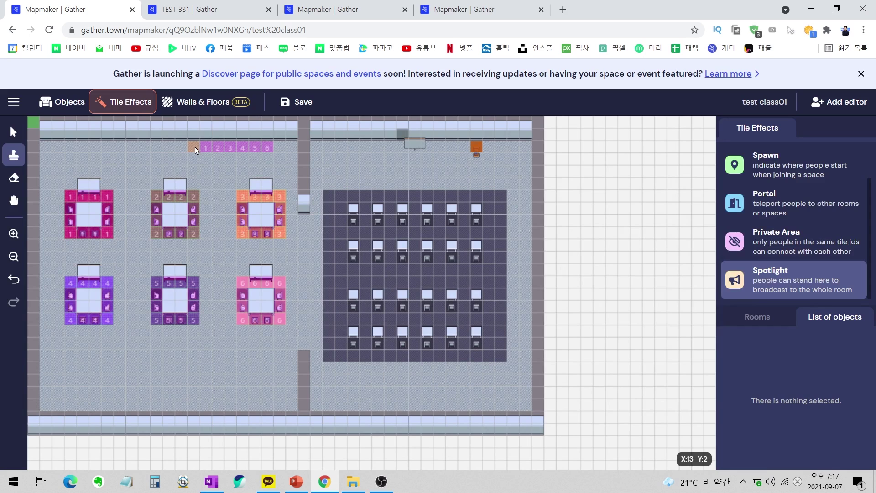
Place a Spotlight Indicator at the left end of the numbered top row.
click(63, 101)
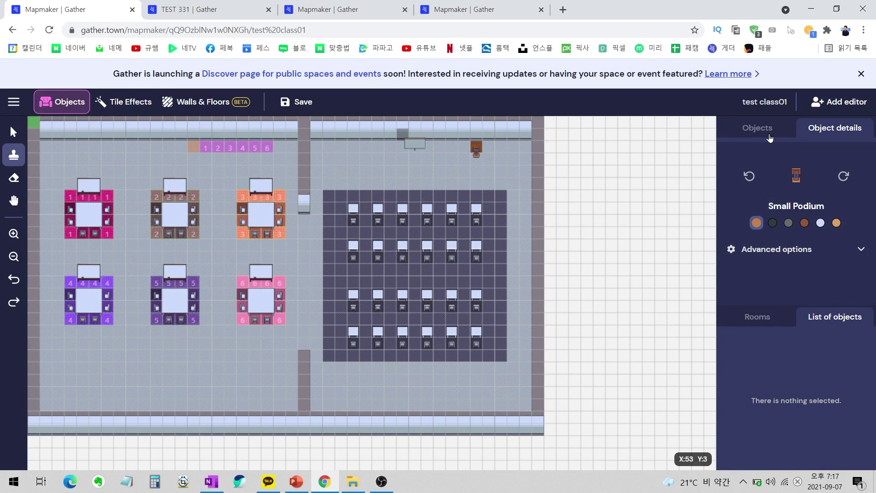
click(769, 132)
scroll(779, 208, down, 1)
scroll(779, 207, up, 1)
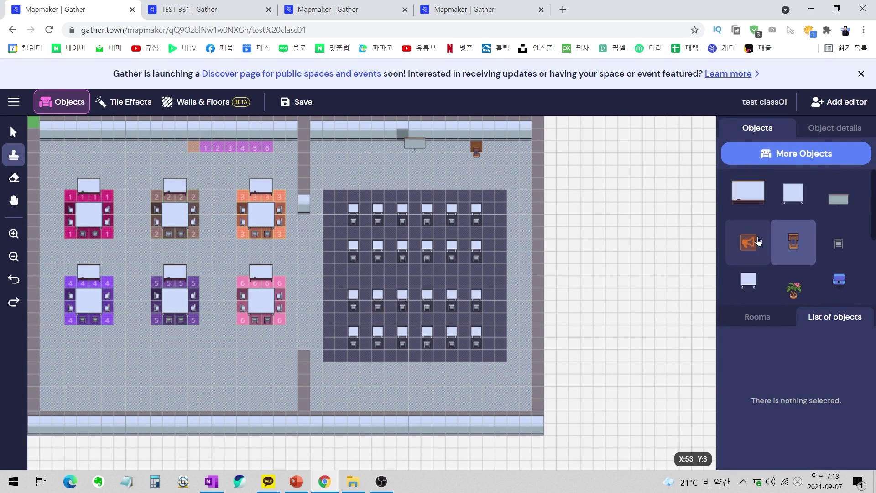
click(749, 240)
click(190, 147)
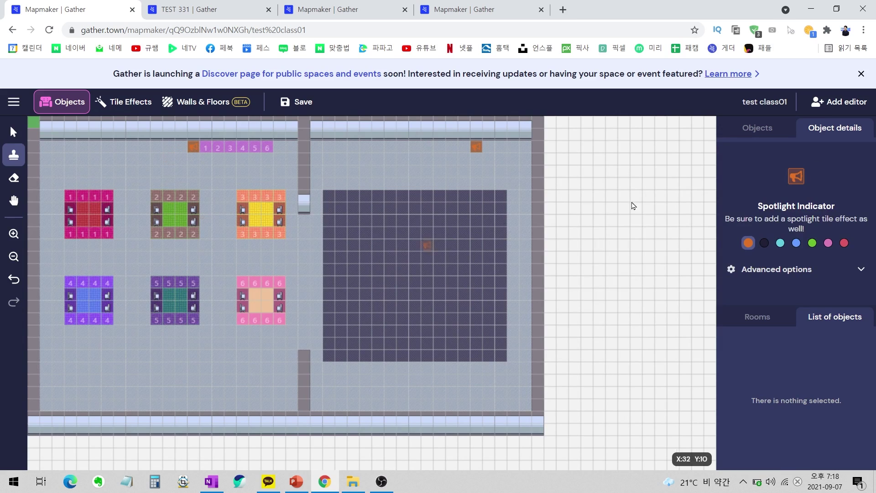
Place a Small Podium on the same spot beside the number row.
click(768, 133)
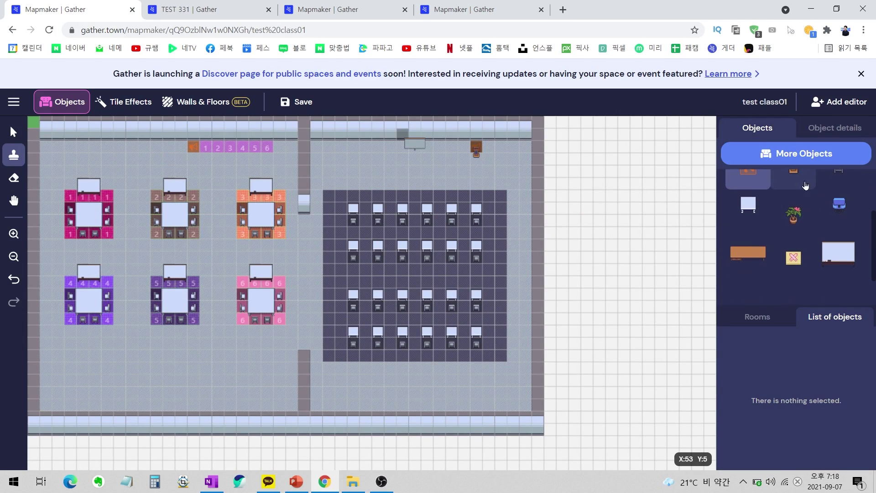
click(799, 240)
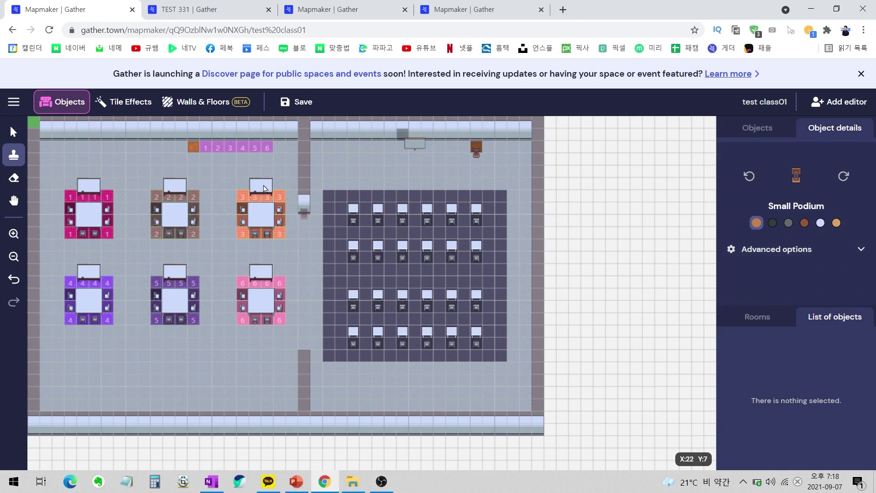
click(191, 153)
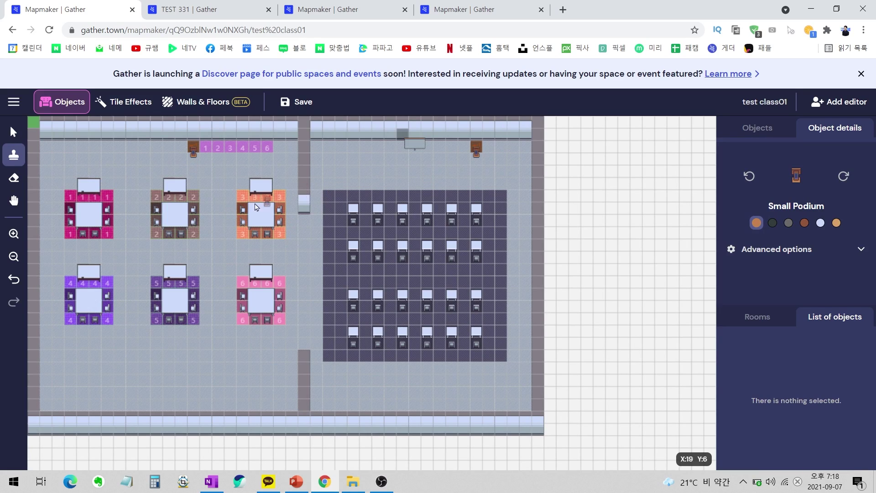
key(v)
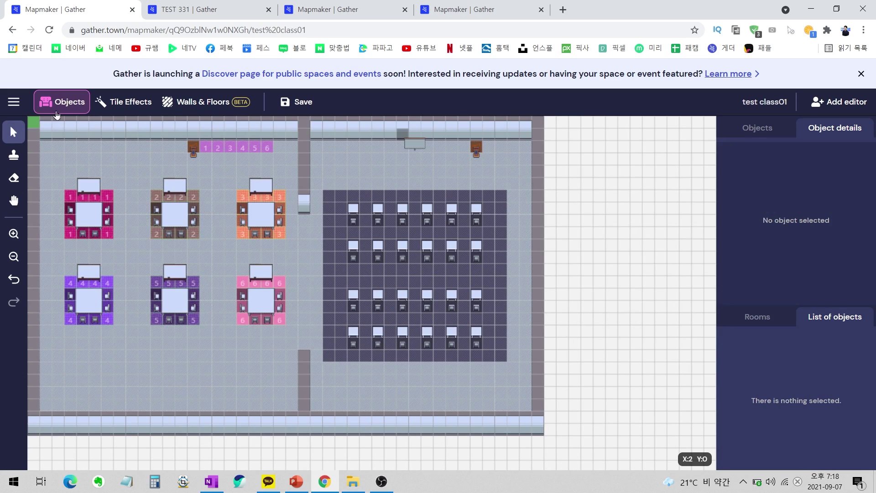
Create a '1' text object and place it on table 1's corner.
click(762, 135)
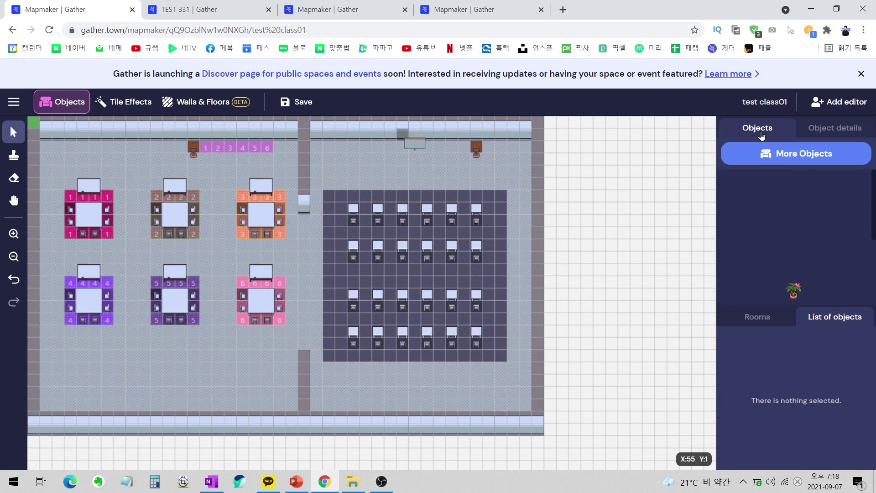
click(786, 157)
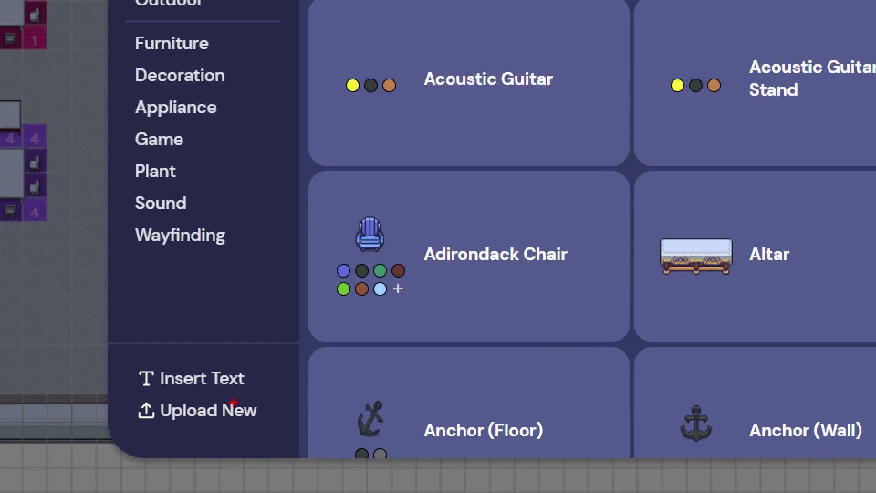
mouse_move(221, 408)
mouse_down()
mouse_move(197, 421)
mouse_move(246, 400)
mouse_up()
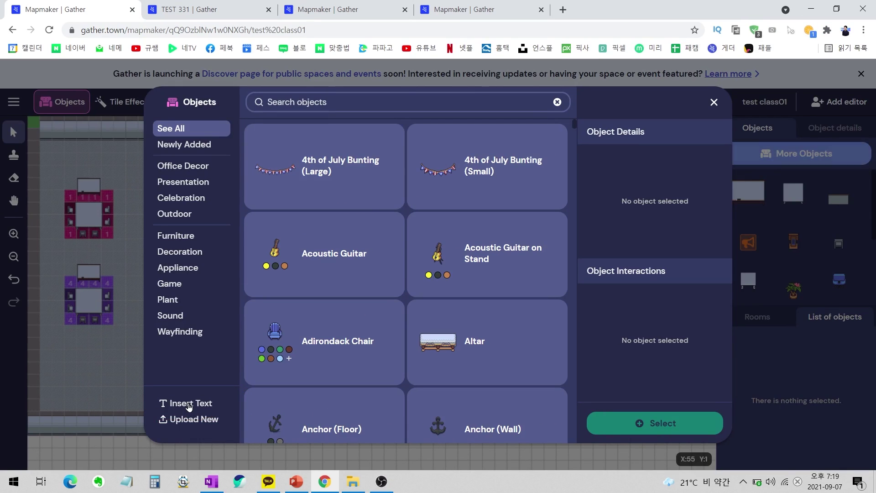
click(194, 387)
text(1)
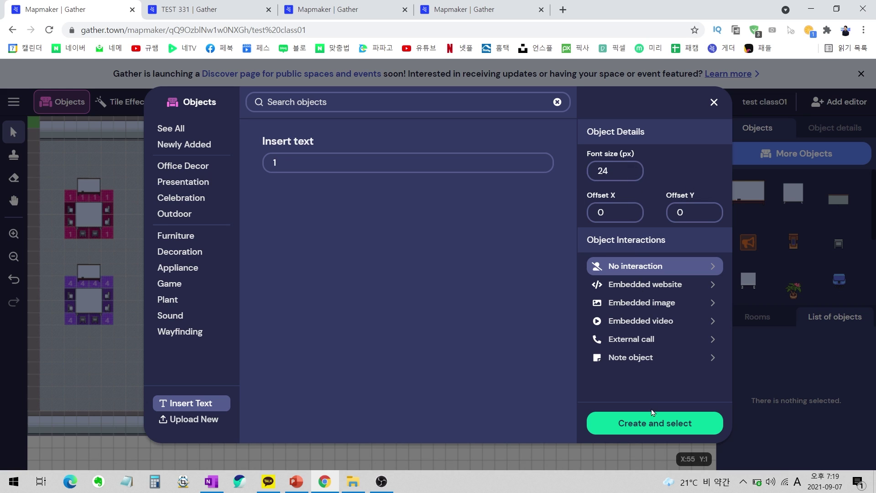
click(644, 422)
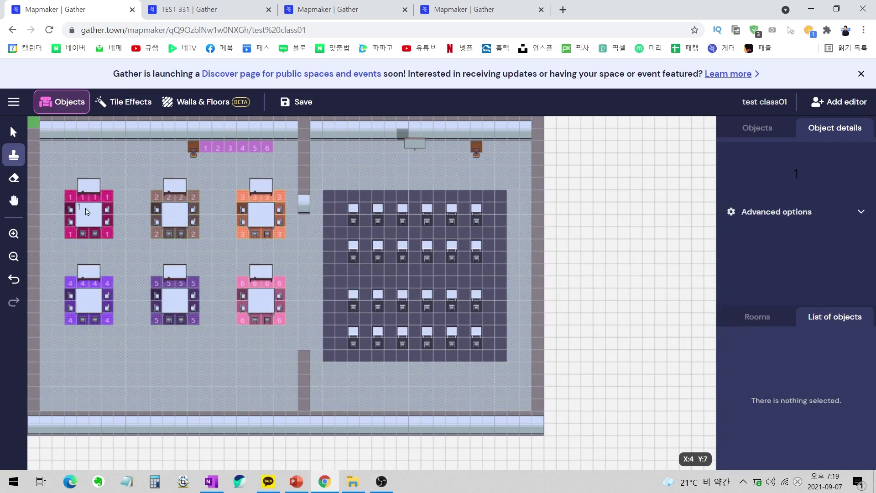
click(71, 197)
Create more number text labels and stamp them onto the remaining tables.
click(757, 127)
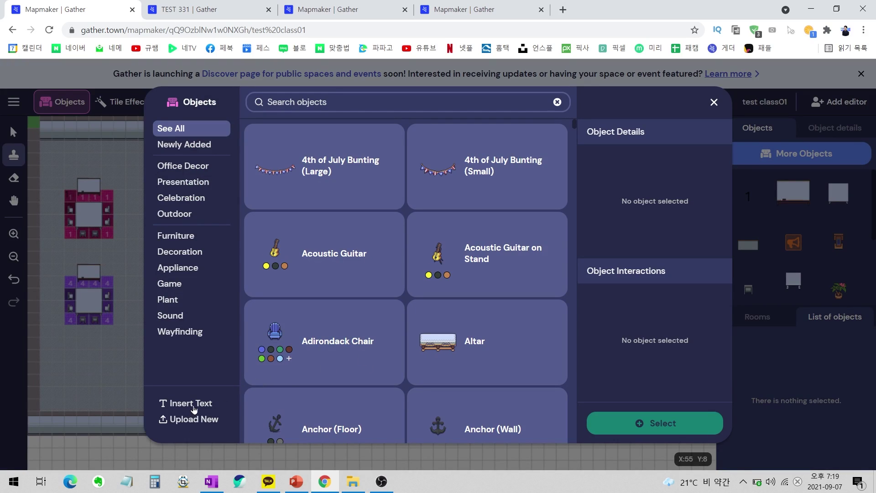
click(192, 403)
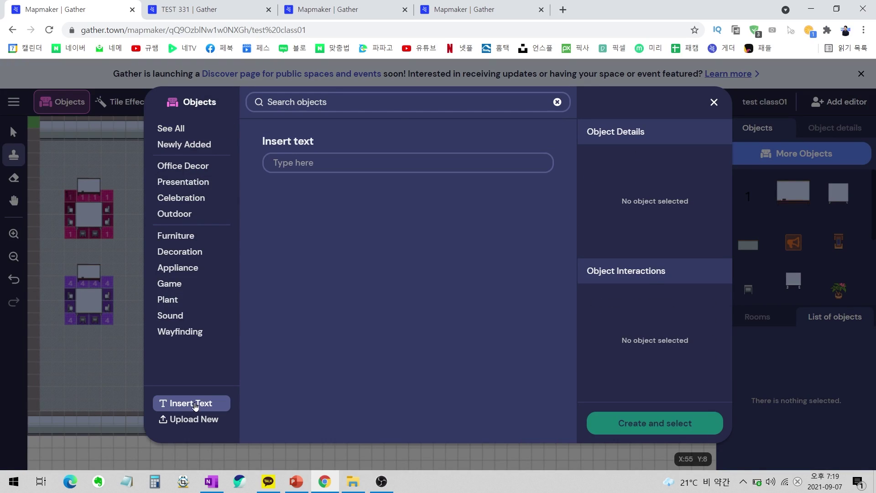
text(3)
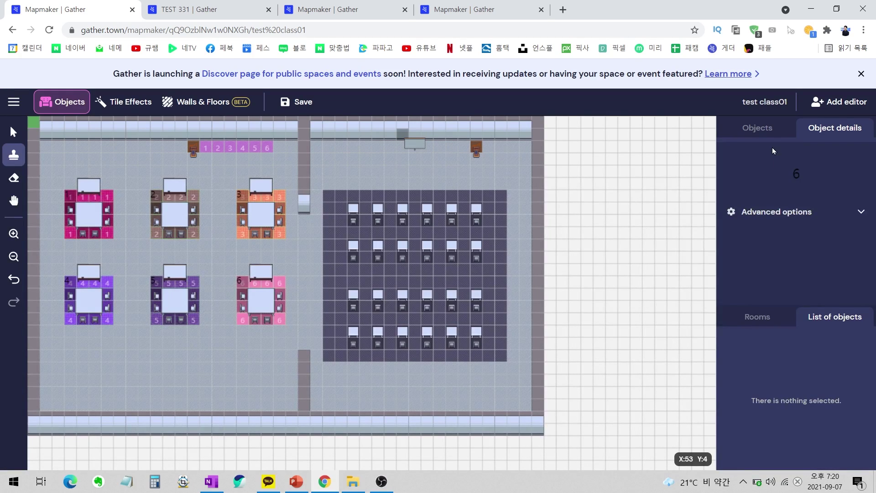
click(769, 135)
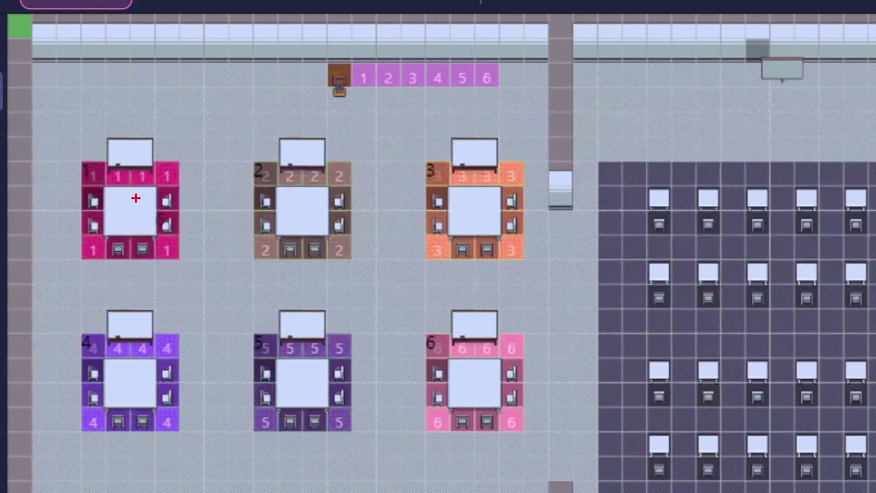
drag(126, 200, 91, 204)
mouse_move(311, 171)
mouse_down()
mouse_move(197, 190)
mouse_move(324, 149)
mouse_up()
drag(359, 93, 357, 117)
mouse_move(398, 97)
mouse_down()
mouse_move(392, 126)
mouse_move(429, 128)
mouse_up()
drag(449, 110, 461, 135)
key(Escape)
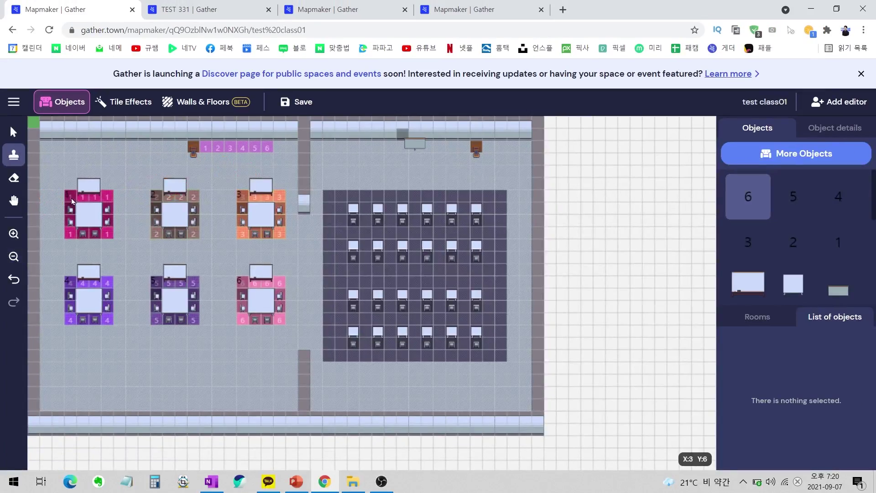
Copy the 1, 2 and 3 table labels onto top-row tiles 1–3.
click(14, 132)
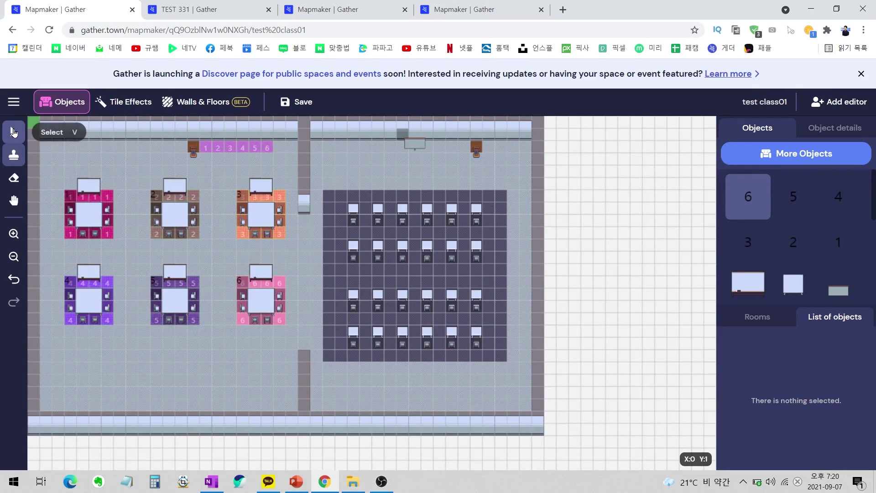
click(71, 200)
key(ctrl+c)
key(ctrl+v)
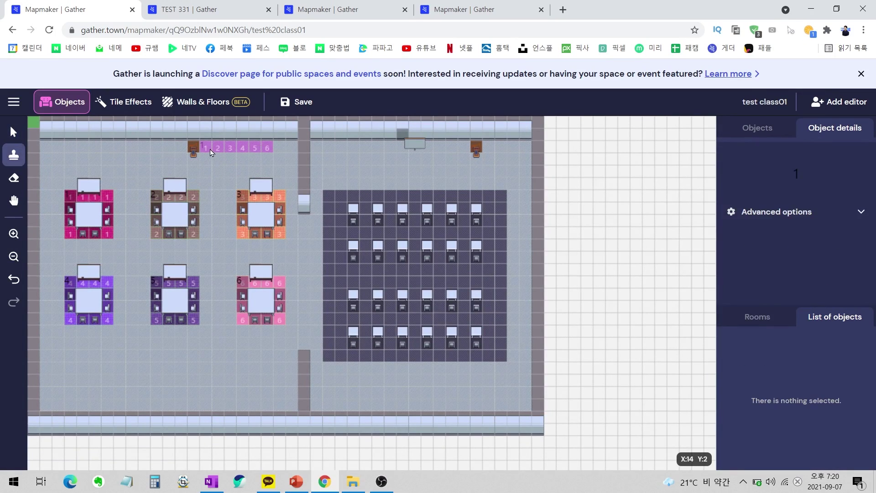
click(211, 152)
click(20, 139)
click(158, 198)
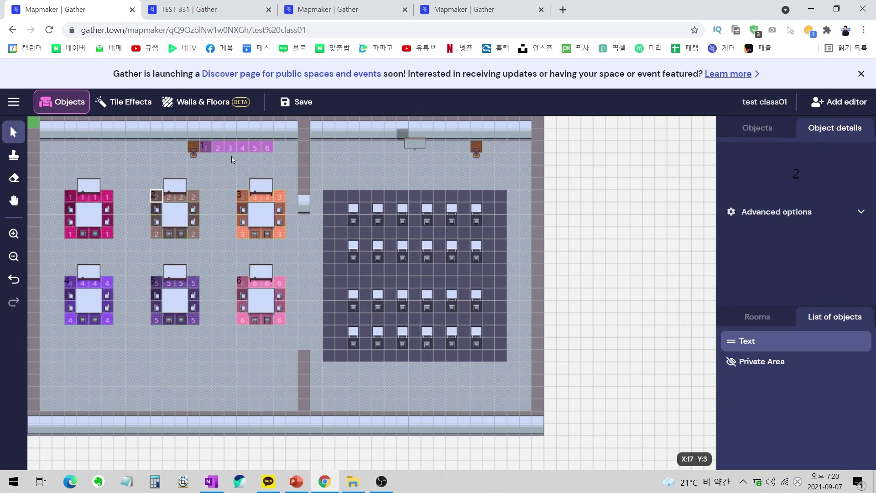
key(ctrl+c)
key(ctrl+v)
click(222, 151)
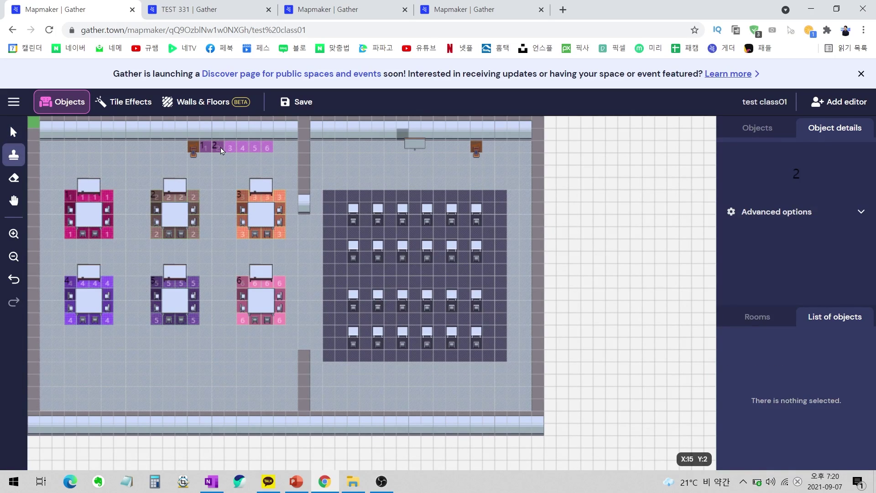
key(v)
click(244, 200)
key(ctrl+c)
key(ctrl+v)
click(233, 151)
Copy the 4 and 5 table labels onto top-row tiles 4 and 5.
click(13, 132)
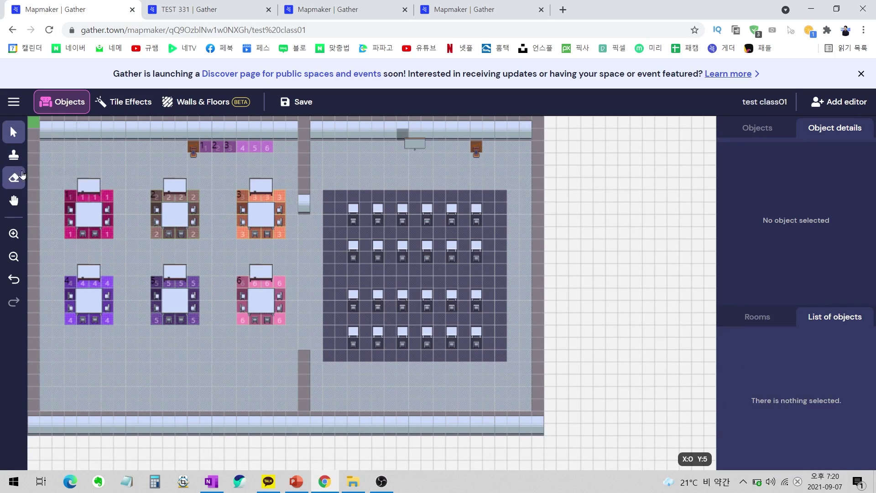
click(69, 285)
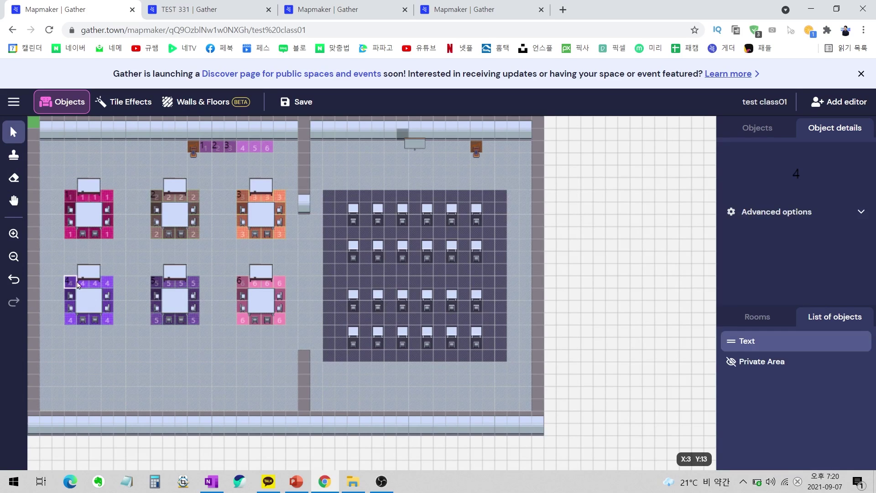
key(ctrl+c)
key(ctrl+v)
click(247, 152)
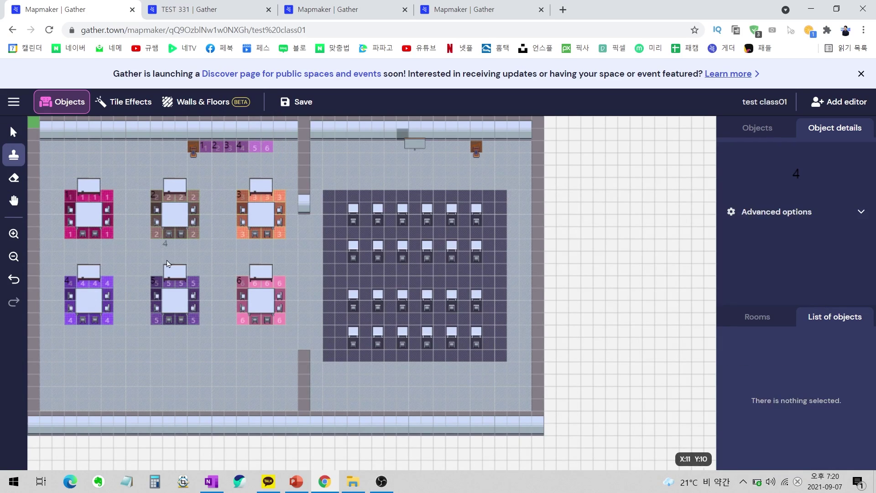
key(v)
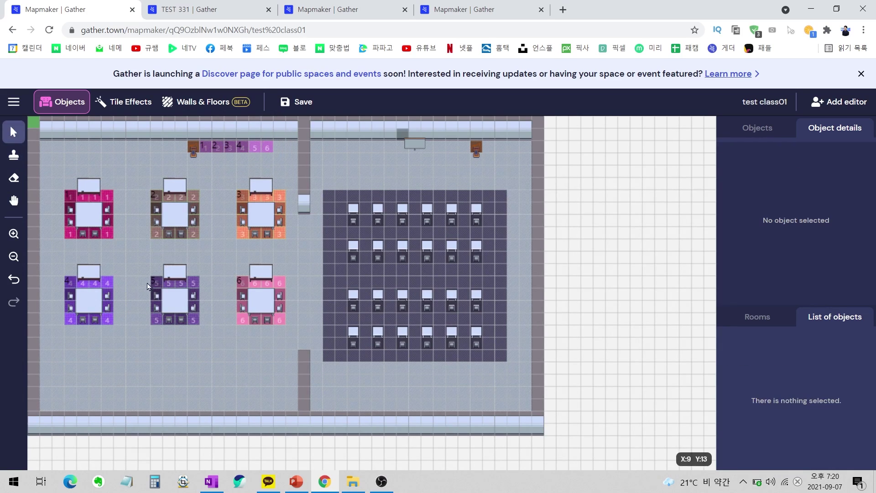
click(156, 285)
key(ctrl+c)
key(ctrl+v)
click(260, 152)
Copy the 6 label onto top-row tile 6, then pan the view toward the bottom wall.
key(v)
click(242, 282)
key(ctrl+c)
key(ctrl+v)
click(271, 152)
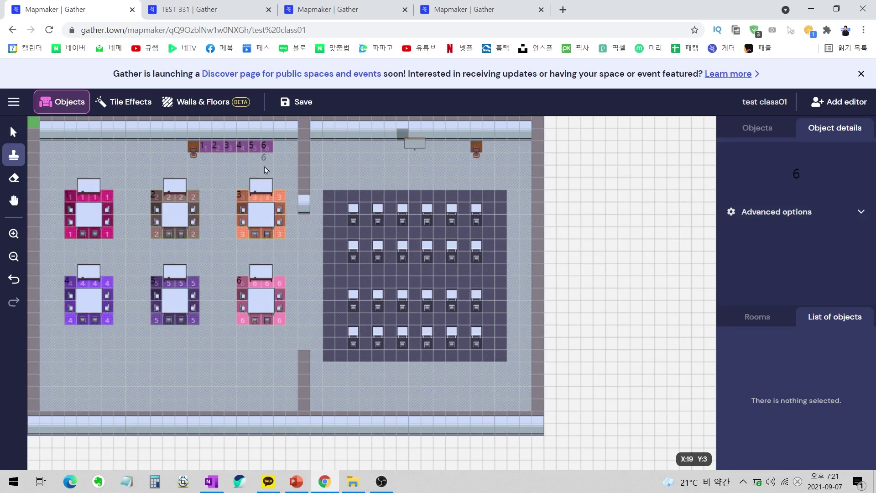
key(v)
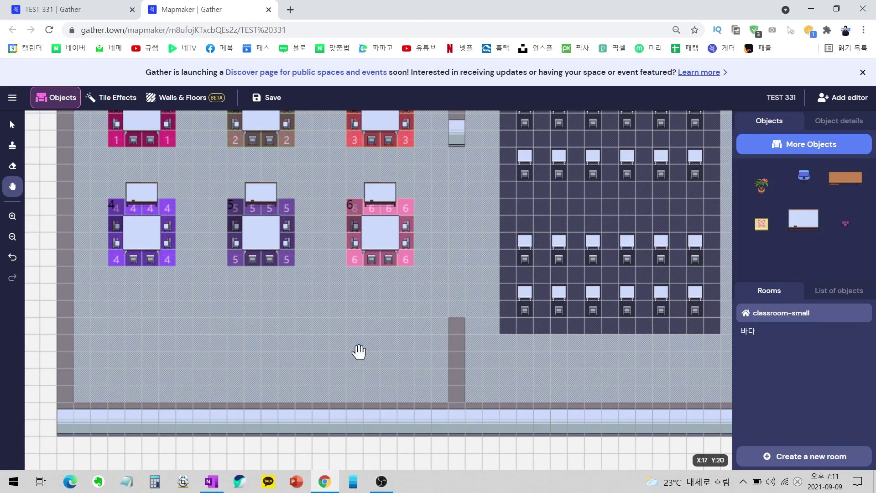
drag(359, 351, 357, 324)
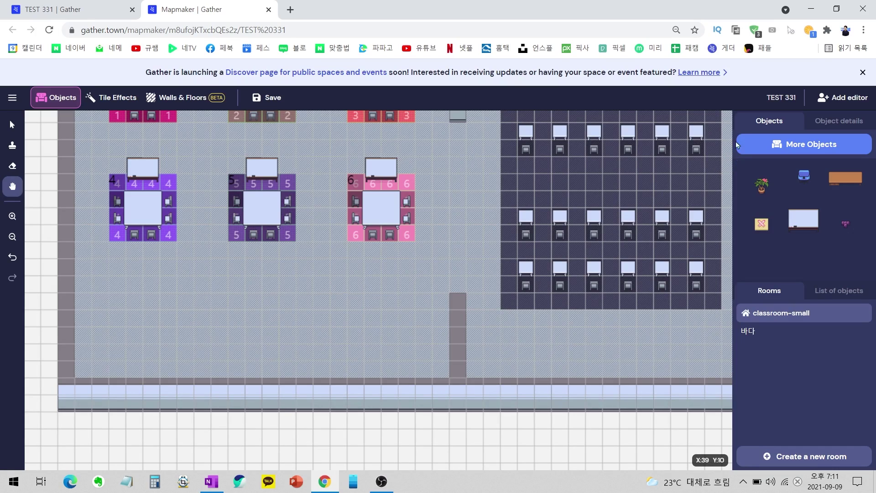
Search 'Door' and stamp a light grey Doorway (2-wide) into the bottom wall.
click(11, 126)
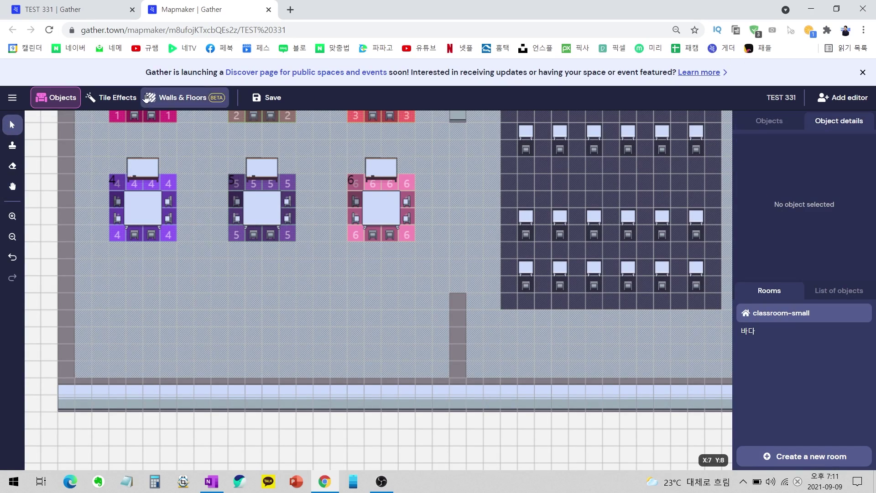
click(774, 123)
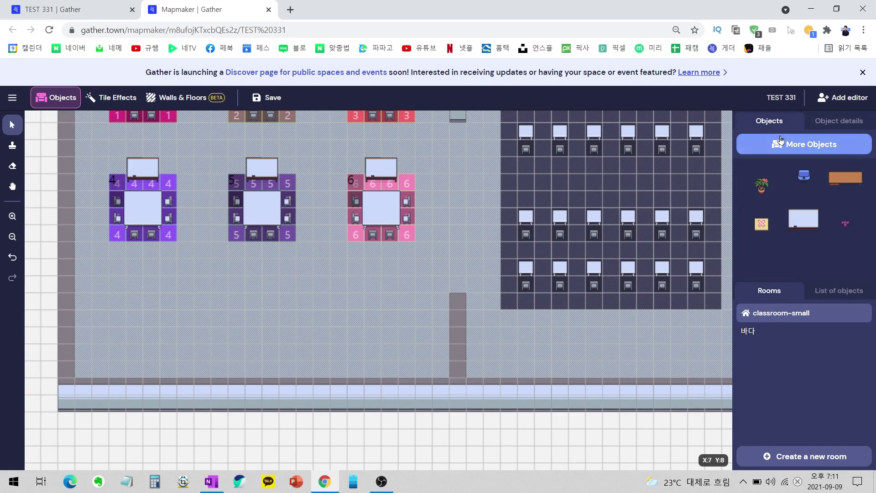
click(780, 142)
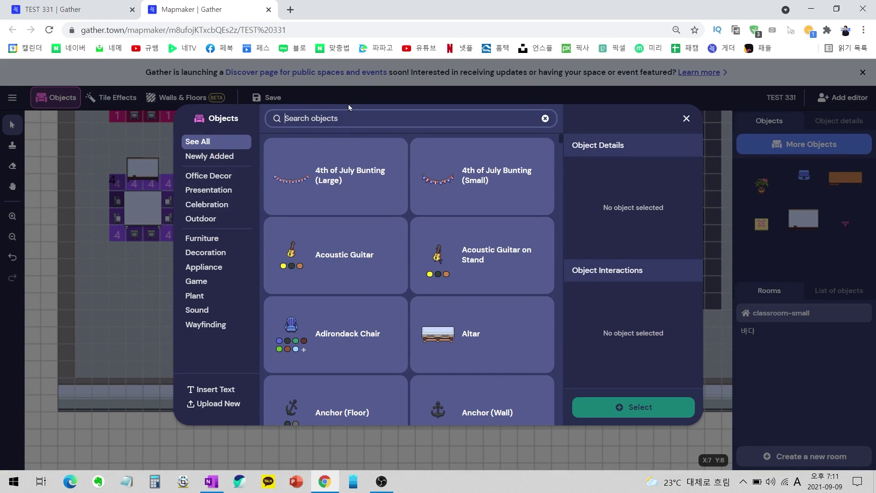
text(Door)
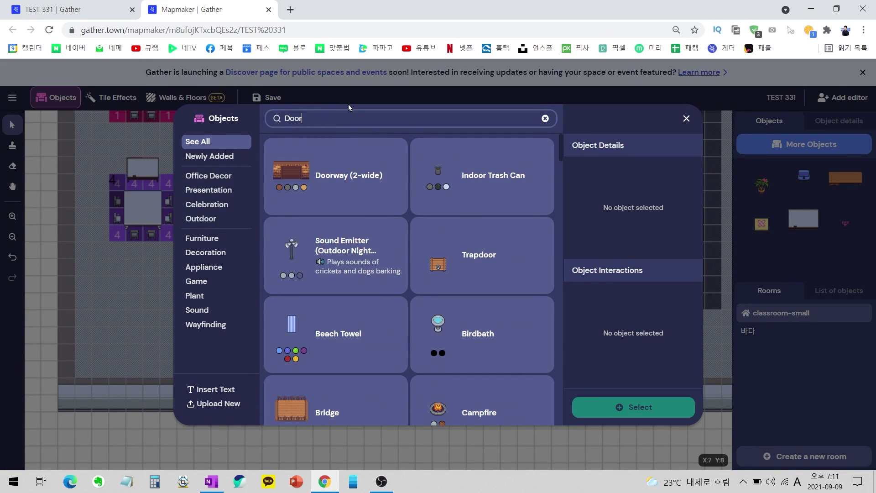
click(360, 187)
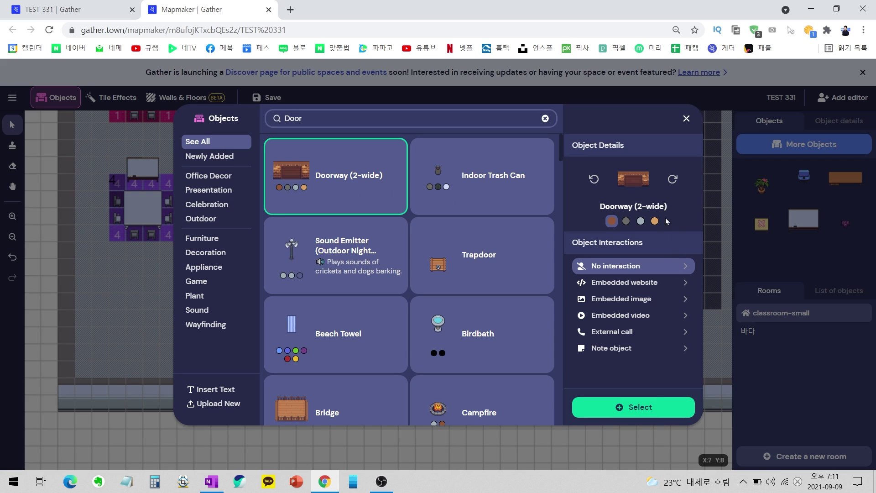
click(640, 222)
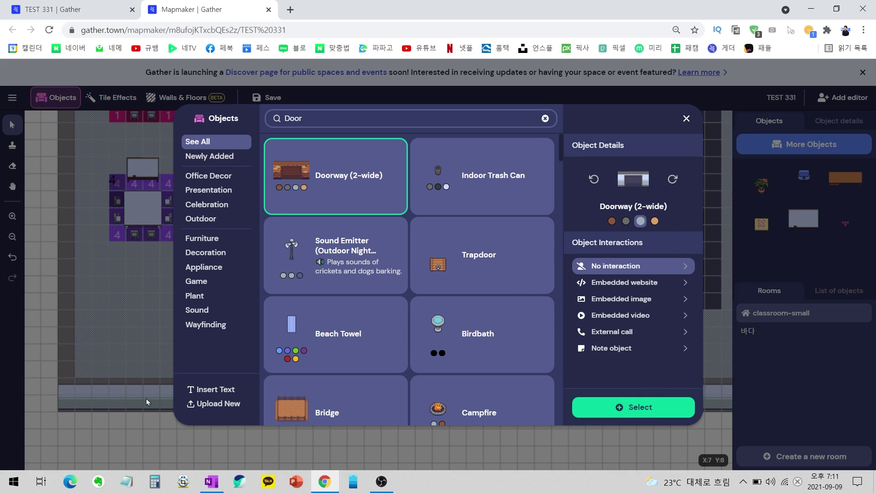
click(622, 407)
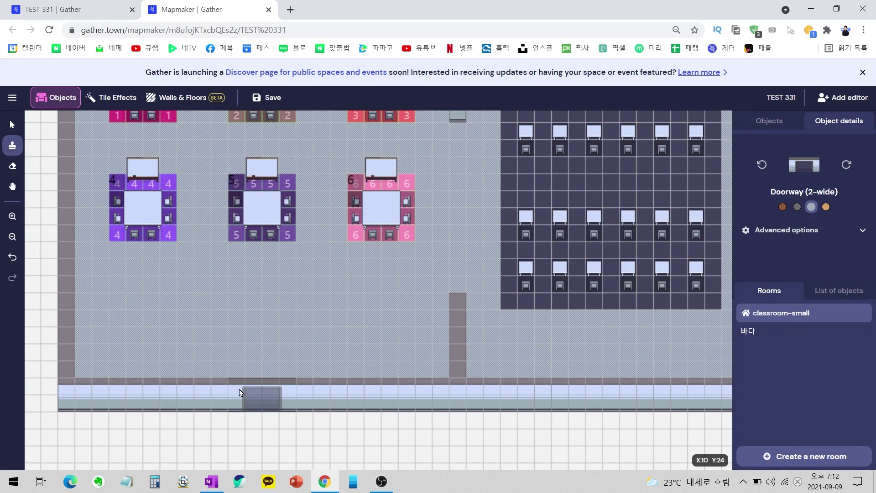
click(241, 393)
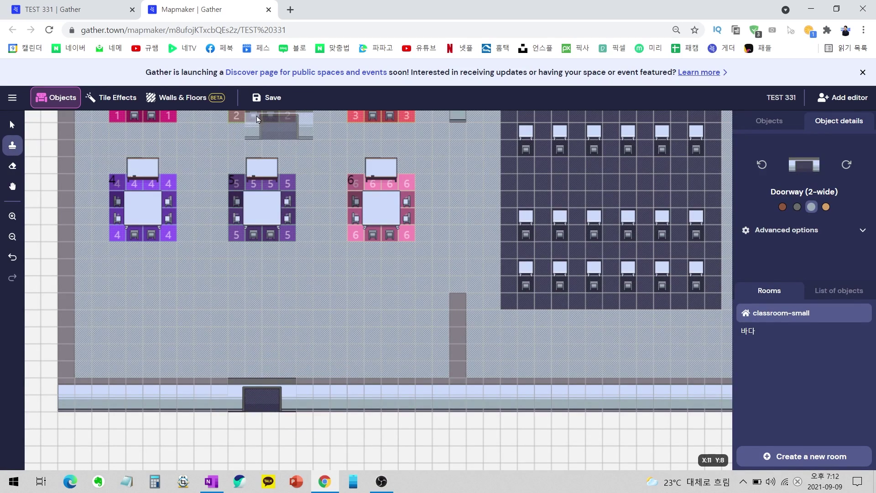
click(12, 124)
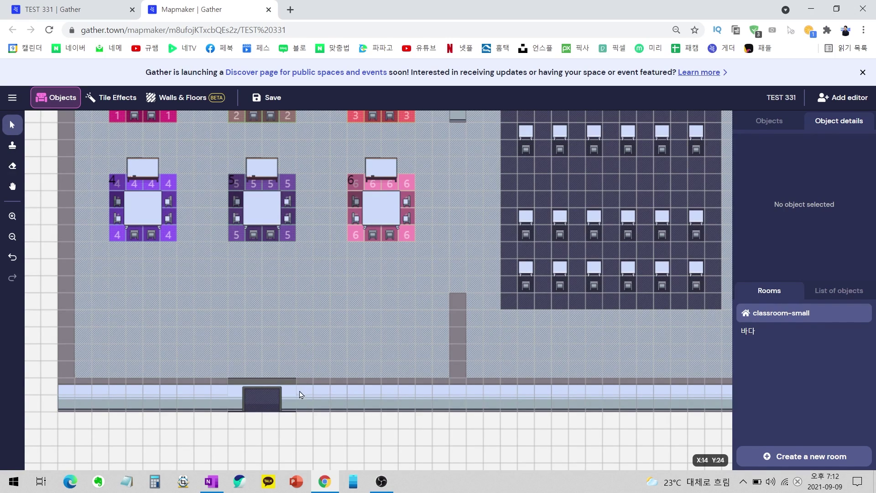
scroll(261, 369, down, 1)
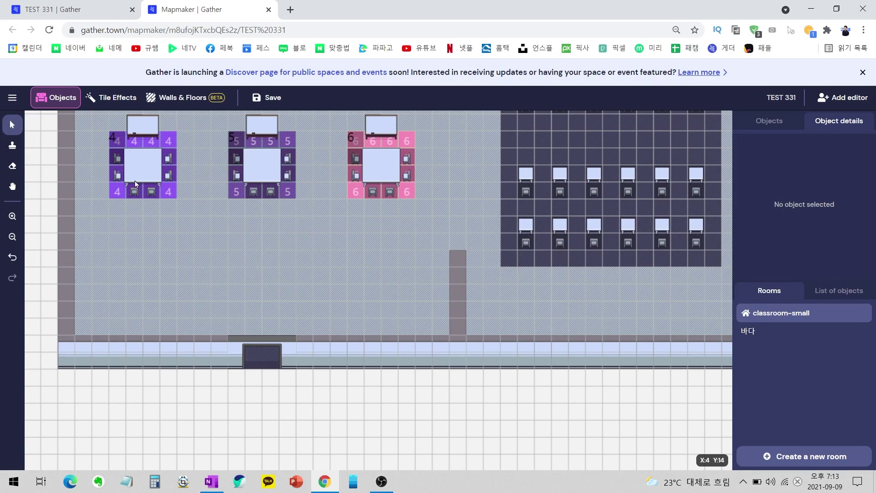
Paint a 4x3 block of Spawn tiles inside the doorway and save the map.
click(104, 100)
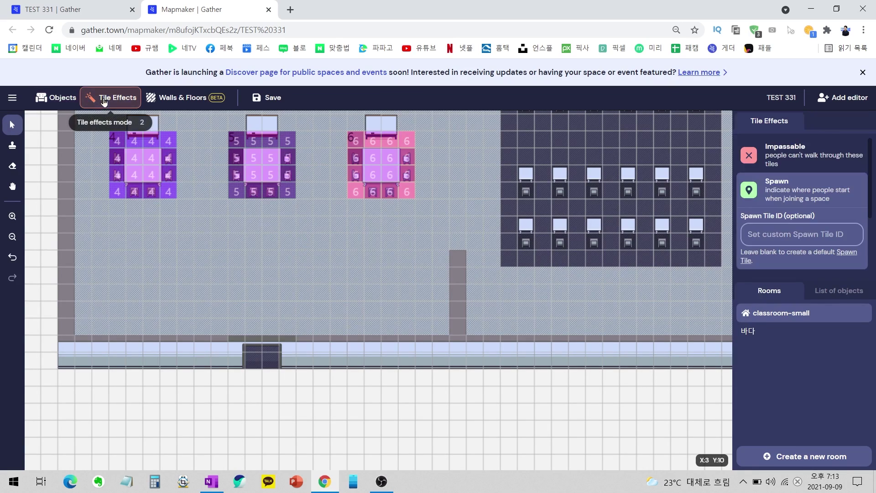
click(783, 191)
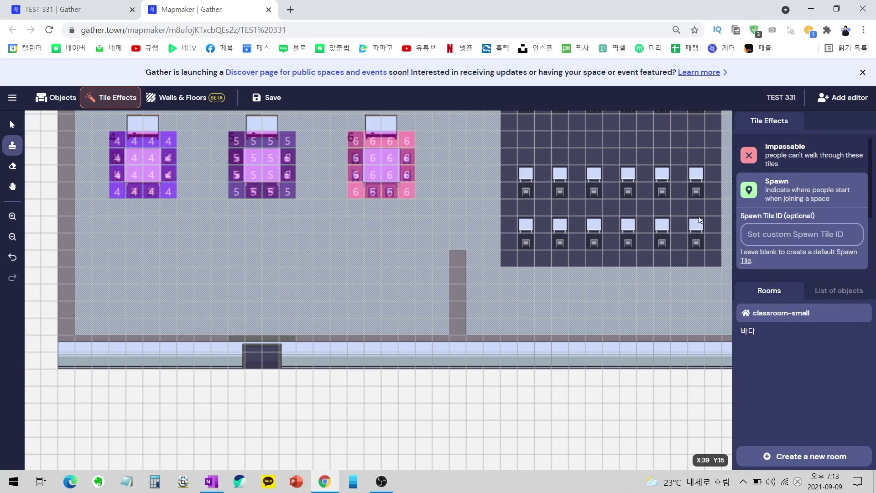
scroll(276, 289, up, 5)
scroll(199, 235, down, 1)
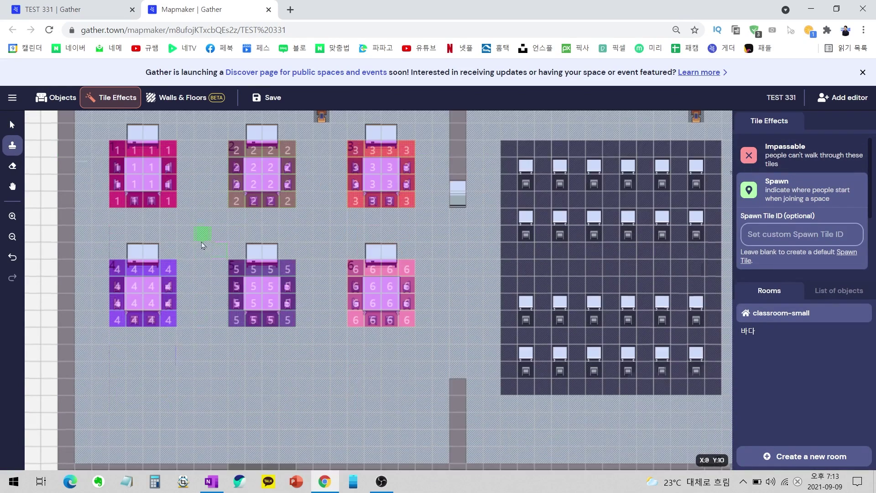
scroll(114, 155, up, 2)
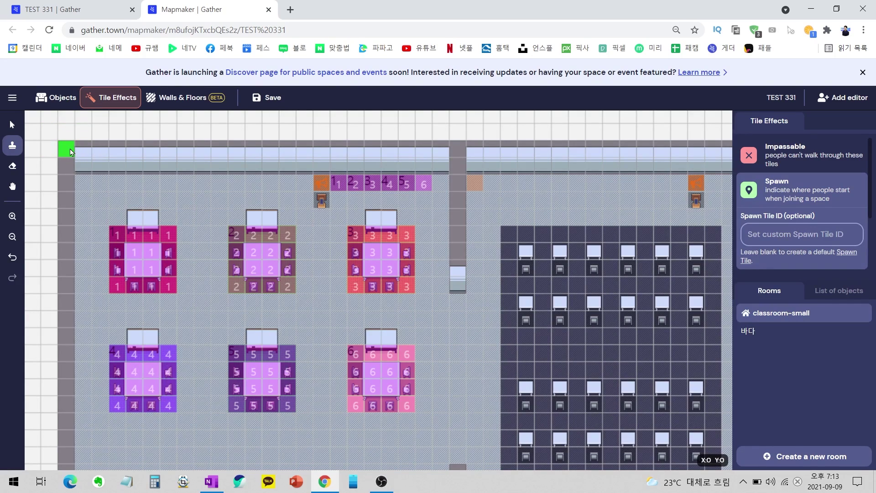
scroll(251, 233, down, 6)
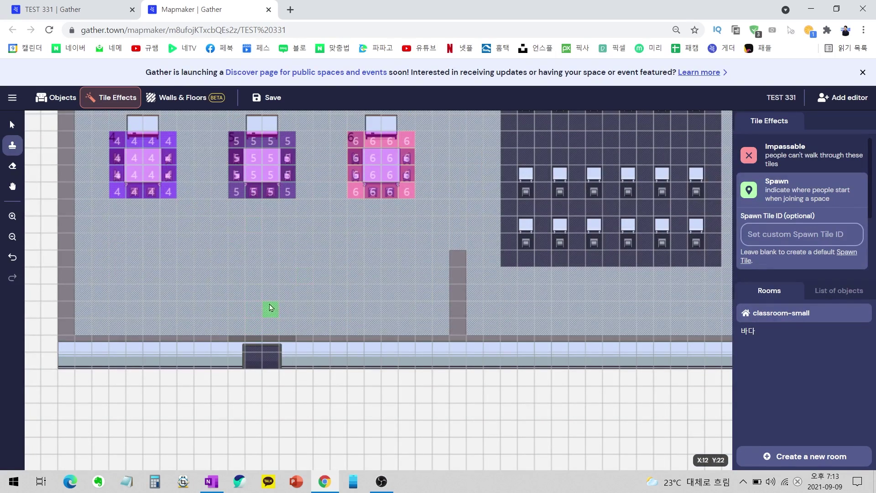
scroll(203, 281, up, 6)
click(13, 167)
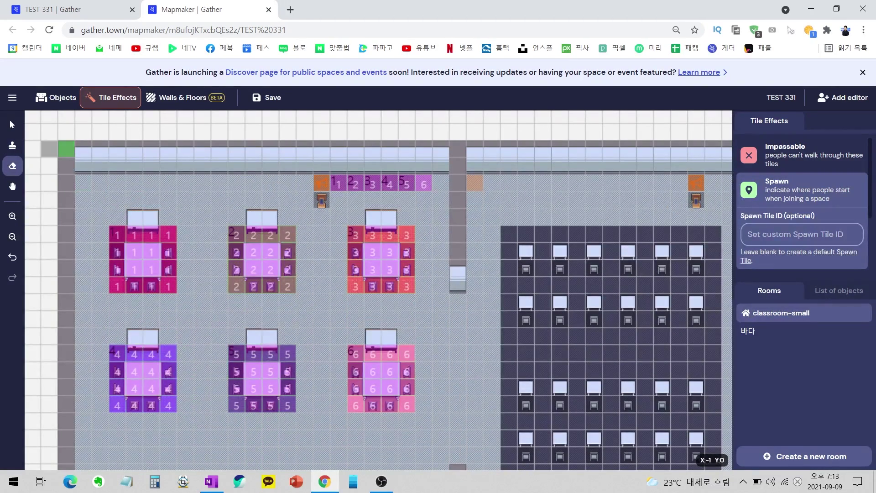
scroll(321, 283, down, 6)
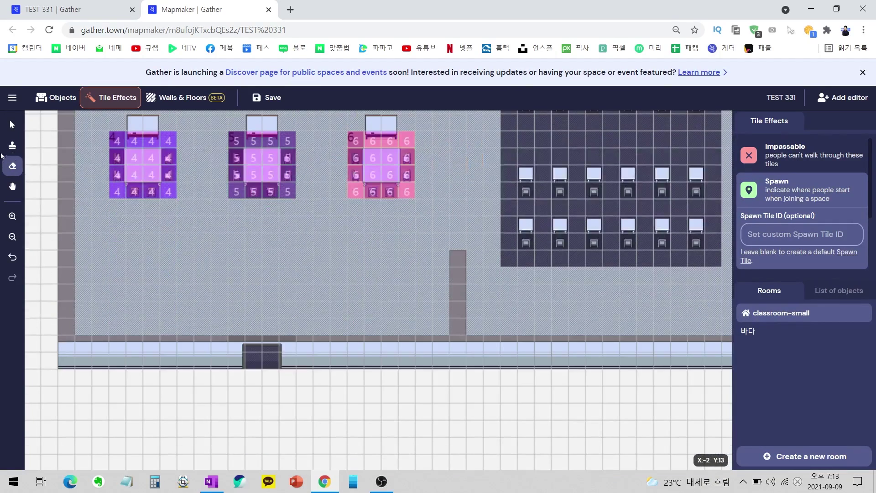
click(12, 145)
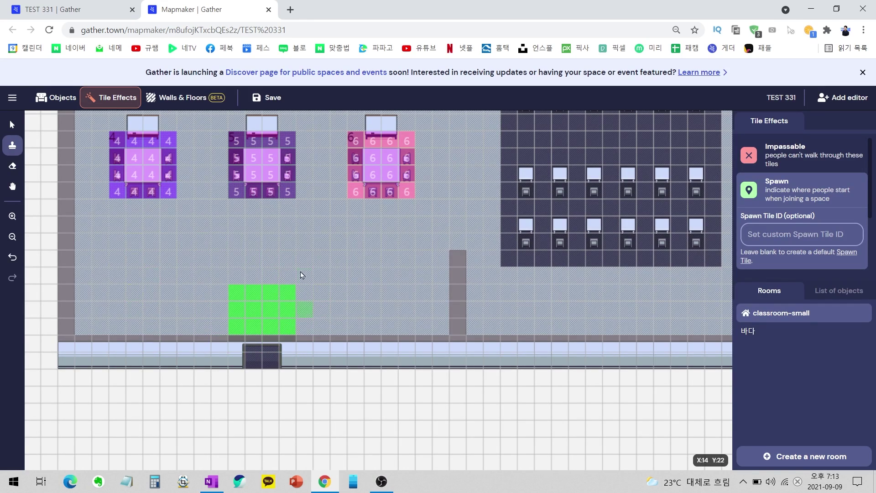
click(267, 97)
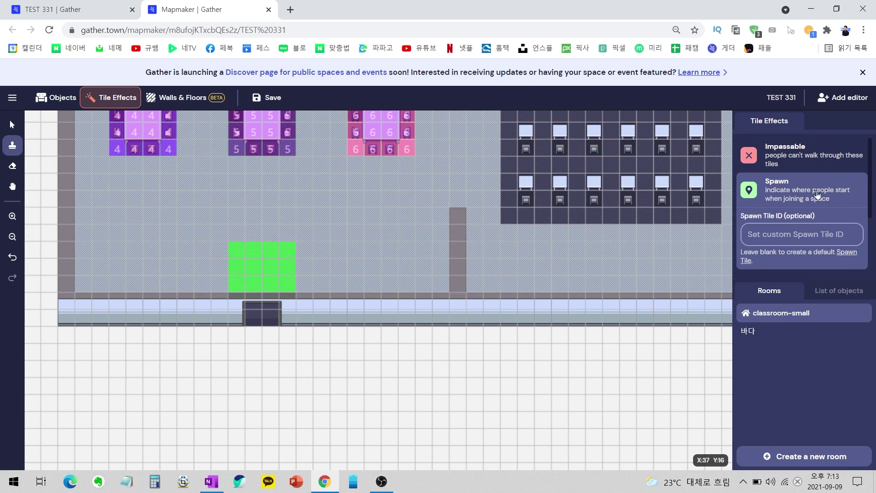
scroll(805, 181, down, 2)
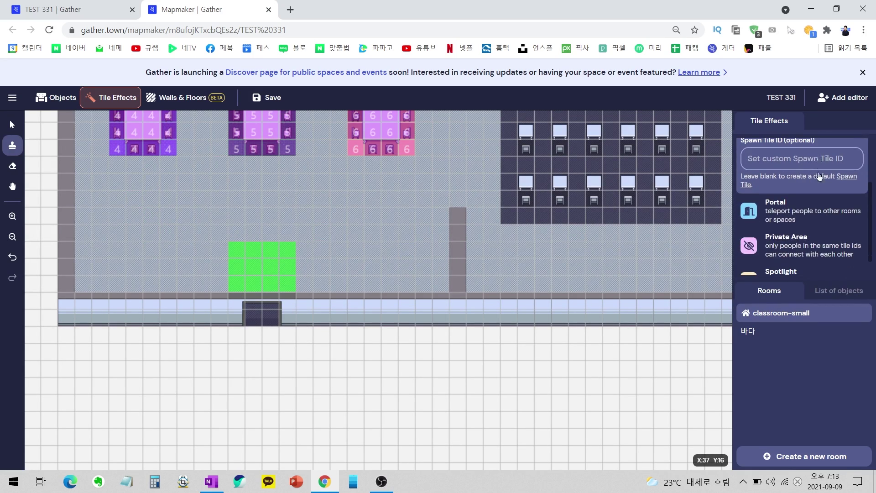
Stamp a Portal tile on the spawn area, then dismiss the portal type choice.
click(815, 215)
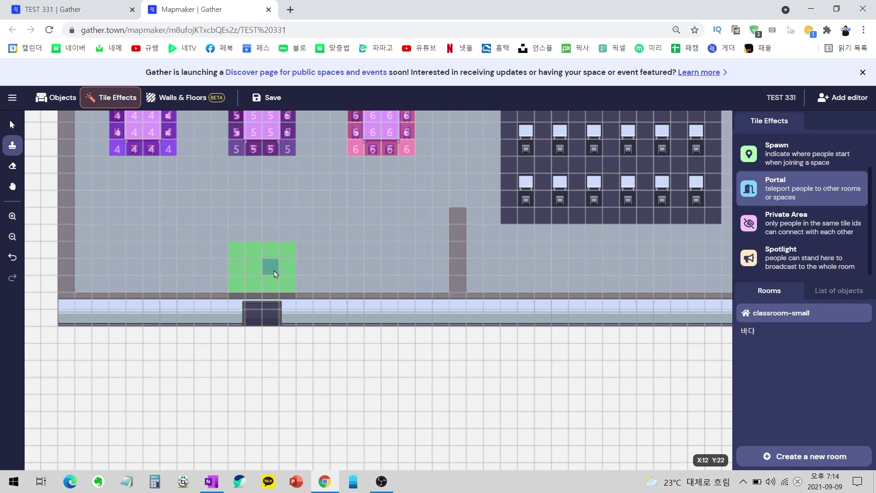
click(274, 297)
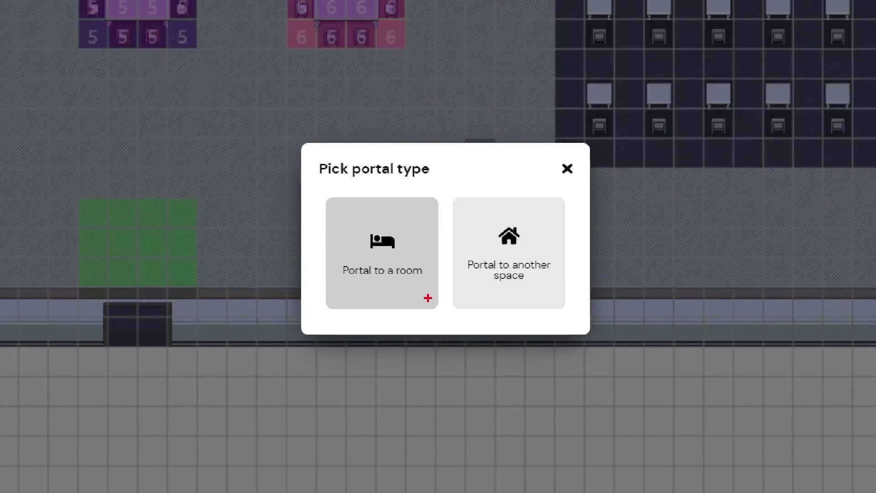
drag(437, 295, 442, 247)
mouse_move(543, 305)
mouse_down()
mouse_move(569, 219)
mouse_move(571, 276)
mouse_up()
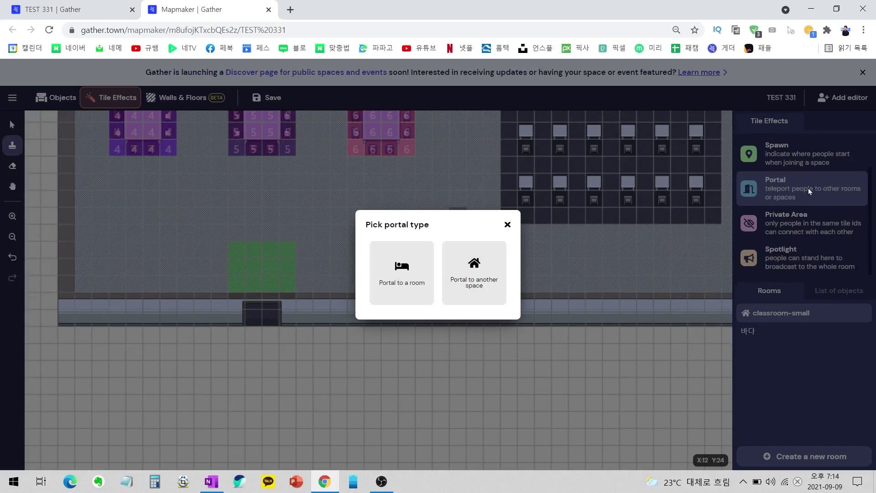
click(506, 262)
mouse_move(535, 265)
mouse_down()
mouse_move(324, 342)
mouse_move(533, 342)
mouse_up()
mouse_move(428, 293)
mouse_down()
mouse_move(440, 349)
mouse_move(452, 343)
mouse_up()
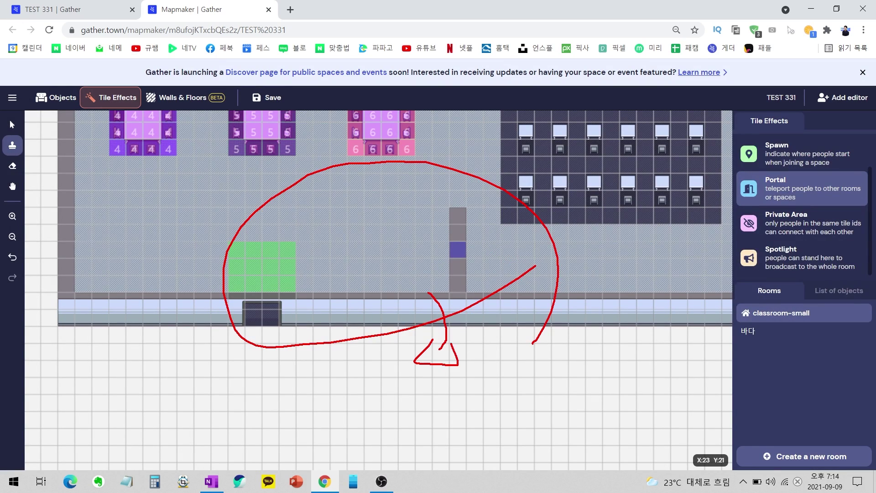
drag(331, 369, 464, 340)
key(Escape)
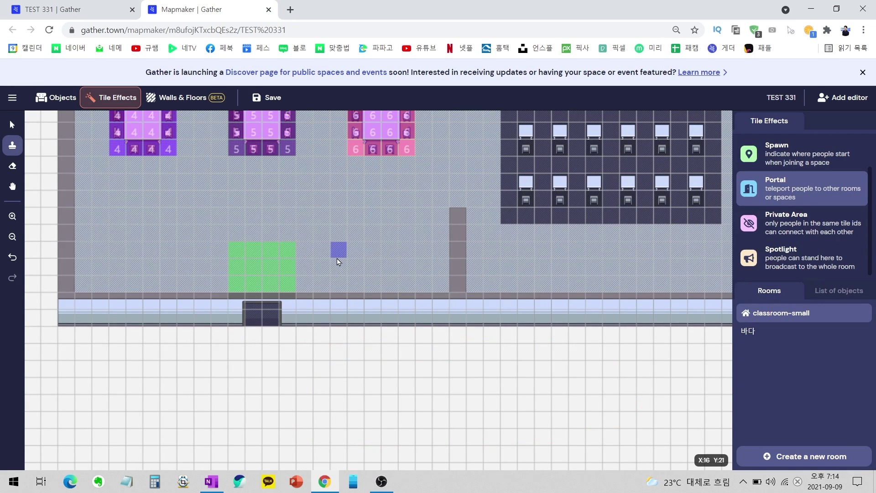
drag(273, 223, 271, 195)
mouse_move(287, 270)
mouse_down()
mouse_move(226, 388)
mouse_move(247, 395)
mouse_up()
mouse_move(246, 364)
mouse_down()
mouse_move(296, 389)
mouse_move(214, 371)
mouse_up()
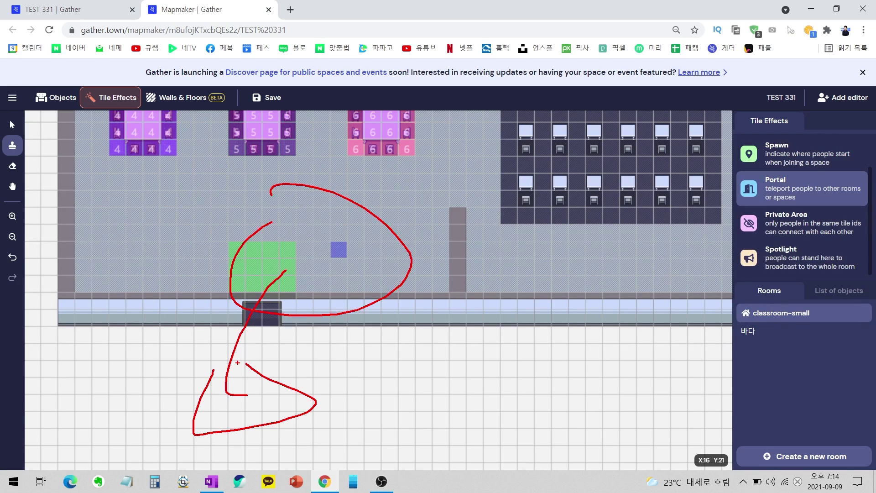
key(Escape)
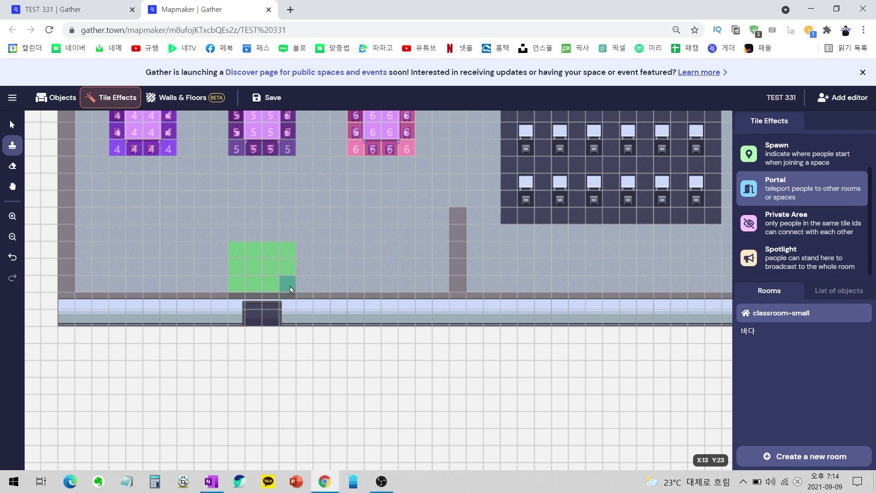
Place a portal on the spawn area's corner tile and close the type picker unchosen.
click(271, 284)
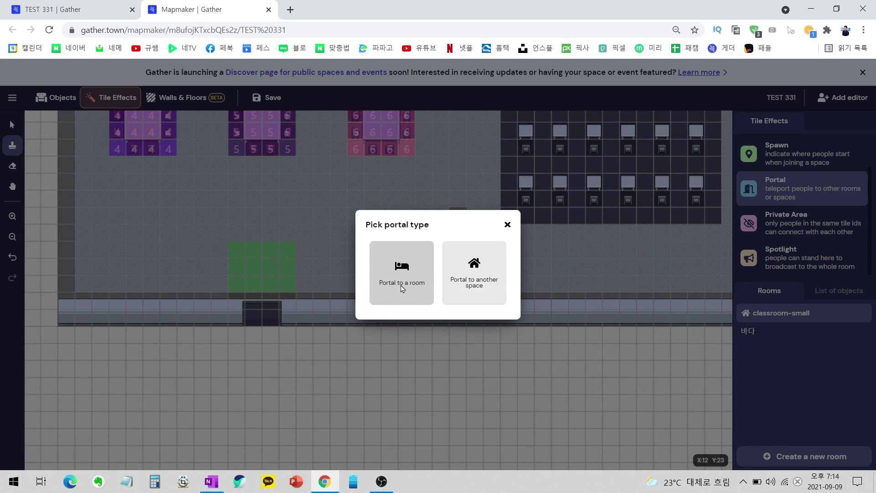
click(401, 288)
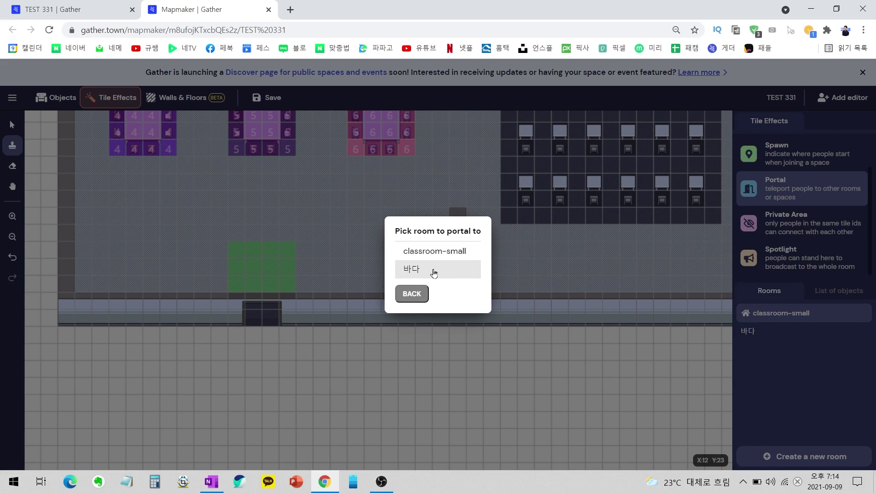
click(413, 294)
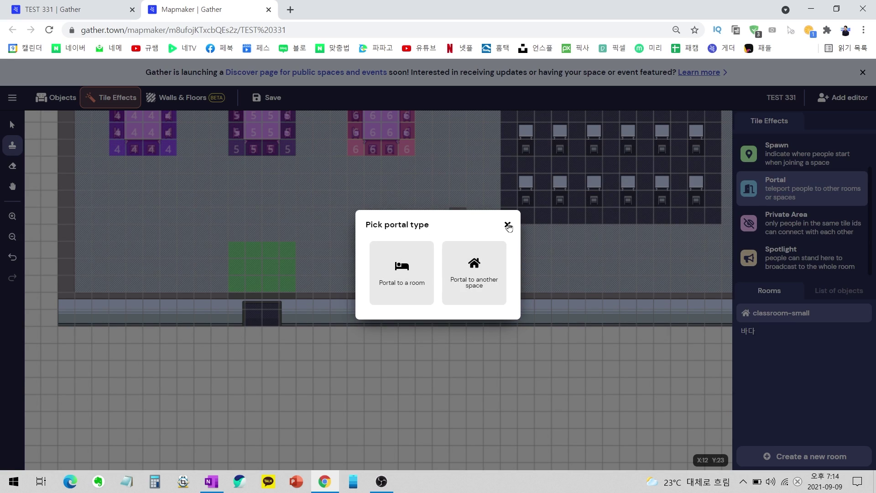
click(508, 225)
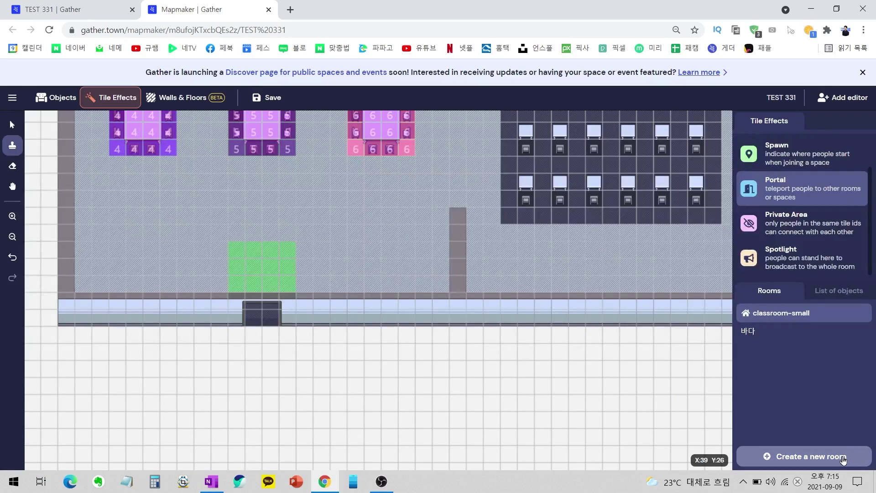
Name a new room '바다 최신' in Korean and highlight the blank, template and existing-space options.
click(843, 460)
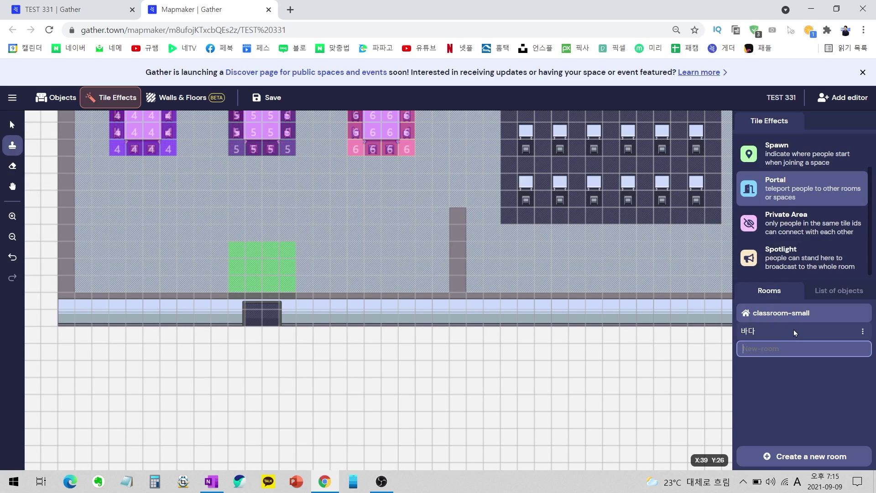
key(Hangul)
text(바다 최신)
key(Return)
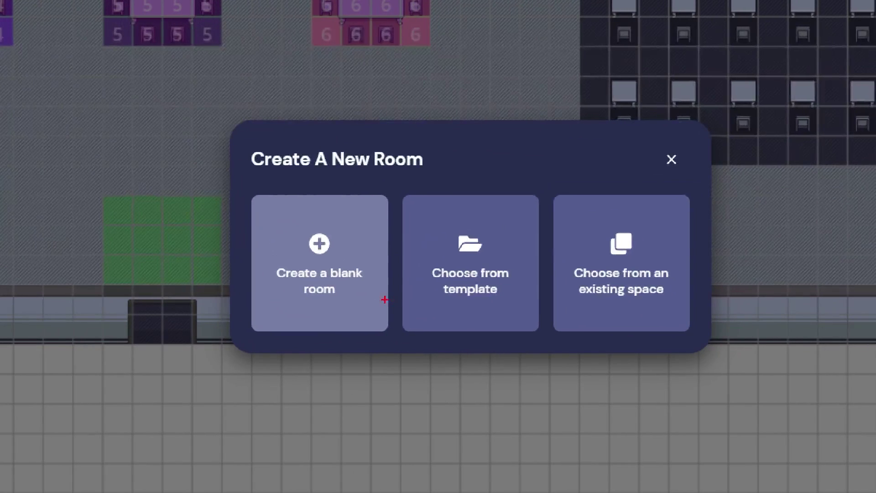
mouse_move(381, 303)
mouse_down()
mouse_move(334, 267)
mouse_move(379, 308)
mouse_up()
mouse_move(500, 307)
mouse_down()
mouse_move(391, 318)
mouse_move(472, 314)
mouse_up()
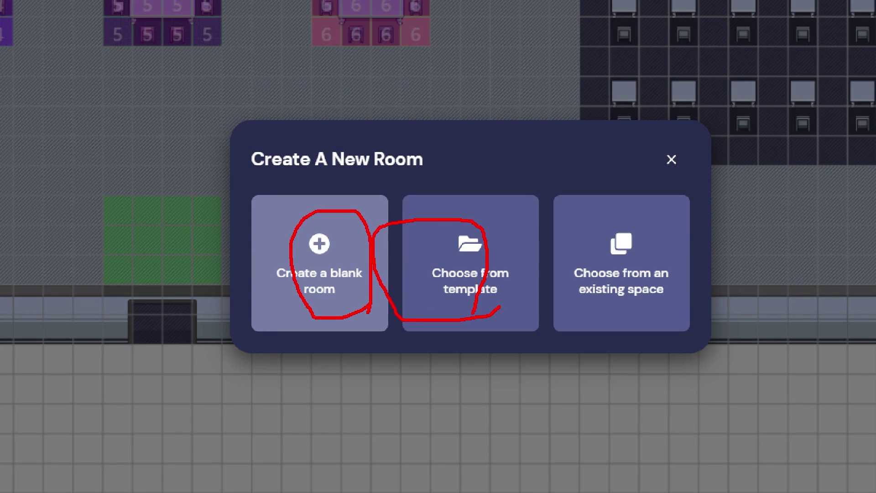
drag(624, 318, 701, 327)
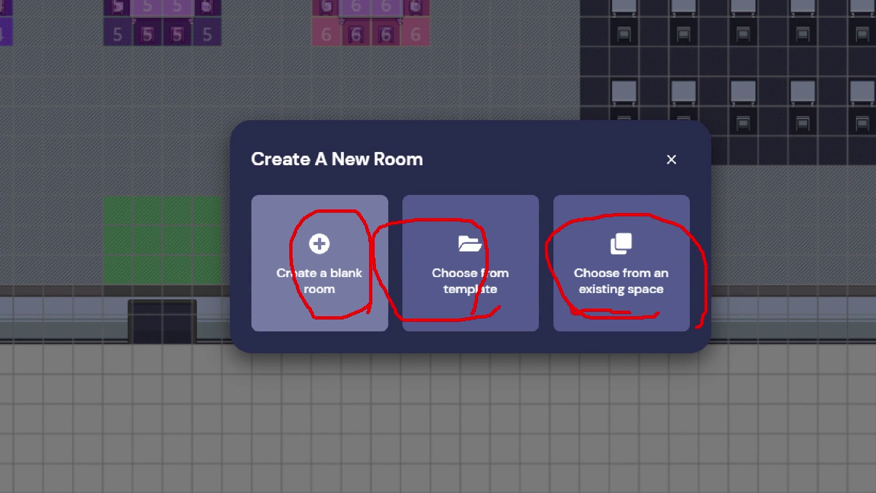
mouse_move(655, 325)
mouse_down()
mouse_move(860, 297)
mouse_move(778, 250)
mouse_move(760, 208)
mouse_up()
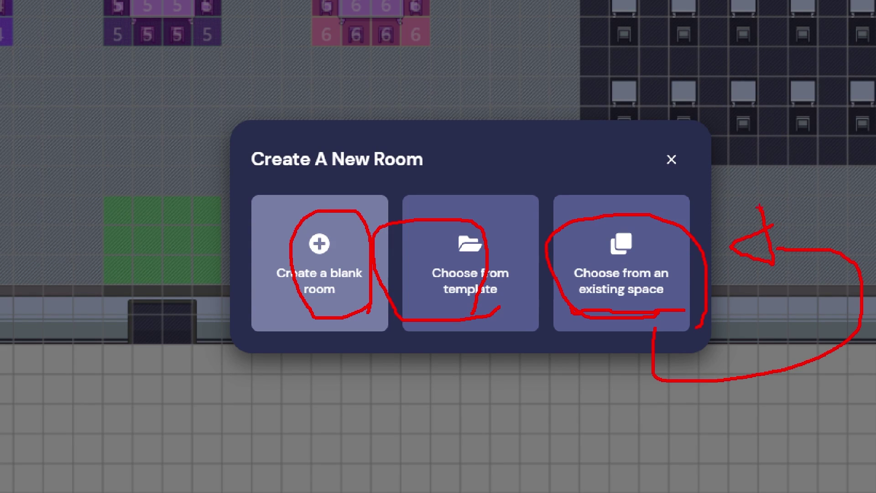
key(Escape)
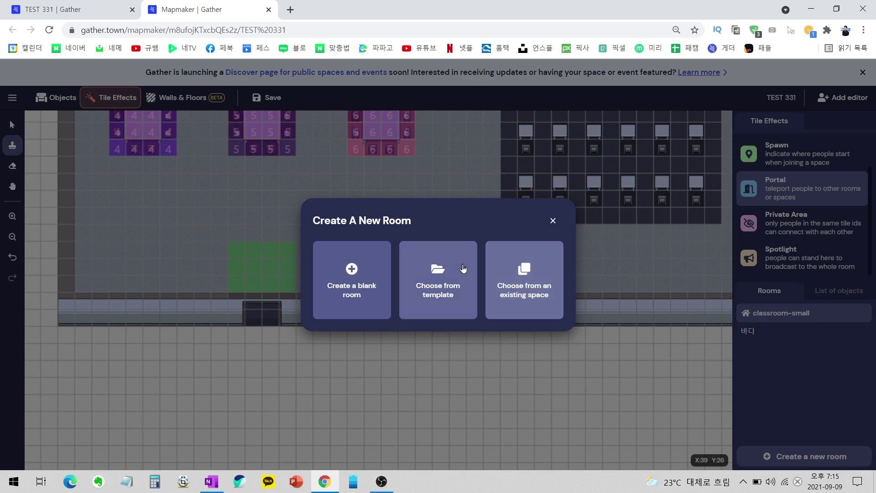
Choose from template and pick conference-deluxe-beach from the template list.
click(447, 296)
scroll(464, 223, down, 2)
scroll(464, 223, down, 3)
scroll(459, 235, up, 5)
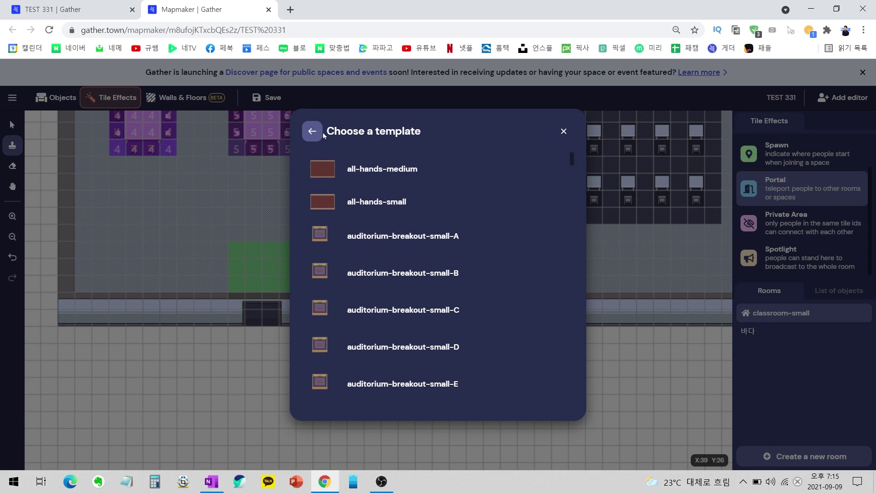
drag(392, 159, 458, 124)
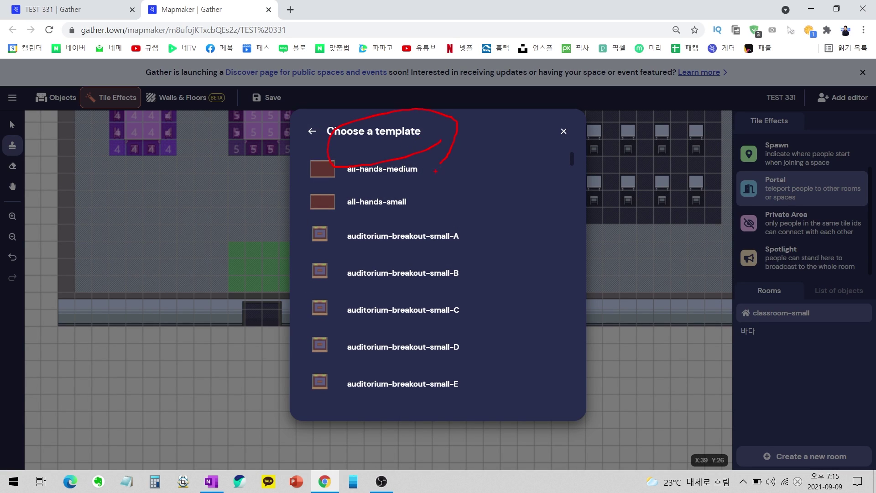
key(Escape)
scroll(411, 192, down, 5)
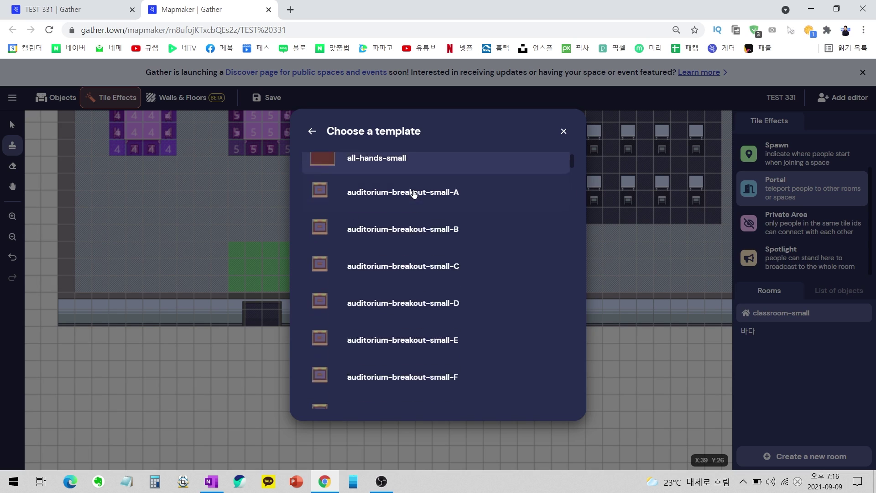
scroll(454, 194, down, 3)
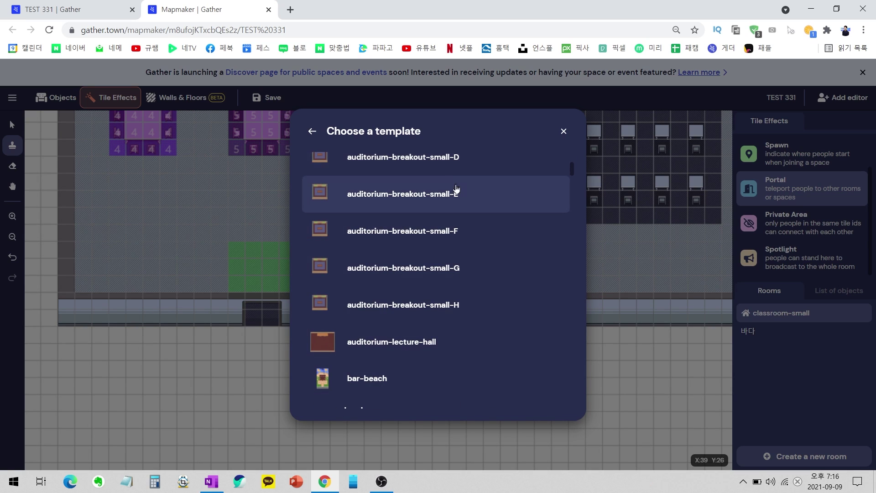
scroll(461, 200, down, 10)
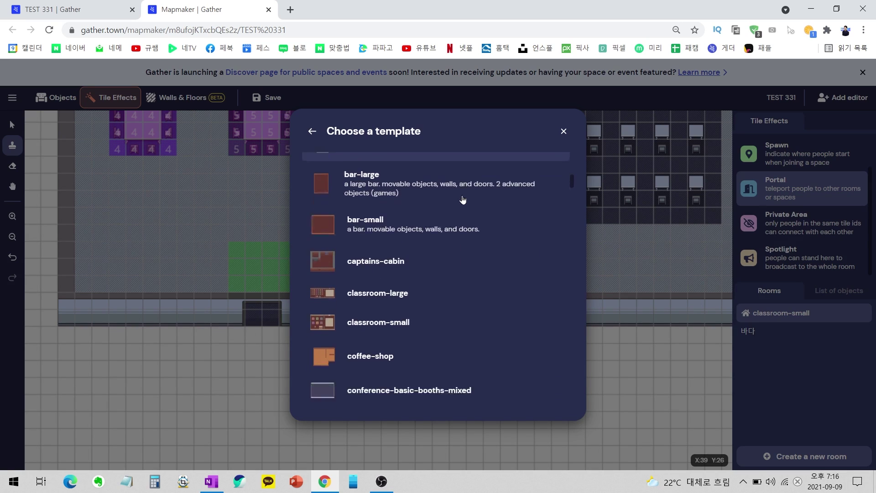
scroll(460, 194, down, 5)
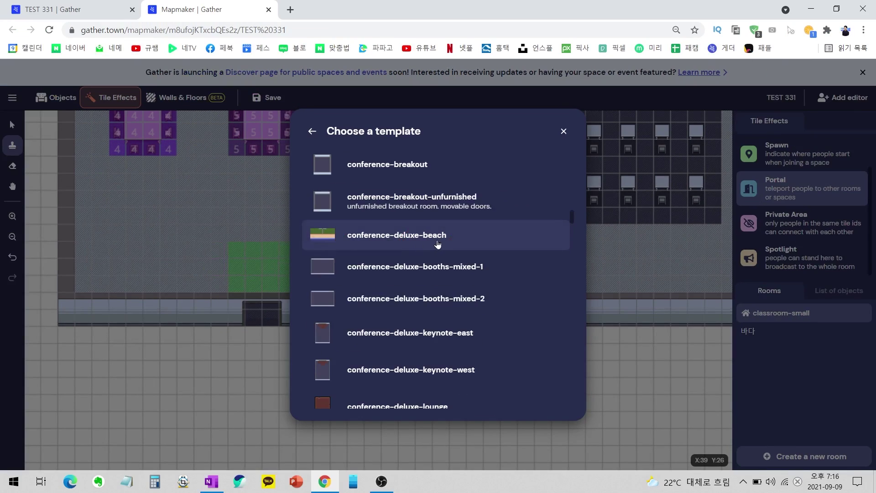
click(509, 242)
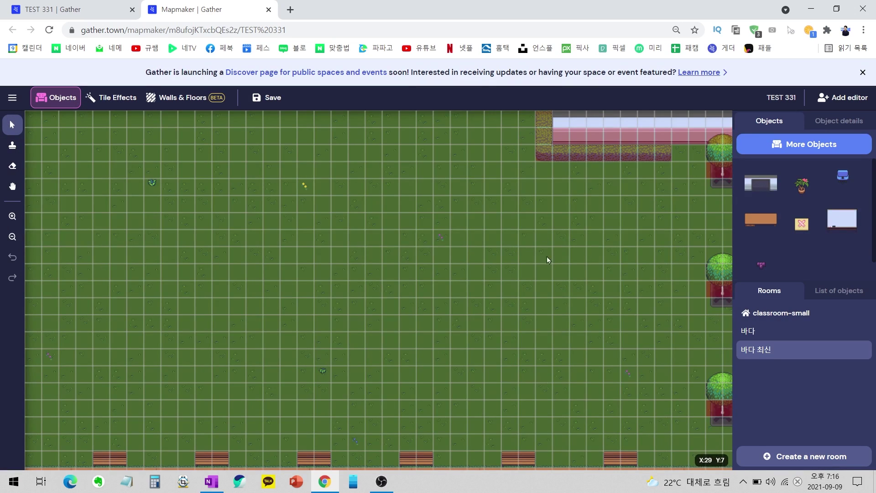
Pan the beach map to centre the green door and the central paved path.
click(13, 186)
drag(555, 215, 321, 251)
scroll(502, 207, down, 2)
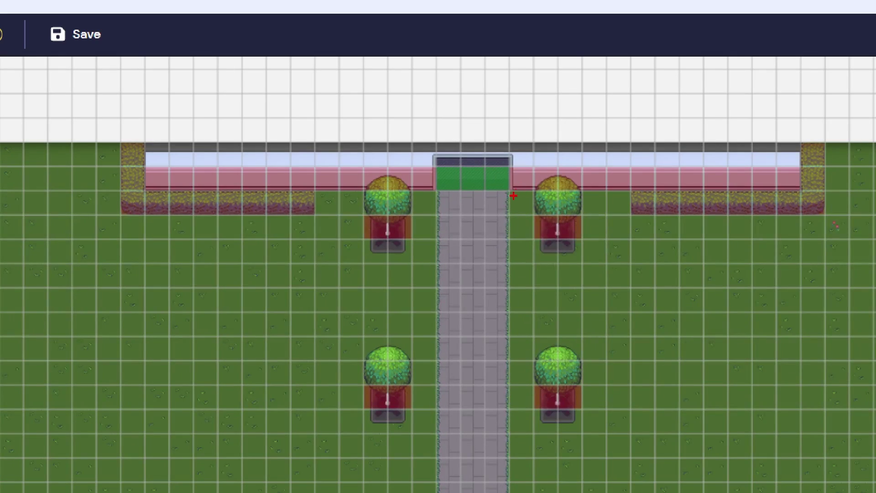
drag(513, 196, 516, 181)
mouse_move(504, 271)
mouse_down()
mouse_move(361, 201)
mouse_move(482, 110)
mouse_move(105, 163)
mouse_move(266, 272)
mouse_up()
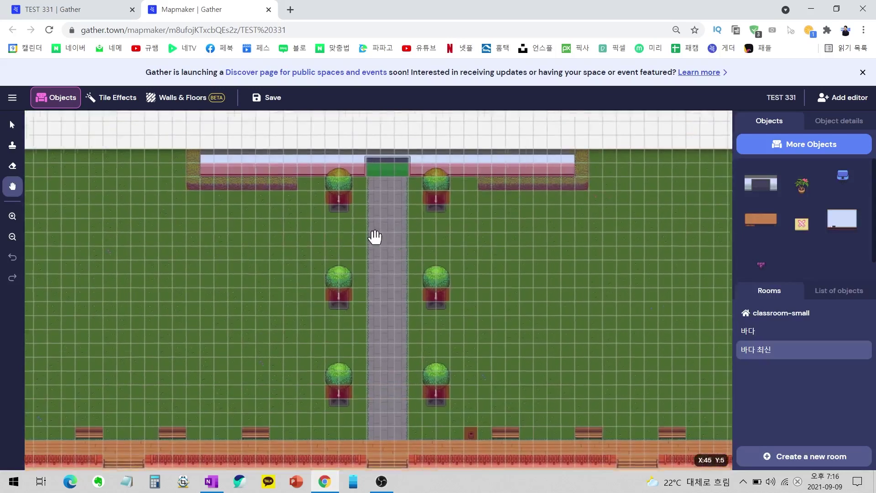
drag(374, 236, 443, 215)
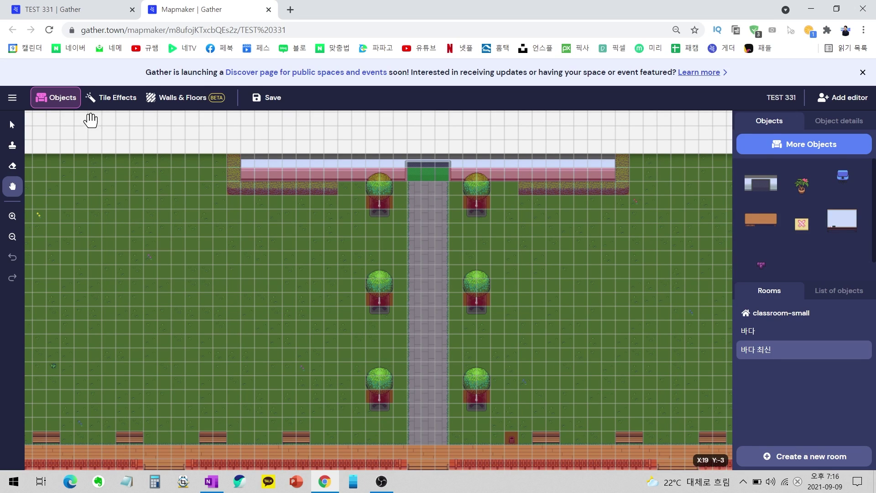
Make the beach building's door tile a portal to classroom-small, save, and open classroom-small.
click(107, 103)
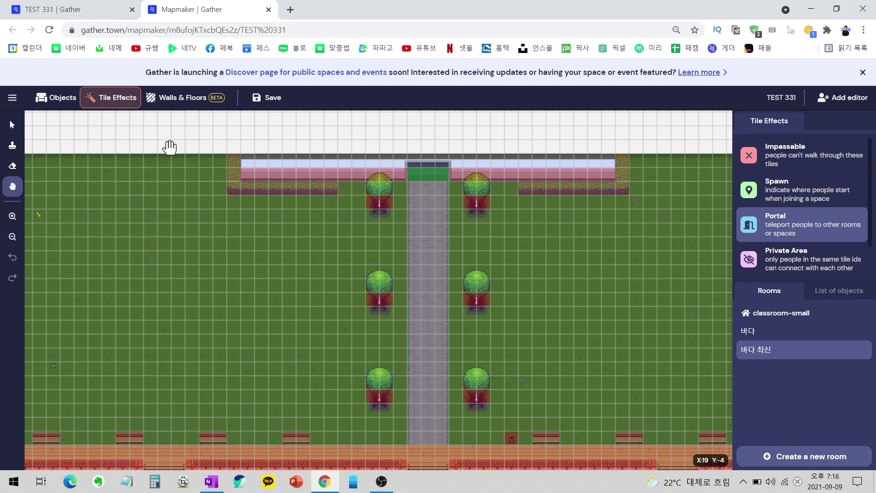
click(778, 220)
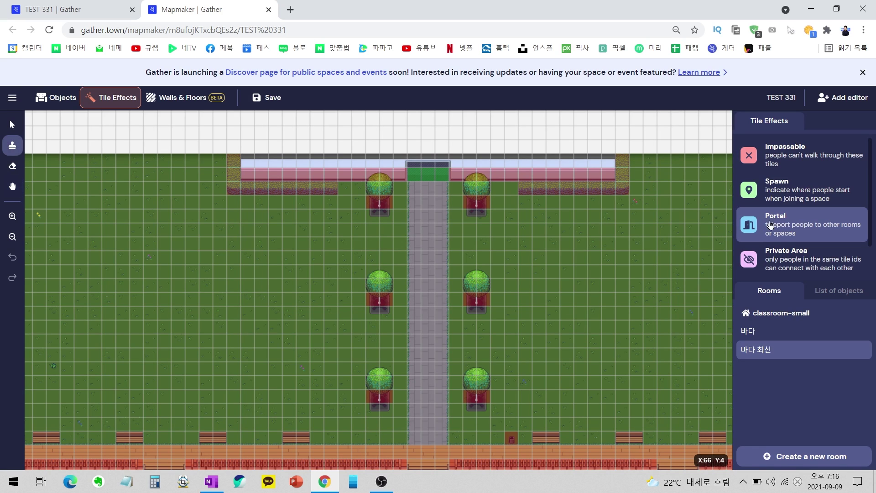
click(429, 177)
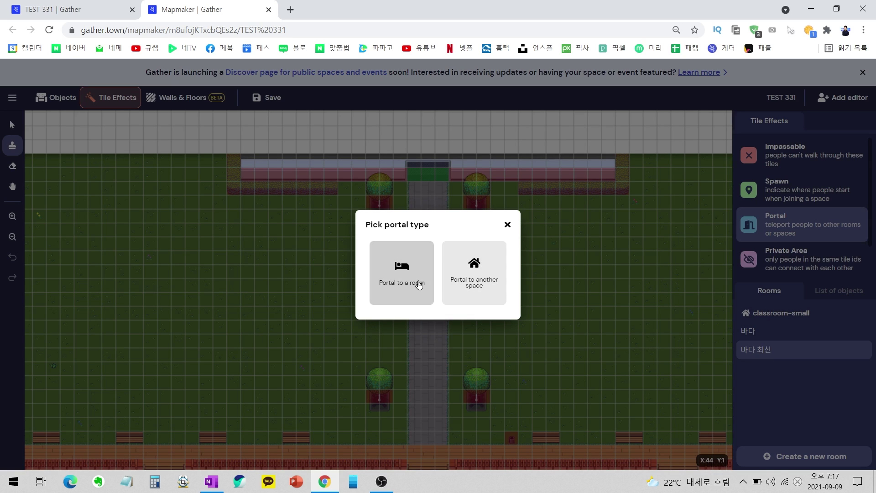
click(419, 285)
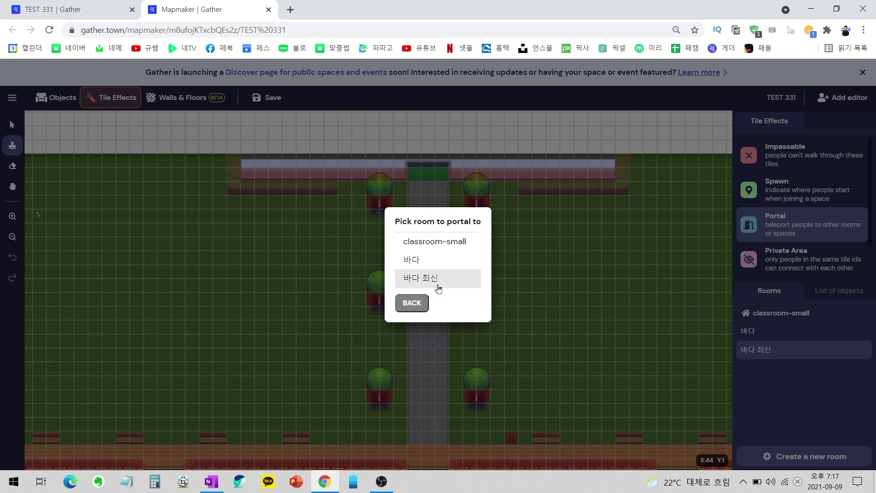
click(423, 242)
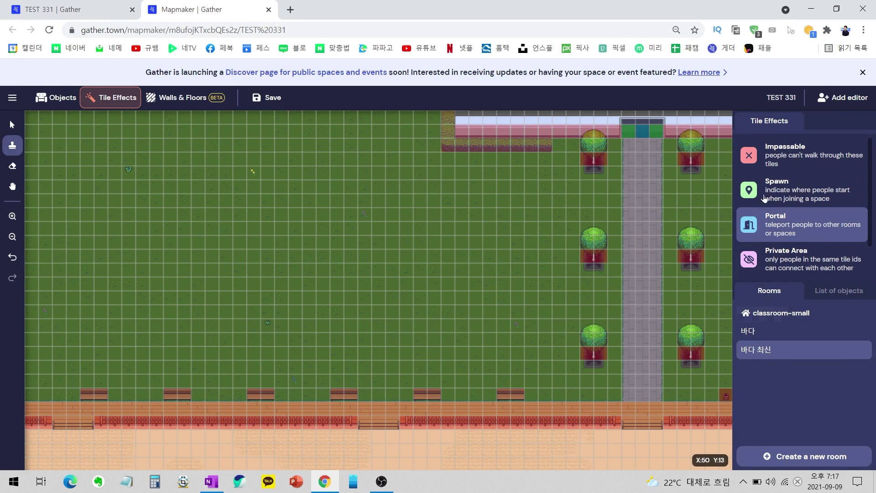
click(271, 96)
click(802, 314)
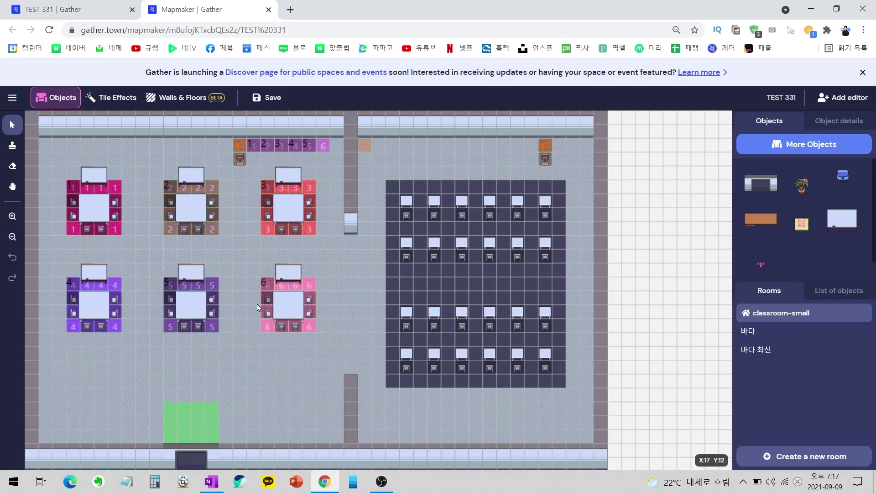
Add a green-area portal to 바다 최신, arriving beside its door, and save the map.
click(96, 99)
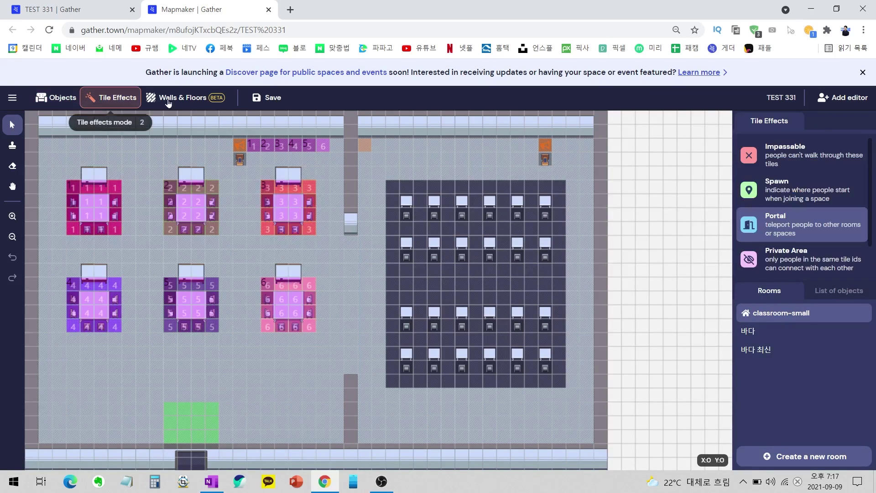
click(776, 232)
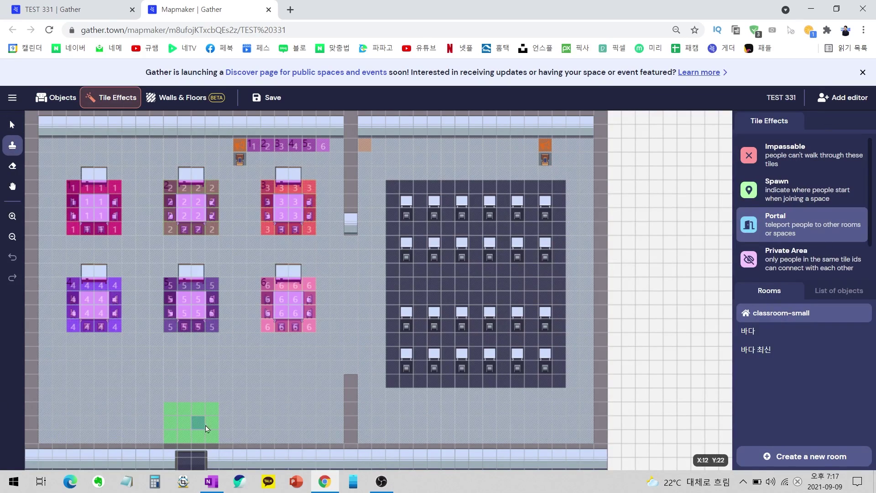
click(199, 450)
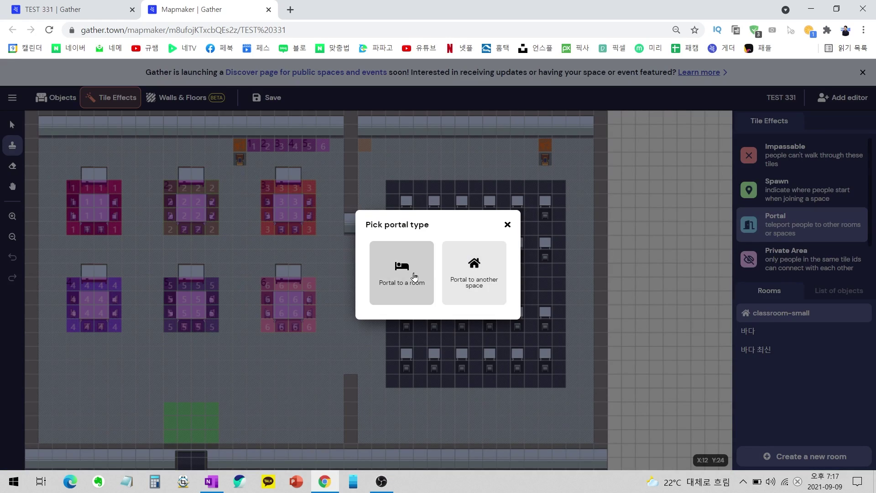
click(411, 279)
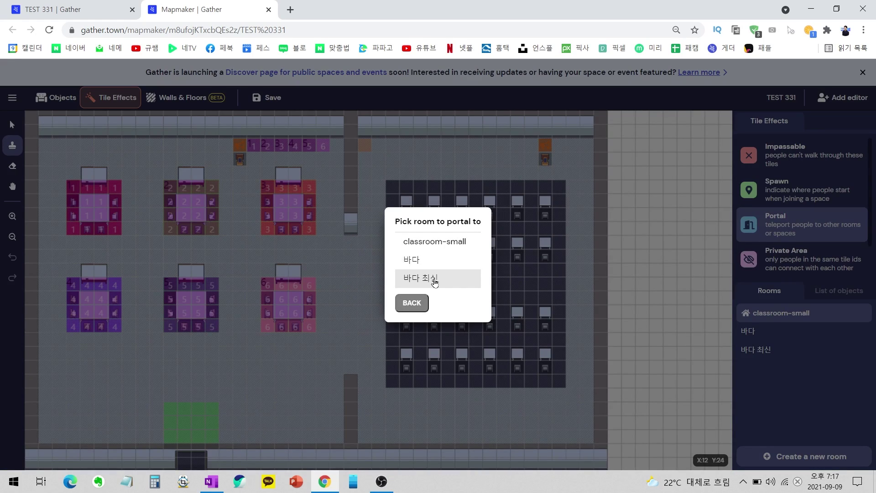
click(434, 280)
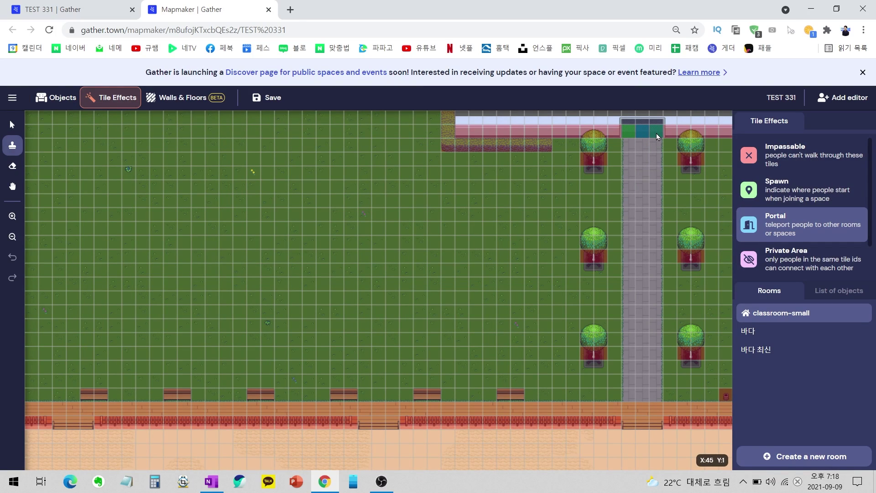
click(656, 133)
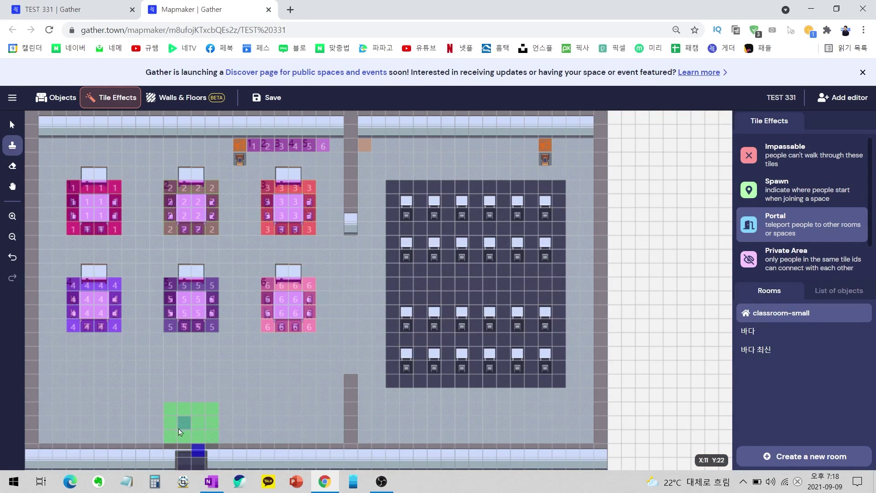
click(274, 103)
click(12, 97)
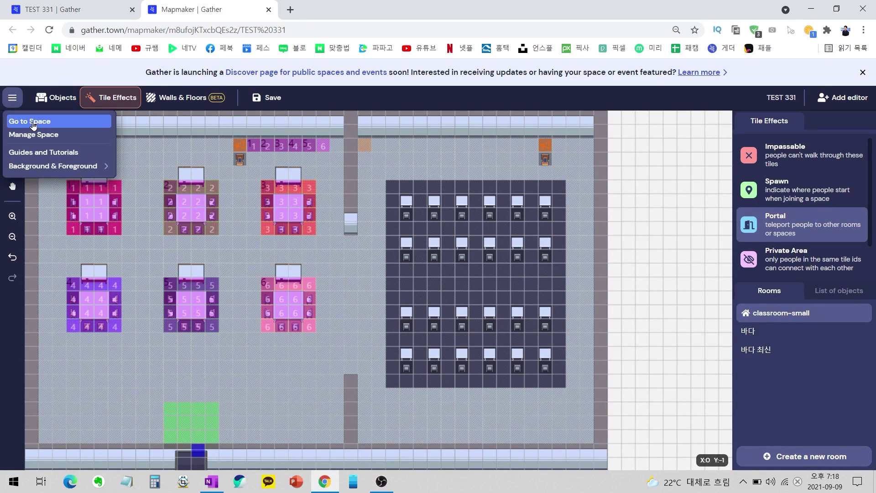
Enter the TEST 331 space and walk the avatar around the classroom.
click(33, 124)
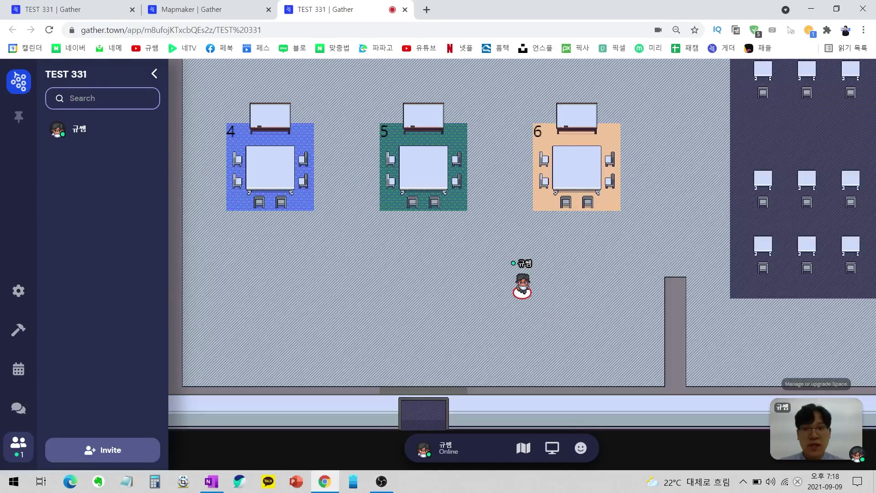
key(Left)
key(Left)
key(Left)
key(Left)
key(Left)
key(Down)
key(Down)
key(Down)
key(Right)
key(Right)
key(Down)
key(Left)
Walk out through the garden to the beach and water, then back into the building.
key(Down)
key(Down)
key(Down)
key(Down)
key(Down)
key(Down)
key(Down)
key(Down)
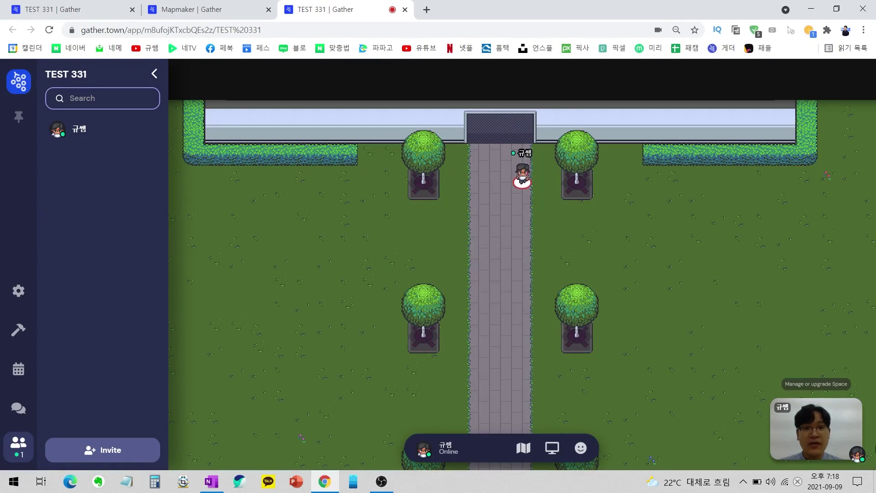
key(Down)
key(Down)
key(Down)
key(Down)
key(Down)
key(Down)
key(Down)
key(Down)
key(Down)
key(Down)
key(Down)
key(Down)
key(Down)
key(Down)
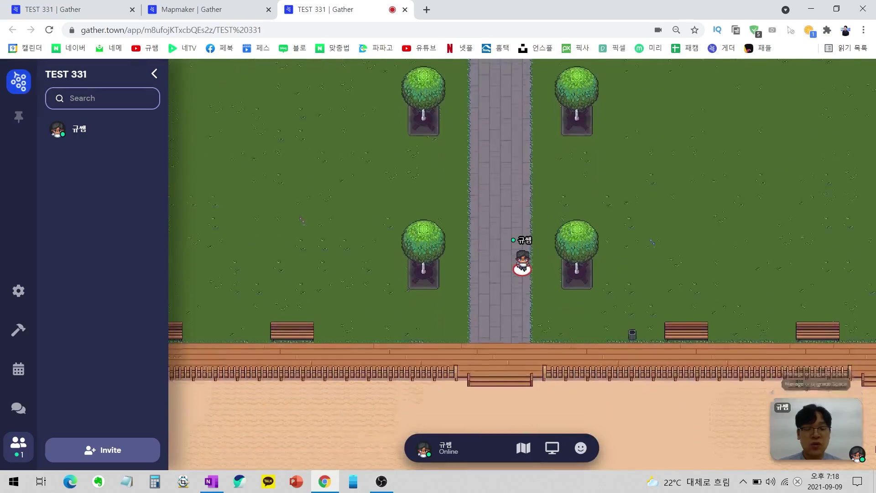
key(Down)
key(Down)
key(Down)
key(Down)
key(Down)
key(Down)
key(Down)
key(Down)
key(Down)
key(Down)
key(Down)
key(Down)
key(Down)
key(Down)
key(Left)
key(Up)
key(Up)
key(Up)
key(Up)
key(Up)
key(Up)
key(Up)
key(Up)
key(Up)
key(Up)
key(Up)
key(Up)
key(Up)
key(Up)
key(Up)
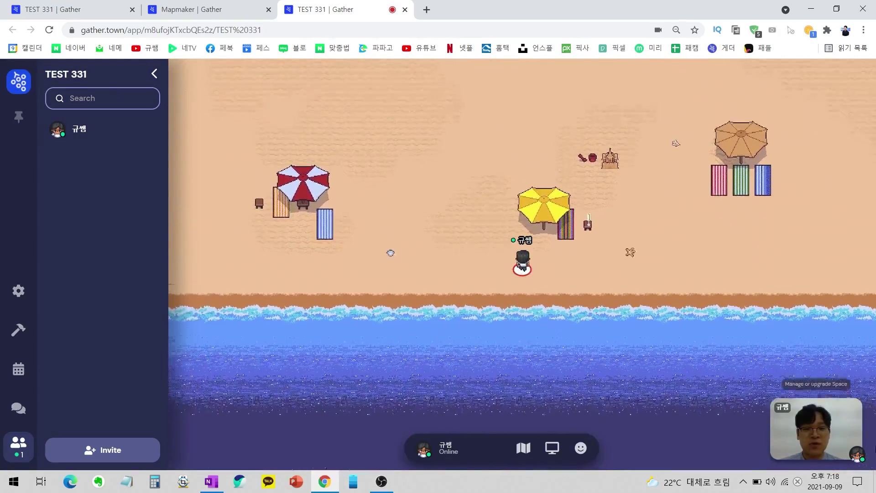
key(Up)
key(Up)
key(Up)
key(Up)
key(Up)
key(Up)
key(Up)
key(Up)
key(Up)
key(Up)
key(Up)
key(Up)
key(Up)
key(Up)
key(Up)
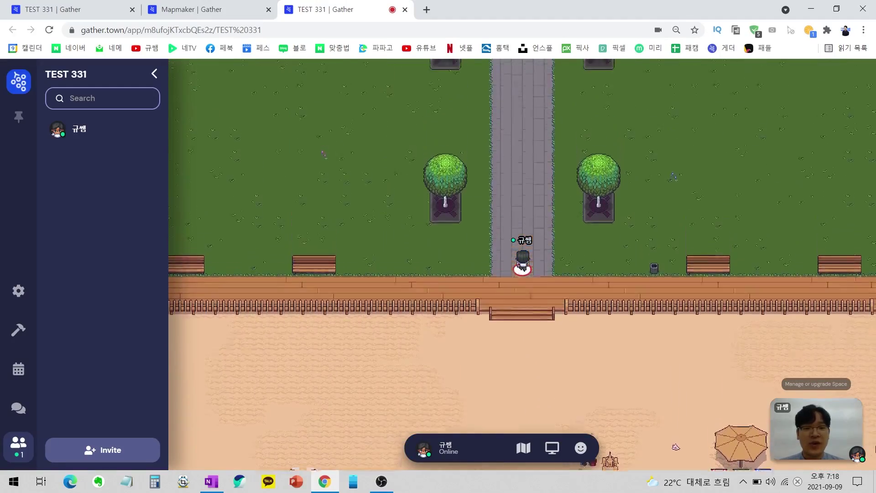
key(Up)
key(Up)
key(Up)
key(Up)
key(Up)
key(Up)
key(Up)
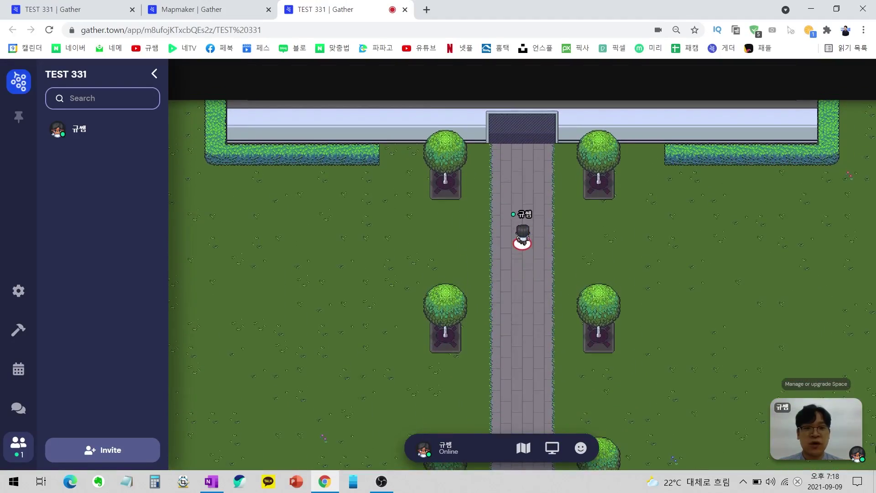
key(Up)
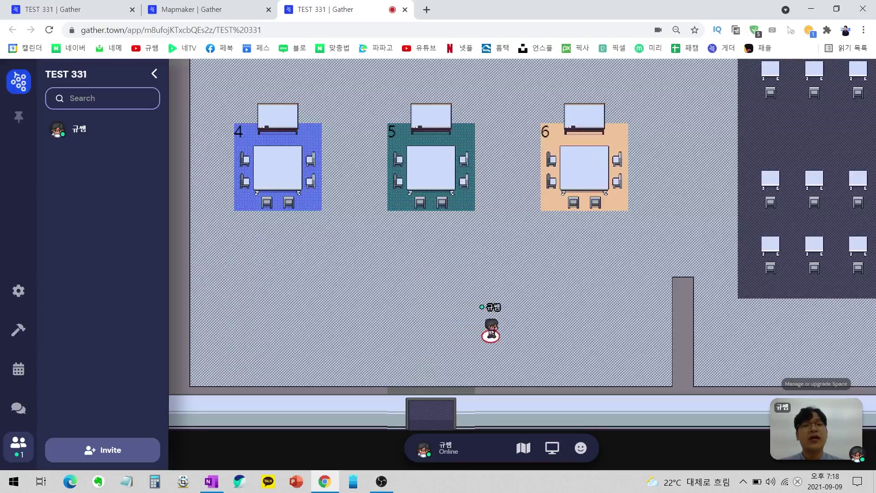
Walk around tables 4-6, whiteboard 6 and the grey corridor inside the classroom.
key(Up)
key(Up)
key(Up)
key(Up)
key(Up)
key(Up)
key(Up)
key(Up)
key(Up)
key(Up)
key(Up)
key(Up)
key(Up)
key(Right)
key(Right)
key(Right)
key(Right)
key(Right)
key(Right)
key(Right)
key(Right)
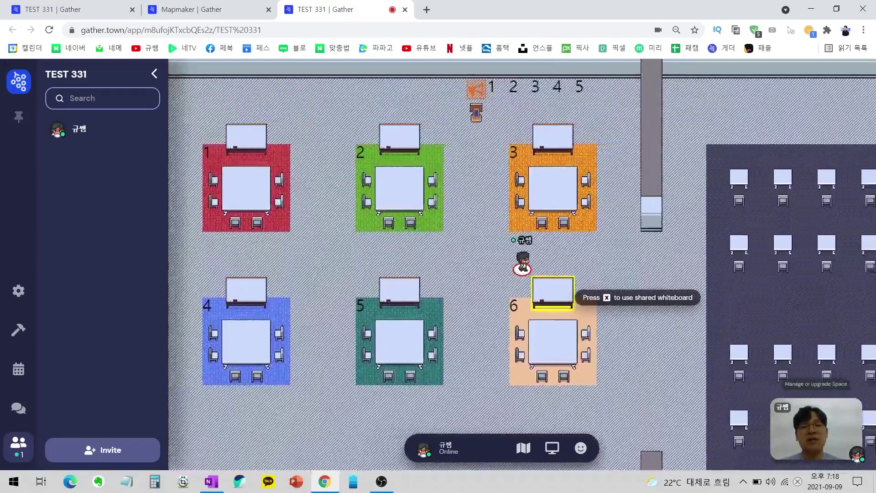
key(Down)
key(Down)
key(Down)
key(Down)
key(Down)
key(Down)
key(Down)
key(Down)
key(Down)
key(Down)
key(Left)
key(Left)
key(Left)
key(Left)
key(Left)
key(Left)
key(Left)
key(Left)
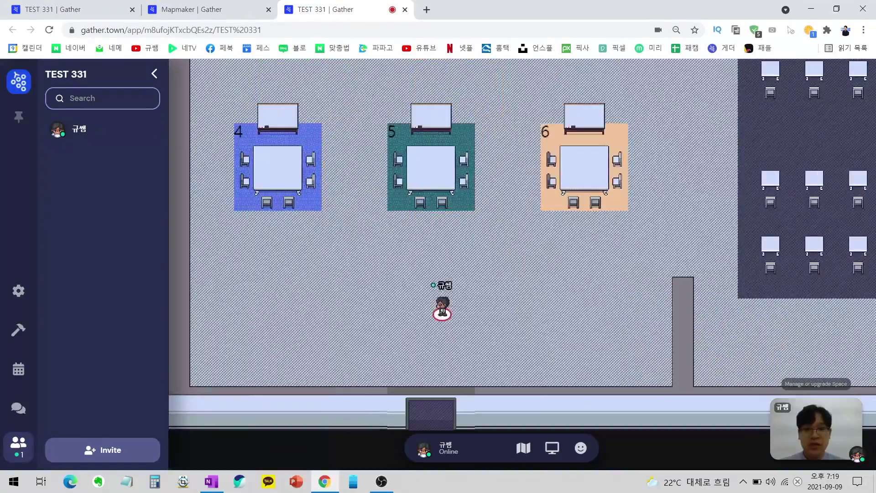
key(Down)
key(Down)
key(Down)
key(Right)
key(Right)
key(Right)
key(Right)
key(Right)
key(Right)
key(Right)
key(Right)
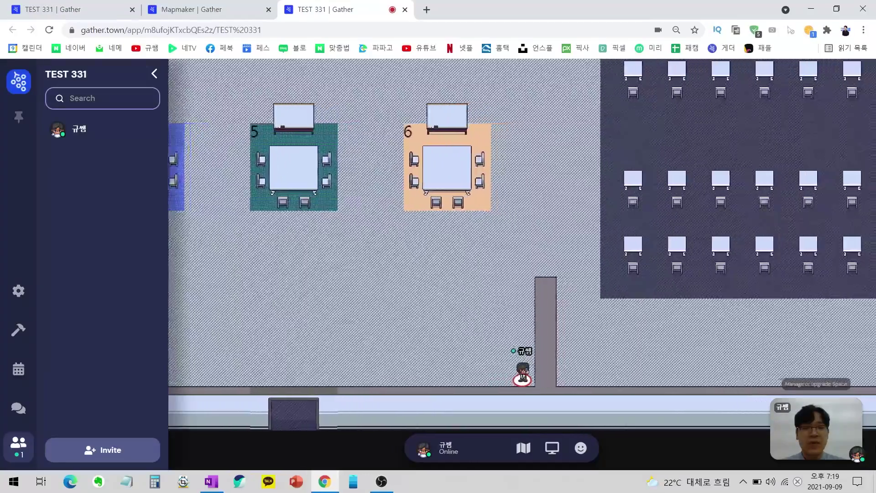
key(Left)
key(Left)
key(Left)
key(Up)
key(Up)
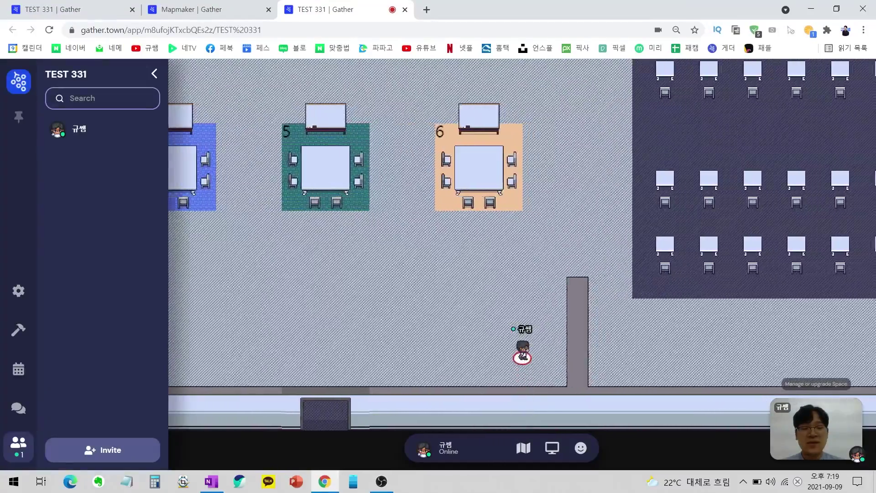
key(Right)
key(Right)
key(Up)
key(Up)
key(Up)
key(Up)
key(Up)
key(Up)
key(Up)
key(Down)
key(Down)
key(Down)
key(Down)
key(Down)
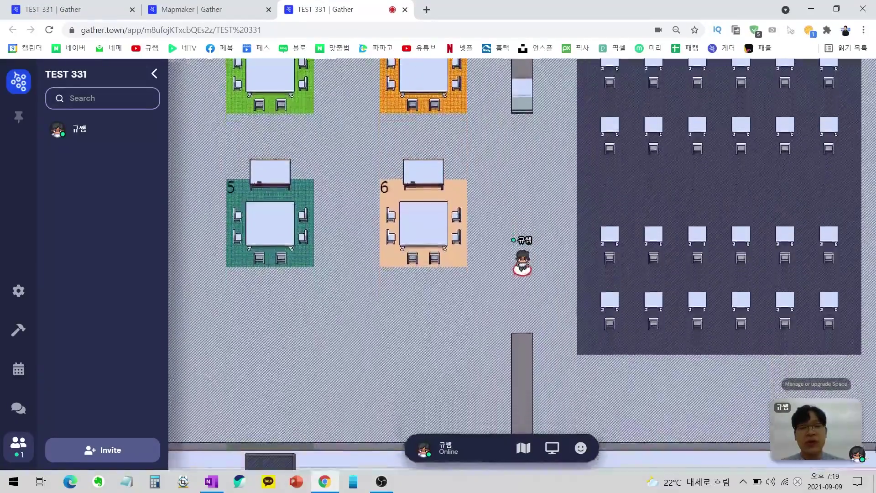
key(Down)
key(Down)
key(Left)
key(Left)
key(Left)
key(Left)
key(Left)
key(Left)
key(Left)
key(Left)
key(Left)
key(Left)
key(Left)
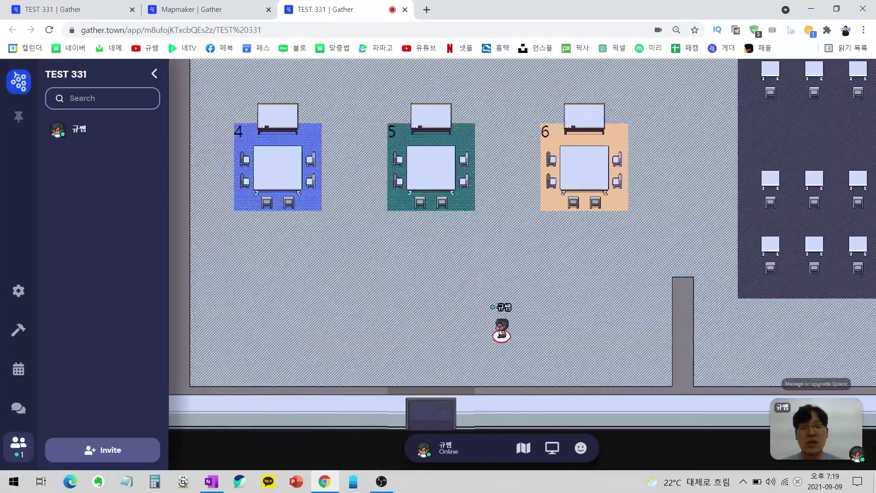
Open the space in Mapmaker and select the Impassable tile effect.
key(b)
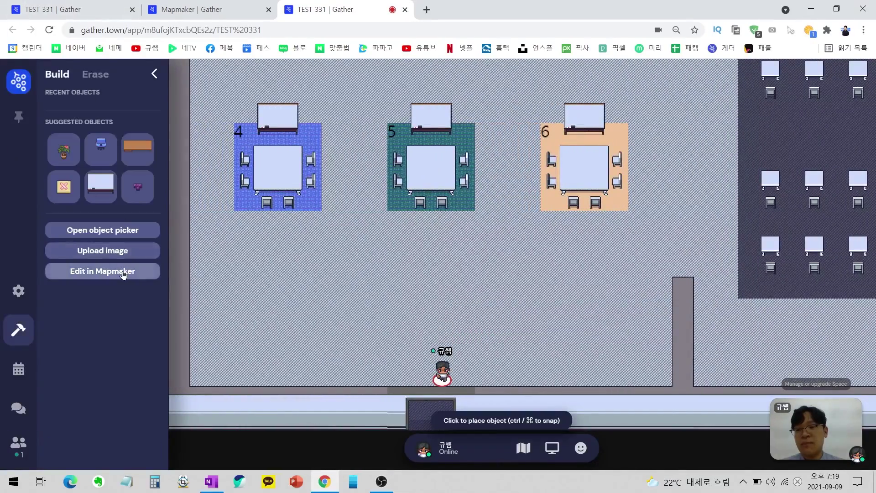
click(124, 274)
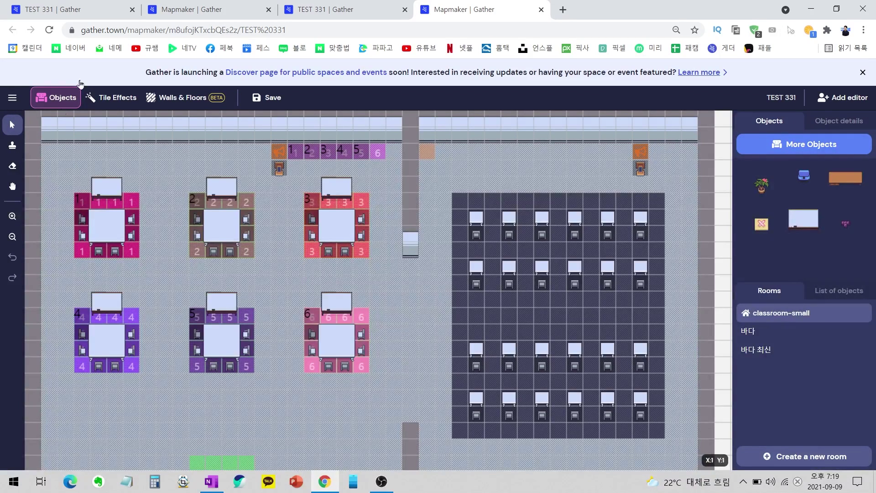
click(115, 101)
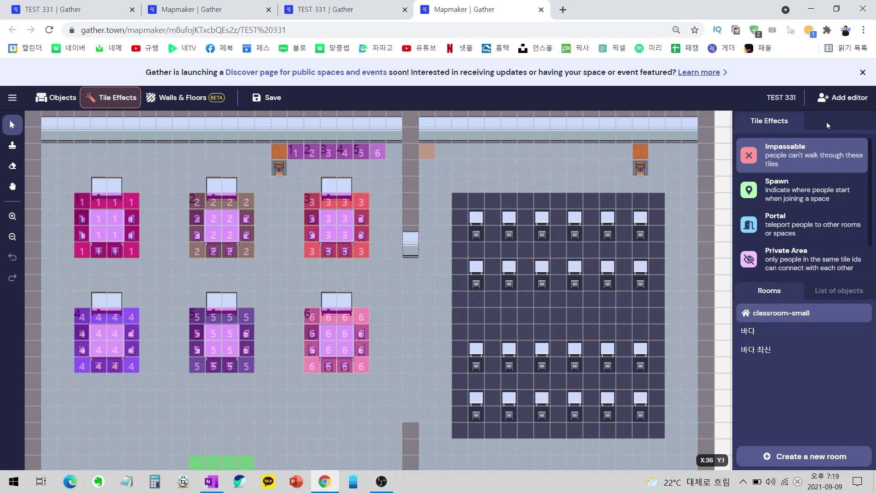
click(790, 163)
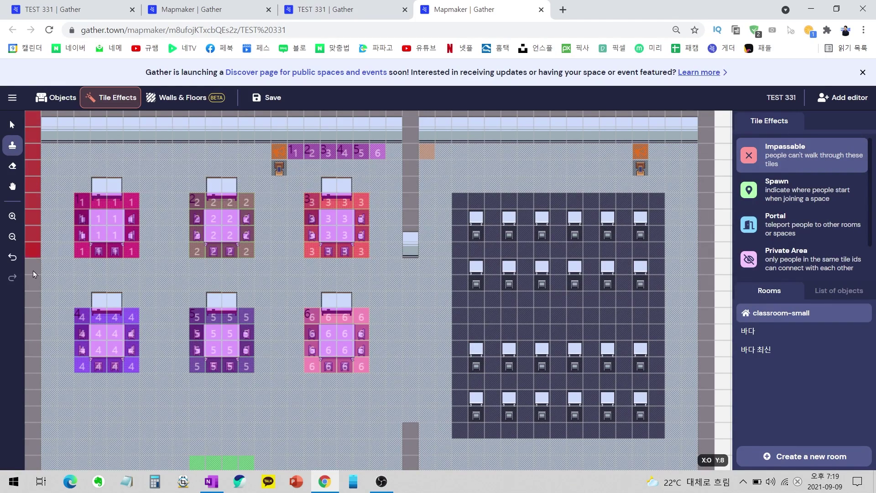
Make the left wall, bottom wall row and corridor wall column impassable.
drag(33, 274, 33, 414)
scroll(33, 472, down, 3)
mouse_move(33, 472)
mouse_down()
mouse_move(33, 325)
mouse_move(35, 342)
mouse_move(60, 345)
mouse_move(151, 340)
mouse_move(86, 350)
mouse_up()
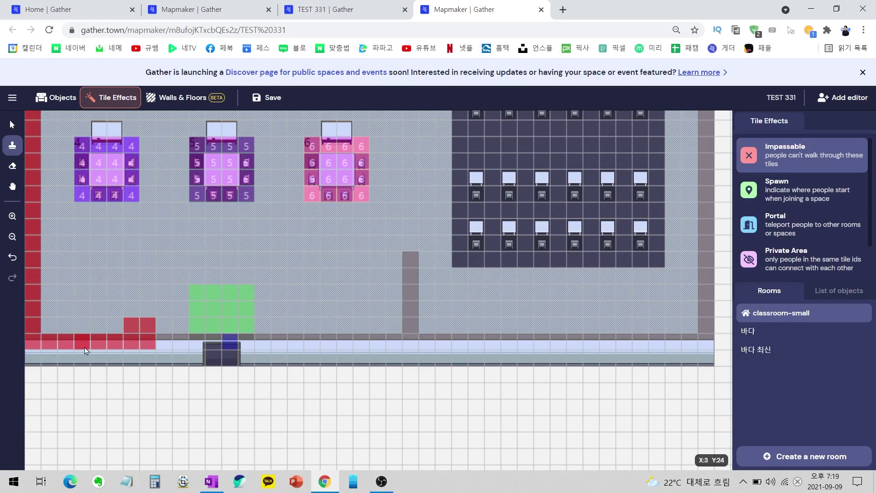
click(147, 328)
mouse_move(167, 346)
mouse_down()
mouse_move(229, 354)
mouse_move(246, 343)
mouse_move(413, 347)
mouse_up()
click(222, 362)
mouse_move(409, 269)
mouse_down()
mouse_move(411, 328)
mouse_move(489, 344)
mouse_move(566, 328)
mouse_move(661, 345)
mouse_up()
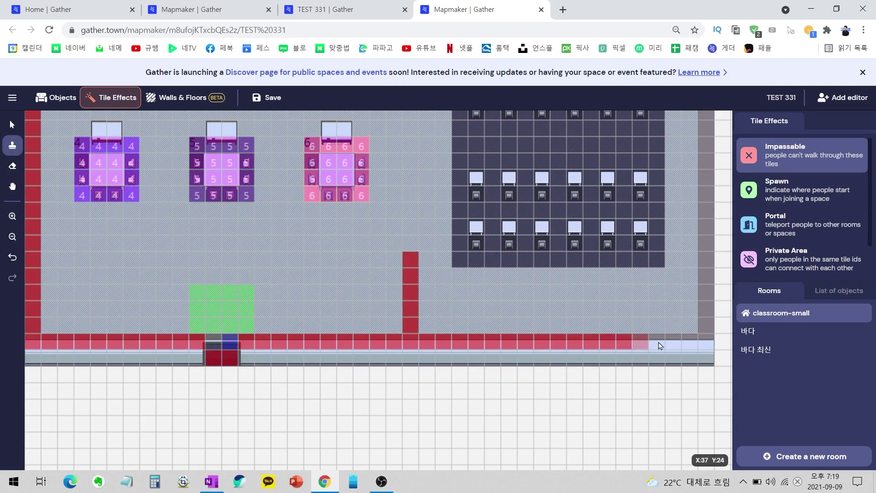
Paint the table 5 and 6 areas as impassable.
scroll(689, 356, up, 5)
scroll(716, 368, down, 4)
mouse_move(716, 369)
mouse_down()
mouse_move(671, 248)
mouse_move(408, 283)
mouse_move(258, 262)
mouse_move(64, 264)
mouse_up()
scroll(708, 362, up, 4)
scroll(64, 264, down, 3)
drag(98, 218, 114, 235)
drag(98, 333, 114, 350)
mouse_move(213, 235)
mouse_down()
mouse_move(213, 218)
mouse_move(230, 227)
mouse_up()
drag(213, 333, 229, 350)
drag(328, 333, 332, 350)
Mark each desk monitor tile impassable and save the map.
click(476, 218)
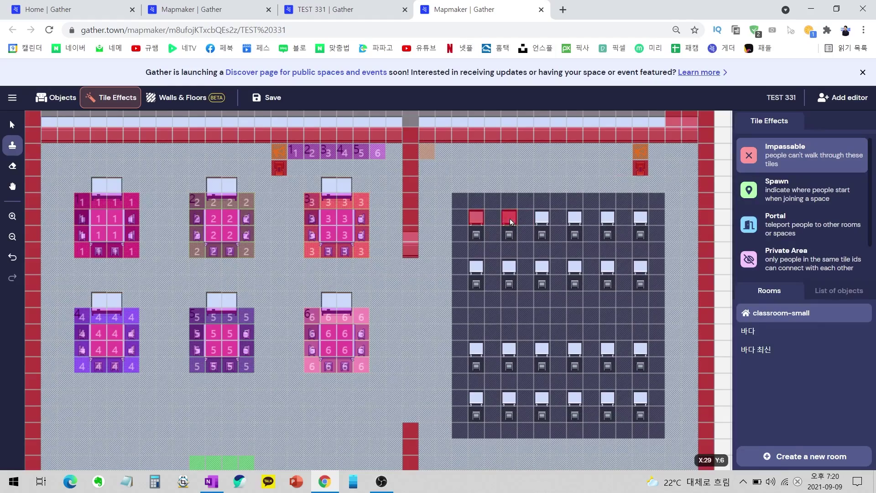
click(542, 218)
click(641, 218)
click(640, 267)
click(542, 267)
click(476, 267)
click(476, 398)
click(541, 350)
click(575, 349)
click(607, 349)
click(640, 349)
click(641, 398)
click(608, 398)
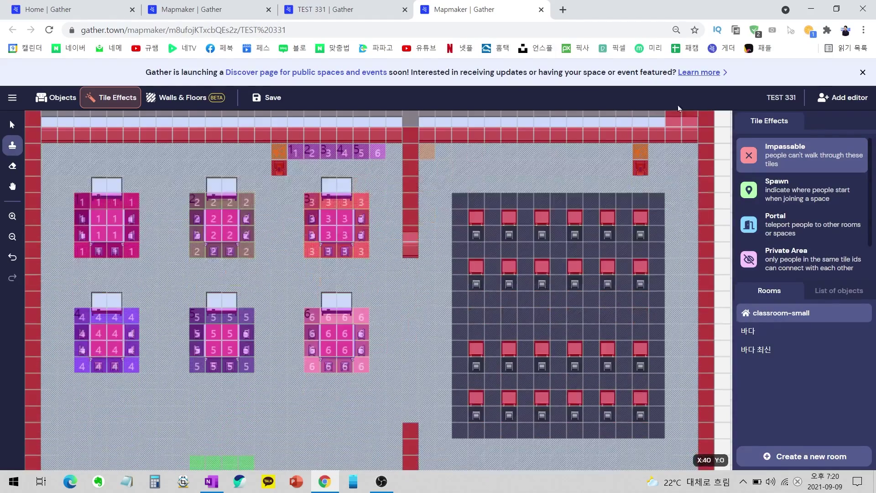
click(273, 99)
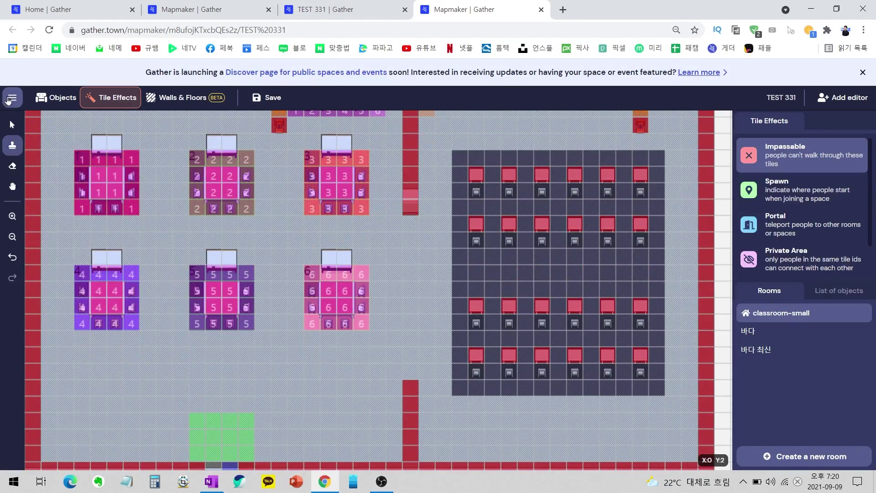
Return to the TEST 331 space and walk below table 6 beside the wall.
click(12, 97)
click(52, 121)
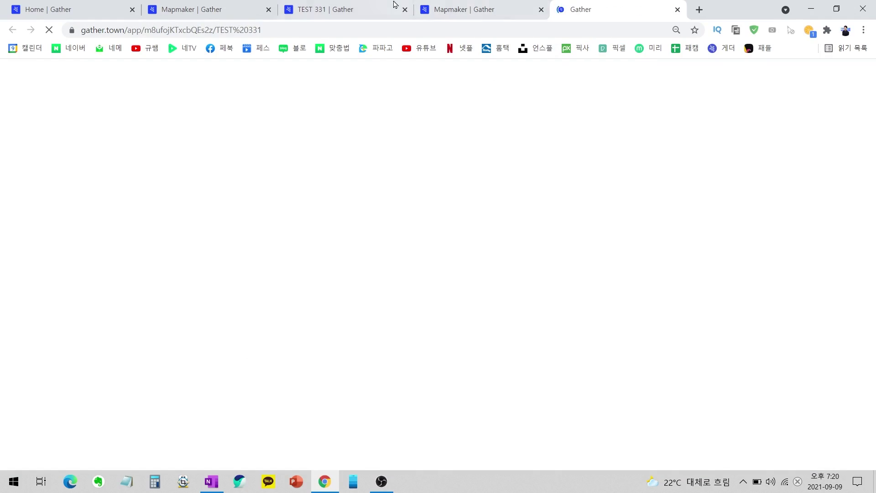
click(405, 10)
key(Up)
key(Up)
key(Right)
key(Right)
key(Right)
key(Right)
key(Right)
key(Right)
key(Right)
key(Right)
key(Right)
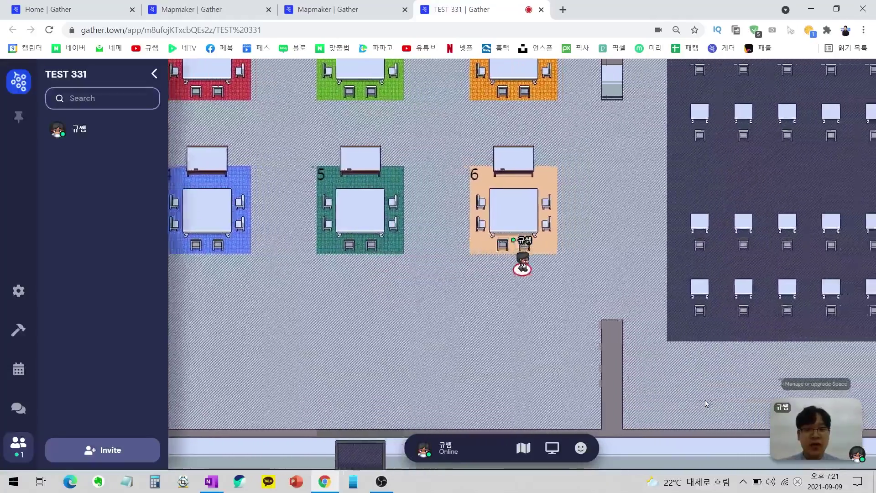
key(Down)
key(Down)
key(Down)
key(Down)
key(Right)
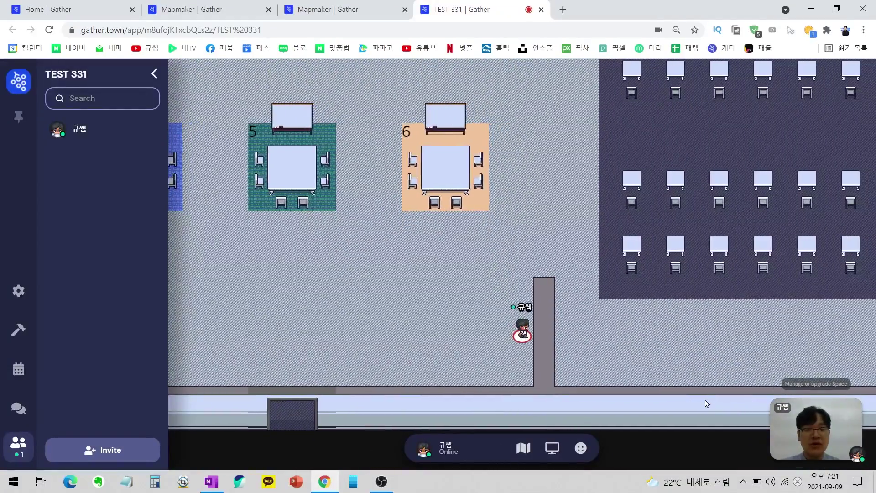
Test that the wall blocks the avatar, then walk into the dark desk area.
key(Left)
key(Left)
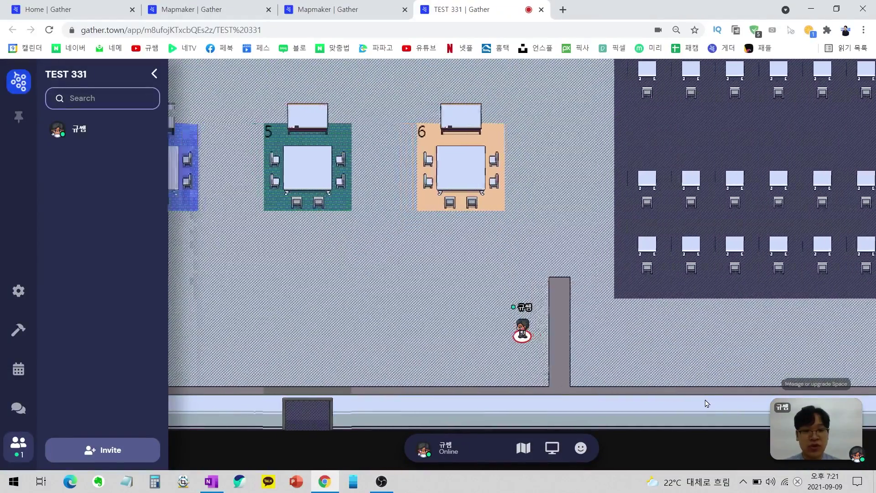
key(Right)
key(Right)
key(Left)
key(Left)
key(Right)
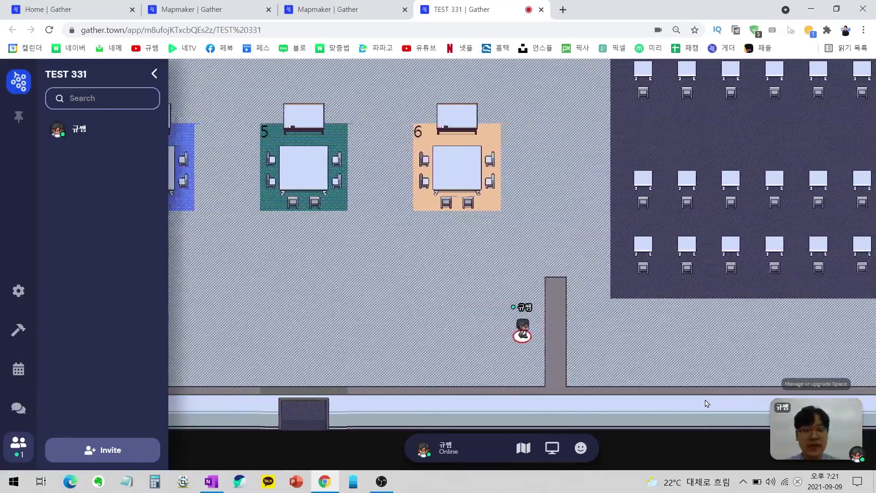
key(Left)
key(Right)
key(Right)
key(Down)
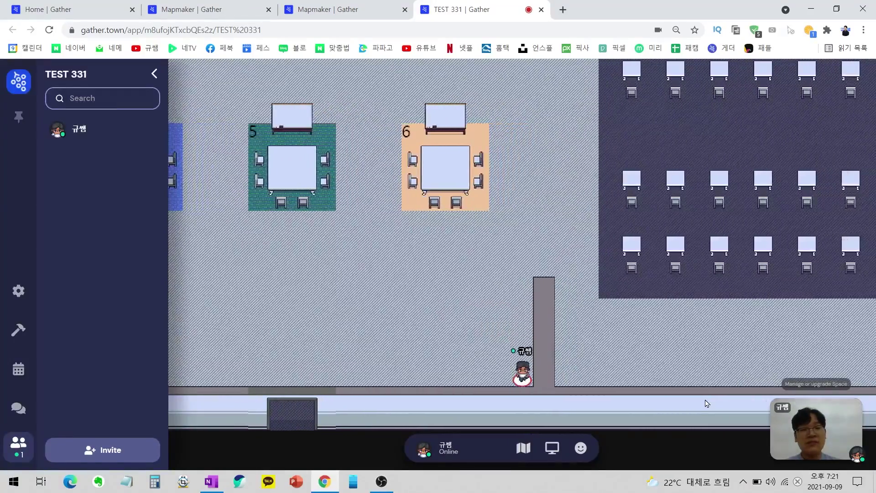
key(Up)
key(Up)
key(Right)
key(Right)
key(Right)
key(Right)
key(Right)
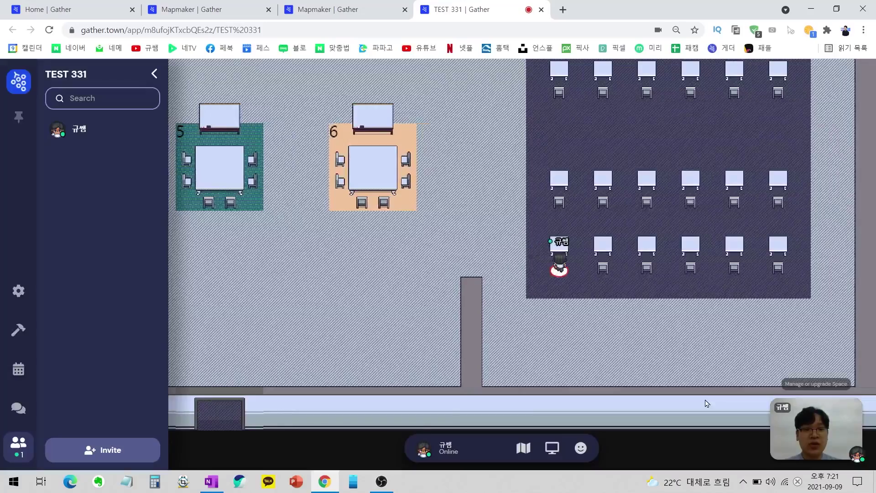
Walk into room 6 by its whiteboard, then out to the garden and back.
key(Left)
key(Left)
key(Left)
key(Left)
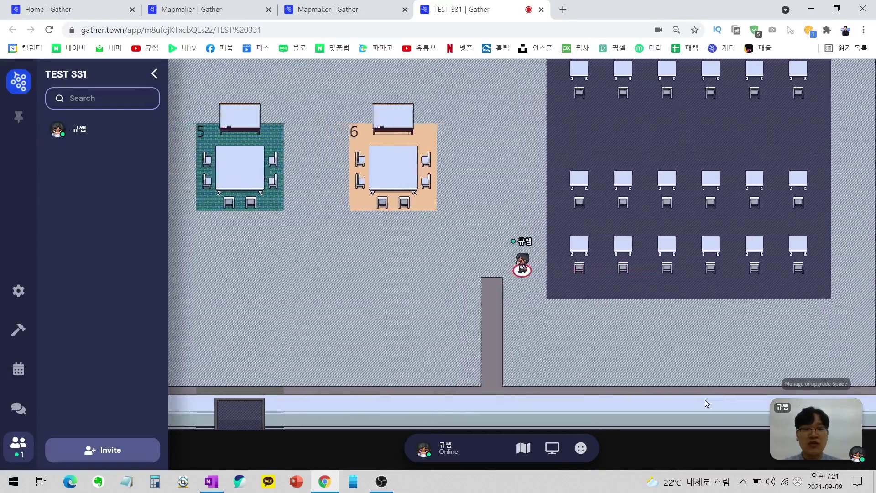
key(Up)
key(Up)
key(Up)
key(Up)
key(Up)
key(Left)
key(Left)
key(Left)
key(Left)
key(Right)
key(Right)
key(Right)
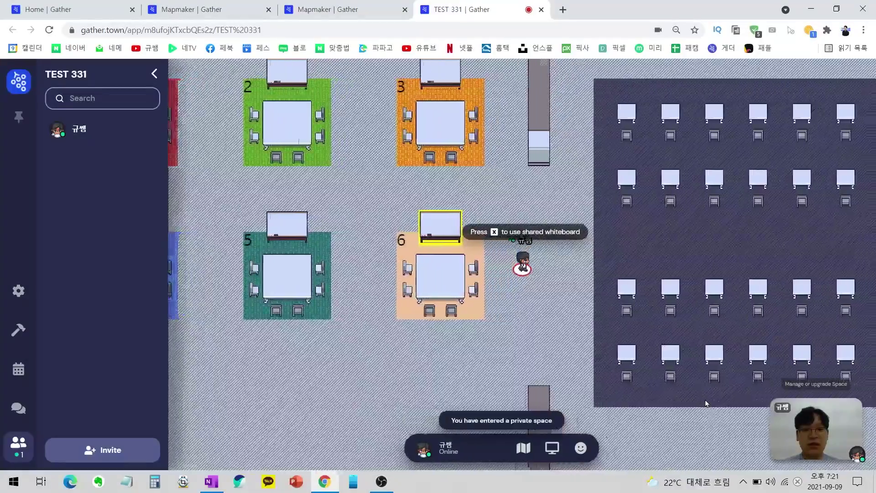
key(Down)
key(Down)
key(Down)
key(Down)
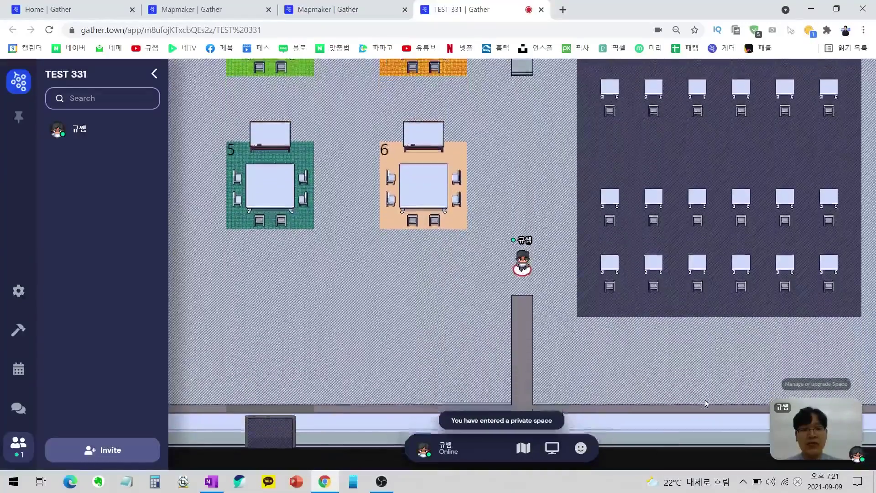
key(Left)
key(Left)
key(Left)
key(Left)
key(Left)
key(Left)
key(Left)
key(Left)
key(Left)
key(Left)
key(Left)
key(Down)
key(Down)
key(Down)
key(Down)
key(Down)
key(Down)
key(Down)
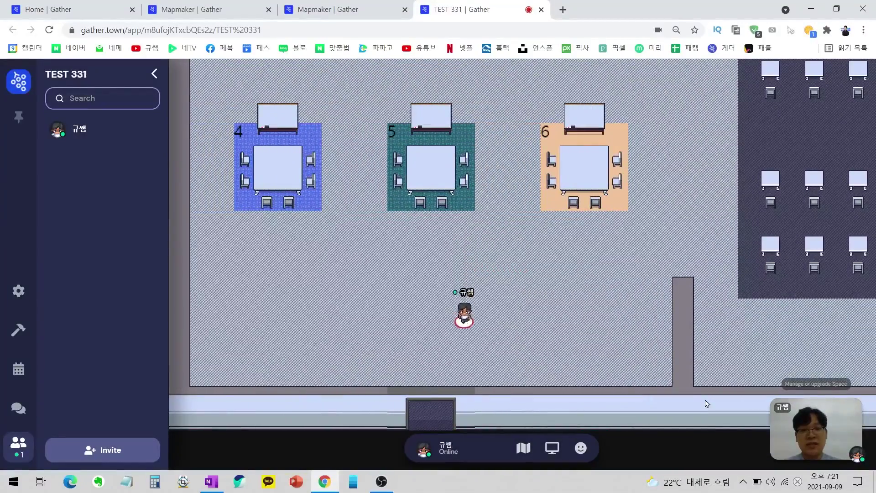
key(Up)
key(Up)
key(Up)
key(Up)
key(Up)
key(Up)
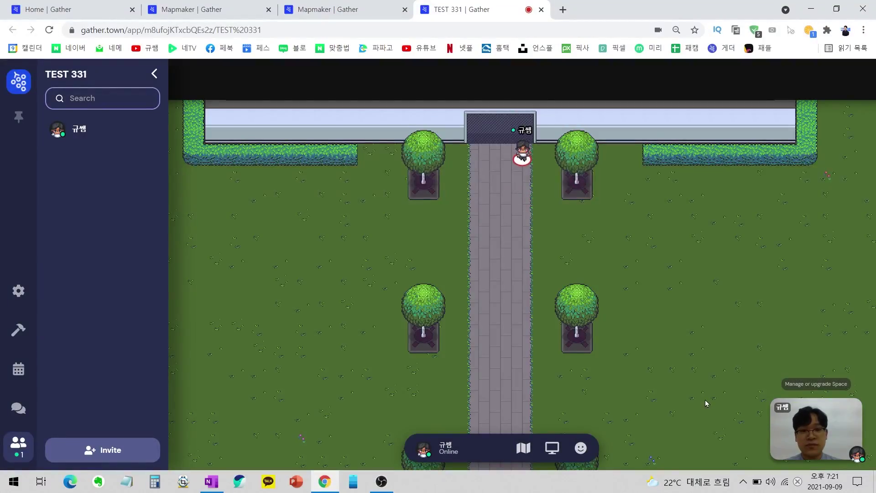
Walk below room 5 toward the bottom door, then return to the Mapmaker tab.
key(Left)
key(Left)
key(Left)
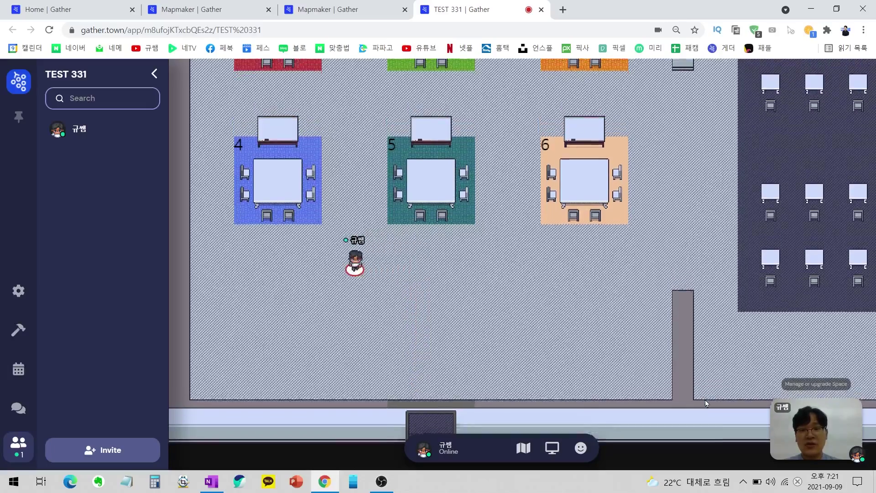
key(Down)
key(Down)
key(Down)
key(Down)
key(Down)
key(Up)
key(Up)
key(Up)
key(Right)
key(Right)
key(Right)
key(Down)
key(Down)
key(Down)
key(Down)
key(Right)
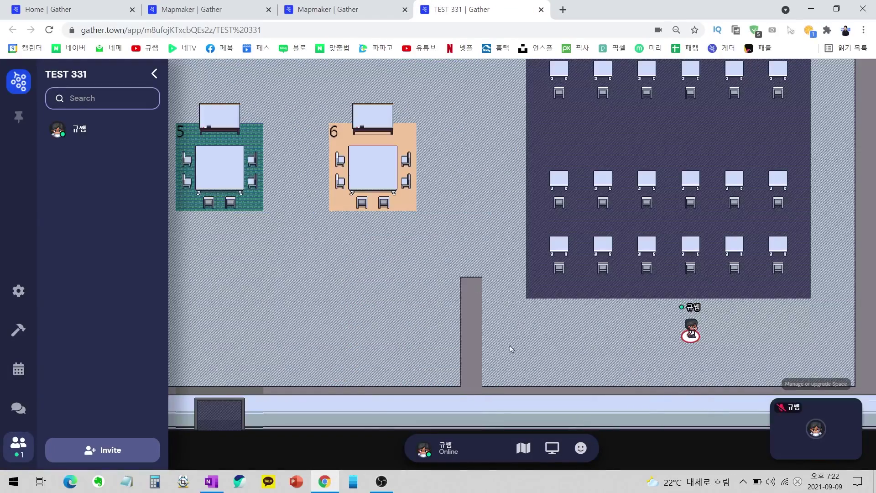
click(328, 9)
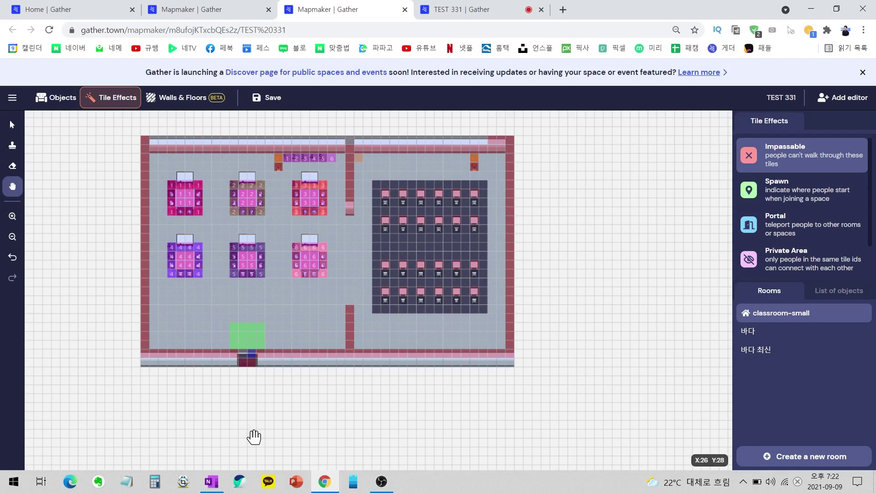
Erase the impassable marks and the wall segment on the classroom's right wall.
scroll(454, 261, up, 3)
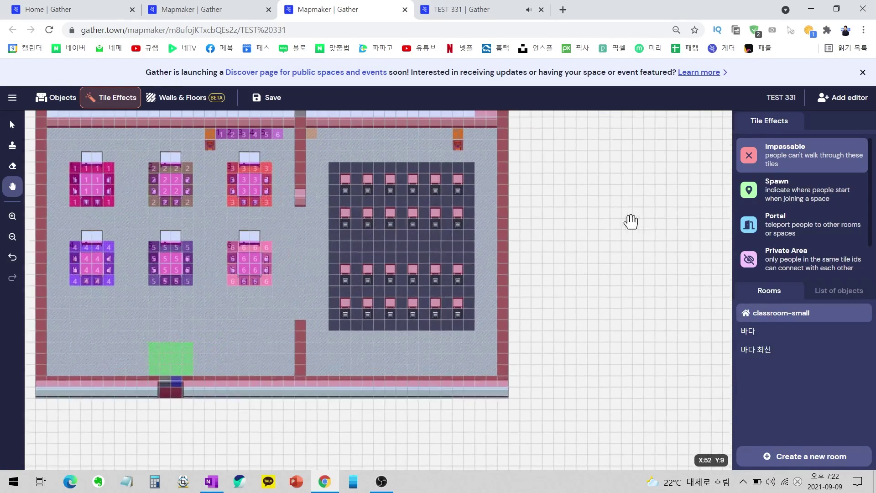
key(e)
drag(498, 236, 498, 276)
click(12, 146)
click(185, 97)
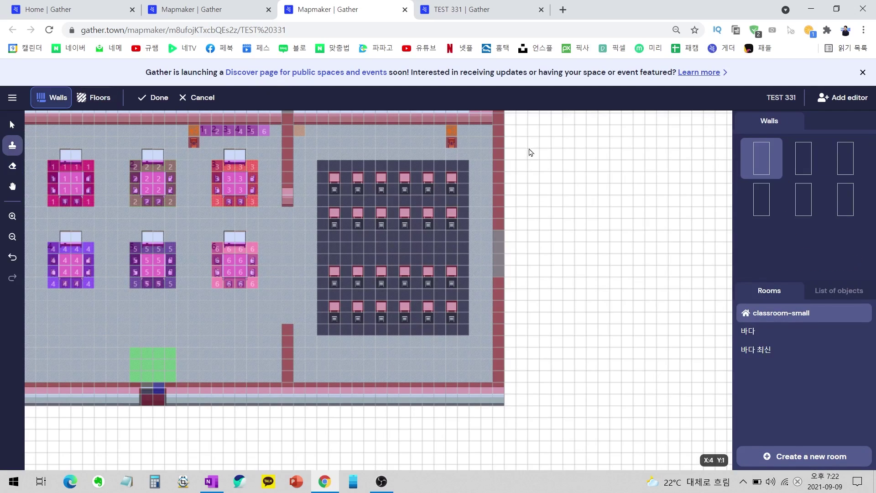
key(e)
drag(499, 241, 504, 279)
Fill the wall gap with floor and lay floor areas right of and below the room.
click(93, 97)
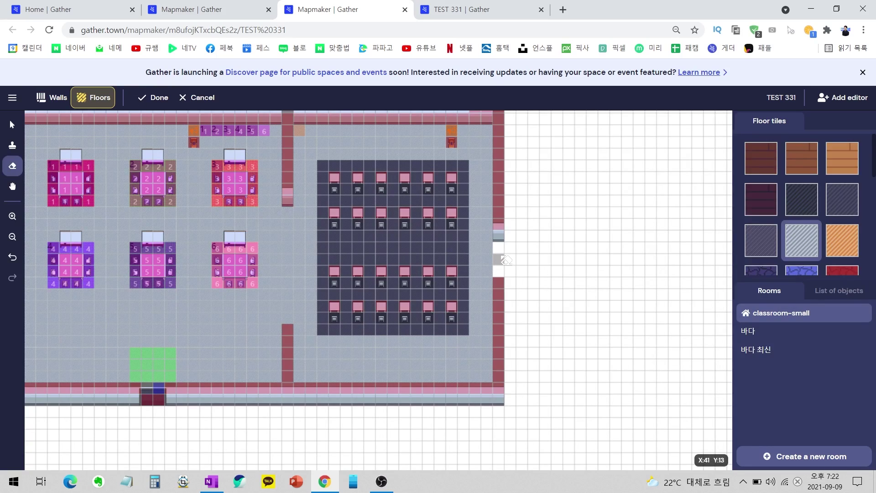
key(b)
drag(500, 269, 539, 274)
drag(579, 153, 691, 238)
drag(584, 277, 679, 349)
scroll(646, 317, down, 3)
drag(486, 324, 405, 411)
scroll(518, 241, up, 3)
scroll(511, 264, down, 1)
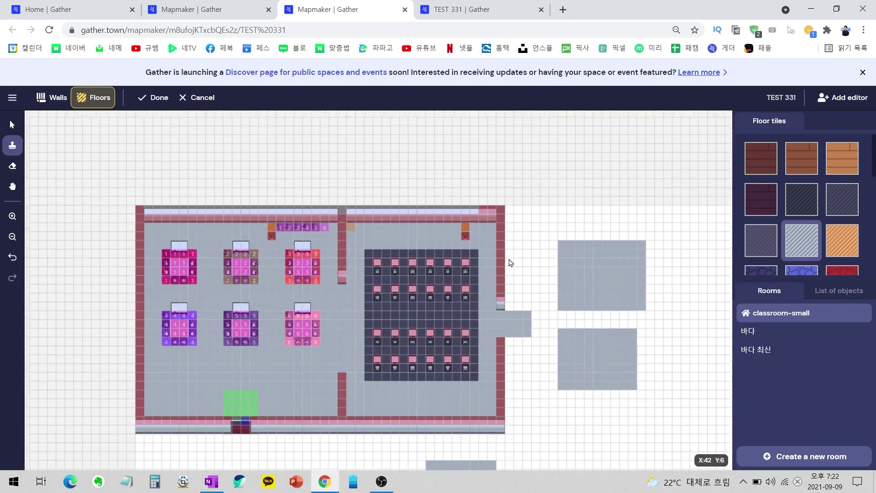
scroll(510, 262, down, 2)
Pan the map to show the new floors, then walk the avatar toward the bulletin board.
key(h)
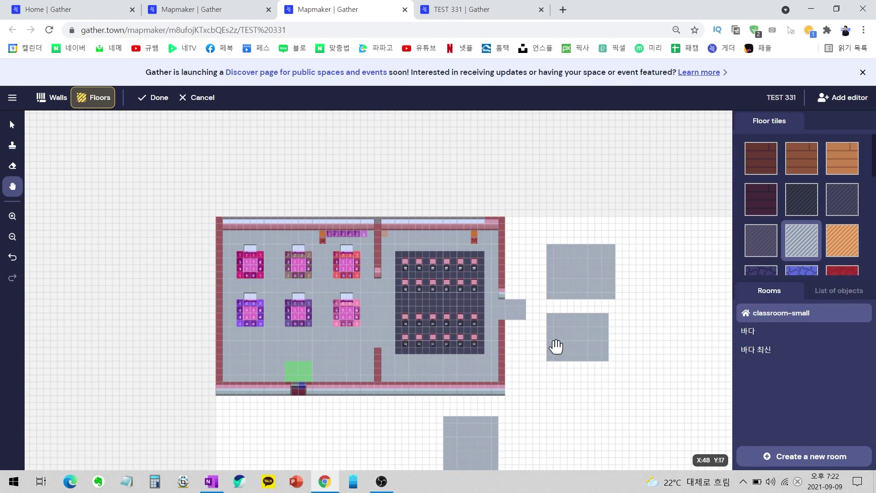
drag(550, 352, 408, 260)
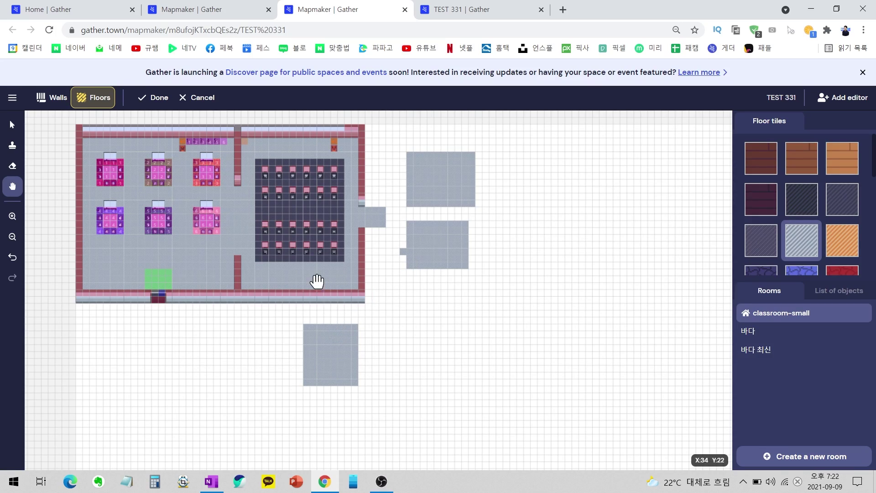
drag(299, 276, 342, 284)
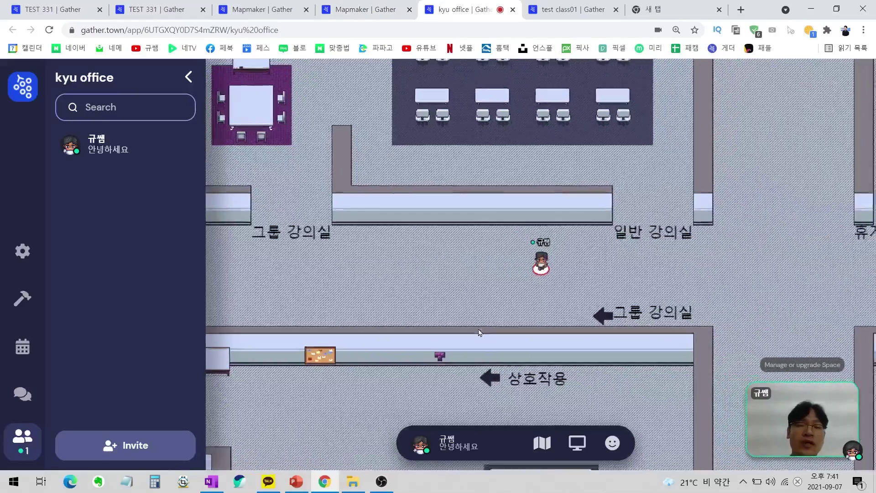
key(Down)
key(Down)
key(Down)
key(Left)
key(Left)
key(Left)
key(Left)
key(Left)
key(Left)
key(Left)
key(Left)
key(Left)
key(Left)
key(Left)
key(Left)
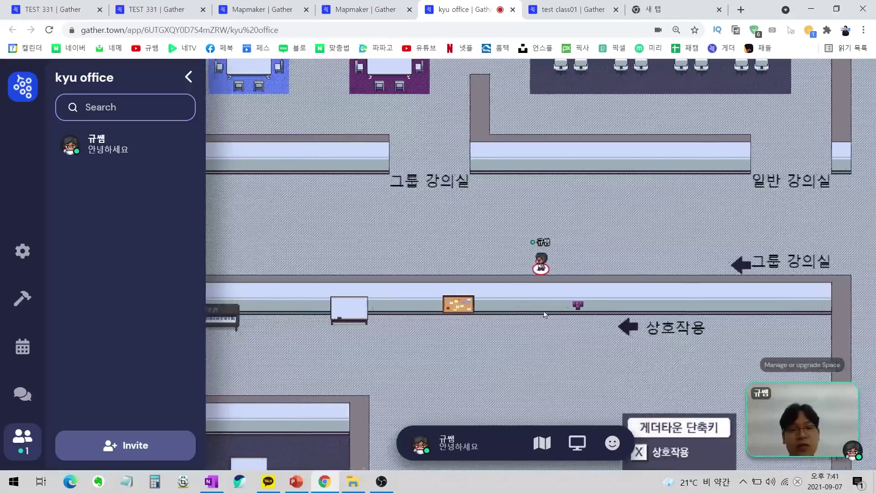
Walk the avatar along the corridor into the room above in the kyu office.
key(Left)
key(Left)
key(Left)
key(Left)
key(Left)
key(Left)
key(Left)
key(Left)
key(Left)
key(Left)
key(Left)
key(Left)
key(Left)
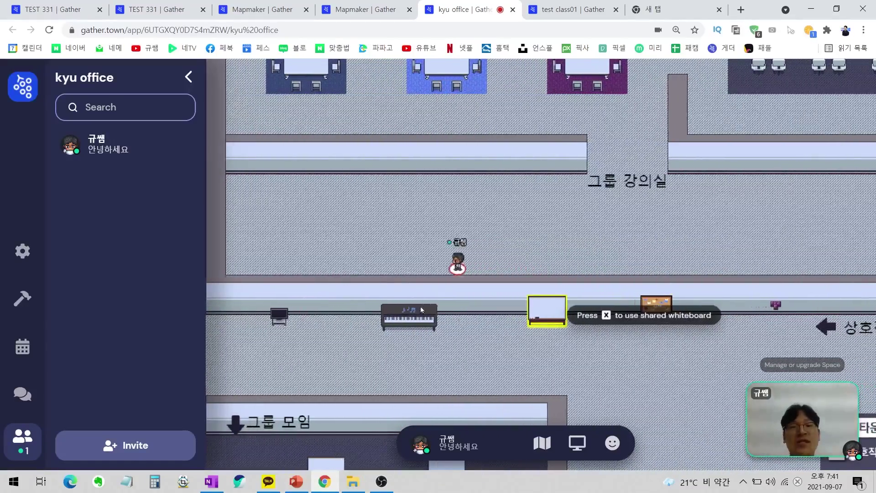
key(Left)
key(Left)
key(Left)
key(Left)
key(Up)
key(Up)
key(Up)
key(Up)
key(Up)
key(Left)
key(Left)
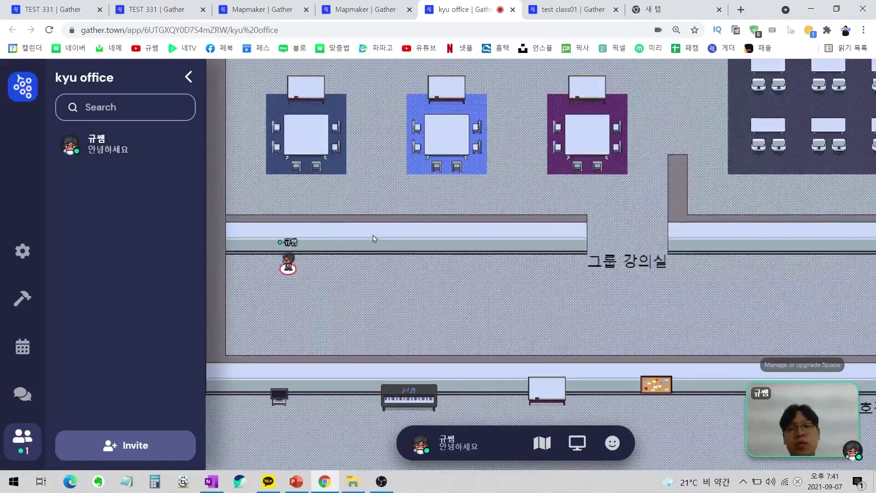
key(Left)
key(Left)
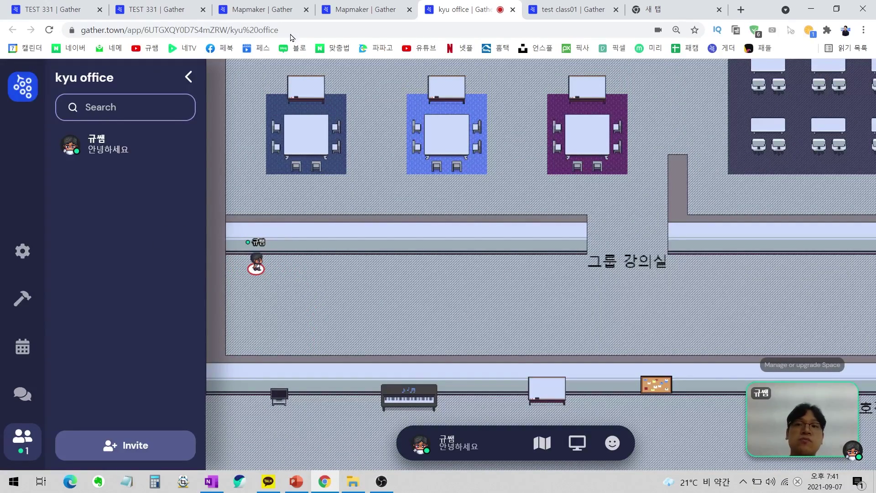
click(383, 9)
click(466, 7)
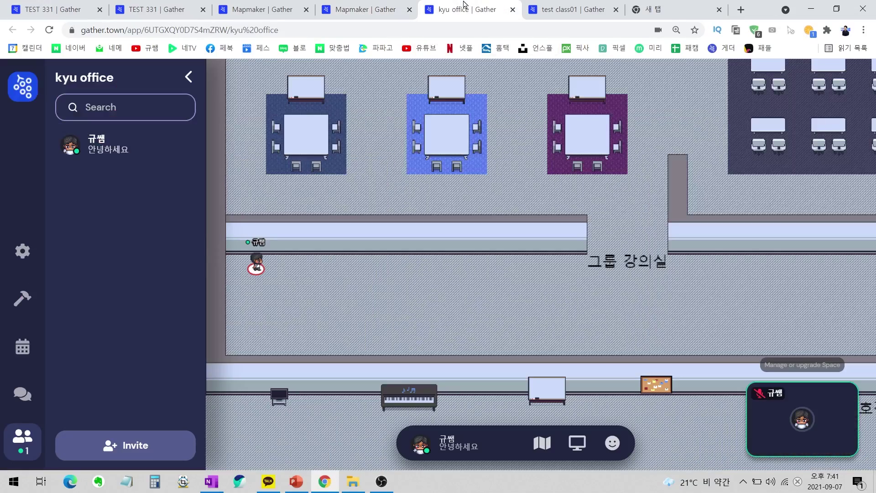
Step the avatar around its spot, zoom the page to 90%, and open the Build tools.
key(Right)
key(Right)
key(Right)
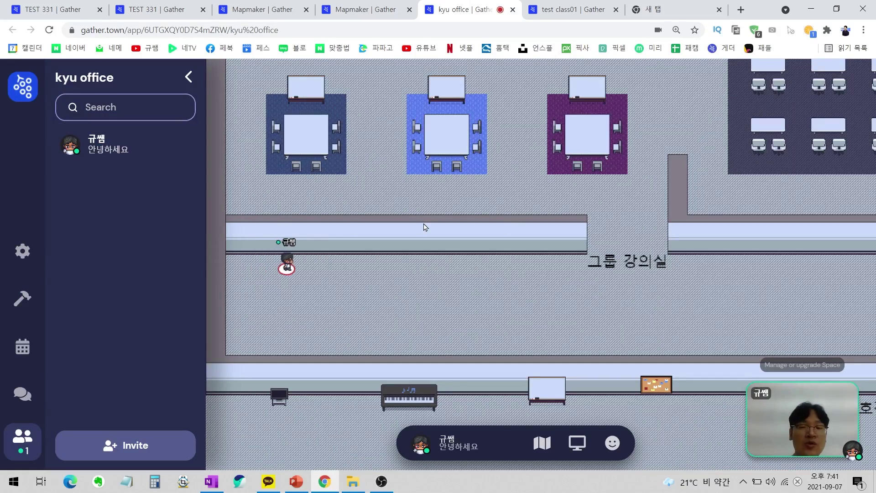
key(Left)
key(Left)
key(Left)
key(Right)
key(Down)
key(Up)
key(Down)
key(Down)
key(Down)
key(Up)
key(Up)
key(Left)
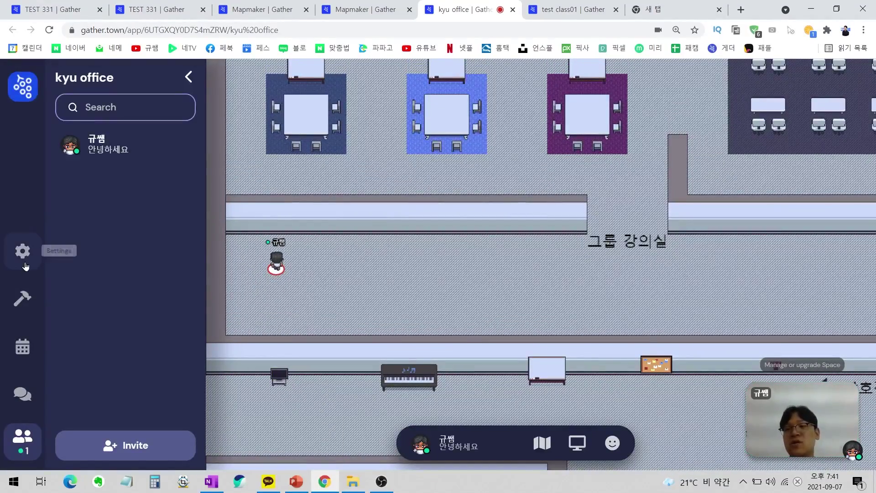
key(ctrl+minus)
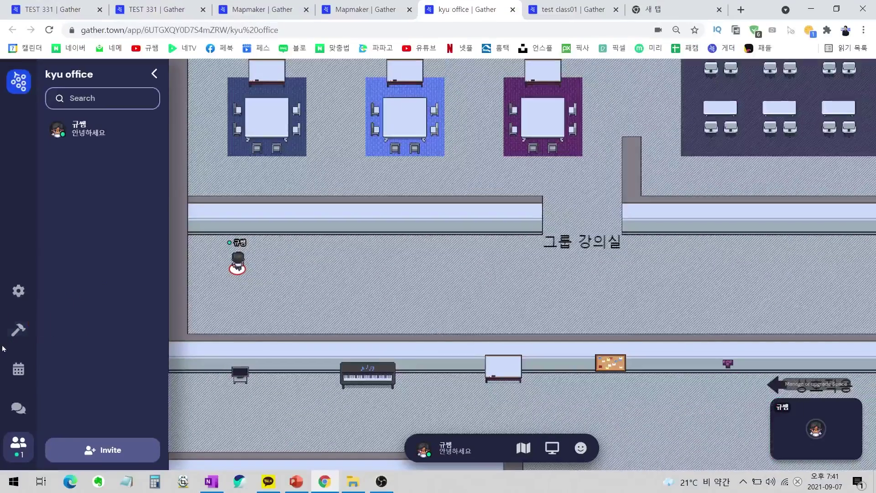
click(21, 330)
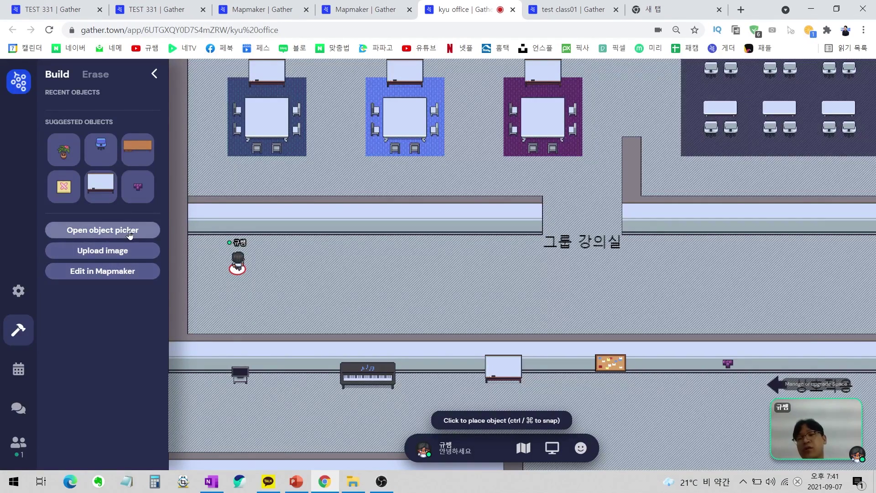
Search 'tv', pick TV (on stand) with an Embedded website interaction, then go to the new tab.
click(86, 232)
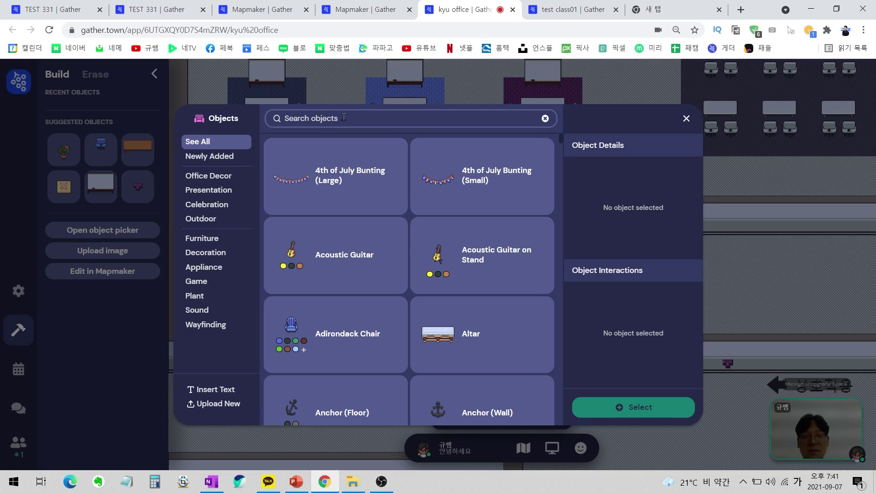
key(Hangul)
text(tv)
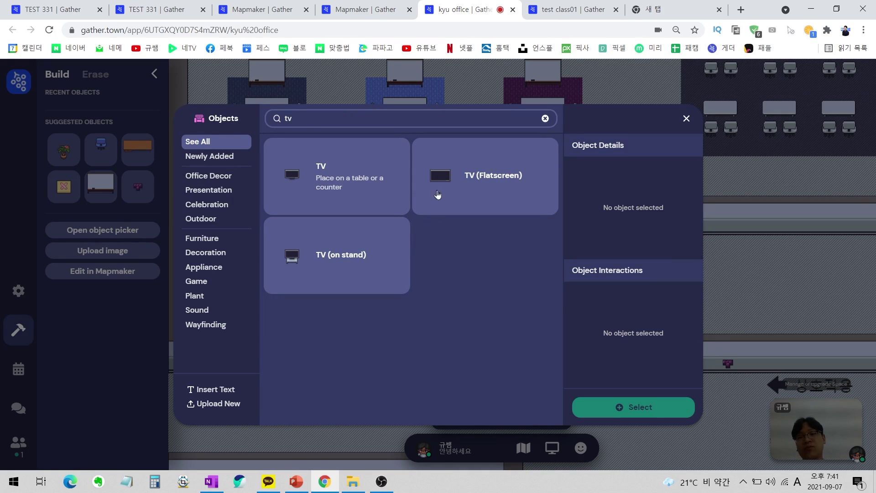
click(341, 256)
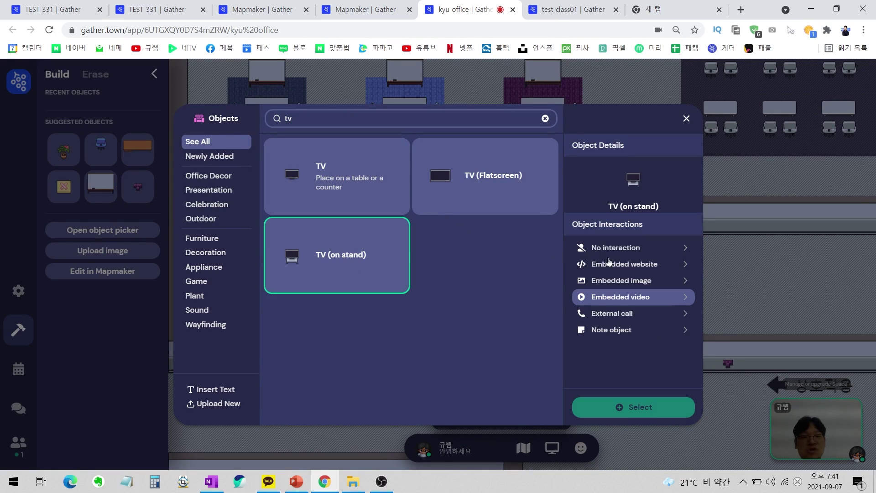
click(673, 270)
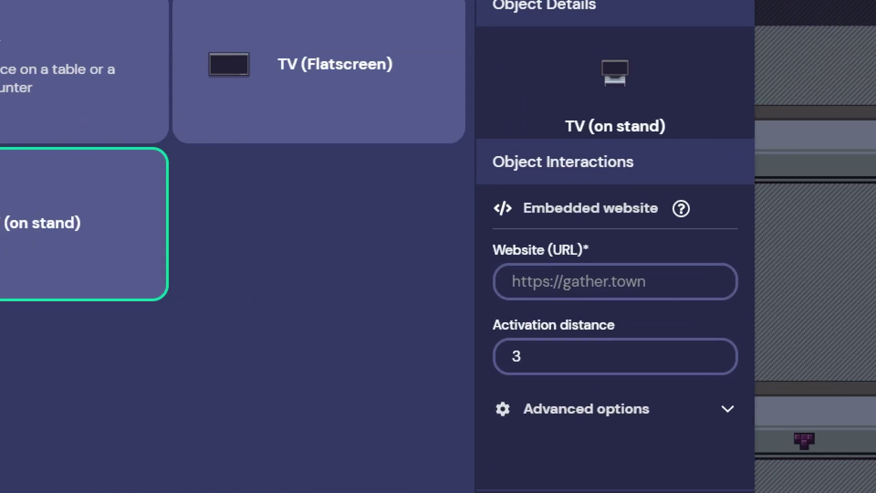
mouse_move(696, 286)
mouse_down()
mouse_move(493, 294)
mouse_move(697, 305)
mouse_up()
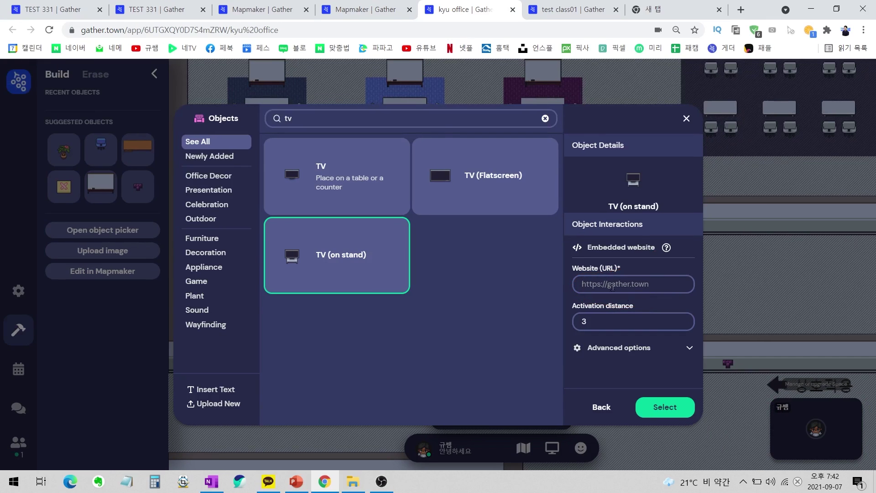
click(665, 5)
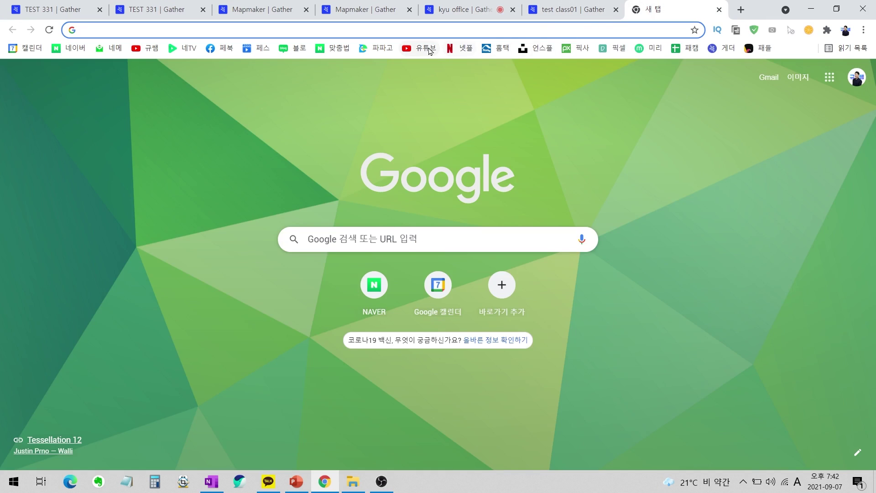
Open the bookmarked YouTube channel's featured video and copy its short share link.
click(427, 49)
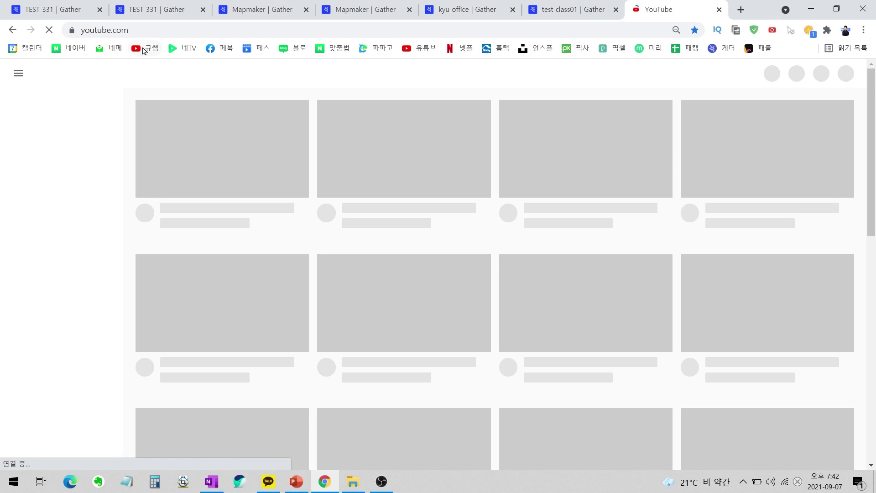
click(144, 49)
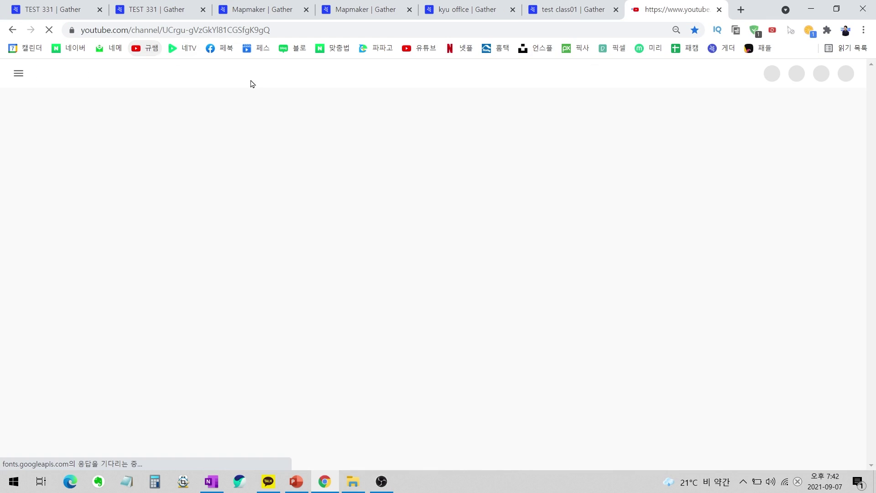
click(445, 191)
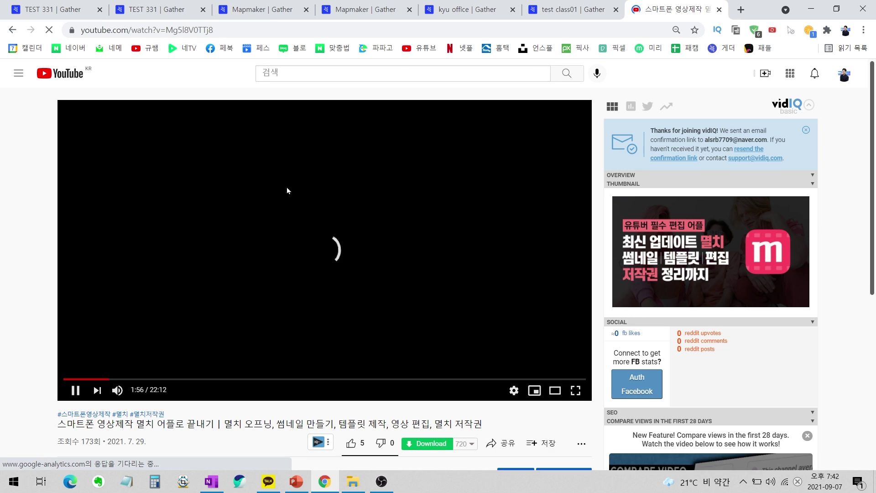
scroll(295, 182, down, 4)
click(461, 253)
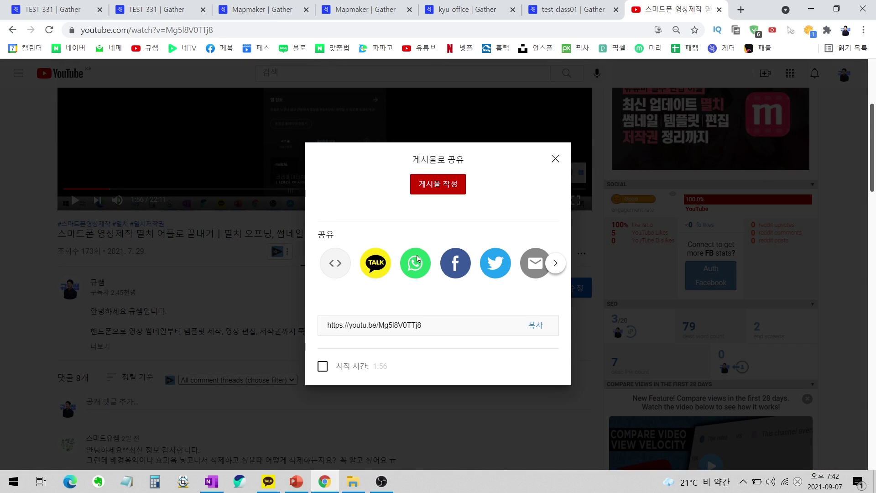
click(537, 327)
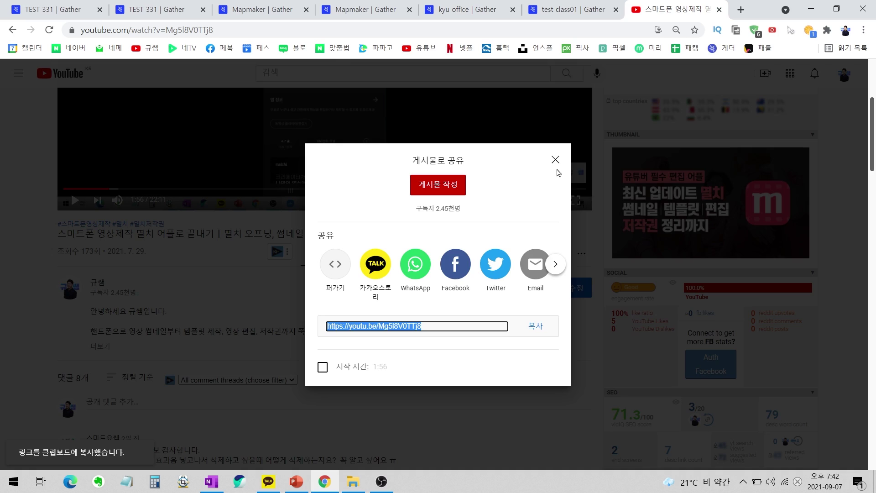
click(556, 160)
Return to the kyu office Gather space and move its browser tab to a new position.
click(564, 9)
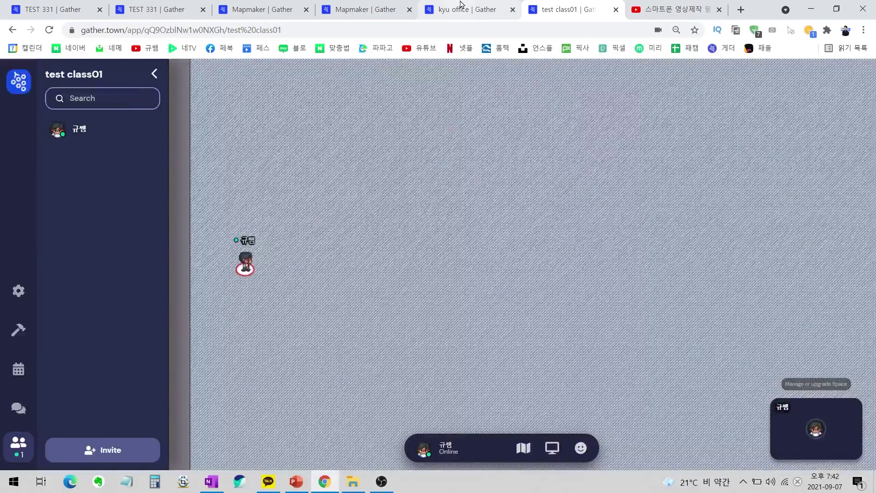
click(464, 9)
drag(498, 4, 584, 6)
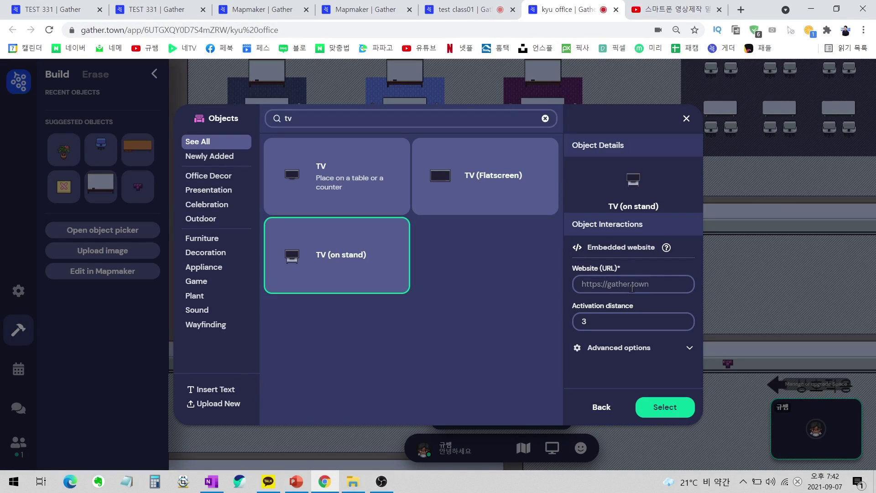
key(ctrl+v)
click(636, 327)
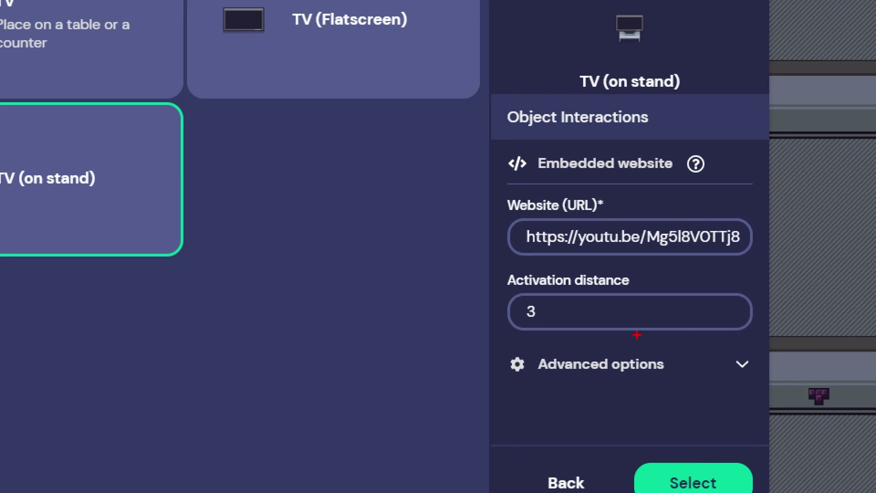
mouse_move(675, 325)
mouse_down()
mouse_move(513, 299)
mouse_move(641, 312)
mouse_up()
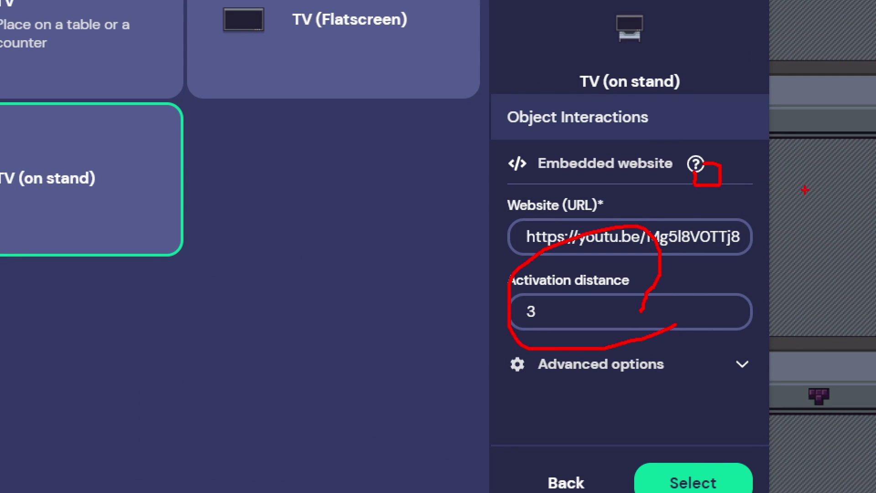
drag(729, 188, 668, 165)
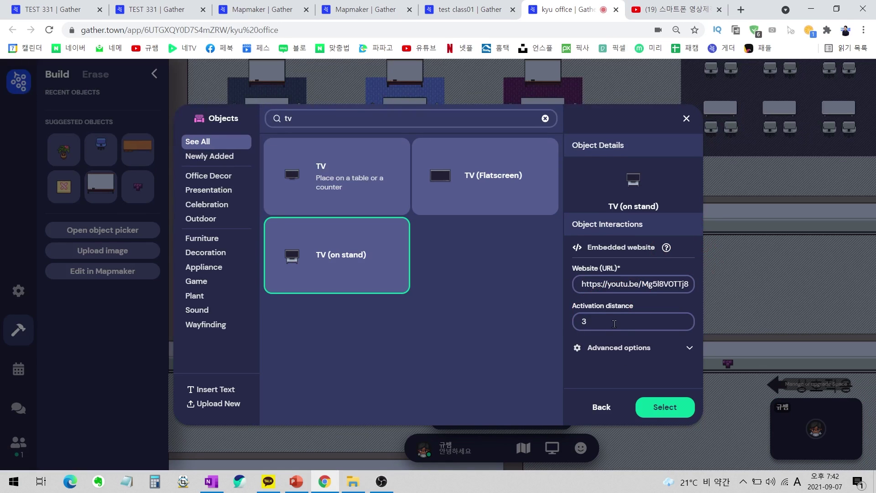
click(664, 407)
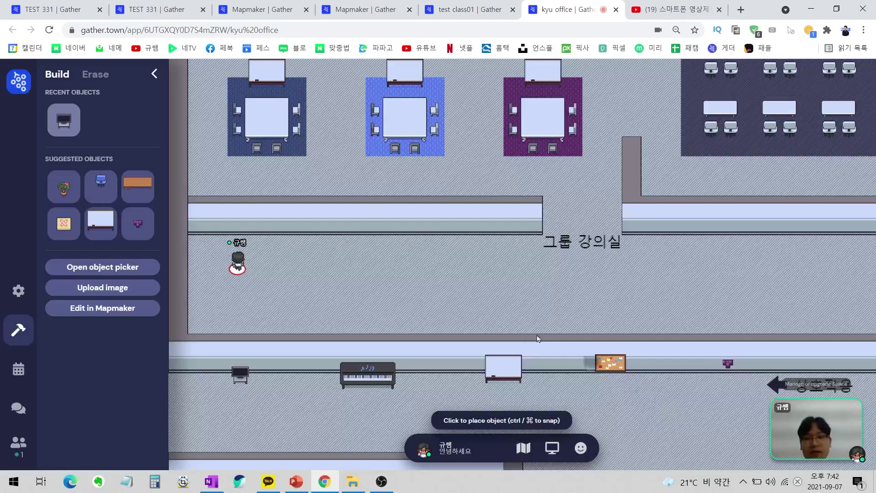
click(245, 232)
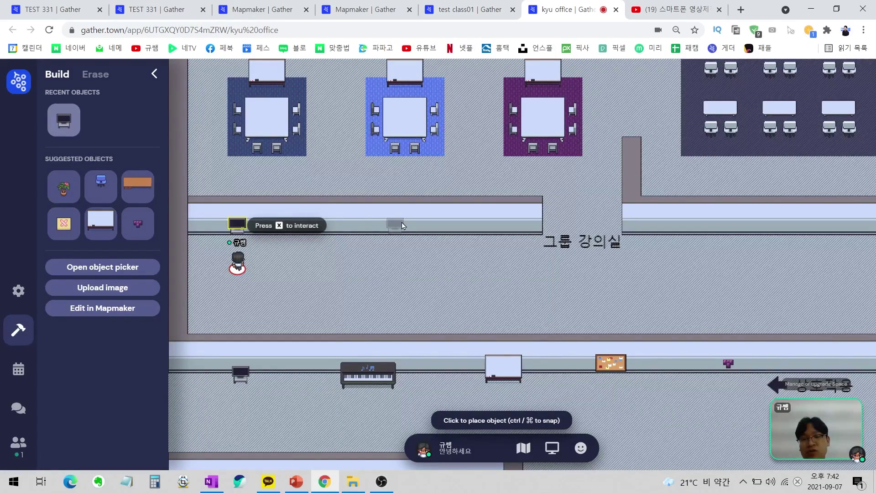
Stop placing, view the new TV, recopy the YouTube share link, then close the TV viewer.
key(Escape)
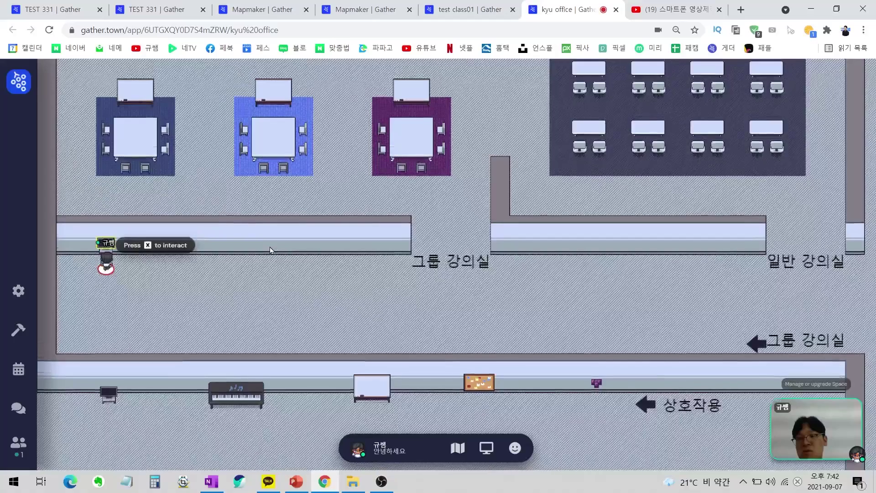
key(x)
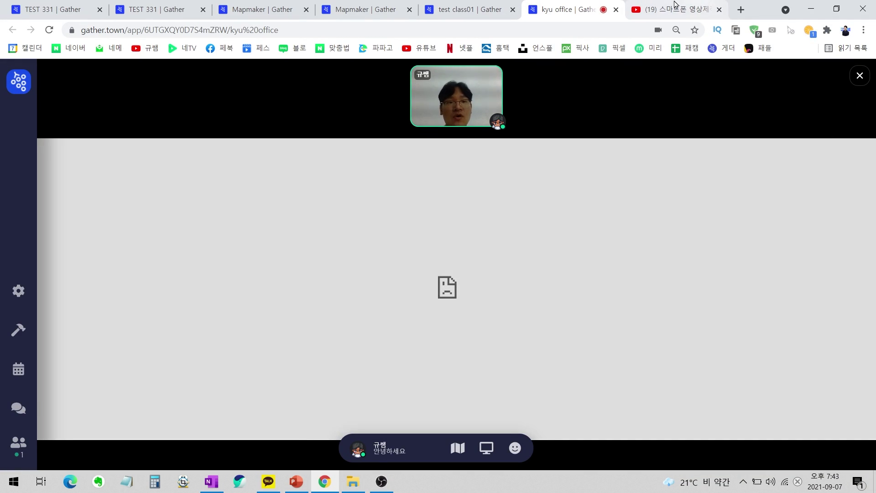
key(ctrl+Tab)
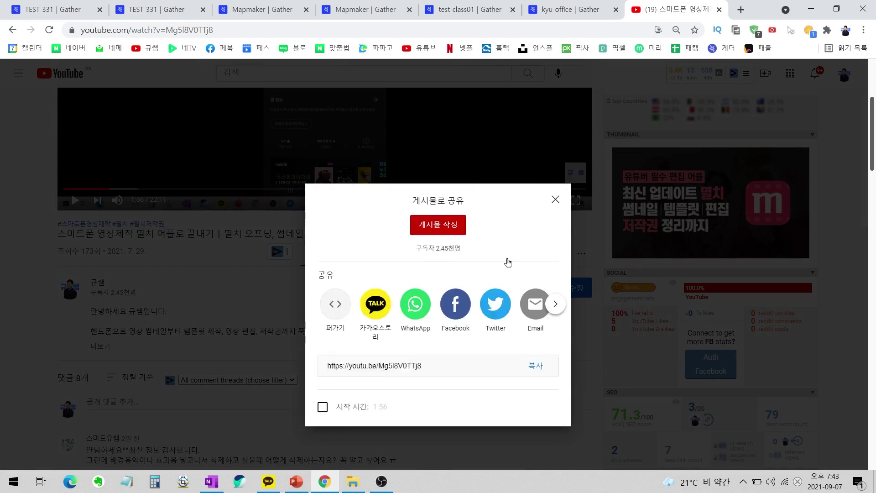
click(536, 326)
click(555, 160)
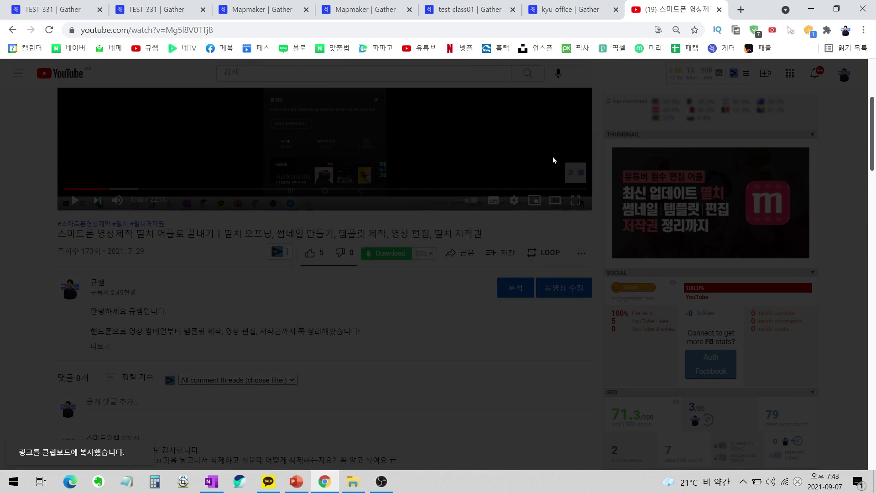
click(576, 10)
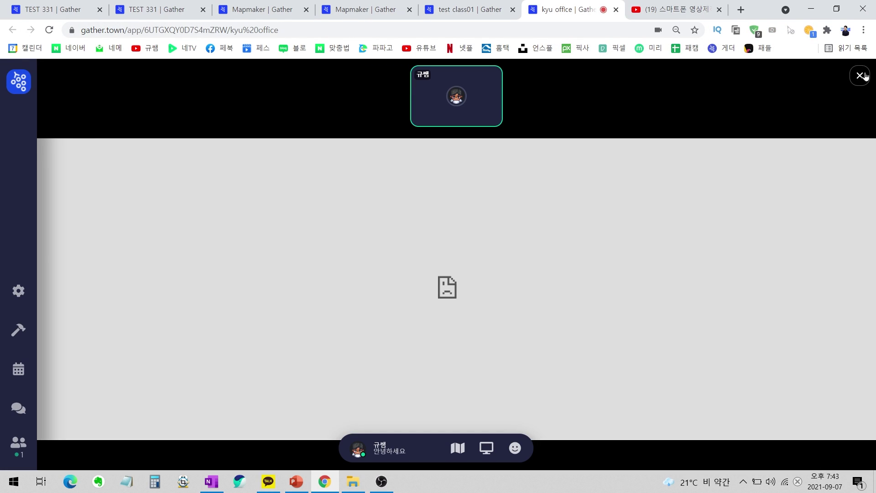
click(860, 75)
Walk away from the TV and back, reopen its viewer, close it and walk down the room.
key(Down)
key(Down)
key(Up)
key(Up)
key(x)
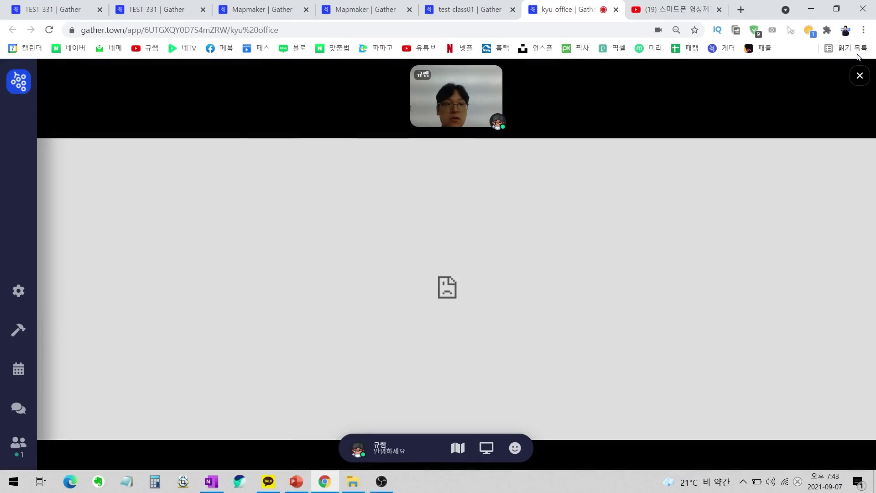
click(860, 76)
key(Down)
key(Down)
key(Down)
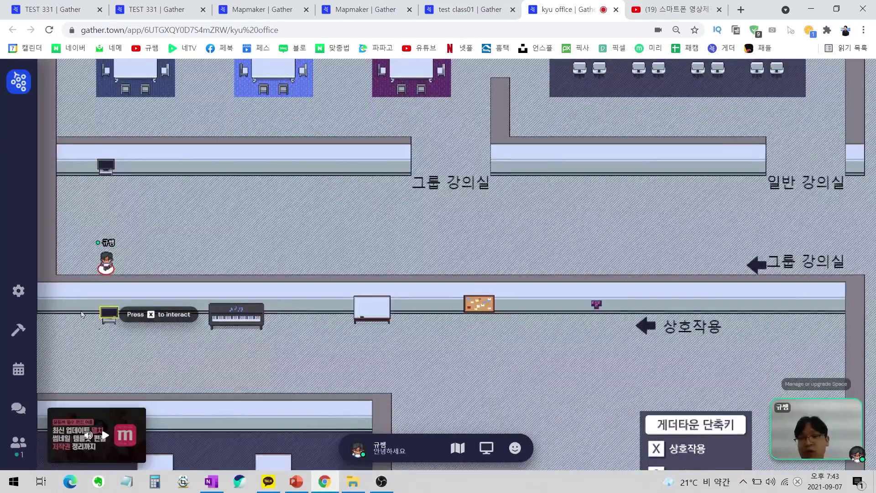
Walk the avatar back up to the wall TV and interact with it again.
key(Up)
key(Up)
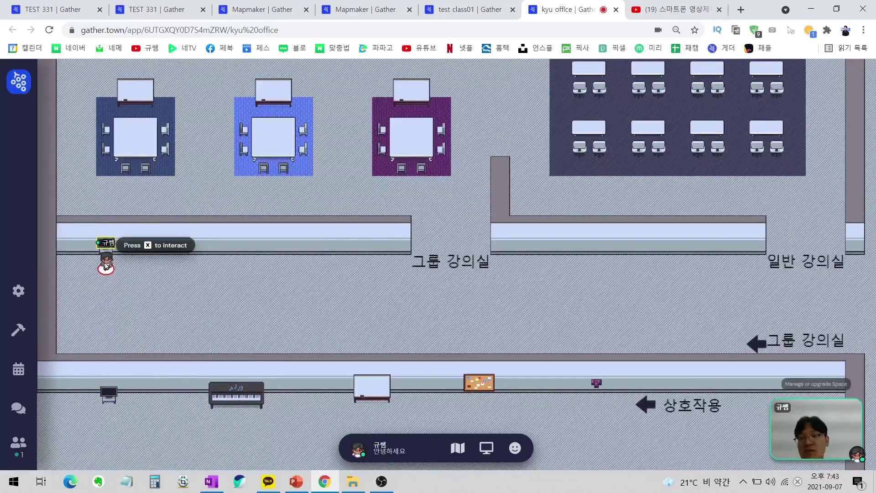
key(Down)
key(Up)
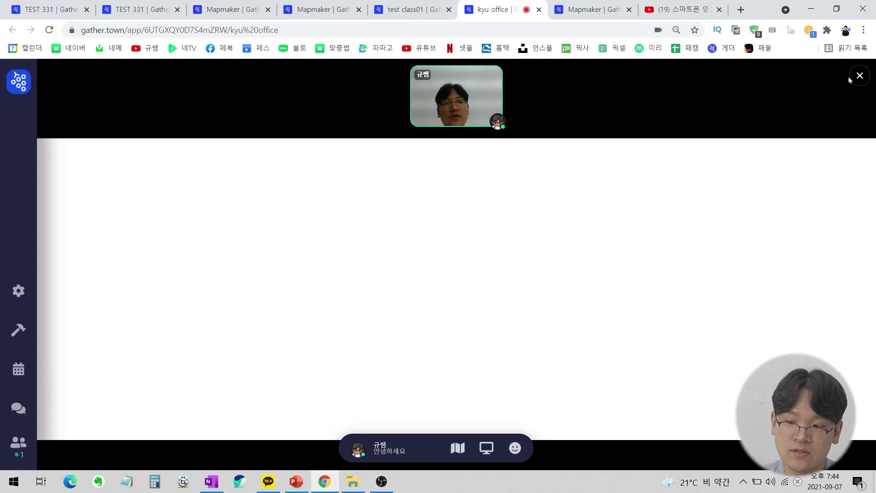
click(848, 76)
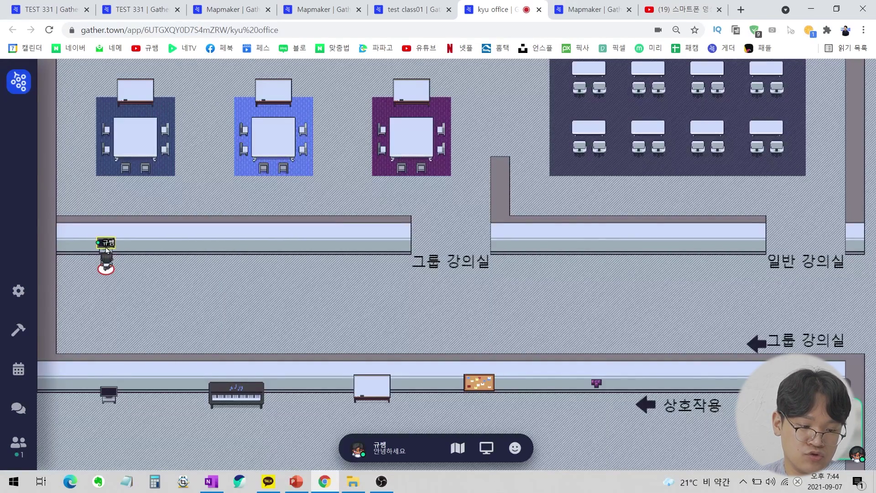
Open the Build tools, toggle Erase mode, and switch back to placing objects.
click(18, 329)
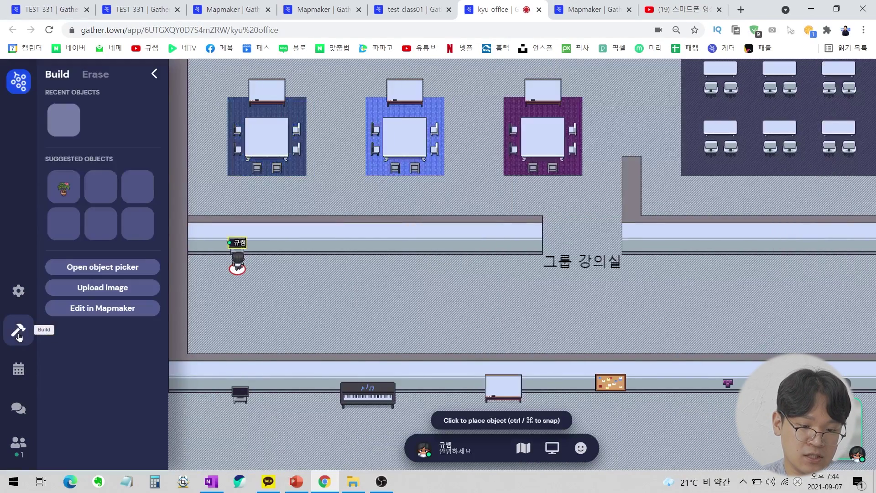
click(104, 76)
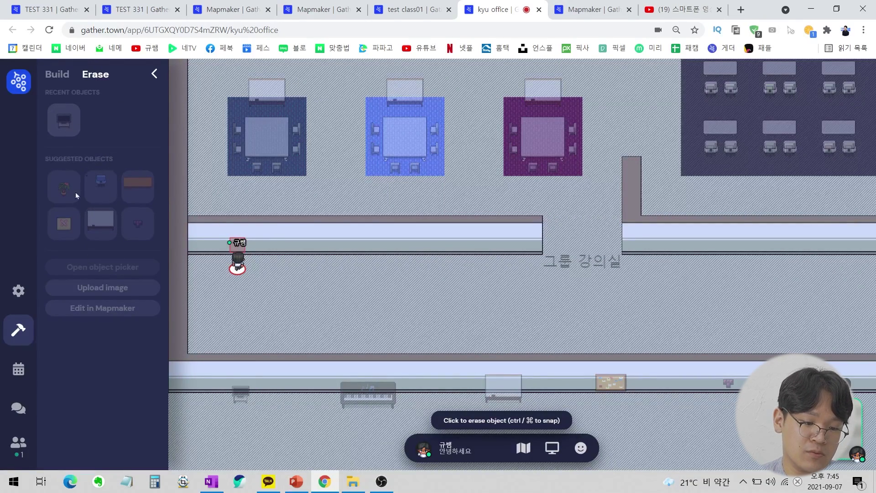
click(63, 76)
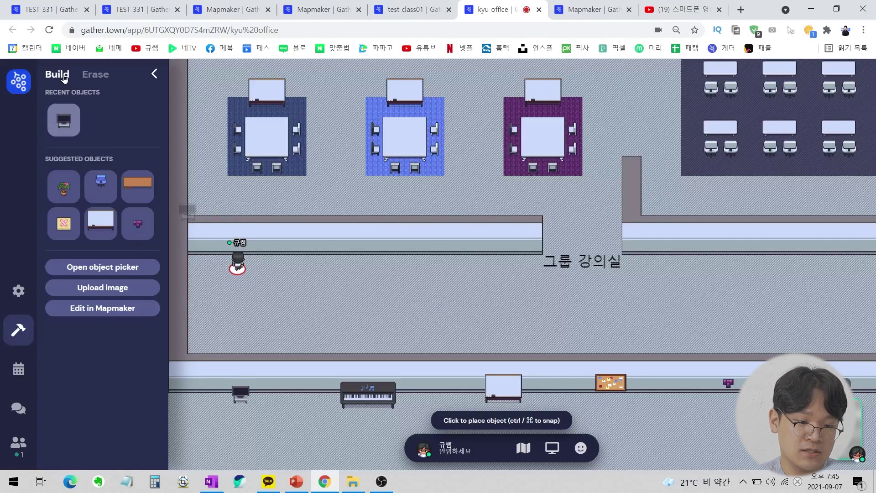
Place a Bulletin (Note) with the YouTube link as its message on the wall above the avatar.
click(123, 270)
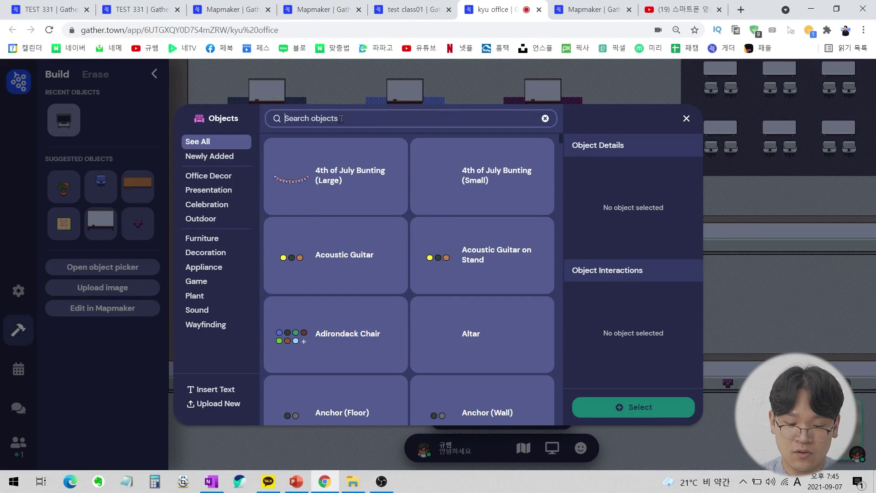
text(note)
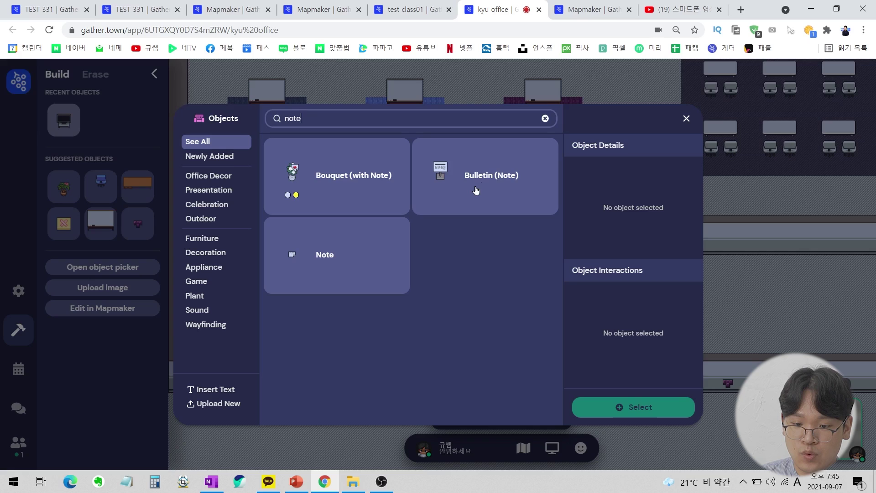
click(472, 190)
click(636, 286)
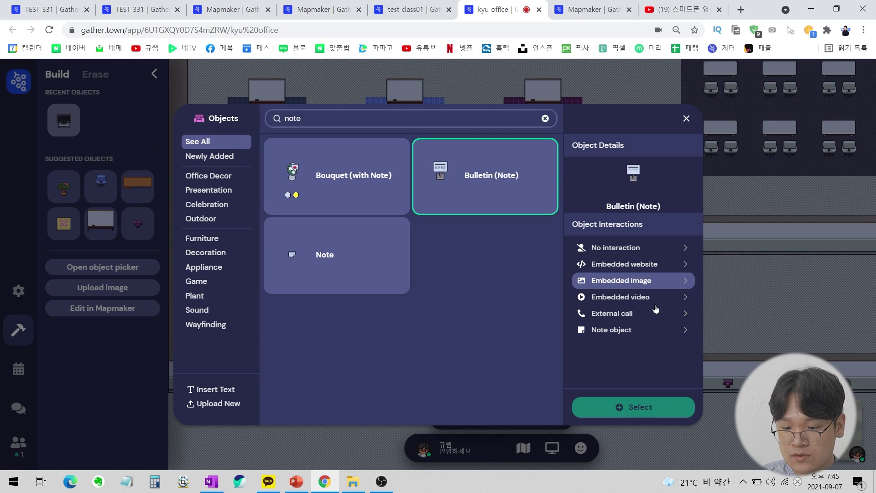
click(623, 337)
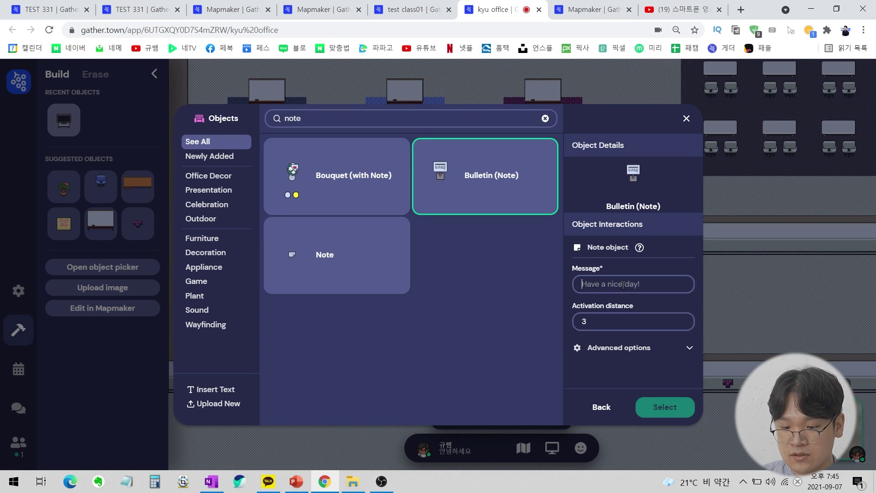
text(https://youtu.be/Mg5l8V0TTj8)
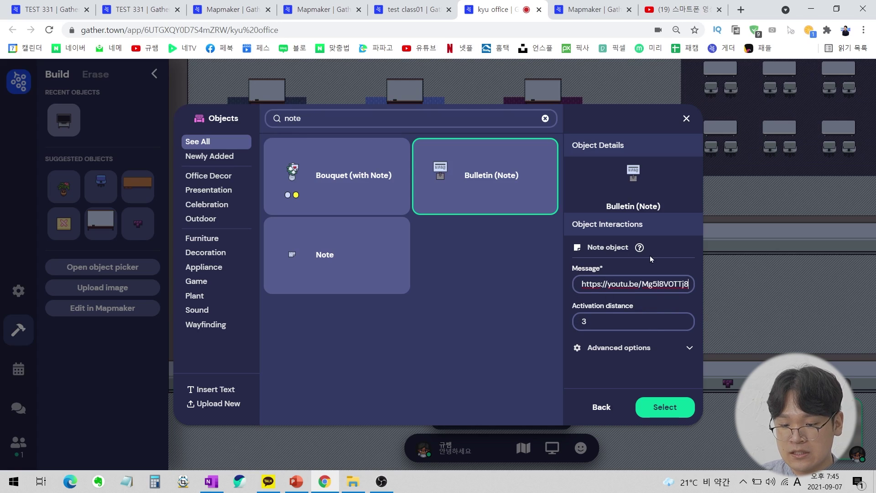
click(658, 416)
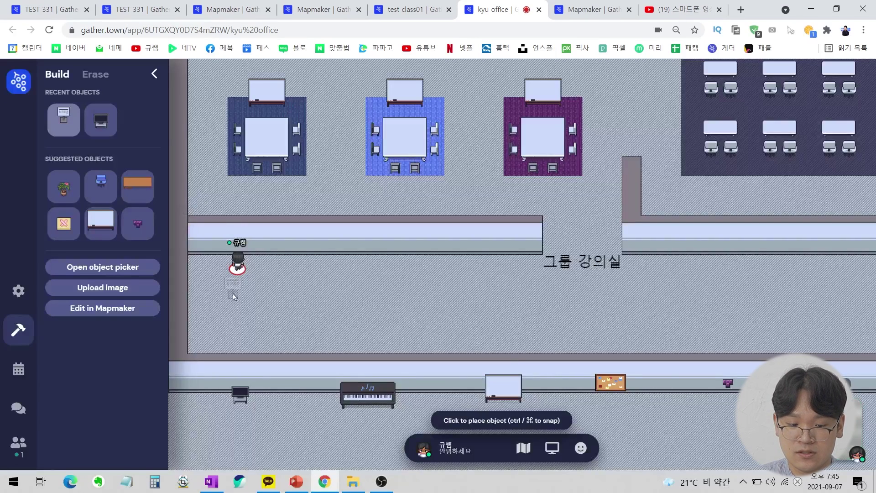
click(242, 251)
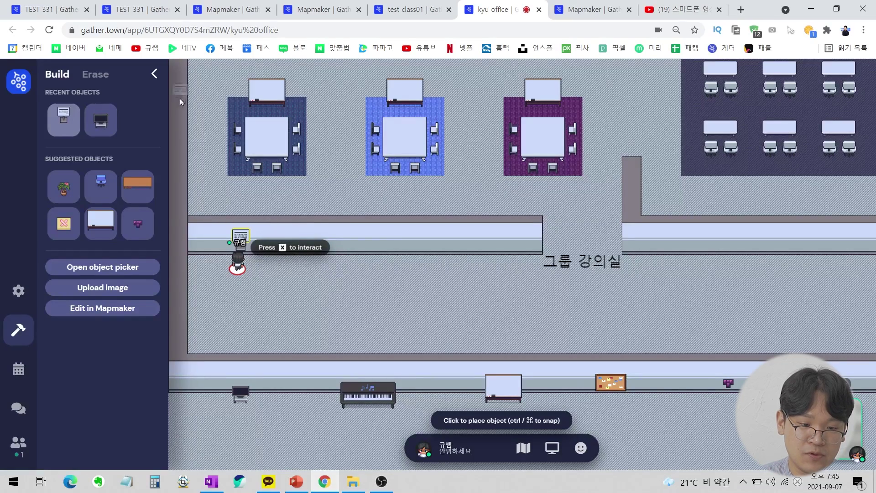
Hide the Build tools, open the bulletin note, follow its YouTube link, then close both.
click(156, 74)
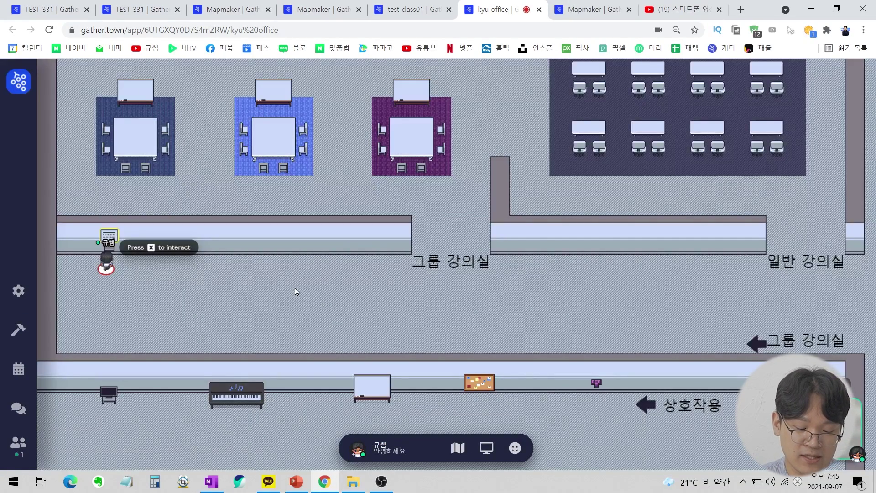
key(x)
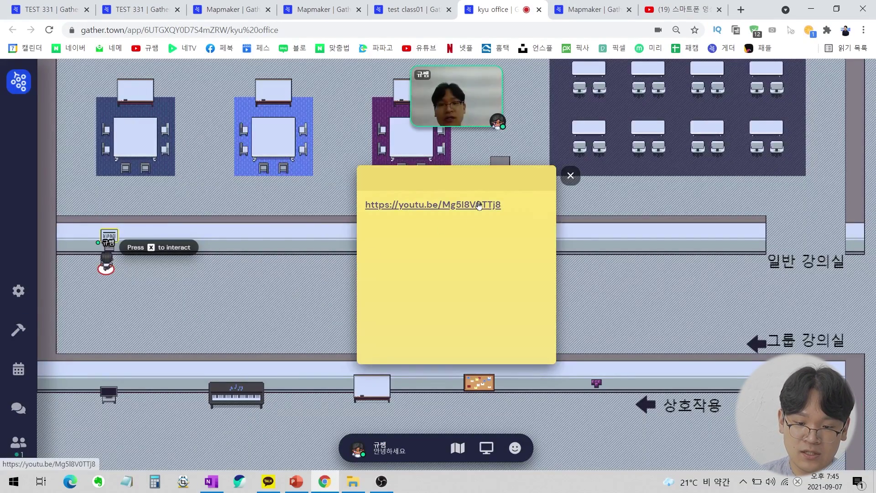
click(479, 204)
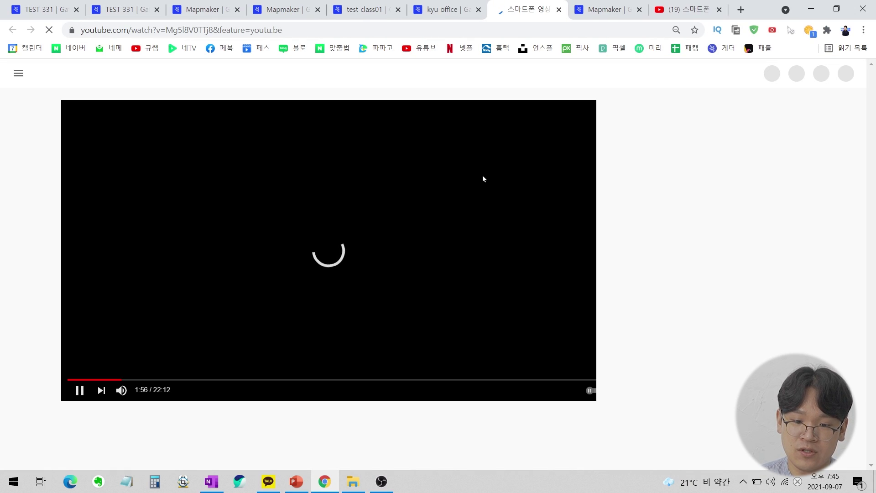
click(559, 9)
click(568, 176)
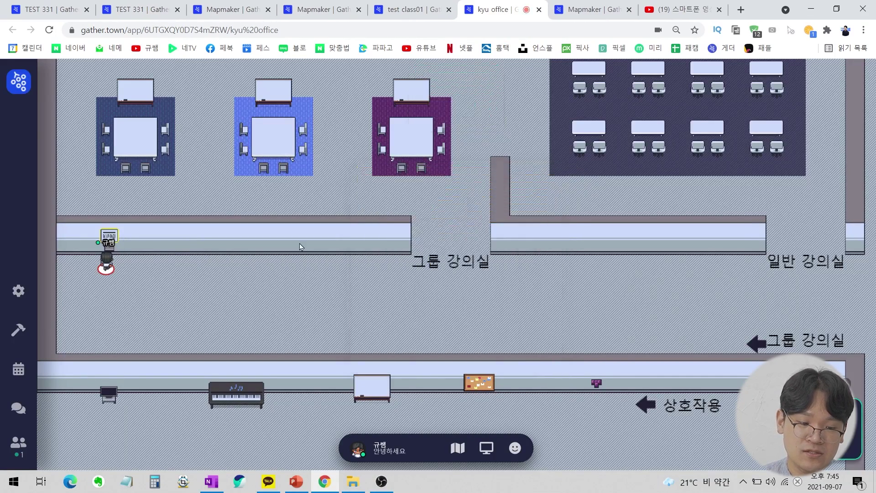
Walk the avatar past the TV and notice board and right along the upper corridor.
key(Down)
key(Down)
key(Down)
key(Down)
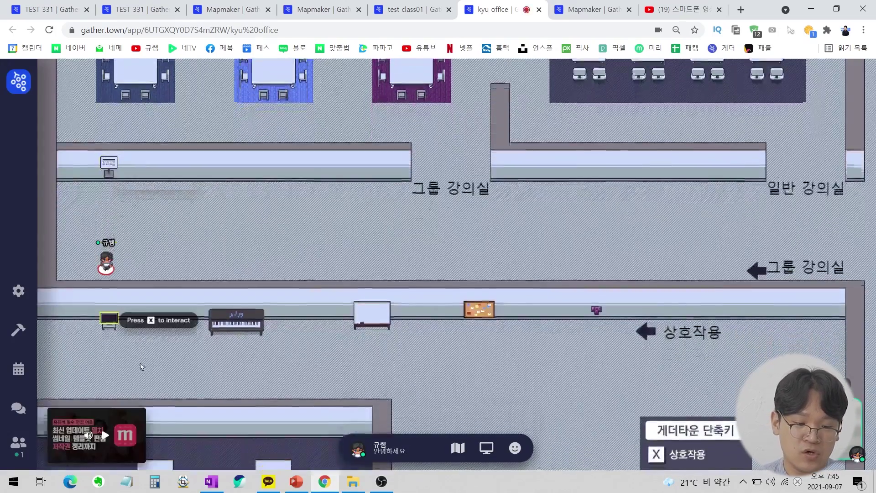
key(Up)
key(Up)
key(Up)
key(Up)
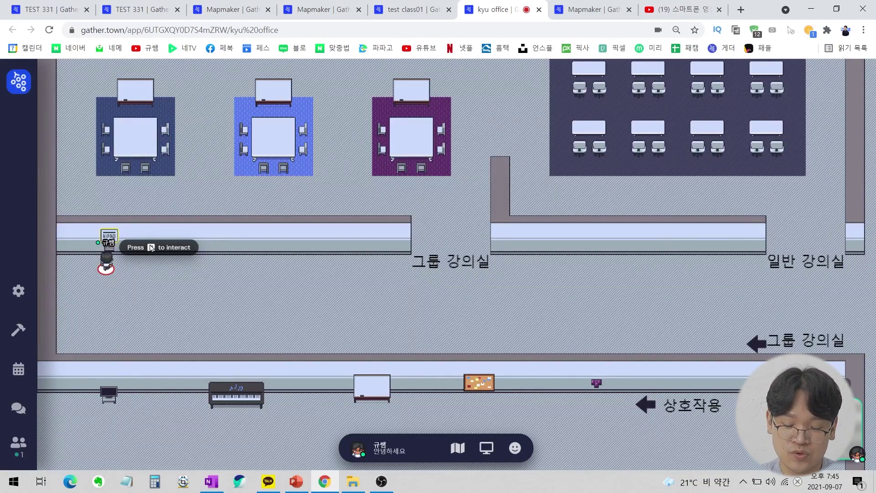
key(Right)
key(Right)
key(Right)
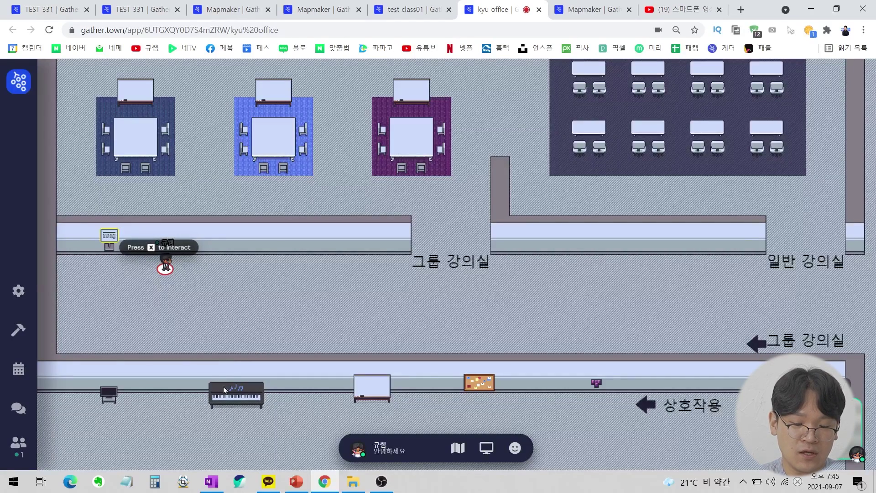
Search 'pi' and place a Piano in the upper corridor beside the notice board, then close Build.
click(24, 326)
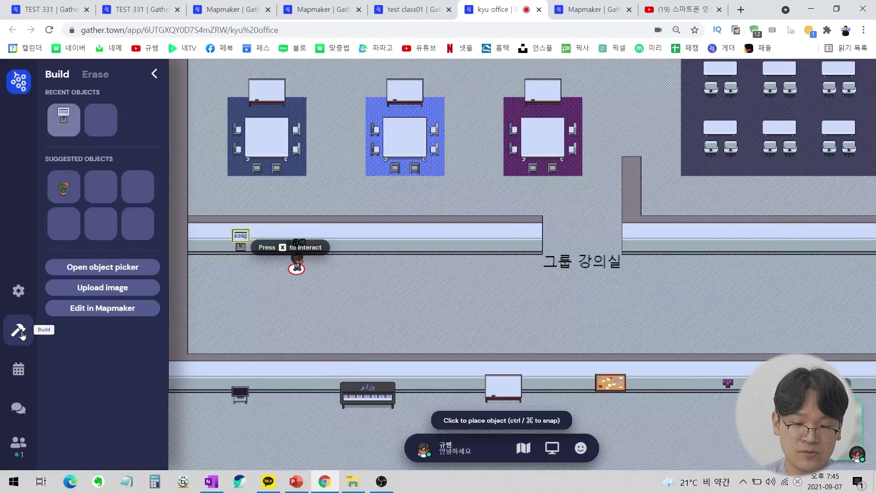
click(102, 267)
text(ㅣ)
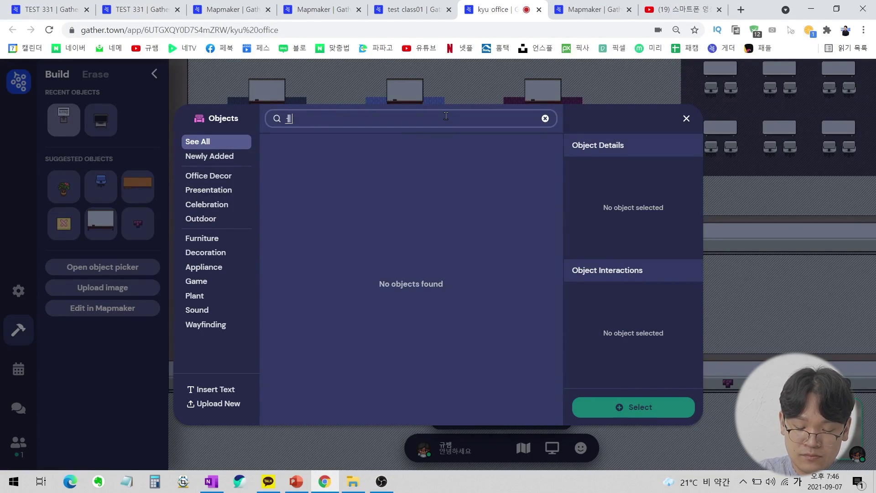
key(BackSpace)
text(pi)
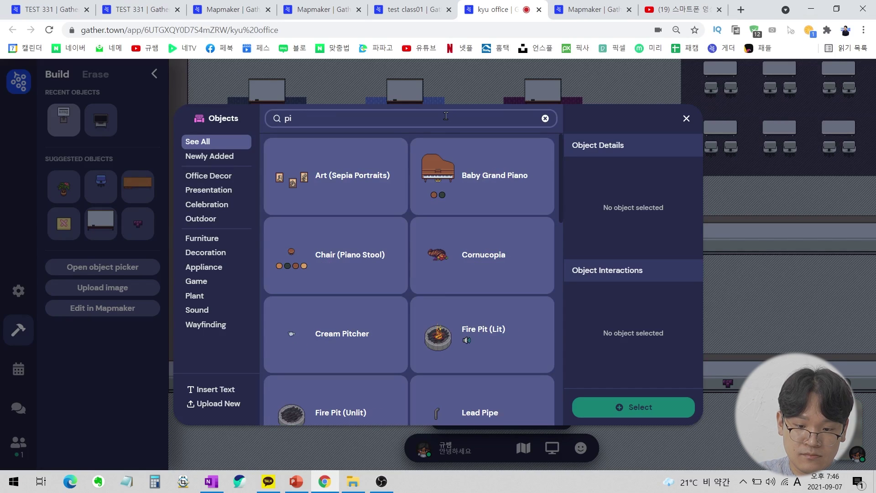
scroll(410, 230, down, 5)
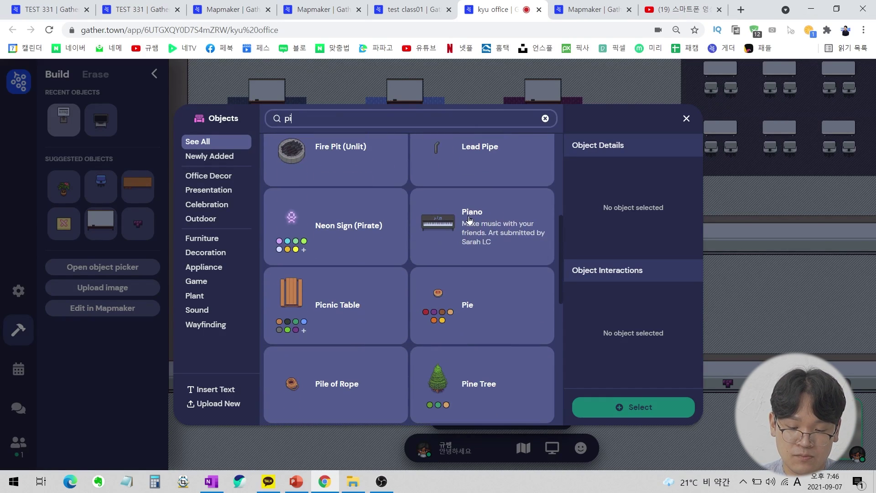
click(511, 247)
click(631, 405)
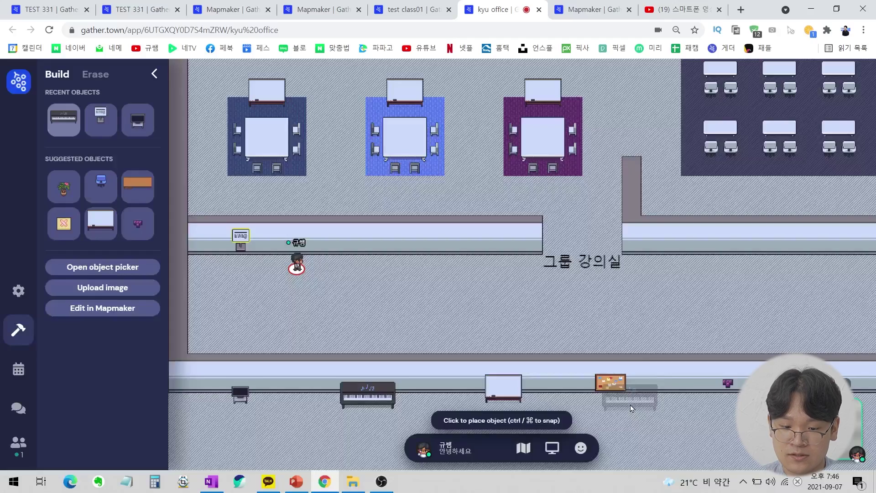
click(362, 257)
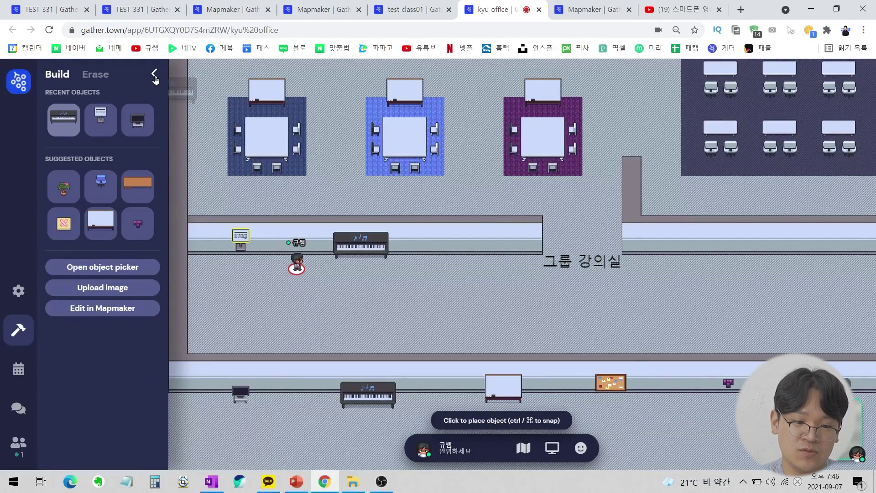
click(154, 74)
key(Right)
key(Right)
key(Right)
key(Right)
key(Right)
key(Left)
key(Left)
key(x)
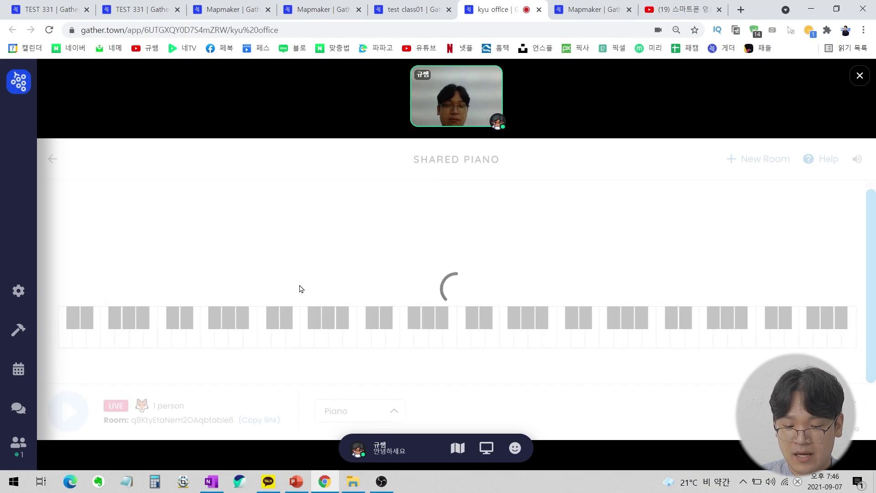
click(521, 346)
click(523, 345)
click(534, 343)
click(860, 76)
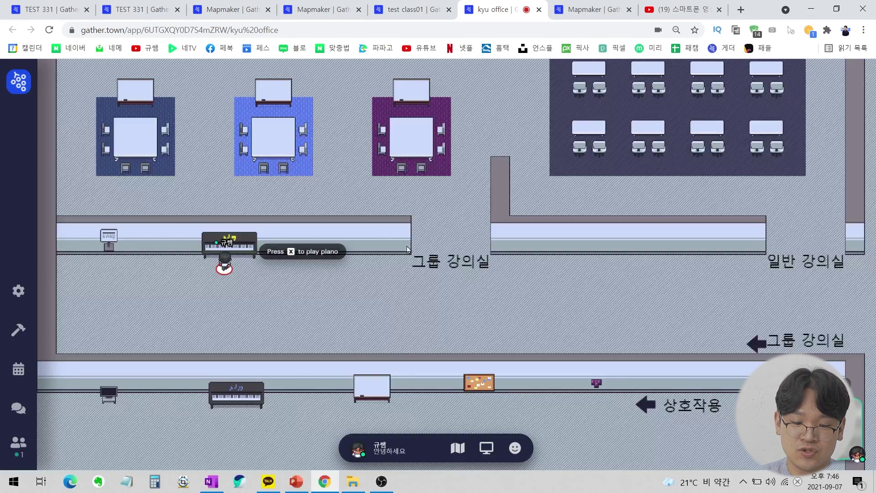
key(Right)
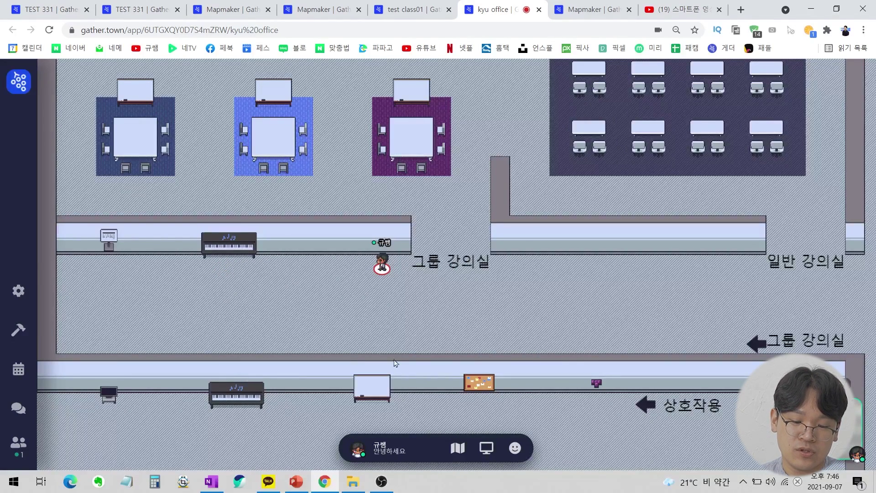
key(Right)
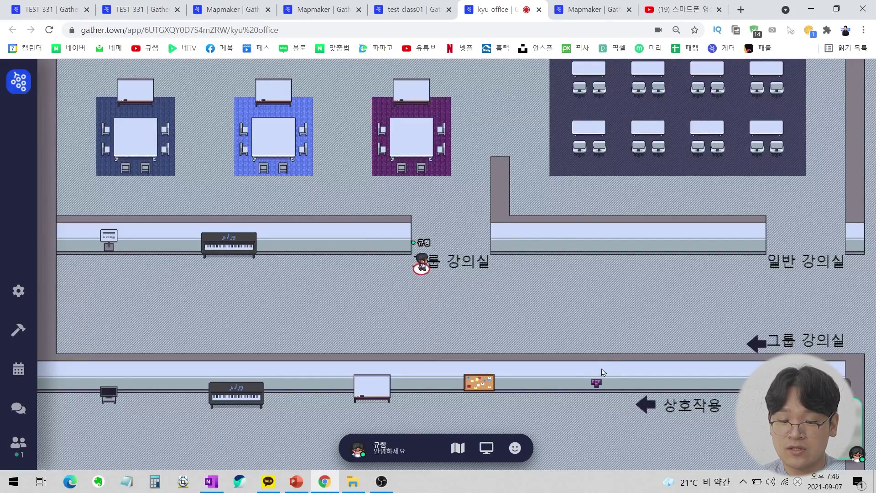
key(Down)
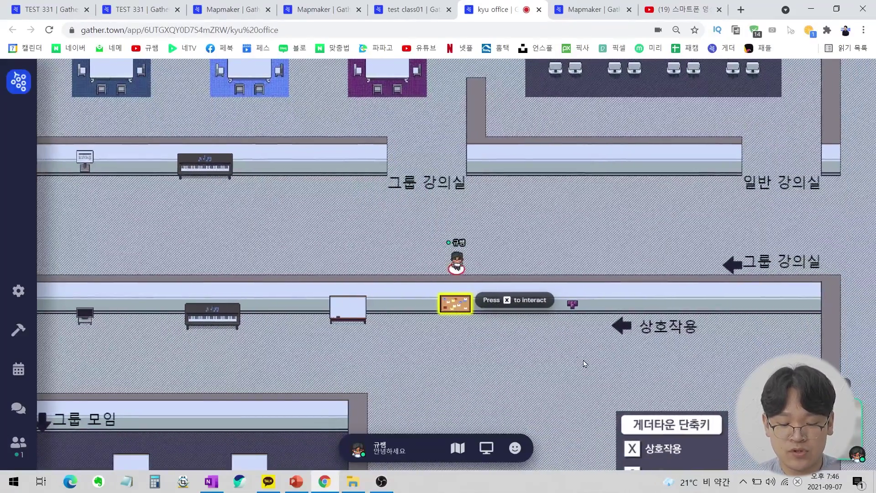
key(x)
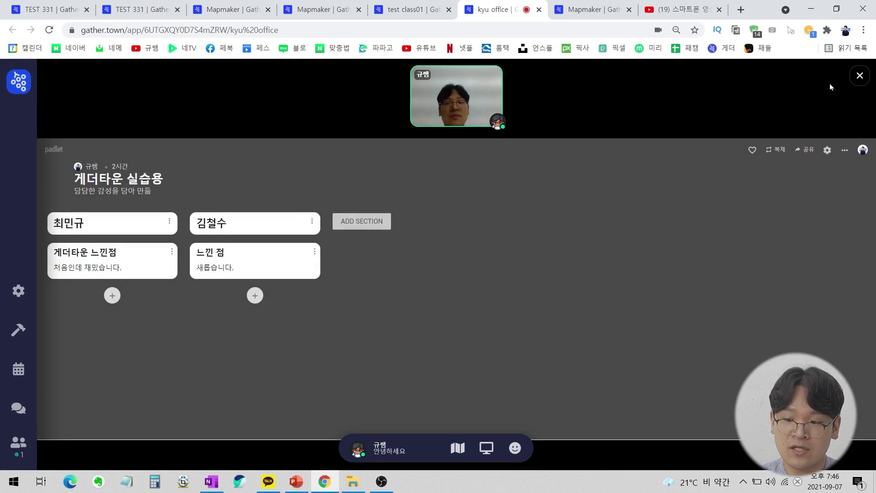
click(861, 76)
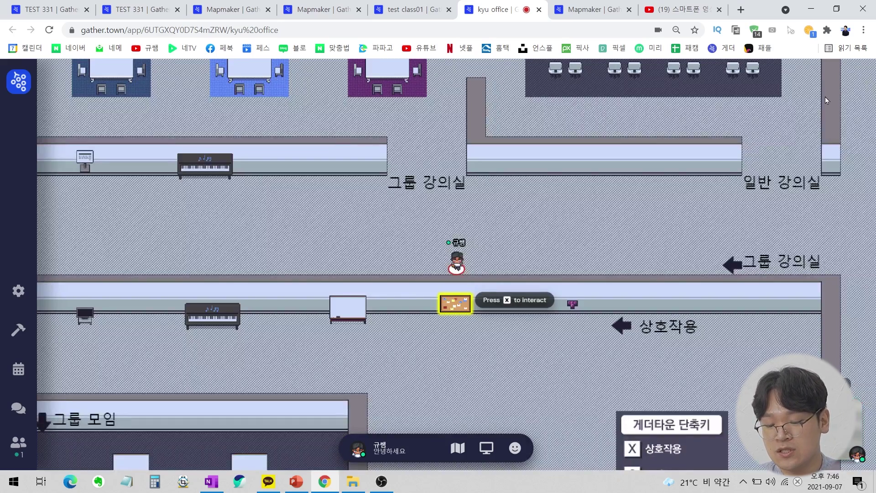
key(Up)
key(Right)
key(Right)
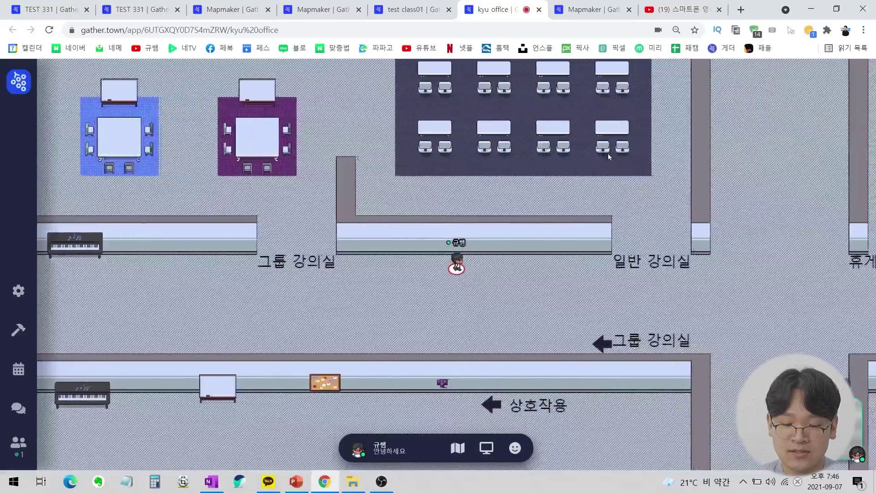
key(Down)
key(Right)
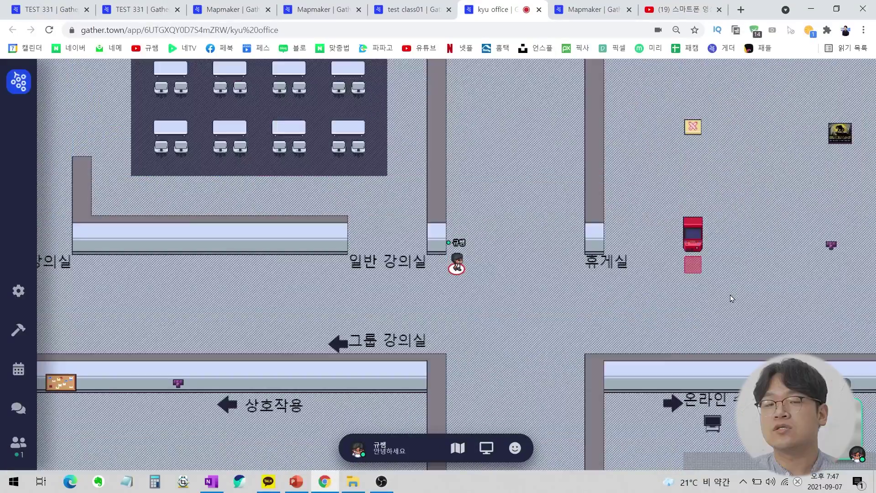
key(Down)
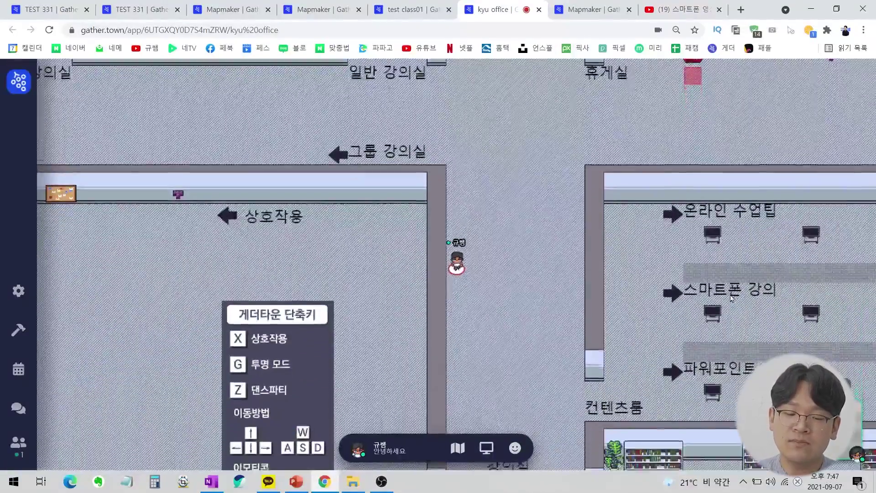
key(Down)
key(Left)
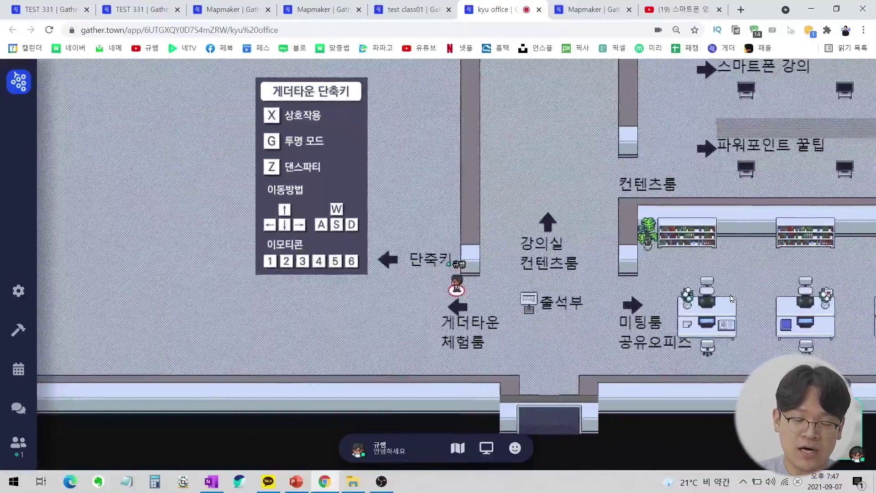
key(Left)
key(Up)
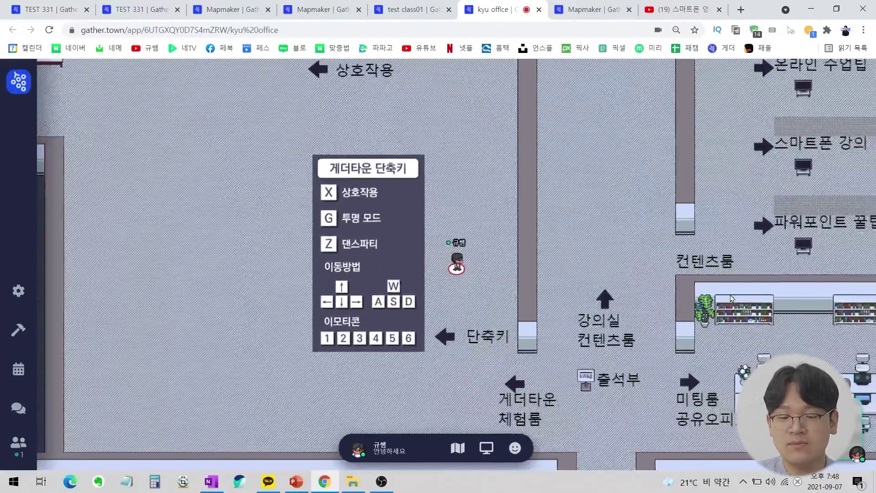
key(Up)
key(Down)
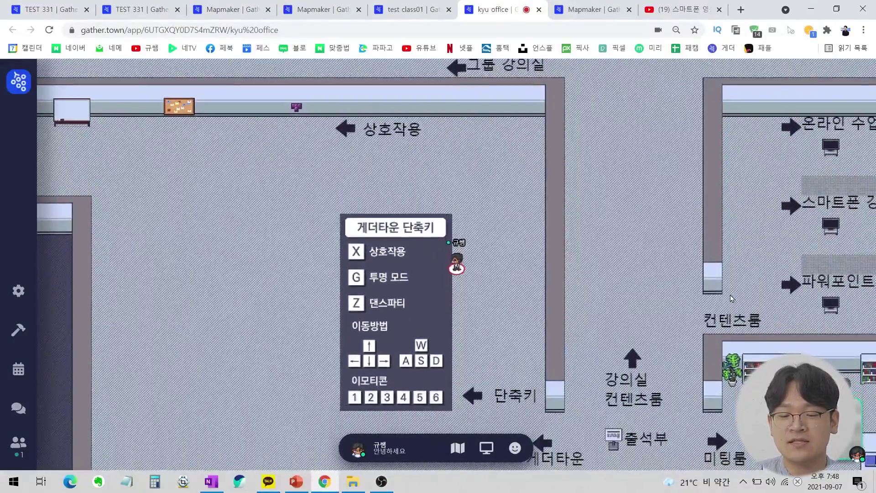
key(Down)
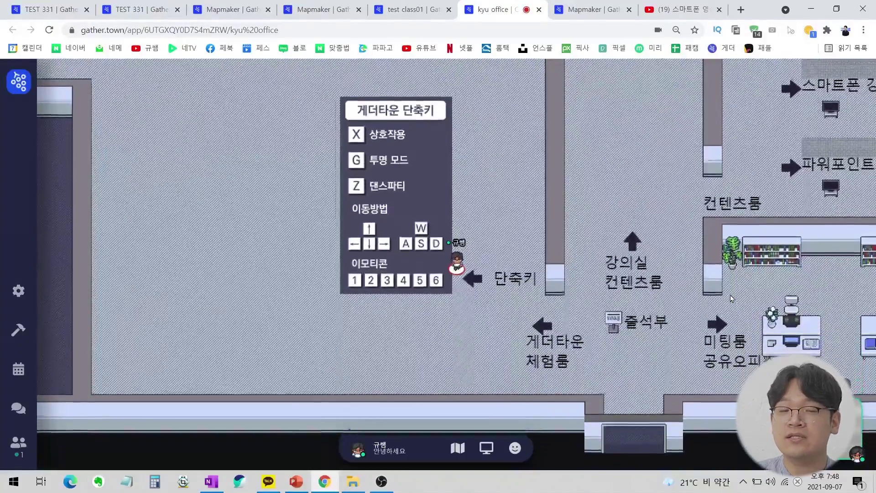
key(Up)
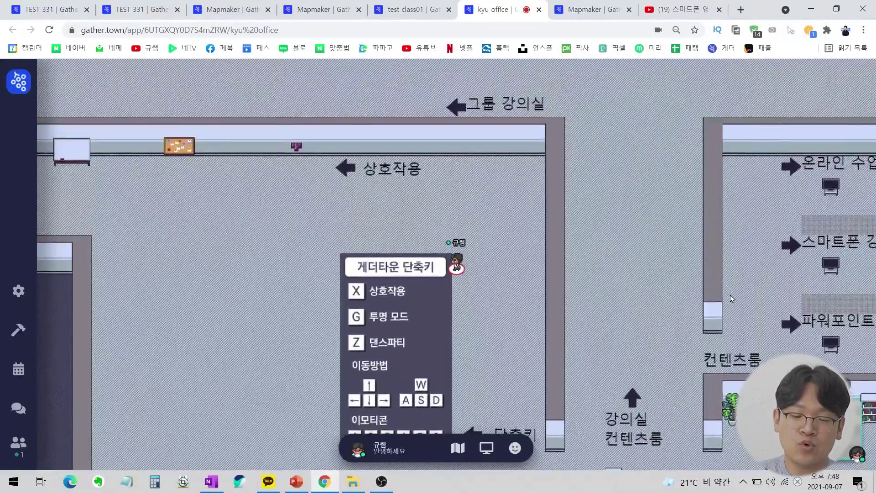
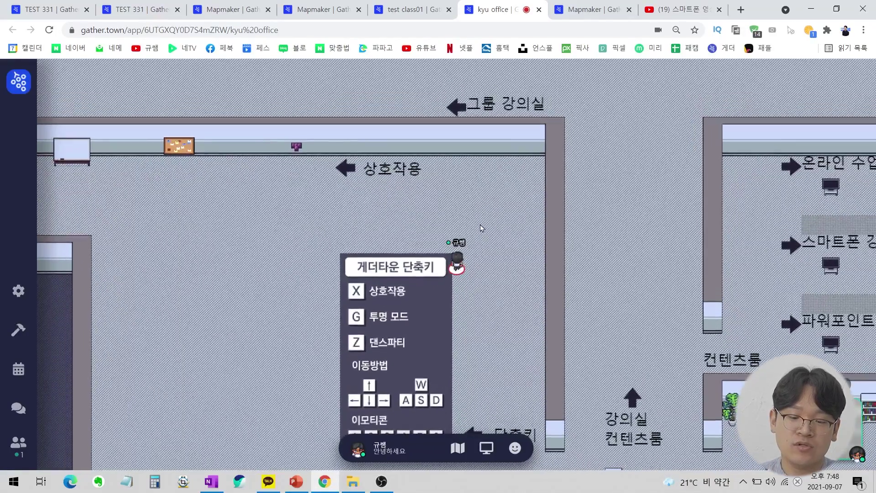
Walk the avatar down beside the shortcut guide sign and bring up a blank Notepad.
key(Down)
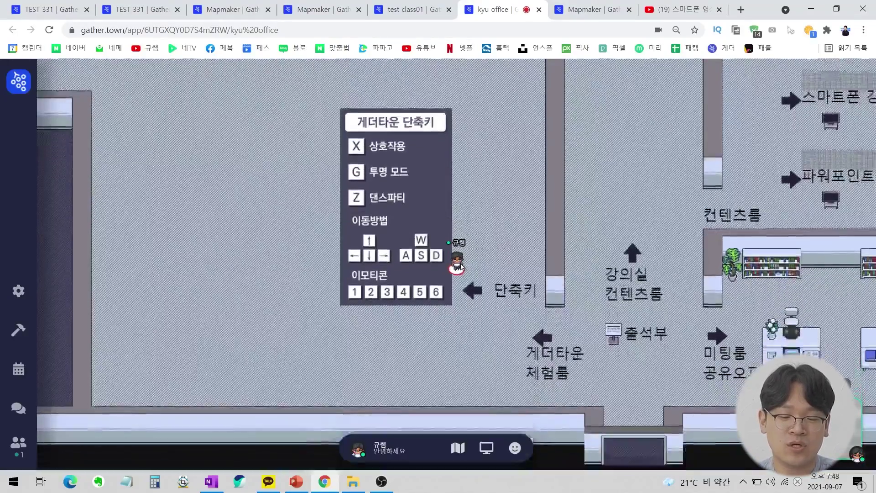
key(Up)
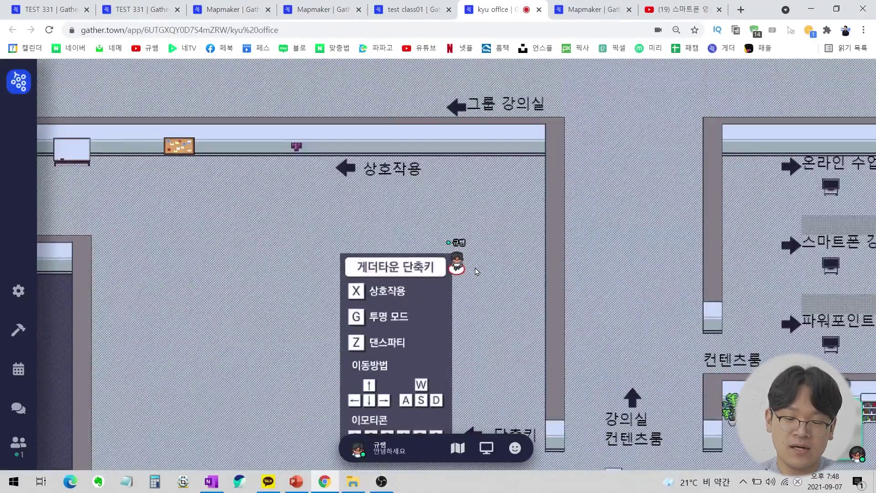
key(Down)
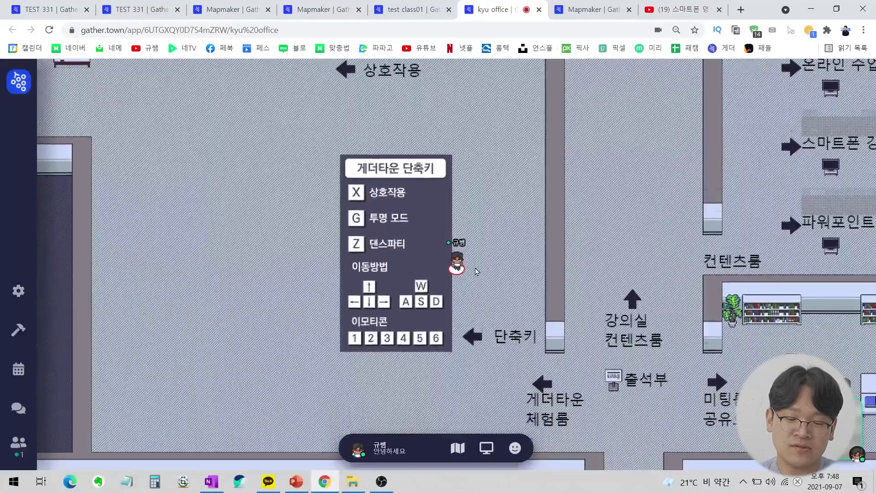
key(Down)
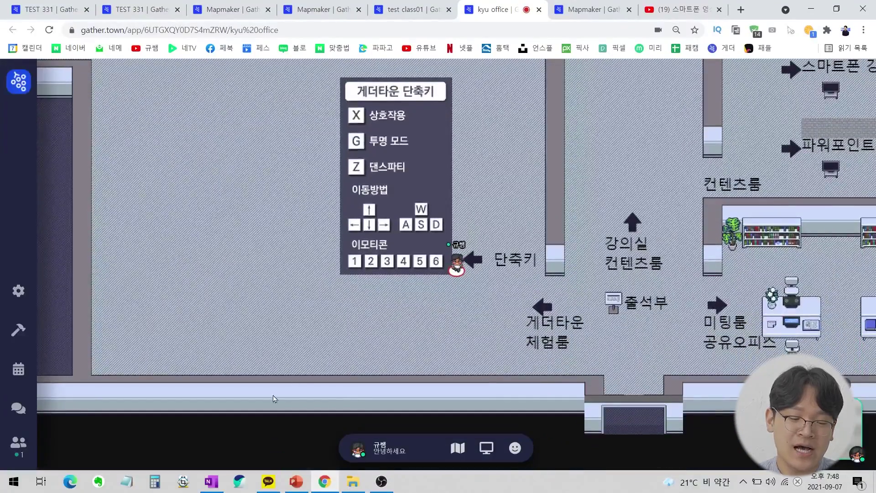
click(129, 482)
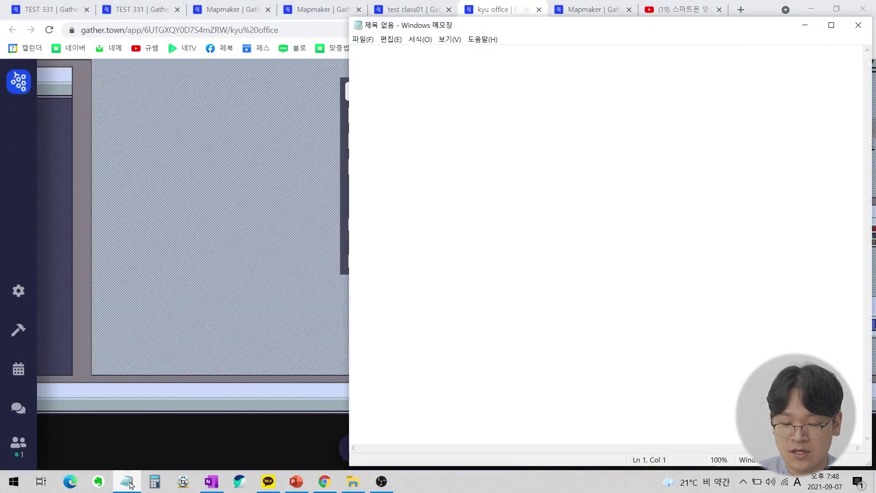
Compute 32 × 9 in Calculator.
click(128, 482)
click(155, 482)
text(32)
key(asterisk)
text(9)
key(Return)
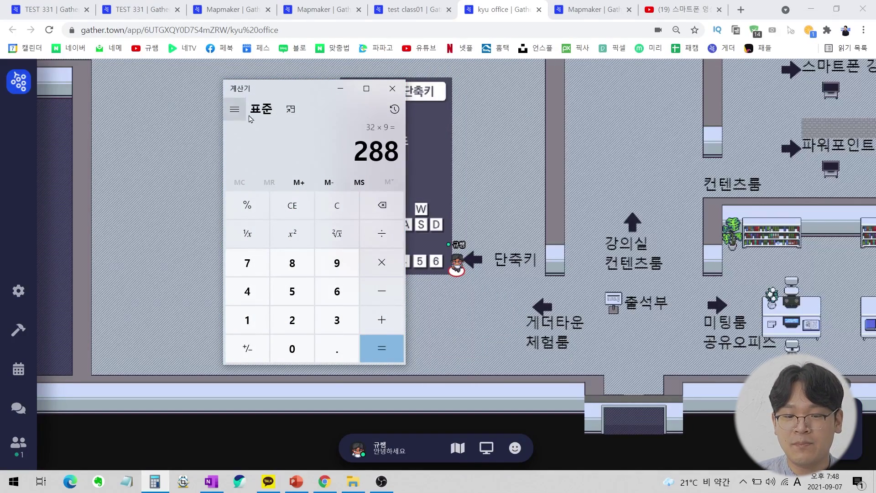
click(392, 89)
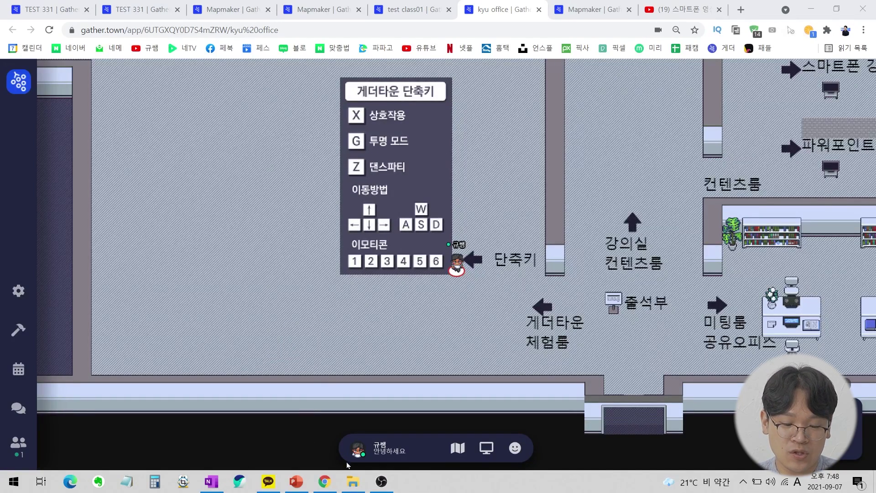
In the #게더타운 folder, check 단축키.png's details showing 520 x 914 pixels.
click(354, 482)
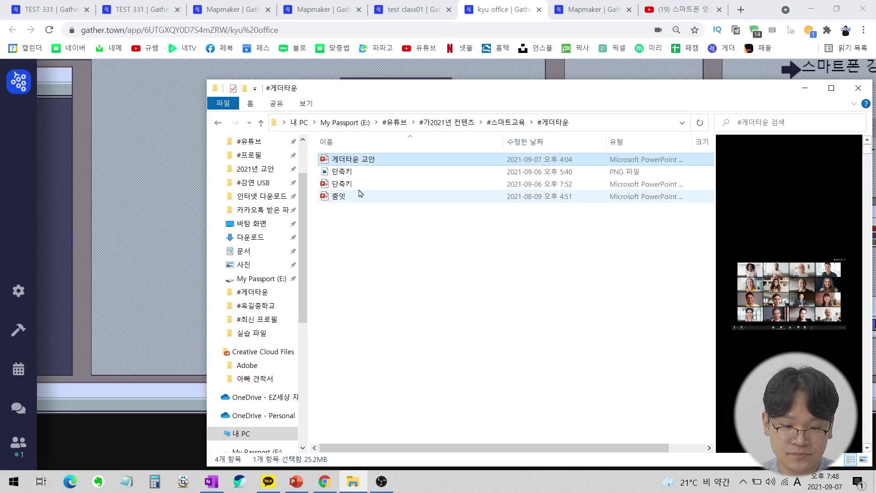
click(361, 172)
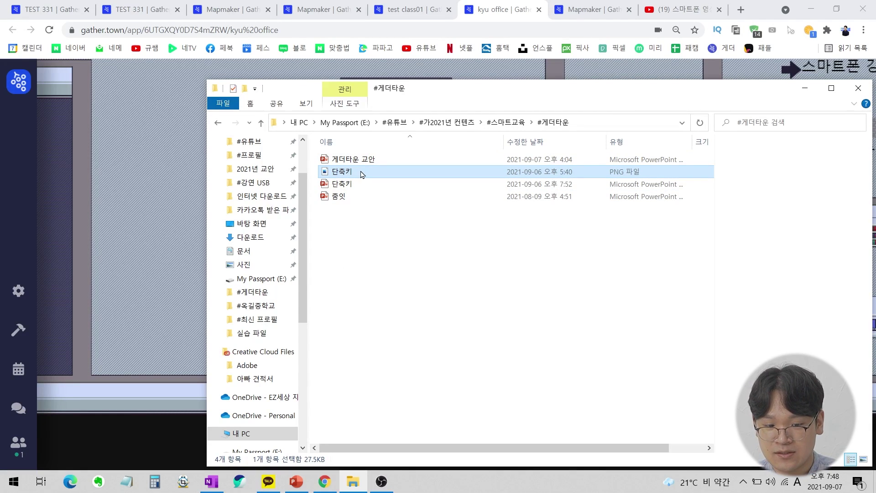
click(360, 184)
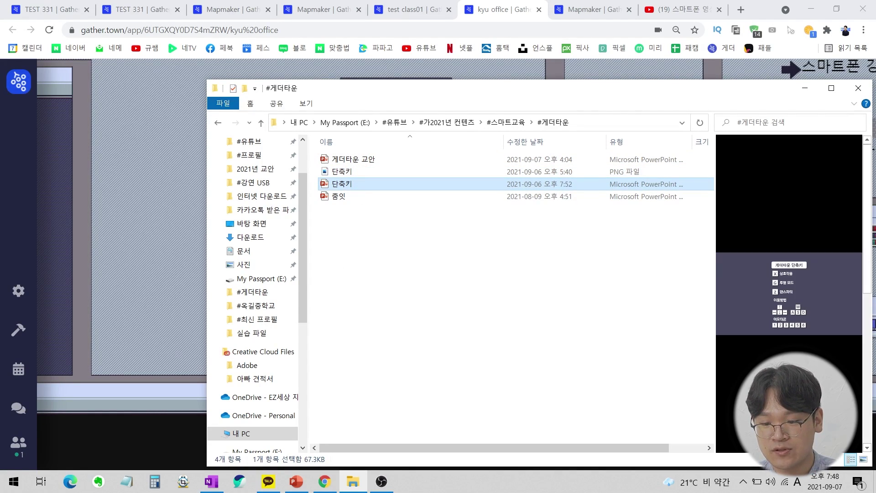
click(374, 173)
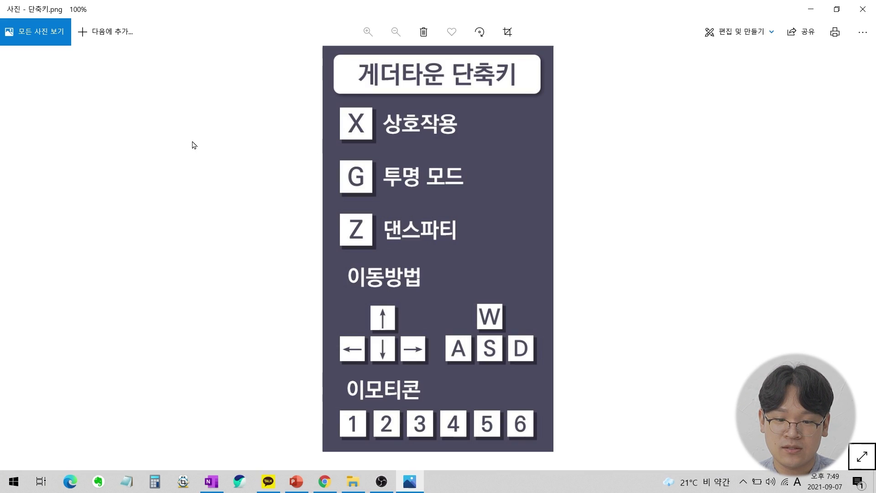
click(864, 9)
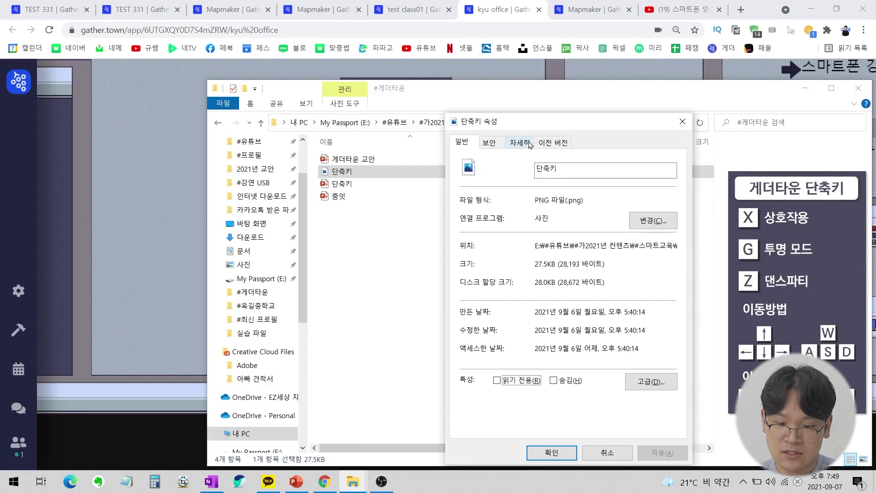
click(527, 144)
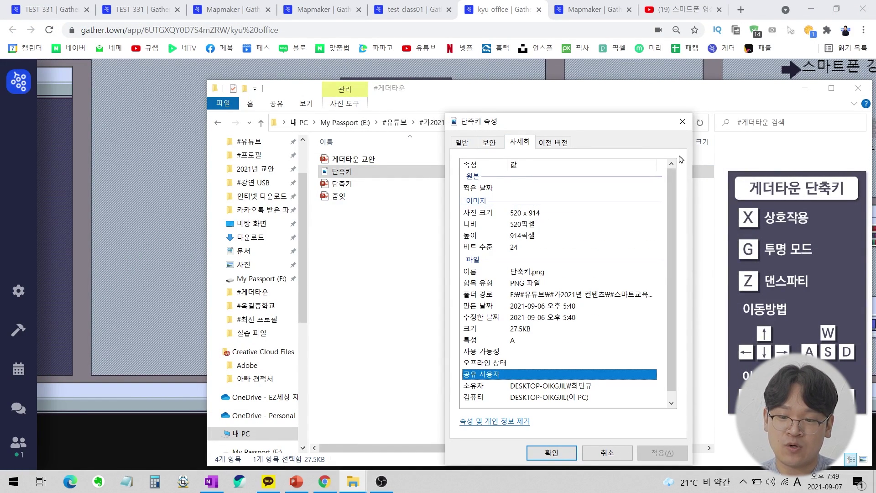
click(684, 122)
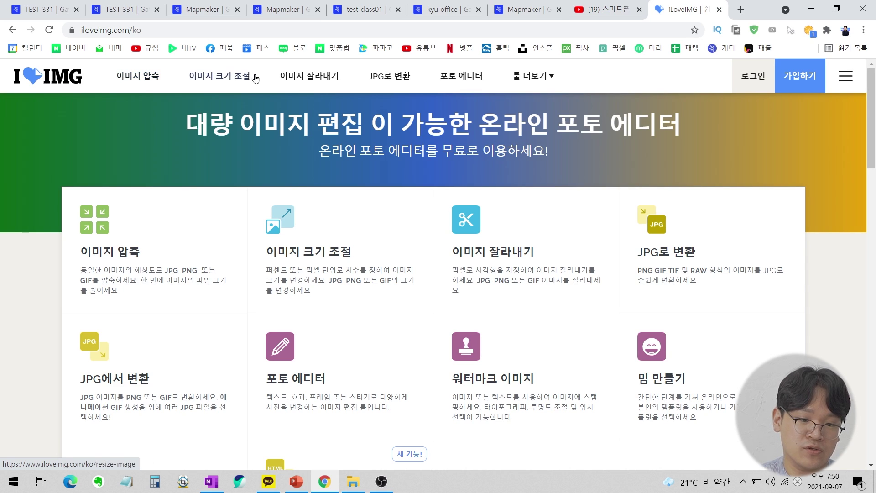
Load 단축키.png into iLoveIMG's 이미지 크기 조절 resize tool.
click(229, 82)
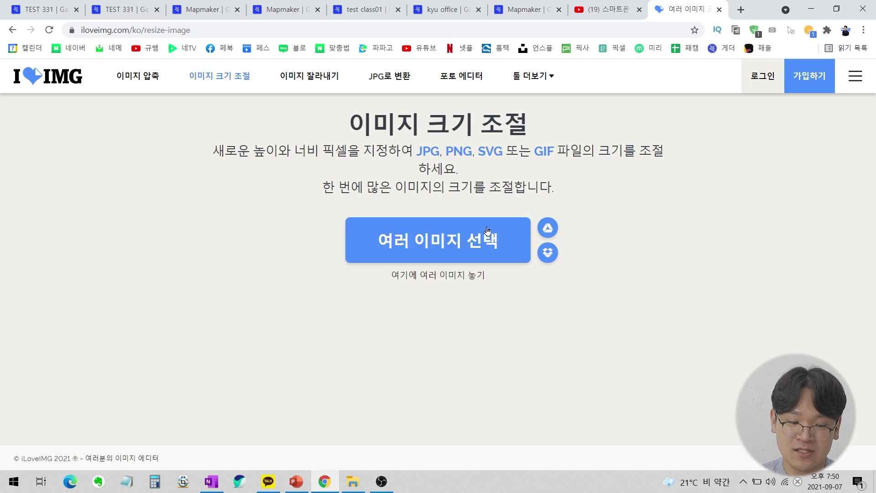
click(353, 482)
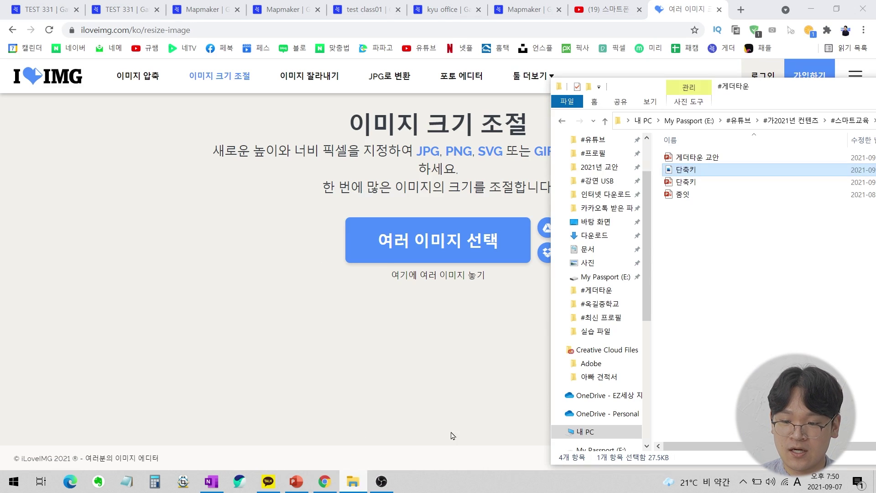
drag(687, 172, 425, 261)
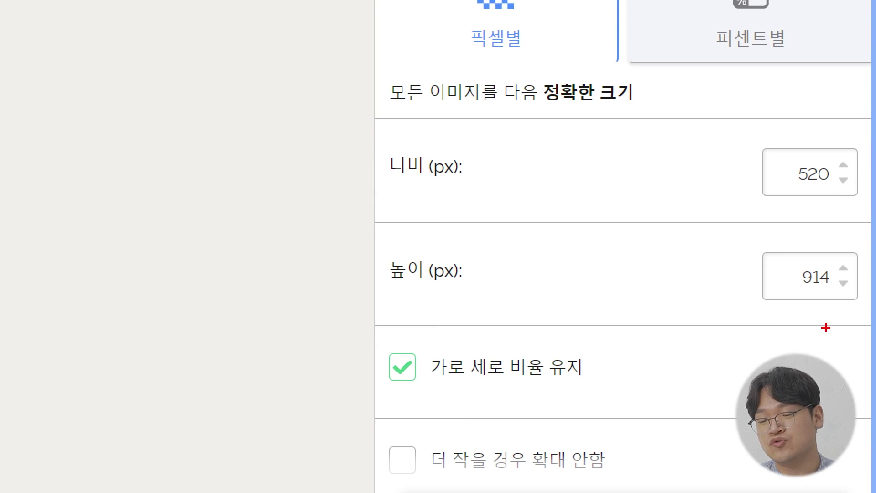
drag(843, 282, 858, 316)
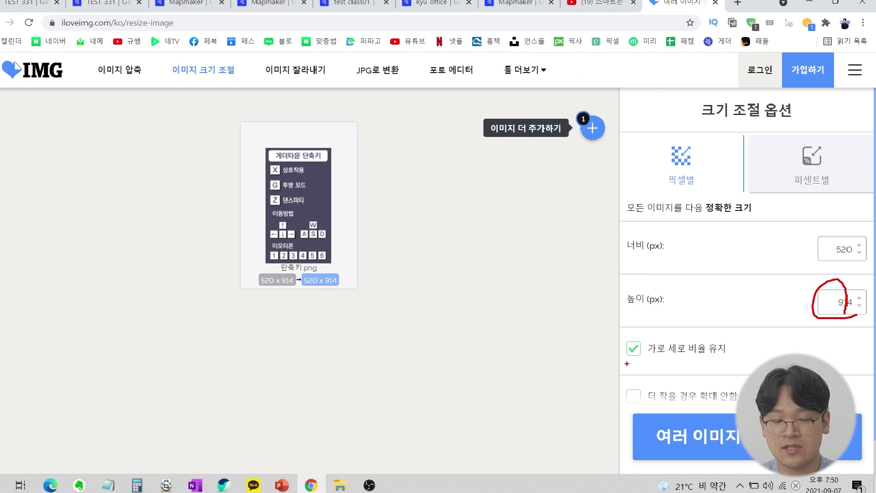
key(Escape)
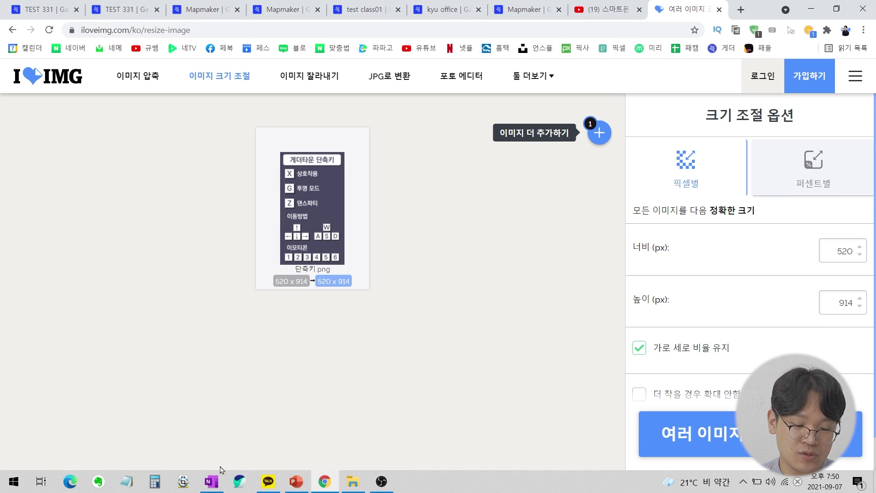
Resize the image to 288 pixels tall (164 x 288), using Calculator for 32 × 9.
click(155, 482)
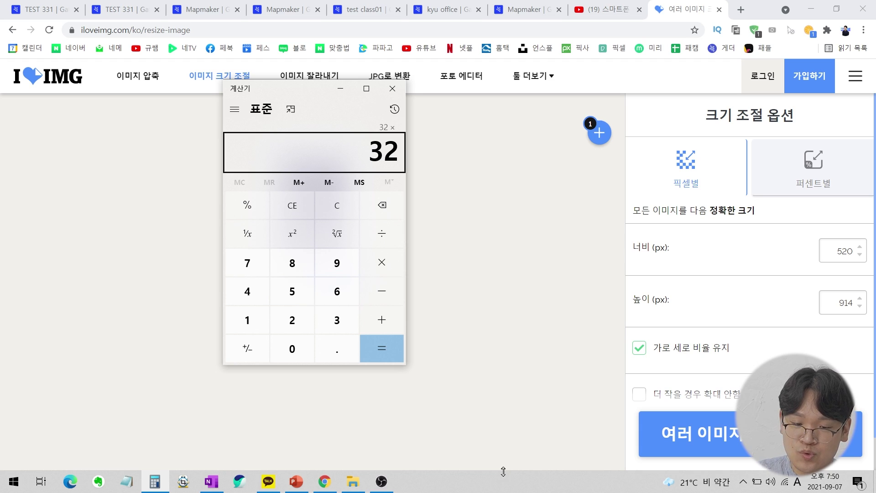
text(9)
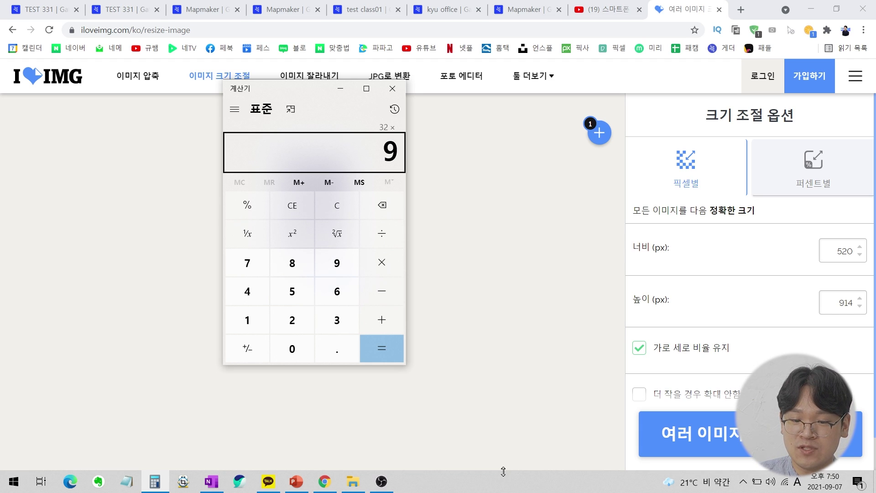
key(Return)
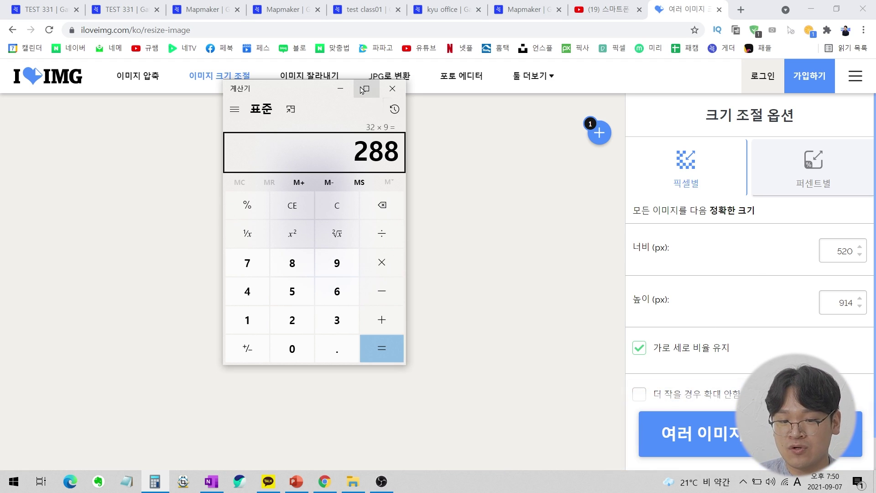
click(340, 88)
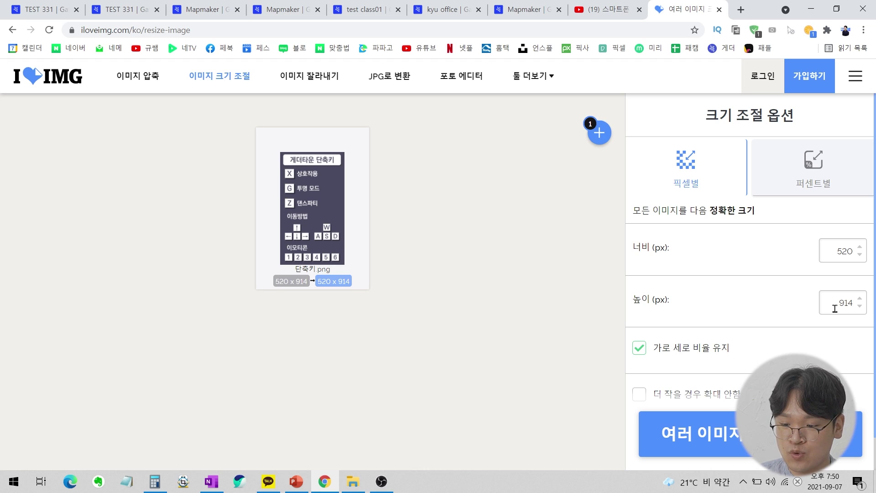
drag(835, 309, 868, 309)
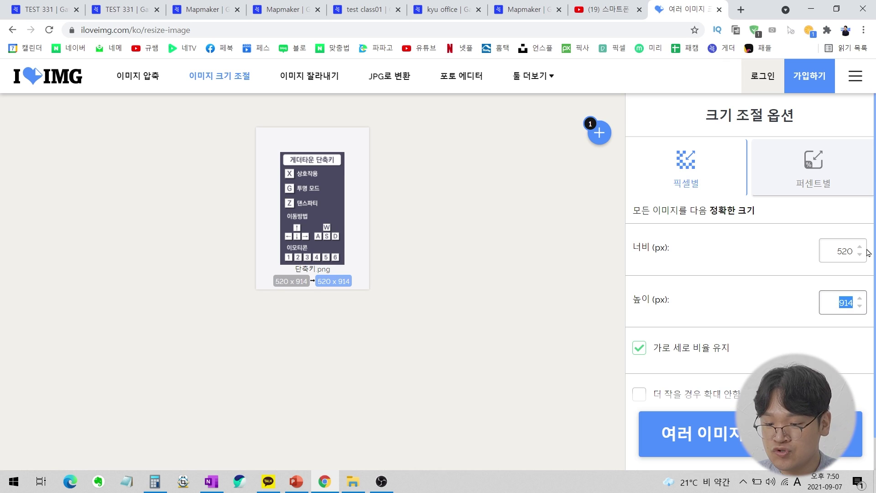
text(288)
click(829, 344)
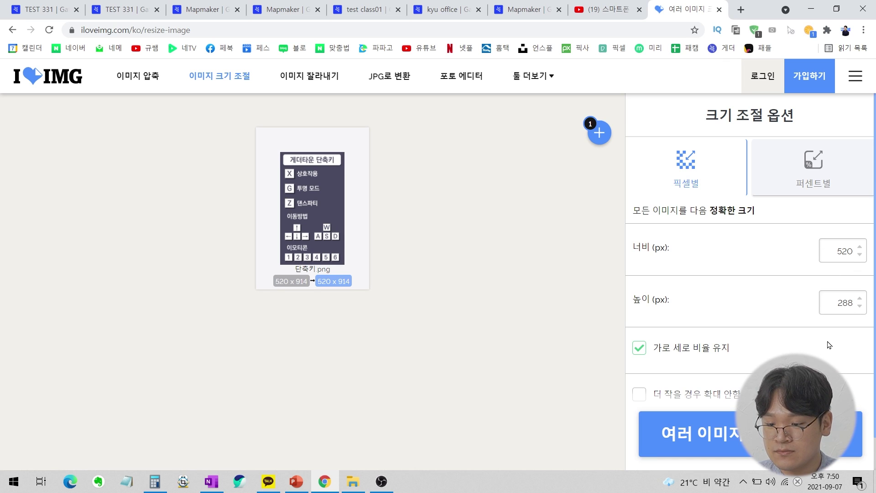
click(799, 433)
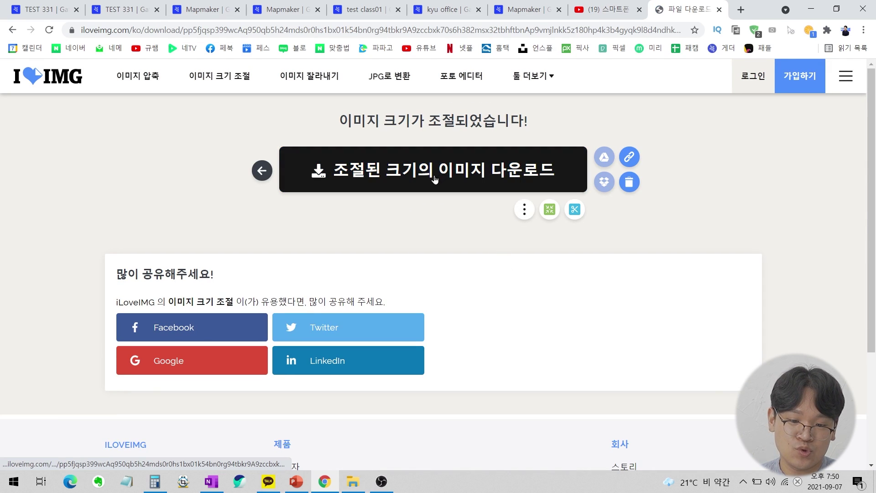
Download the resized image as 단축키 (3).png and drag it out of its folder.
click(469, 173)
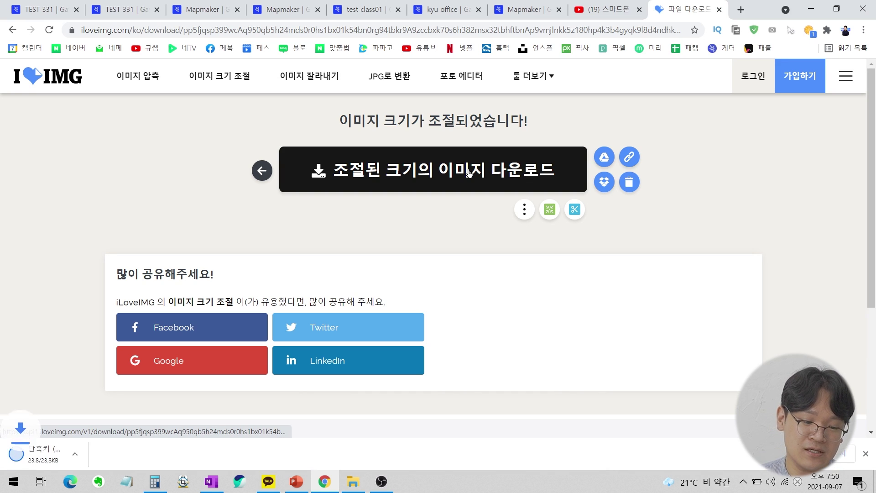
click(46, 452)
right_click(274, 329)
click(285, 331)
drag(285, 333, 48, 145)
Return to the kyu office space in Gather and open the Build panel.
click(593, 13)
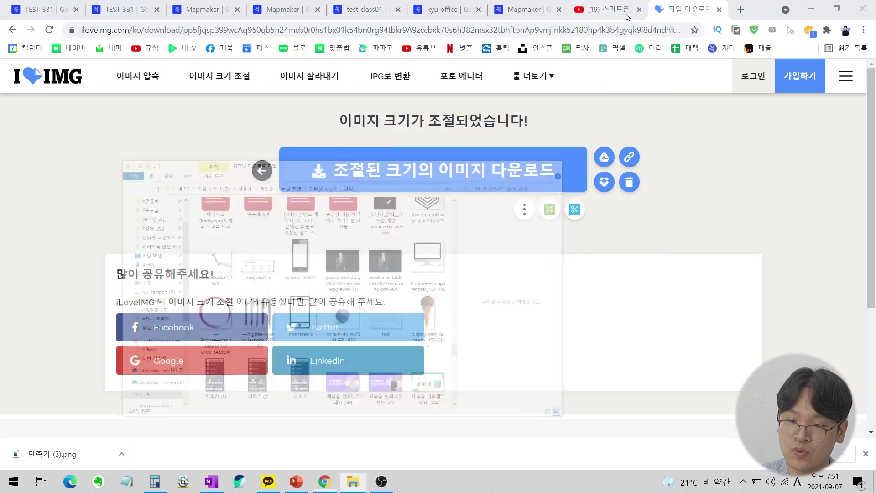
click(530, 10)
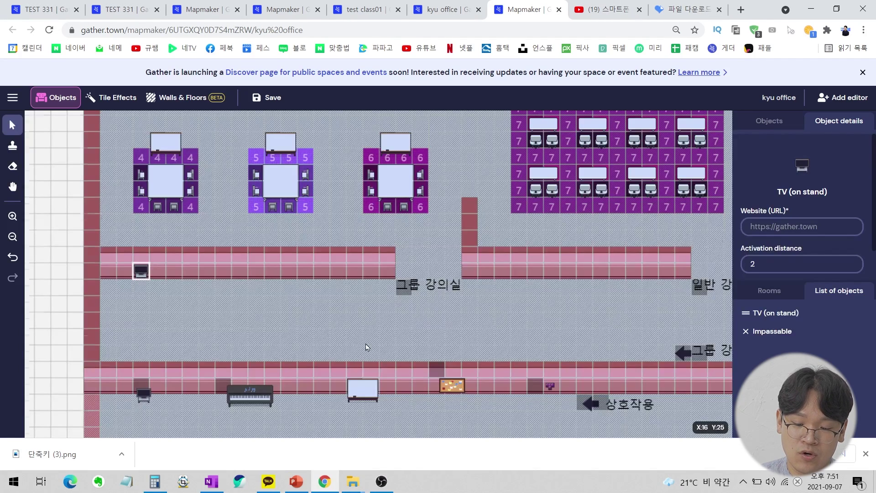
scroll(223, 314, down, 10)
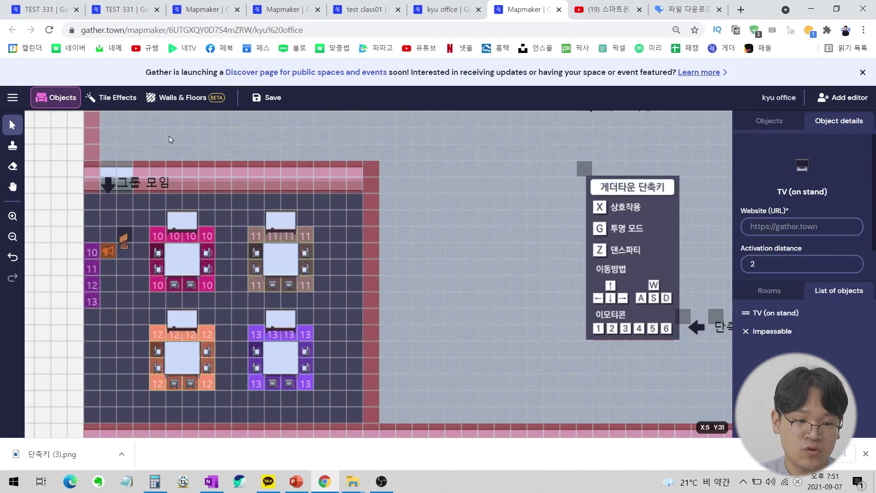
click(445, 10)
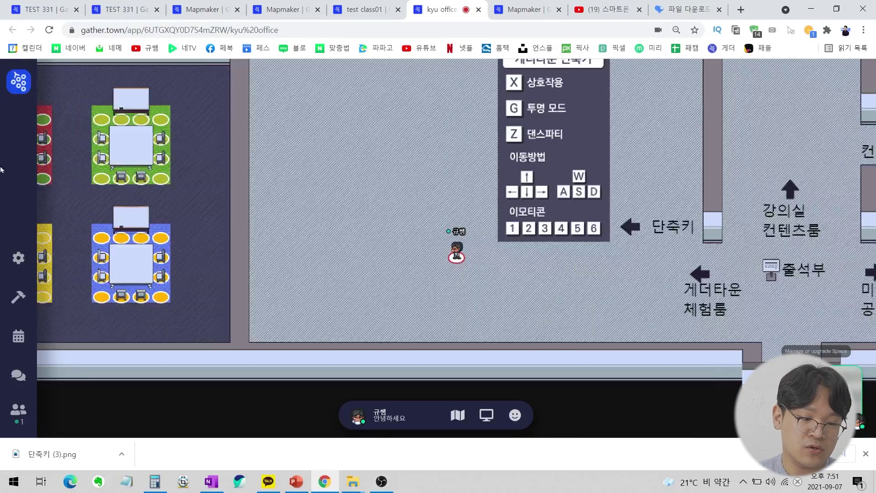
click(17, 298)
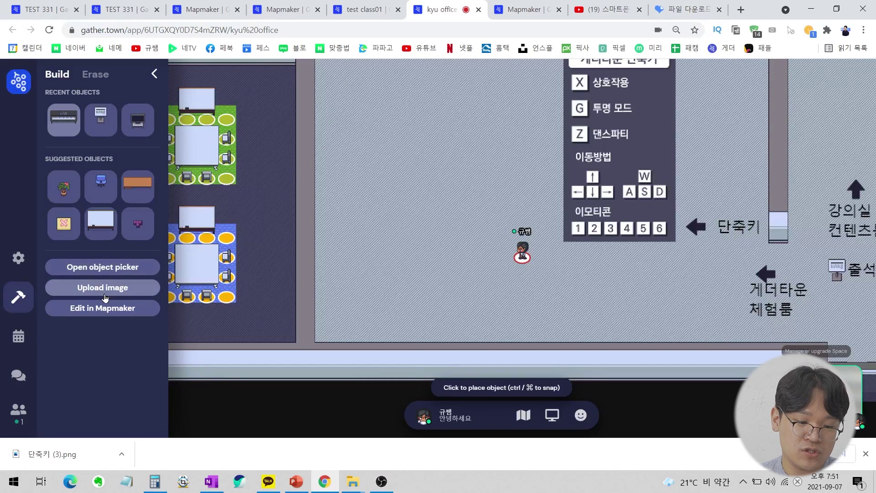
Upload 단축키 (3).png from the Desktop as a custom image object.
click(106, 292)
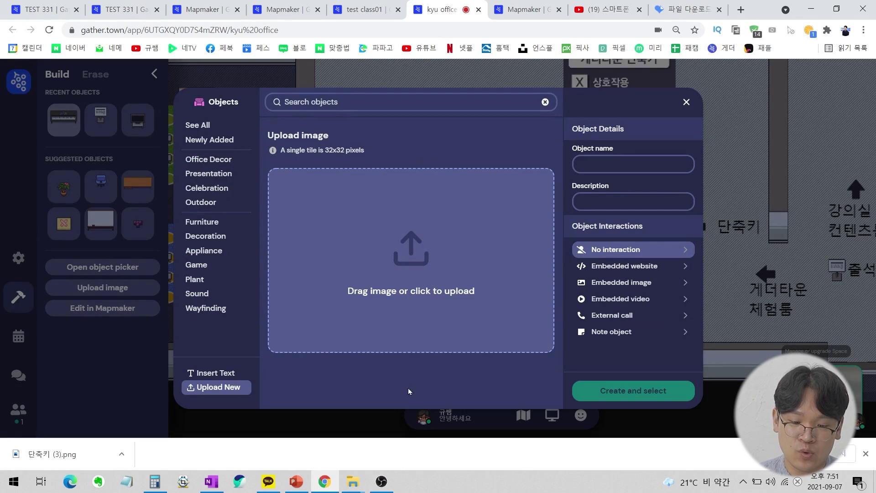
click(445, 258)
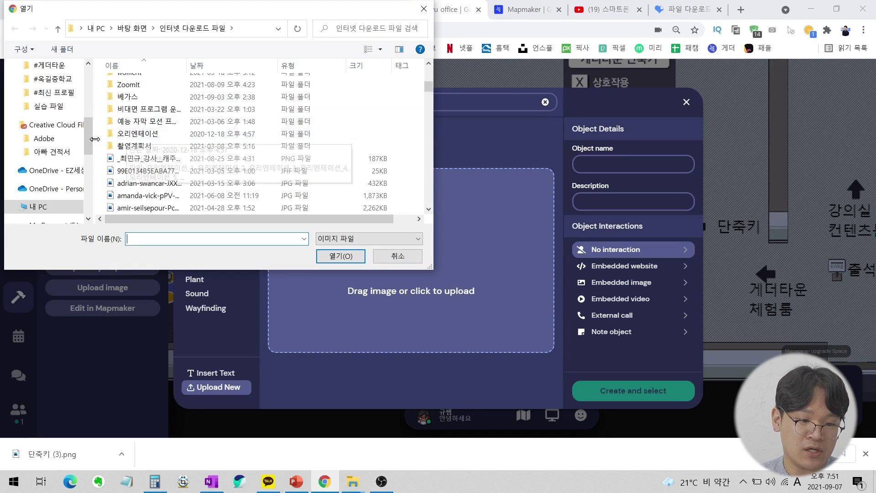
scroll(55, 114, up, 2)
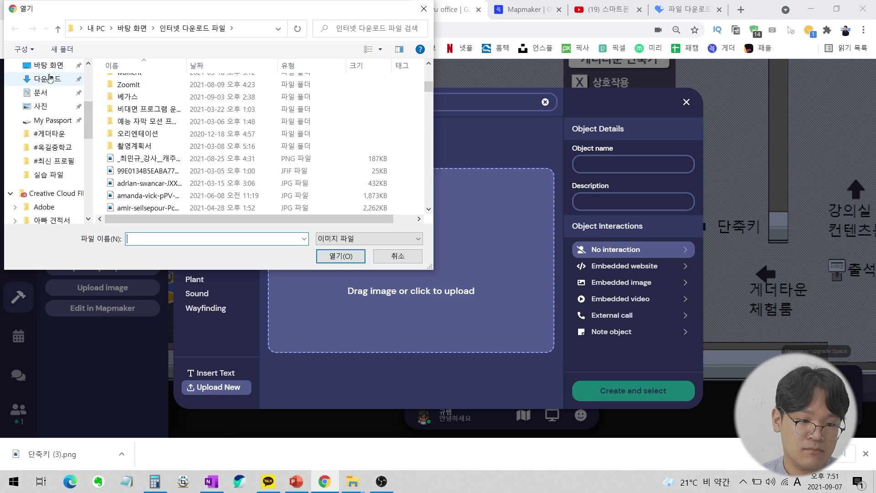
click(48, 65)
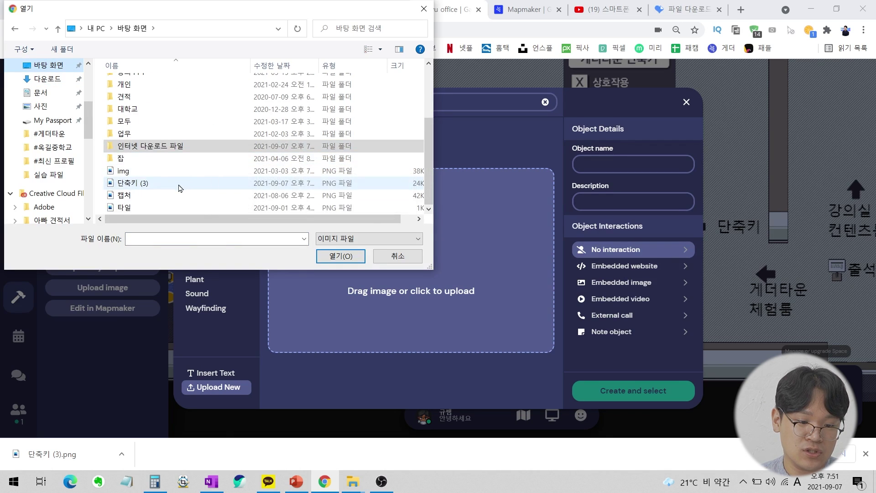
double_click(182, 185)
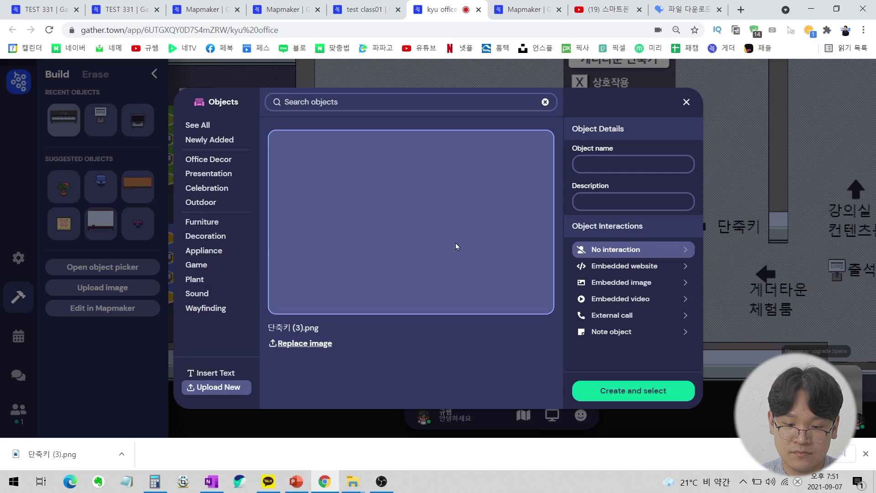
Create the image object, place it left of the existing shortcut sign, and close Build.
click(643, 394)
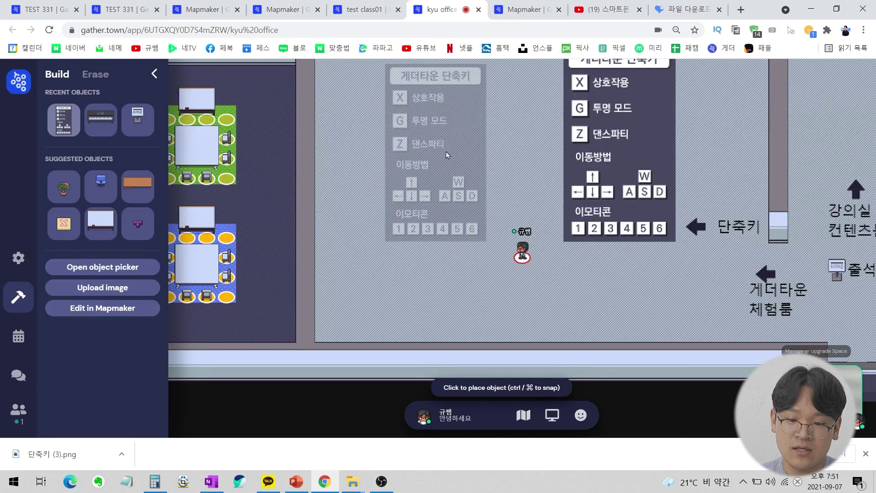
click(447, 154)
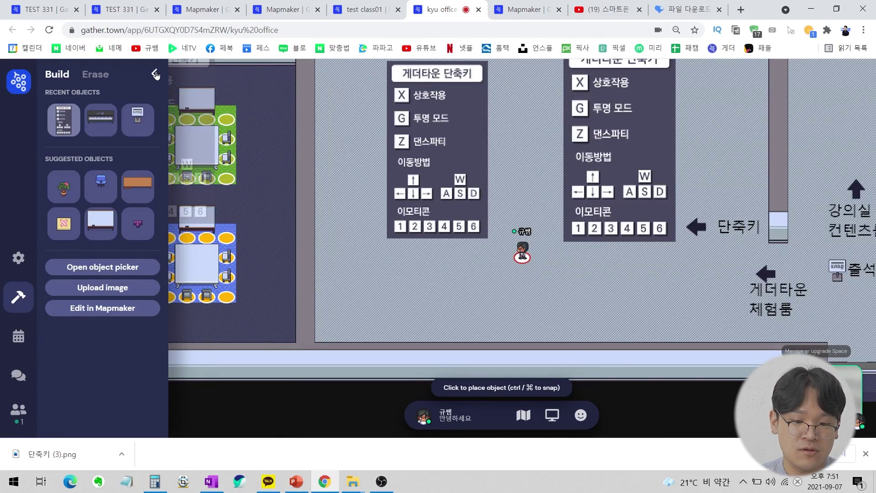
click(154, 74)
Walk the avatar around the new shortcut panel and the original sign.
double_click(404, 213)
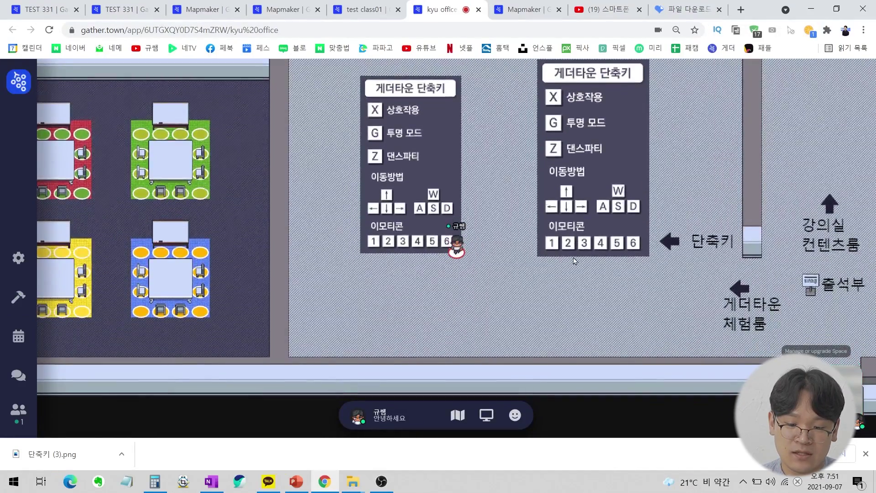
key(Up)
key(Up)
key(Up)
key(Up)
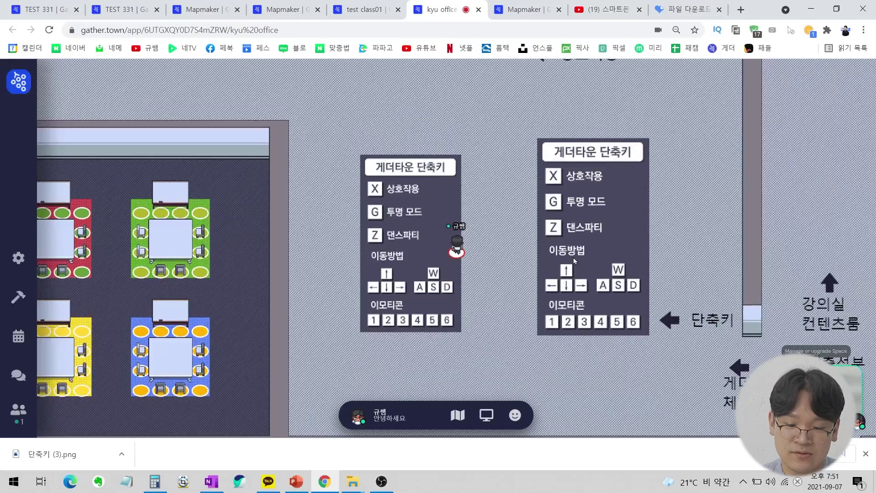
key(Up)
key(Up)
key(Left)
key(Left)
key(Left)
key(Left)
key(Left)
key(Up)
key(Up)
key(Up)
key(Right)
key(Right)
key(Right)
key(Right)
key(Right)
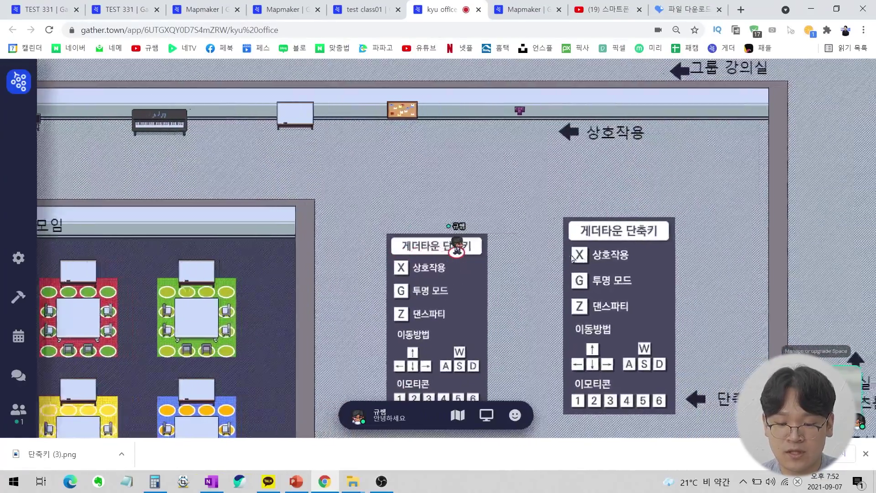
key(Down)
key(Down)
key(Down)
key(Down)
key(Down)
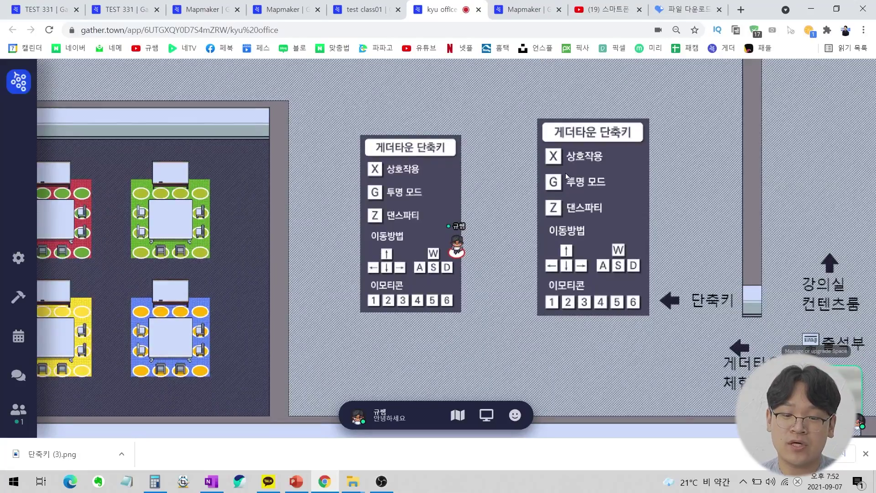
key(Right)
key(Right)
key(Down)
key(Down)
key(Down)
key(Left)
key(Left)
key(Left)
key(Left)
key(Left)
key(Left)
key(Left)
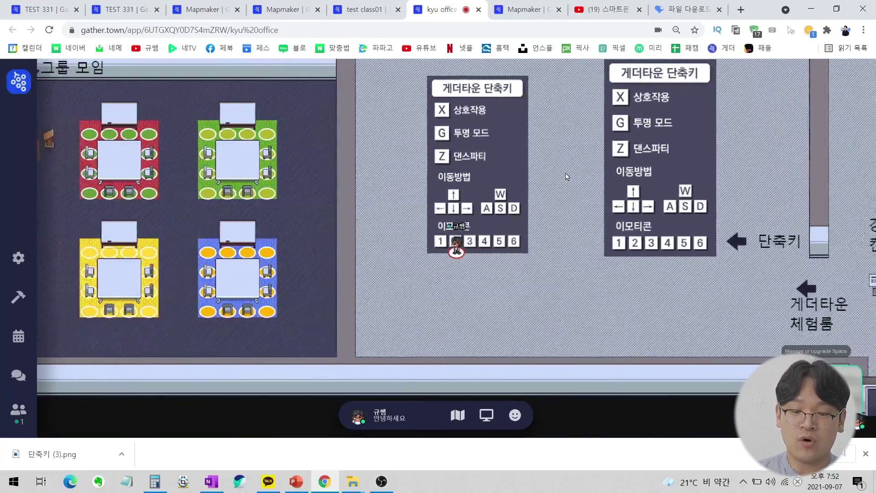
key(Up)
key(Up)
key(Up)
key(Up)
key(Up)
key(Up)
key(Up)
key(Up)
key(Right)
key(Right)
key(Right)
key(Right)
key(Right)
key(Right)
key(Right)
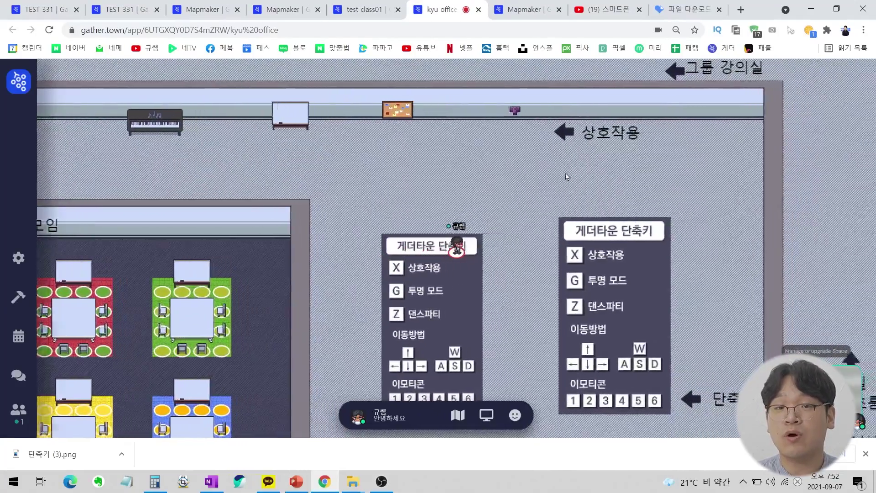
key(Down)
key(Down)
key(Down)
key(Down)
key(Down)
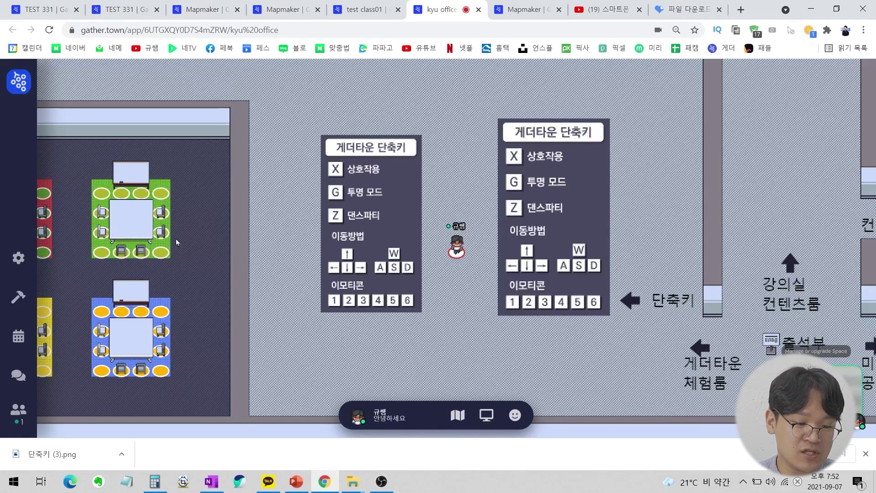
Open the space settings and translate the page into Korean.
click(18, 259)
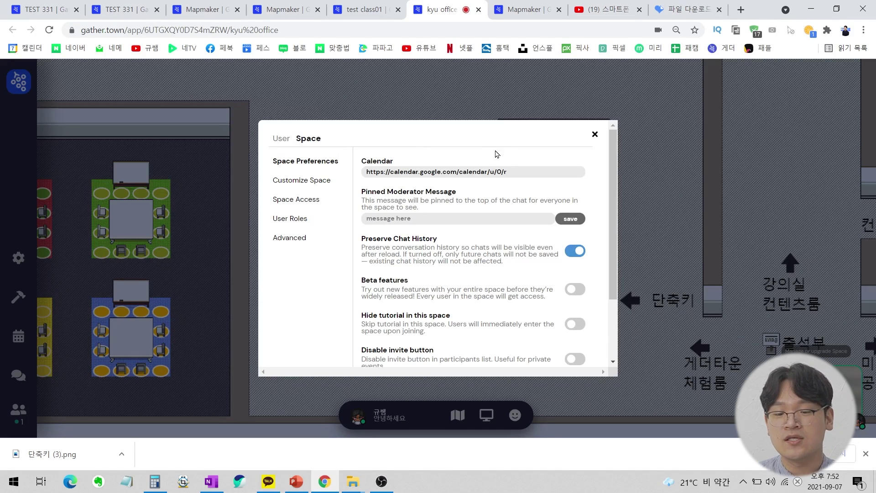
right_click(505, 153)
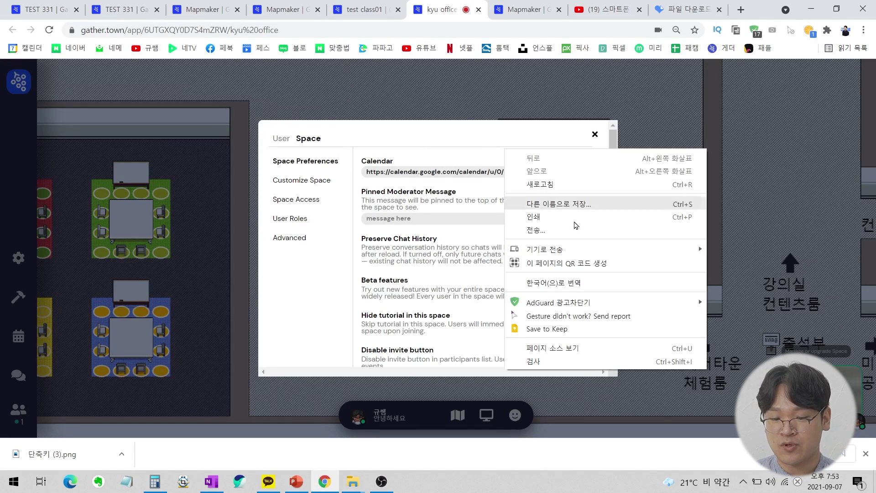
click(582, 284)
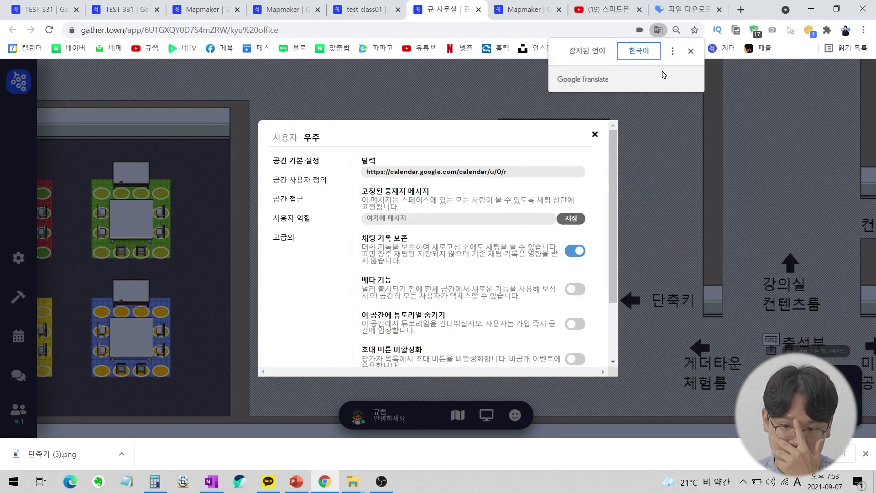
scroll(461, 211, down, 2)
scroll(462, 212, up, 2)
scroll(462, 210, down, 2)
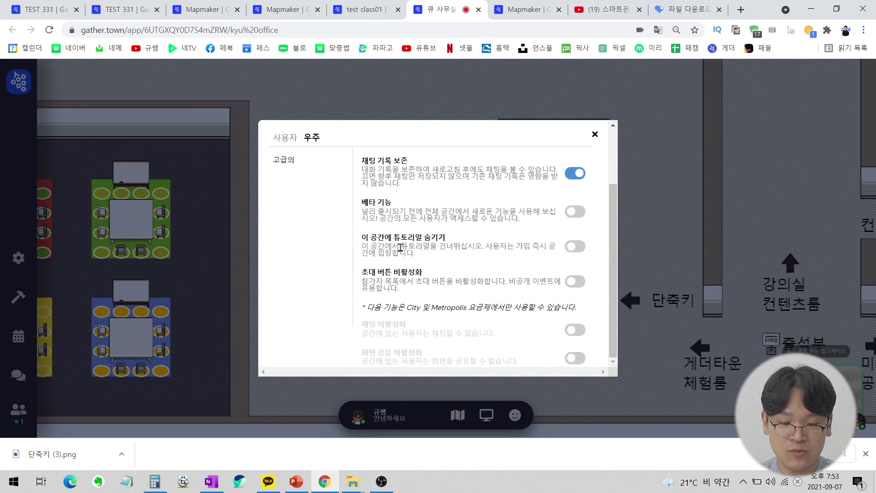
Turn on hiding the tutorial in this space.
drag(361, 239, 451, 259)
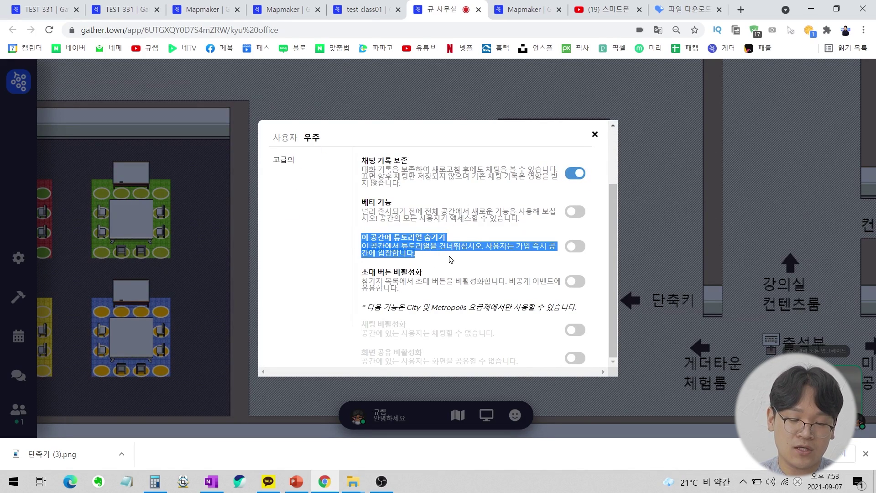
click(451, 259)
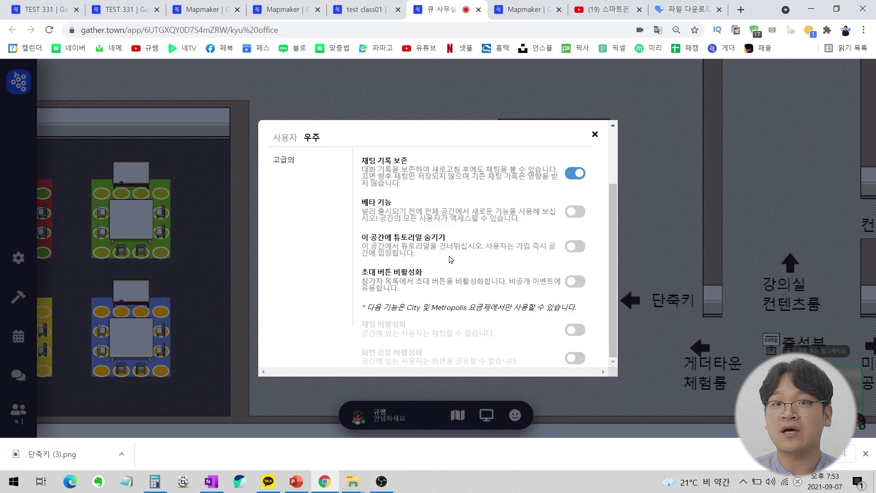
click(579, 248)
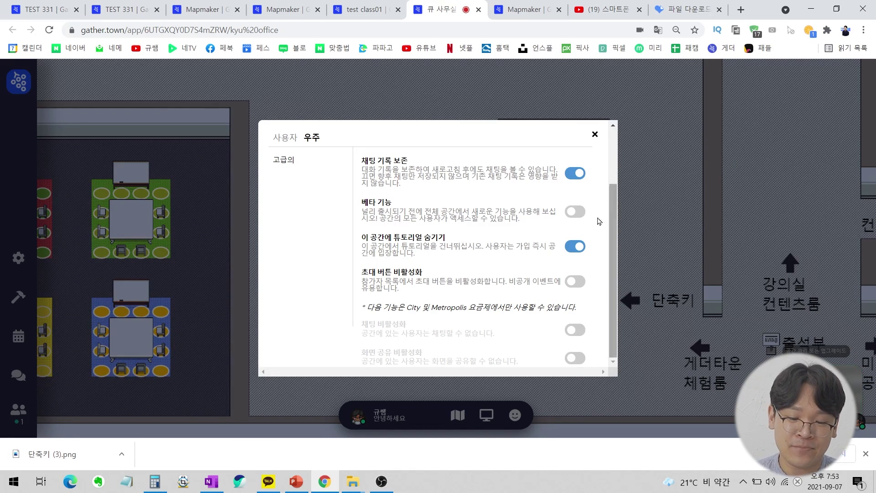
Turn on 초대 버튼 비활성화 to disable the invite button.
mouse_move(368, 272)
mouse_down()
mouse_move(434, 295)
mouse_move(361, 272)
mouse_up()
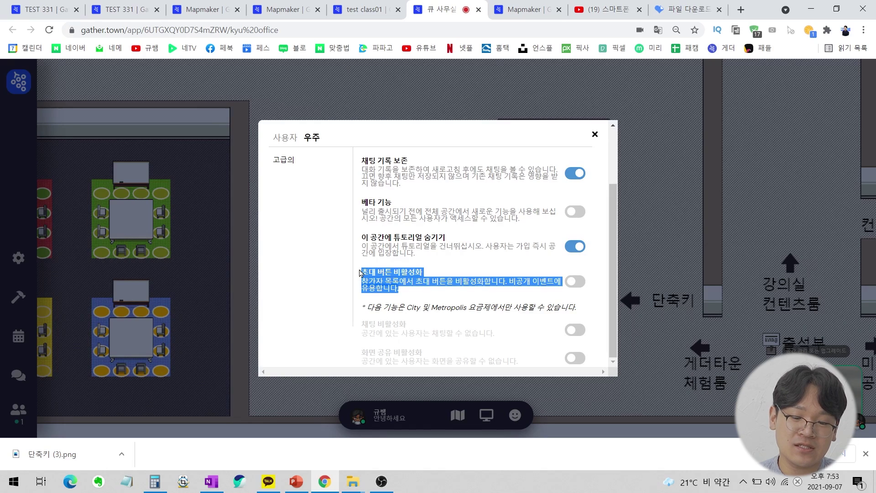
click(485, 263)
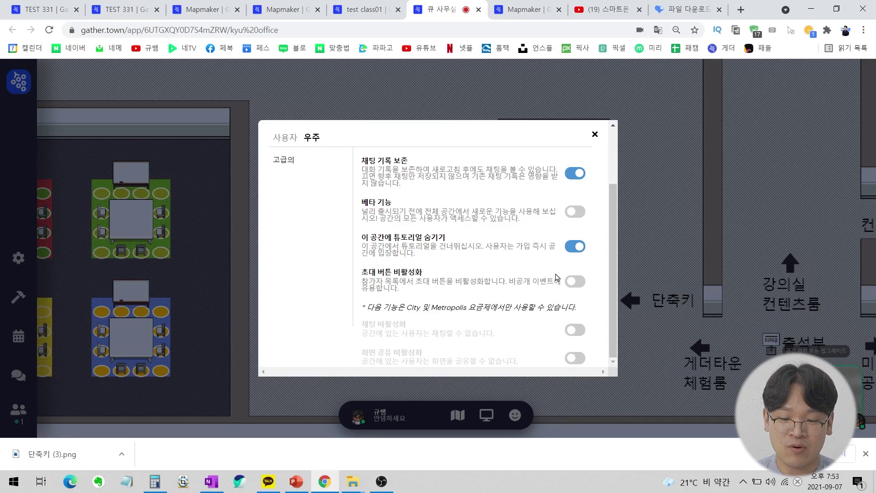
click(577, 283)
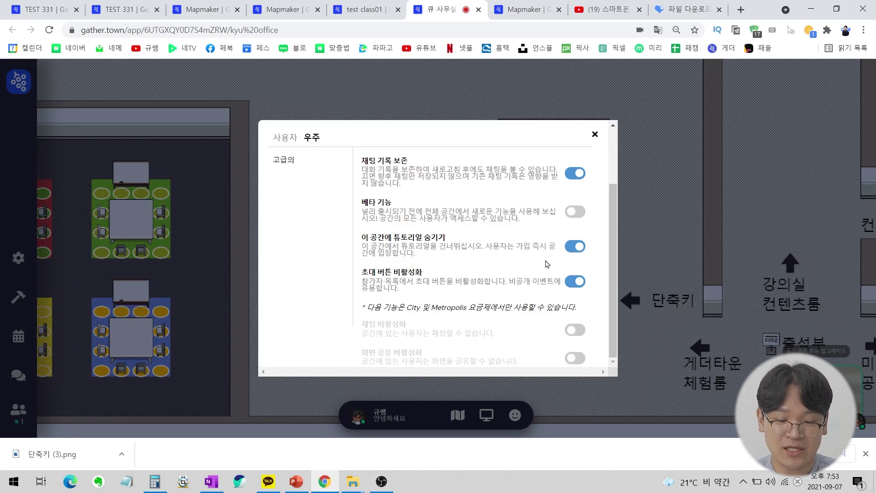
scroll(527, 247, up, 2)
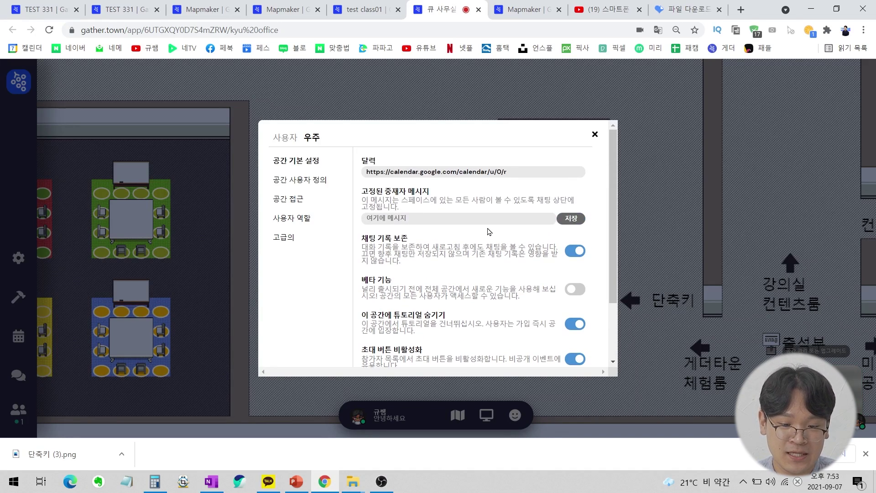
click(314, 181)
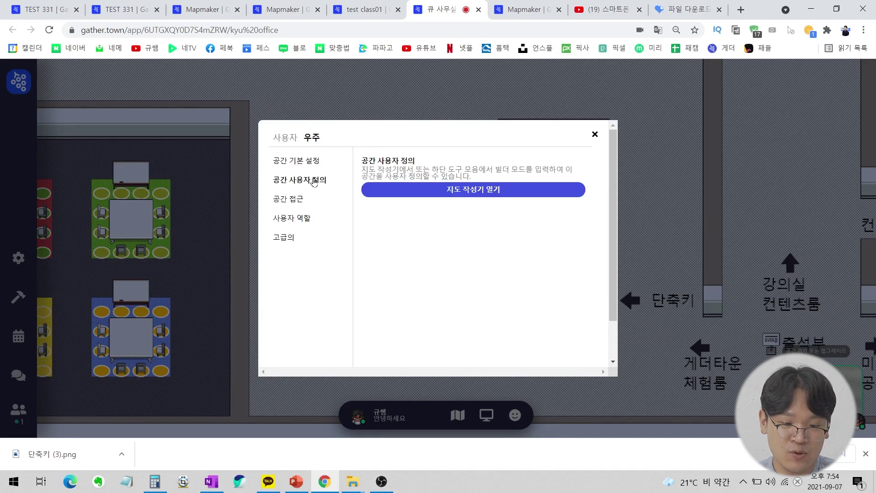
Review the 공간 접근 (space access) page, then go to 사용자 역할 (user roles).
click(292, 201)
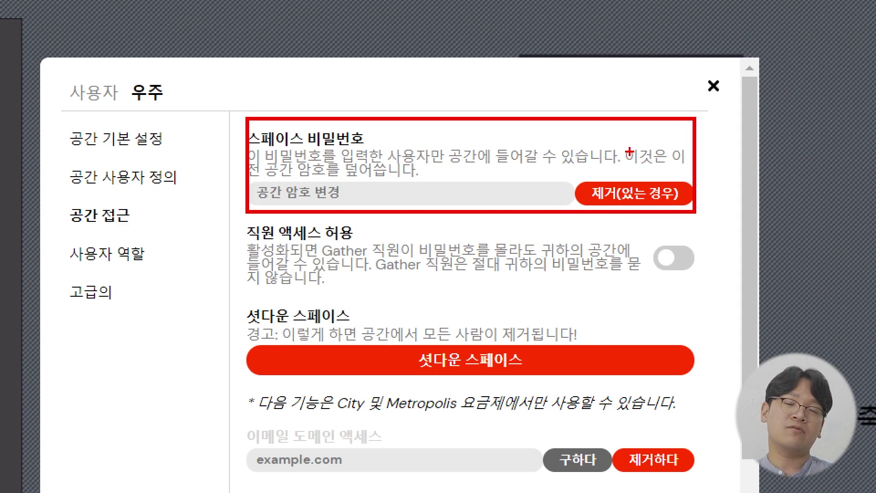
mouse_move(501, 89)
mouse_down()
mouse_move(500, 137)
mouse_move(573, 95)
mouse_up()
mouse_move(546, 191)
mouse_down()
mouse_move(525, 149)
mouse_move(529, 185)
mouse_up()
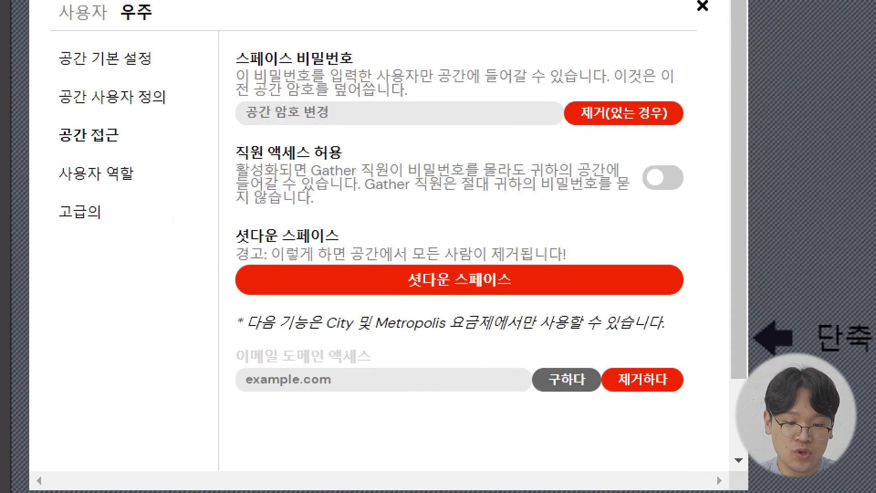
mouse_move(223, 216)
mouse_down()
mouse_move(532, 293)
mouse_move(703, 313)
mouse_up()
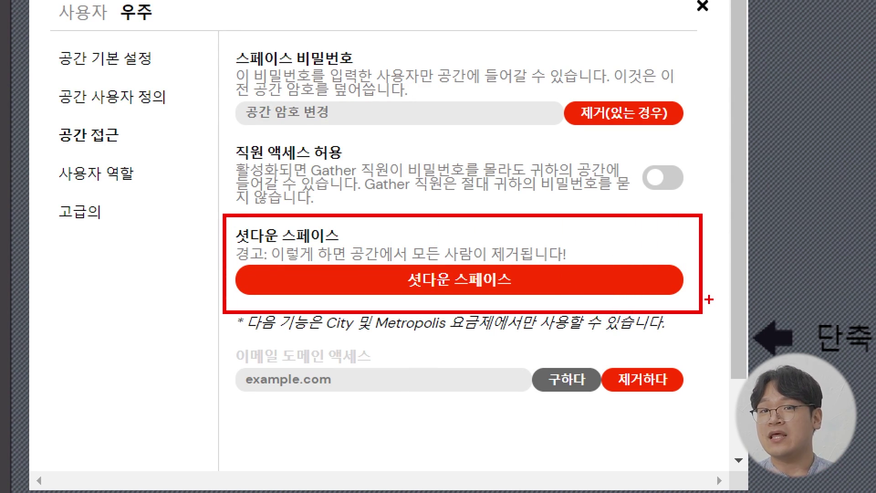
mouse_move(602, 208)
mouse_down()
mouse_move(656, 215)
mouse_move(667, 206)
mouse_up()
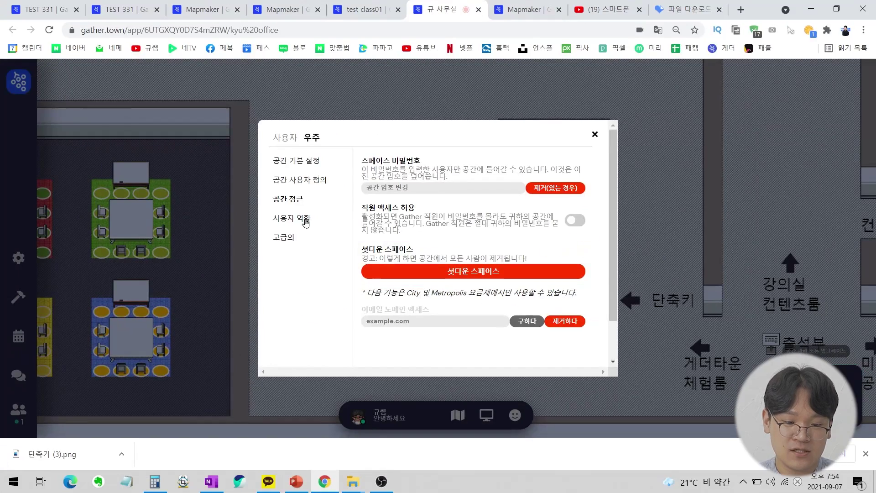
click(120, 176)
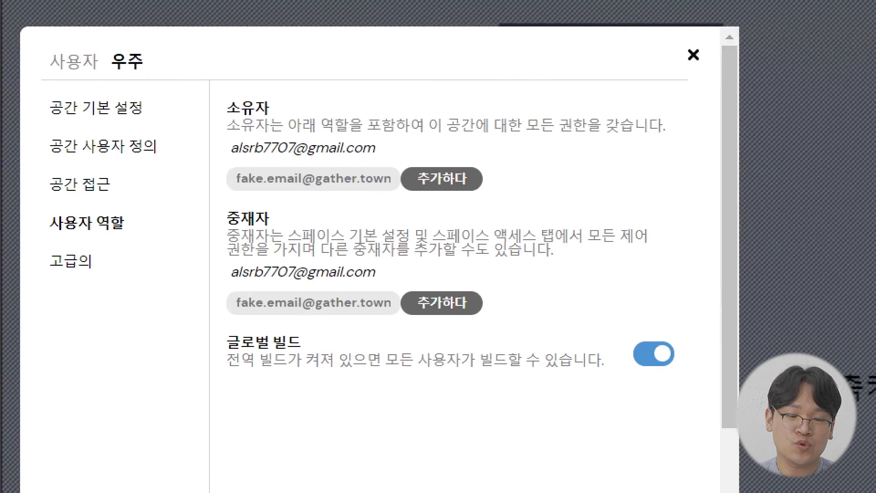
Read through the owner and moderator role descriptions on the user roles page.
drag(276, 130, 284, 119)
drag(272, 237, 290, 205)
drag(205, 165, 414, 152)
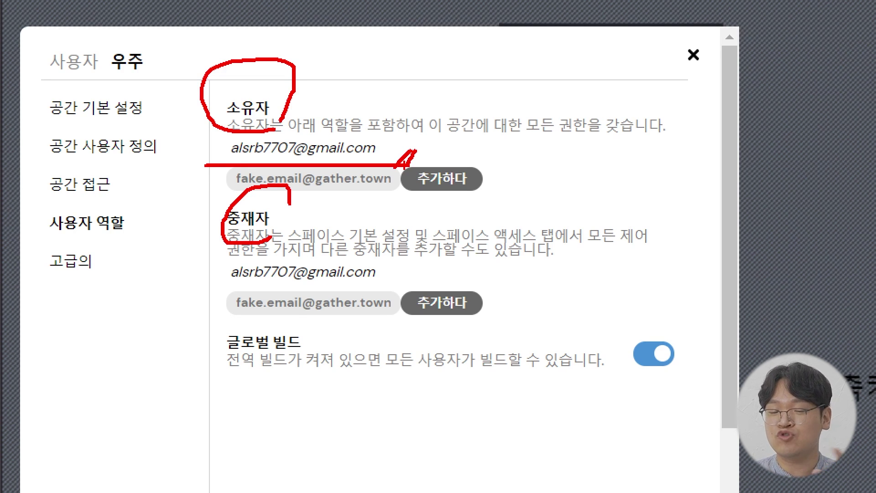
mouse_move(469, 157)
mouse_down()
mouse_move(470, 182)
mouse_move(508, 163)
mouse_up()
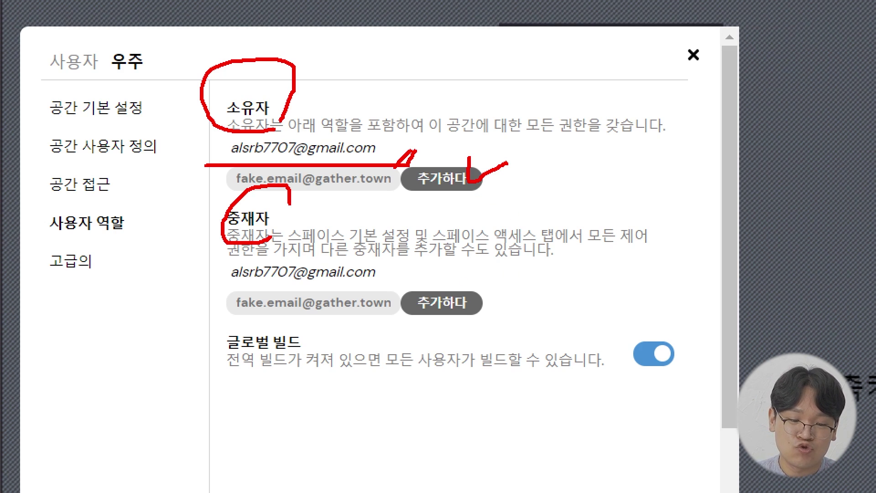
drag(414, 238, 638, 233)
mouse_move(240, 256)
mouse_down()
mouse_move(370, 254)
mouse_move(459, 266)
mouse_up()
drag(465, 264, 454, 283)
drag(475, 265, 470, 277)
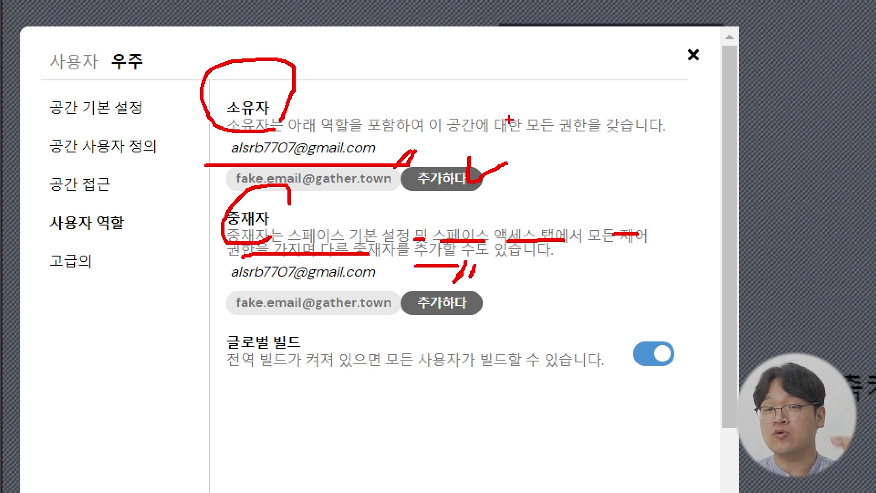
drag(288, 200, 270, 235)
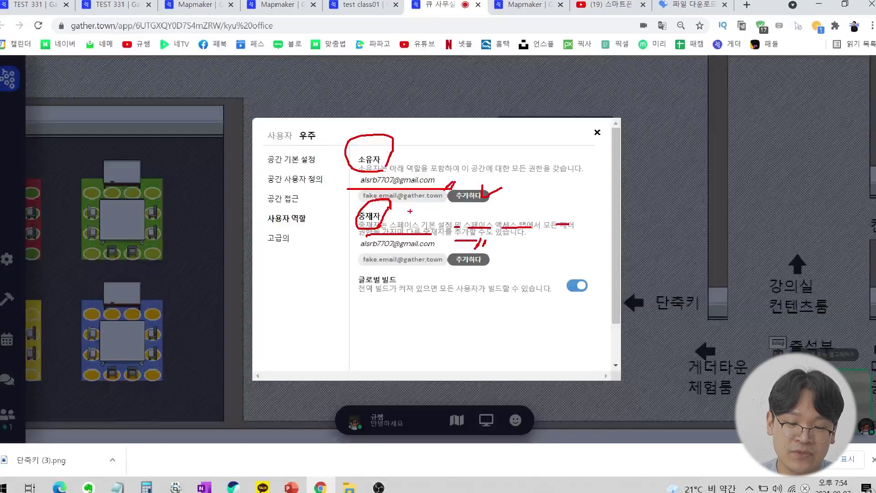
key(Escape)
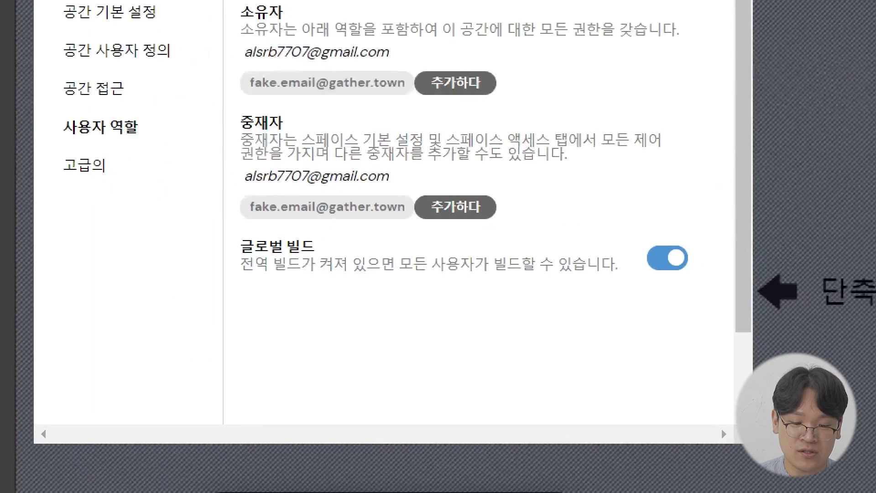
Switch off 글로벌 빌드 (global build) and view the 고급의 (advanced) settings page.
click(386, 287)
mouse_move(227, 231)
mouse_down()
mouse_move(418, 283)
mouse_move(732, 294)
mouse_move(711, 291)
mouse_up()
mouse_move(377, 273)
mouse_down()
mouse_move(475, 293)
mouse_move(602, 274)
mouse_up()
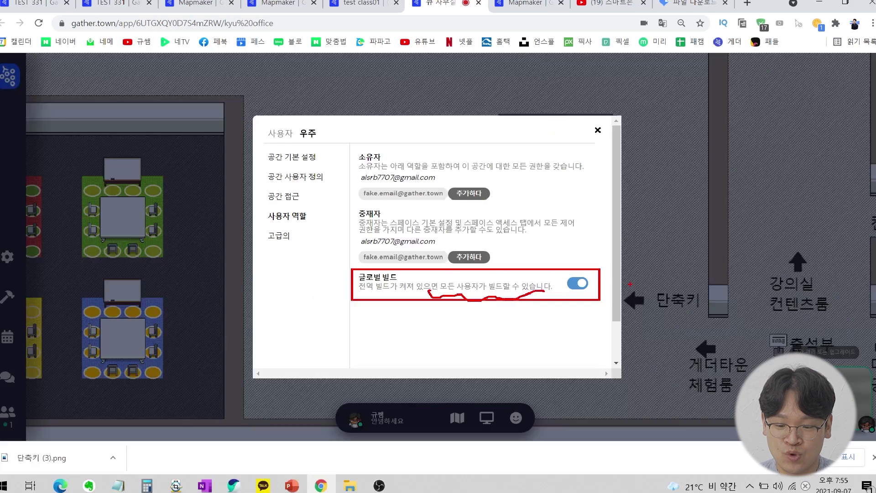
key(Escape)
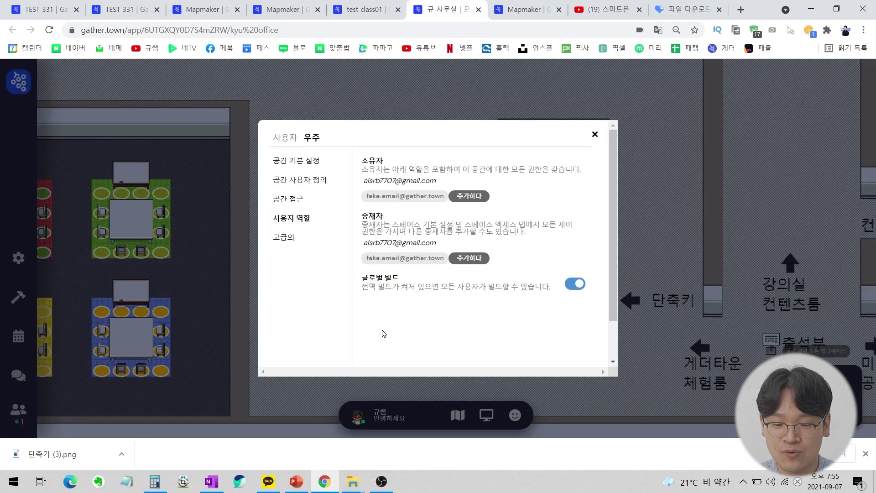
click(575, 284)
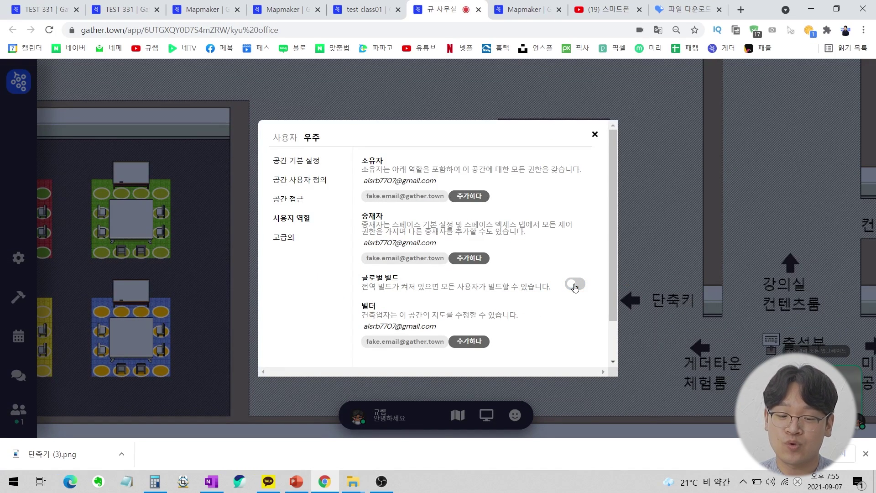
click(287, 238)
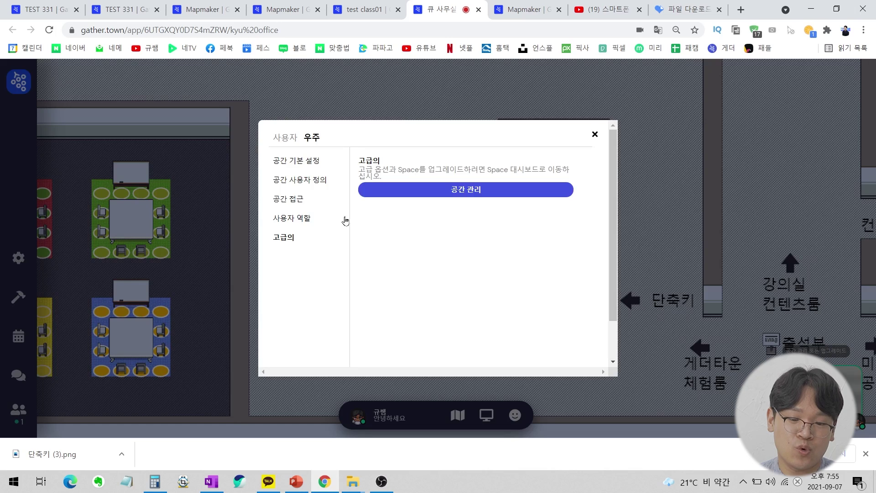
Open the space dashboard, translate it into Korean, and view 종료 또는 삭제.
click(475, 191)
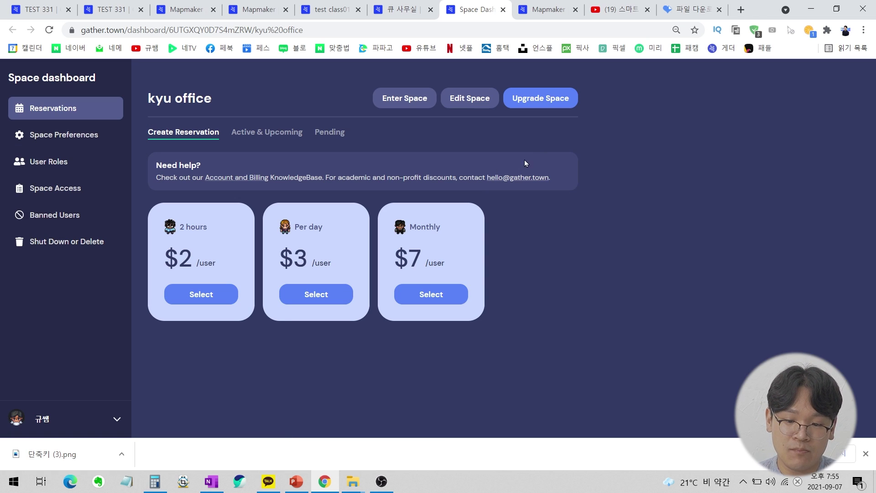
right_click(533, 140)
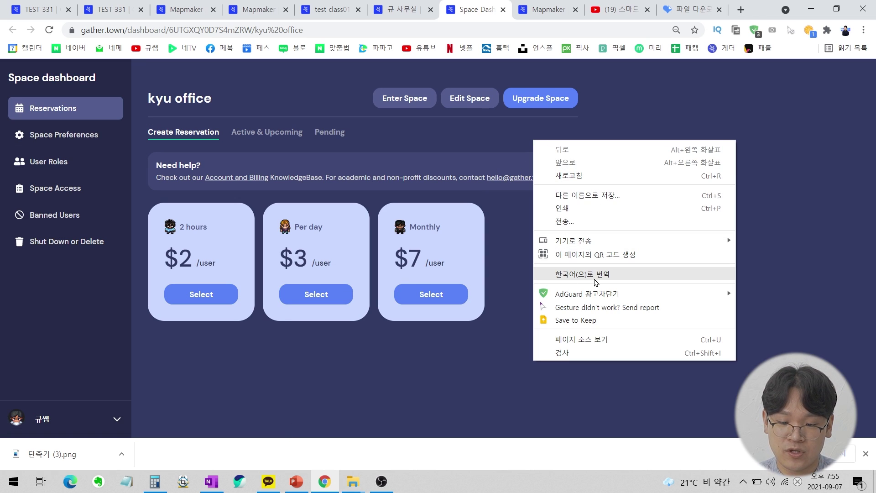
click(594, 276)
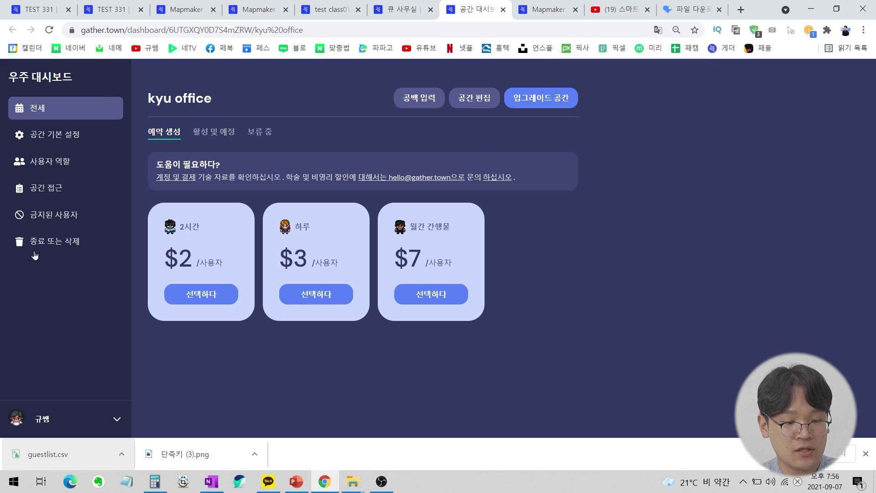
click(44, 248)
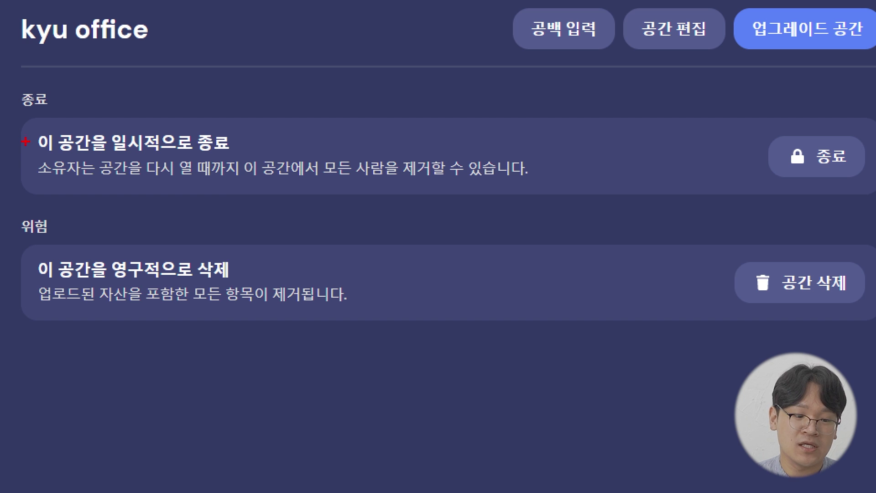
Read the shut-down and delete options, then return to the 큐 사무실 tab.
drag(32, 156, 222, 155)
mouse_move(489, 85)
mouse_down()
mouse_move(486, 115)
mouse_move(526, 101)
mouse_up()
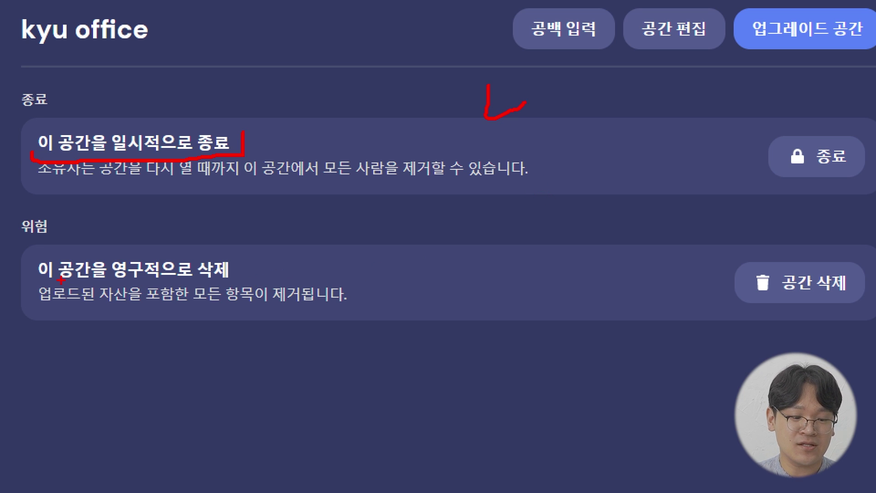
mouse_move(44, 241)
mouse_down()
mouse_move(1, 263)
mouse_move(68, 235)
mouse_up()
drag(33, 276, 222, 284)
drag(794, 235, 839, 223)
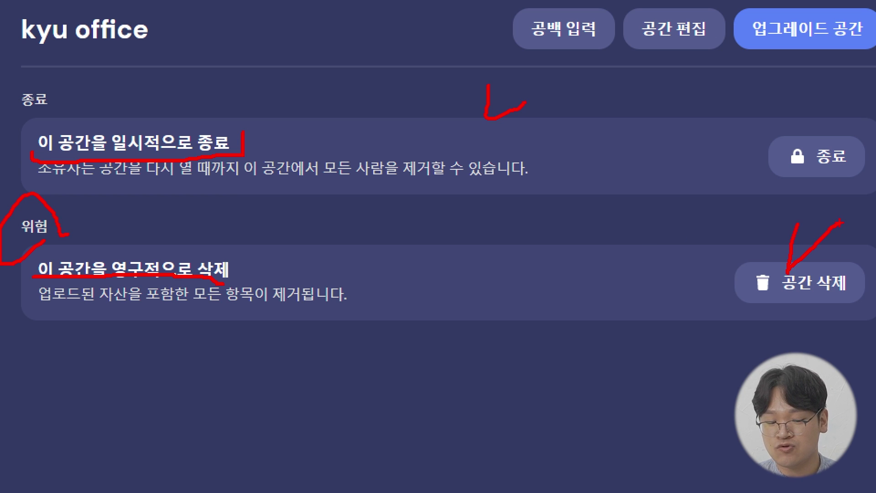
key(Escape)
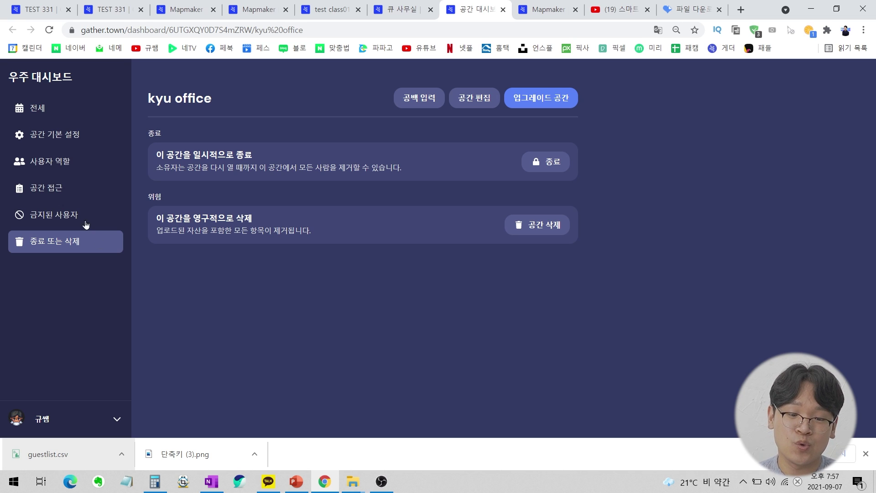
click(413, 6)
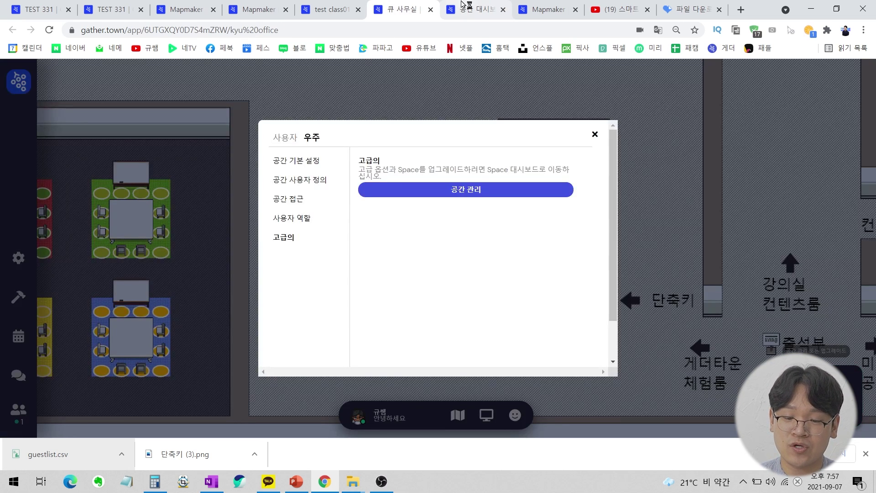